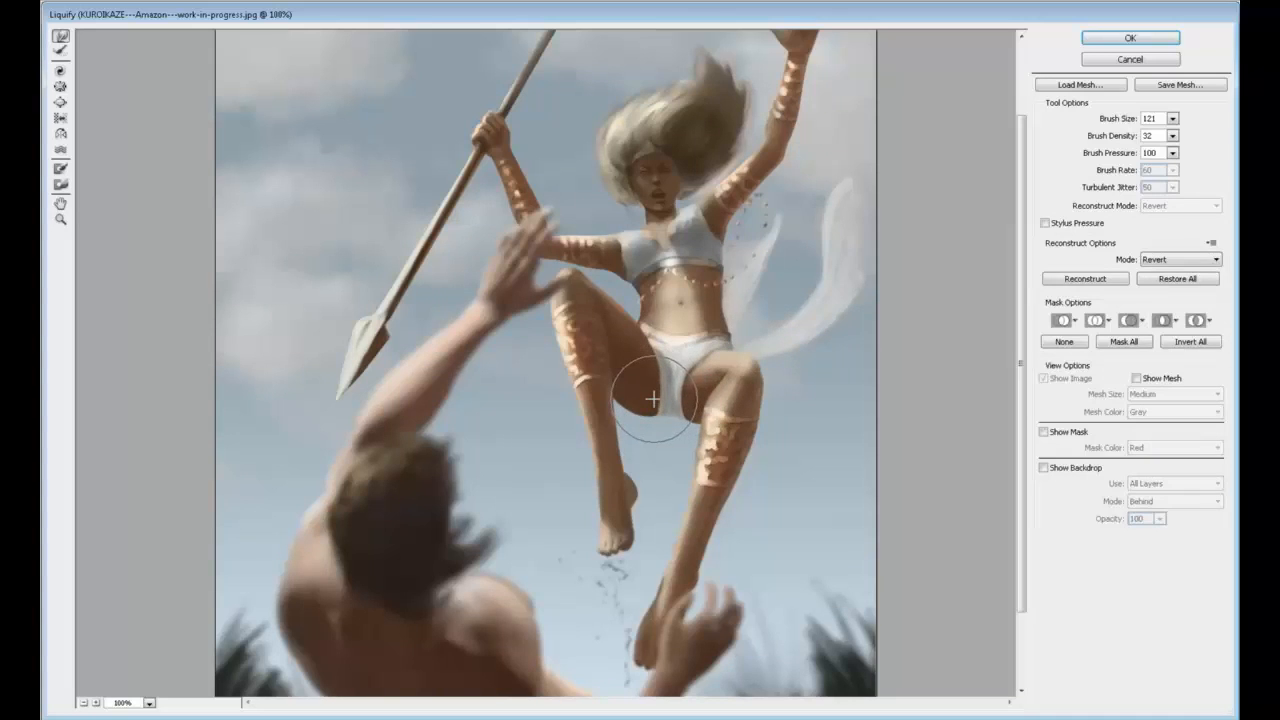
# Set the Liquify brush size to 76 and push the contour between the woman's inner thighs and white briefs
pyautogui.click(1173, 119)
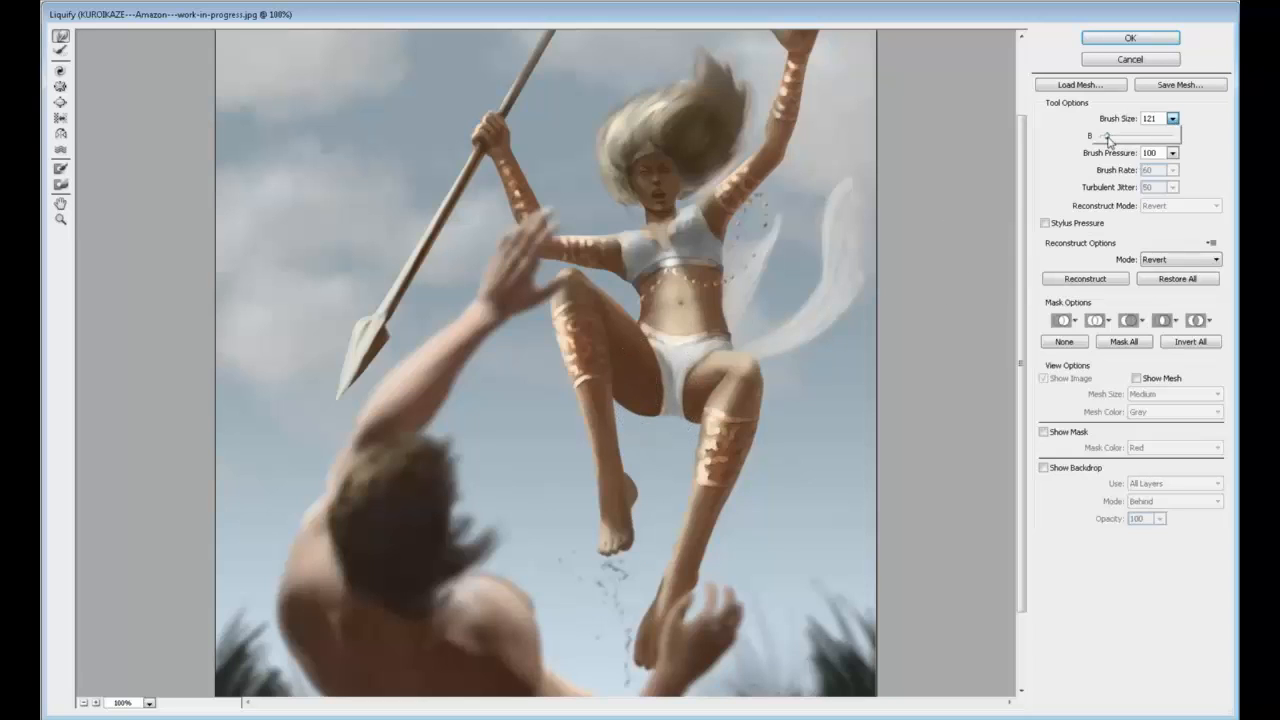
pyautogui.moveTo(1108, 140); pyautogui.dragTo(1104, 140)
pyautogui.click(645, 386)
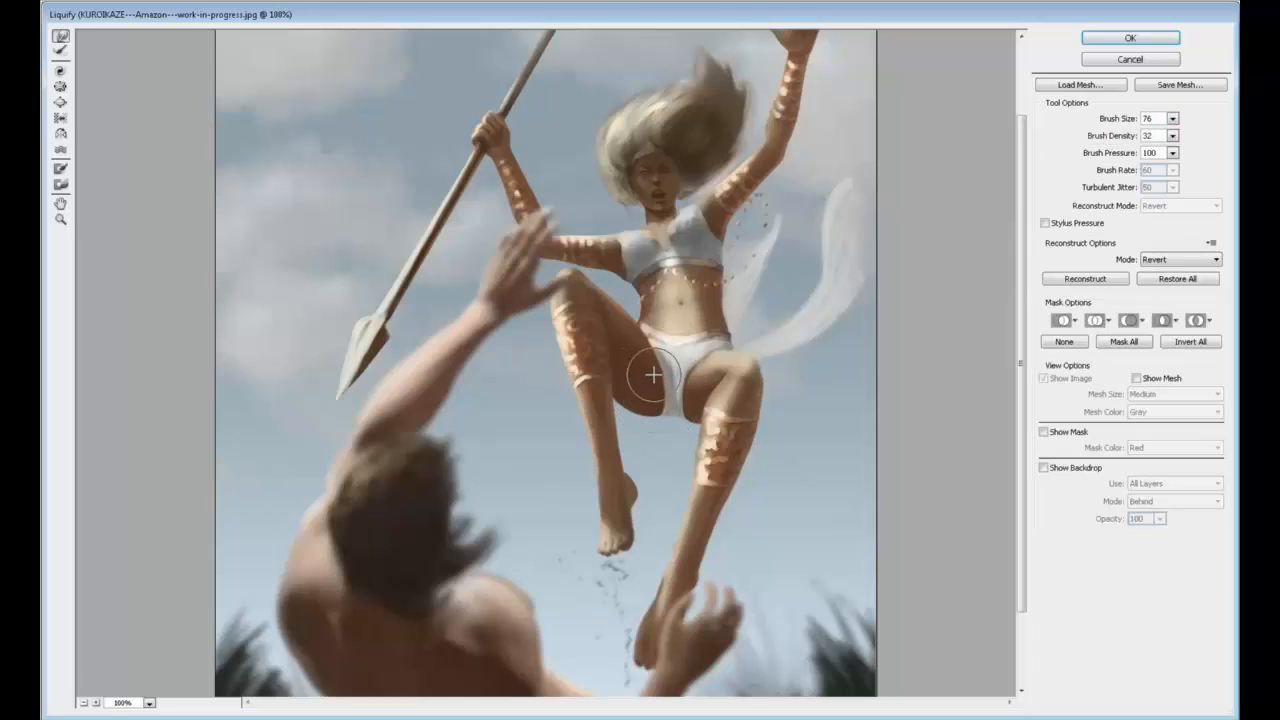
pyautogui.moveTo(653, 374)
pyautogui.mouseDown()
pyautogui.moveTo(646, 366)
pyautogui.moveTo(692, 401)
pyautogui.mouseUp()
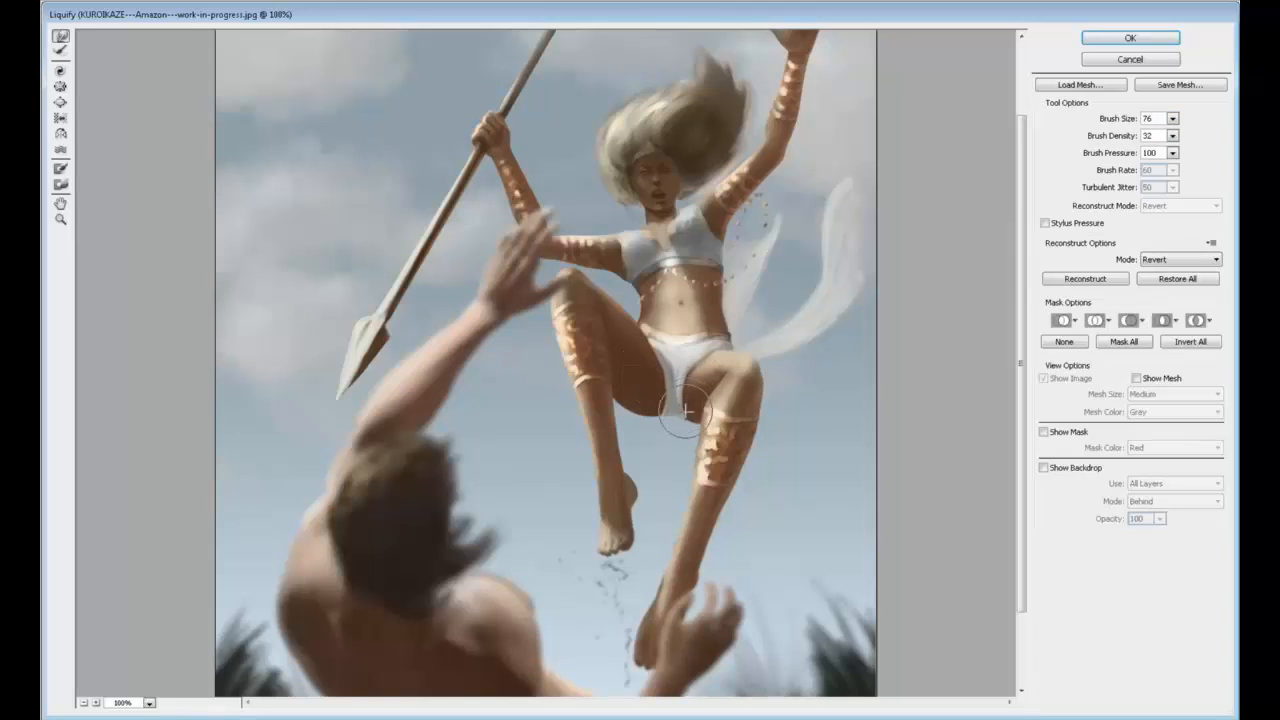
# Reduce the Liquify brush size to 46 and refine the lower edge of the briefs beside the front thigh
pyautogui.click(1173, 119)
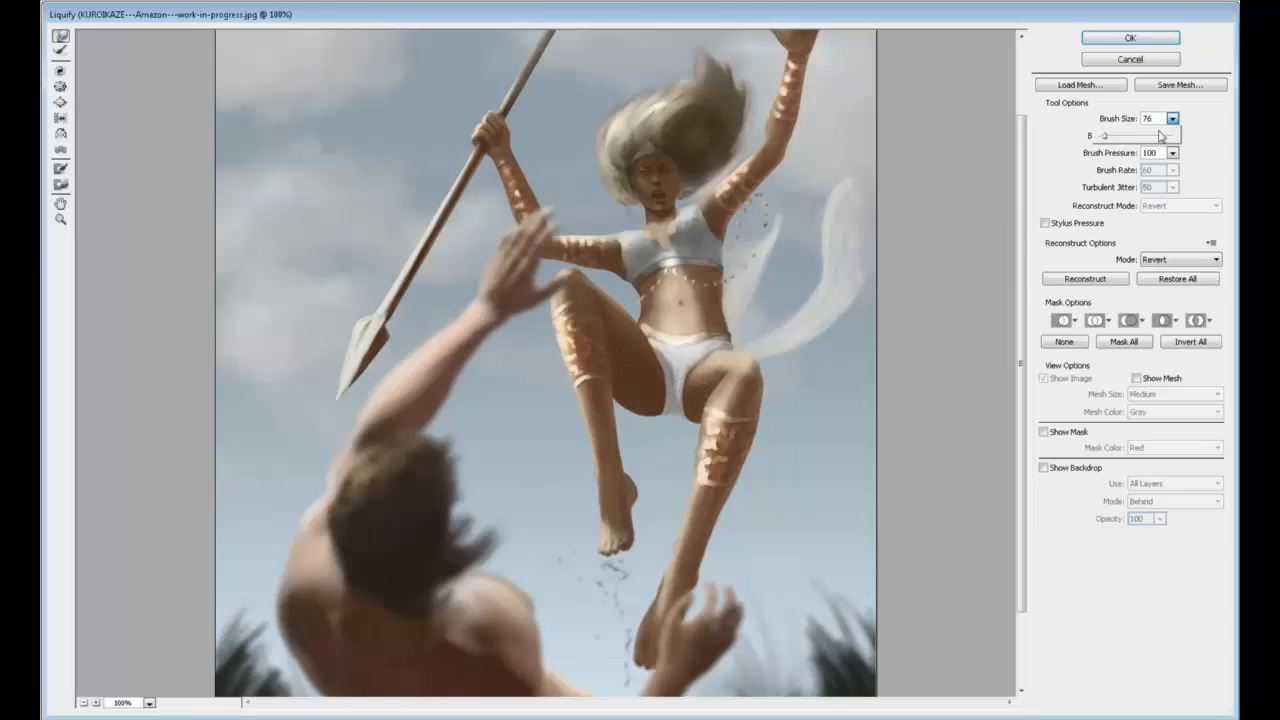
pyautogui.moveTo(1104, 137); pyautogui.dragTo(1101, 137)
pyautogui.click(670, 418)
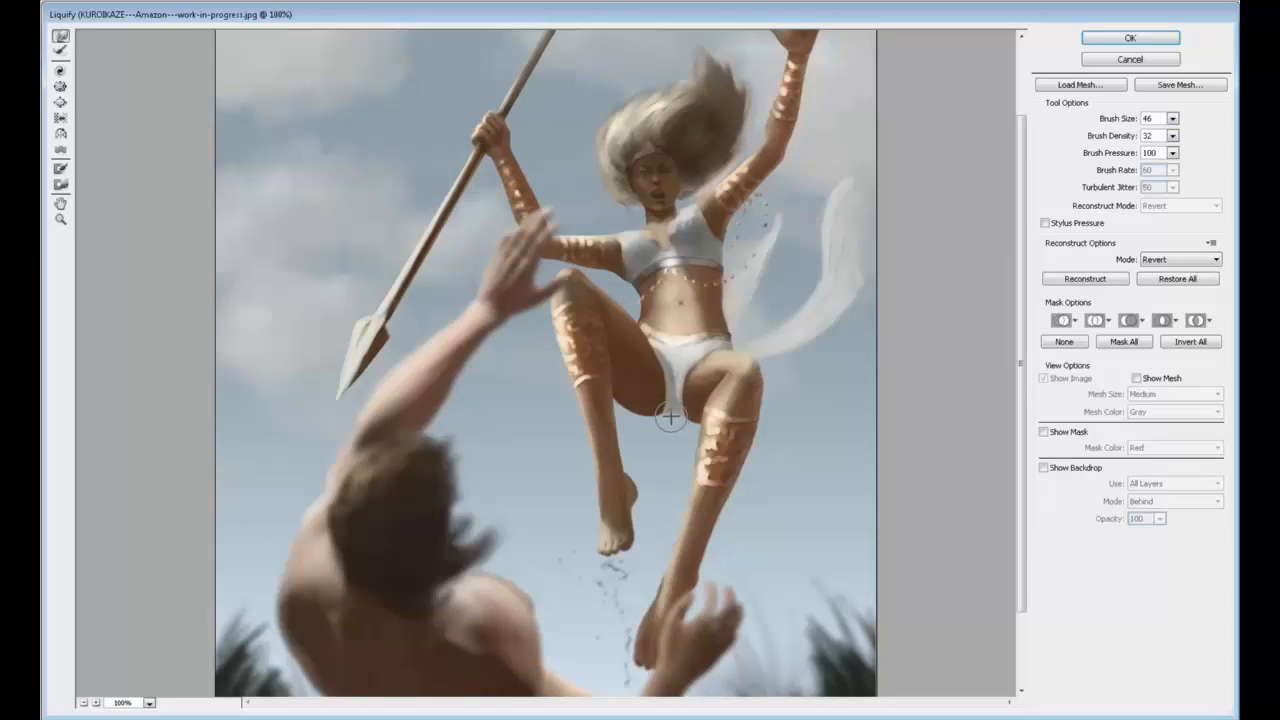
pyautogui.press('Return')
pyautogui.moveTo(694, 431); pyautogui.dragTo(689, 433)
pyautogui.moveTo(681, 423)
pyautogui.mouseDown()
pyautogui.moveTo(690, 372)
pyautogui.moveTo(706, 362)
pyautogui.mouseUp()
# Reshape the leg openings of the briefs and the raised knee's outline using brush sizes of 136 and 76
pyautogui.click(1173, 119)
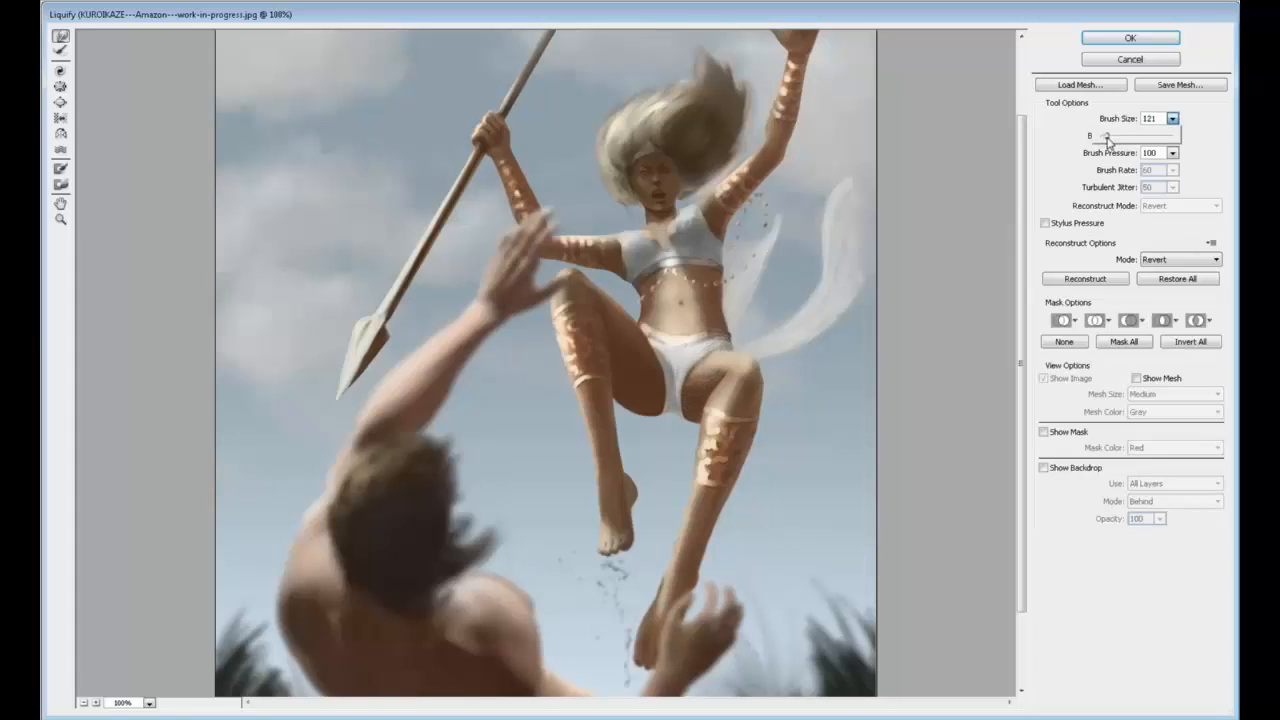
pyautogui.moveTo(1107, 141); pyautogui.dragTo(1115, 144)
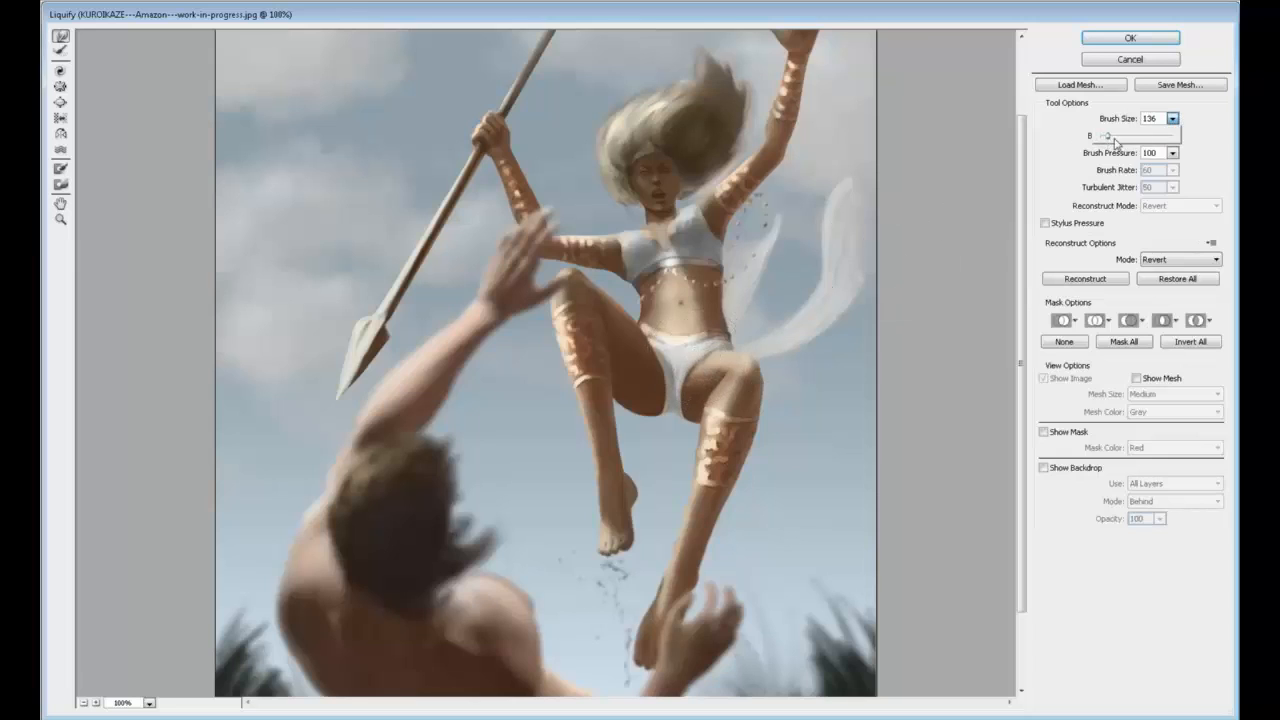
pyautogui.click(697, 367)
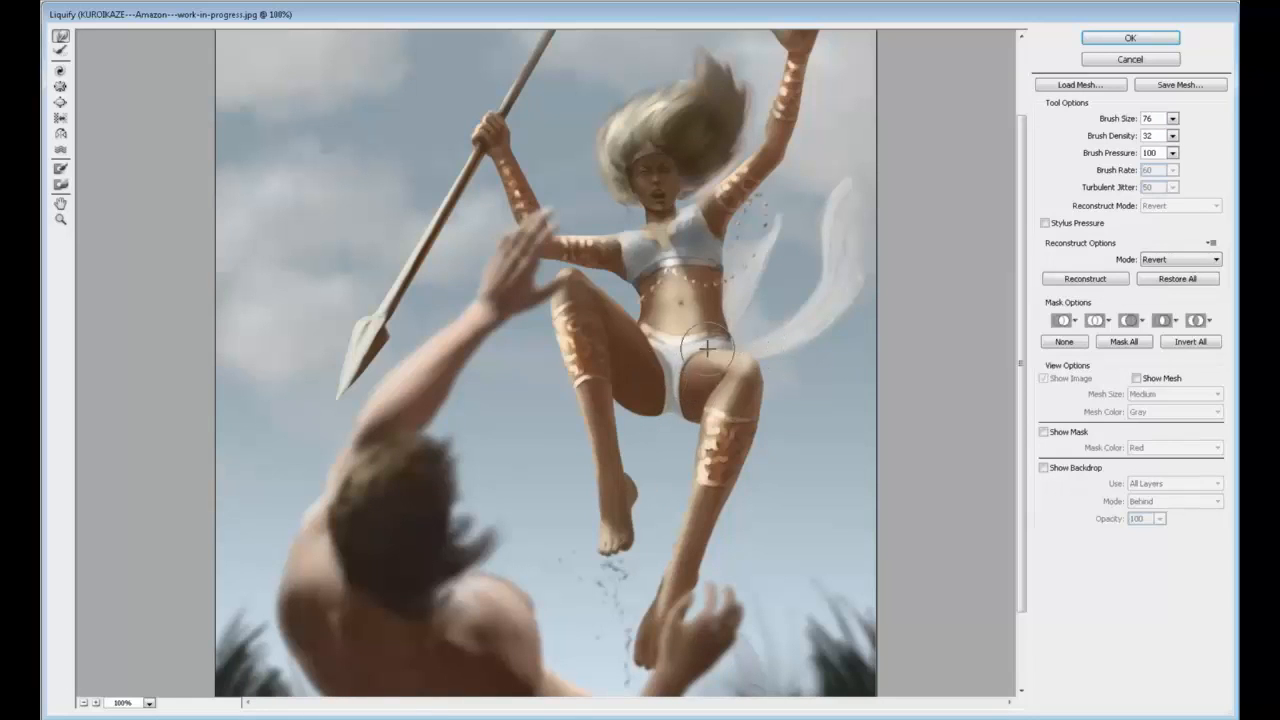
pyautogui.moveTo(651, 376); pyautogui.dragTo(650, 349)
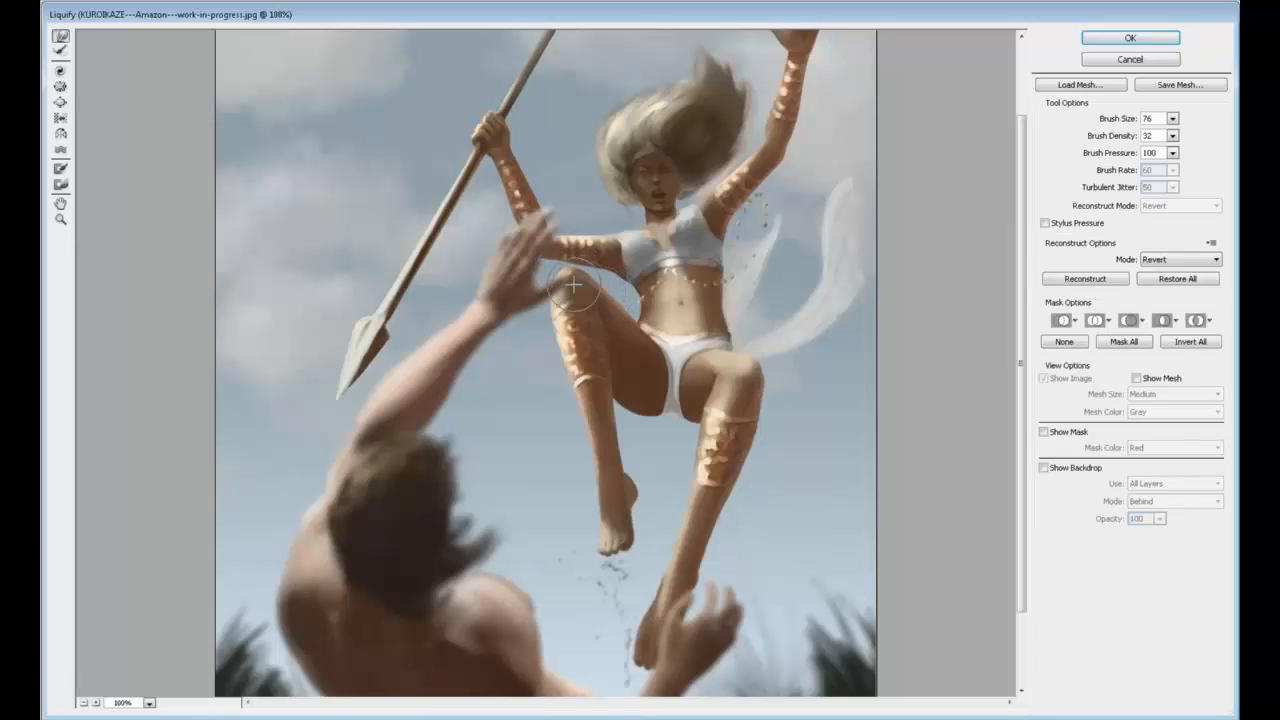
pyautogui.moveTo(542, 306); pyautogui.dragTo(548, 311)
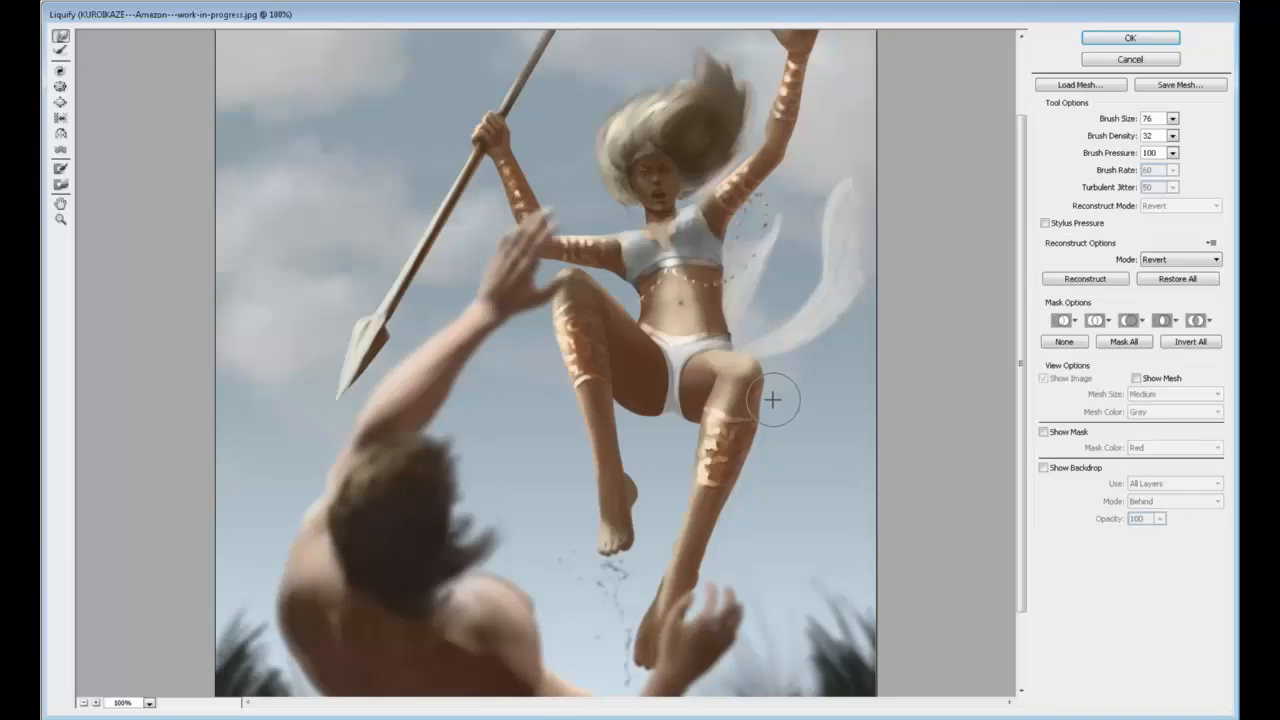
# Reduce the brush size to 12 and push the front shin guard's bands outward past the leg's outline at 200% zoom
pyautogui.click(1172, 118)
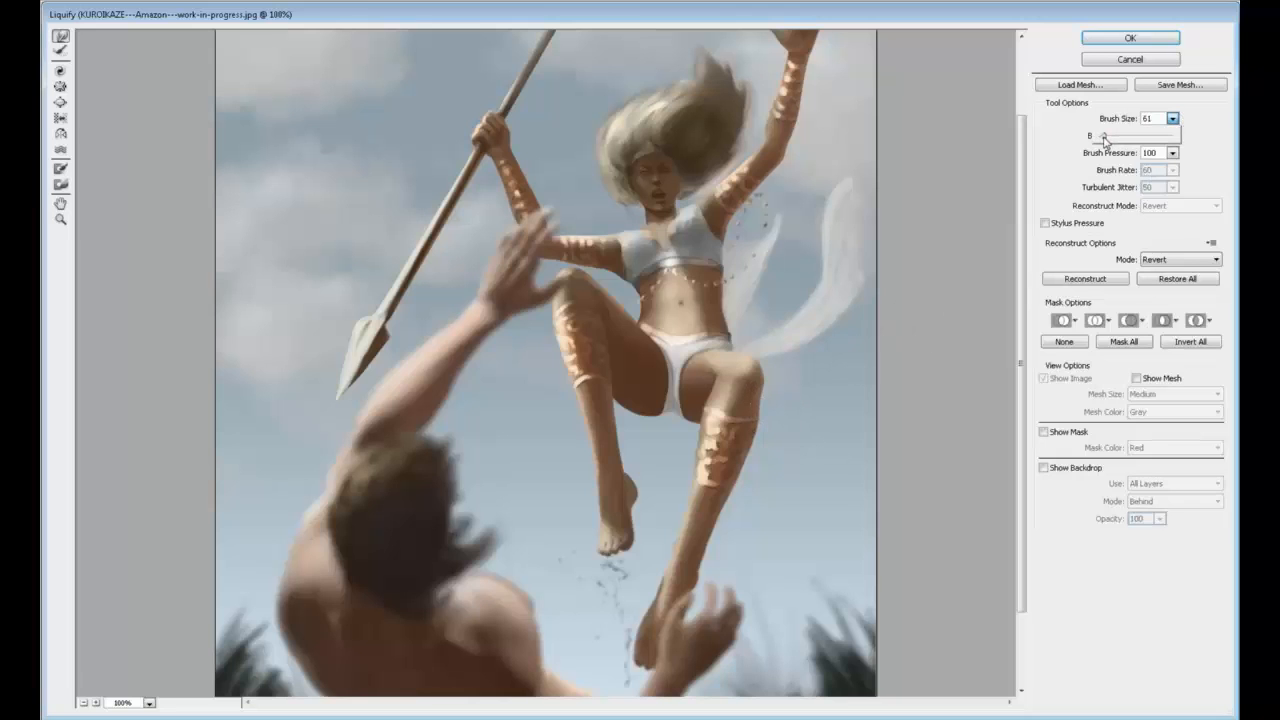
pyautogui.click(768, 382)
pyautogui.hotkey('ctrl', '+')
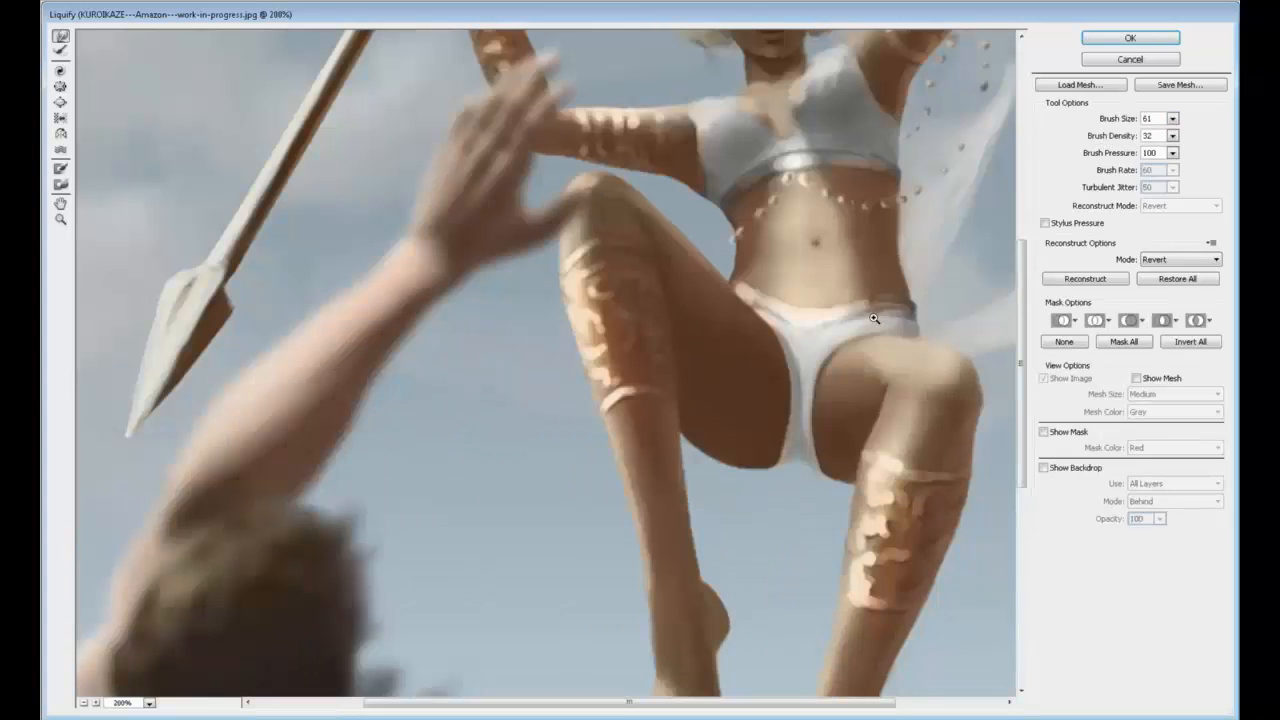
pyautogui.press('[')
pyautogui.press('[')
pyautogui.press('[')
pyautogui.press('[')
pyautogui.press('[')
pyautogui.press('[')
pyautogui.press('[')
pyautogui.press('[')
pyautogui.press('[')
pyautogui.moveTo(968, 410)
pyautogui.mouseDown()
pyautogui.moveTo(784, 376)
pyautogui.moveTo(803, 374)
pyautogui.moveTo(792, 432)
pyautogui.mouseUp()
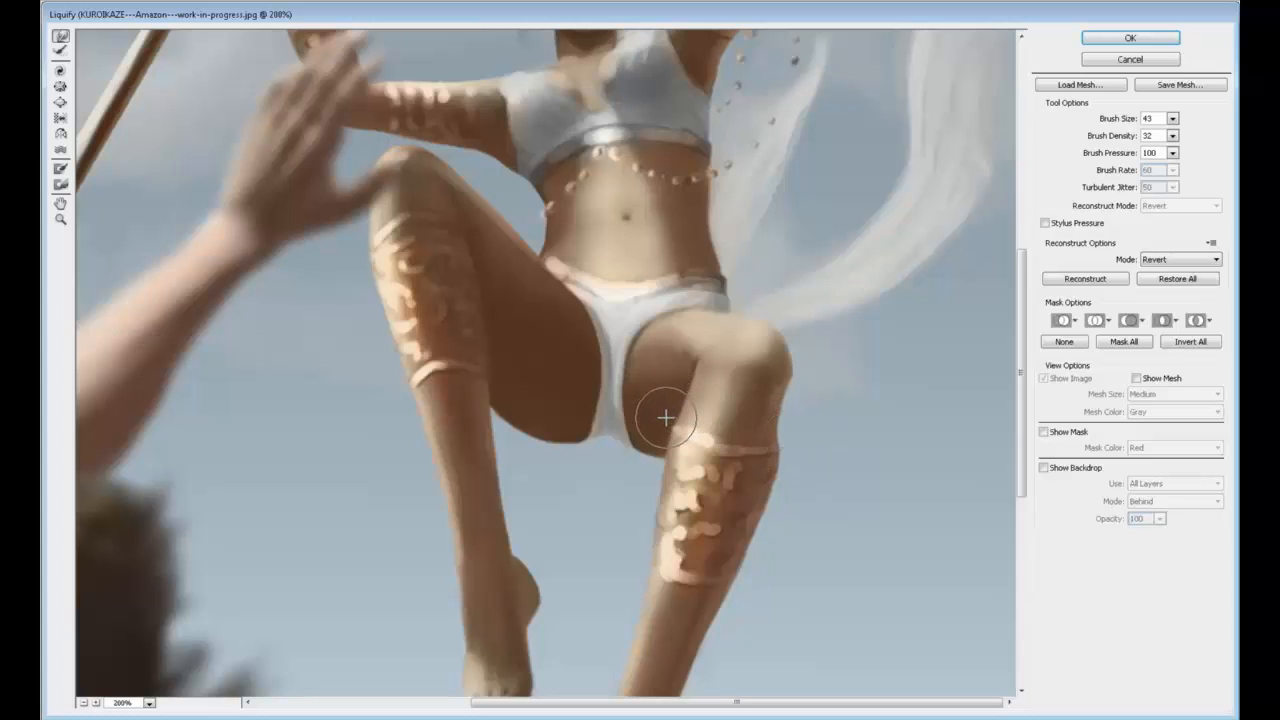
pyautogui.click(1172, 118)
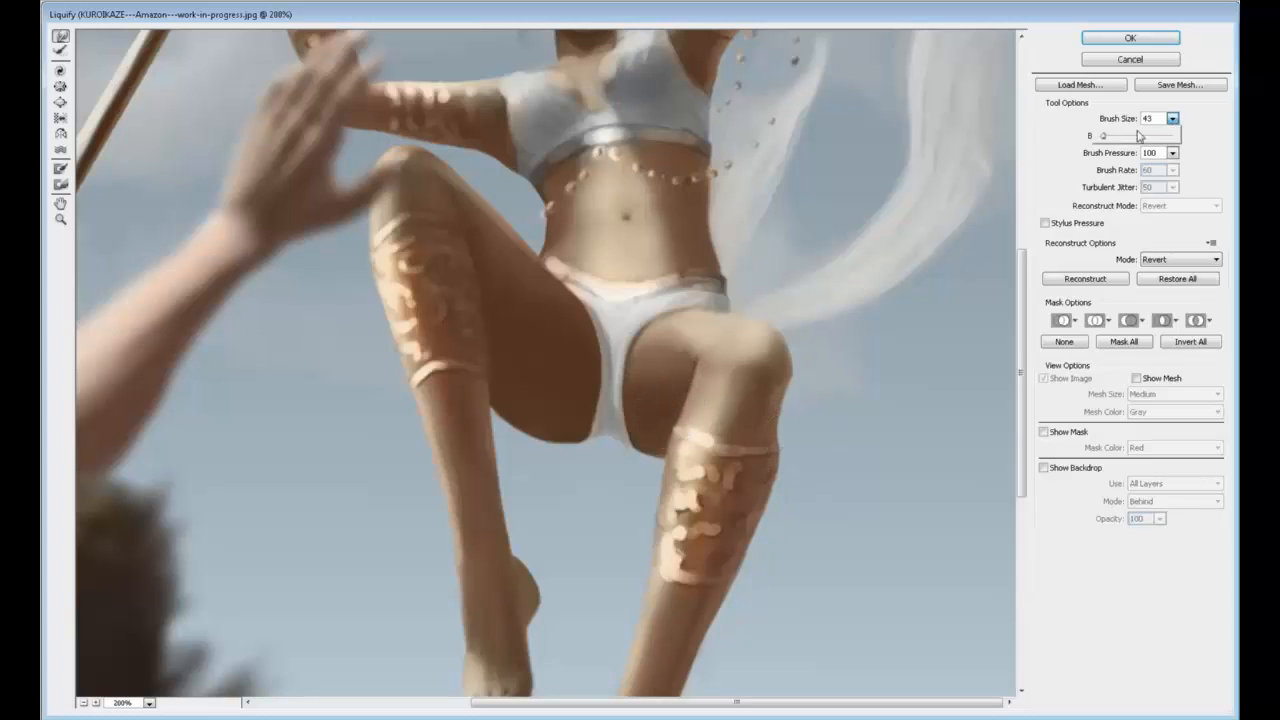
pyautogui.press('[')
pyautogui.press('[')
pyautogui.click(677, 428)
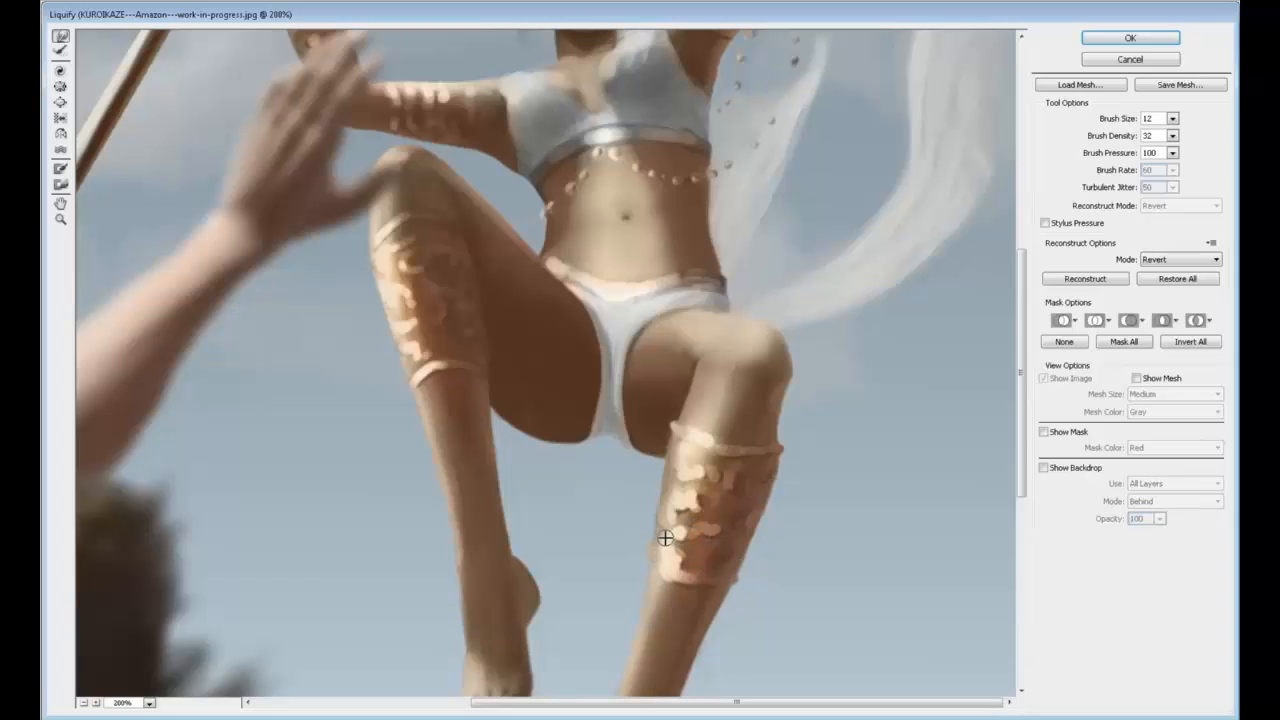
pyautogui.moveTo(664, 536); pyautogui.dragTo(650, 549)
# Enlarge the Liquify brush and nudge the outer contour of the front leg between knee and shin guard
pyautogui.moveTo(783, 405); pyautogui.dragTo(821, 403)
pyautogui.click(1173, 120)
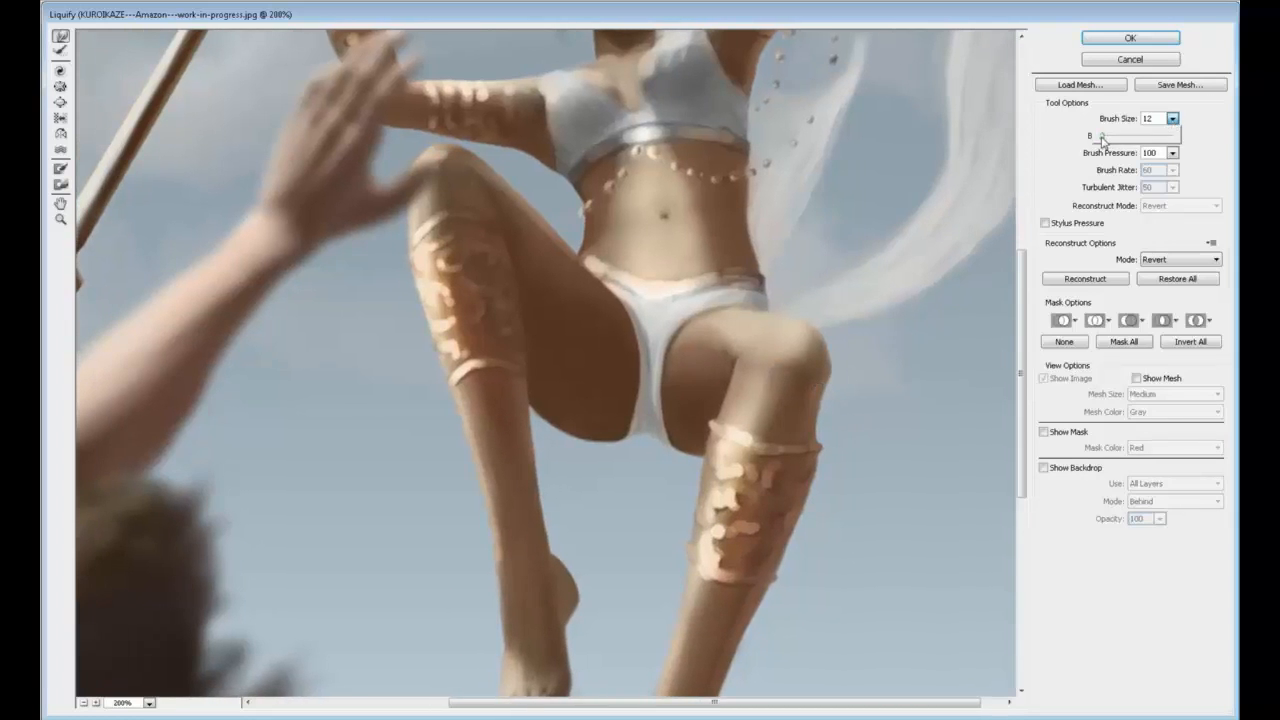
pyautogui.moveTo(1102, 138); pyautogui.dragTo(1105, 138)
pyautogui.click(821, 413)
pyautogui.moveTo(814, 427); pyautogui.dragTo(819, 427)
# Shrink the brush to a few pixels and push the edges of the raised leg's shin guard bands outward
pyautogui.press('[')
pyautogui.press('[')
pyautogui.press('[')
pyautogui.press('[')
pyautogui.press('[')
pyautogui.press('[')
pyautogui.press('[')
pyautogui.press('[')
pyautogui.press('[')
pyautogui.press('[')
pyautogui.press('[')
pyautogui.press('[')
pyautogui.press('[')
pyautogui.press('[')
pyautogui.press('[')
pyautogui.press('[')
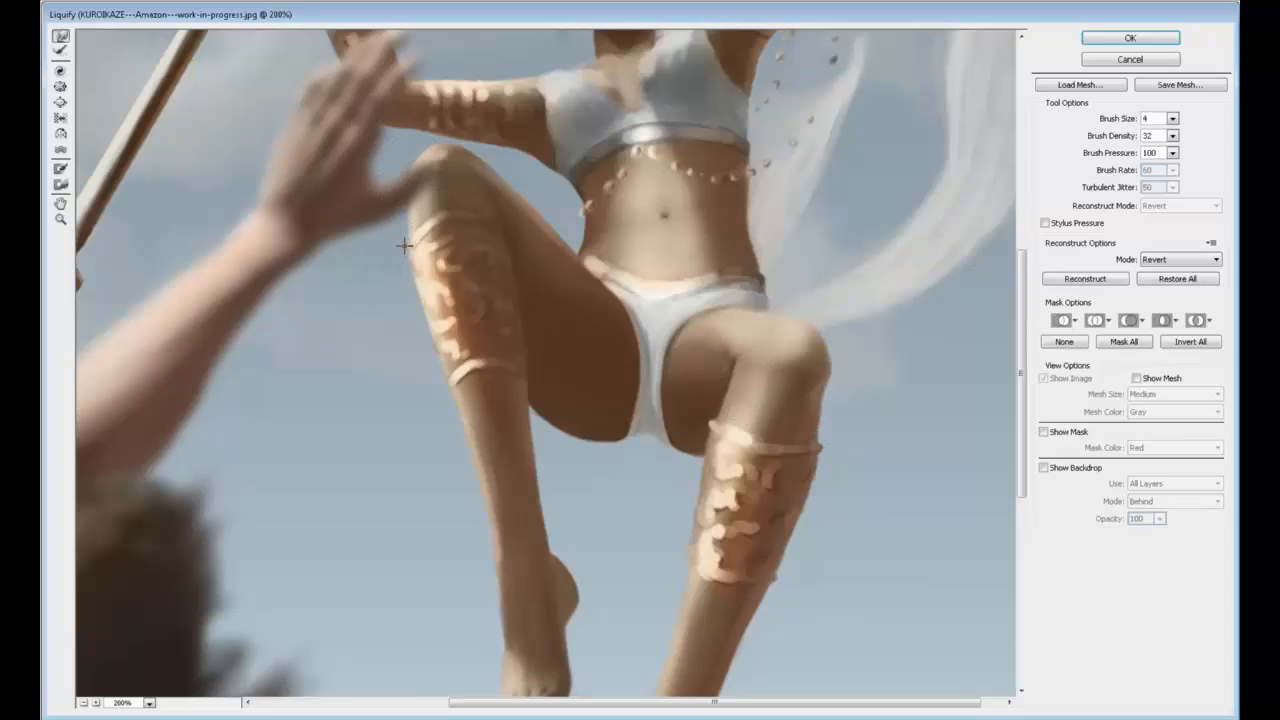
pyautogui.press(']')
pyautogui.press(']')
# Set the brush size to 76 and reshape the raised leg's shin guard so its pattern follows the leg
pyautogui.click(1172, 118)
pyautogui.moveTo(1105, 138); pyautogui.dragTo(1108, 138)
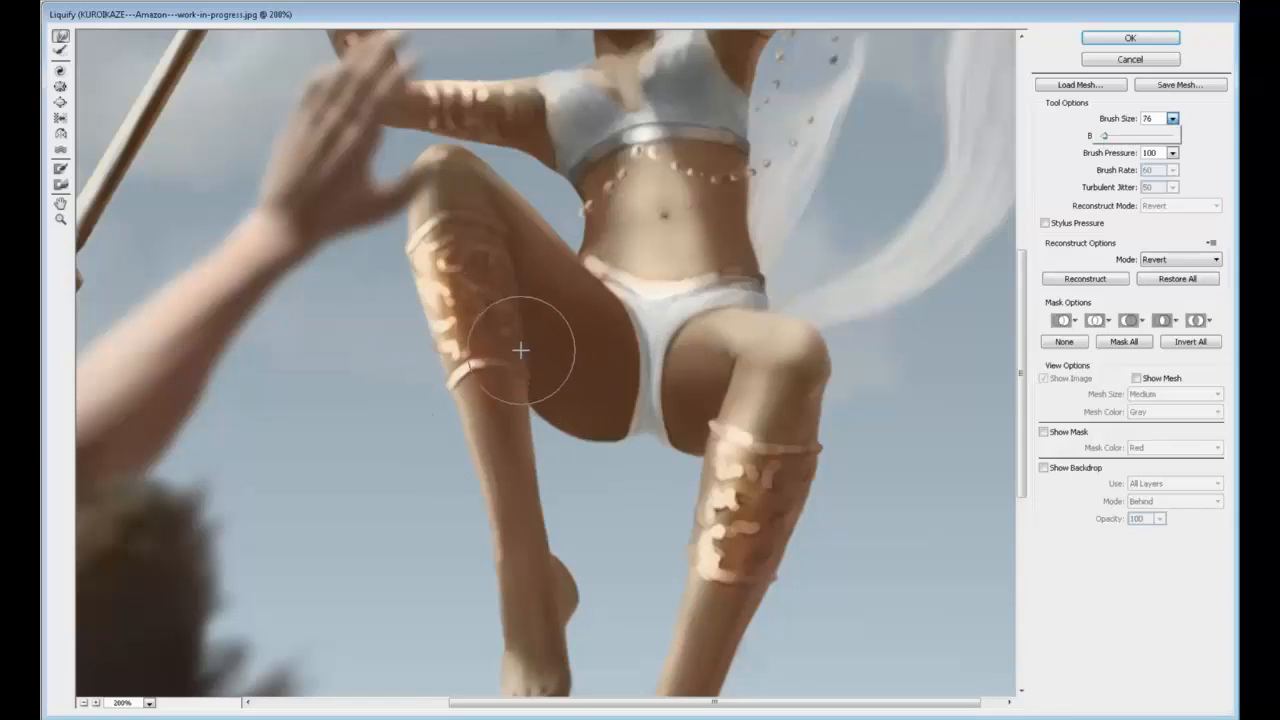
pyautogui.click(473, 361)
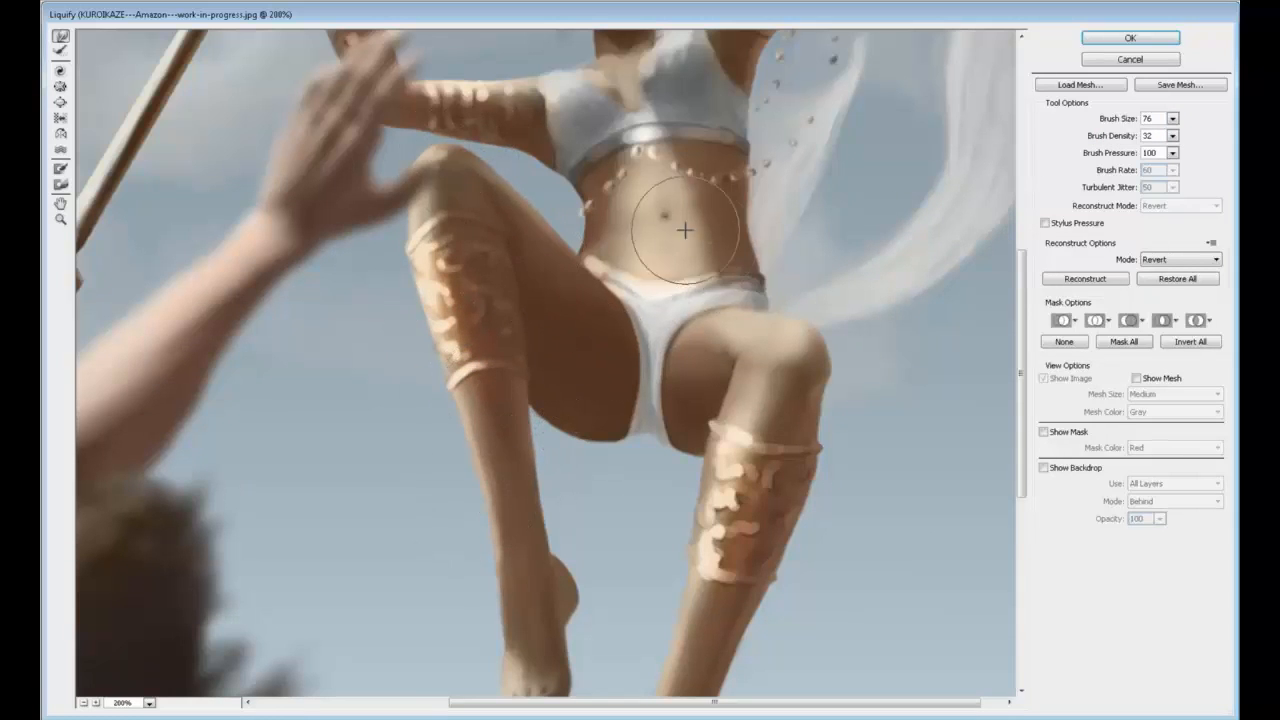
# Reshape the woman's belly and waist, reducing the brush size to 46, and apply the Liquify changes
pyautogui.moveTo(663, 248); pyautogui.dragTo(663, 243)
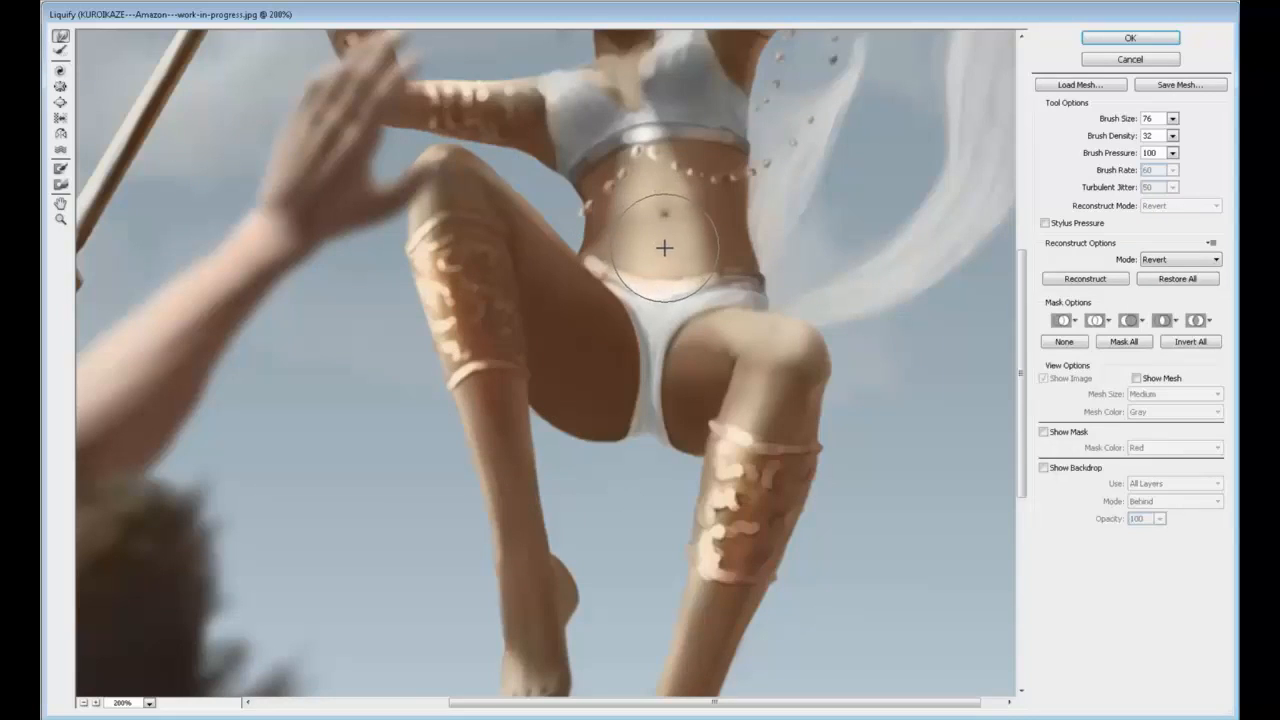
pyautogui.click(1172, 118)
pyautogui.moveTo(1104, 140); pyautogui.dragTo(1100, 140)
pyautogui.click(654, 212)
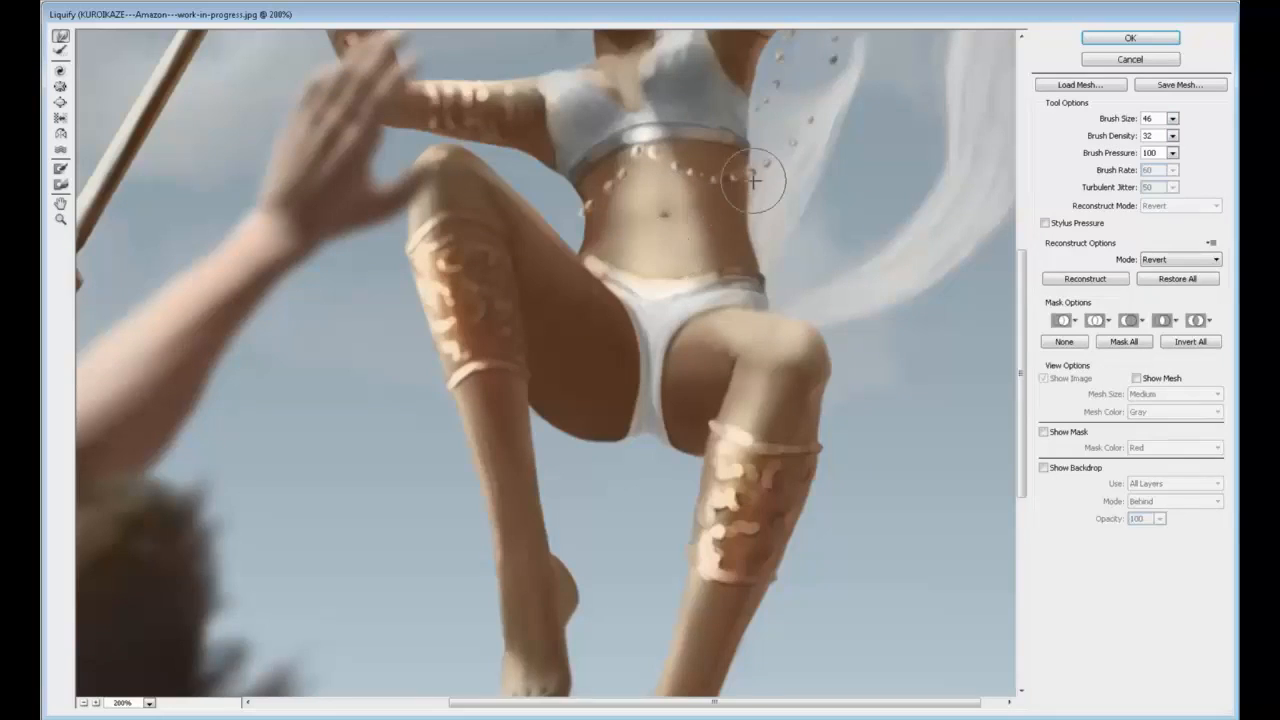
pyautogui.moveTo(756, 194); pyautogui.dragTo(786, 314)
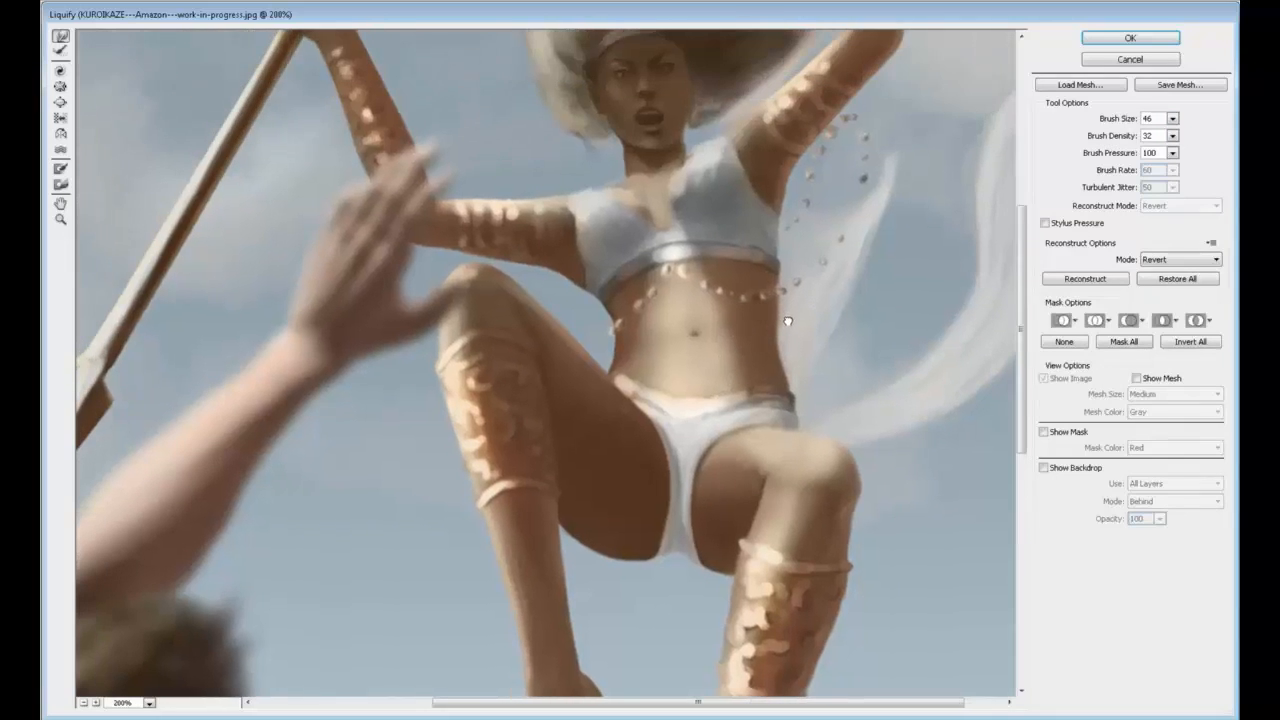
pyautogui.click(1130, 37)
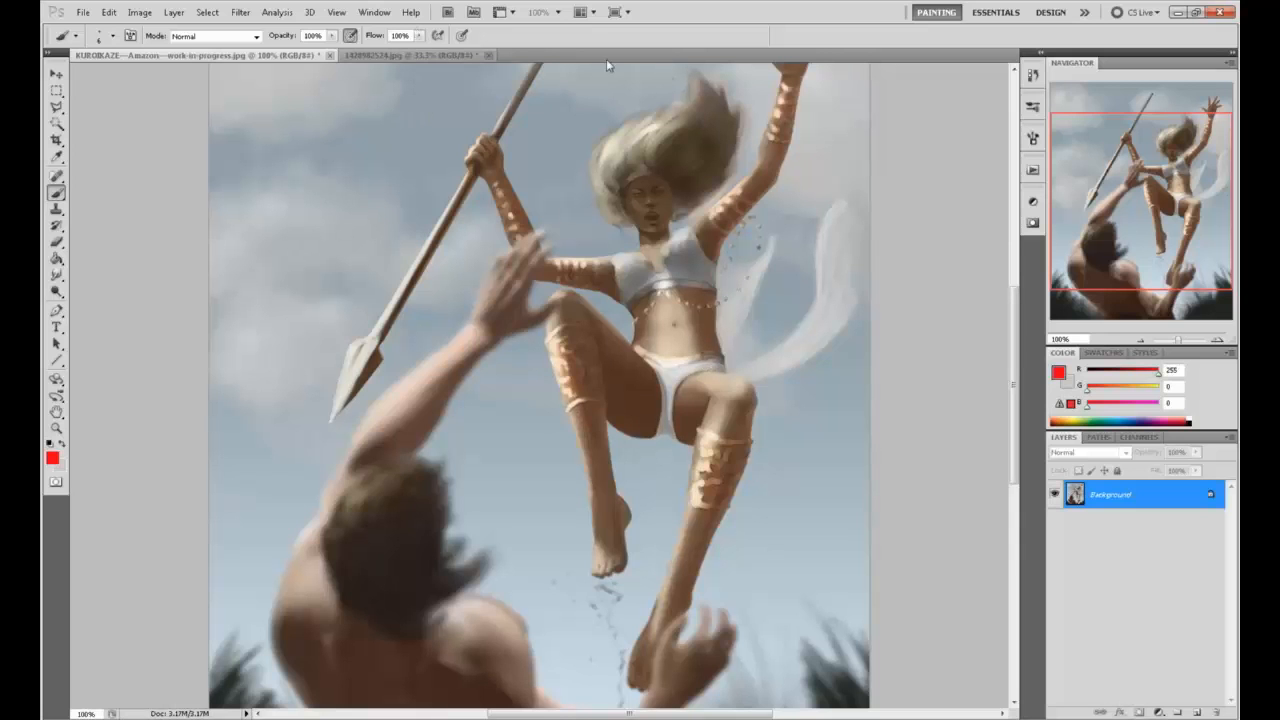
# Select several small highlight areas on the woman's face with the freehand Lasso tool
pyautogui.hotkey('ctrl', '+')
pyautogui.moveTo(787, 238); pyautogui.dragTo(639, 437)
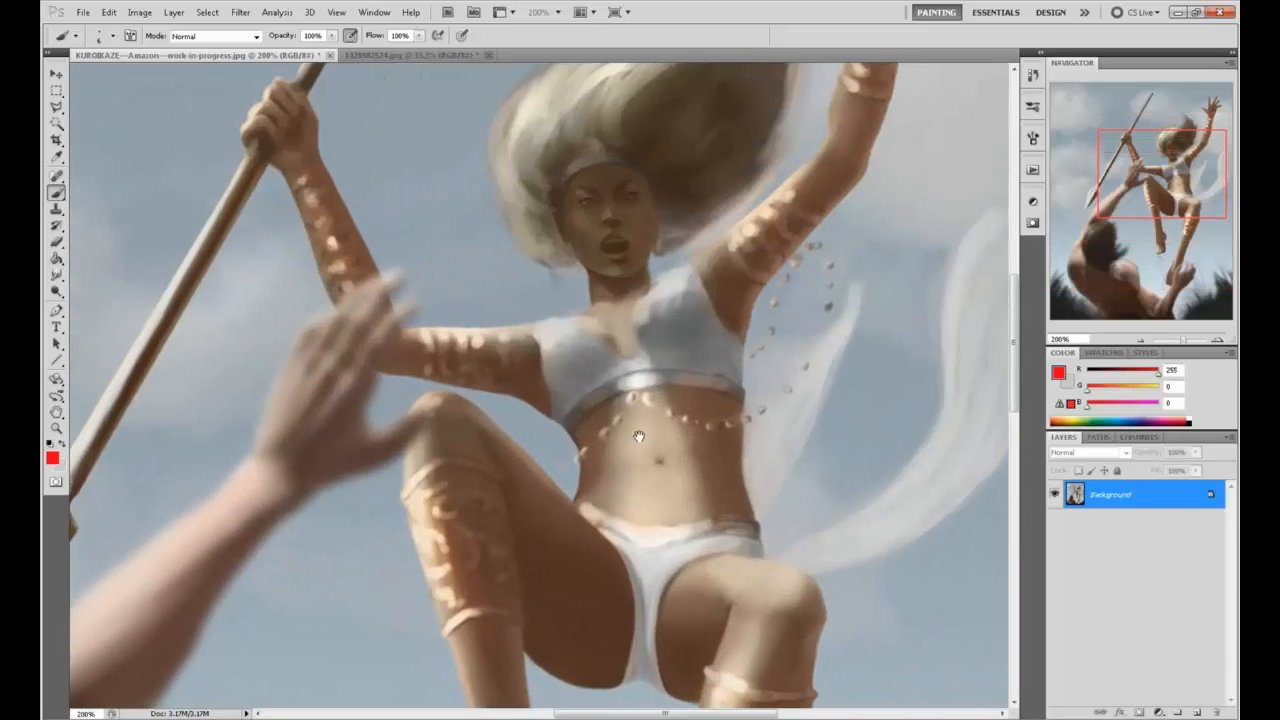
pyautogui.hotkey('ctrl', '-')
pyautogui.press('l')
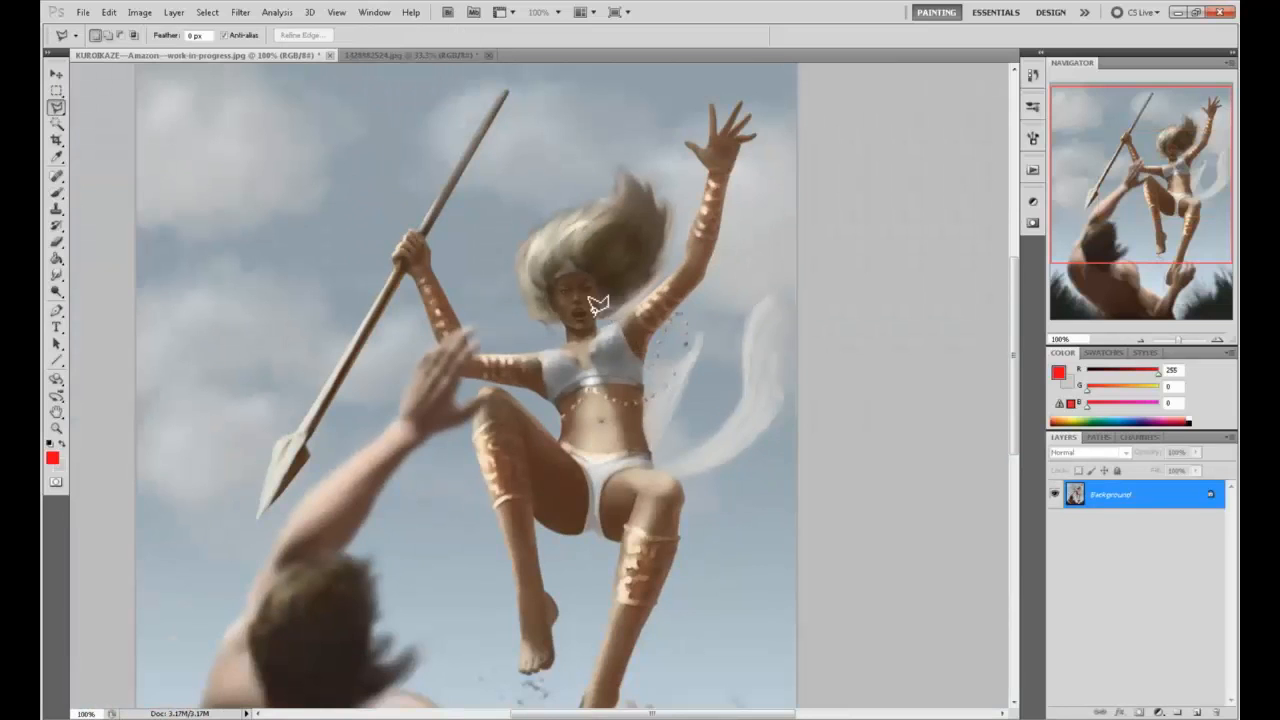
pyautogui.click(56, 107)
pyautogui.click(100, 104)
pyautogui.moveTo(577, 295); pyautogui.dragTo(580, 300)
pyautogui.press('shift')
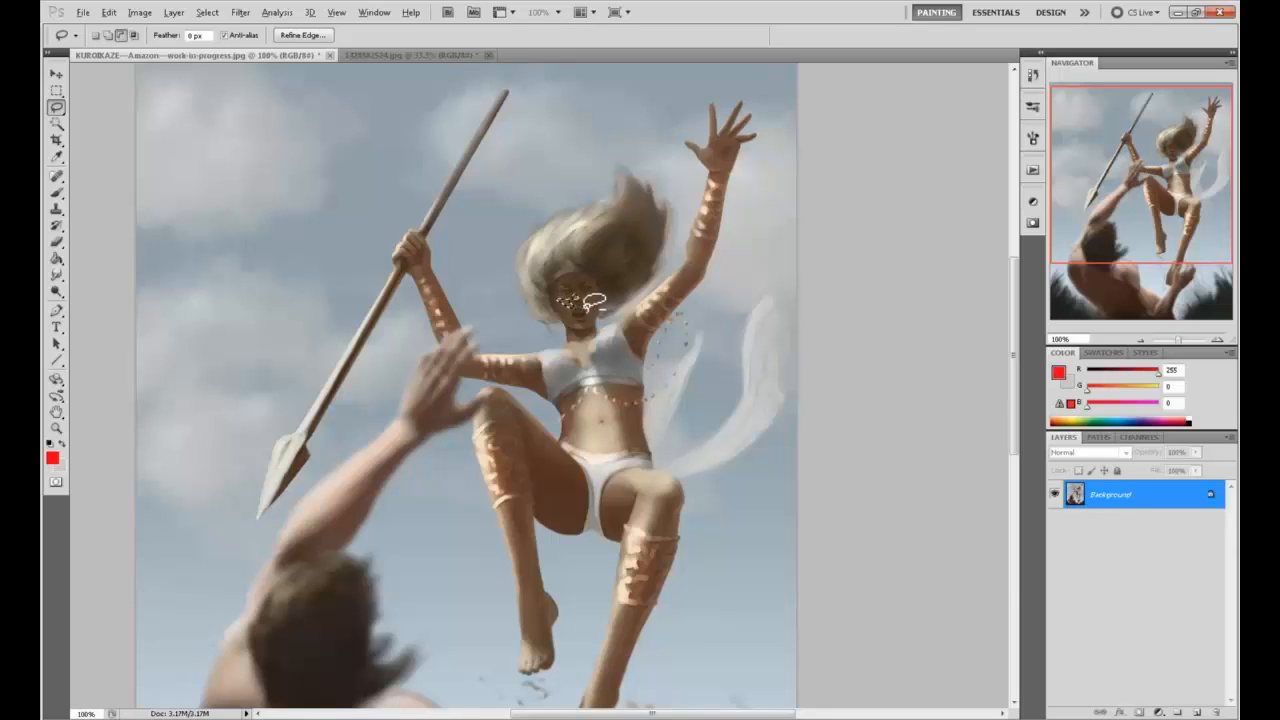
pyautogui.press('shift')
pyautogui.press('alt')
# Paint highlights into the selected face areas with the light skin tone sampled from the belly
pyautogui.press('b')
pyautogui.keyDown('alt'); pyautogui.click(594, 432); pyautogui.keyUp('alt')
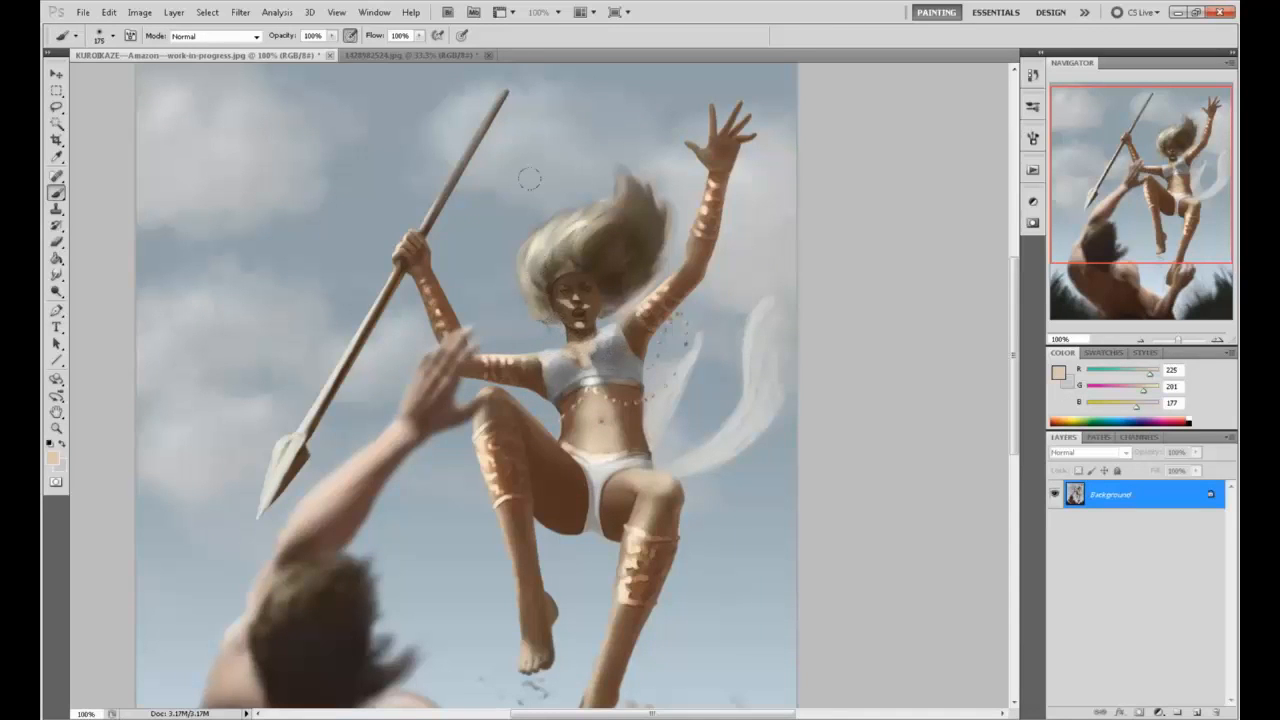
pyautogui.hotkey('ctrl', '-')
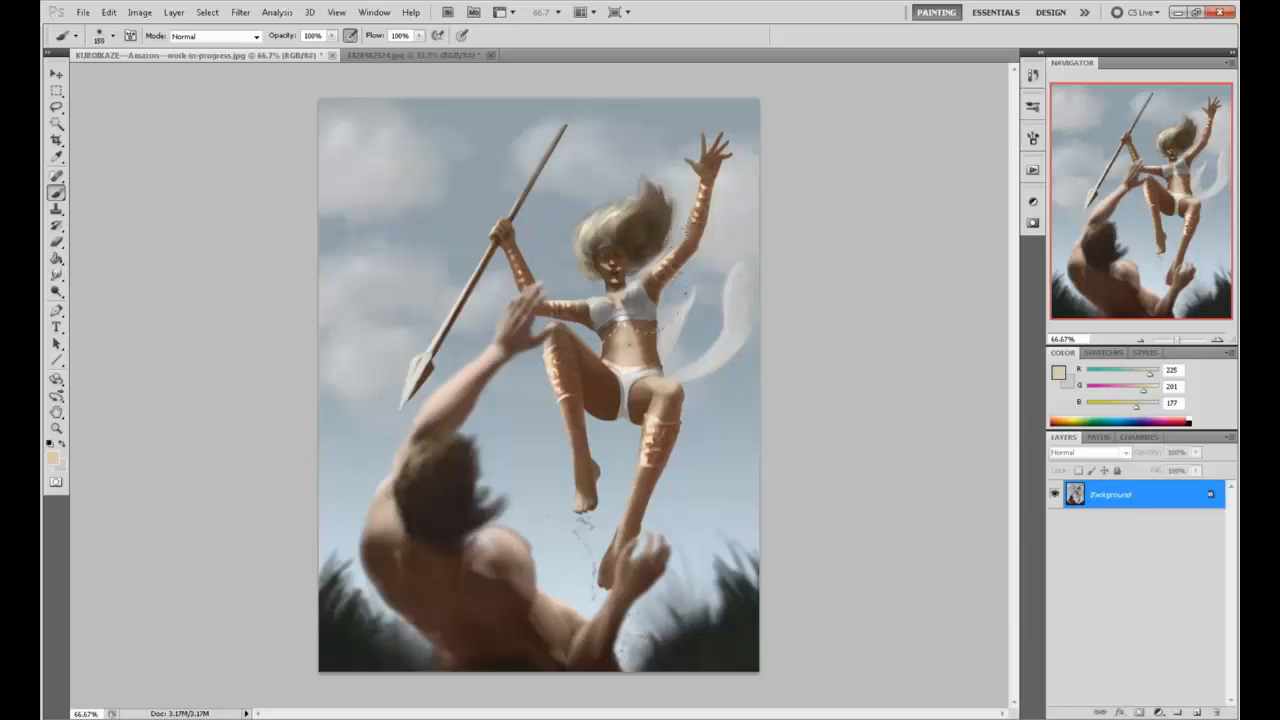
# Deselect the face areas and trim the left edge of the woman's hair with sampled sky colour
pyautogui.keyDown('alt'); pyautogui.click(623, 242); pyautogui.keyUp('alt')
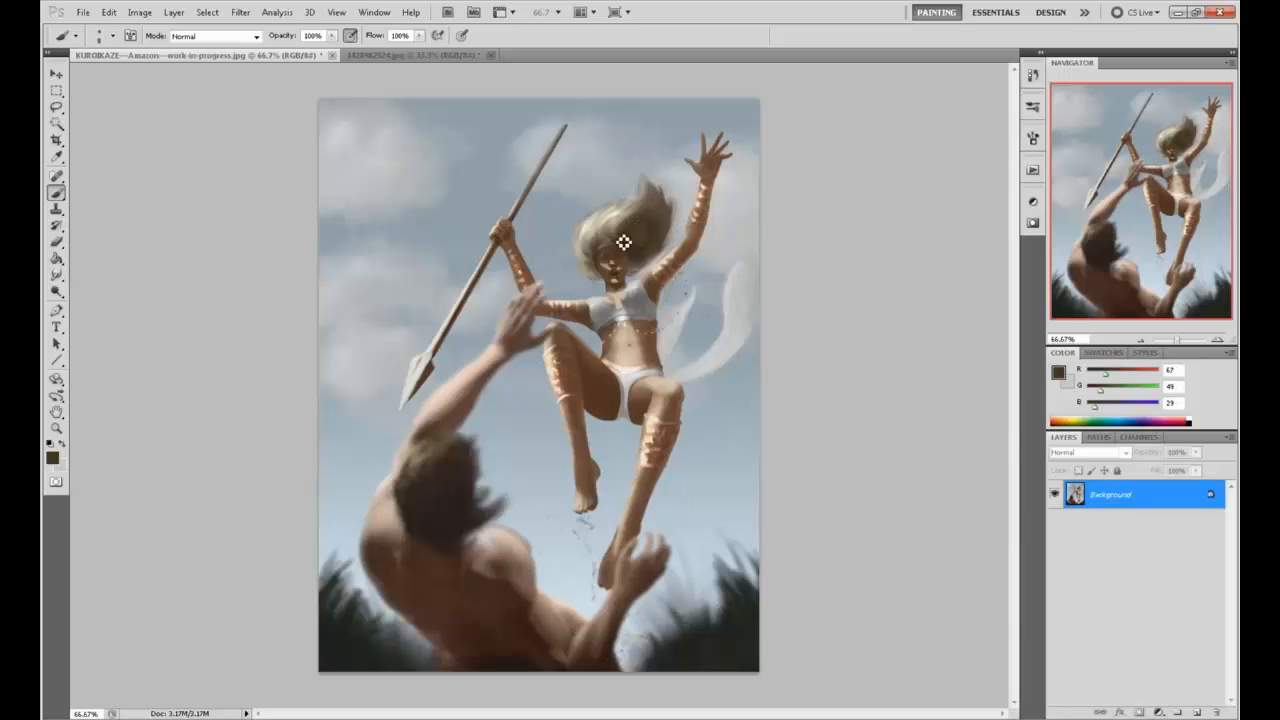
pyautogui.keyDown('alt'); pyautogui.click(590, 202); pyautogui.keyUp('alt')
pyautogui.press('m')
pyautogui.rightClick(586, 236)
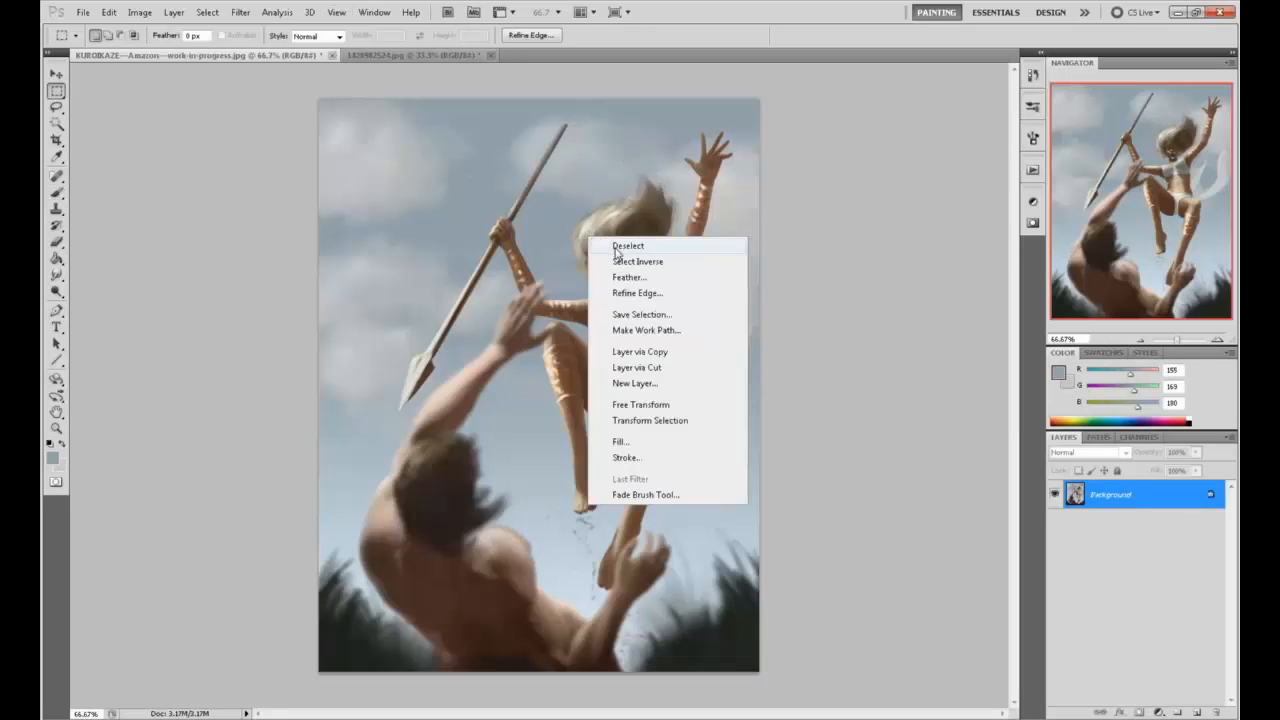
pyautogui.click(623, 248)
pyautogui.press('b')
pyautogui.keyDown('alt'); pyautogui.click(580, 246); pyautogui.keyUp('alt')
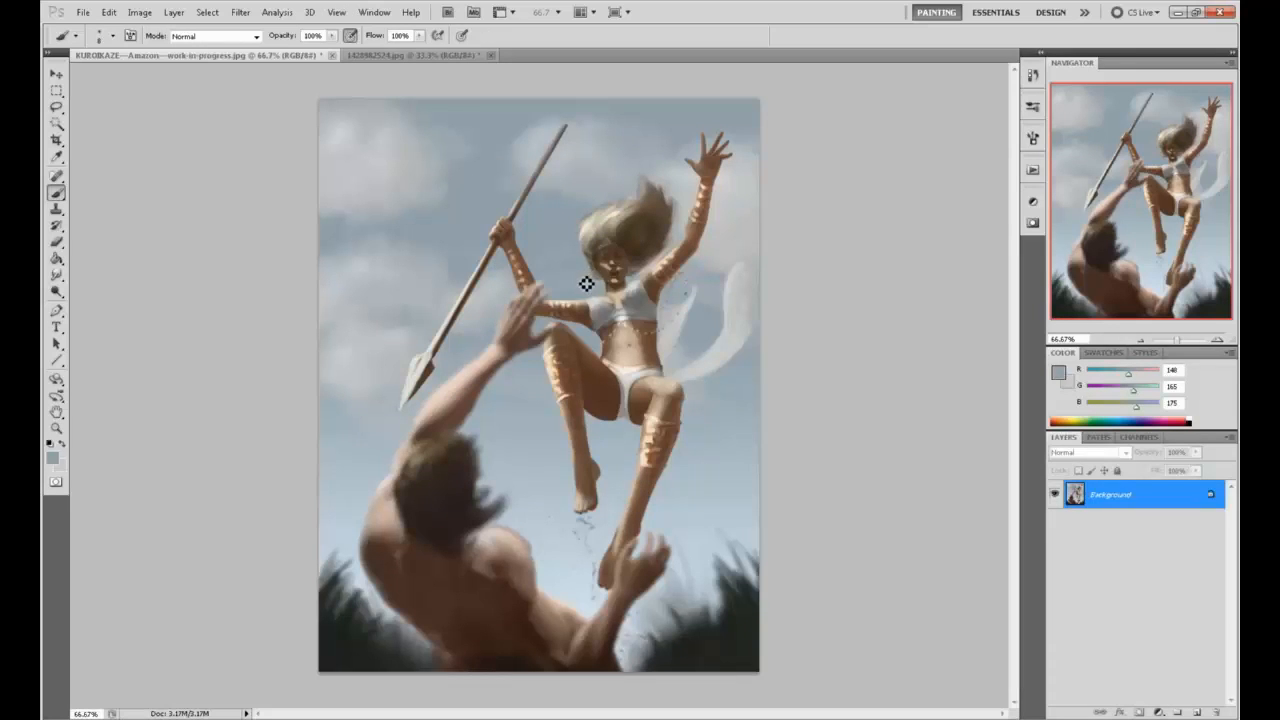
# Paint loose strands along the left side of the hair with brown tones sampled from the hair
pyautogui.keyDown('alt'); pyautogui.click(597, 267); pyautogui.keyUp('alt')
pyautogui.moveTo(595, 273)
pyautogui.mouseDown()
pyautogui.moveTo(576, 248)
pyautogui.moveTo(590, 219)
pyautogui.mouseUp()
pyautogui.keyDown('alt'); pyautogui.click(574, 219); pyautogui.keyUp('alt')
pyautogui.keyDown('alt'); pyautogui.click(613, 222); pyautogui.keyUp('alt')
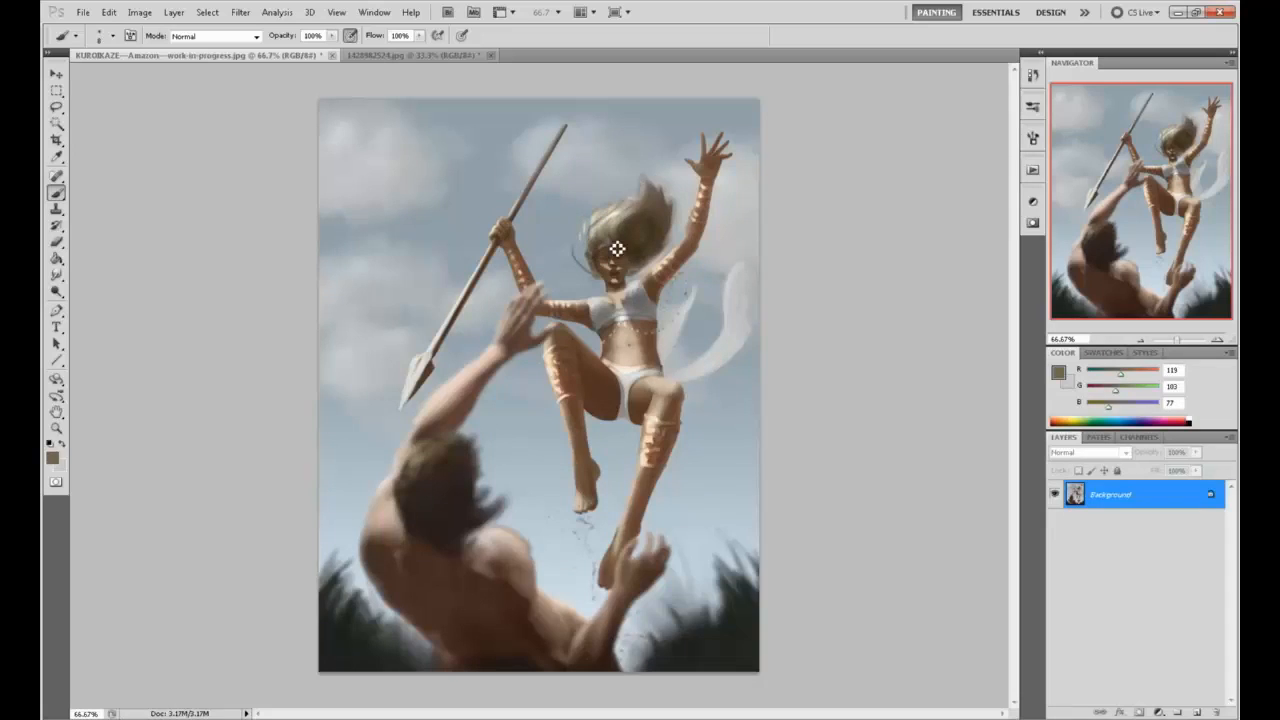
# Cut into the hair's upper tip and left edge with sky colours sampled around the head
pyautogui.keyDown('alt'); pyautogui.click(620, 188); pyautogui.keyUp('alt')
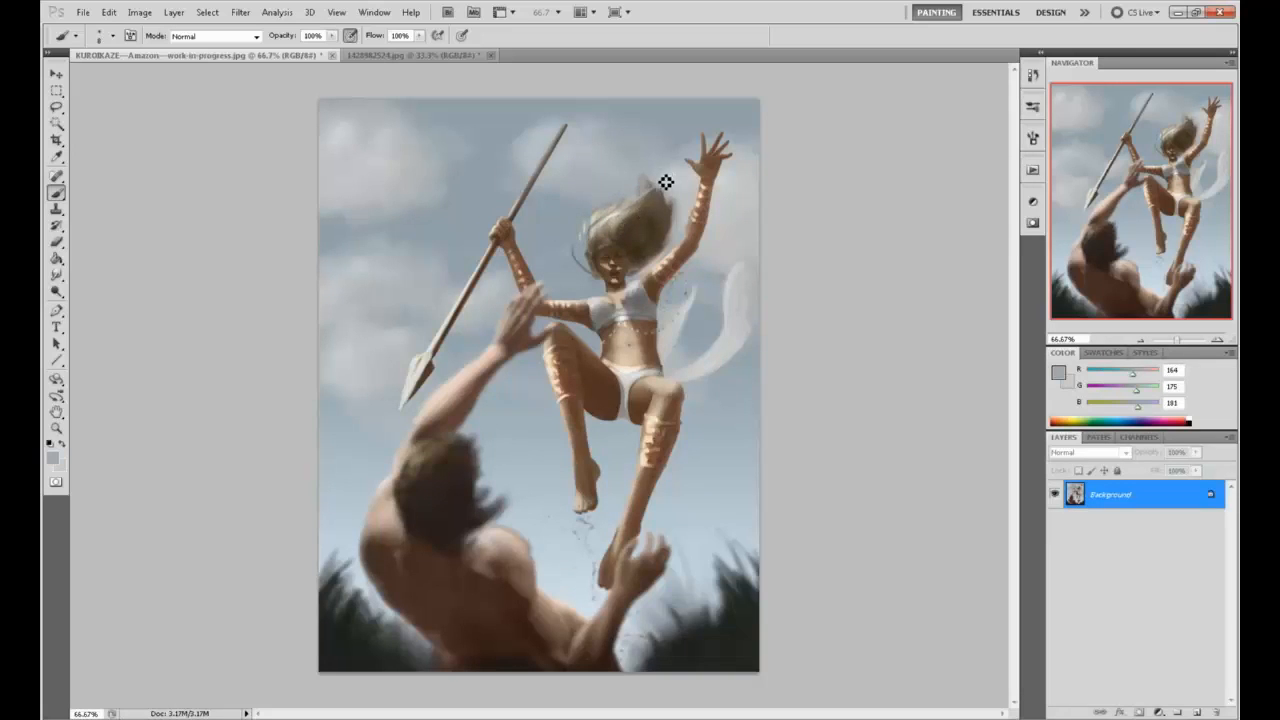
pyautogui.moveTo(660, 171)
pyautogui.mouseDown()
pyautogui.moveTo(637, 236)
pyautogui.moveTo(663, 210)
pyautogui.mouseUp()
pyautogui.keyDown('alt'); pyautogui.click(644, 201); pyautogui.keyUp('alt')
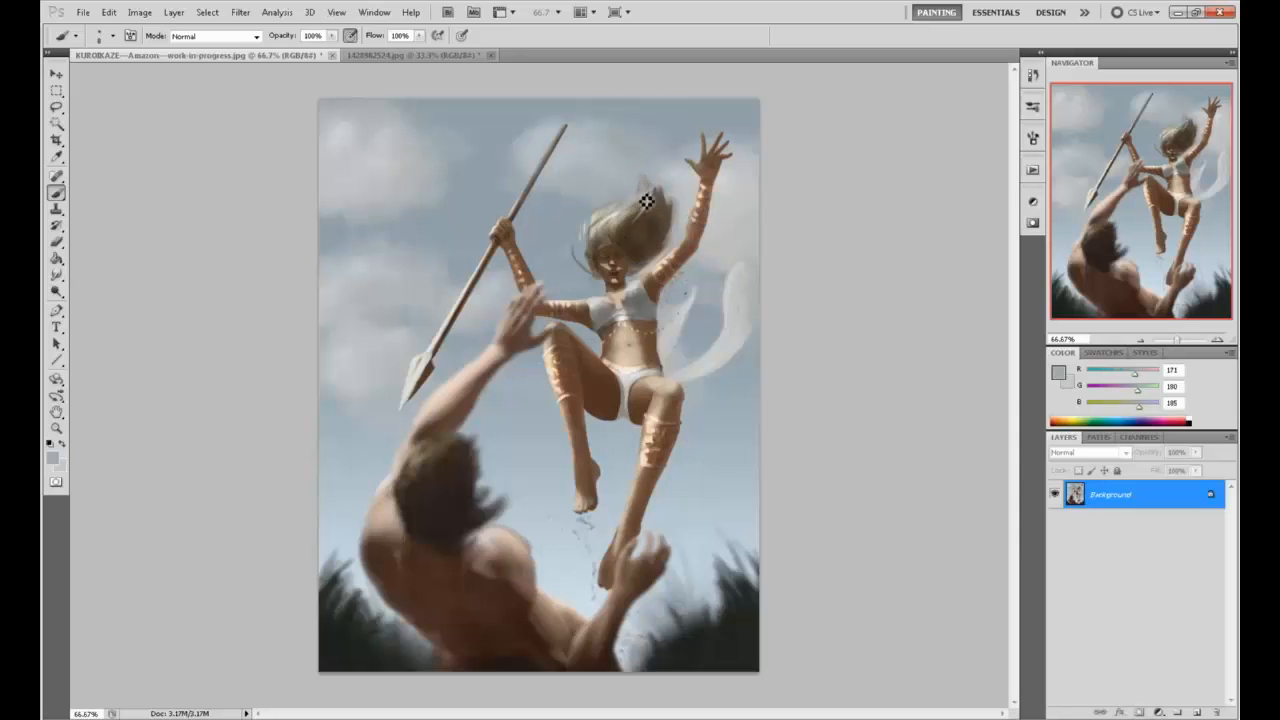
pyautogui.keyDown('alt'); pyautogui.click(589, 233); pyautogui.keyUp('alt')
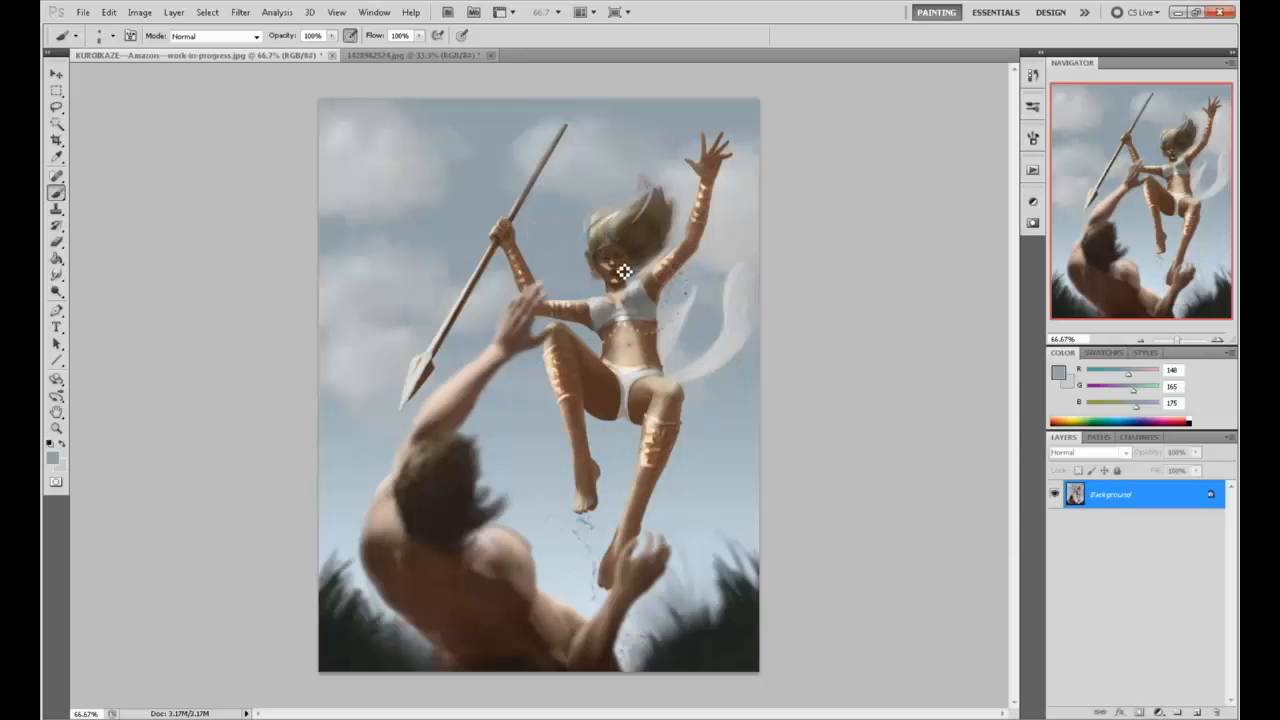
# Rework the hair beside the left of the woman's face and across its upper part with brown tones sampled from the hair
pyautogui.keyDown('alt'); pyautogui.click(595, 250); pyautogui.keyUp('alt')
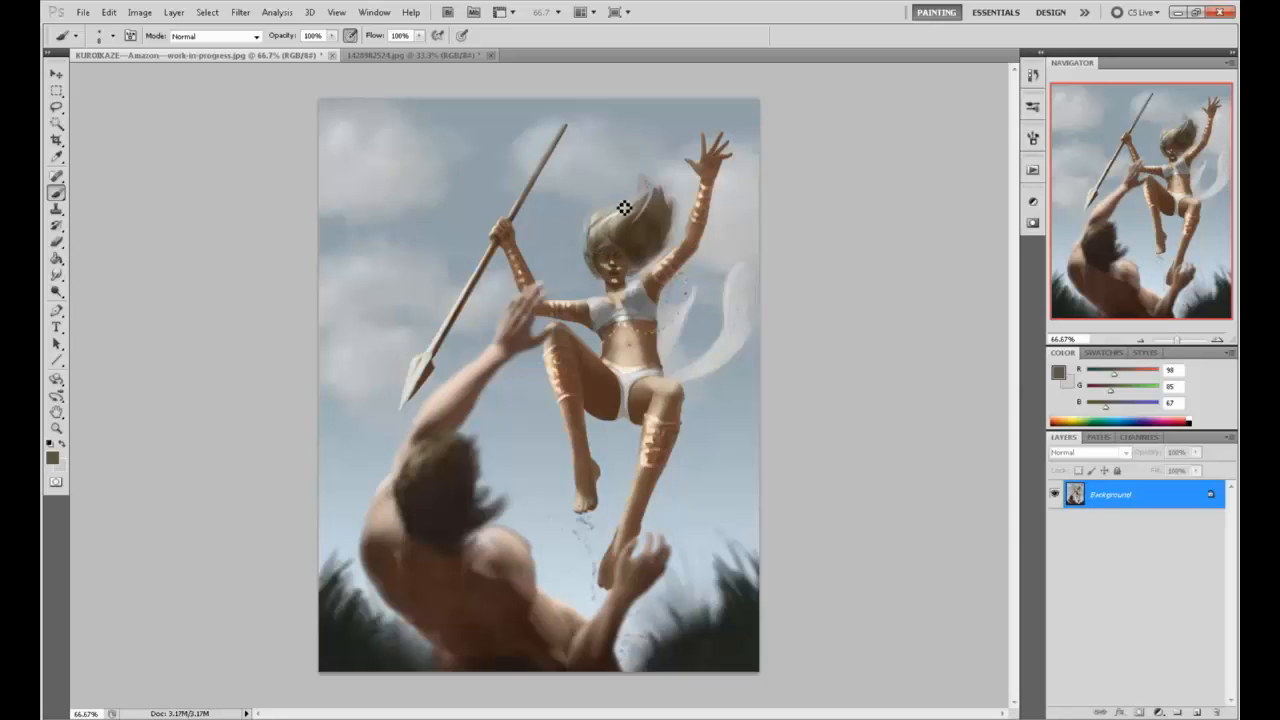
pyautogui.keyDown('alt'); pyautogui.click(597, 233); pyautogui.keyUp('alt')
pyautogui.moveTo(600, 251)
pyautogui.mouseDown()
pyautogui.moveTo(619, 231)
pyautogui.moveTo(597, 245)
pyautogui.moveTo(598, 268)
pyautogui.mouseUp()
pyautogui.keyDown('alt'); pyautogui.click(597, 242); pyautogui.keyUp('alt')
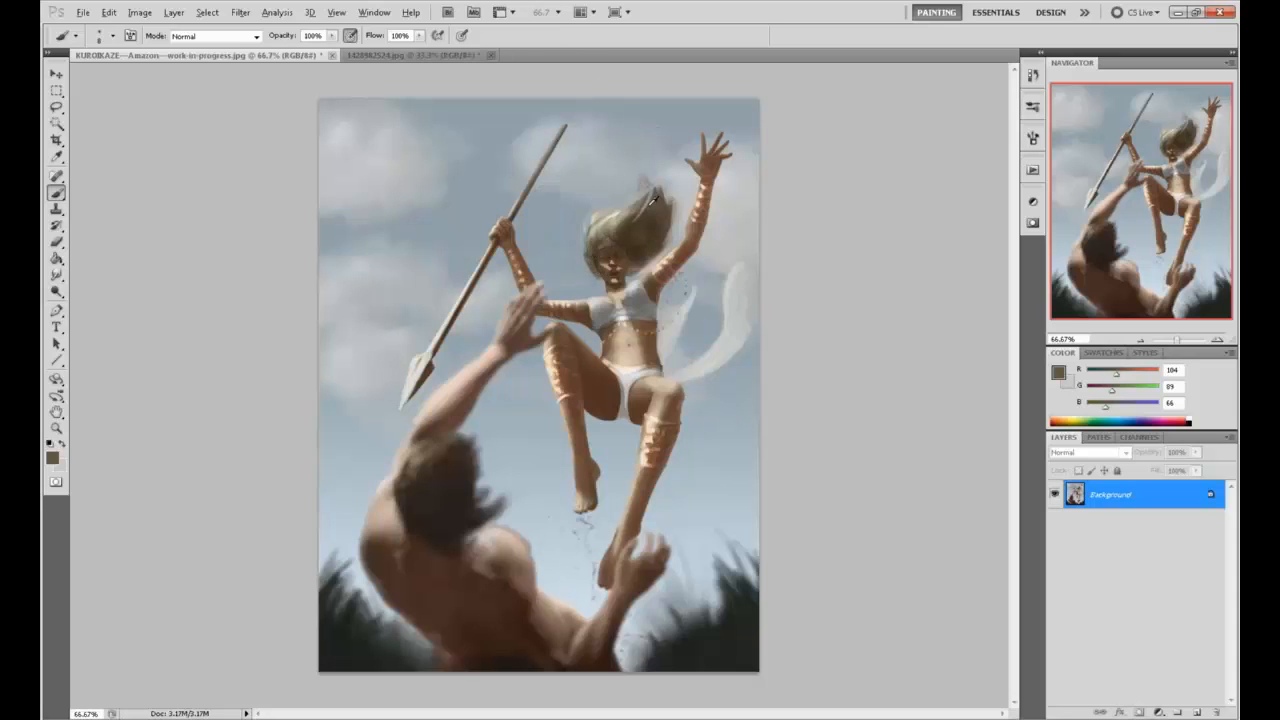
pyautogui.keyDown('alt'); pyautogui.click(647, 222); pyautogui.keyUp('alt')
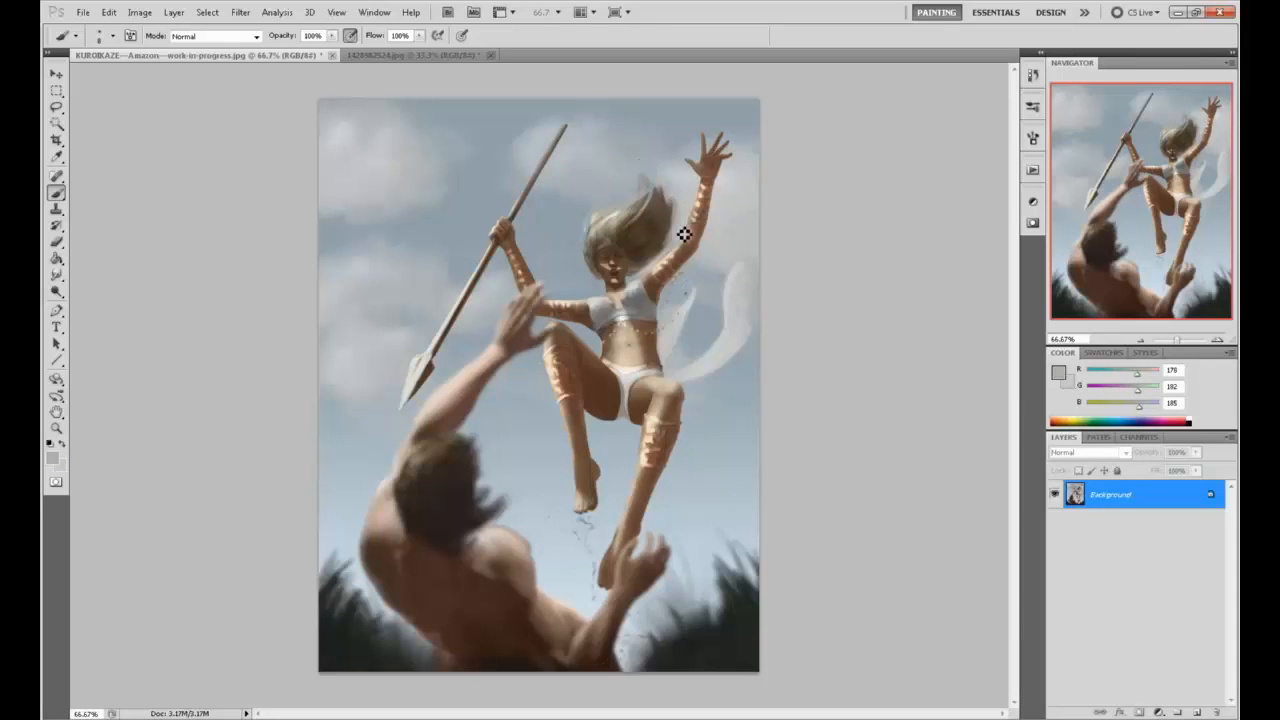
# Carve gaps into the right edge and tip of the hair with sampled sky colours, restoring strands with dark brown sampled from the hair
pyautogui.moveTo(684, 234)
pyautogui.mouseDown()
pyautogui.moveTo(663, 265)
pyautogui.moveTo(687, 244)
pyautogui.moveTo(651, 269)
pyautogui.moveTo(681, 221)
pyautogui.moveTo(662, 236)
pyautogui.moveTo(674, 201)
pyautogui.moveTo(667, 241)
pyautogui.mouseUp()
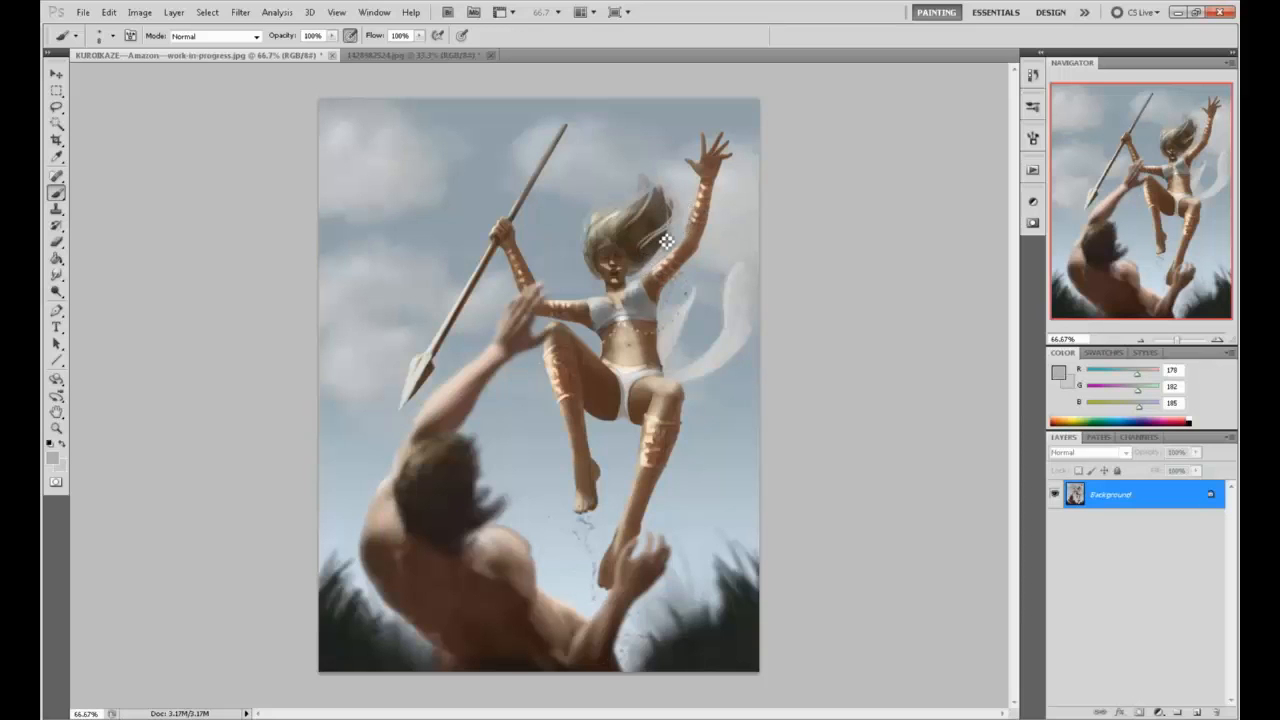
pyautogui.keyDown('alt'); pyautogui.click(644, 256); pyautogui.keyUp('alt')
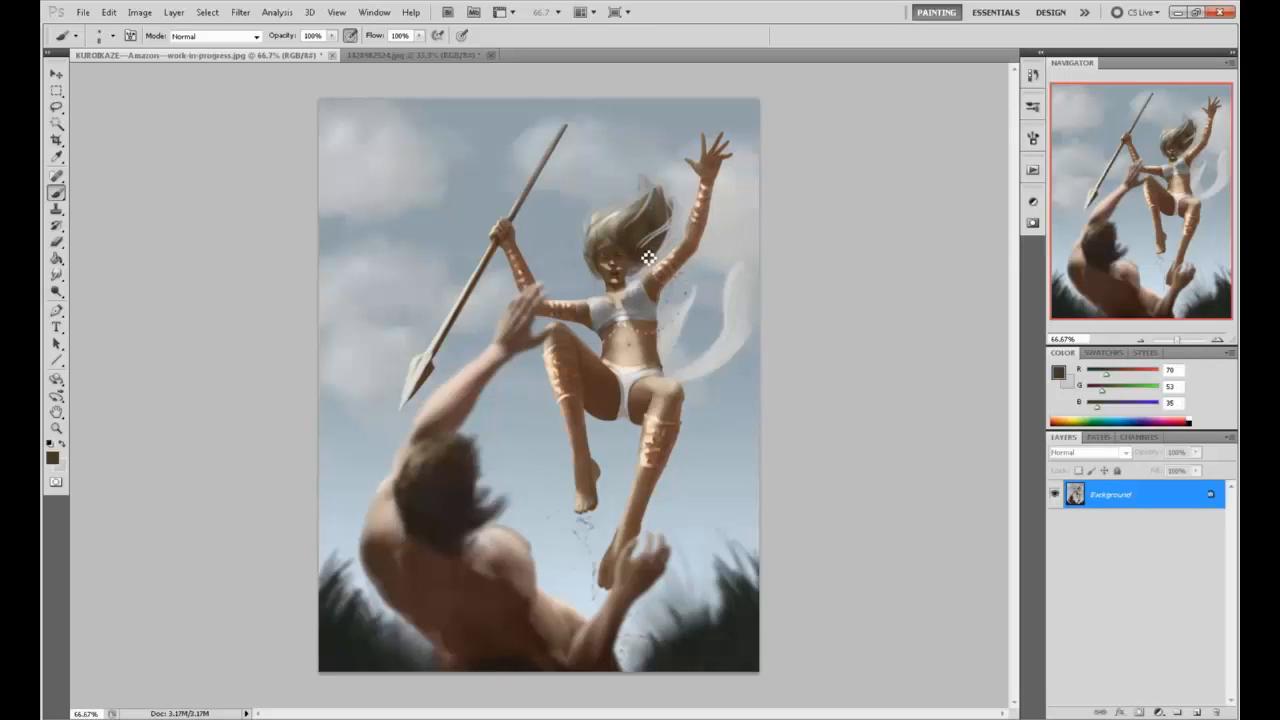
pyautogui.keyDown('alt'); pyautogui.click(662, 160); pyautogui.keyUp('alt')
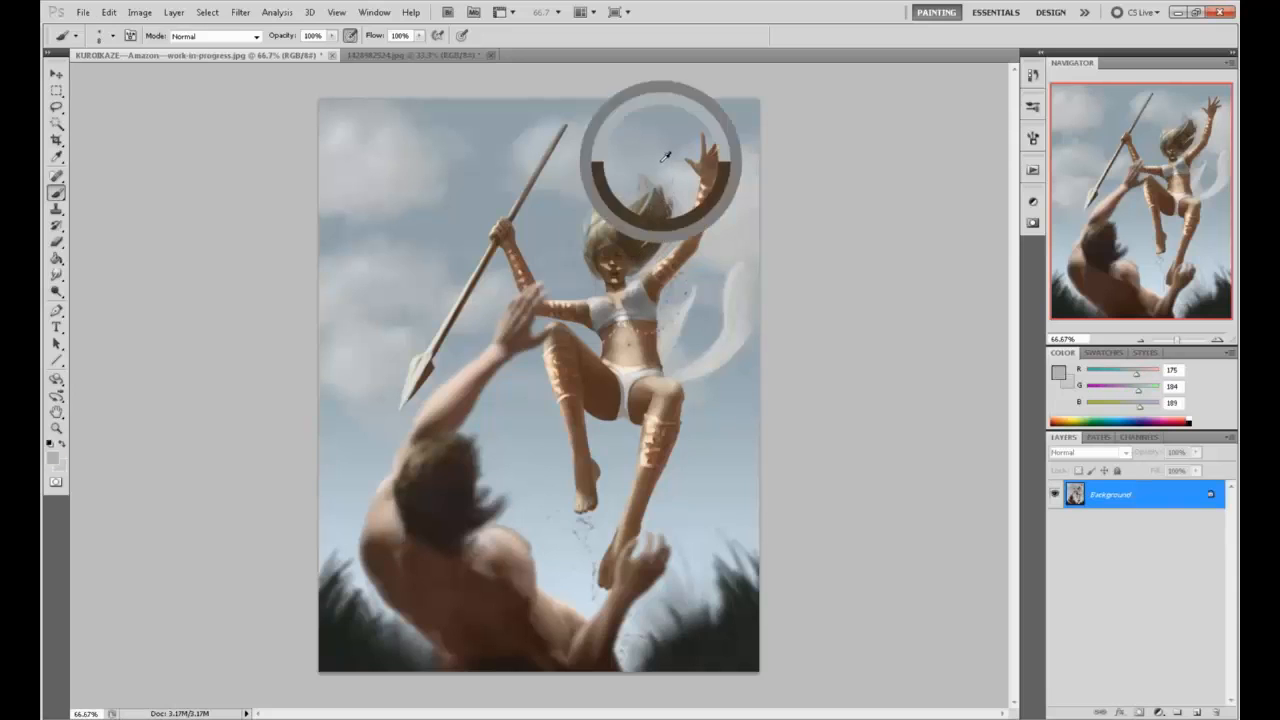
pyautogui.keyDown('alt'); pyautogui.click(636, 172); pyautogui.keyUp('alt')
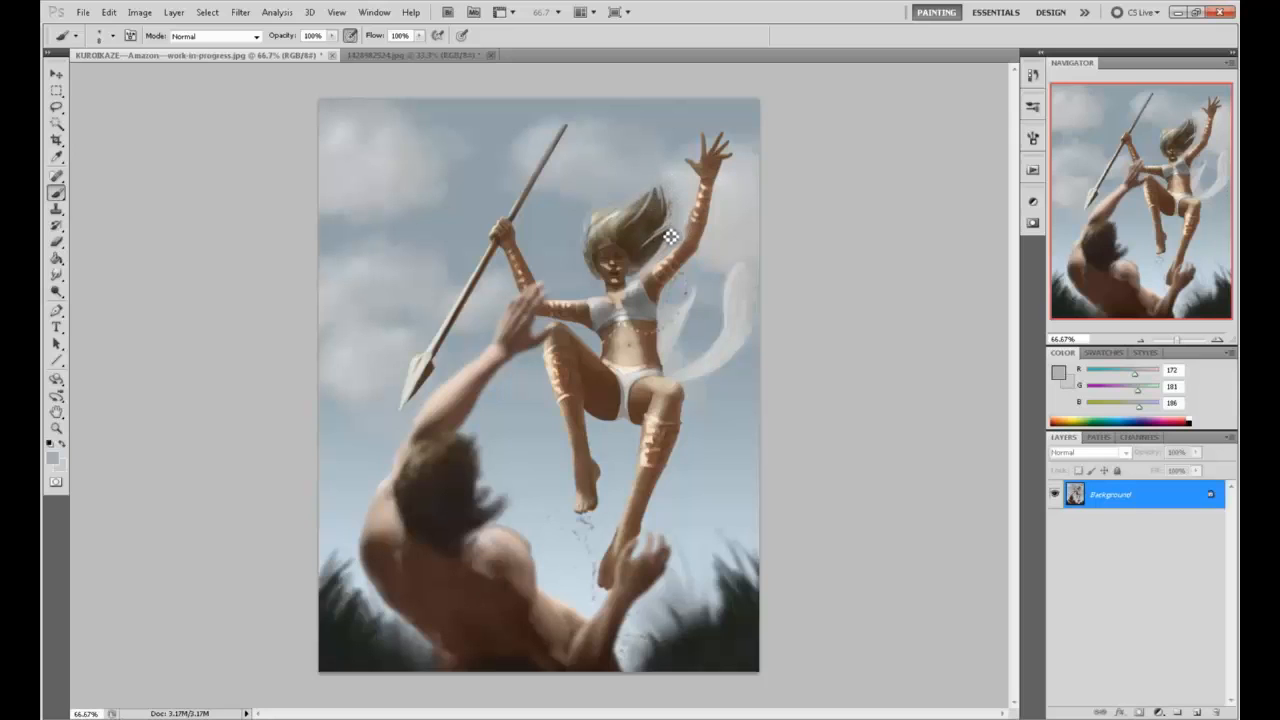
pyautogui.keyDown('alt'); pyautogui.click(673, 196); pyautogui.keyUp('alt')
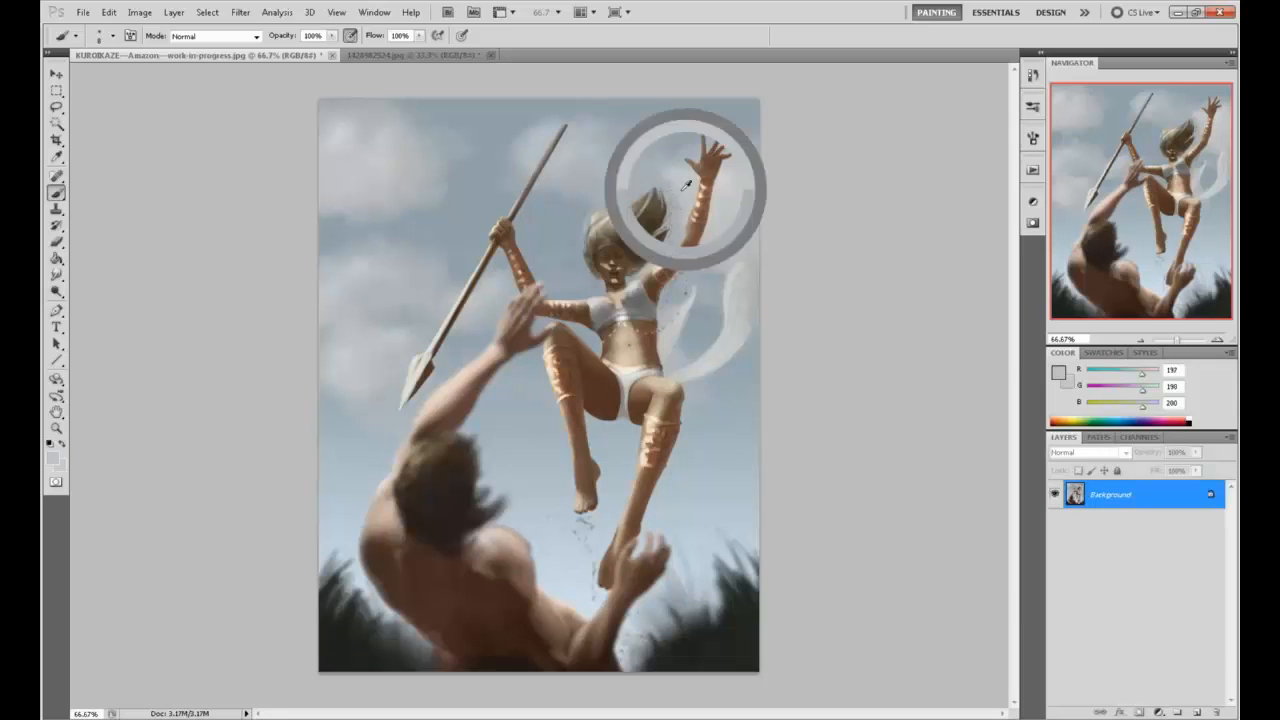
pyautogui.keyDown('alt'); pyautogui.click(653, 250); pyautogui.keyUp('alt')
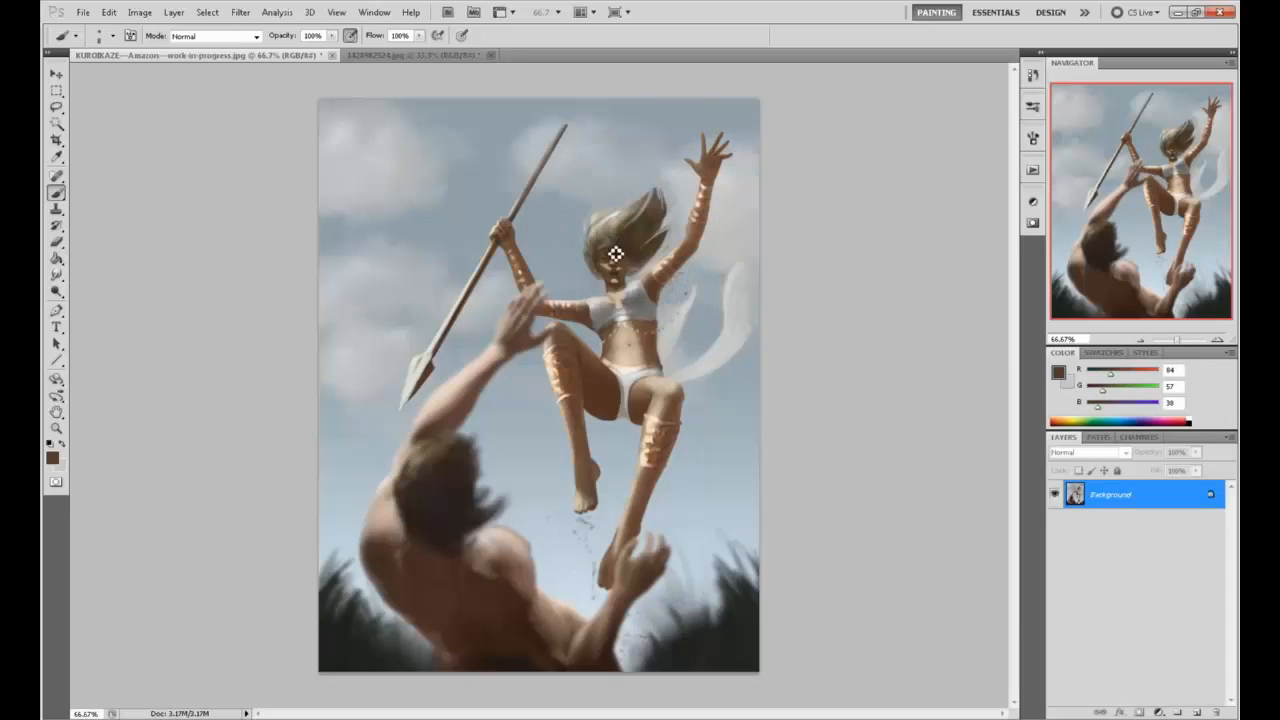
# Refine the shading around the woman's eyes, nose and jaw with light and dark skin tones sampled from the face
pyautogui.keyDown('alt'); pyautogui.click(609, 261); pyautogui.keyUp('alt')
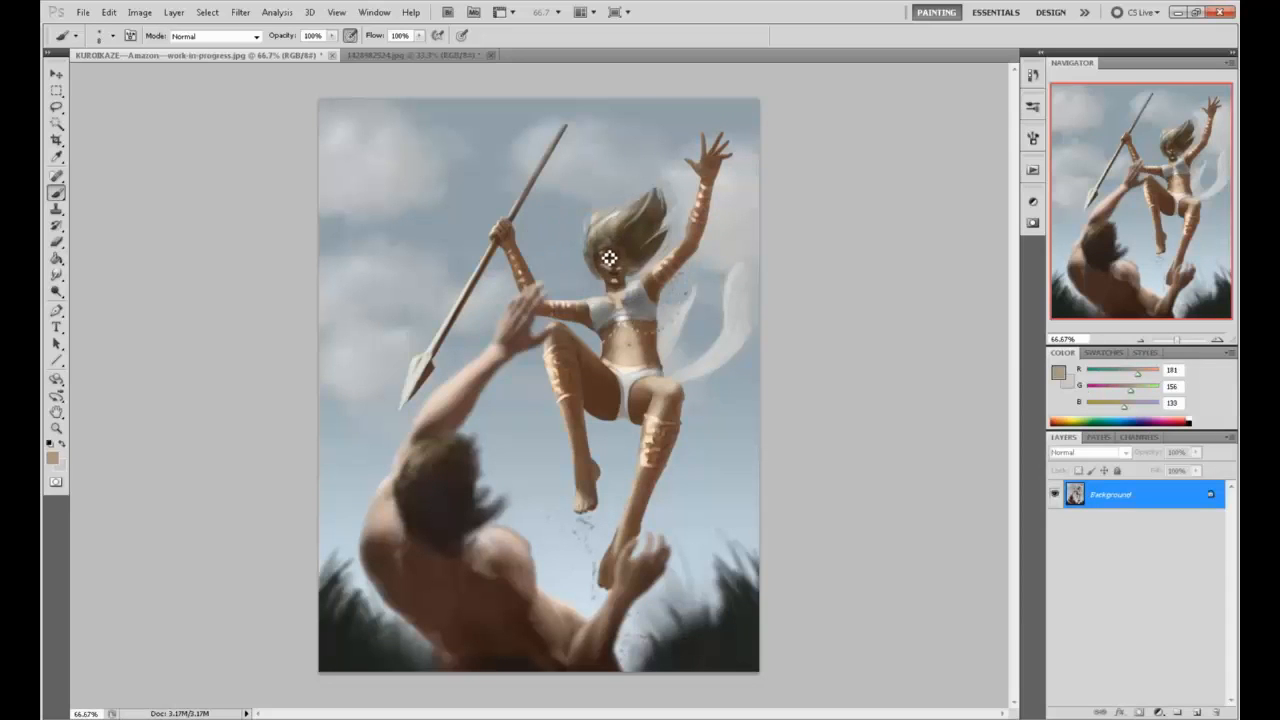
pyautogui.keyDown('alt'); pyautogui.click(617, 259); pyautogui.keyUp('alt')
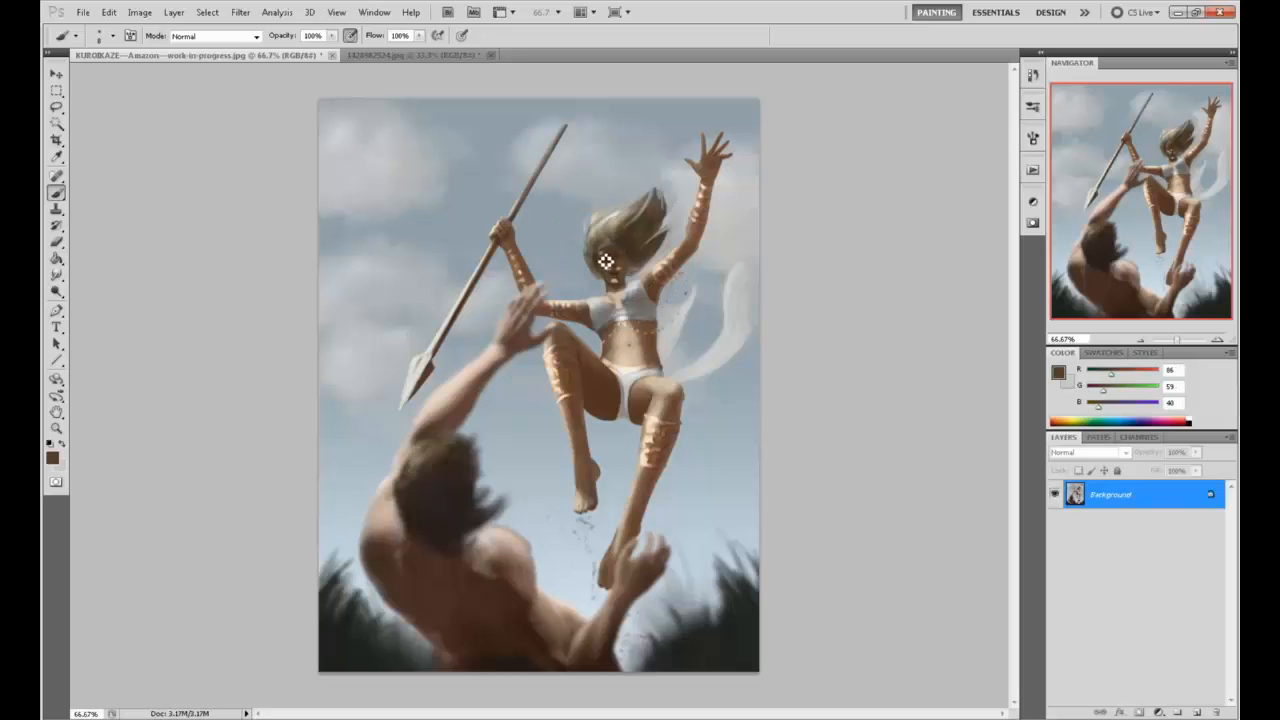
pyautogui.keyDown('alt'); pyautogui.click(609, 266); pyautogui.keyUp('alt')
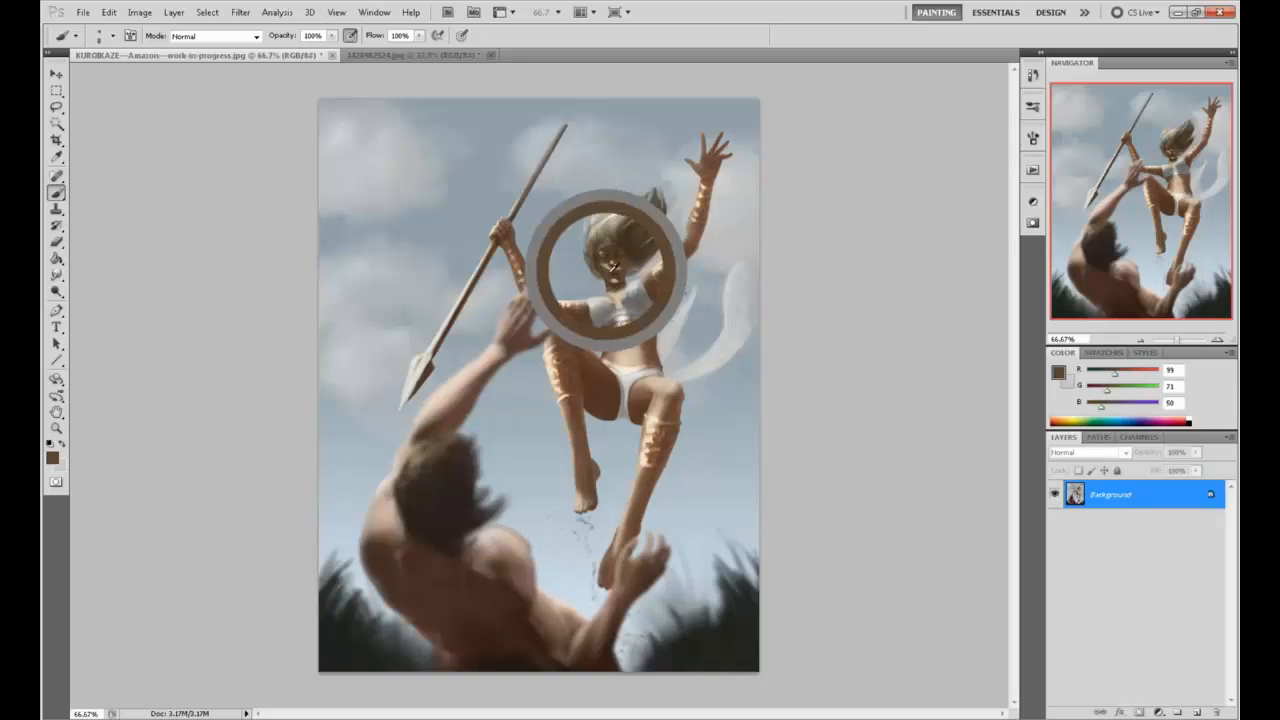
pyautogui.keyDown('alt'); pyautogui.click(649, 271); pyautogui.keyUp('alt')
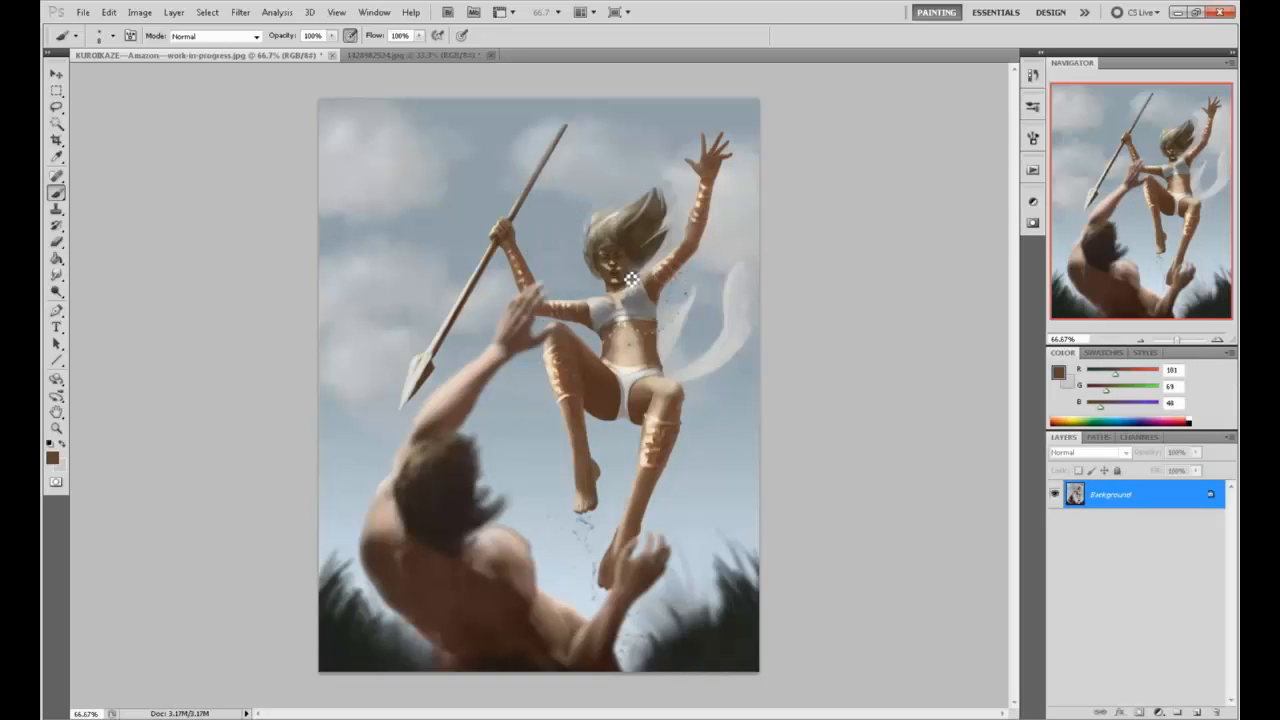
# Brush the light skin tone sampled from the belly softly over the woman's face with the brush enlarged to 100
pyautogui.keyDown('alt'); pyautogui.click(623, 340); pyautogui.keyUp('alt')
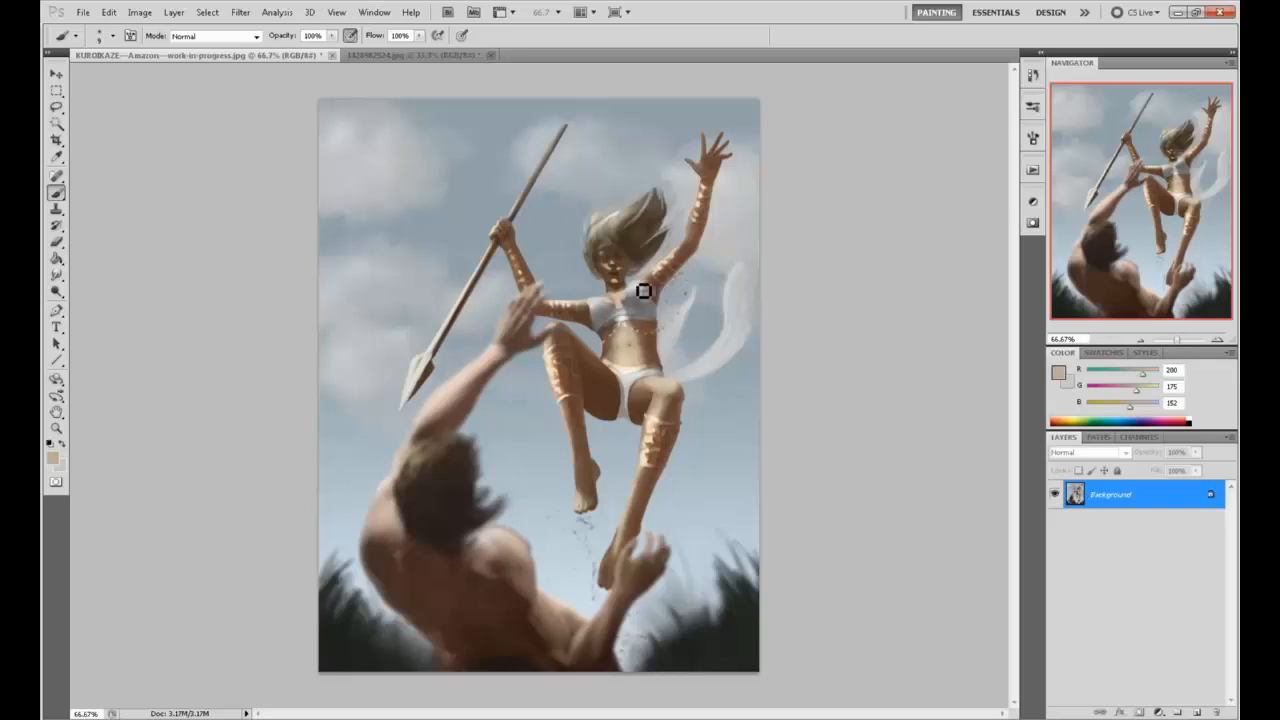
pyautogui.press(']')
pyautogui.press(']')
pyautogui.press(']')
pyautogui.press(']')
pyautogui.press(']')
pyautogui.press(']')
pyautogui.press(']')
pyautogui.press(']')
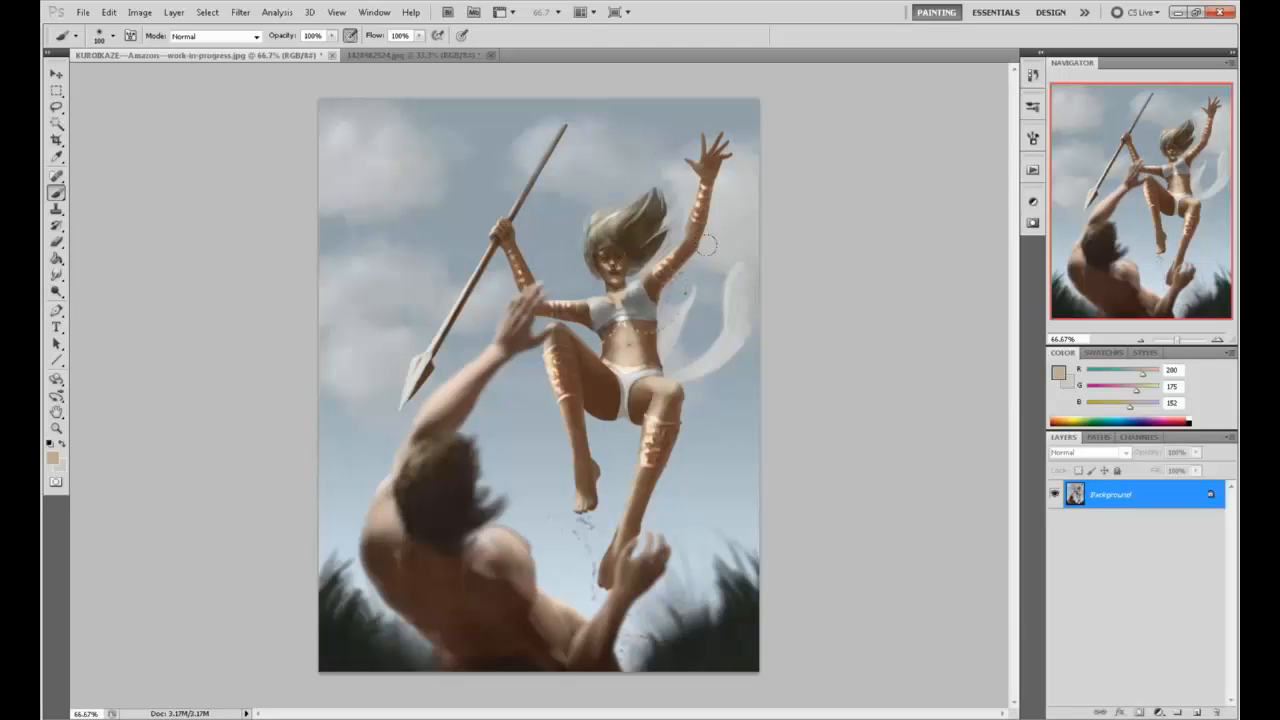
pyautogui.hotkey('ctrl', '+')
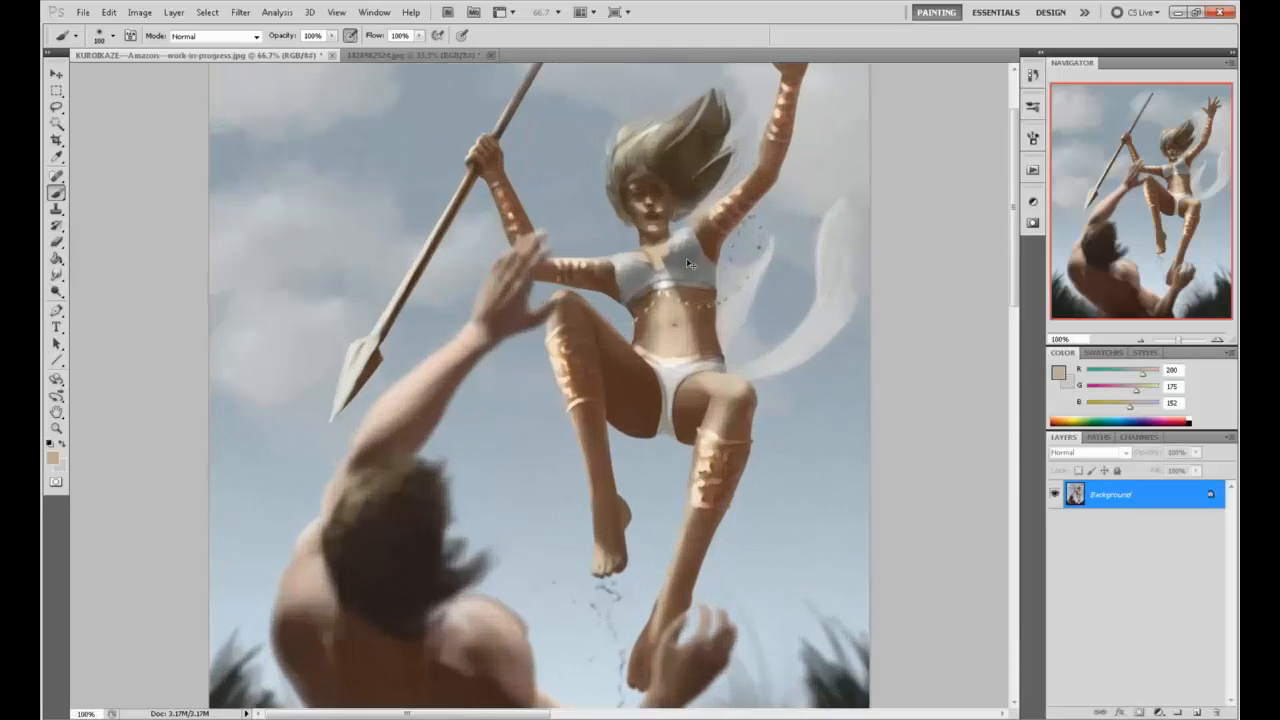
pyautogui.moveTo(629, 192); pyautogui.dragTo(643, 198)
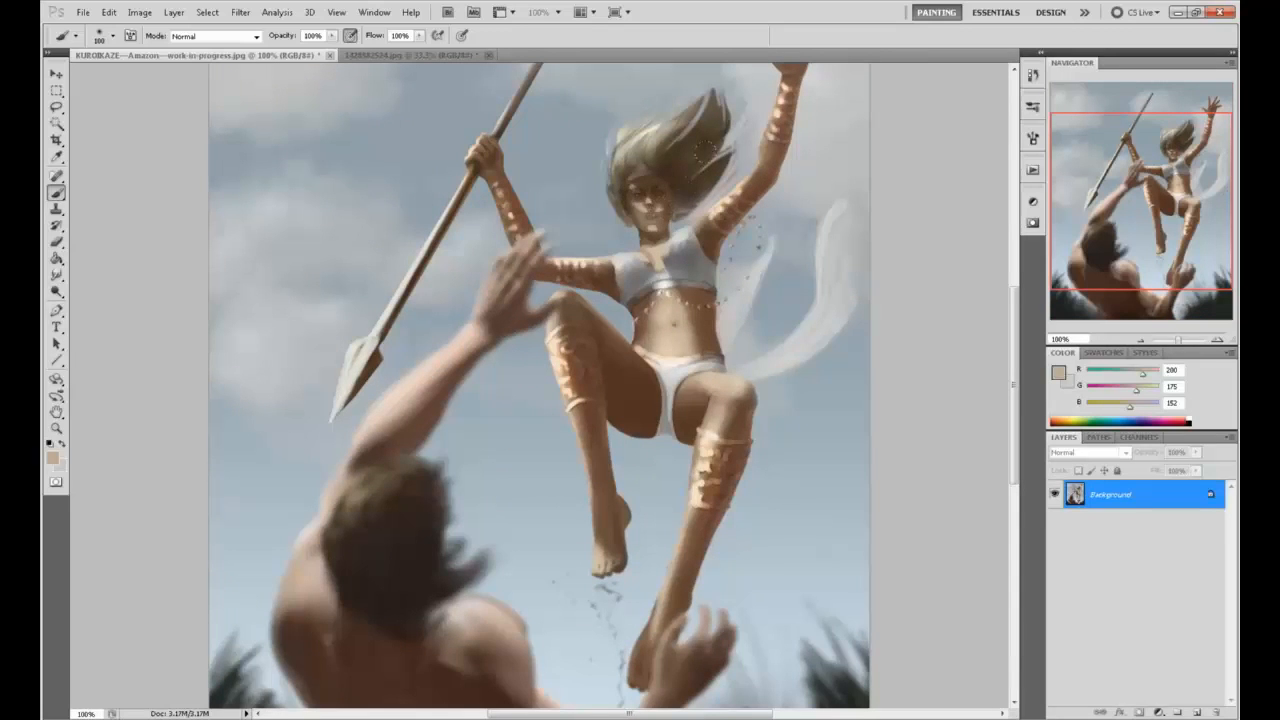
# Open the painting in Liquify and enlarge the woman's eyes with the Bloat tool at brush size 46
pyautogui.press('z')
pyautogui.moveTo(589, 158); pyautogui.dragTo(697, 236)
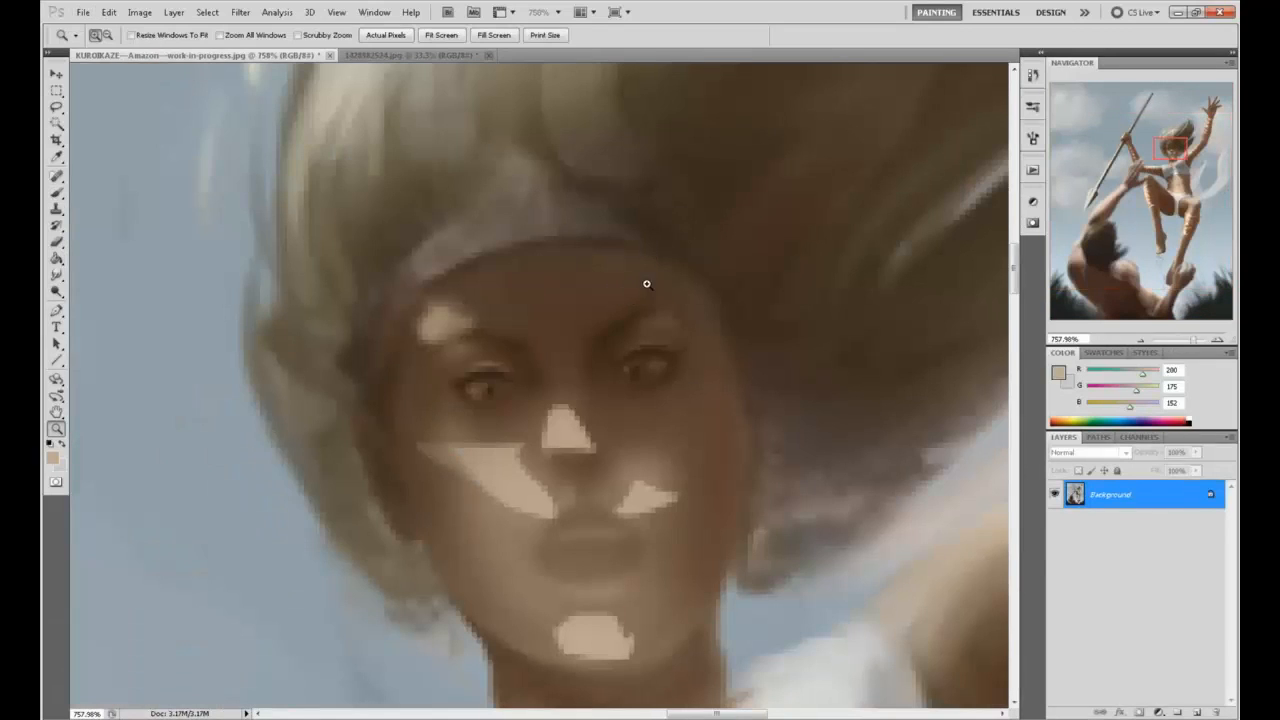
pyautogui.press('b')
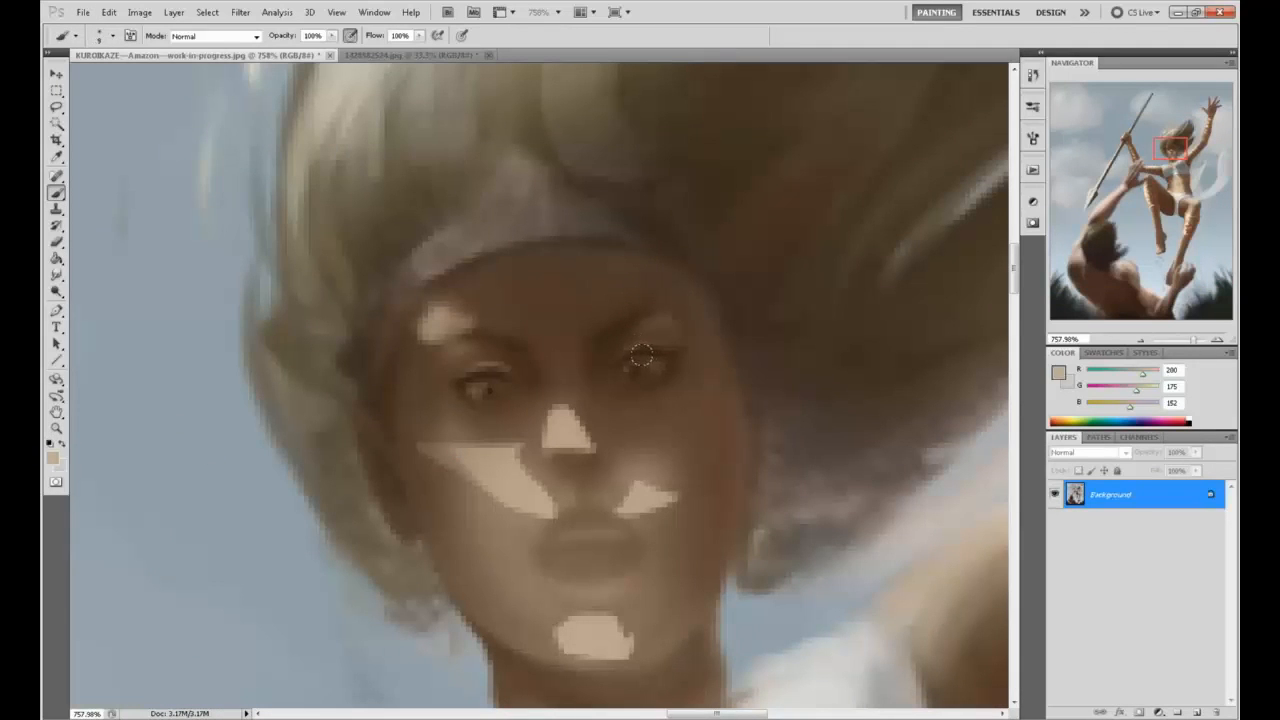
pyautogui.click(240, 12)
pyautogui.click(272, 96)
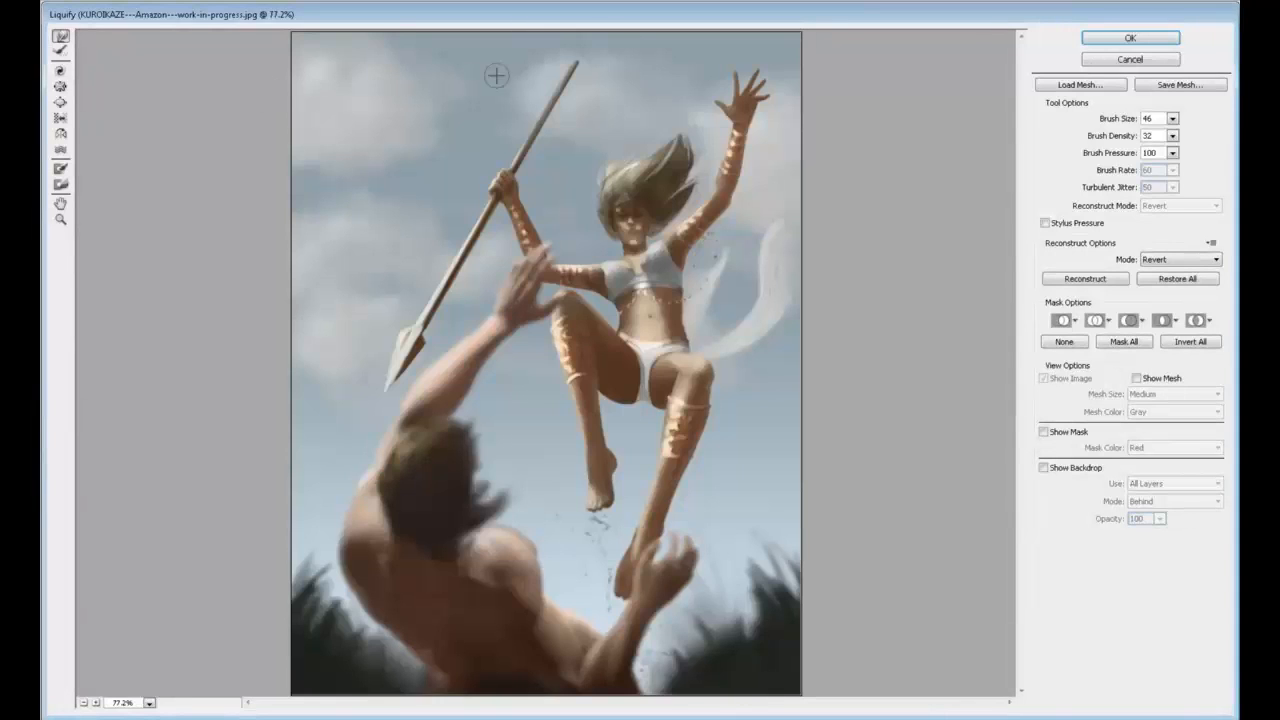
pyautogui.moveTo(607, 193); pyautogui.dragTo(681, 250)
pyautogui.click(60, 36)
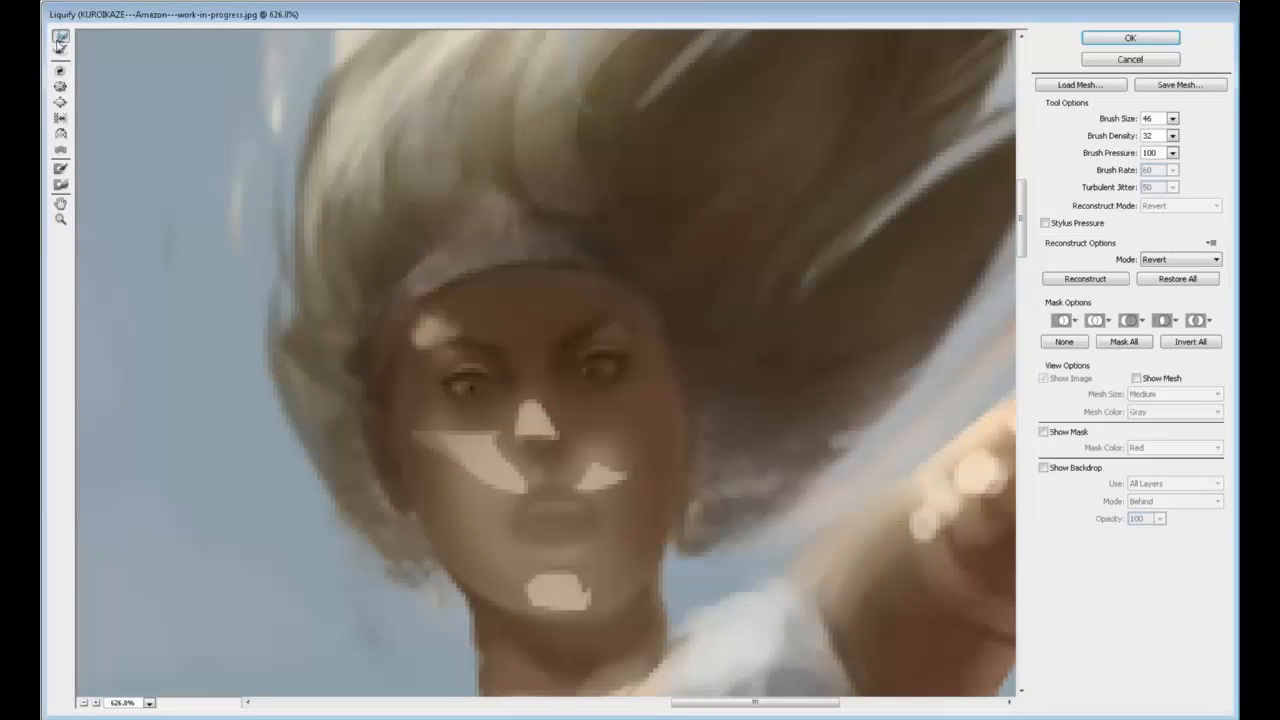
pyautogui.click(1172, 118)
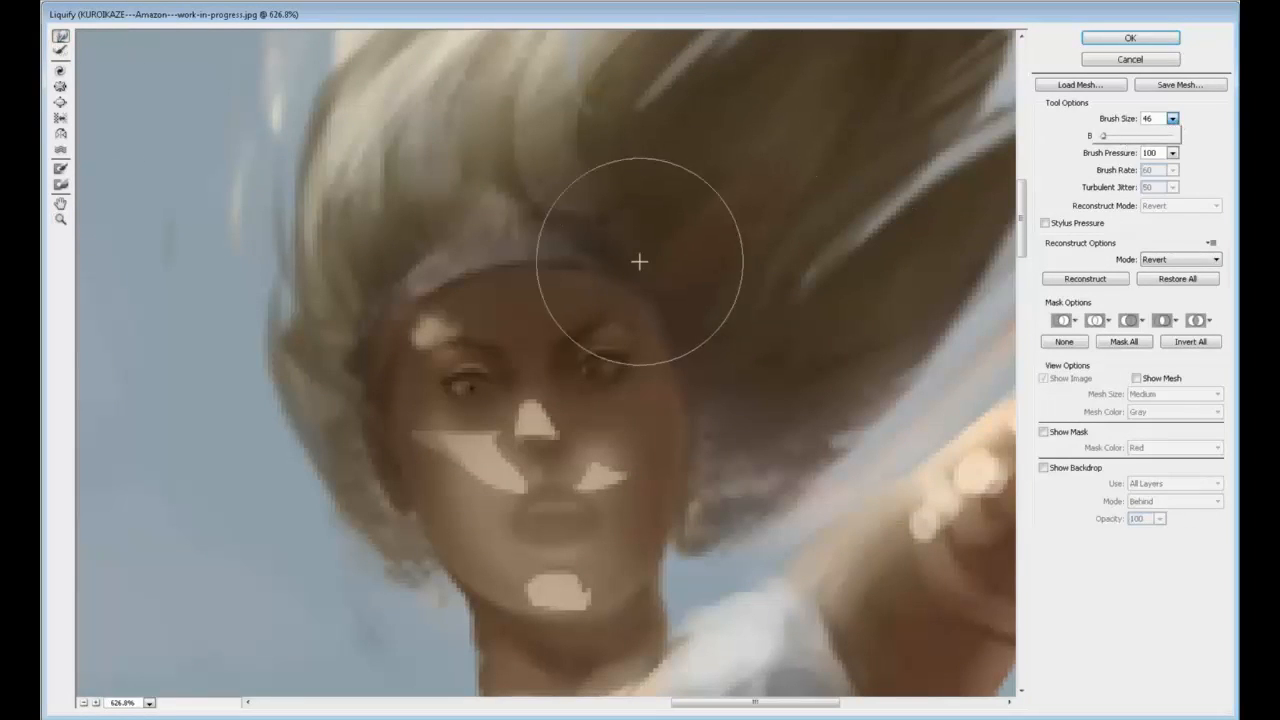
pyautogui.click(60, 87)
pyautogui.click(60, 104)
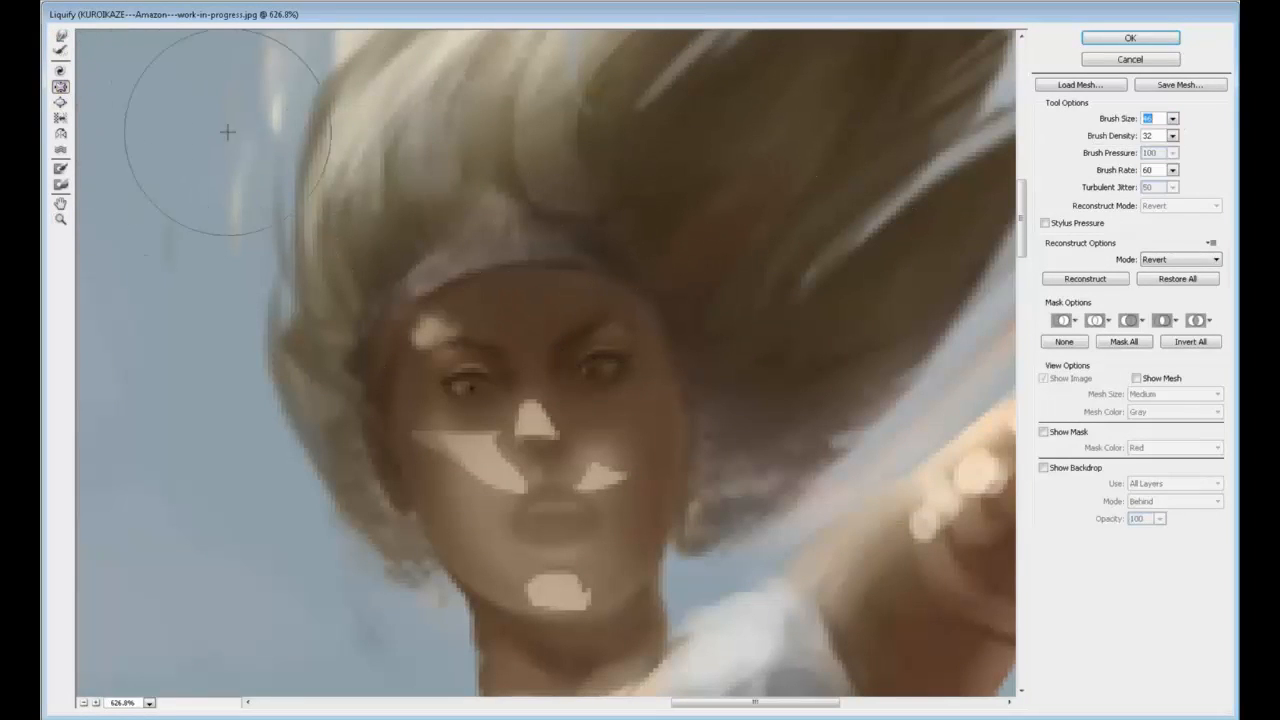
pyautogui.click(464, 388)
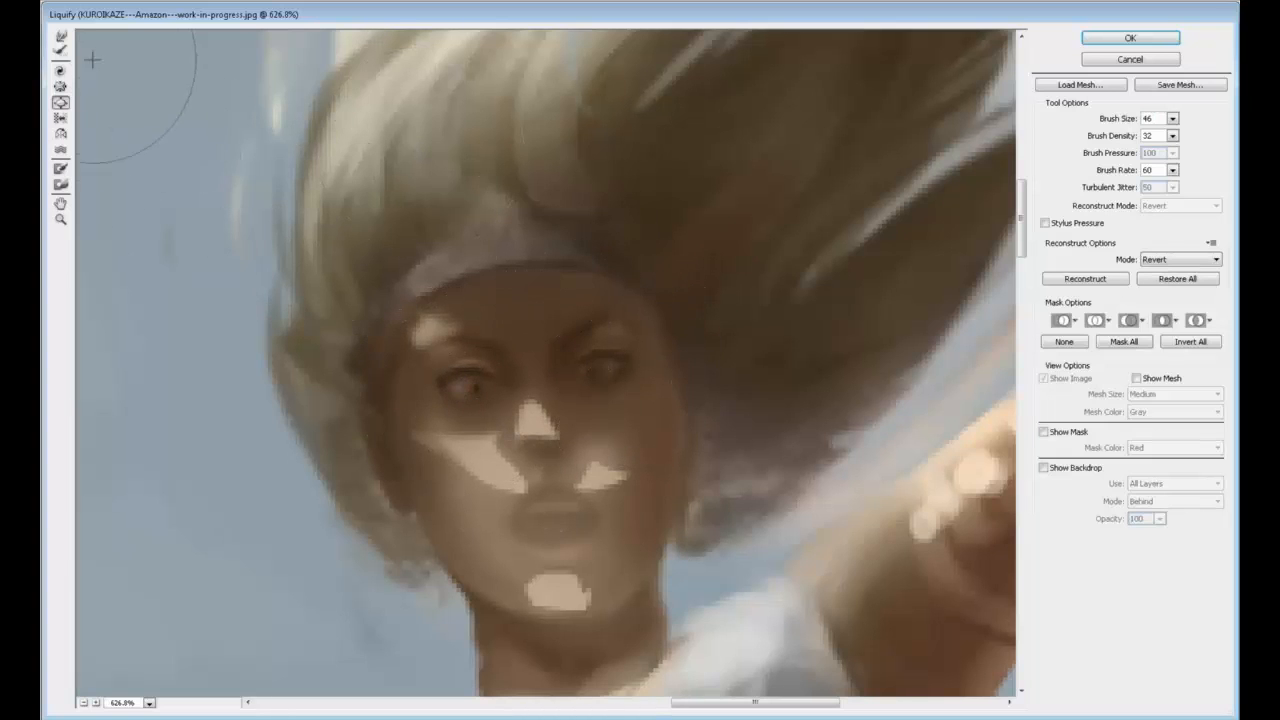
# Nudge the cheek, mouth and chin into shape with the Forward Warp tool at brush size 46
pyautogui.click(60, 36)
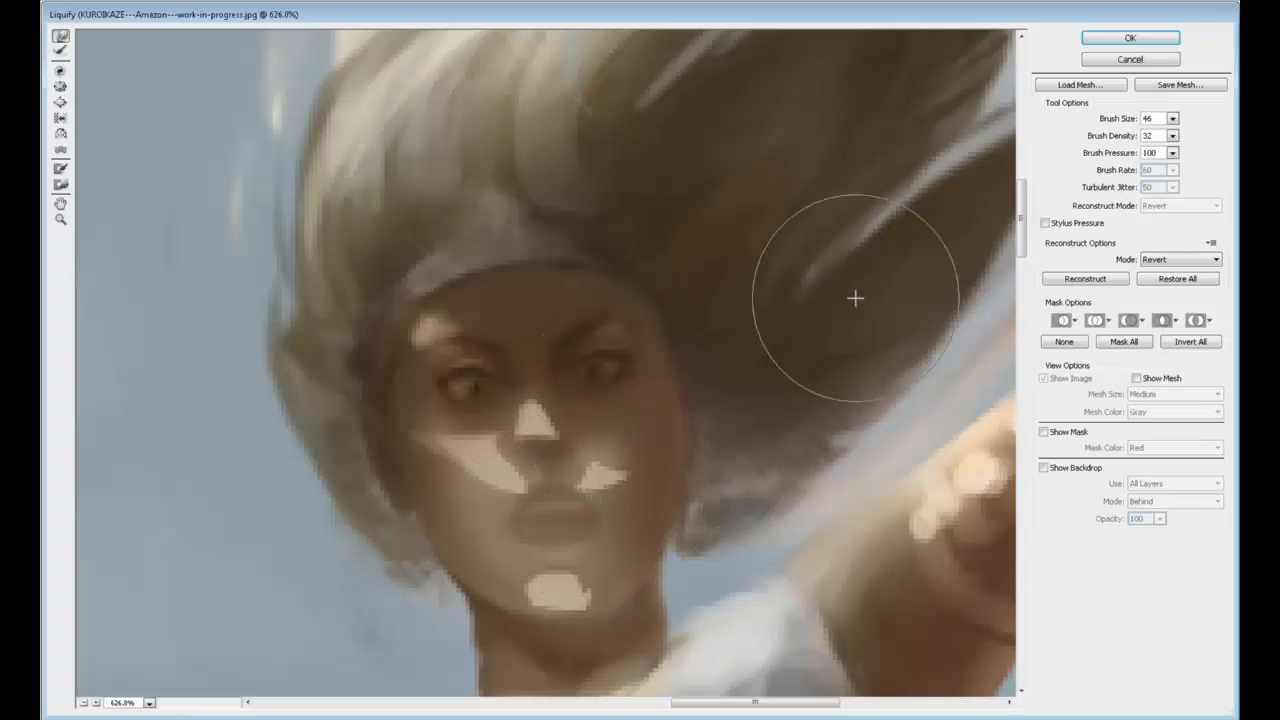
pyautogui.click(1172, 118)
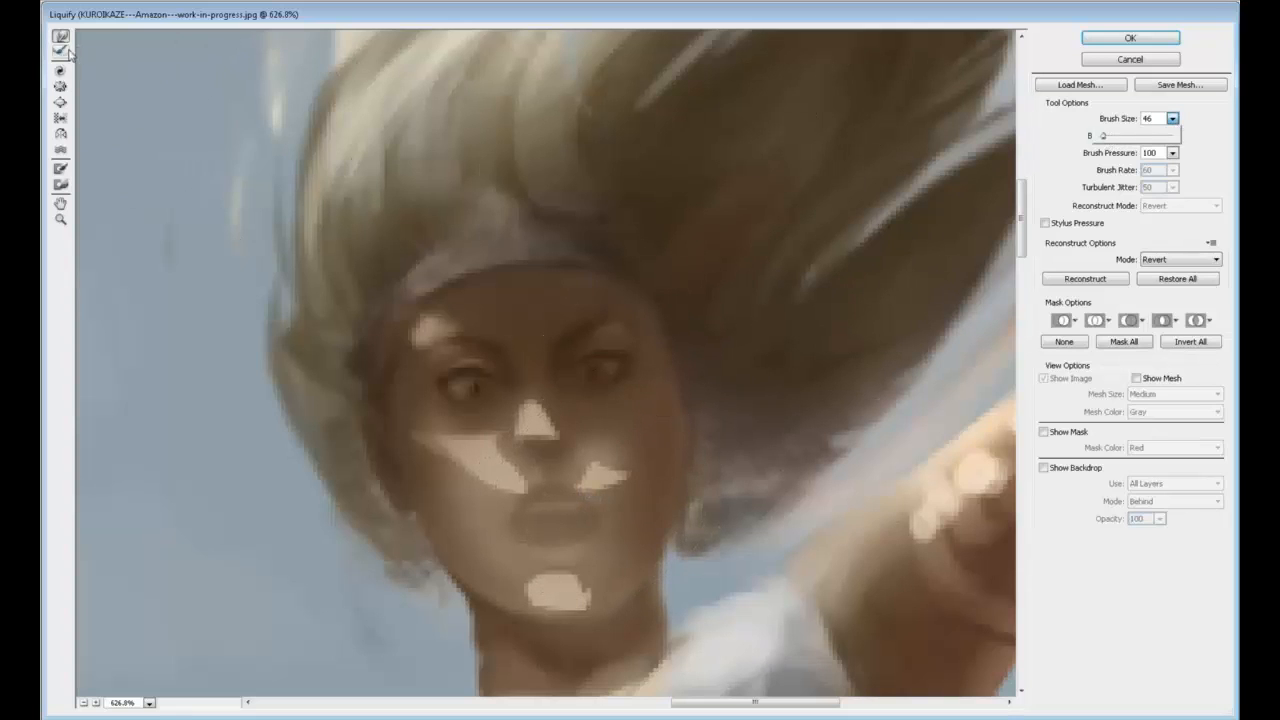
pyautogui.click(429, 471)
pyautogui.moveTo(561, 558); pyautogui.dragTo(561, 553)
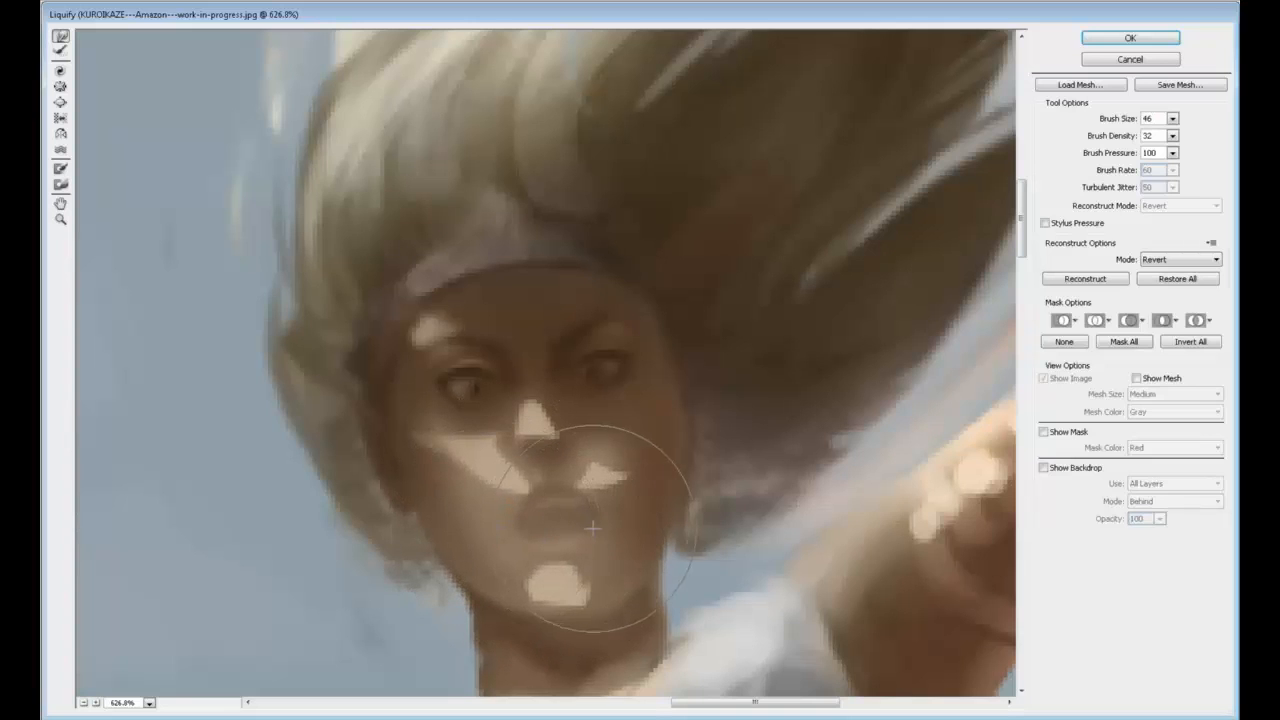
pyautogui.moveTo(560, 557); pyautogui.dragTo(558, 550)
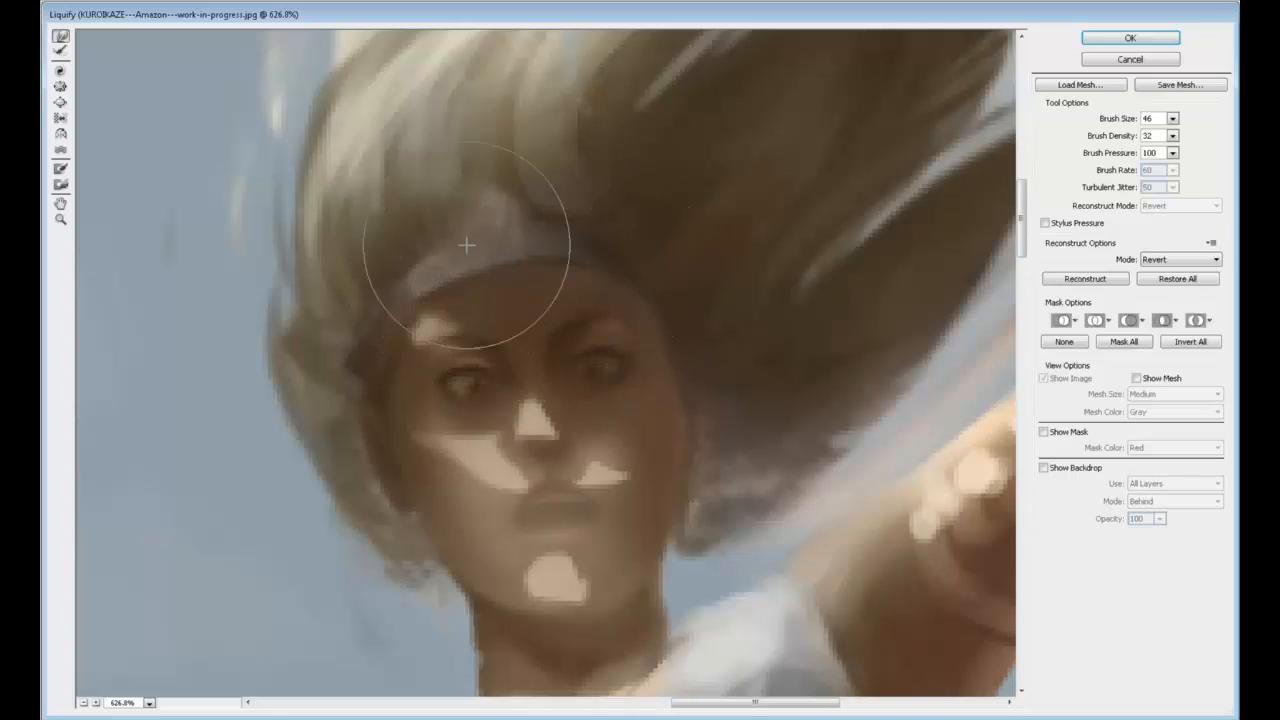
# Warp the eyebrows into a sharper frown with the Forward Warp tool, reducing its brush size to 12 and raising it to 22
pyautogui.press('[')
pyautogui.press('[')
pyautogui.press('[')
pyautogui.press('[')
pyautogui.press('[')
pyautogui.press('[')
pyautogui.press('[')
pyautogui.press('[')
pyautogui.press('[')
pyautogui.press('[')
pyautogui.press('[')
pyautogui.press('[')
pyautogui.press('[')
pyautogui.press('[')
pyautogui.press('[')
pyautogui.press('[')
pyautogui.press('[')
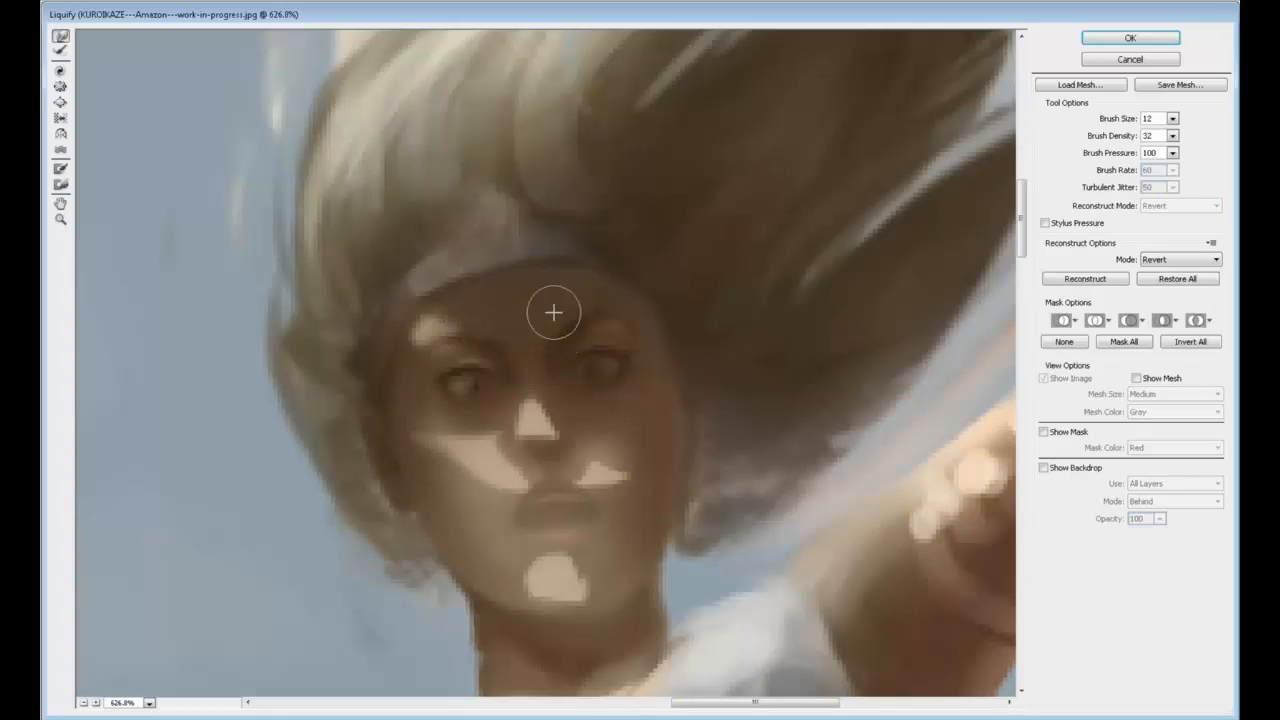
pyautogui.press(']')
pyautogui.press(']')
pyautogui.press(']')
pyautogui.press(']')
pyautogui.press(']')
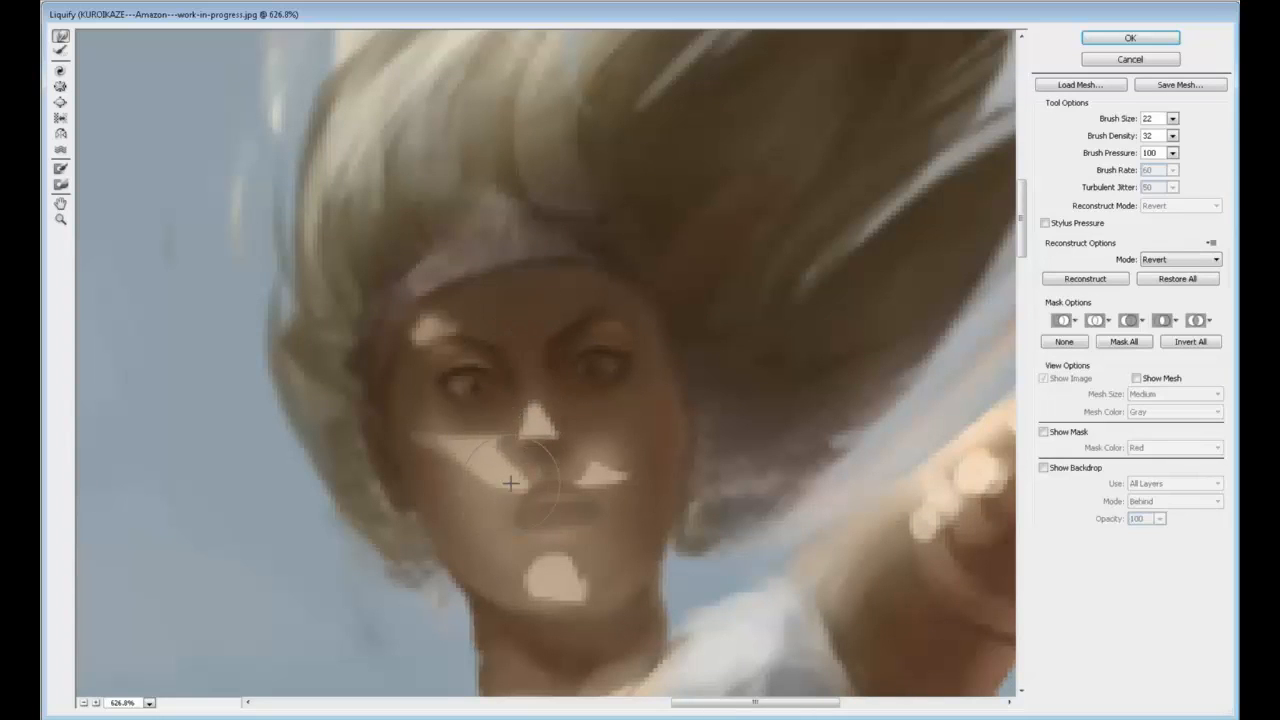
# Reshape the highlights beside the mouth and nose and on the chin with Forward Warp and Bloat at brush size 22, and apply Liquify
pyautogui.moveTo(623, 471); pyautogui.dragTo(626, 469)
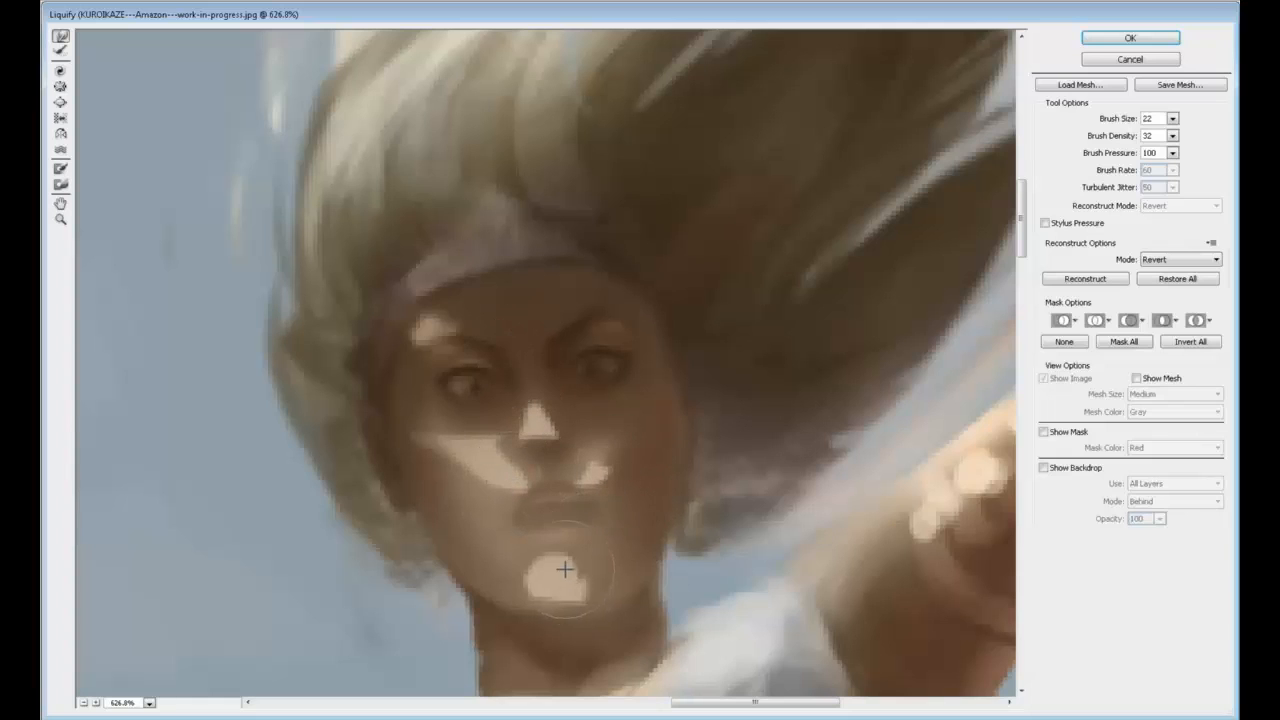
pyautogui.moveTo(563, 571)
pyautogui.mouseDown()
pyautogui.moveTo(510, 581)
pyautogui.moveTo(521, 597)
pyautogui.moveTo(562, 600)
pyautogui.moveTo(603, 579)
pyautogui.moveTo(538, 596)
pyautogui.moveTo(569, 575)
pyautogui.mouseUp()
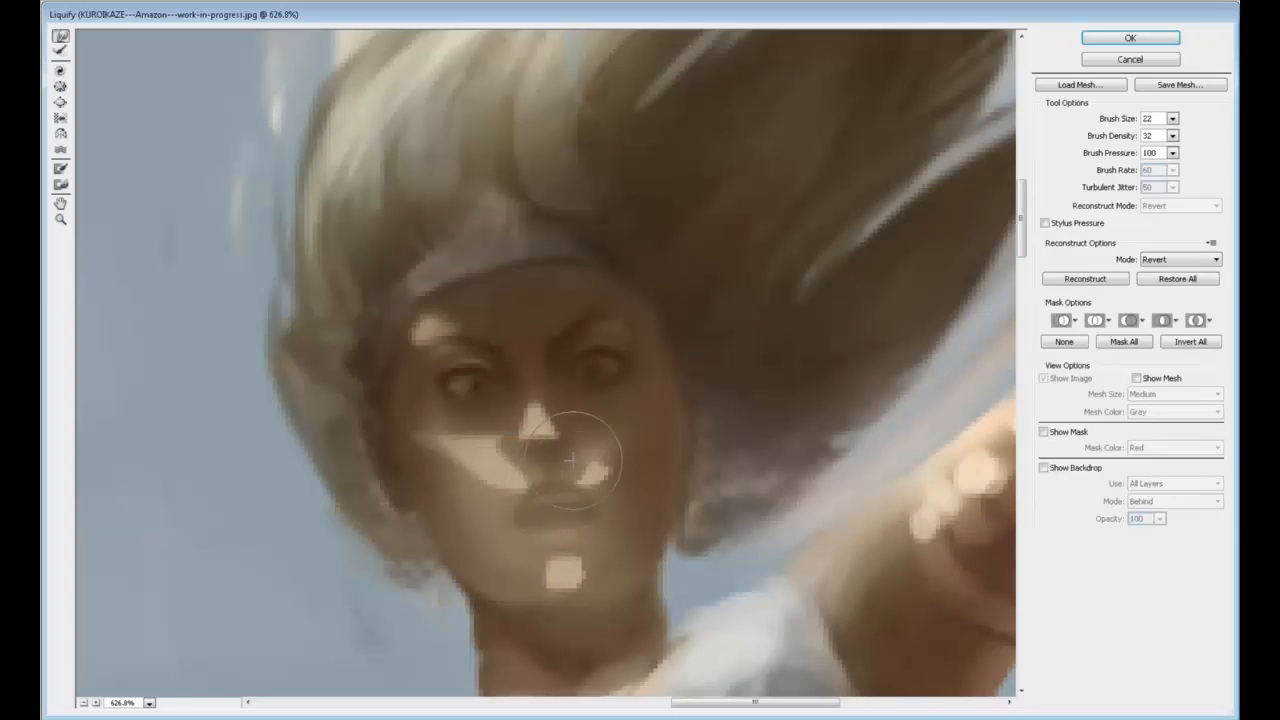
pyautogui.press('b')
pyautogui.click(524, 437)
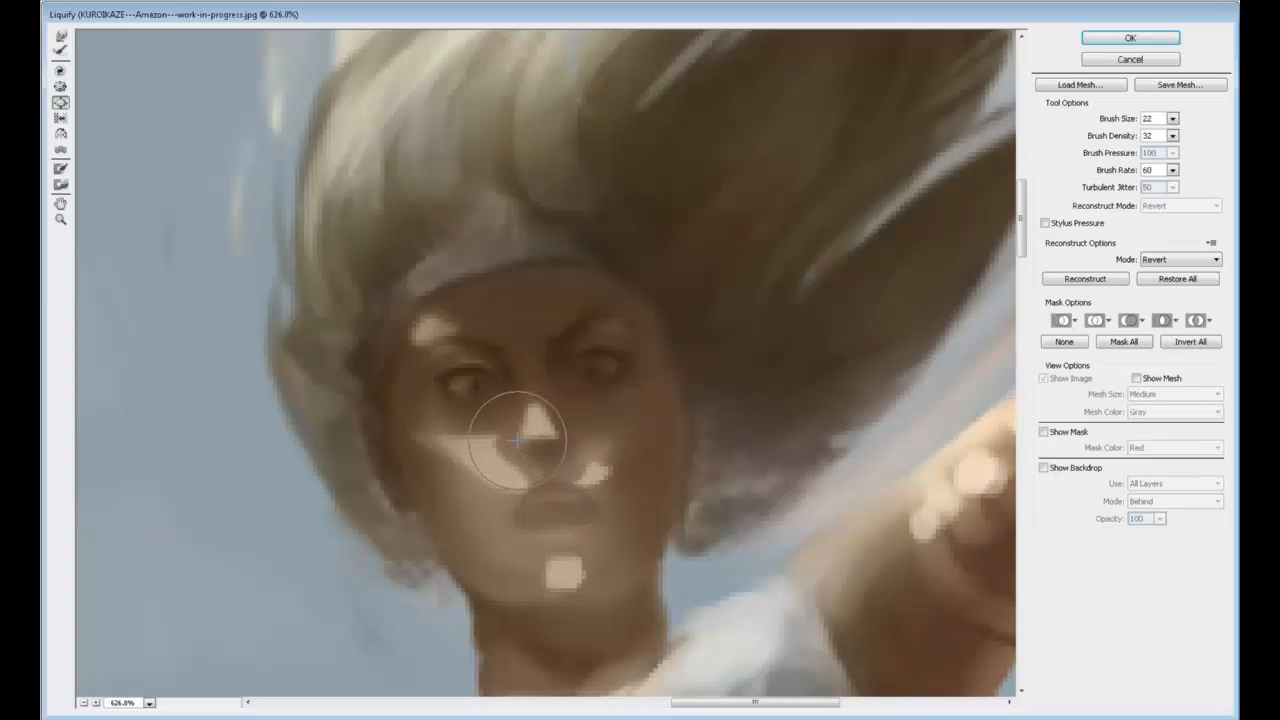
pyautogui.click(61, 36)
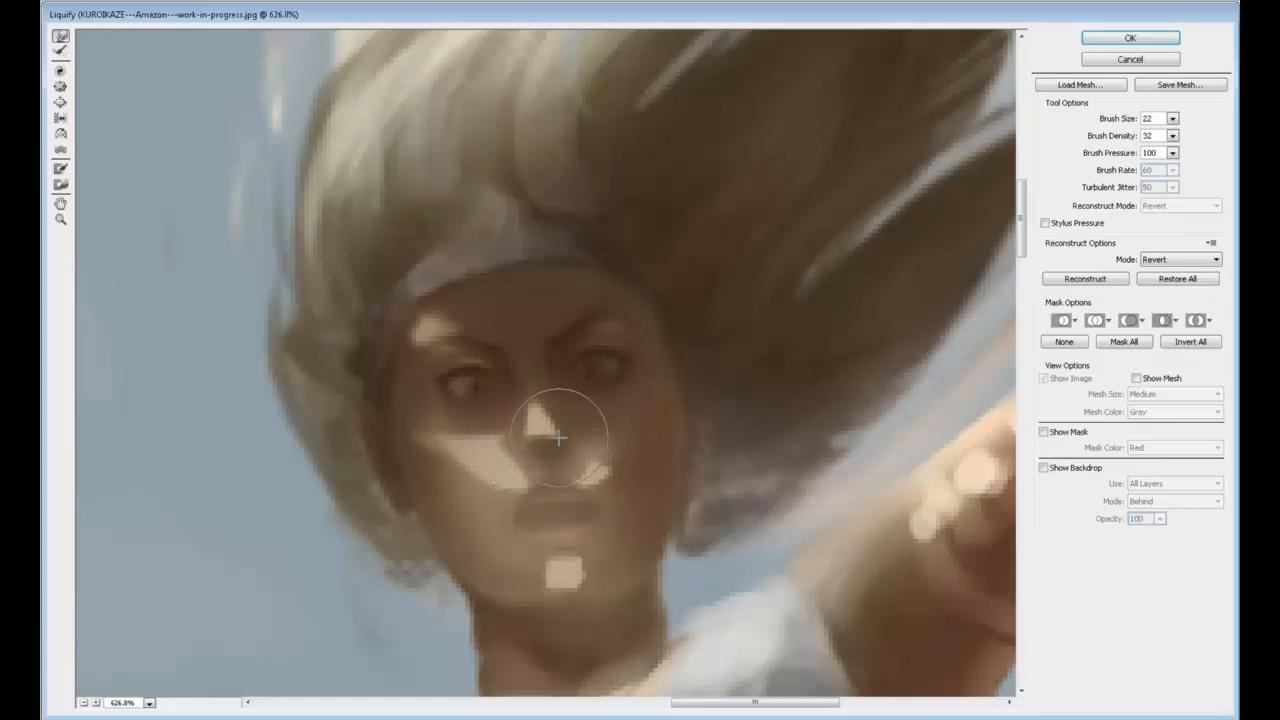
pyautogui.click(1120, 38)
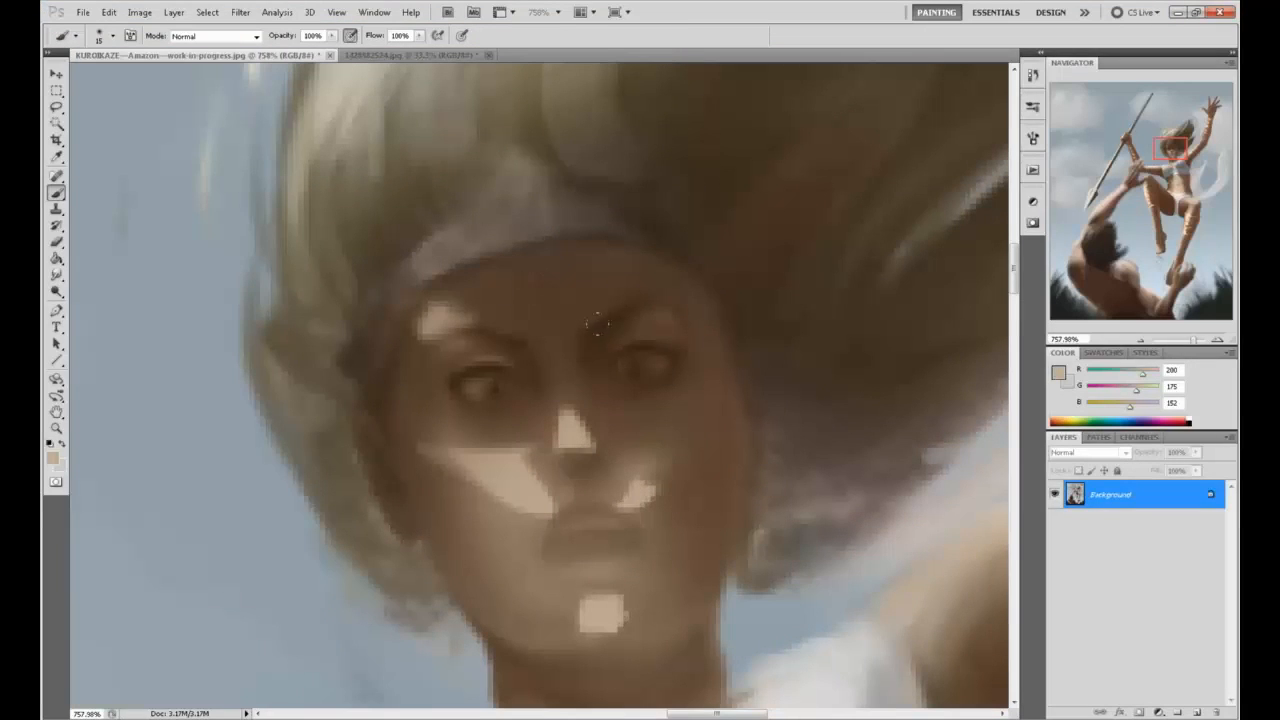
# Paint both eyes and the frowning brow darker with sampled dark brown, and tidy the brow's edge with surrounding skin brown
pyautogui.keyDown('alt'); pyautogui.click(645, 340); pyautogui.keyUp('alt')
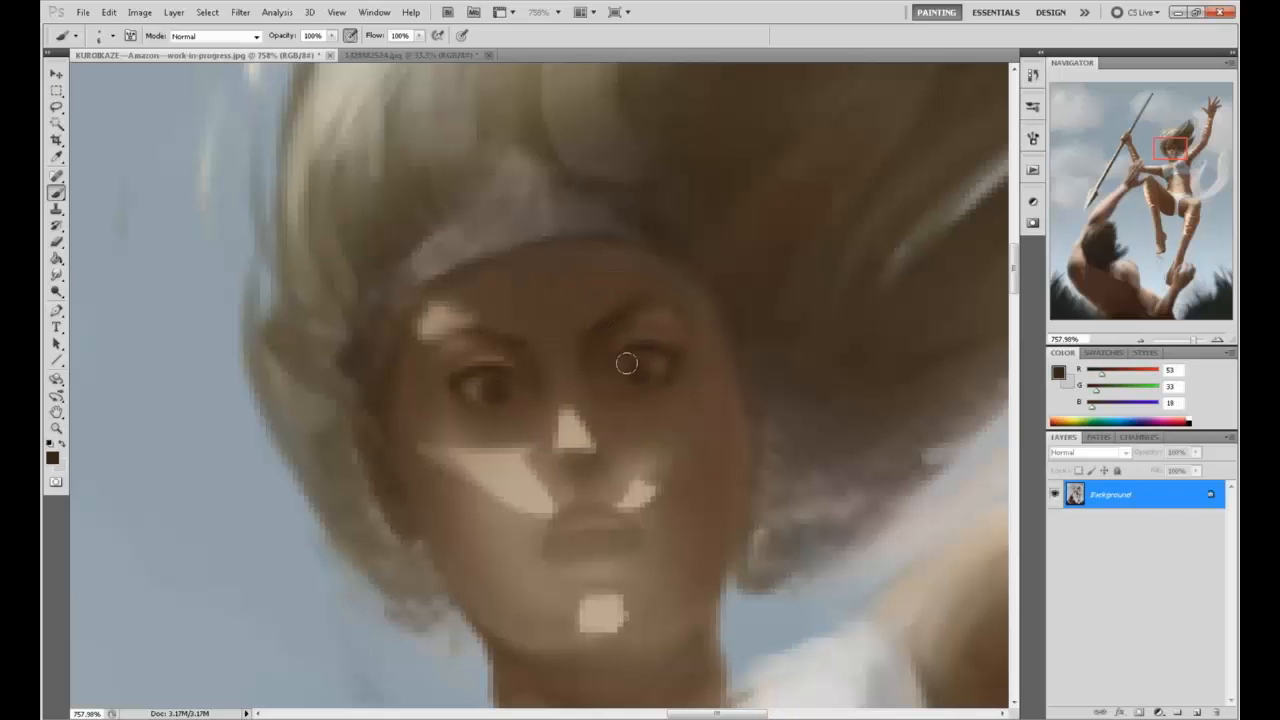
pyautogui.keyDown('alt'); pyautogui.click(595, 303); pyautogui.keyUp('alt')
pyautogui.keyDown('alt'); pyautogui.click(612, 290); pyautogui.keyUp('alt')
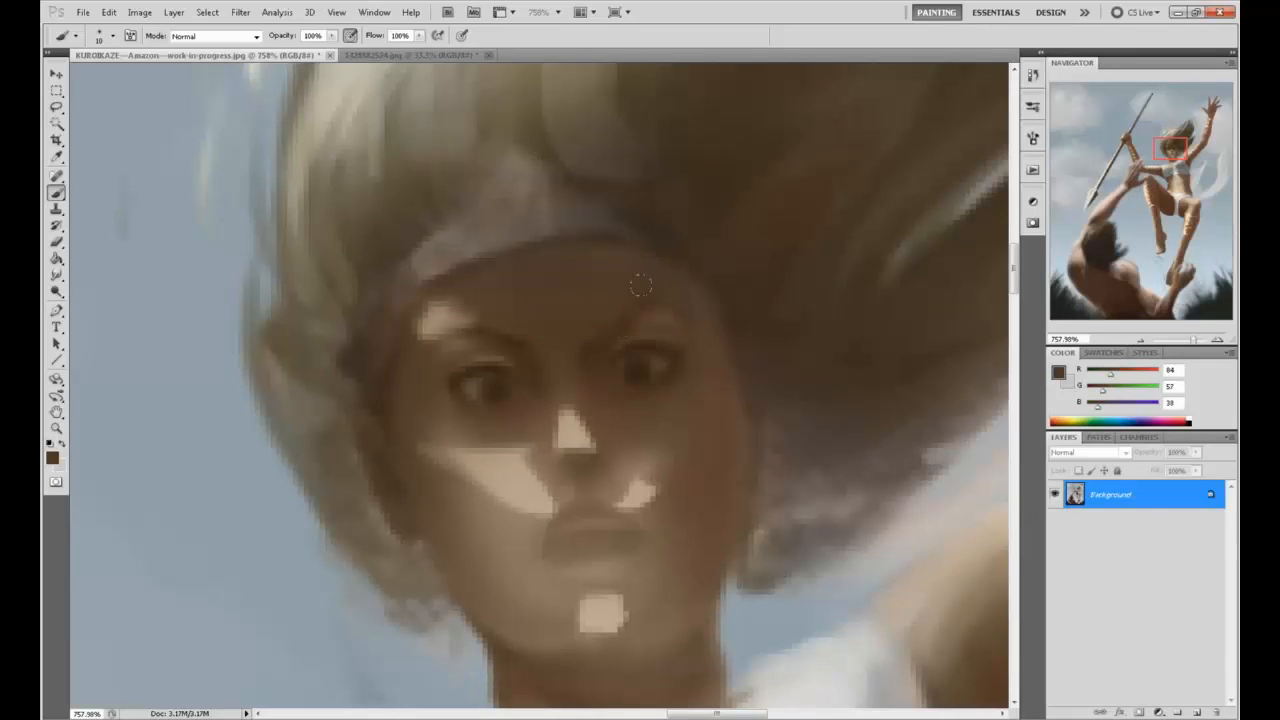
# Dab lighter skin brown between the eyebrows and blend it with sampled browns to form frown creases
pyautogui.keyDown('alt'); pyautogui.click(458, 305); pyautogui.keyUp('alt')
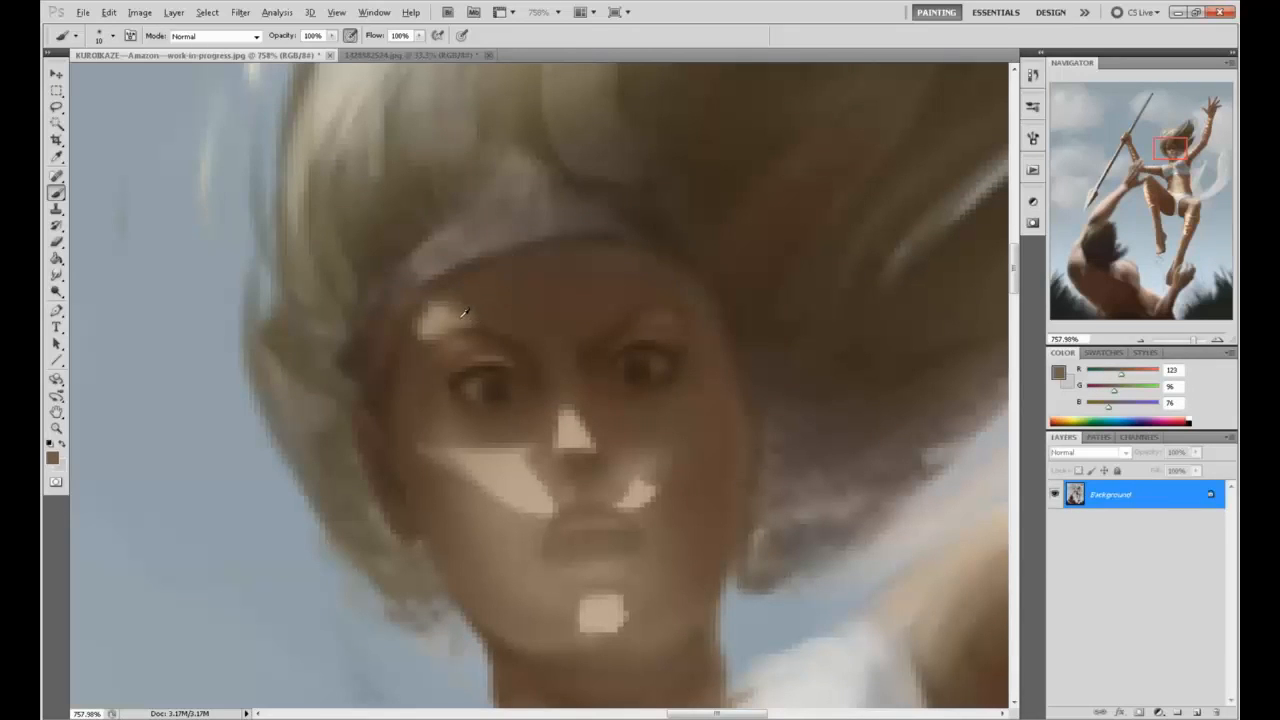
pyautogui.keyDown('alt'); pyautogui.click(604, 305); pyautogui.keyUp('alt')
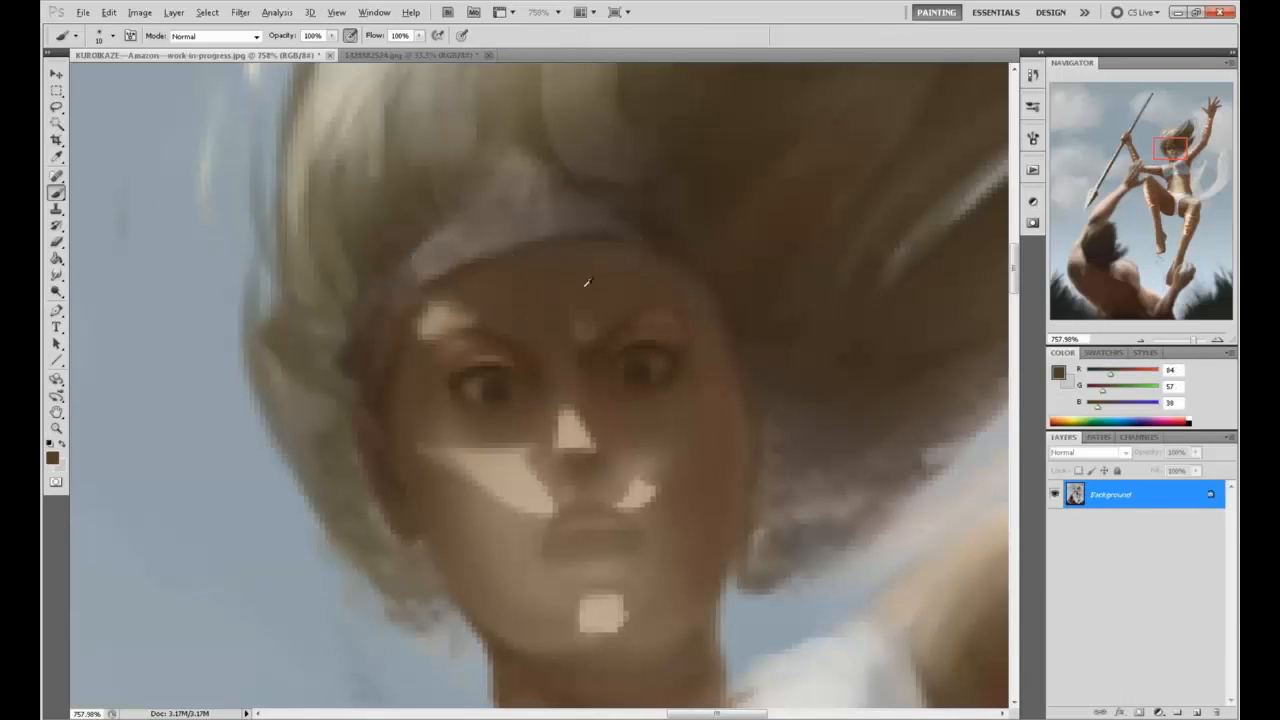
pyautogui.keyDown('alt'); pyautogui.click(575, 322); pyautogui.keyUp('alt')
# Refine the eyes by painting light eye whites and dark brown lids and irises with colours sampled from the face
pyautogui.keyDown('alt'); pyautogui.click(628, 362); pyautogui.keyUp('alt')
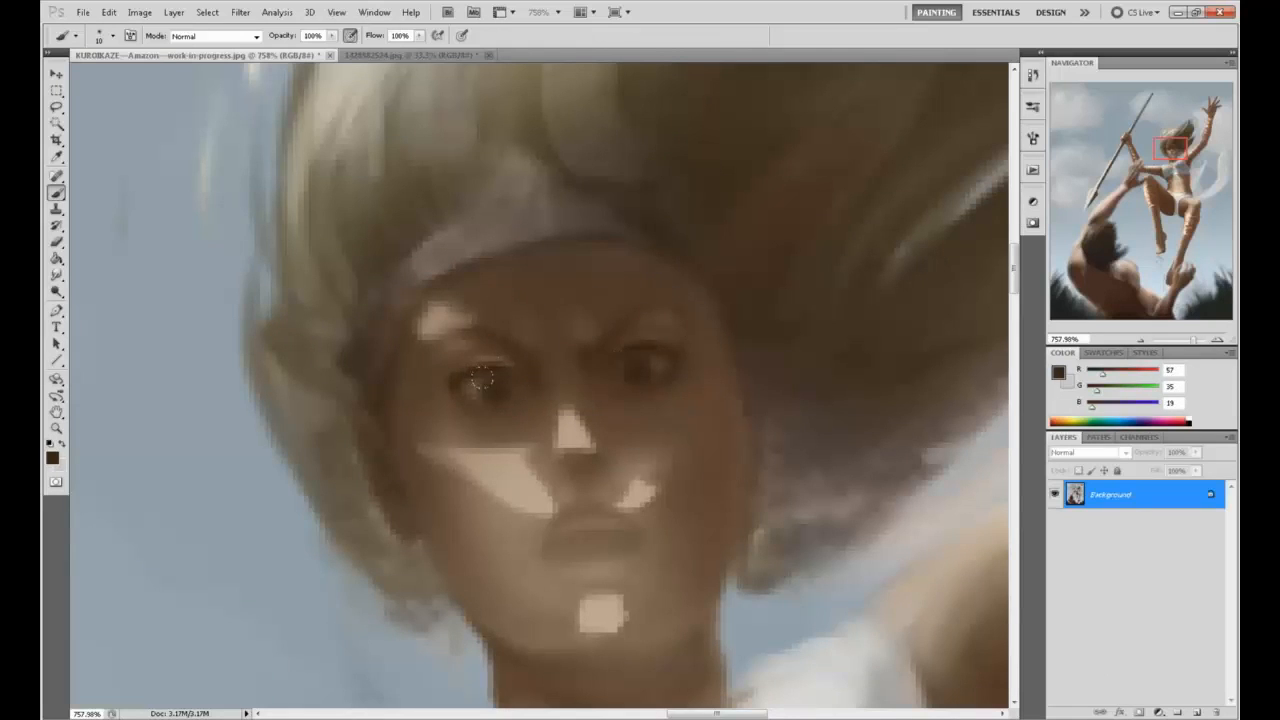
pyautogui.keyDown('alt'); pyautogui.click(577, 424); pyautogui.keyUp('alt')
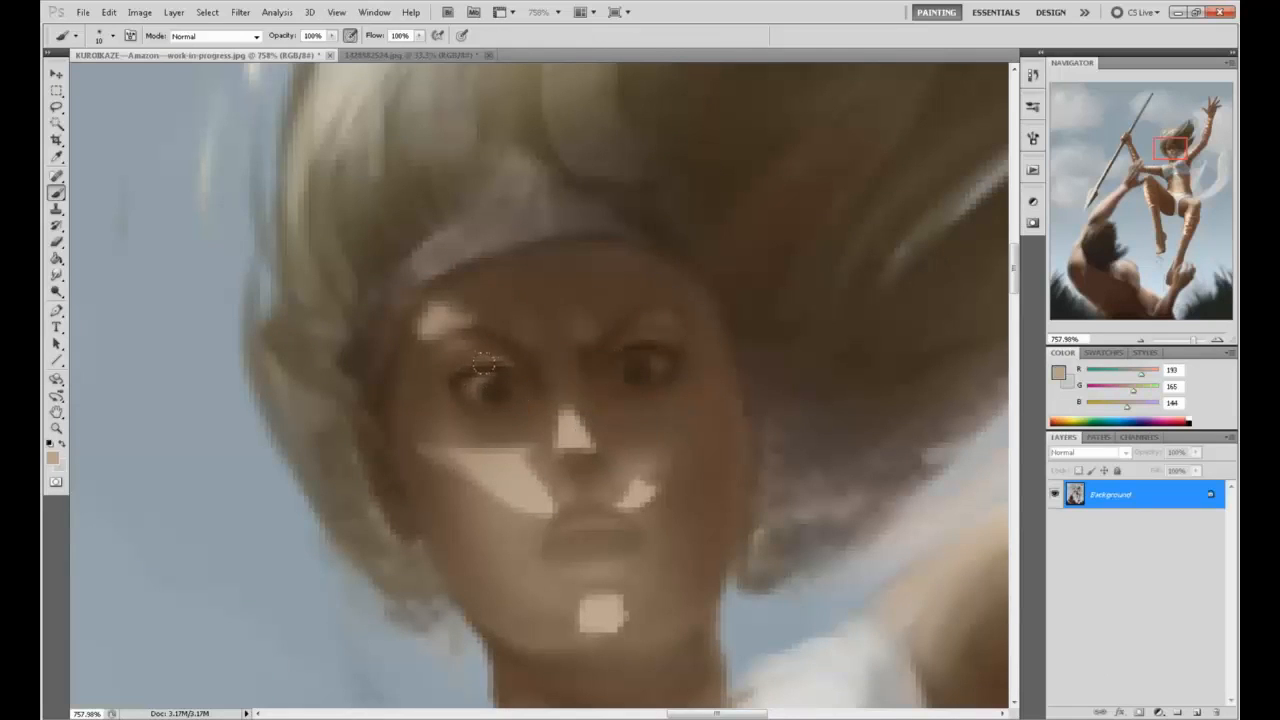
pyautogui.keyDown('alt'); pyautogui.click(629, 357); pyautogui.keyUp('alt')
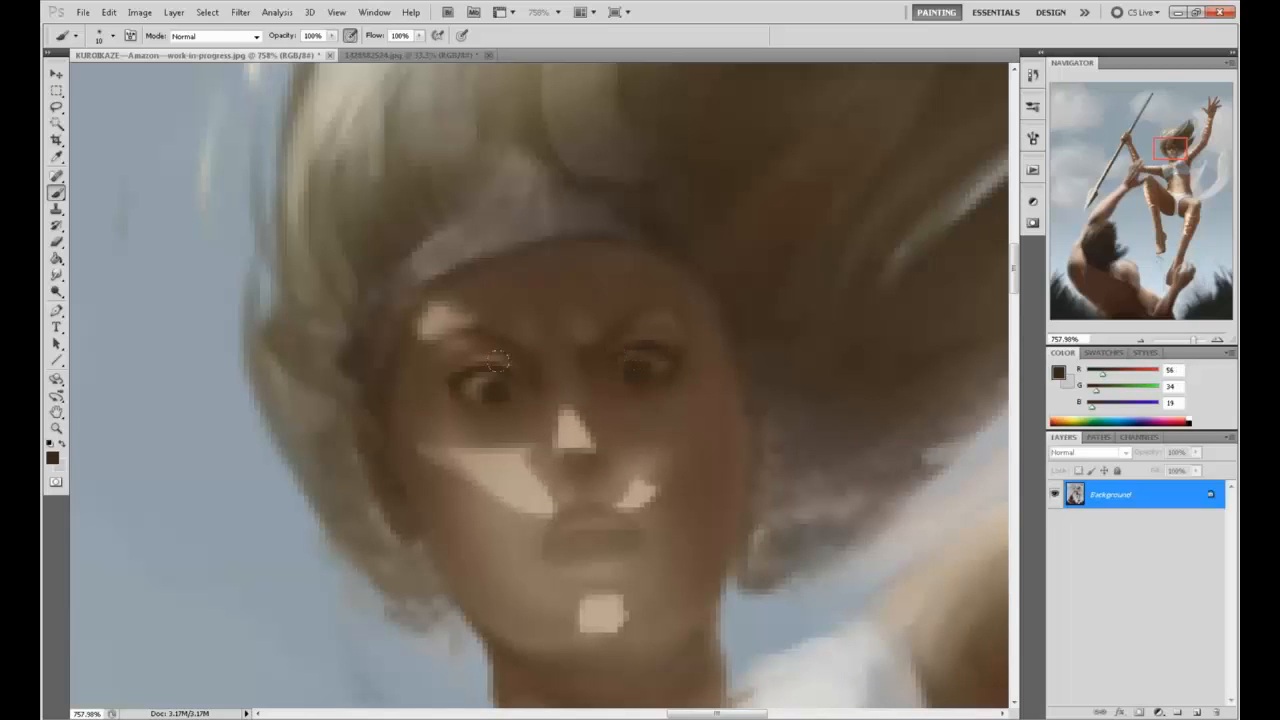
pyautogui.keyDown('alt'); pyautogui.click(665, 362); pyautogui.keyUp('alt')
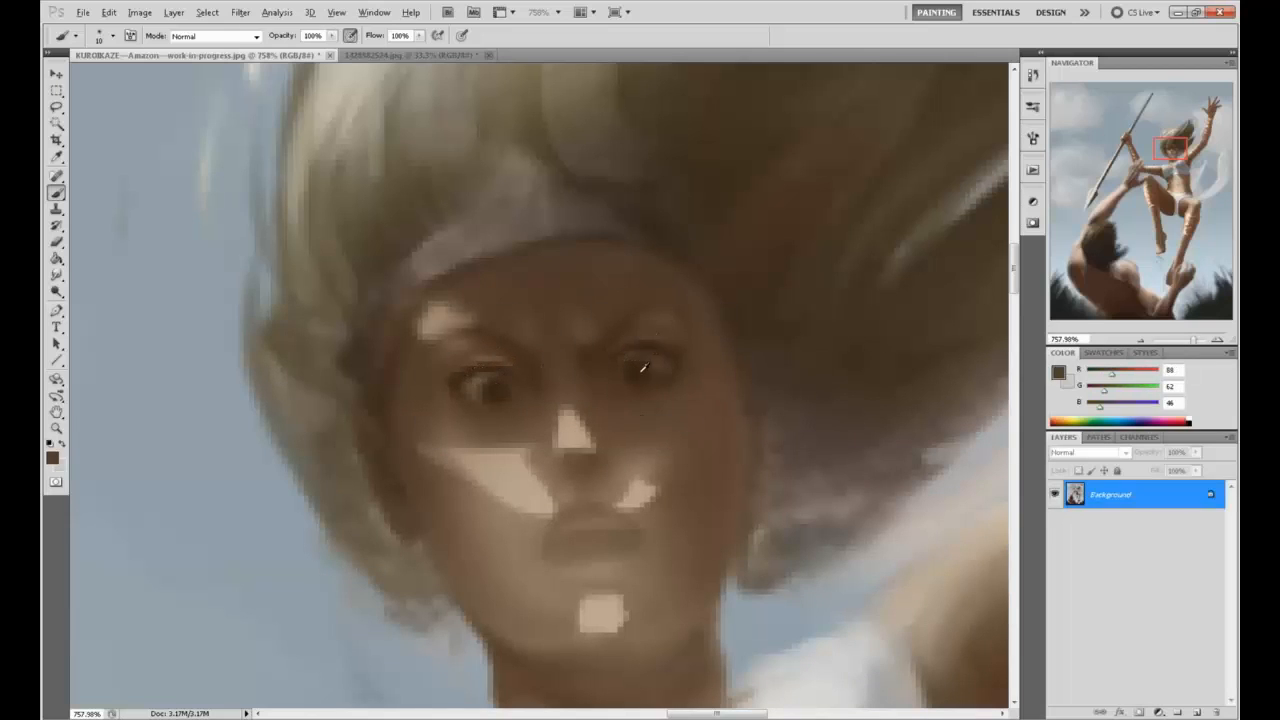
# Set the foreground colour to black and sketch a large practice eye with lids and iris on the sky beside the head
pyautogui.moveTo(558, 365); pyautogui.dragTo(840, 381)
pyautogui.click(1058, 372)
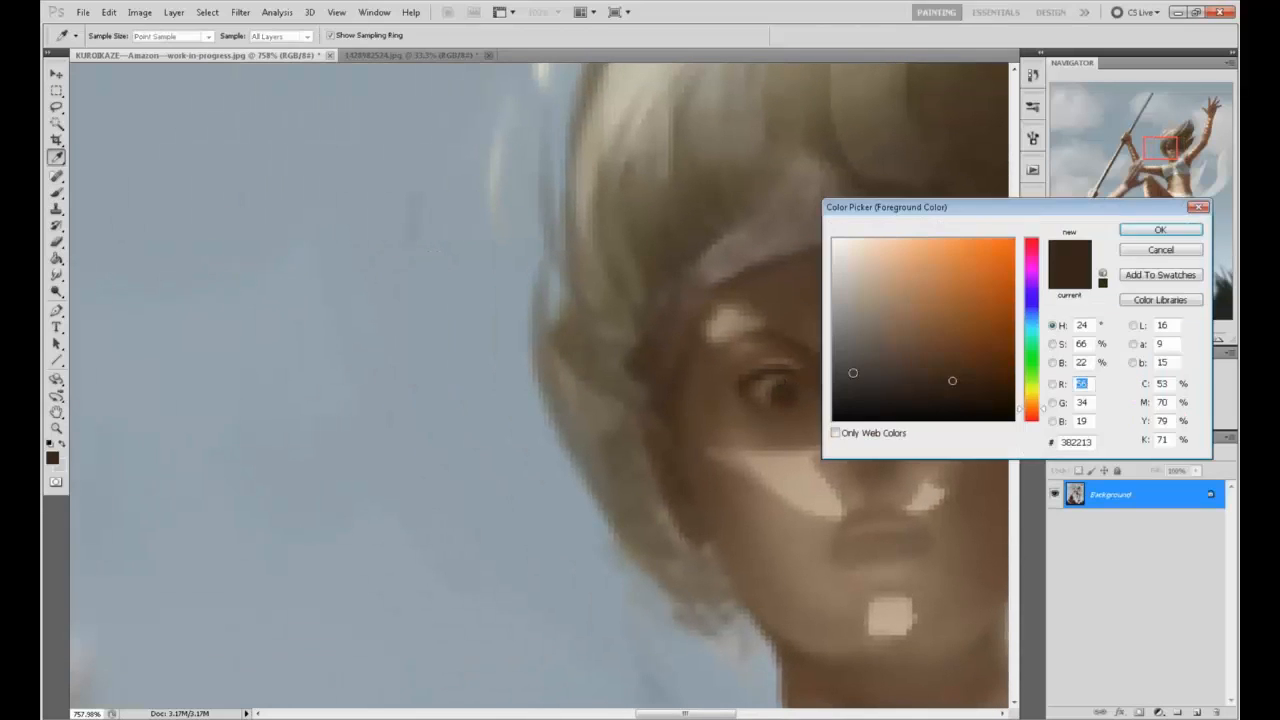
pyautogui.click(1157, 229)
pyautogui.moveTo(215, 345)
pyautogui.mouseDown()
pyautogui.moveTo(390, 275)
pyautogui.moveTo(534, 338)
pyautogui.mouseUp()
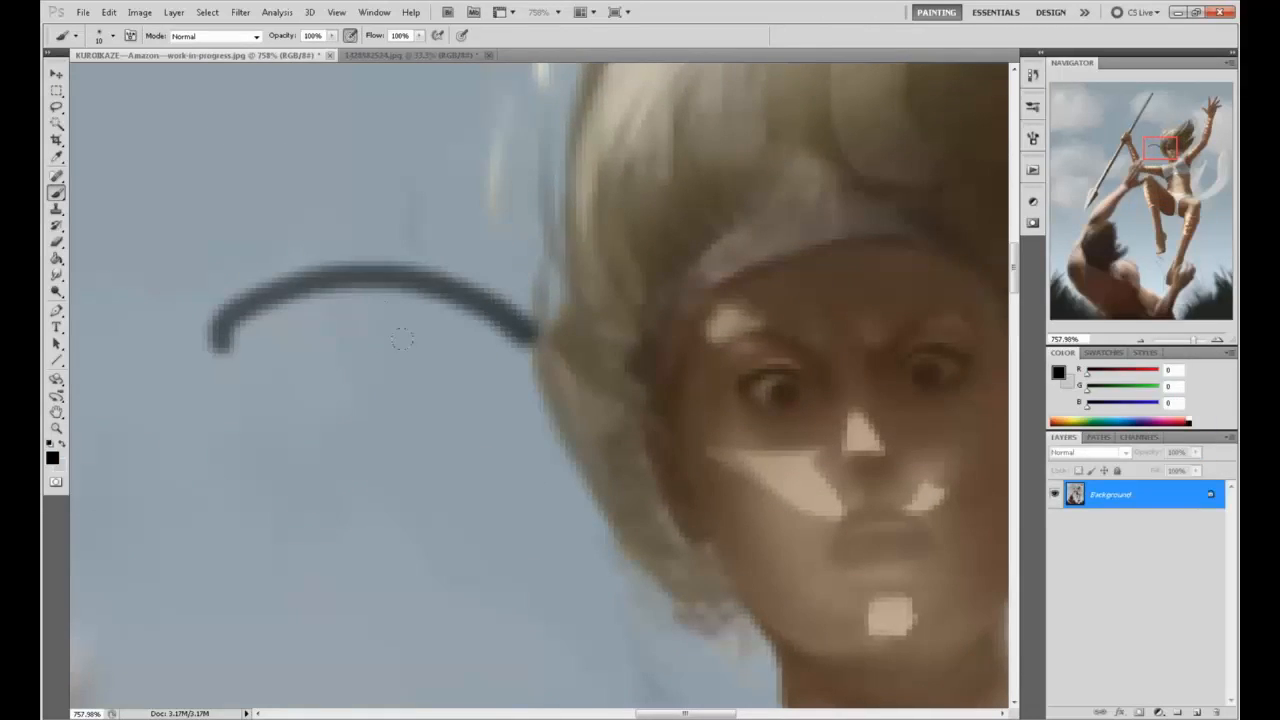
pyautogui.moveTo(402, 331)
pyautogui.mouseDown()
pyautogui.moveTo(430, 385)
pyautogui.moveTo(350, 287)
pyautogui.mouseUp()
pyautogui.moveTo(402, 392)
pyautogui.mouseDown()
pyautogui.moveTo(330, 267)
pyautogui.moveTo(327, 369)
pyautogui.moveTo(428, 291)
pyautogui.moveTo(380, 378)
pyautogui.mouseUp()
pyautogui.moveTo(464, 428); pyautogui.dragTo(272, 412)
pyautogui.moveTo(486, 409); pyautogui.dragTo(252, 408)
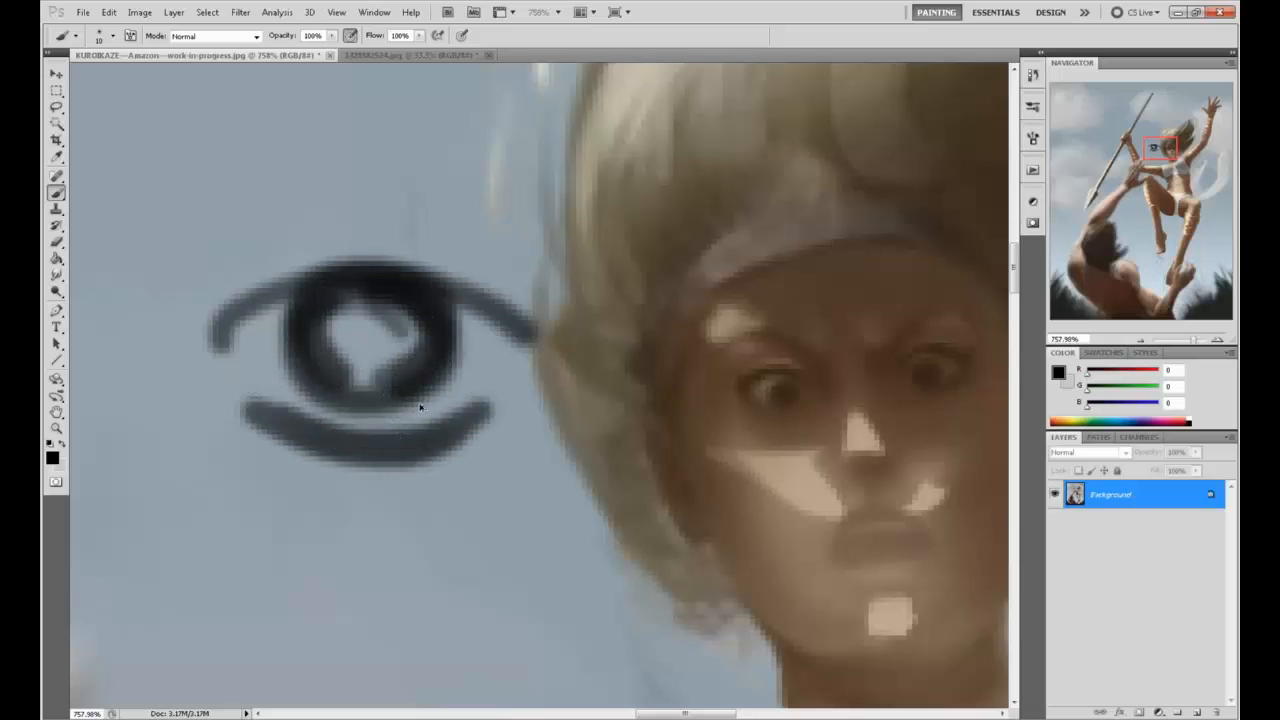
# Undo the practice eye's iris and lower lid strokes, keeping only the upper lid line
pyautogui.hotkey('ctrl', 'z')
pyautogui.moveTo(236, 368)
pyautogui.mouseDown()
pyautogui.moveTo(470, 415)
pyautogui.moveTo(488, 356)
pyautogui.moveTo(445, 368)
pyautogui.mouseUp()
pyautogui.hotkey('ctrl', 'alt', 'z')
pyautogui.hotkey('ctrl', 'alt', 'z')
pyautogui.hotkey('ctrl', 'alt', 'z')
pyautogui.hotkey('ctrl', 'alt', 'z')
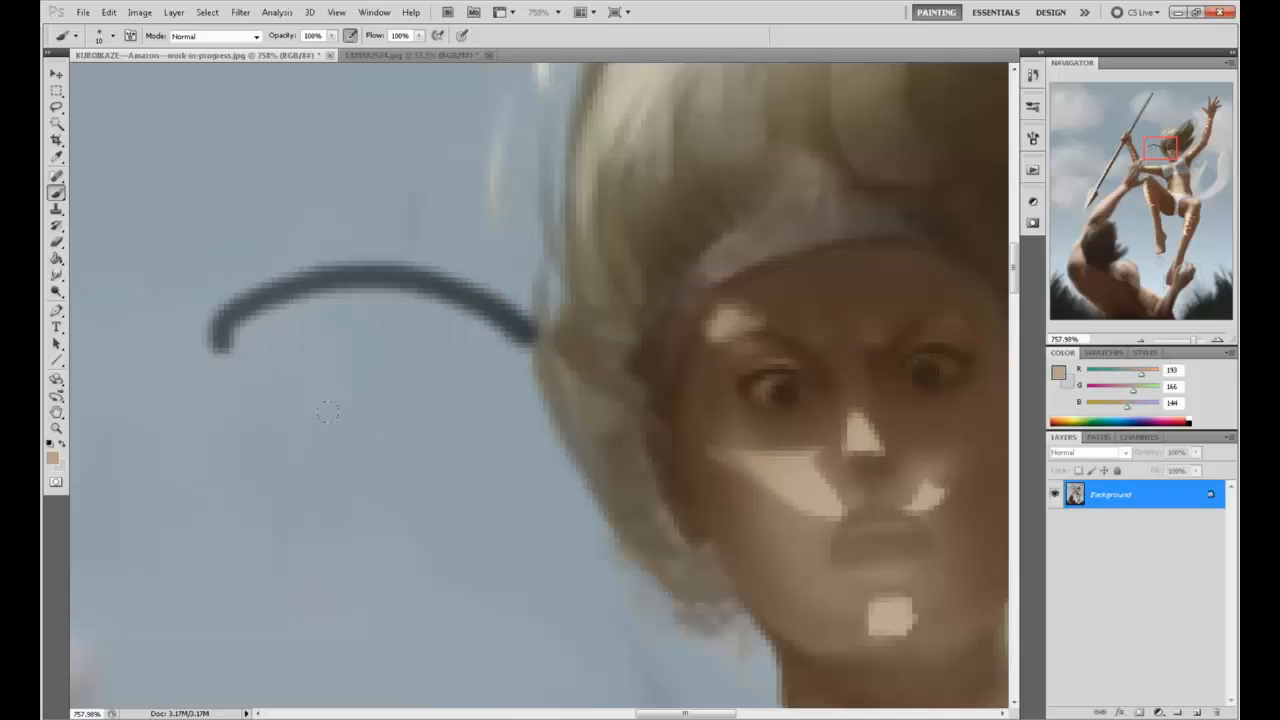
# Sketch a brown iris with a darker pupil under the practice eyelid, using dark brown sampled from the woman's eye
pyautogui.moveTo(381, 295)
pyautogui.mouseDown()
pyautogui.moveTo(286, 292)
pyautogui.moveTo(245, 318)
pyautogui.mouseUp()
pyautogui.hotkey('ctrl', 'alt', 'z')
pyautogui.keyDown('alt'); pyautogui.click(777, 390); pyautogui.keyUp('alt')
pyautogui.moveTo(335, 325); pyautogui.dragTo(370, 425)
pyautogui.moveTo(379, 312); pyautogui.dragTo(368, 425)
pyautogui.moveTo(350, 350)
pyautogui.mouseDown()
pyautogui.moveTo(366, 378)
pyautogui.moveTo(343, 388)
pyautogui.moveTo(386, 384)
pyautogui.mouseUp()
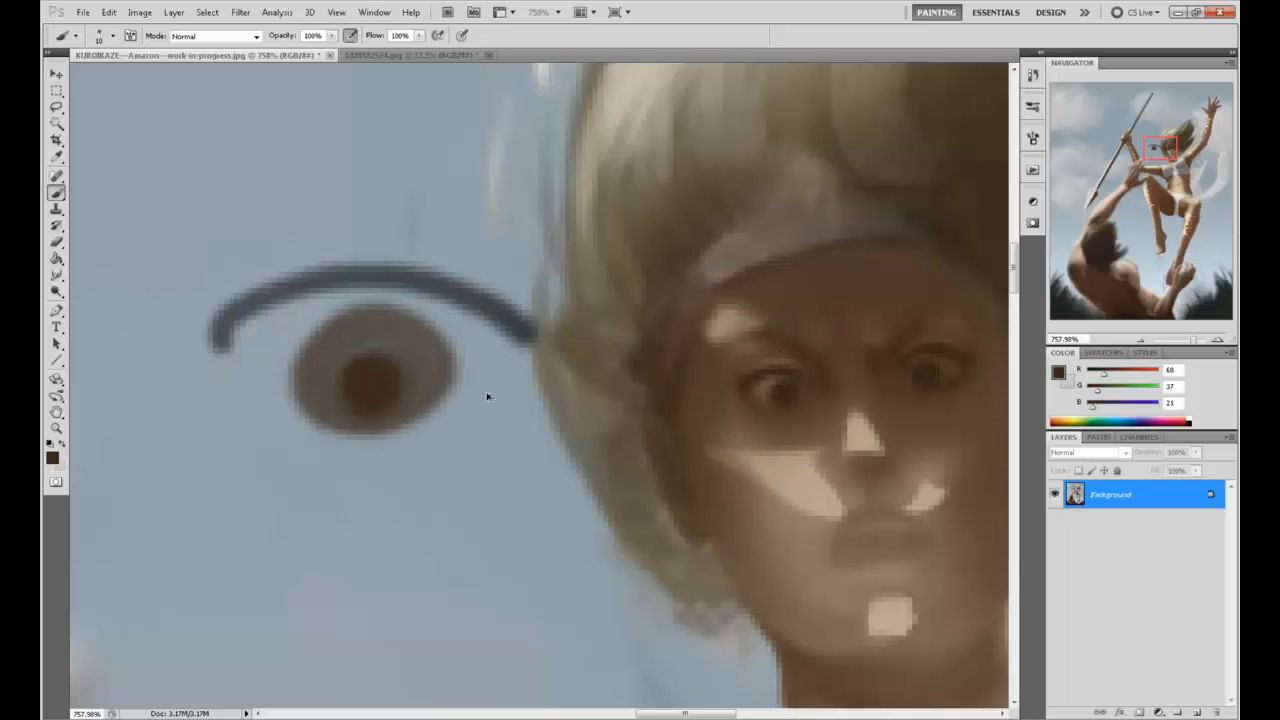
# Undo all remaining practice eye strokes on the sky and return to the woman's face
pyautogui.hotkey('ctrl', 'alt', 'z')
pyautogui.hotkey('ctrl', 'alt', 'z')
pyautogui.hotkey('ctrl', 'alt', 'z')
pyautogui.hotkey('ctrl', 'alt', 'z')
pyautogui.hotkey('ctrl', 'alt', 'z')
pyautogui.hotkey('ctrl', 'alt', 'z')
pyautogui.hscroll(5, 634, 386)
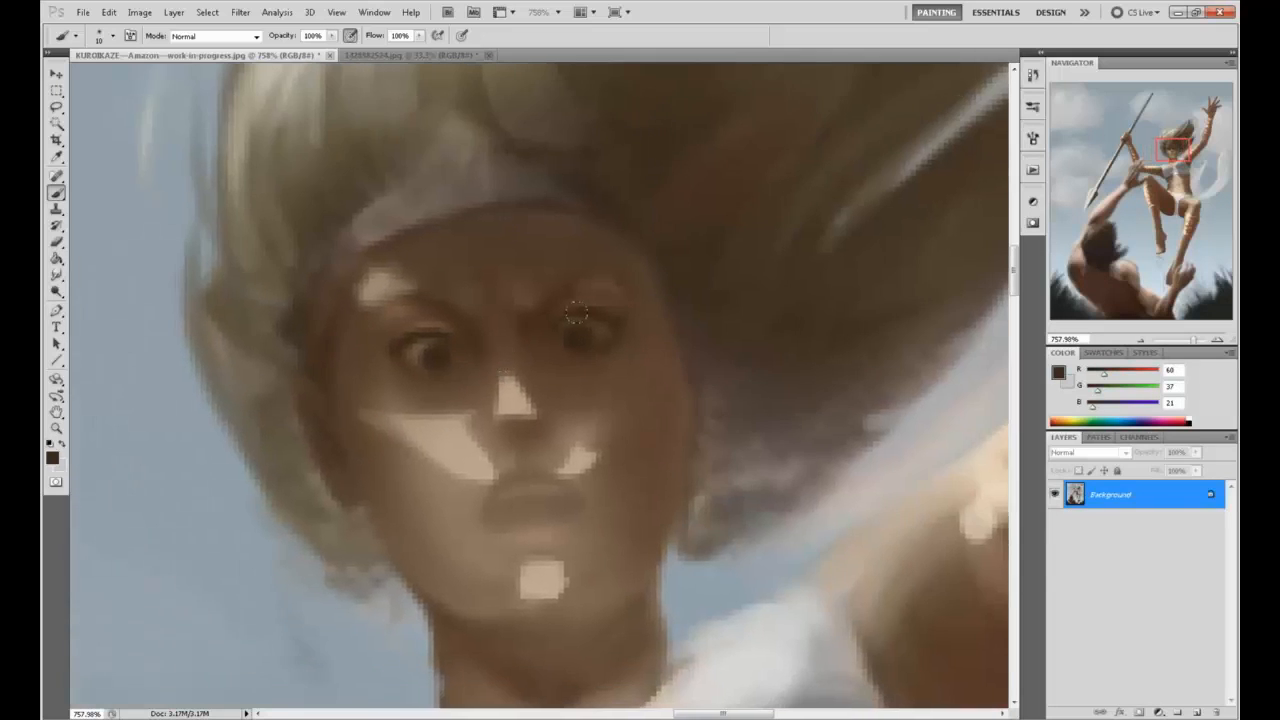
# Sample the light skin highlights, lower the brush opacity to 44%, and brush soft tone onto the cheeks below both eyes
pyautogui.keyDown('alt'); pyautogui.click(453, 435); pyautogui.keyUp('alt')
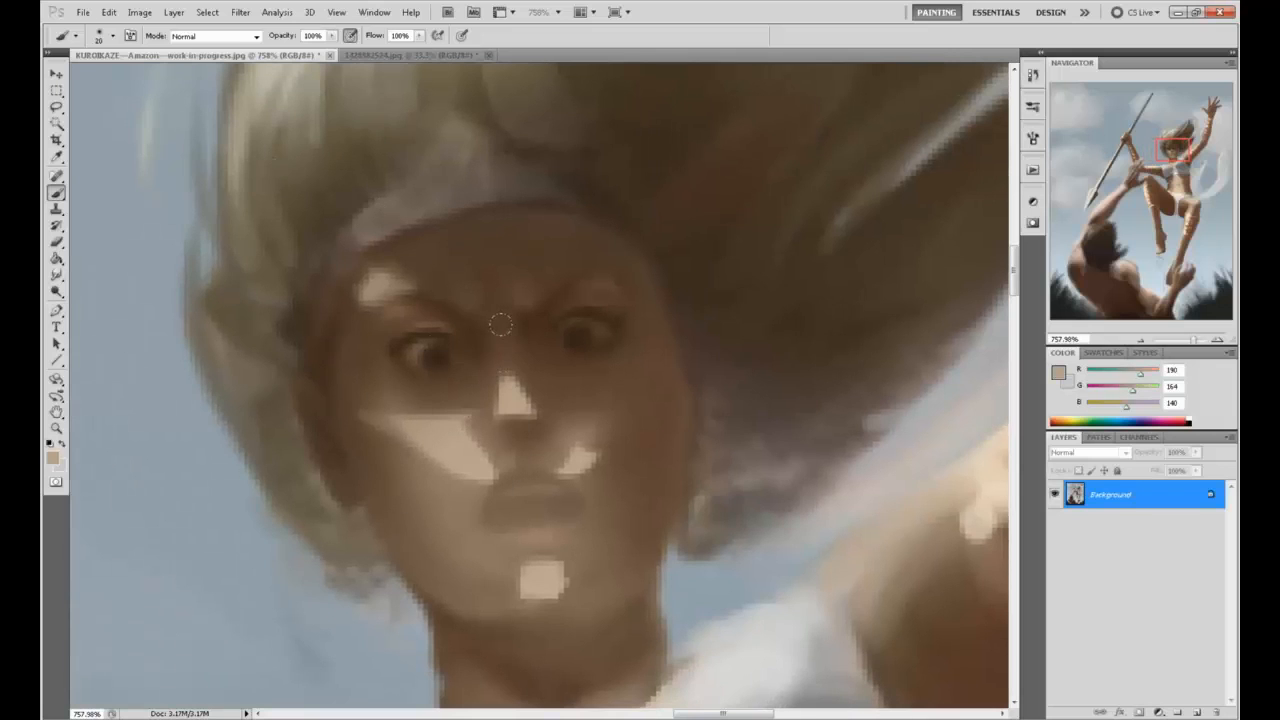
pyautogui.keyDown('alt'); pyautogui.click(581, 452); pyautogui.keyUp('alt')
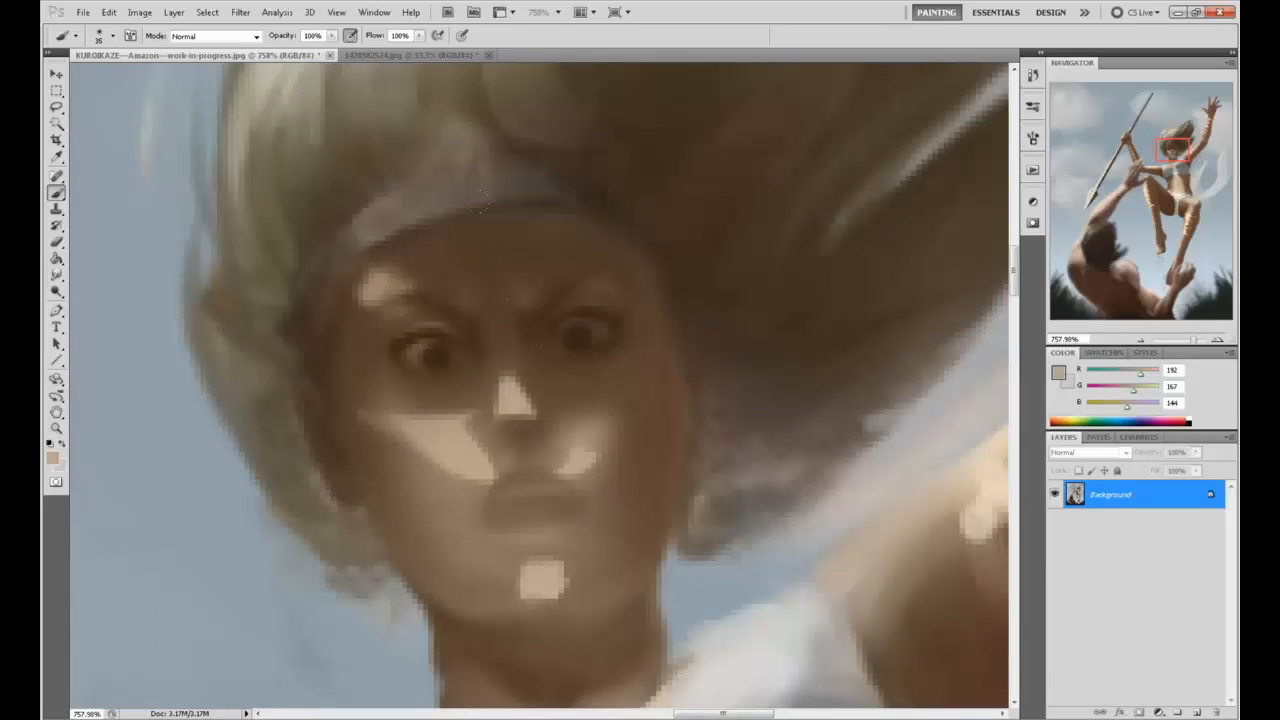
pyautogui.moveTo(331, 36); pyautogui.dragTo(293, 52)
pyautogui.moveTo(596, 426); pyautogui.dragTo(622, 382)
pyautogui.moveTo(392, 398); pyautogui.dragTo(424, 396)
# Sample mid-brown skin tones and paint back the outer edge of the large cheek highlight at 44% opacity
pyautogui.keyDown('alt'); pyautogui.click(428, 381); pyautogui.keyUp('alt')
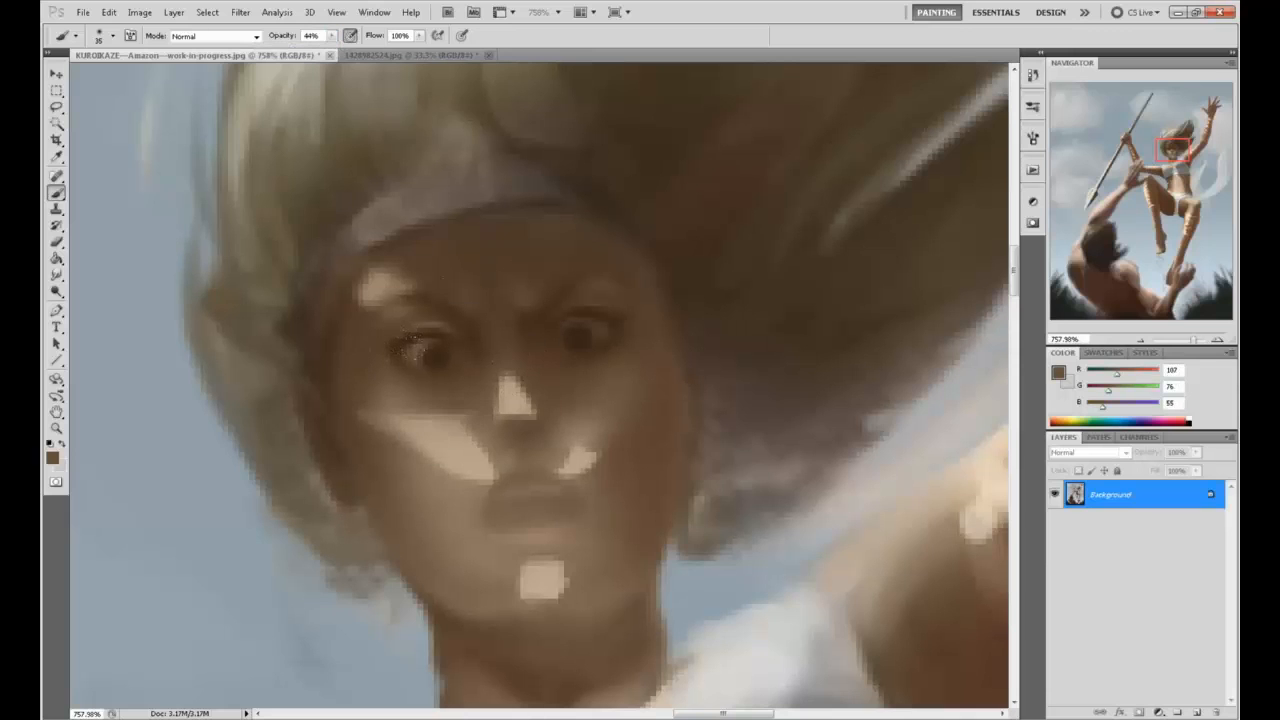
pyautogui.keyDown('alt'); pyautogui.click(353, 386); pyautogui.keyUp('alt')
pyautogui.keyDown('alt'); pyautogui.click(393, 412); pyautogui.keyUp('alt')
pyautogui.moveTo(356, 446); pyautogui.dragTo(351, 376)
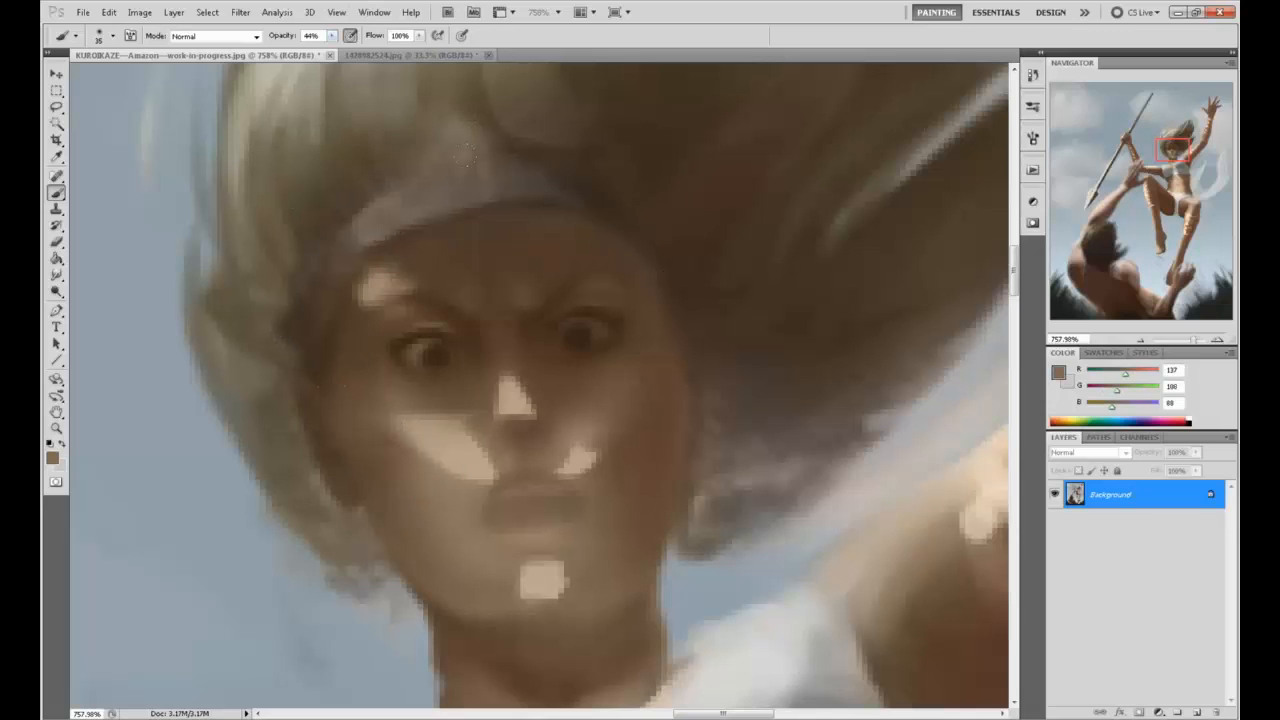
# Paint thin light streaks on the forehead above the brow with sampled highlight colour, and blend the surrounding shading with dark brown
pyautogui.keyDown('alt'); pyautogui.click(381, 279); pyautogui.keyUp('alt')
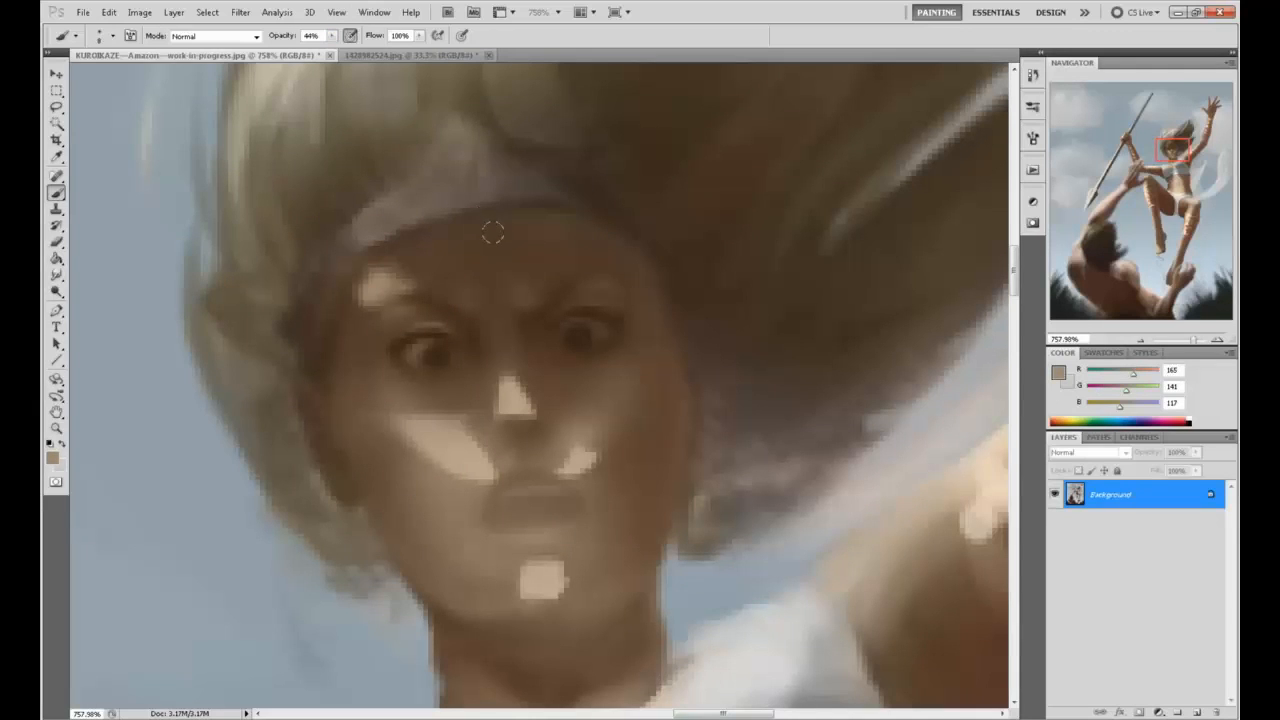
pyautogui.moveTo(484, 230); pyautogui.dragTo(547, 269)
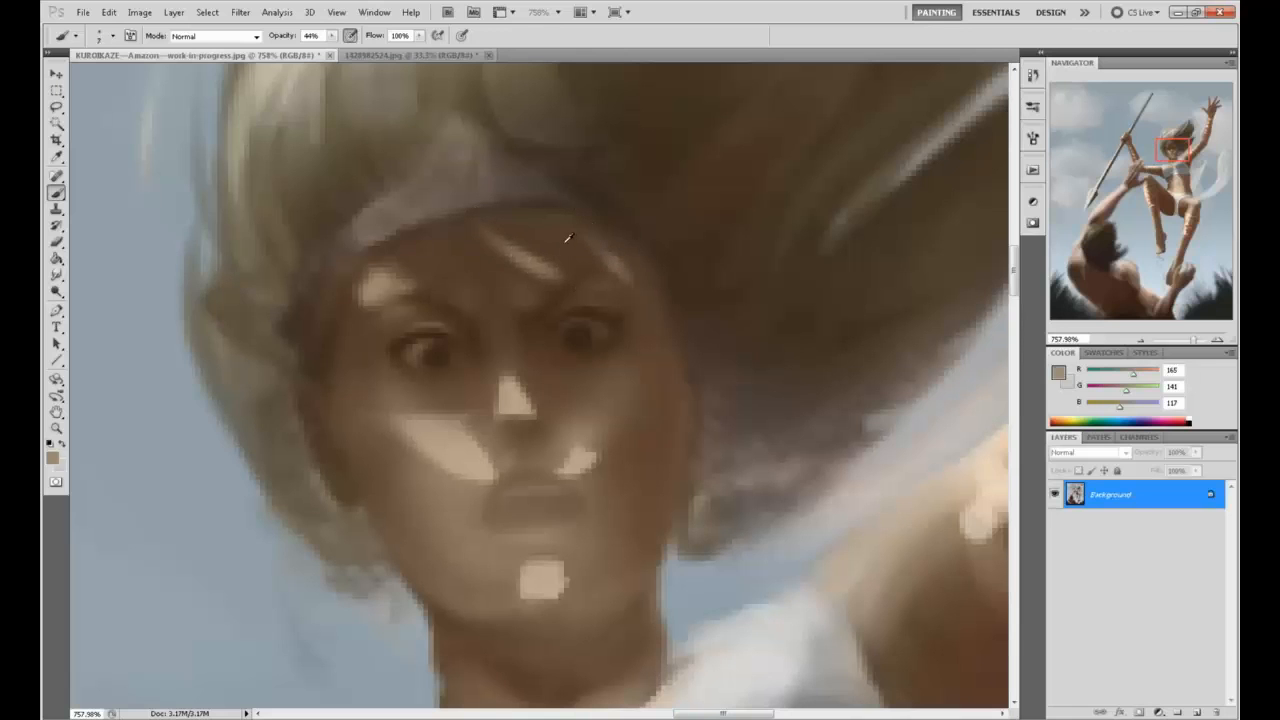
pyautogui.keyDown('alt'); pyautogui.click(567, 238); pyautogui.keyUp('alt')
pyautogui.moveTo(500, 244); pyautogui.dragTo(524, 264)
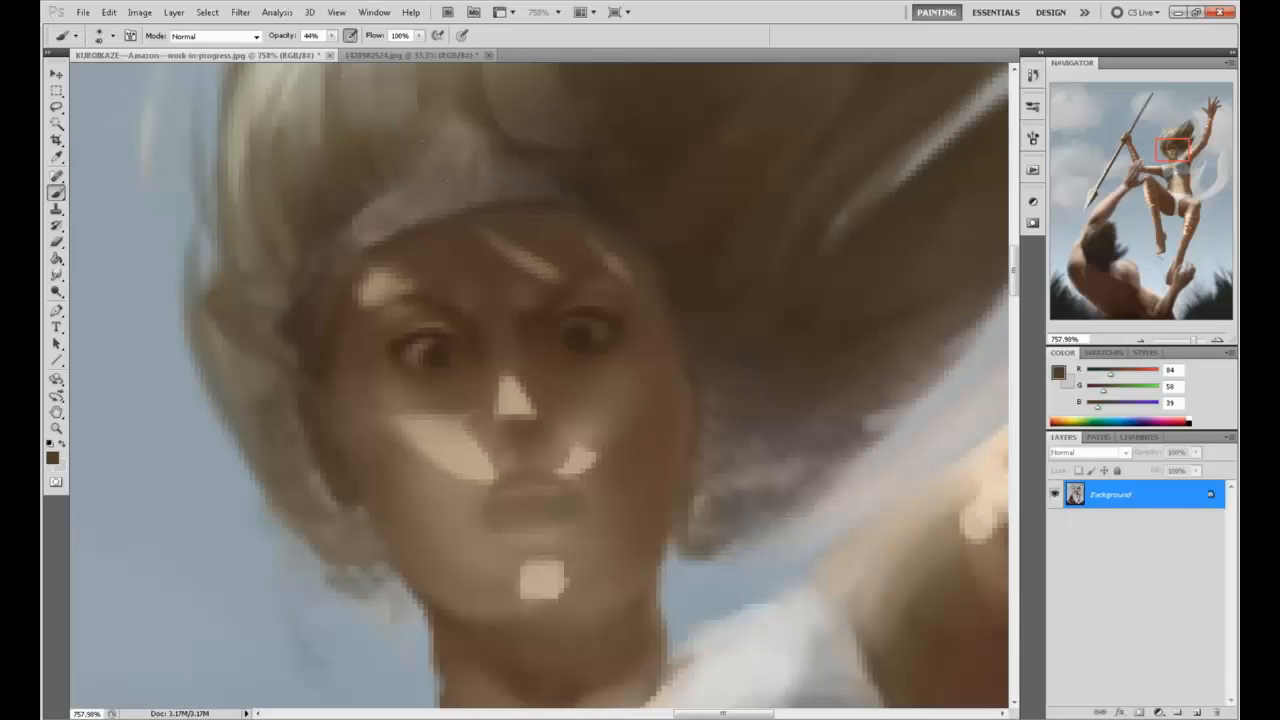
pyautogui.moveTo(666, 326); pyautogui.dragTo(692, 244)
pyautogui.keyDown('alt'); pyautogui.click(600, 375); pyautogui.keyUp('alt')
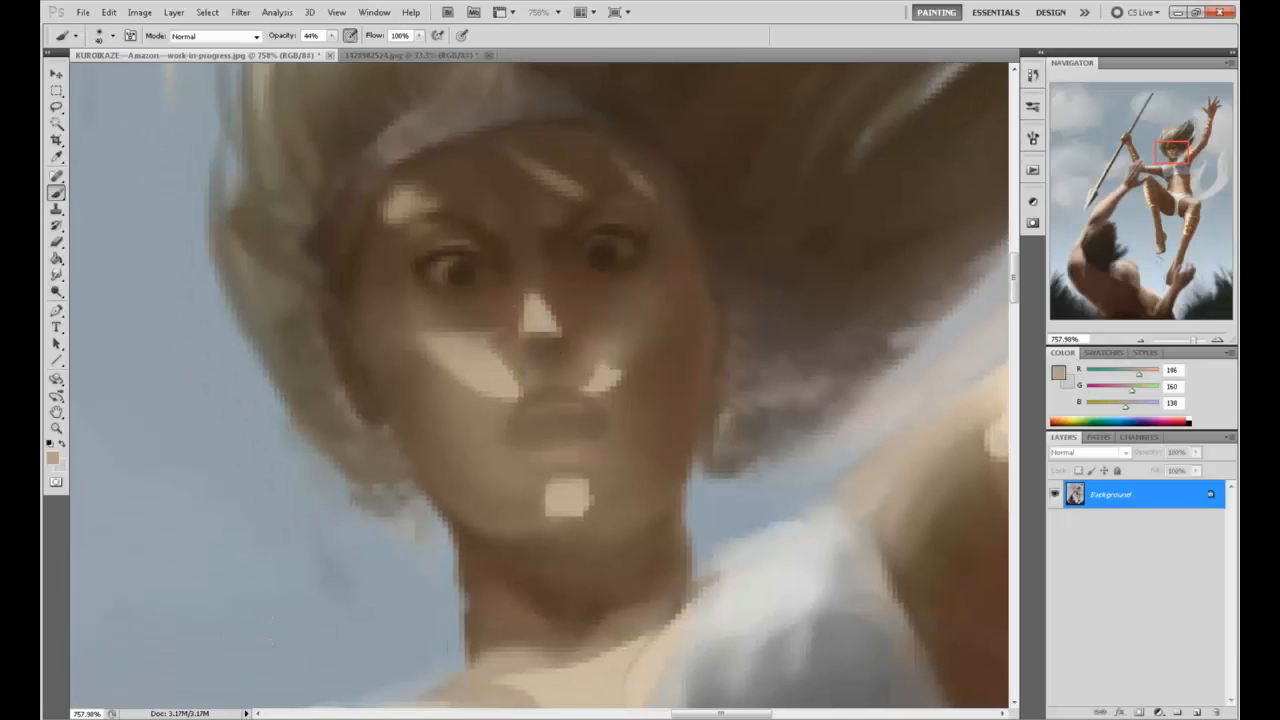
# Touch up the face shading with the Dodge tool set to the Midtones range at 8% exposure
pyautogui.moveTo(56, 291)
pyautogui.mouseDown()
pyautogui.moveTo(100, 291)
pyautogui.moveTo(100, 307)
pyautogui.mouseUp()
pyautogui.click(212, 40)
pyautogui.click(56, 292)
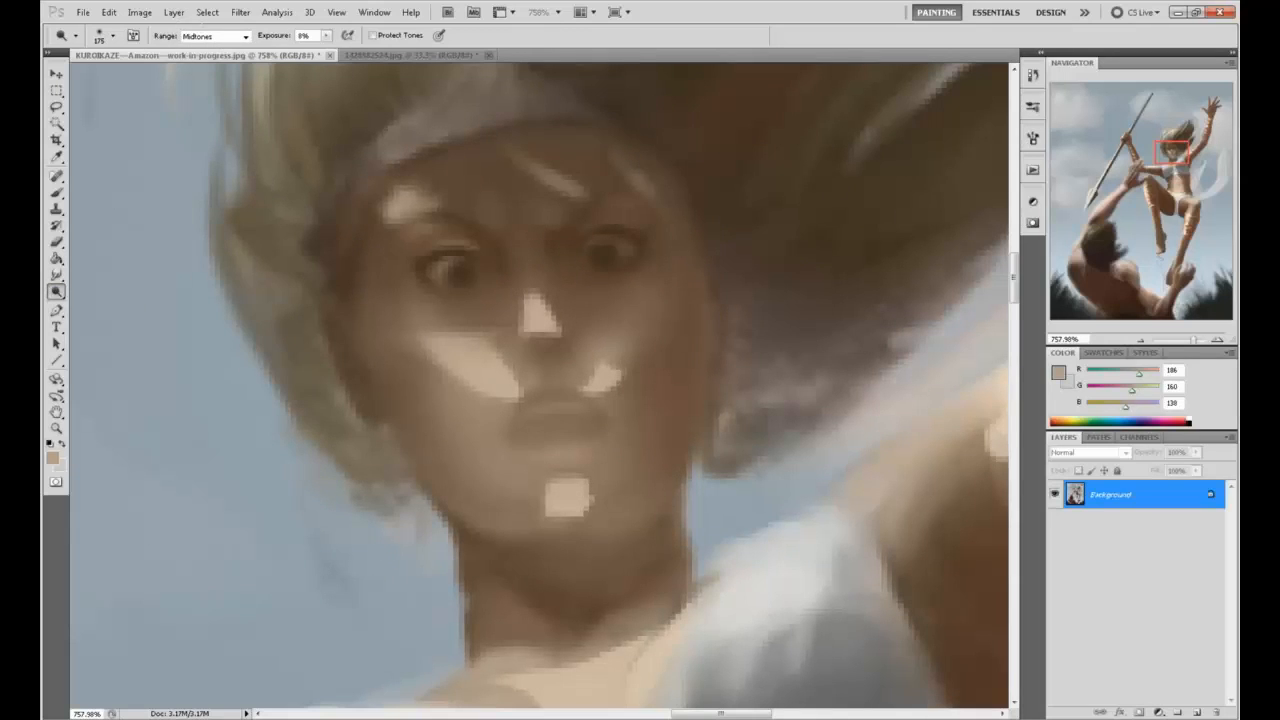
# Return to the brush, sample dark brown from the eye, and paint the mouth corner and the line between the lips
pyautogui.press('b')
pyautogui.keyDown('alt'); pyautogui.click(606, 250); pyautogui.keyUp('alt')
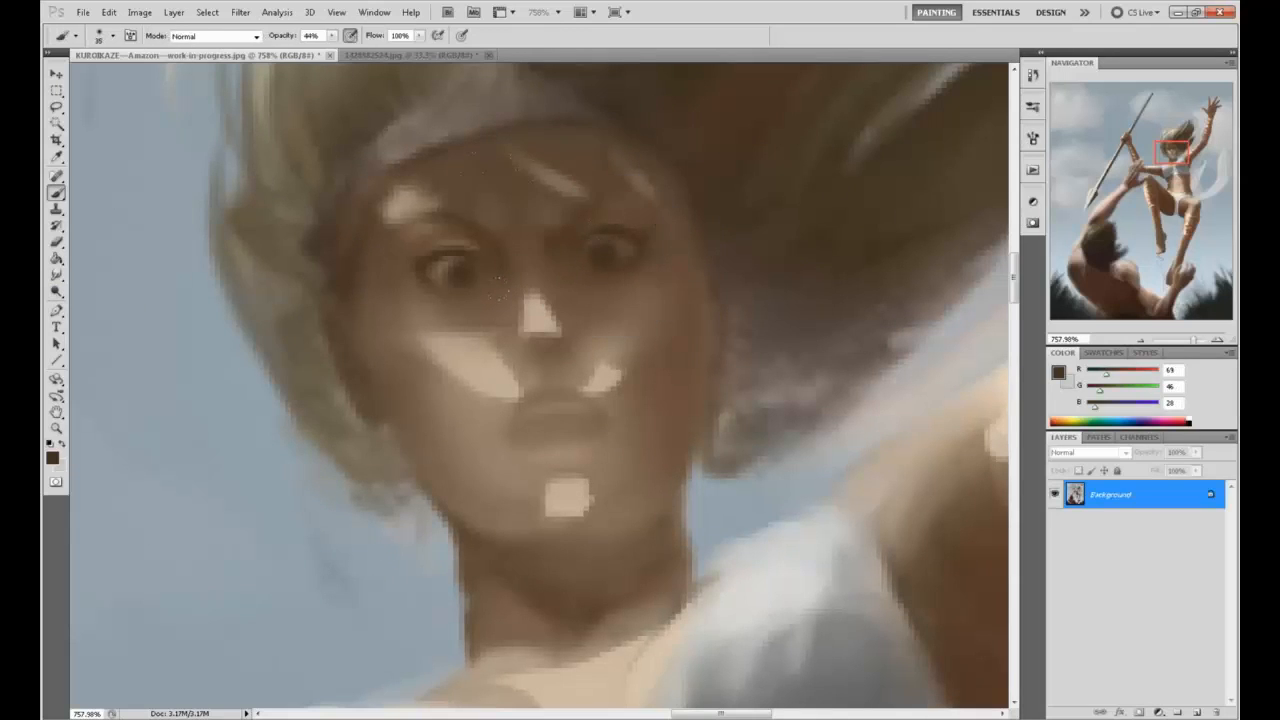
pyautogui.click(510, 432)
pyautogui.moveTo(605, 424); pyautogui.dragTo(528, 432)
pyautogui.moveTo(528, 432)
pyautogui.mouseDown()
pyautogui.moveTo(626, 430)
pyautogui.moveTo(624, 410)
pyautogui.moveTo(605, 429)
pyautogui.moveTo(586, 402)
pyautogui.moveTo(542, 412)
pyautogui.moveTo(579, 411)
pyautogui.mouseUp()
# Highlight the upper lip with sampled light skin tone and paint a brown shadow beneath the lower lip
pyautogui.keyDown('alt'); pyautogui.click(610, 374); pyautogui.keyUp('alt')
pyautogui.keyDown('alt'); pyautogui.click(575, 425); pyautogui.keyUp('alt')
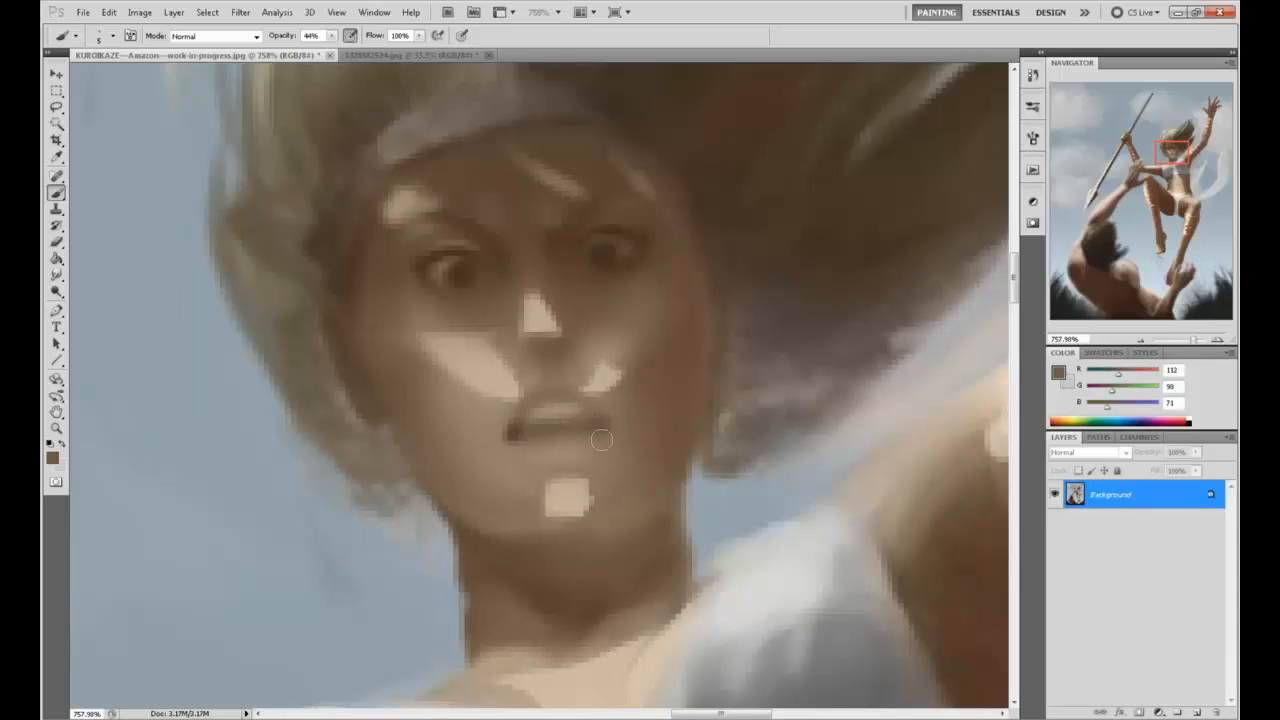
pyautogui.moveTo(557, 461); pyautogui.dragTo(549, 470)
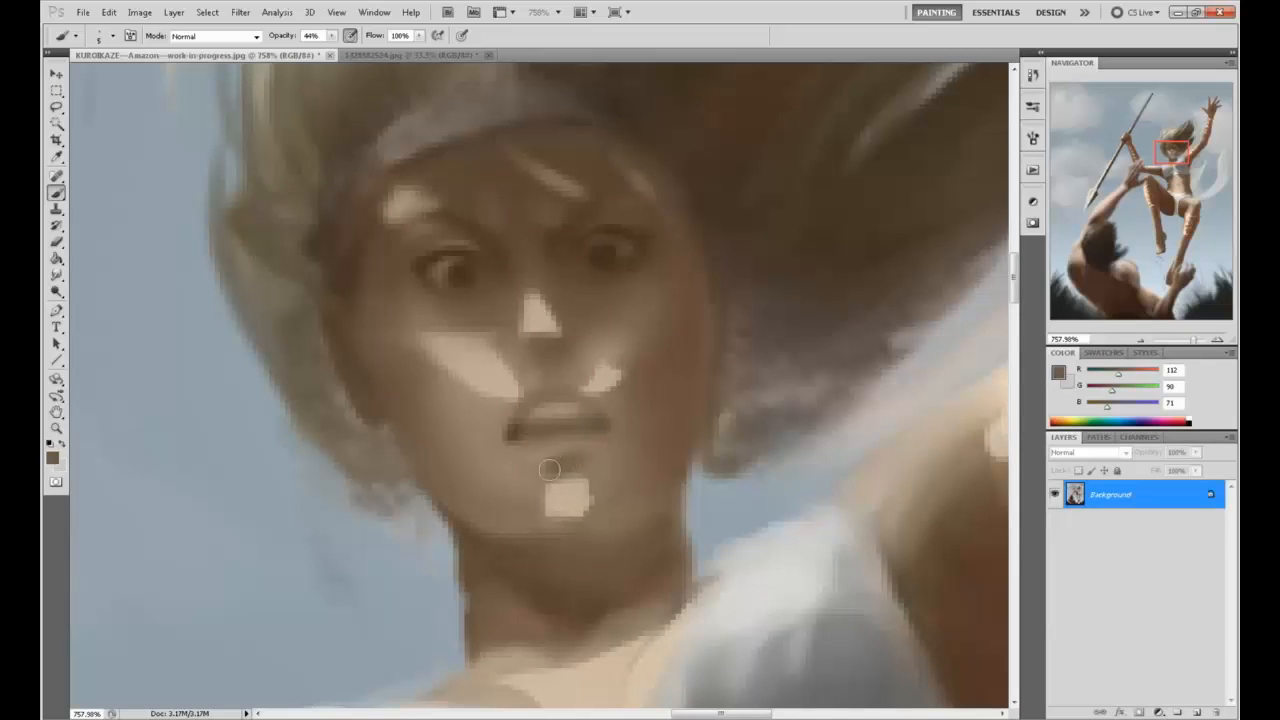
# Lighten both eyes with light skin tone and dab in pupils using near-black #0e0e0e
pyautogui.keyDown('alt'); pyautogui.click(586, 251); pyautogui.keyUp('alt')
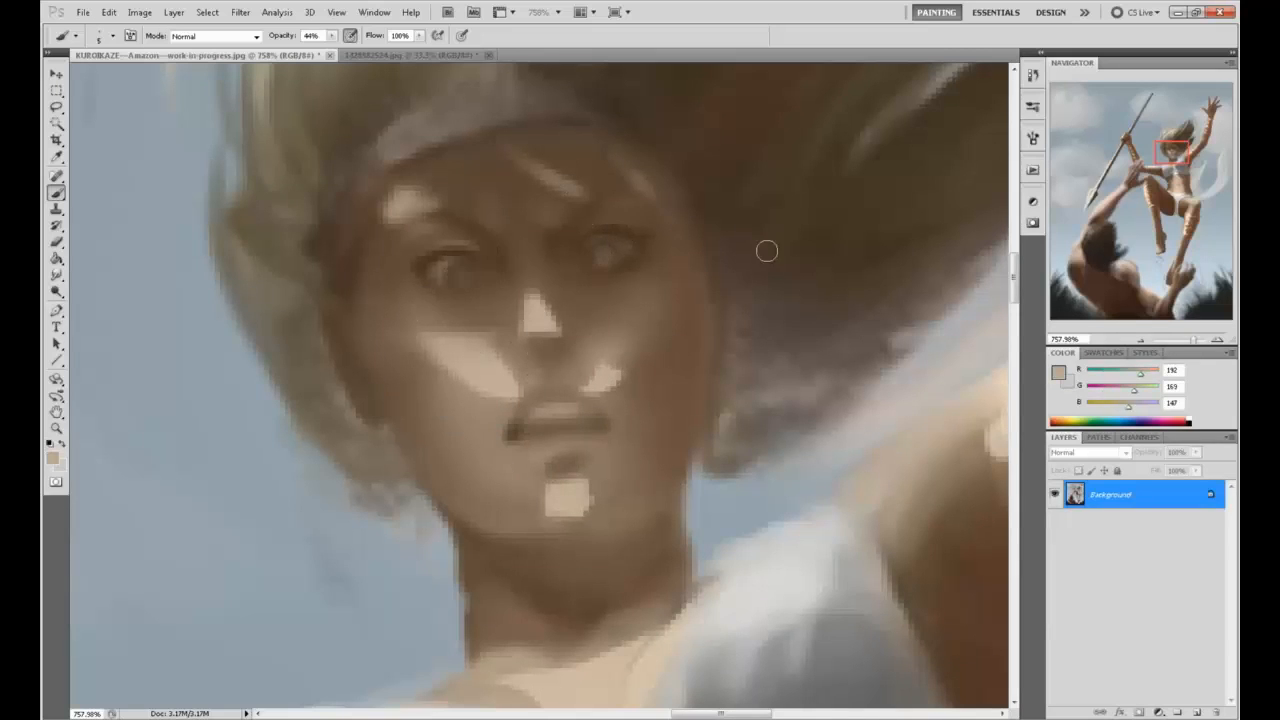
pyautogui.click(1059, 374)
pyautogui.click(838, 450)
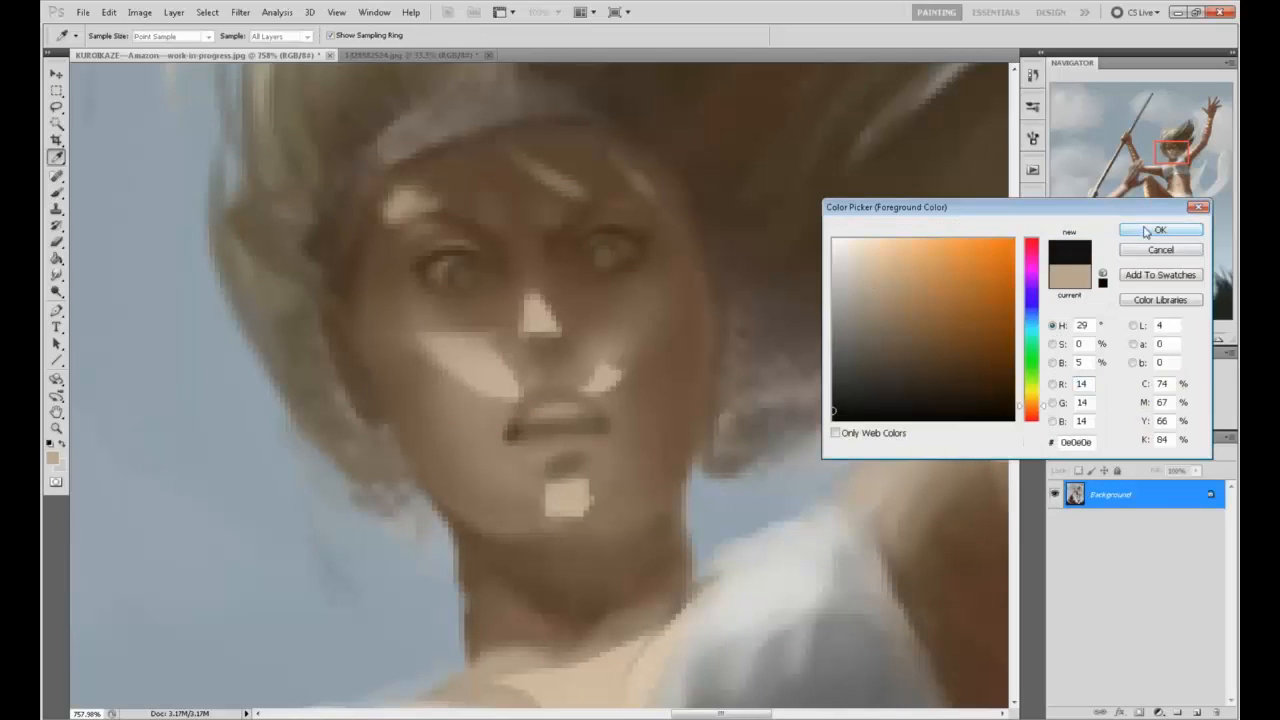
pyautogui.click(1154, 227)
pyautogui.click(601, 258)
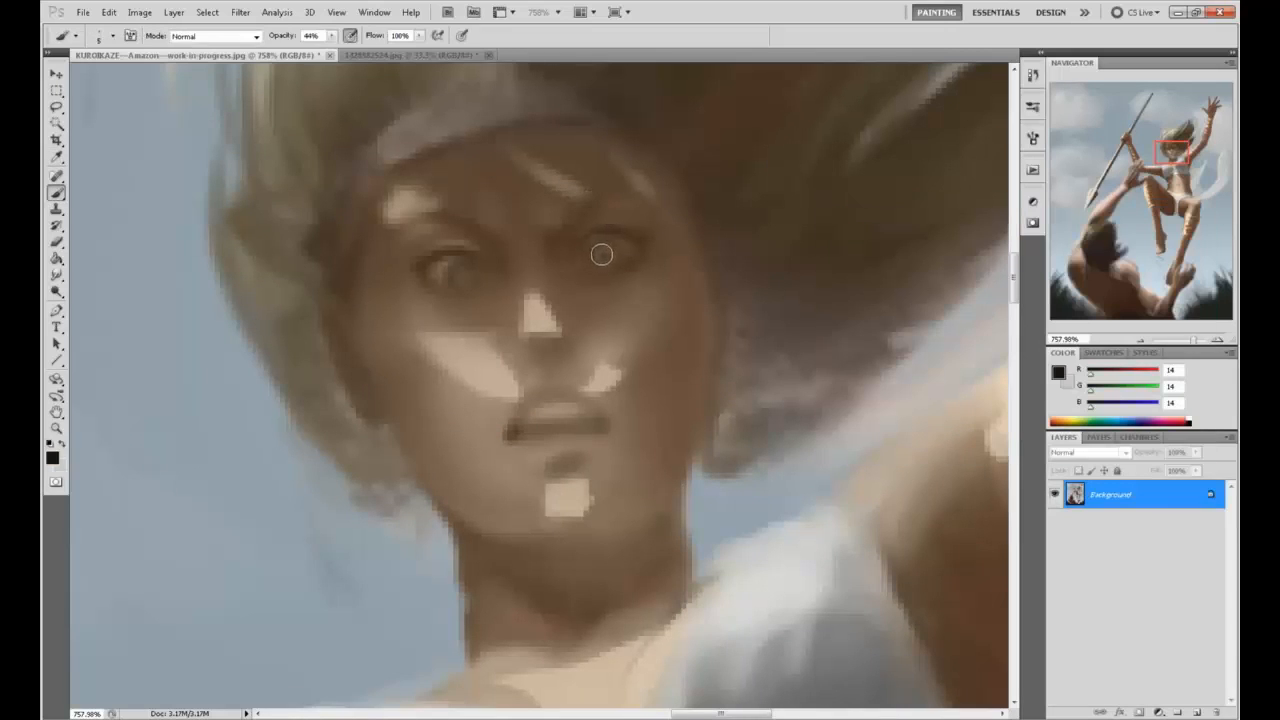
pyautogui.click(460, 277)
pyautogui.click(600, 257)
# Use a smaller brush and sampled cheek highlight colour to lighten the eye around the pupil
pyautogui.press('[')
pyautogui.press('[')
pyautogui.press('[')
pyautogui.keyDown('alt'); pyautogui.click(472, 362); pyautogui.keyUp('alt')
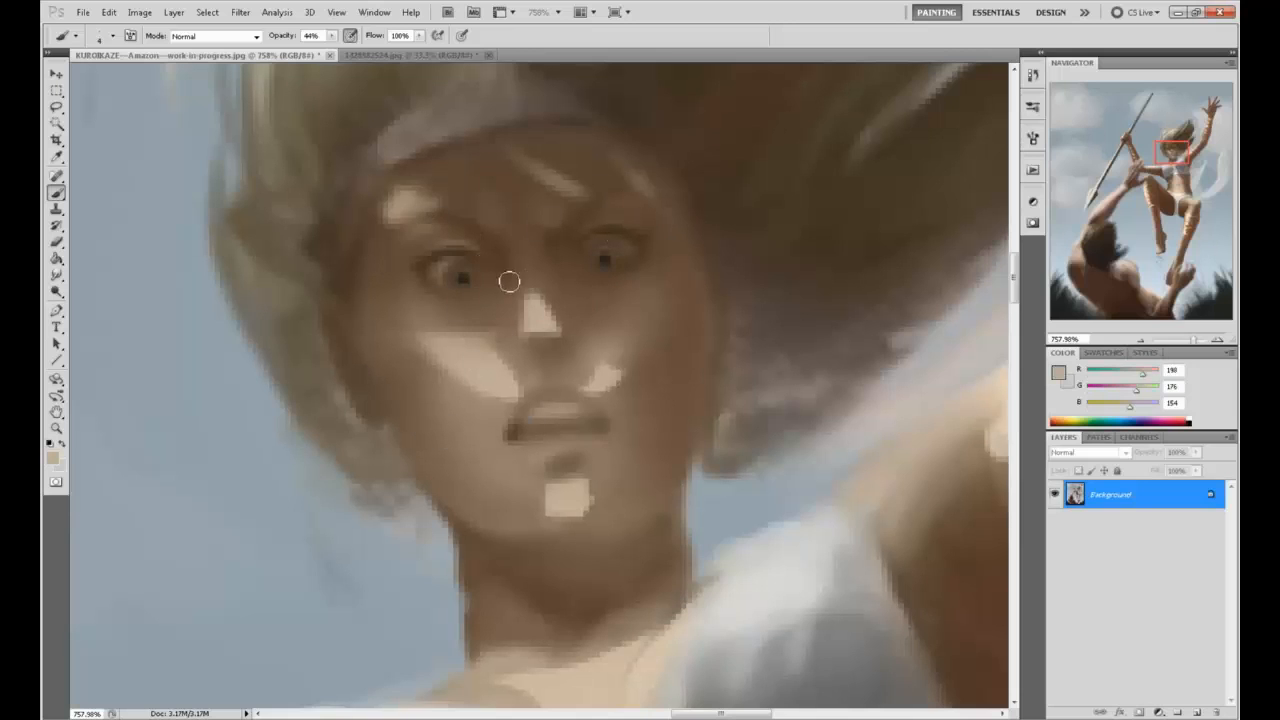
pyautogui.press(']')
pyautogui.moveTo(449, 272); pyautogui.dragTo(460, 272)
# Check the painting's pixel dimensions in Image Size without resizing it
pyautogui.click(139, 12)
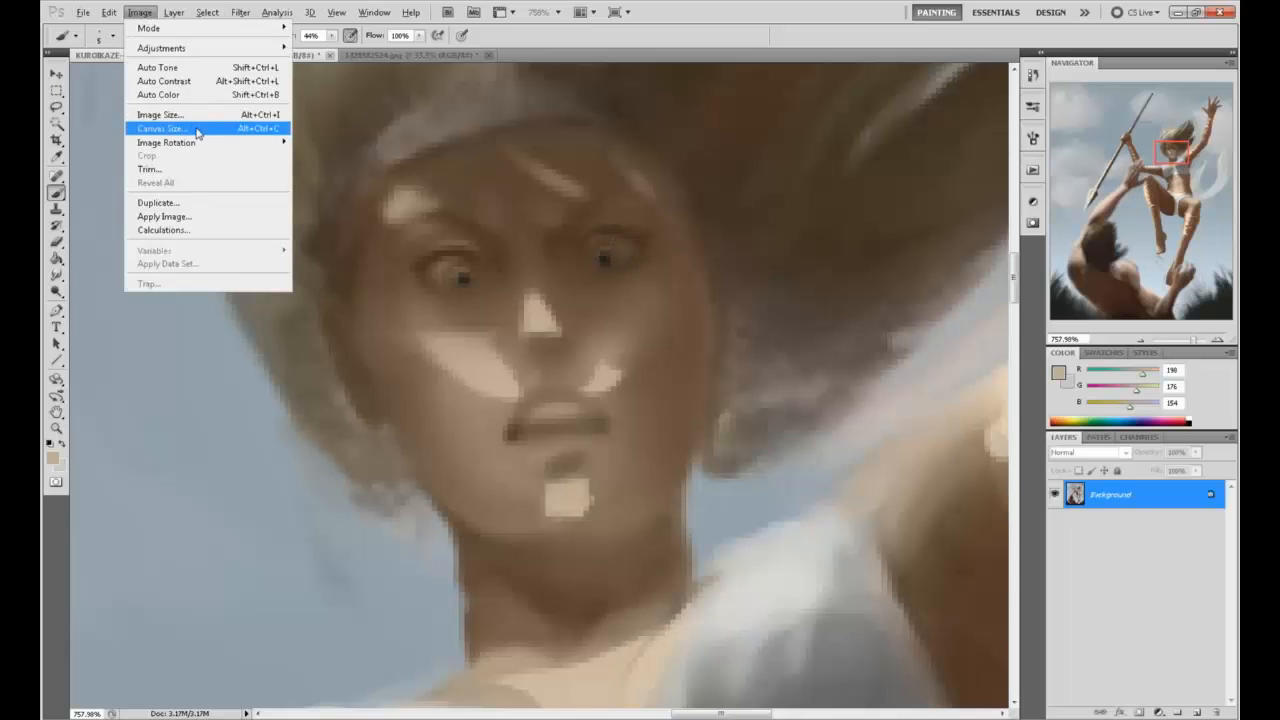
pyautogui.click(198, 114)
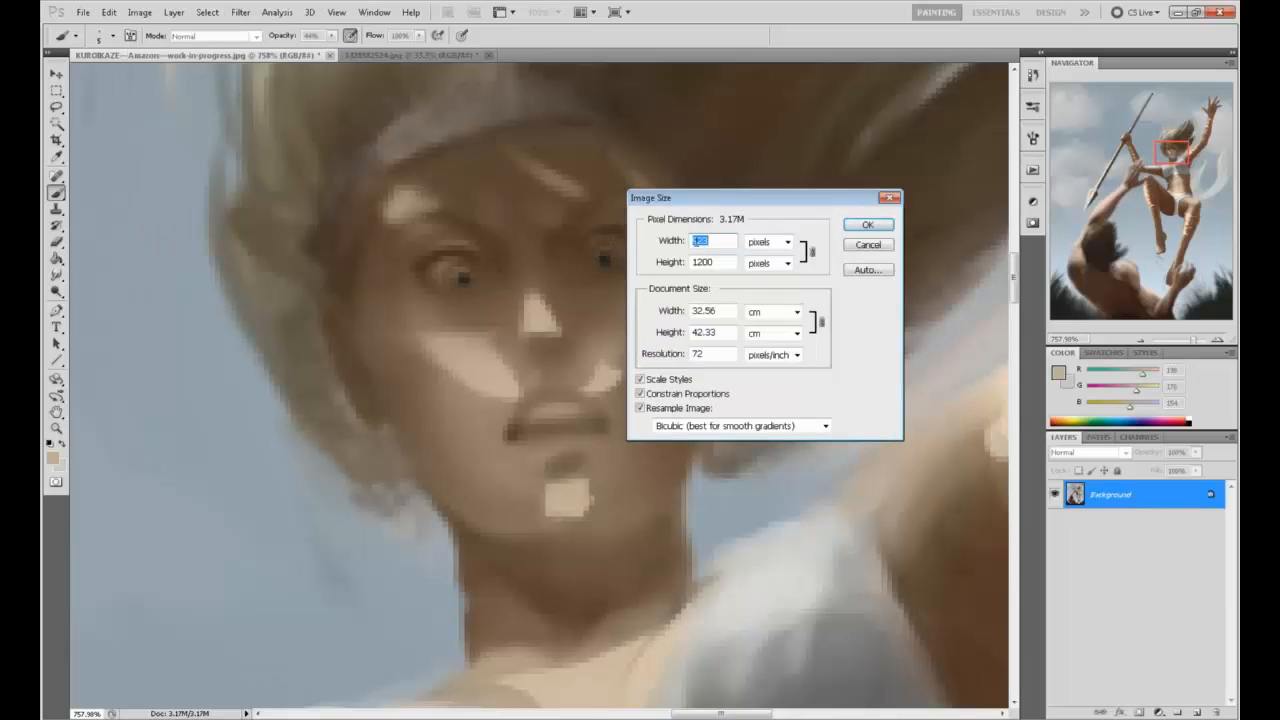
pyautogui.click(862, 244)
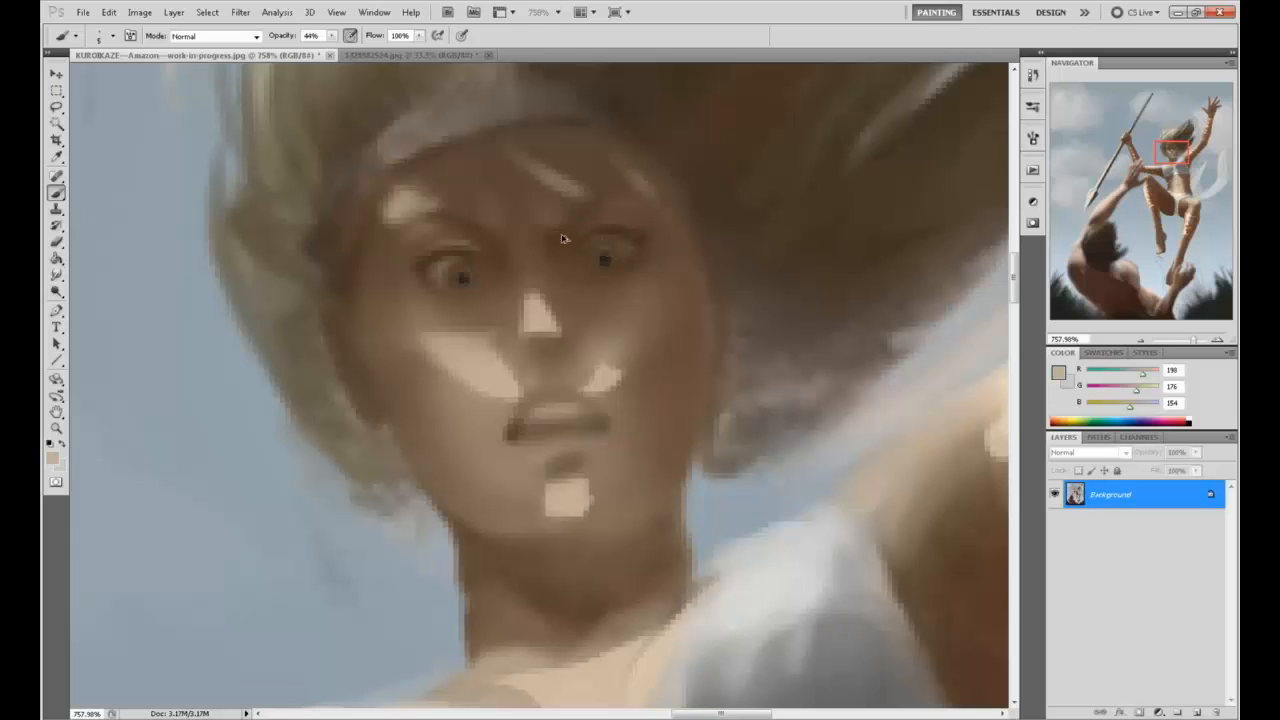
# Refine both eyes, their lids and the shadow between the brows with dark browns and light skin tones sampled from the face
pyautogui.keyDown('alt'); pyautogui.click(463, 272); pyautogui.keyUp('alt')
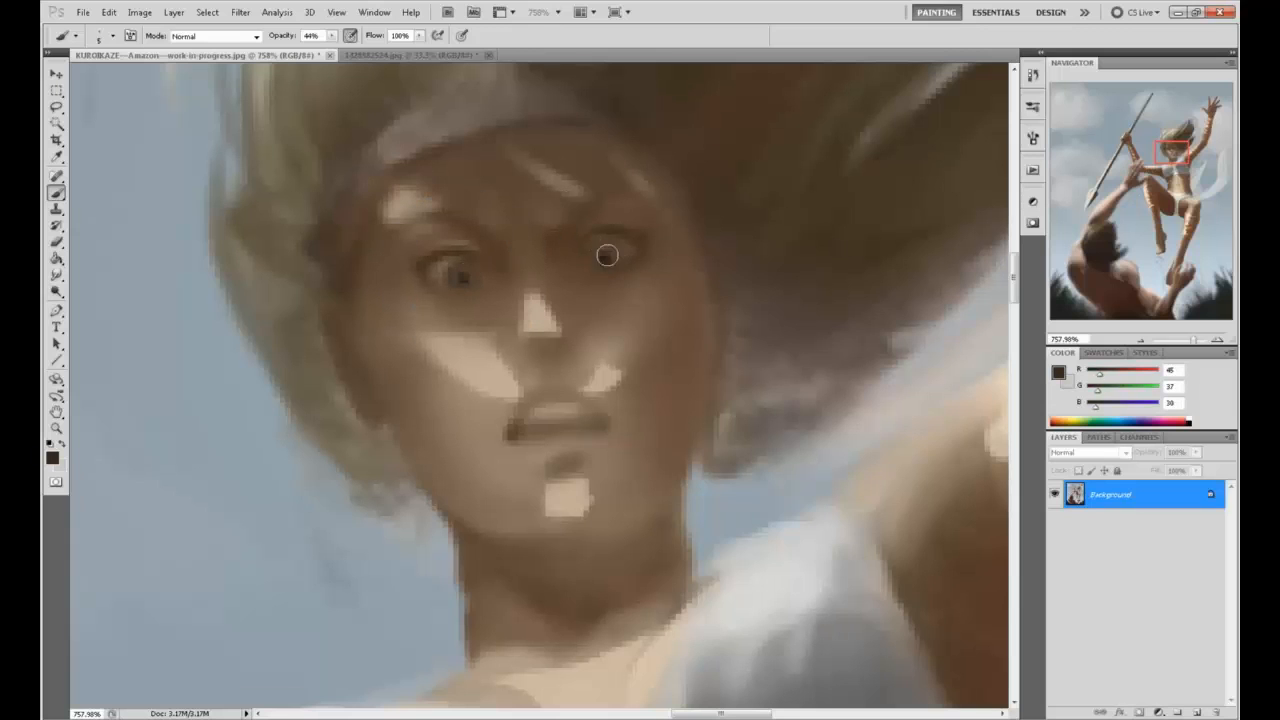
pyautogui.keyDown('alt'); pyautogui.click(548, 314); pyautogui.keyUp('alt')
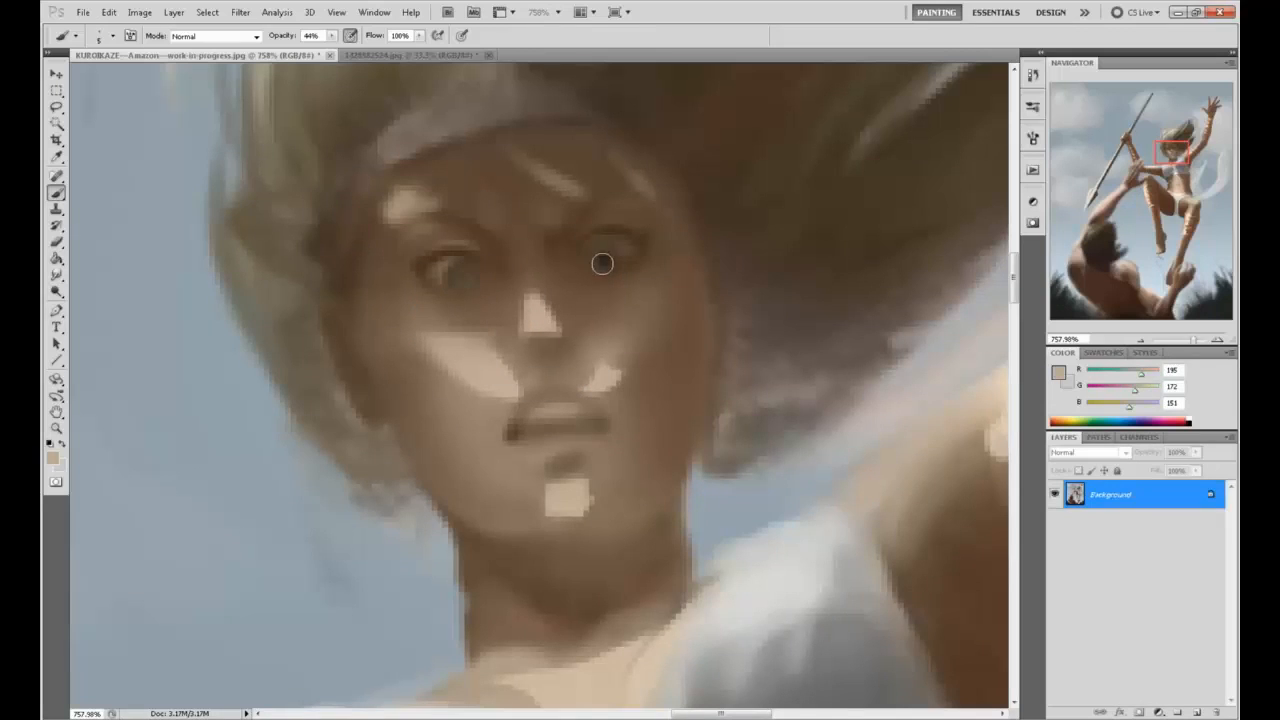
pyautogui.keyDown('alt'); pyautogui.click(412, 270); pyautogui.keyUp('alt')
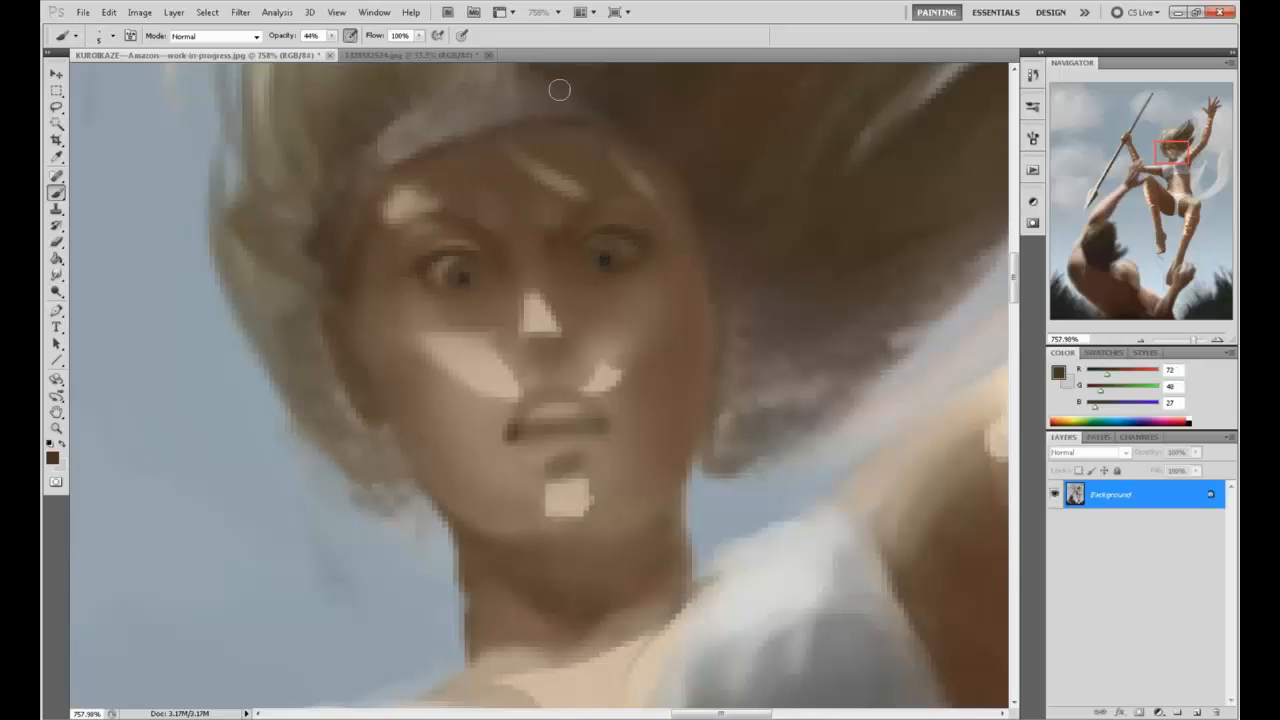
pyautogui.keyDown('alt'); pyautogui.click(429, 251); pyautogui.keyUp('alt')
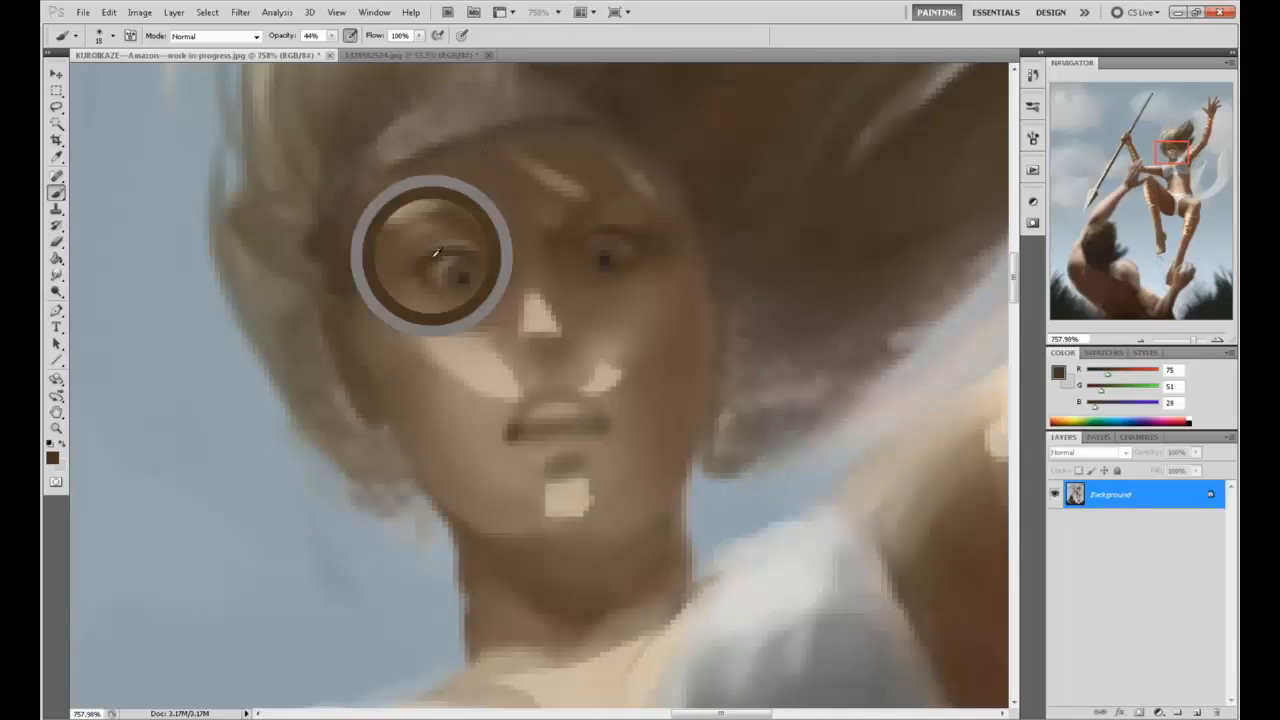
pyautogui.keyDown('alt'); pyautogui.click(499, 242); pyautogui.keyUp('alt')
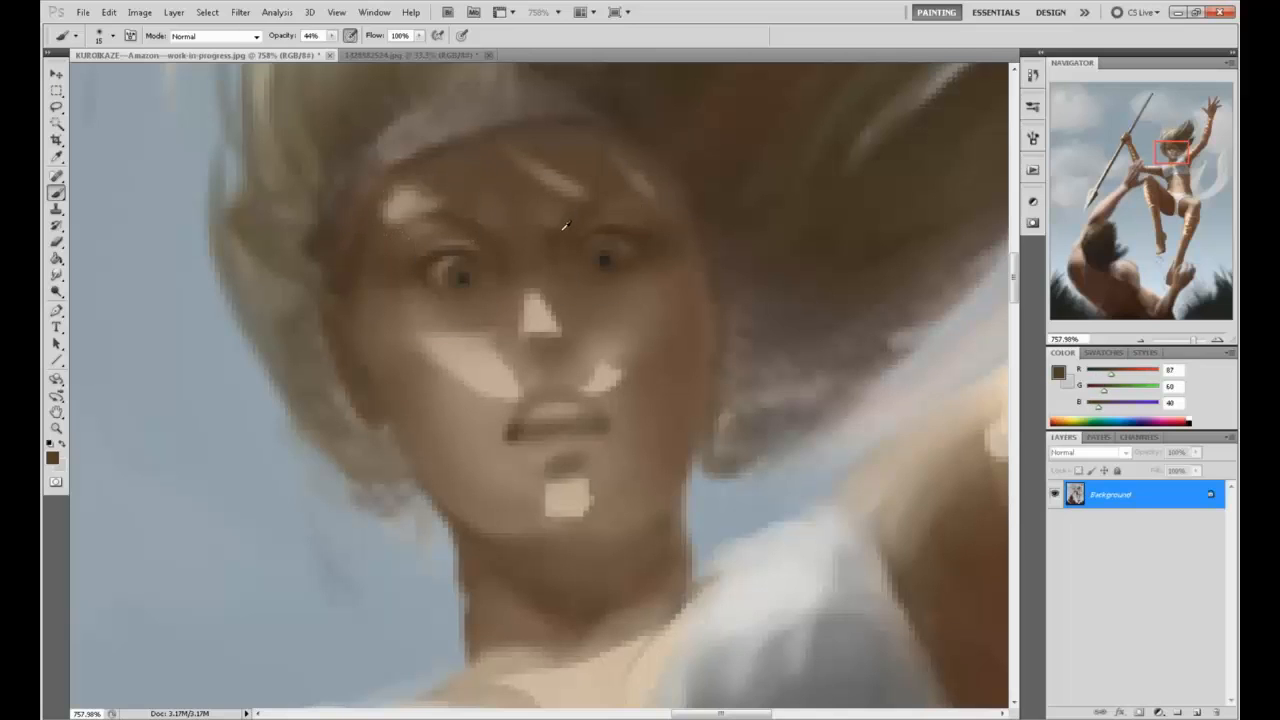
pyautogui.keyDown('alt'); pyautogui.click(540, 305); pyautogui.keyUp('alt')
pyautogui.keyDown('alt'); pyautogui.click(604, 257); pyautogui.keyUp('alt')
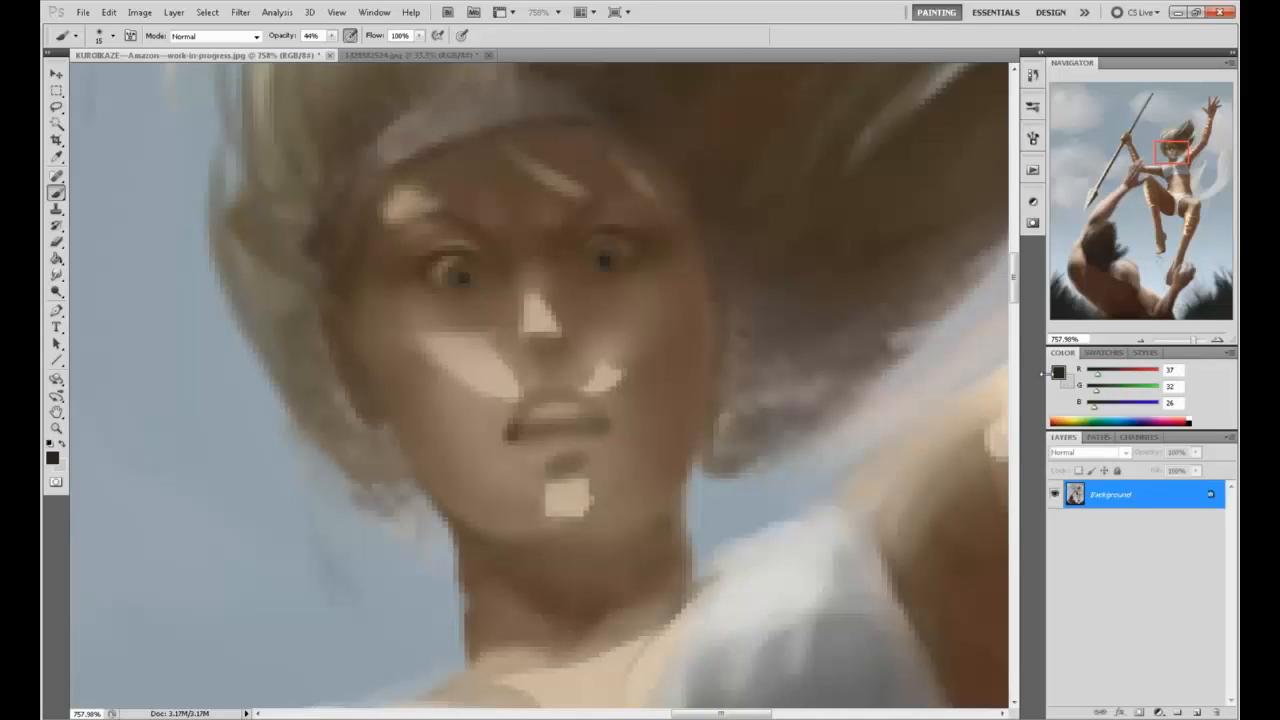
# Set the foreground colour to pure black and dab in the nostrils beneath the nose highlight
pyautogui.click(1057, 373)
pyautogui.moveTo(846, 370); pyautogui.dragTo(828, 422)
pyautogui.click(1154, 231)
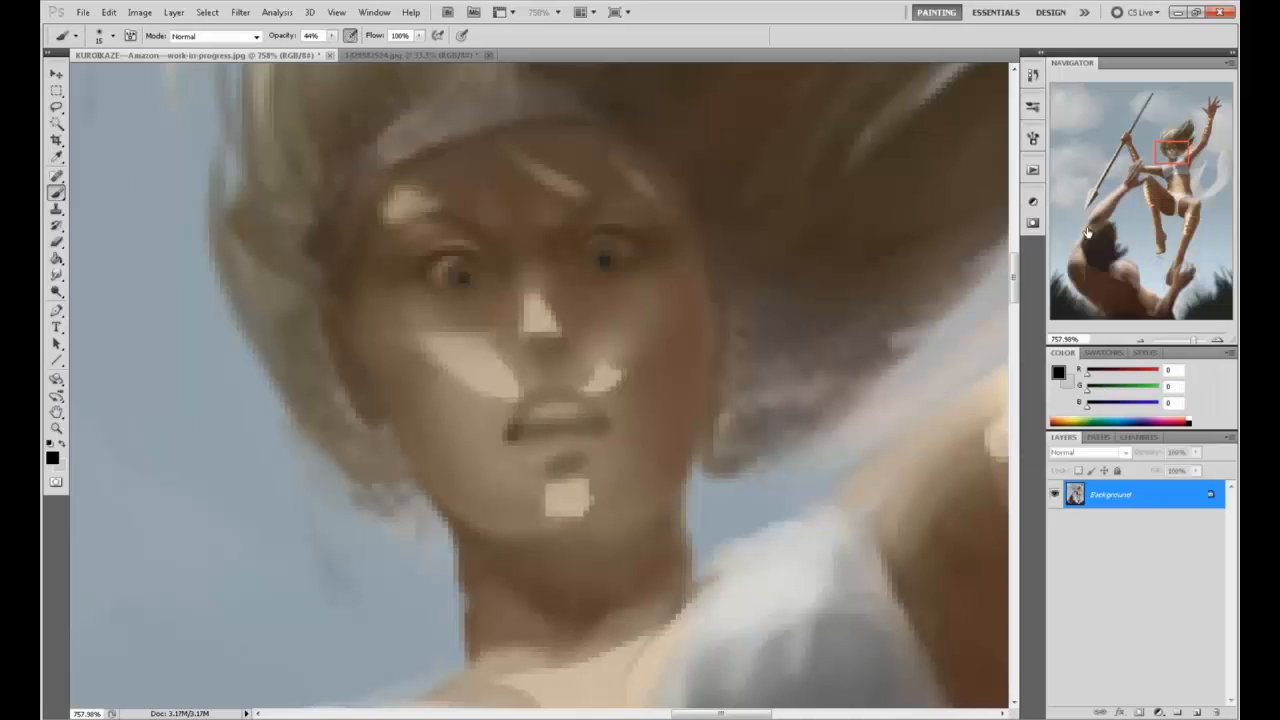
pyautogui.click(534, 350)
pyautogui.click(539, 347)
pyautogui.click(556, 346)
# Tint the underside of the nose with salmon #e28570 using a small brush and blend it with sampled skin browns
pyautogui.click(1058, 372)
pyautogui.click(991, 326)
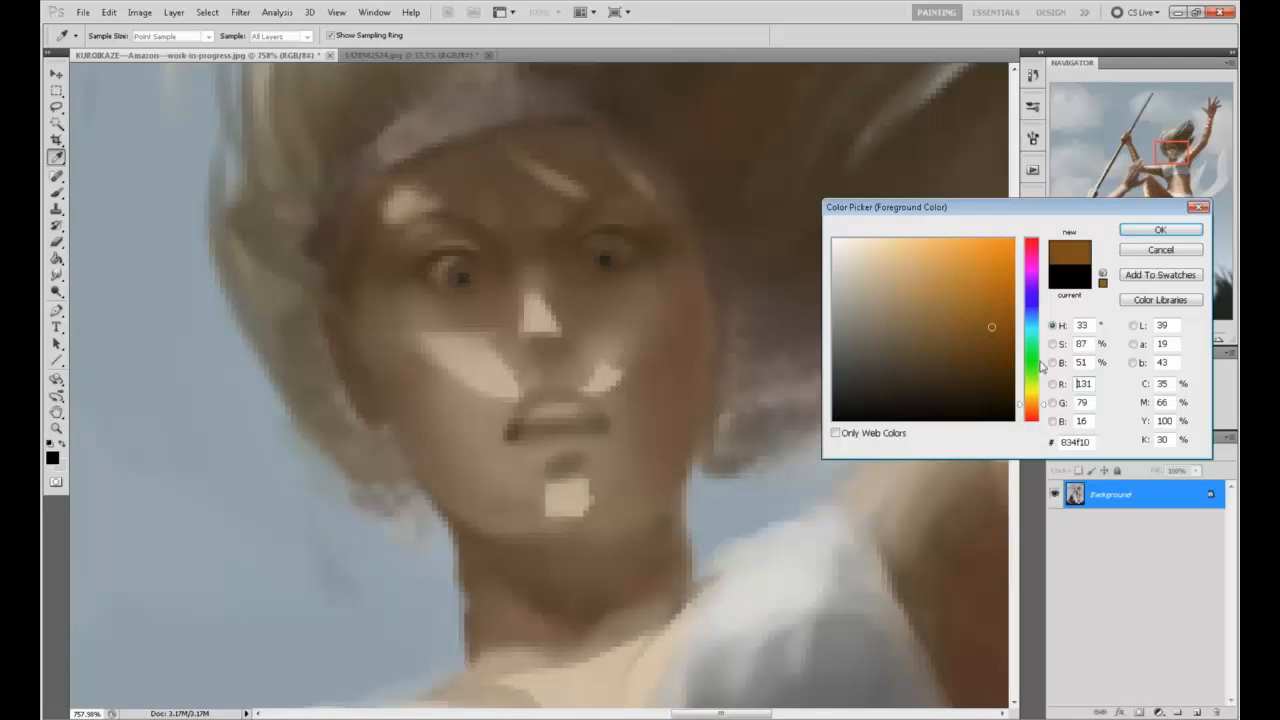
pyautogui.click(1035, 415)
pyautogui.moveTo(916, 311); pyautogui.dragTo(924, 259)
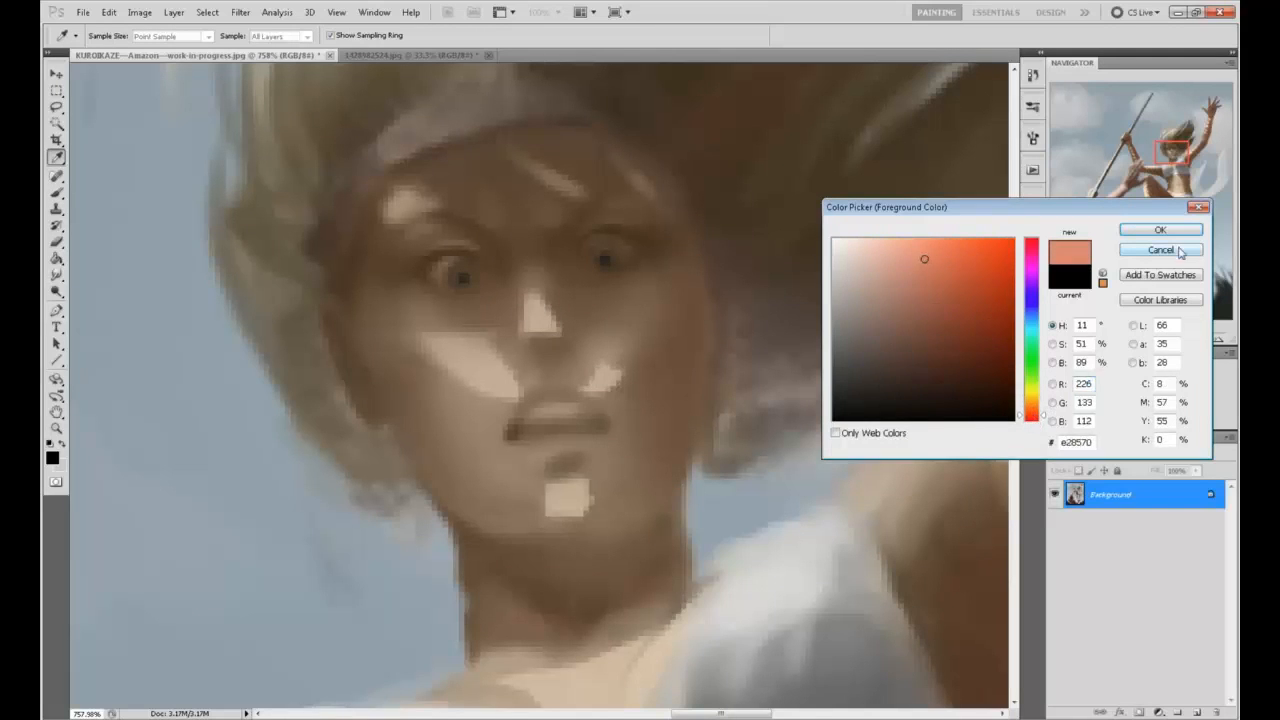
pyautogui.click(1160, 230)
pyautogui.press('b')
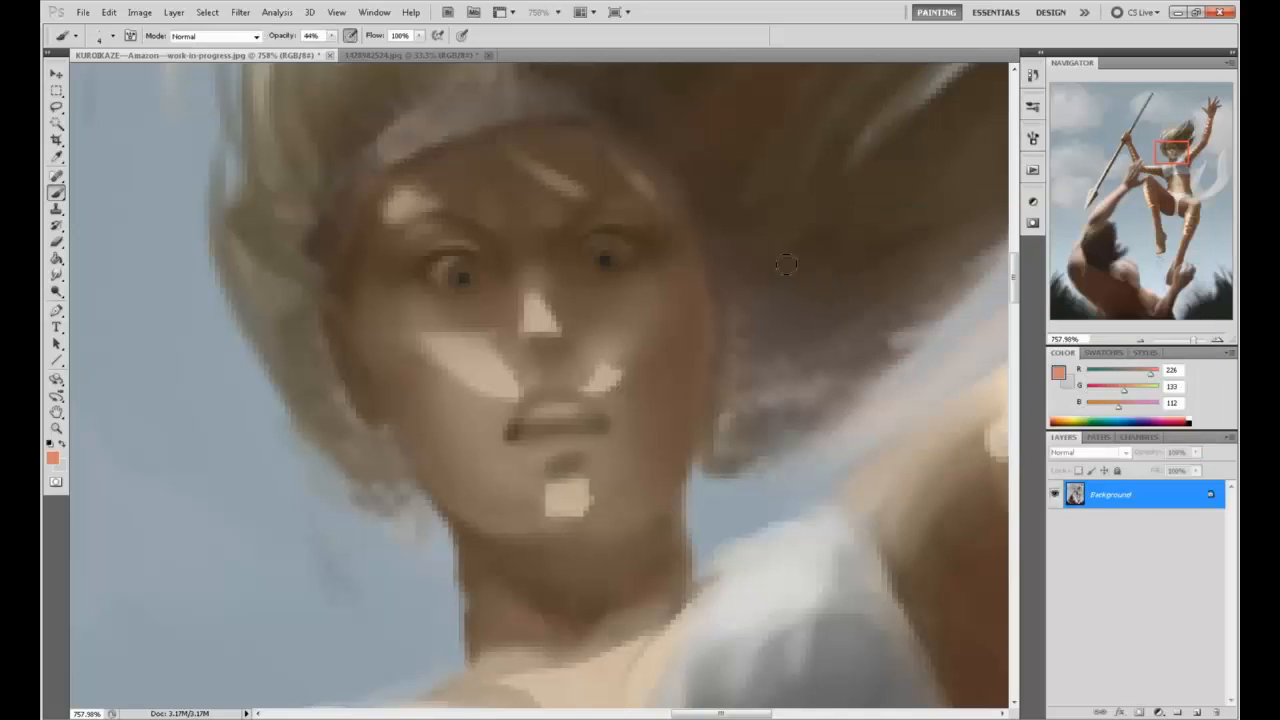
pyautogui.keyDown('alt'); pyautogui.click(540, 346); pyautogui.keyUp('alt')
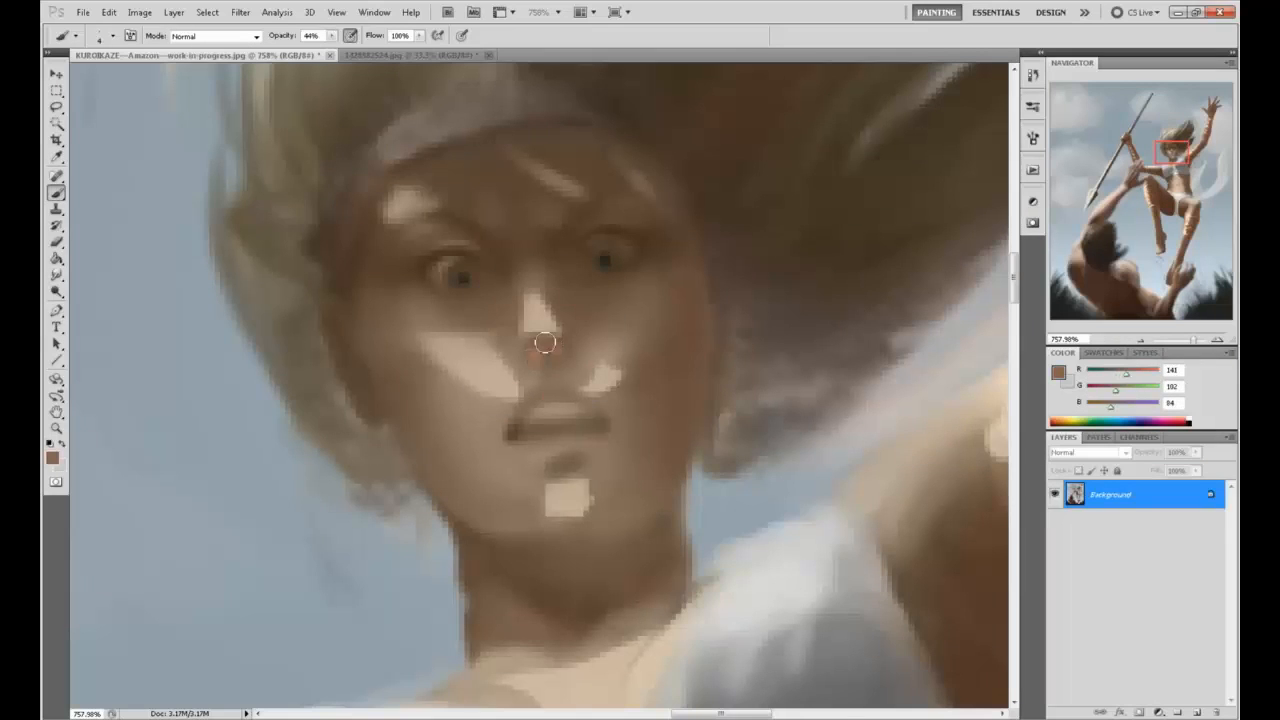
pyautogui.keyDown('alt'); pyautogui.click(552, 357); pyautogui.keyUp('alt')
pyautogui.keyDown('alt'); pyautogui.click(593, 294); pyautogui.keyUp('alt')
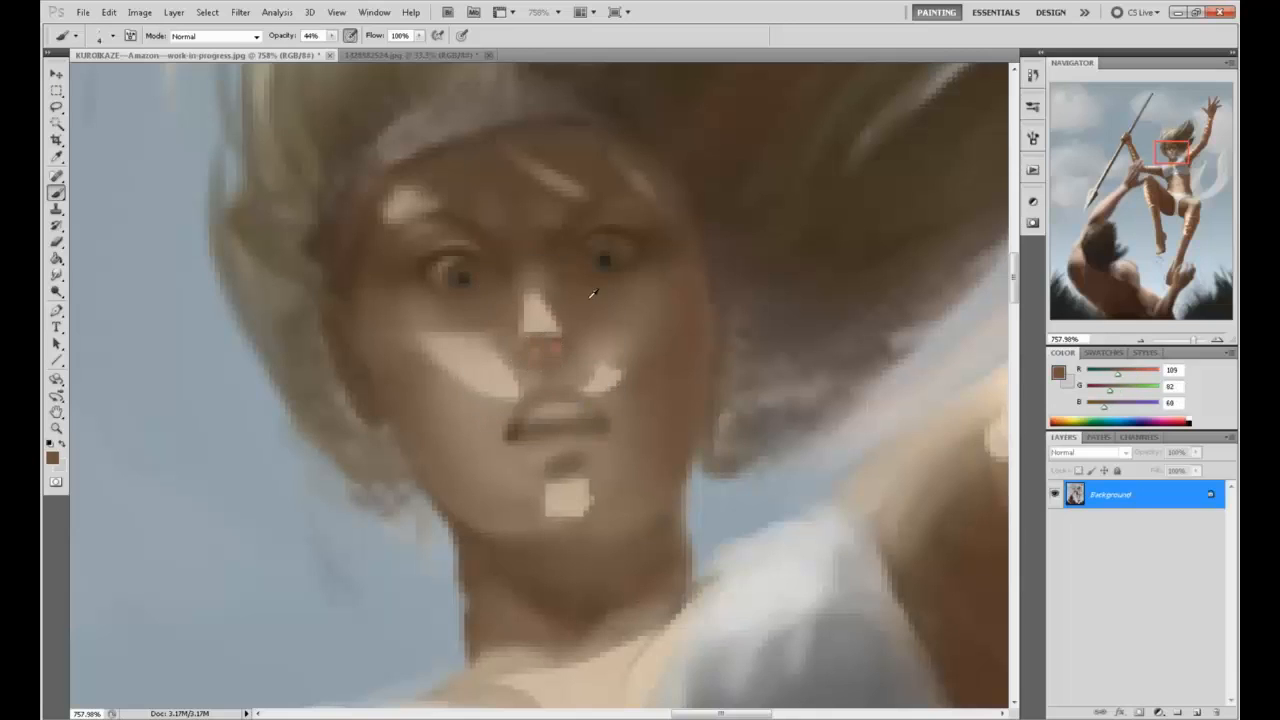
pyautogui.keyDown('alt'); pyautogui.click(548, 340); pyautogui.keyUp('alt')
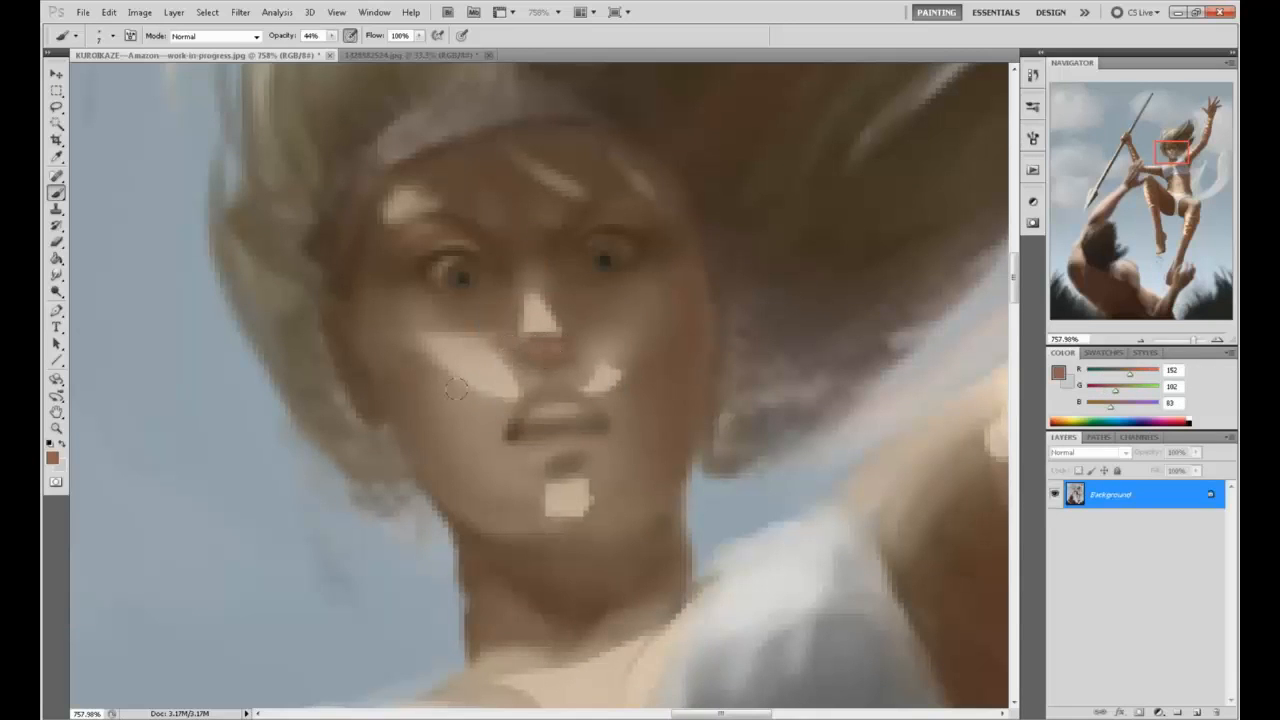
# Warm the edges of the cheek and forehead highlights with reddish brown and peach RGB 221, 154, 128, blending with sampled skin tones
pyautogui.moveTo(489, 385); pyautogui.dragTo(447, 362)
pyautogui.click(1058, 372)
pyautogui.moveTo(908, 302); pyautogui.dragTo(908, 262)
pyautogui.click(1176, 233)
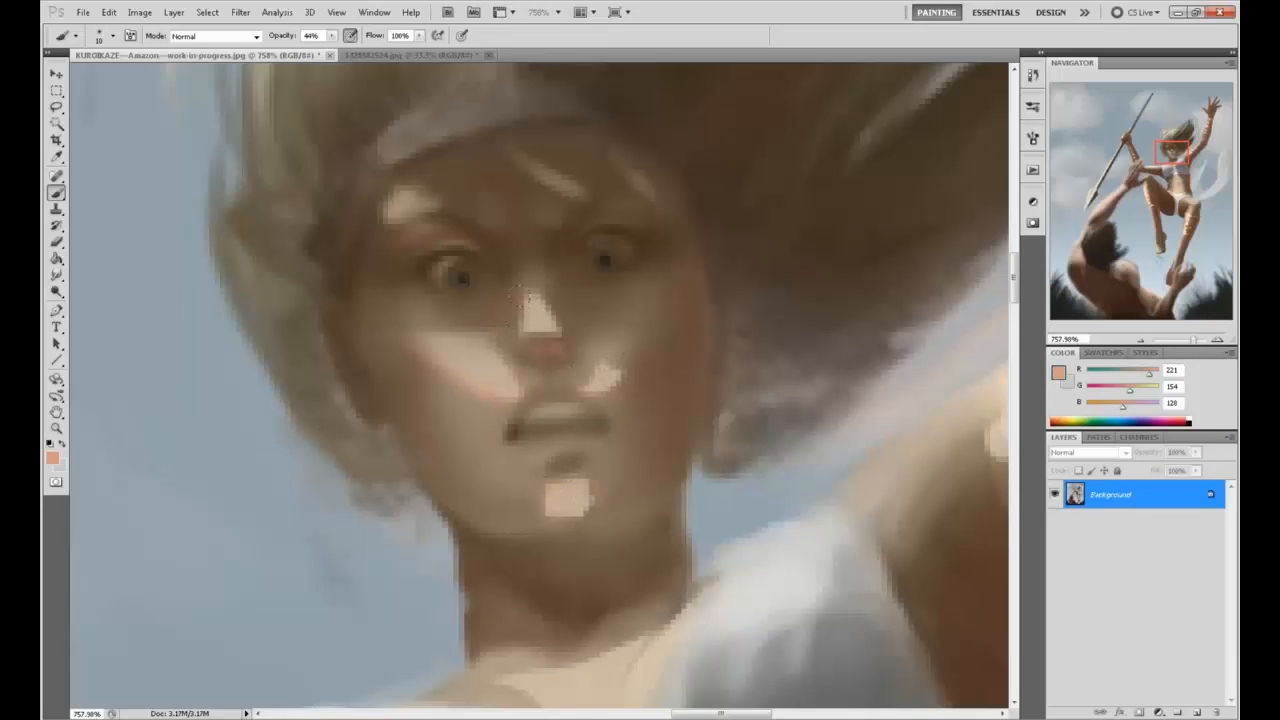
pyautogui.moveTo(396, 222)
pyautogui.mouseDown()
pyautogui.moveTo(398, 172)
pyautogui.moveTo(458, 214)
pyautogui.moveTo(415, 234)
pyautogui.mouseUp()
pyautogui.keyDown('alt'); pyautogui.click(459, 215); pyautogui.keyUp('alt')
pyautogui.keyDown('alt'); pyautogui.click(404, 202); pyautogui.keyUp('alt')
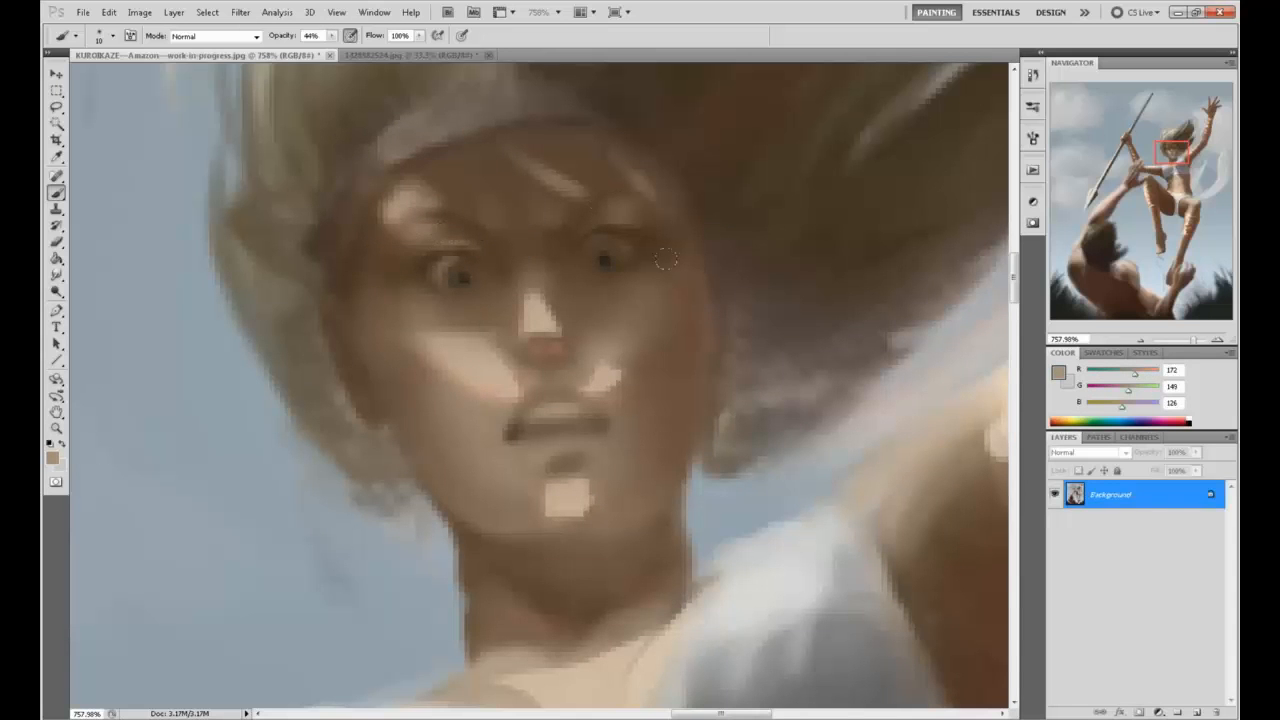
# Darken the forehead and brow area with sampled brown and a larger brush, and lighten the cheek below the eye with sampled skin tone
pyautogui.hotkey('ctrl', '-')
pyautogui.hotkey('ctrl', '-')
pyautogui.hotkey('ctrl', '-')
pyautogui.hotkey('ctrl', '-')
pyautogui.hotkey('ctrl', '-')
pyautogui.hotkey('ctrl', '-')
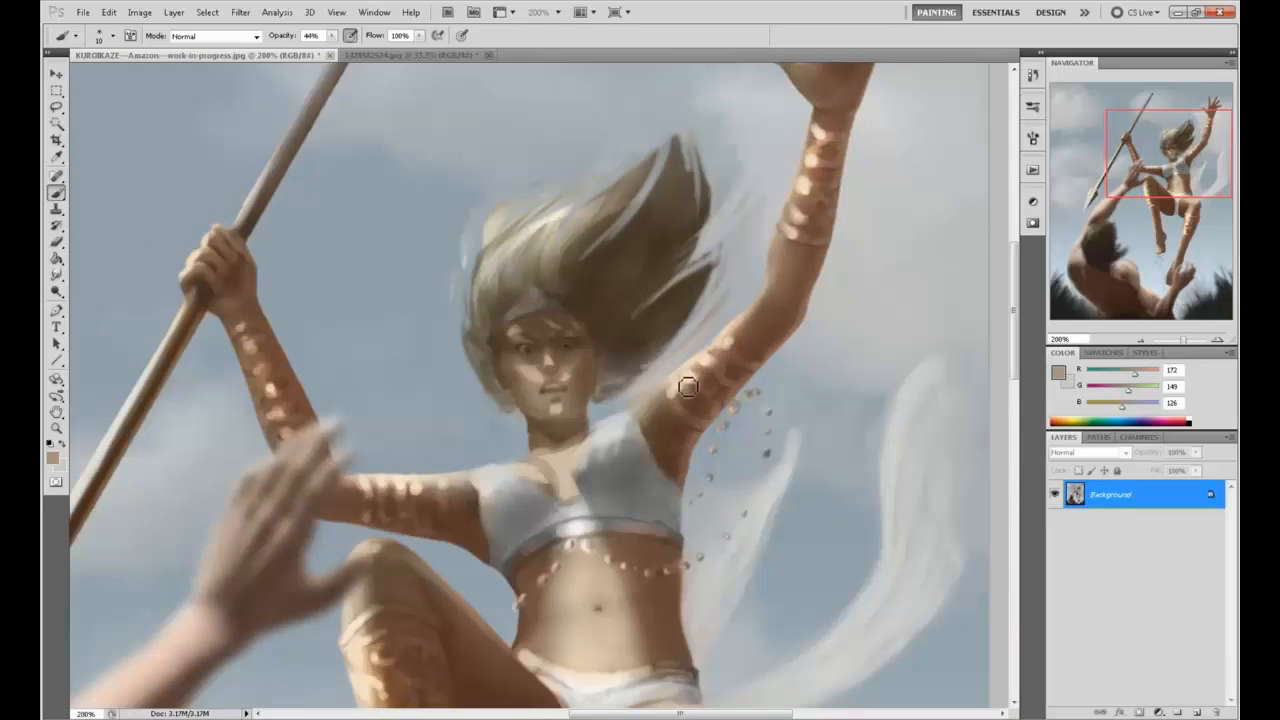
pyautogui.keyDown('alt'); pyautogui.click(535, 390); pyautogui.keyUp('alt')
pyautogui.press(']')
pyautogui.press(']')
pyautogui.press(']')
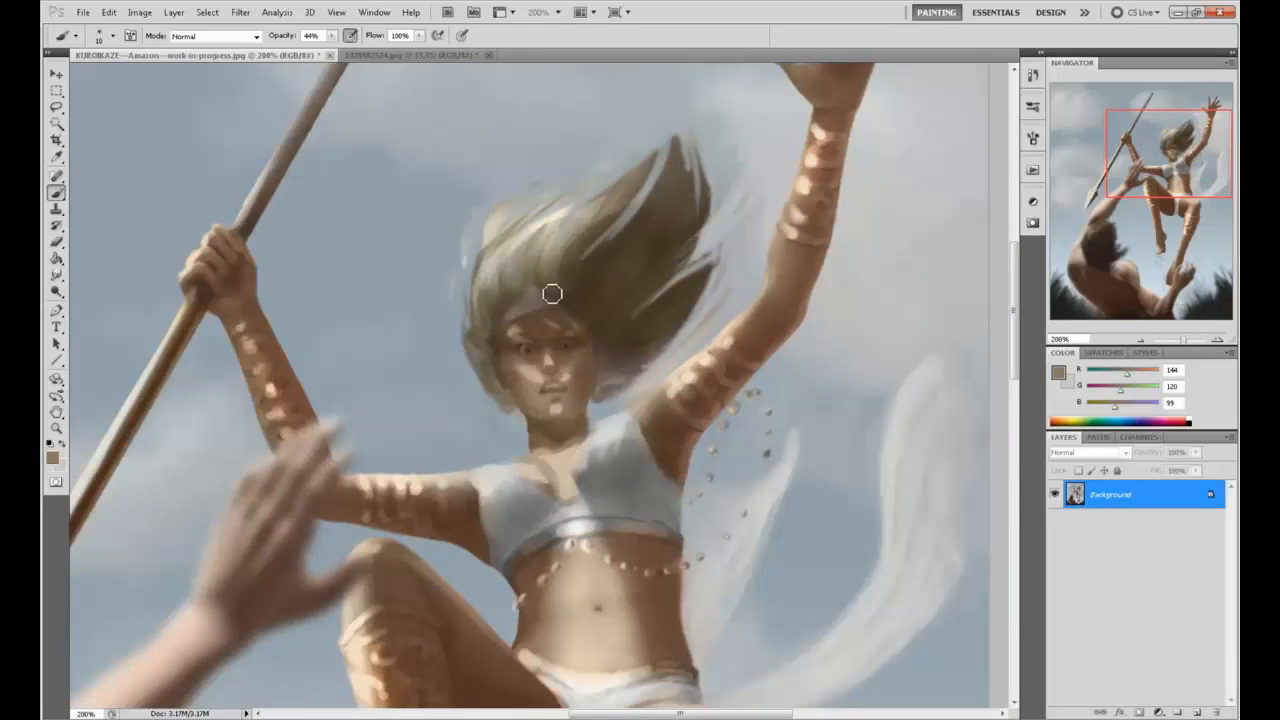
pyautogui.keyDown('alt'); pyautogui.click(566, 352); pyautogui.keyUp('alt')
pyautogui.keyDown('alt'); pyautogui.click(563, 338); pyautogui.keyUp('alt')
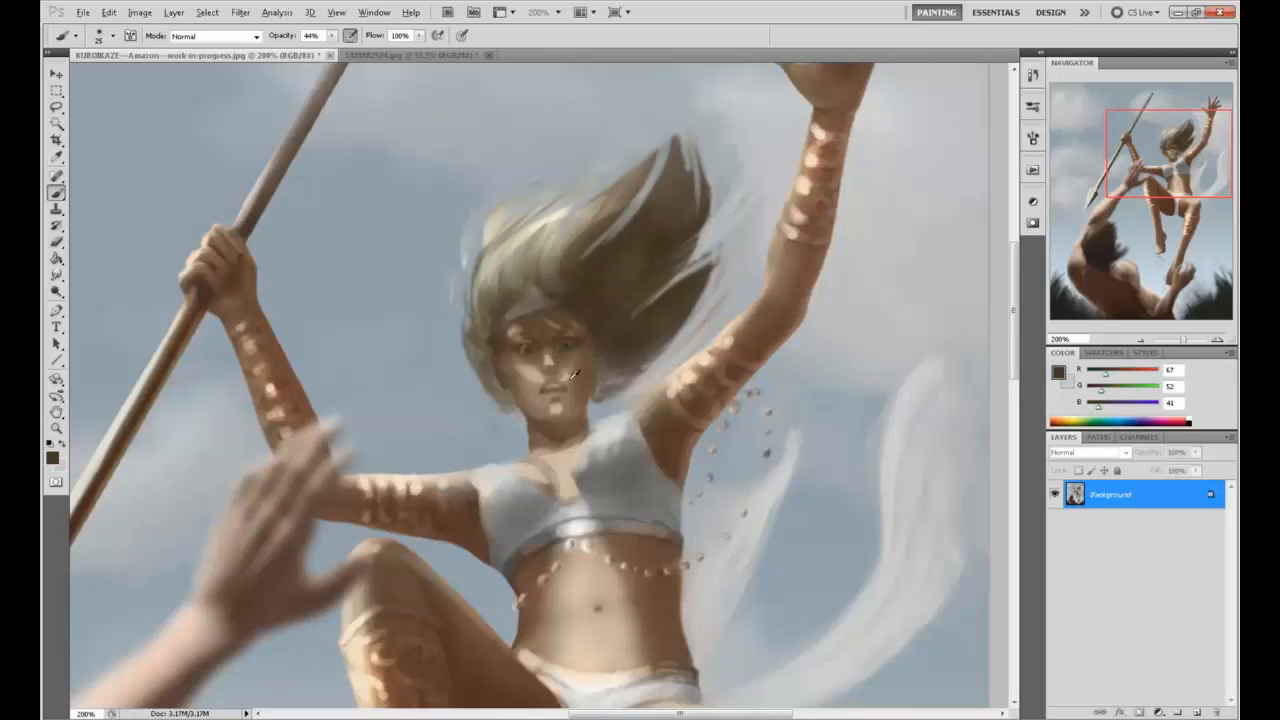
pyautogui.keyDown('alt'); pyautogui.click(574, 374); pyautogui.keyUp('alt')
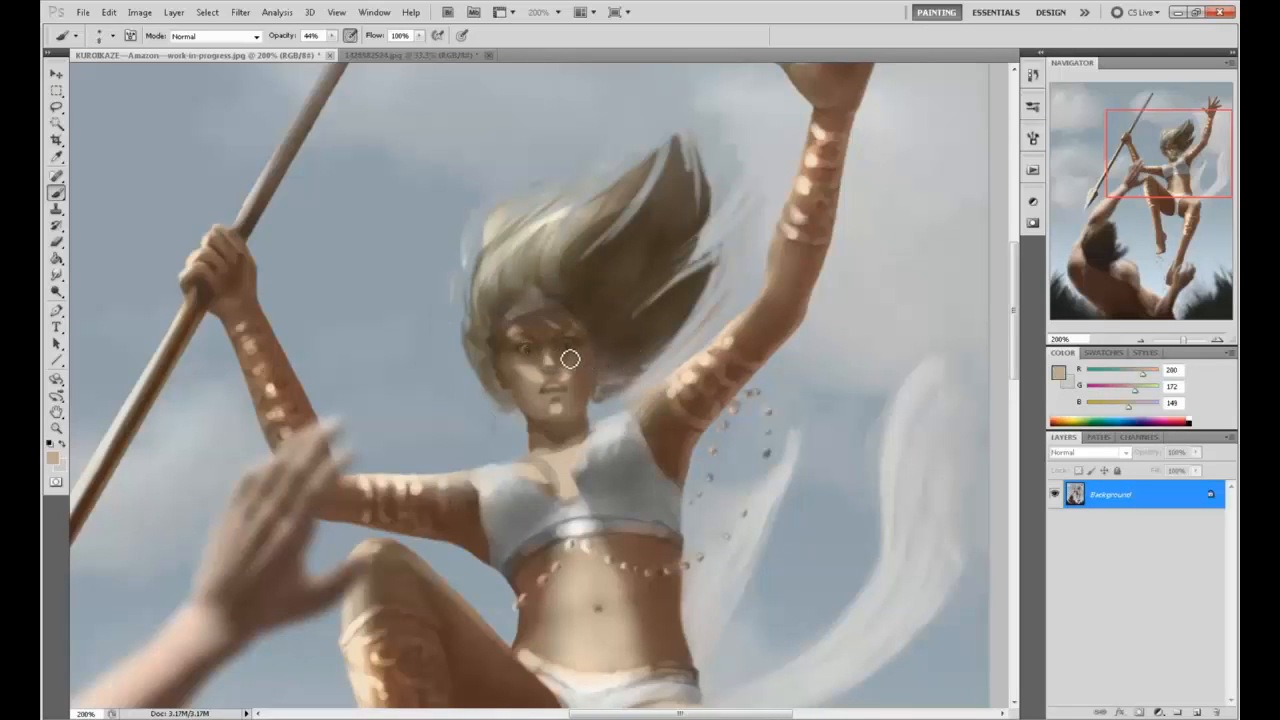
pyautogui.moveTo(570, 360); pyautogui.dragTo(586, 346)
pyautogui.press(']')
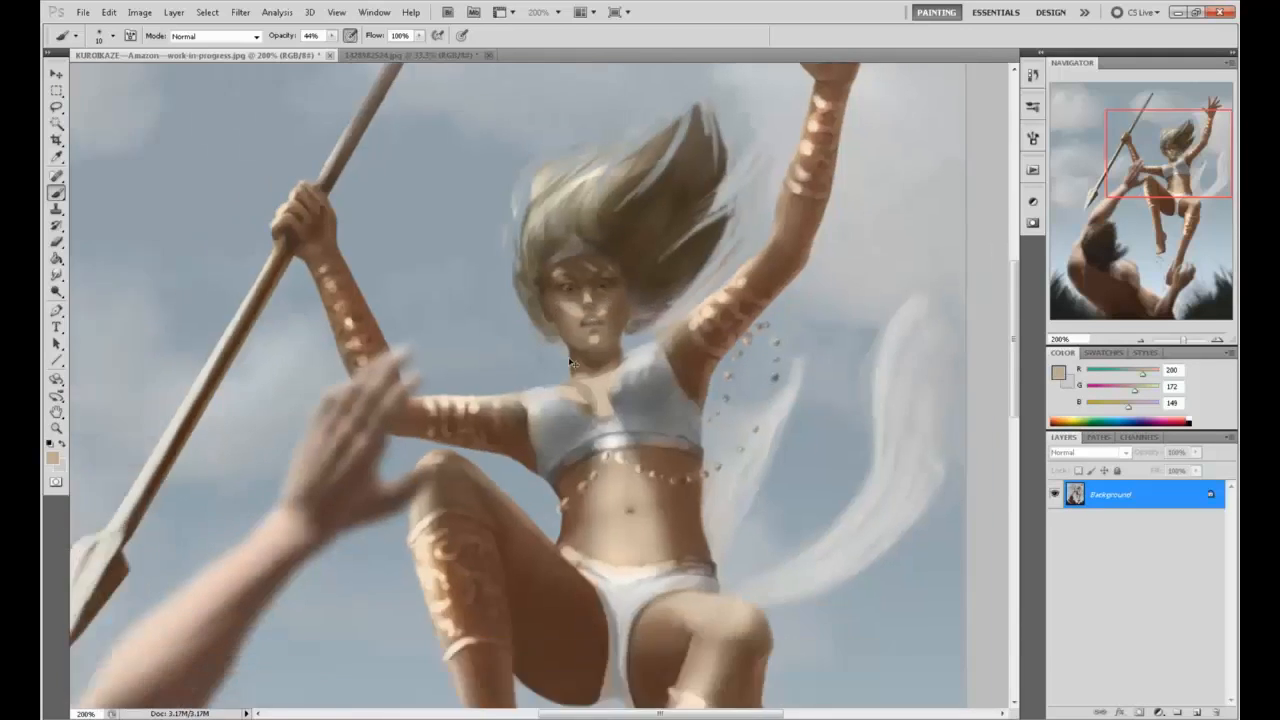
# Nudge the warrior's face around the eye with Liquify at brush size 22, and touch up the face with sampled skin tones
pyautogui.hotkey('ctrl', '0')
pyautogui.click(240, 12)
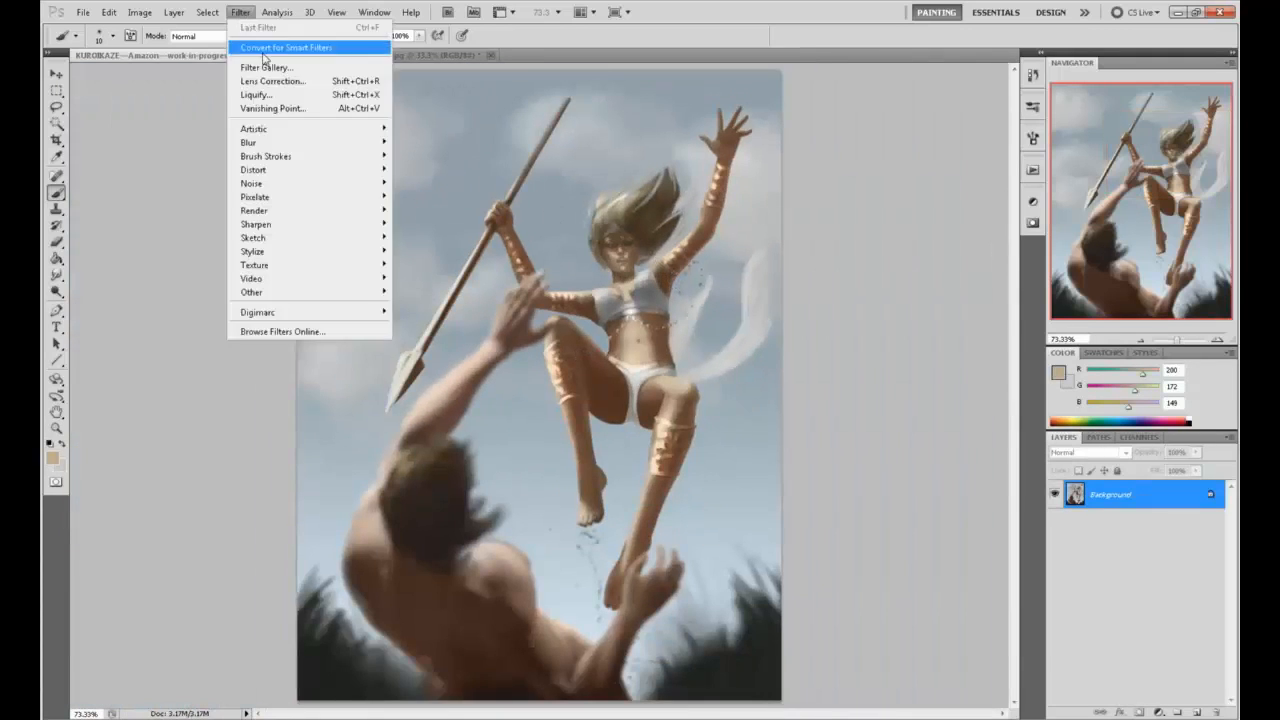
pyautogui.click(262, 96)
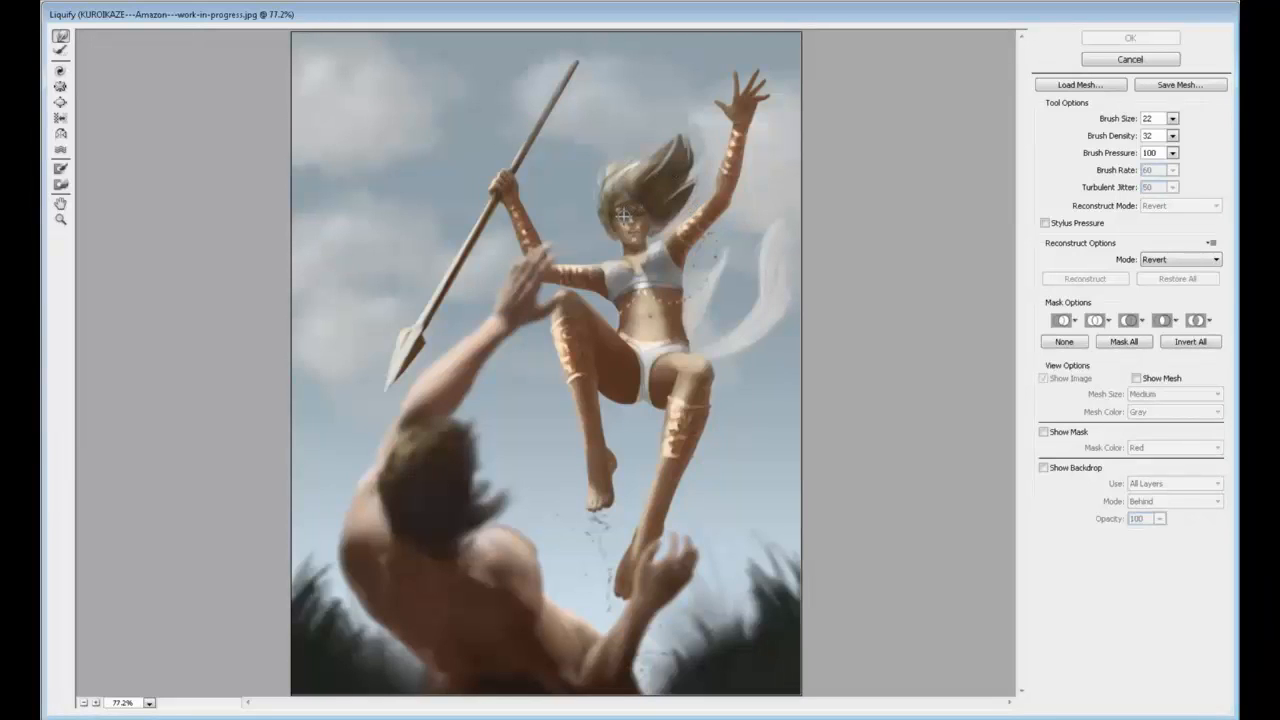
pyautogui.moveTo(622, 214)
pyautogui.mouseDown()
pyautogui.moveTo(663, 226)
pyautogui.moveTo(638, 216)
pyautogui.mouseUp()
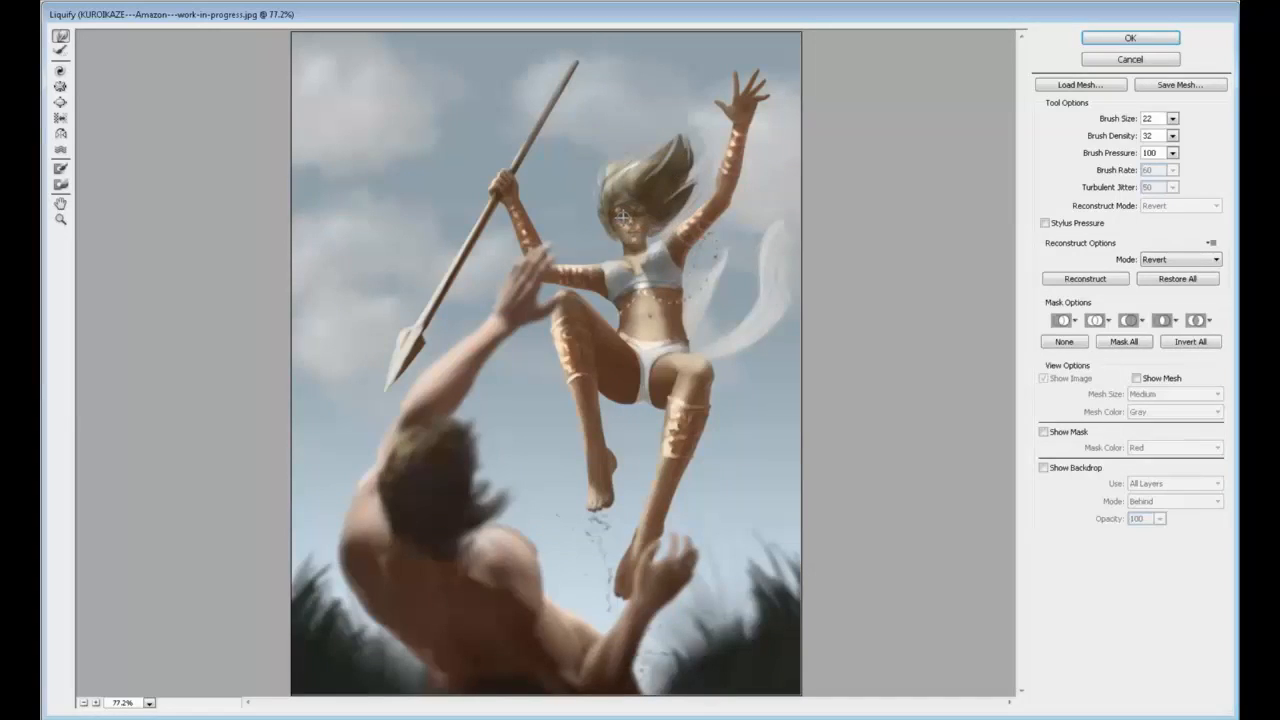
pyautogui.click(1108, 43)
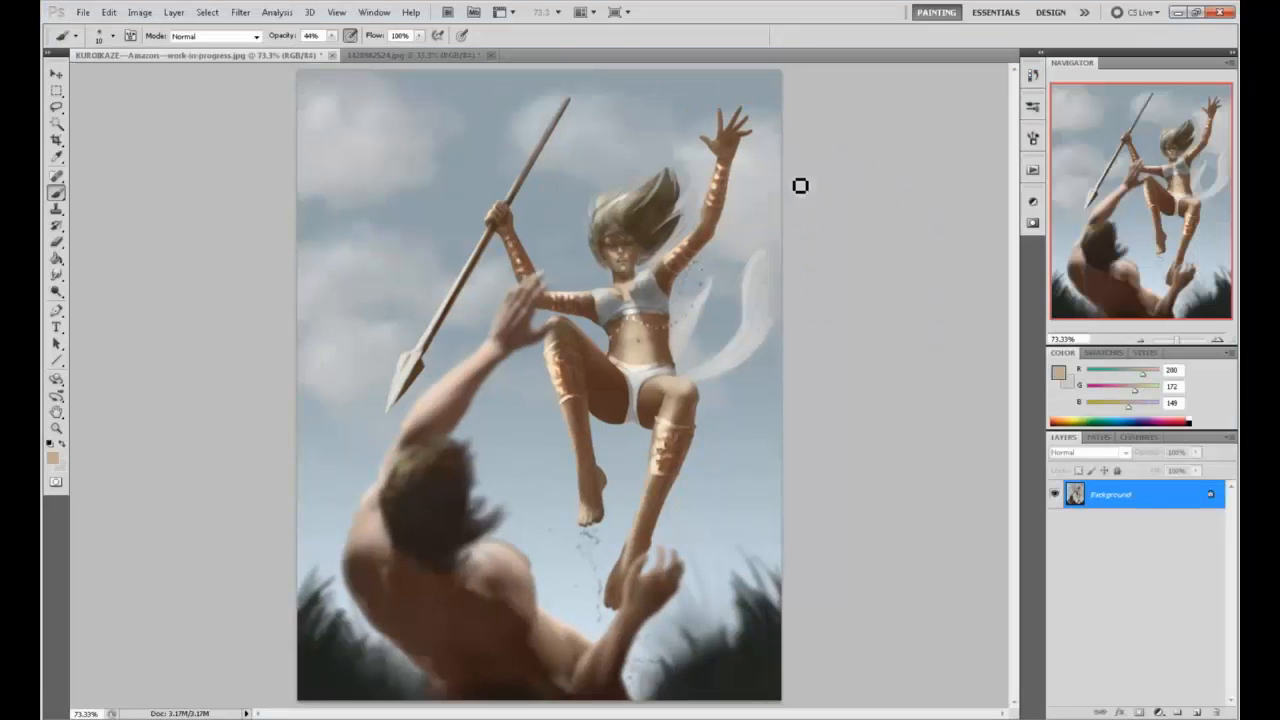
pyautogui.keyDown('alt'); pyautogui.click(620, 262); pyautogui.keyUp('alt')
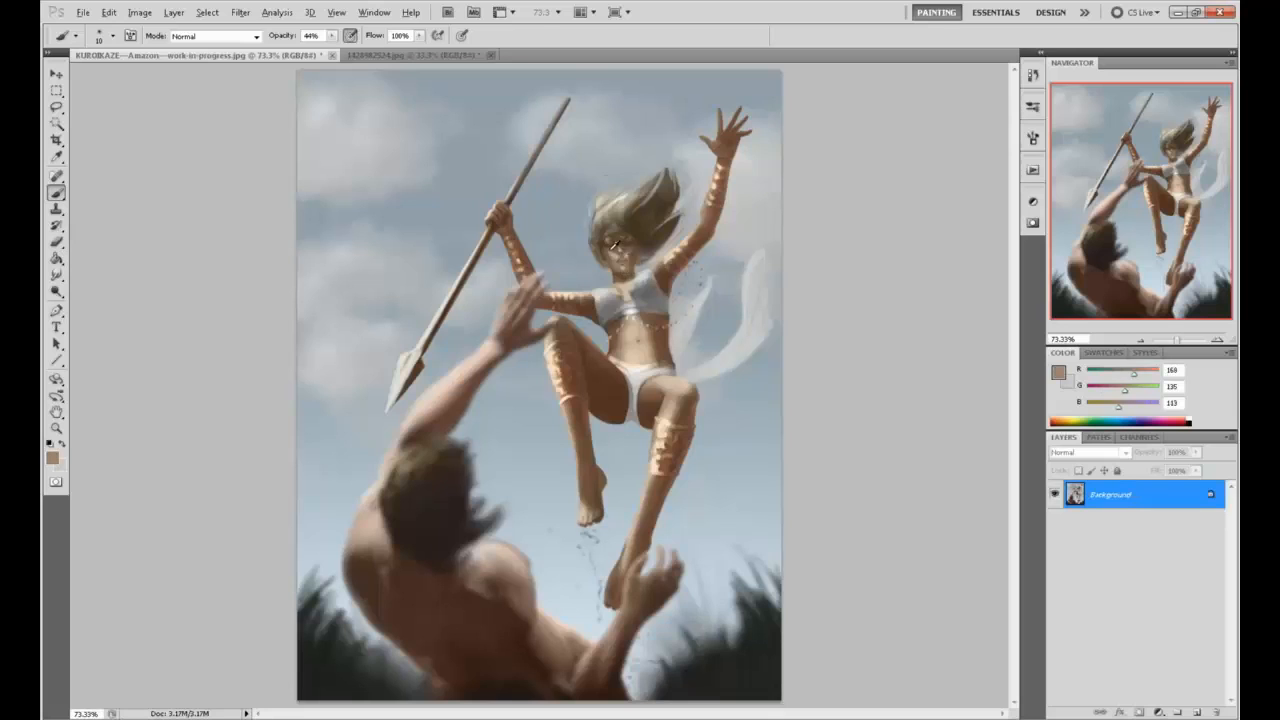
pyautogui.keyDown('alt'); pyautogui.click(632, 252); pyautogui.keyUp('alt')
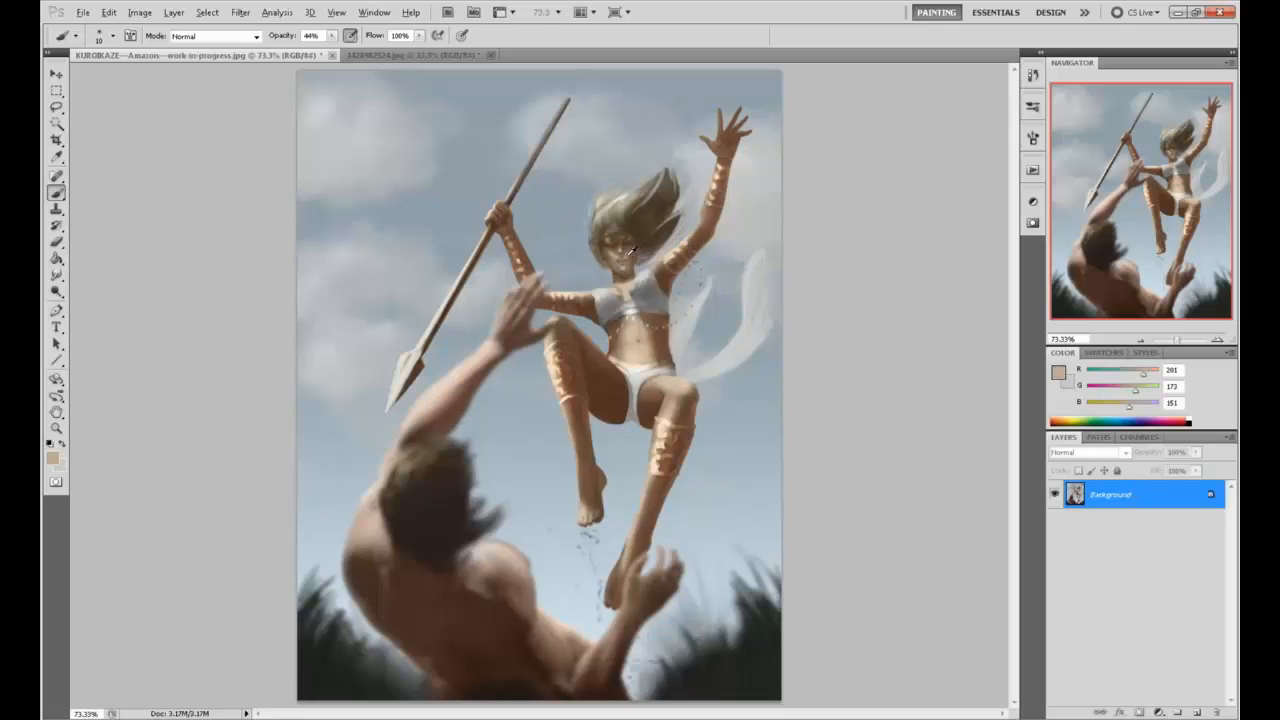
# Glaze sampled sky blue-grey over the warrior's head and hair with a soft 300 px brush at 35% opacity
pyautogui.press(']')
pyautogui.press(']')
pyautogui.press(']')
pyautogui.press(']')
pyautogui.press(']')
pyautogui.press(']')
pyautogui.keyDown('alt'); pyautogui.click(598, 274); pyautogui.keyUp('alt')
pyautogui.click(332, 36)
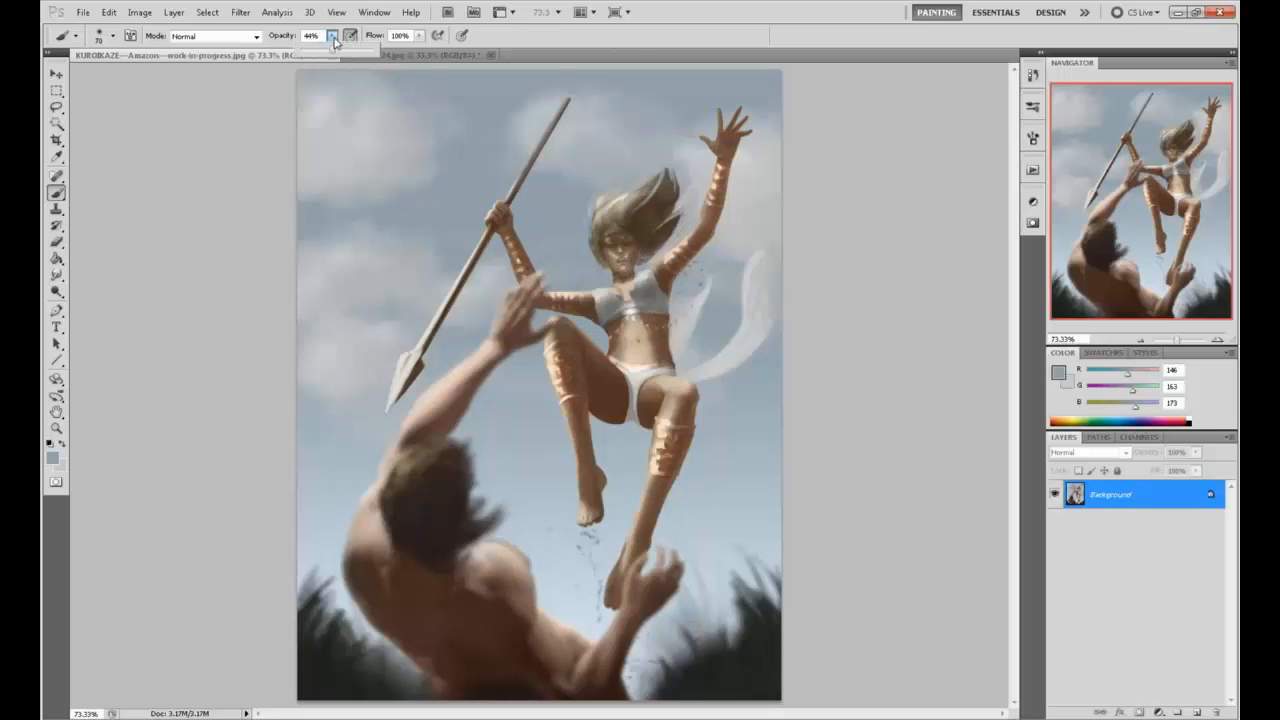
pyautogui.press(']')
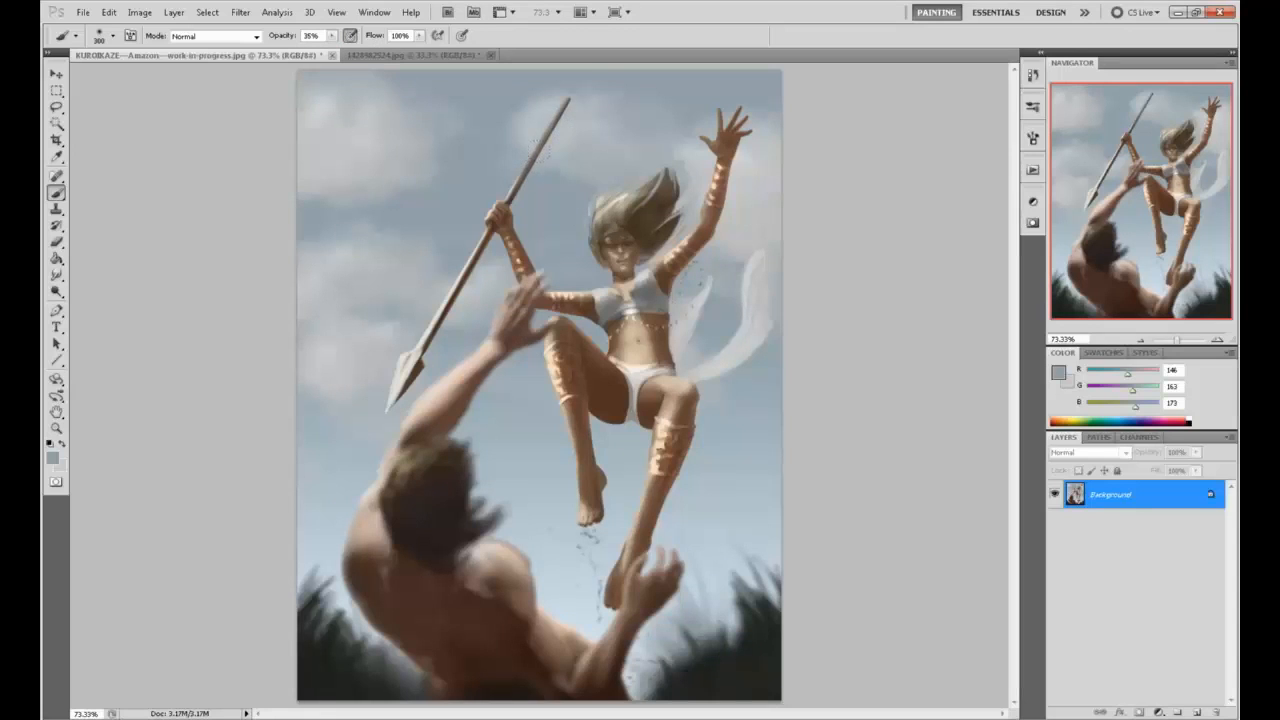
pyautogui.moveTo(602, 246)
pyautogui.mouseDown()
pyautogui.moveTo(670, 212)
pyautogui.moveTo(638, 218)
pyautogui.mouseUp()
pyautogui.hotkey('ctrl', 'z')
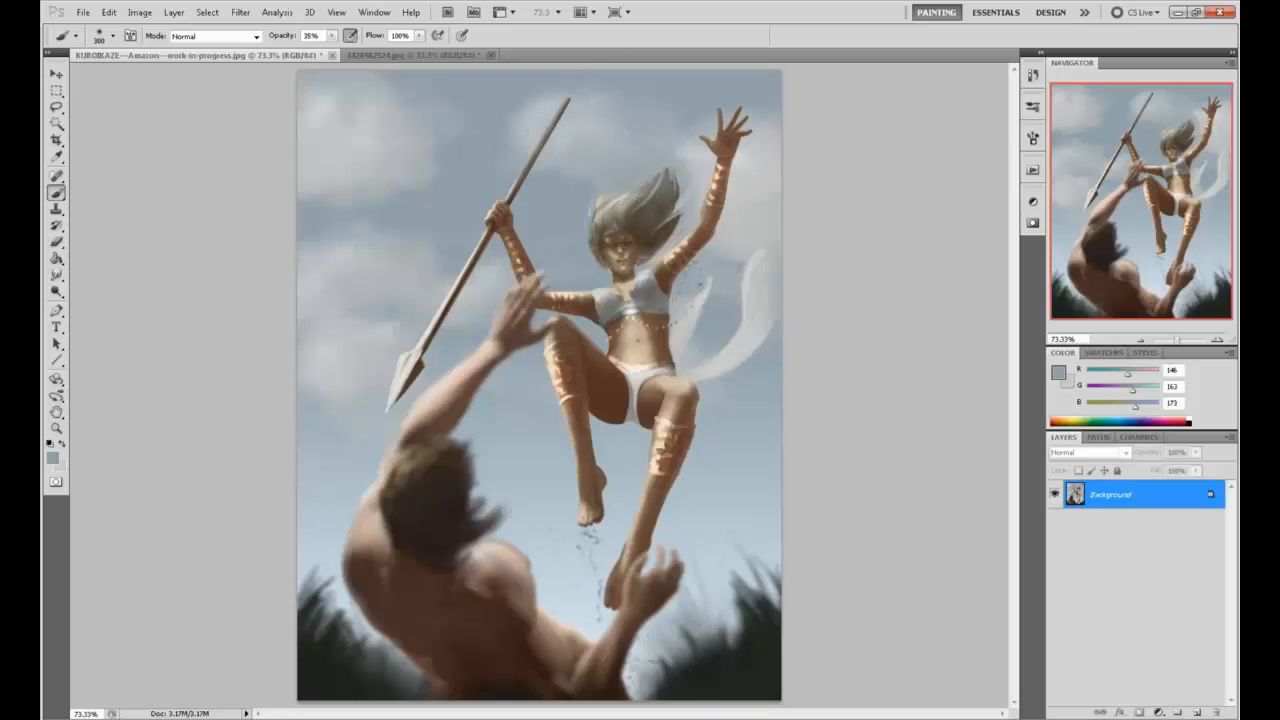
# Sample the sky and light cloud greys and paint a faint haze over the hand gripping the spear
pyautogui.keyDown('alt'); pyautogui.click(655, 174); pyautogui.keyUp('alt')
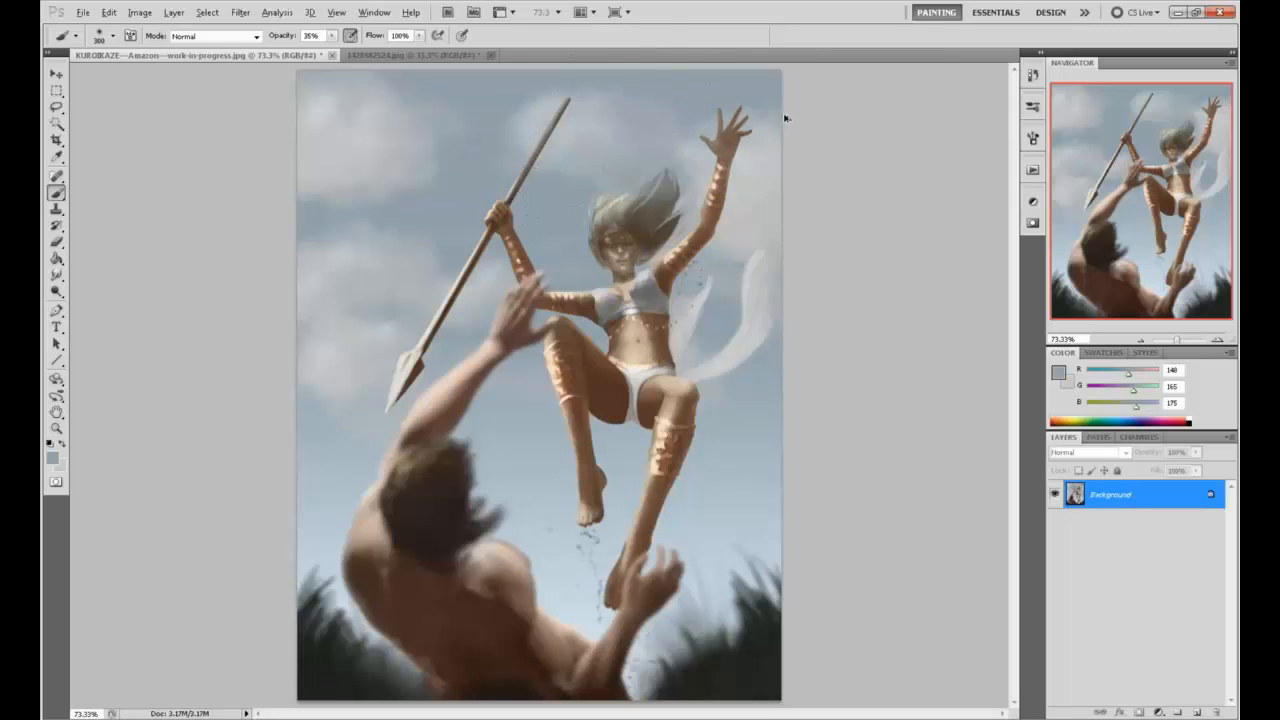
pyautogui.keyDown('alt'); pyautogui.click(767, 144); pyautogui.keyUp('alt')
pyautogui.moveTo(503, 208); pyautogui.dragTo(496, 226)
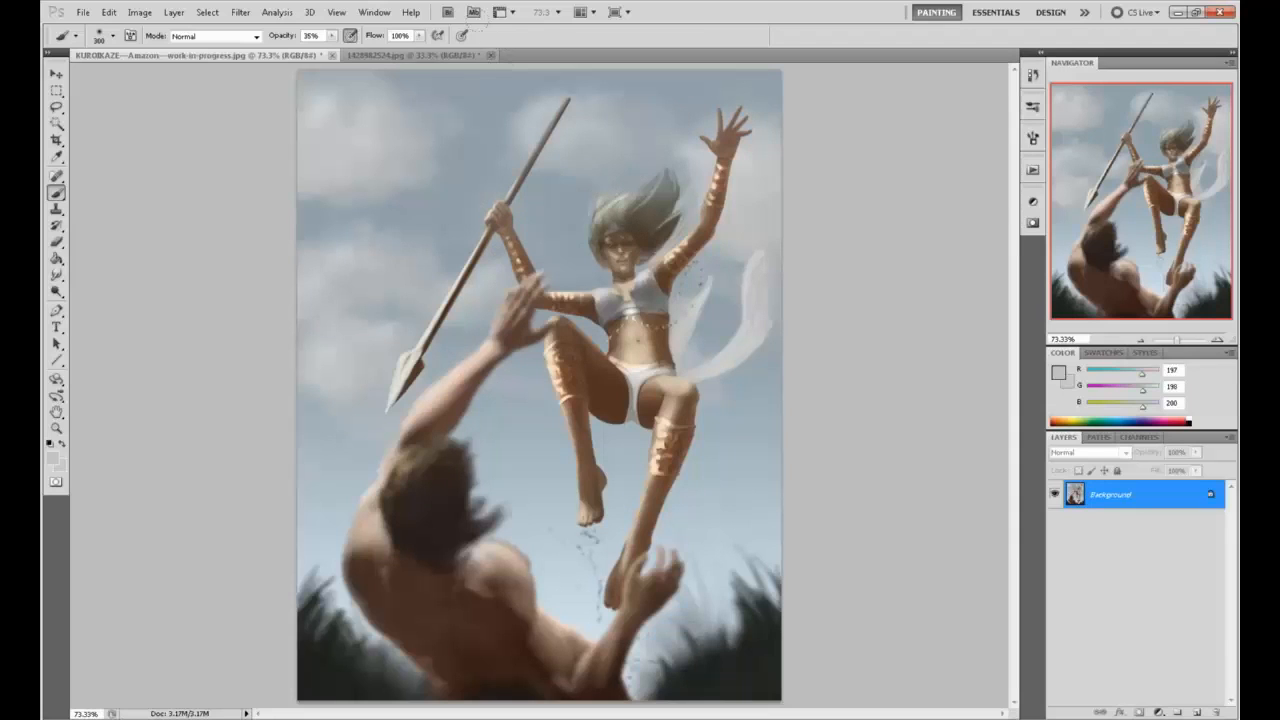
# Select the warrior's face, hair and upper torso with the Lasso tool and hide the selection outline
pyautogui.press('l')
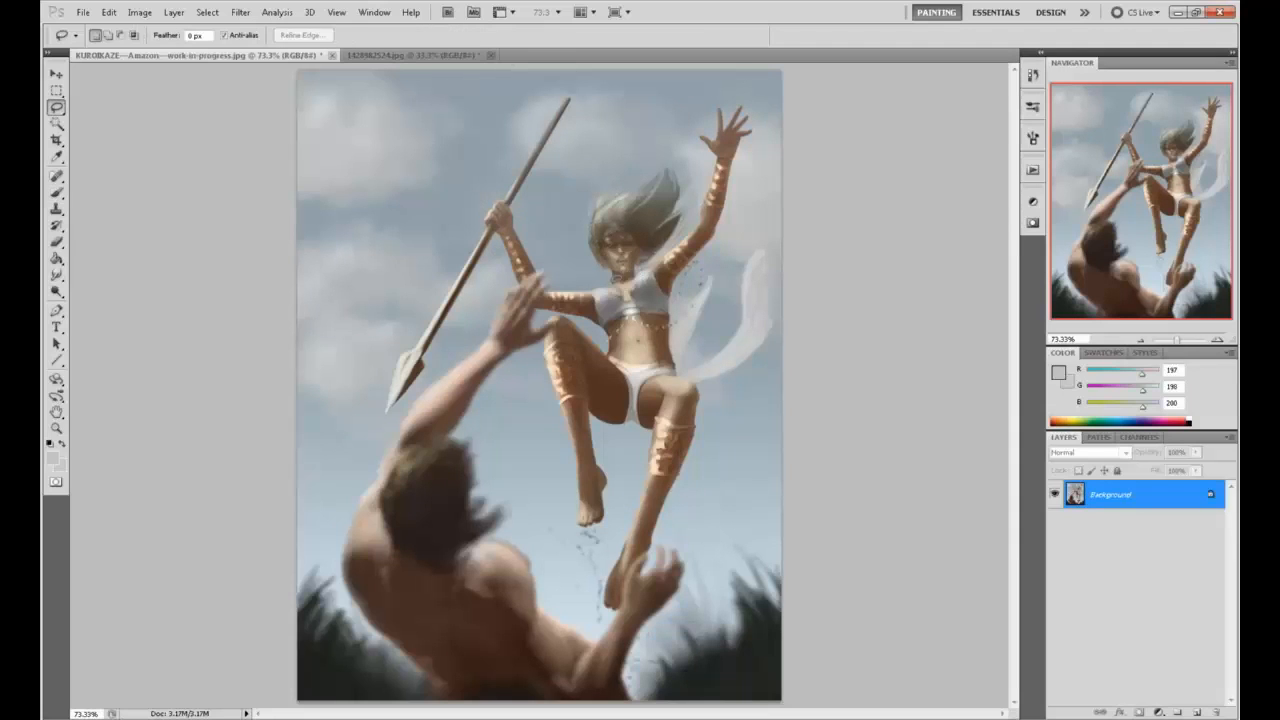
pyautogui.moveTo(607, 256); pyautogui.dragTo(613, 280)
pyautogui.click(622, 284)
pyautogui.moveTo(598, 212); pyautogui.dragTo(625, 284)
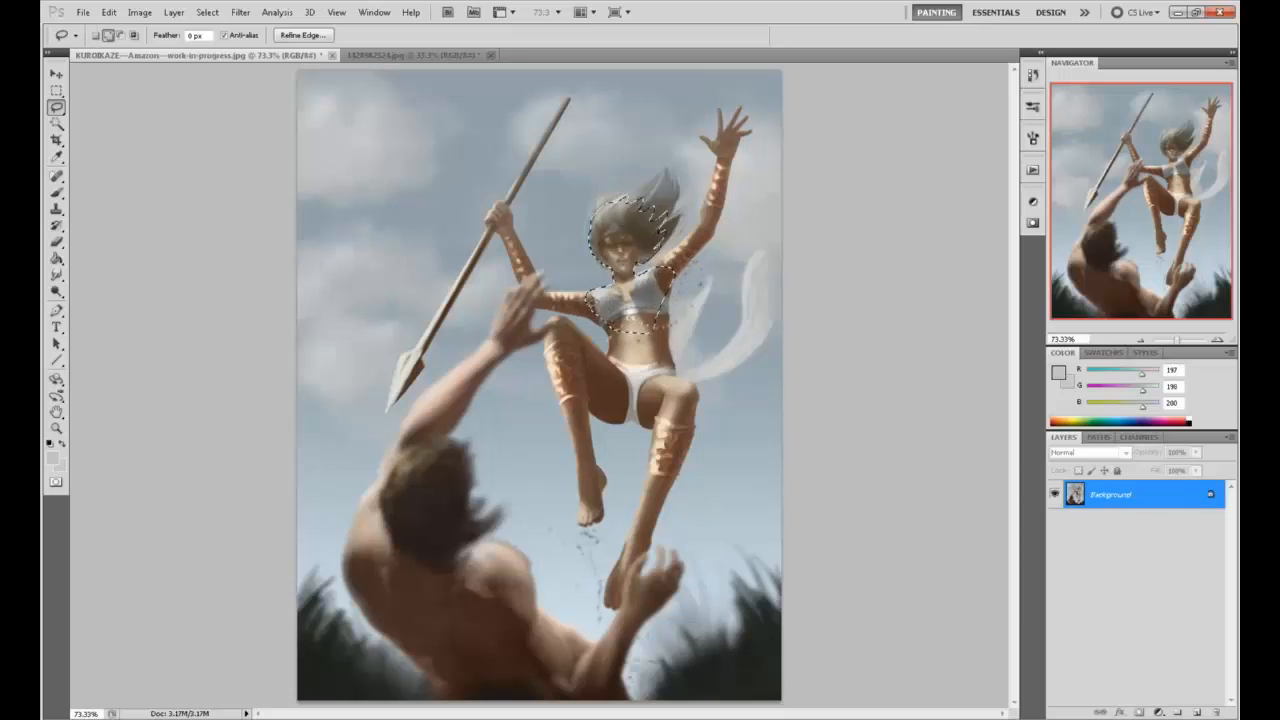
pyautogui.moveTo(679, 280)
pyautogui.mouseDown()
pyautogui.moveTo(657, 338)
pyautogui.moveTo(648, 292)
pyautogui.moveTo(675, 326)
pyautogui.moveTo(690, 285)
pyautogui.mouseUp()
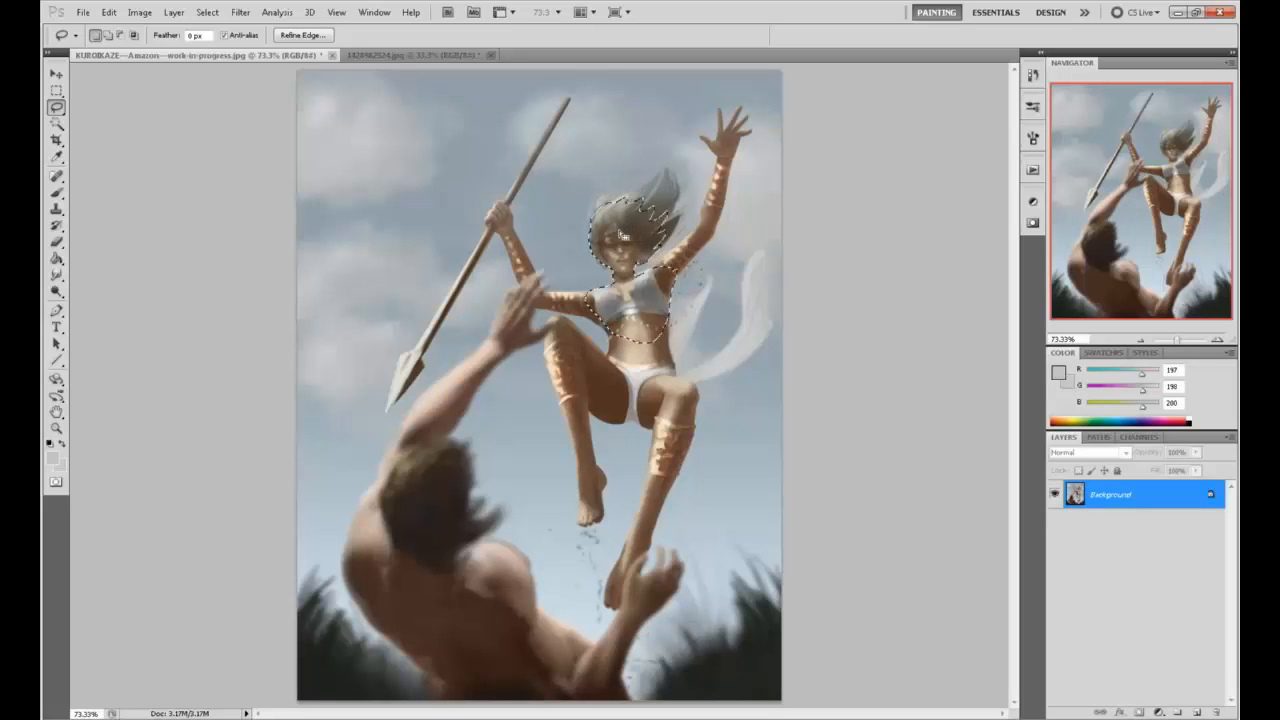
pyautogui.hotkey('ctrl', 'h')
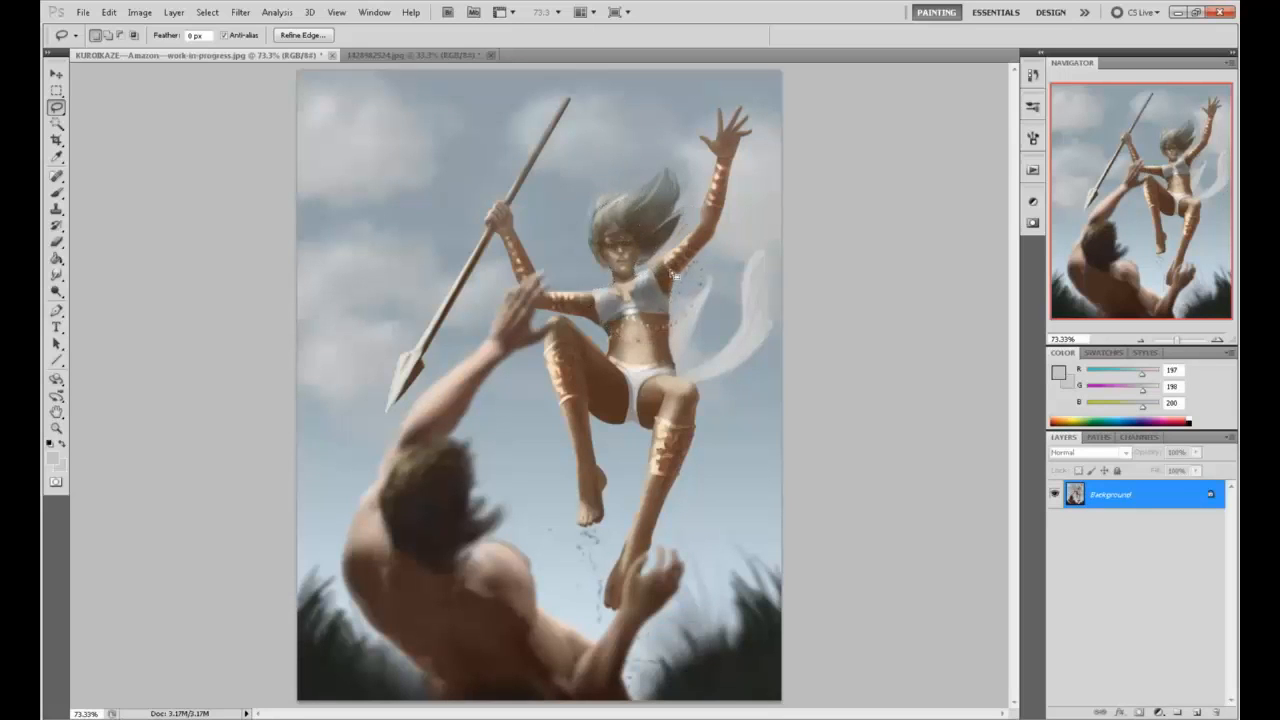
# Sample the warrior's skin and the sky behind her, and set the brush's foreground colour to dark violet #2f2b3c
pyautogui.press('b')
pyautogui.keyDown('alt'); pyautogui.click(667, 279); pyautogui.keyUp('alt')
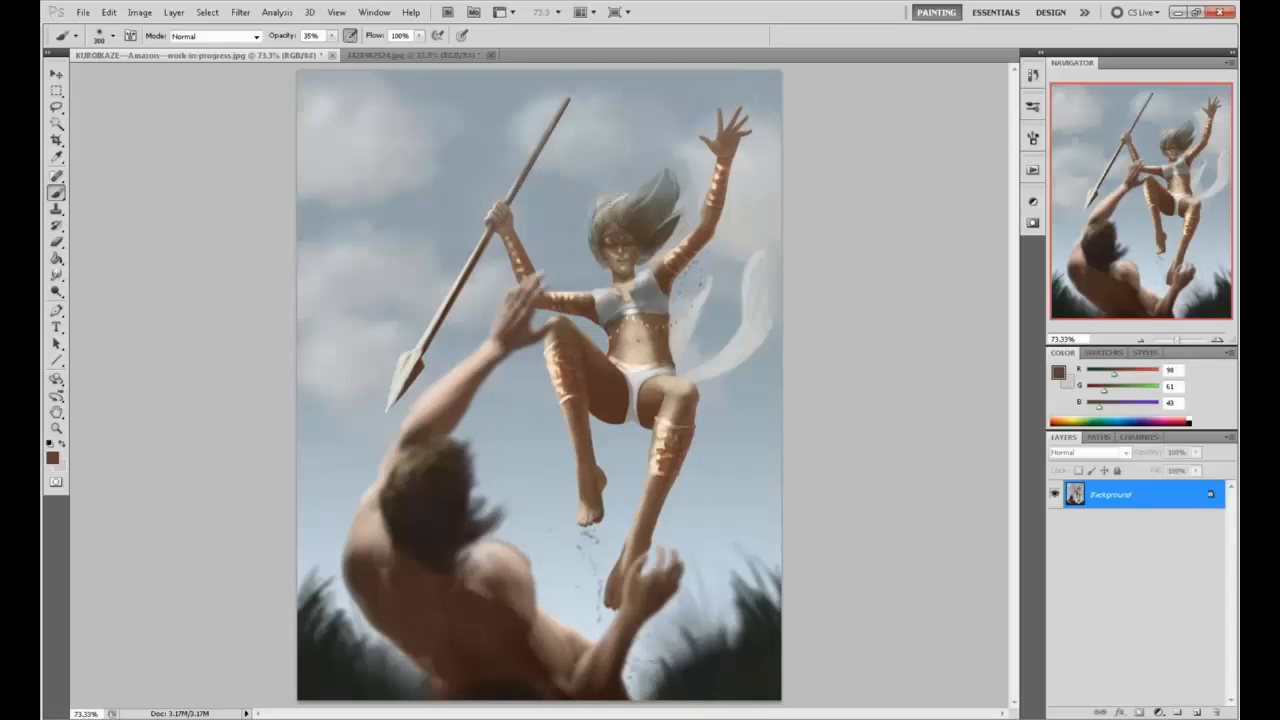
pyautogui.keyDown('alt'); pyautogui.click(720, 296); pyautogui.keyUp('alt')
pyautogui.click(1058, 372)
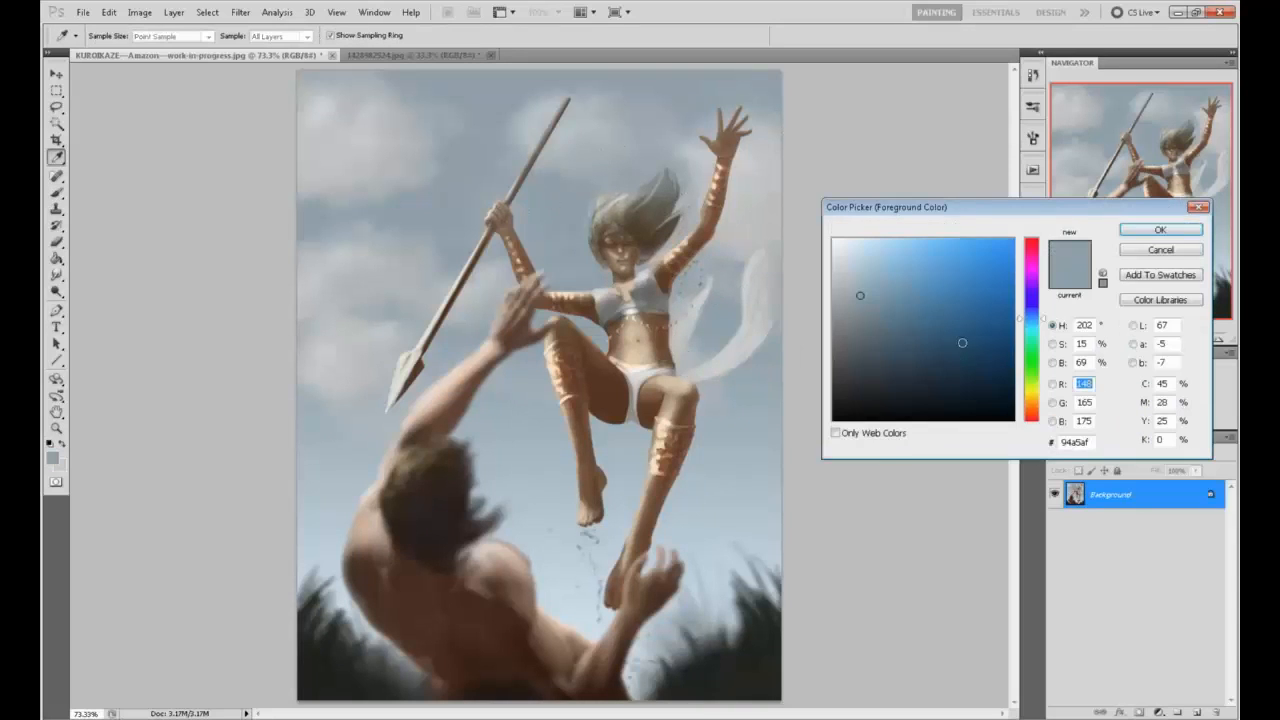
pyautogui.moveTo(900, 360); pyautogui.dragTo(883, 377)
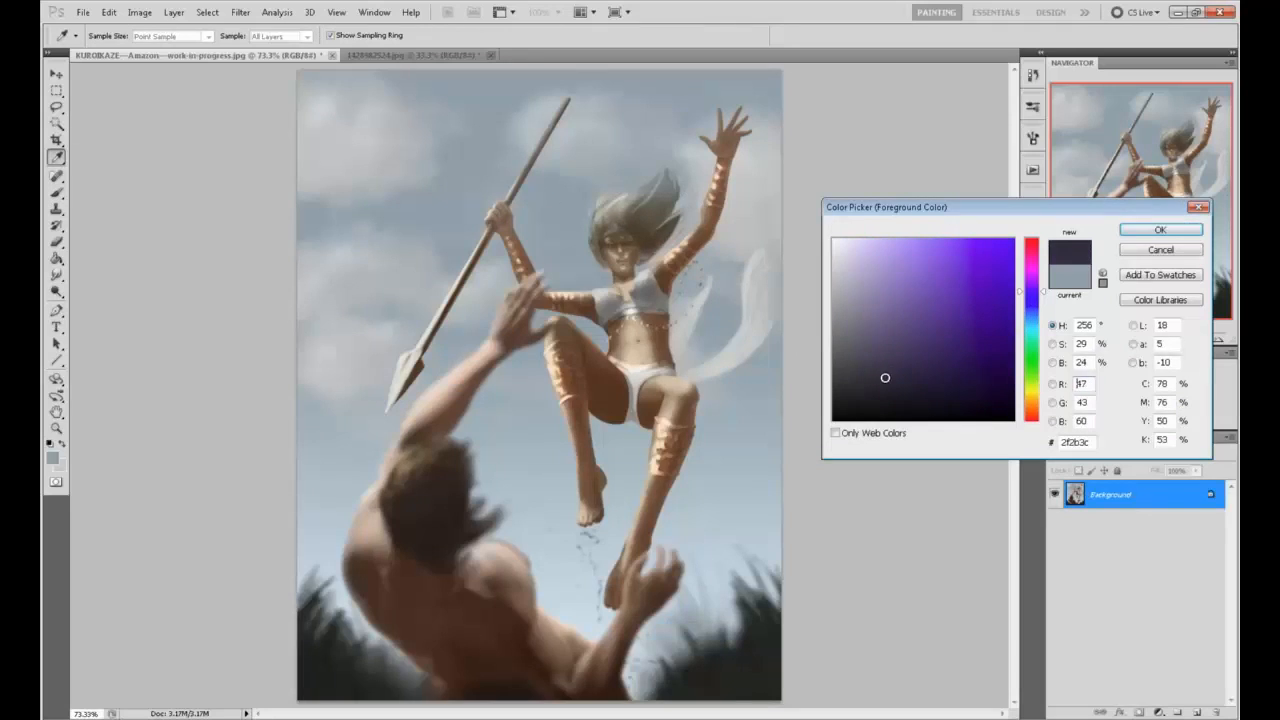
pyautogui.click(1160, 229)
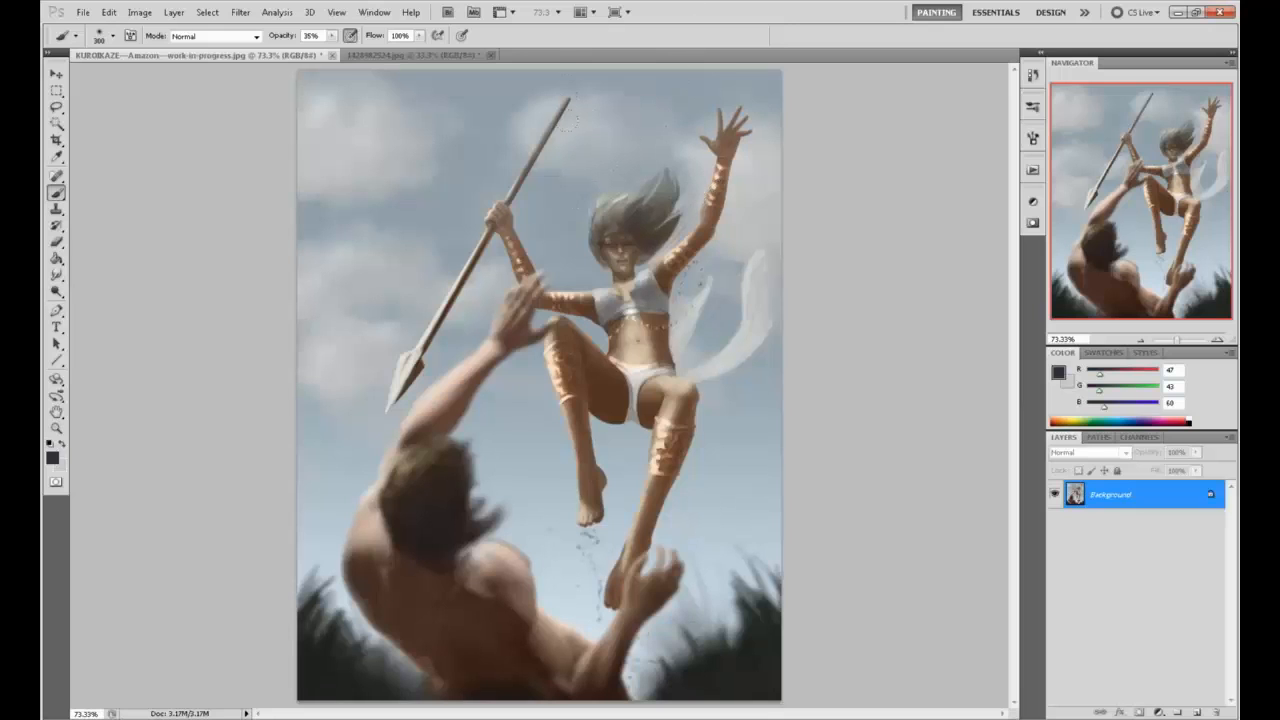
# Sample a light skin tone from the warrior's raised arm near the shoulder and undo the last brush strokes
pyautogui.keyDown('alt'); pyautogui.click(672, 262); pyautogui.keyUp('alt')
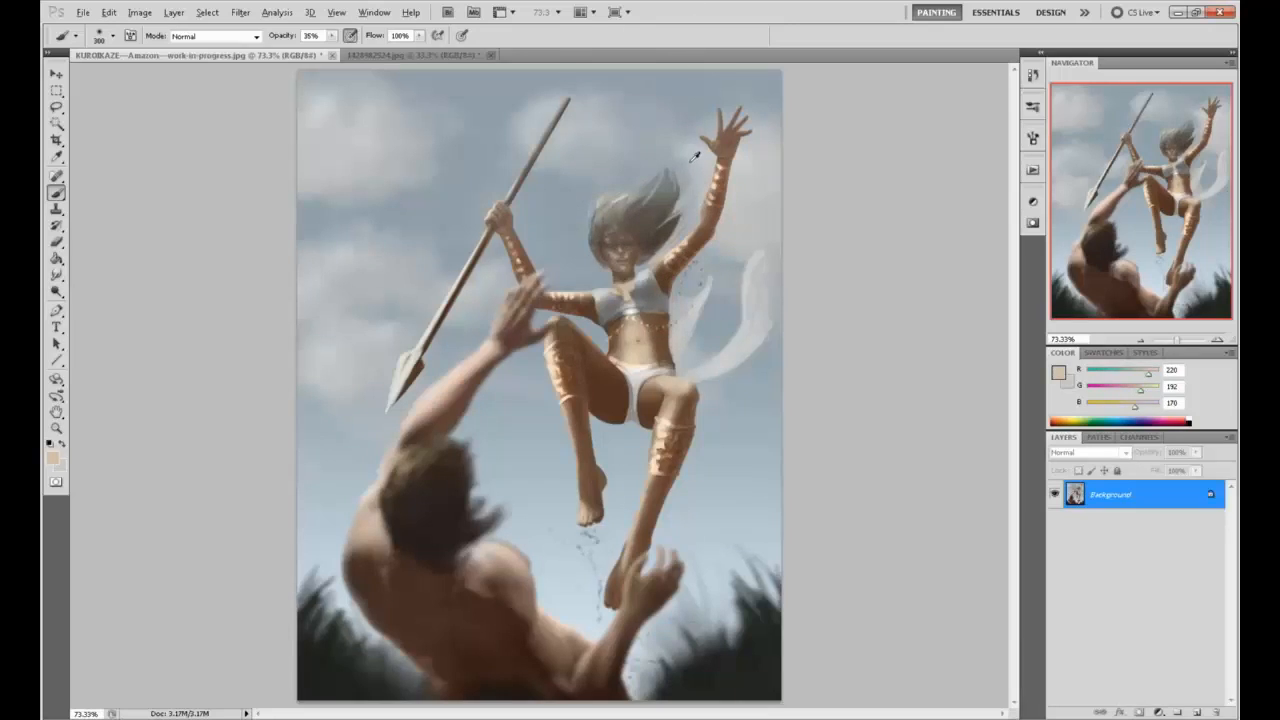
pyautogui.hotkey('ctrl', 'alt', 'z')
pyautogui.hotkey('ctrl', 'alt', 'z')
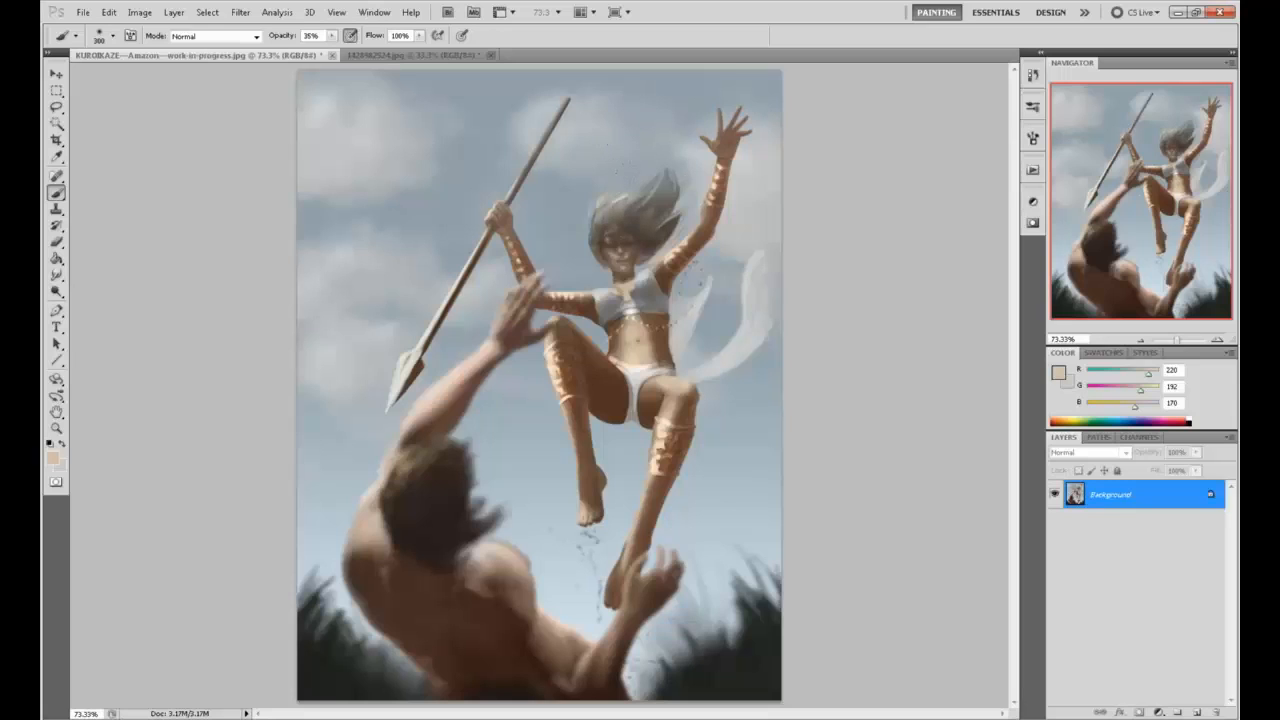
pyautogui.press('alt')
pyautogui.hotkey('ctrl', 'alt', 'z')
pyautogui.hotkey('ctrl', 'alt', 'z')
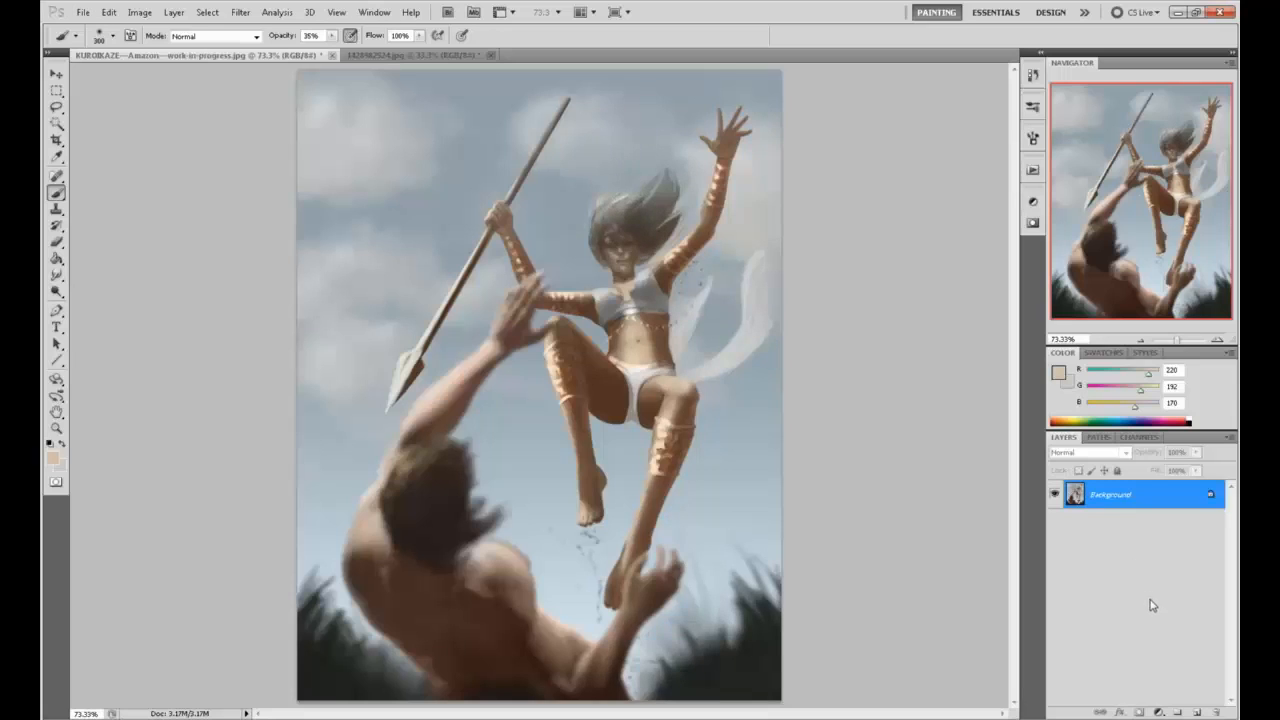
# Add a new layer and set the brush's foreground colour to dark reddish brown #593c3c
pyautogui.click(1195, 711)
pyautogui.click(1059, 373)
pyautogui.click(717, 299)
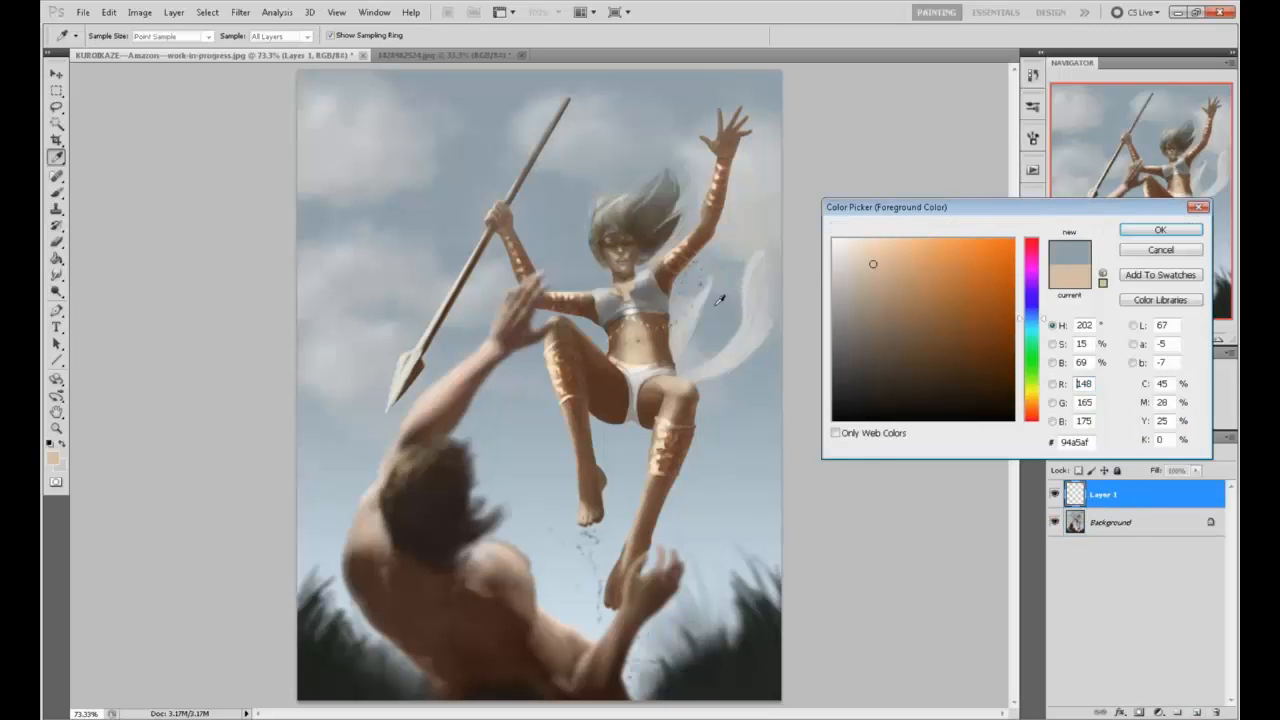
pyautogui.moveTo(1033, 328); pyautogui.dragTo(1048, 437)
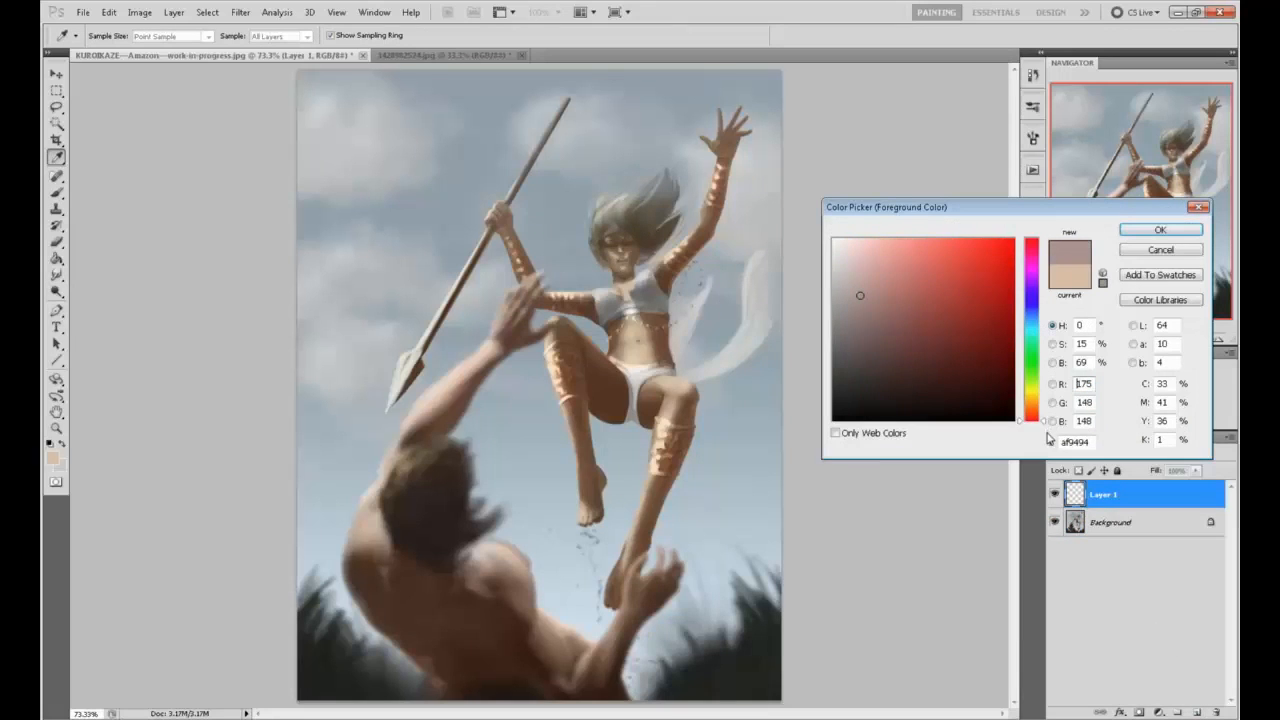
pyautogui.moveTo(955, 354)
pyautogui.mouseDown()
pyautogui.moveTo(871, 363)
pyautogui.moveTo(909, 357)
pyautogui.moveTo(891, 357)
pyautogui.mouseUp()
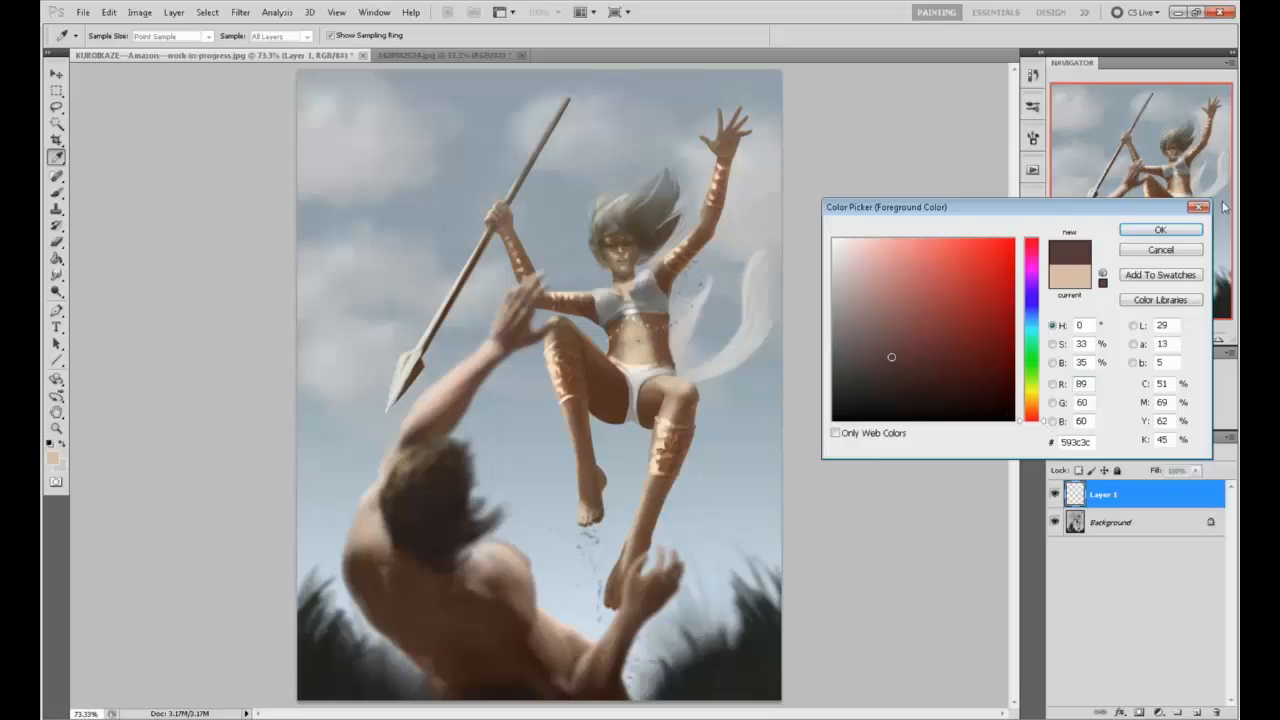
pyautogui.click(1160, 229)
pyautogui.press('b')
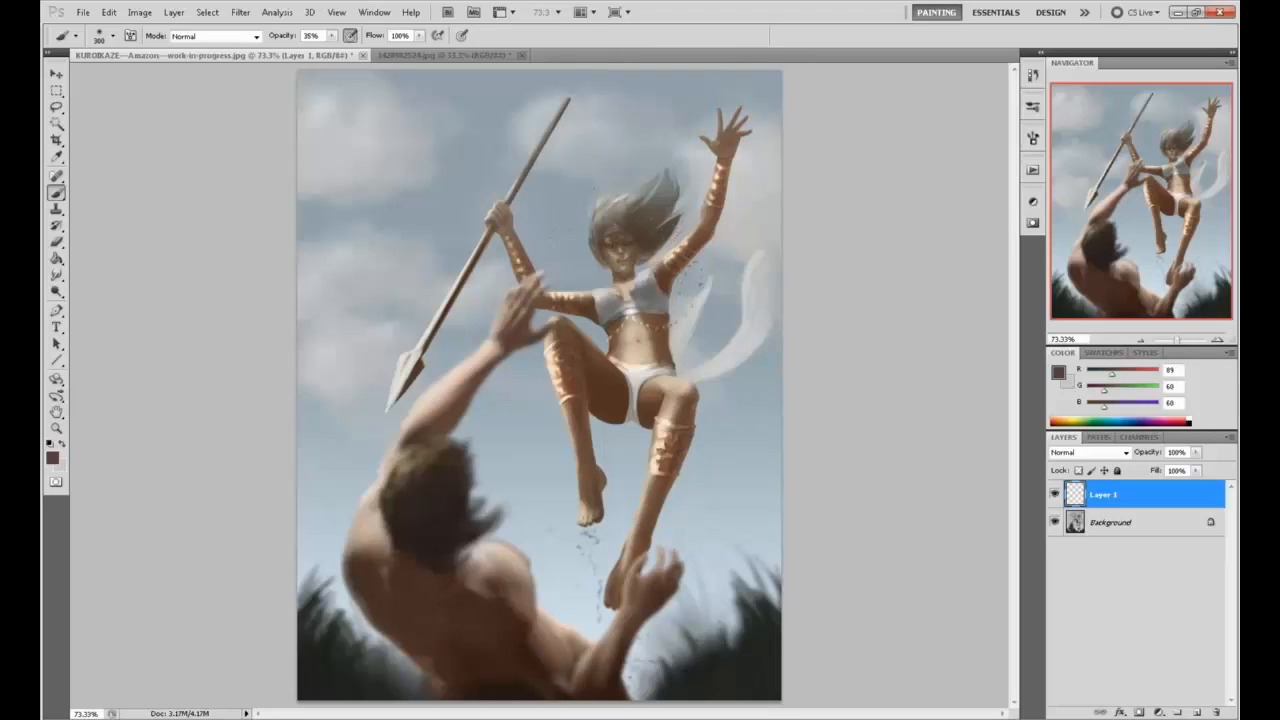
# Clear the selection and paint the warrior's neck and upper chest with sampled tones, using a 60 px brush at 35% opacity
pyautogui.press('m')
pyautogui.rightClick(620, 309)
pyautogui.click(654, 332)
pyautogui.press('b')
pyautogui.keyDown('alt'); pyautogui.click(626, 279); pyautogui.keyUp('alt')
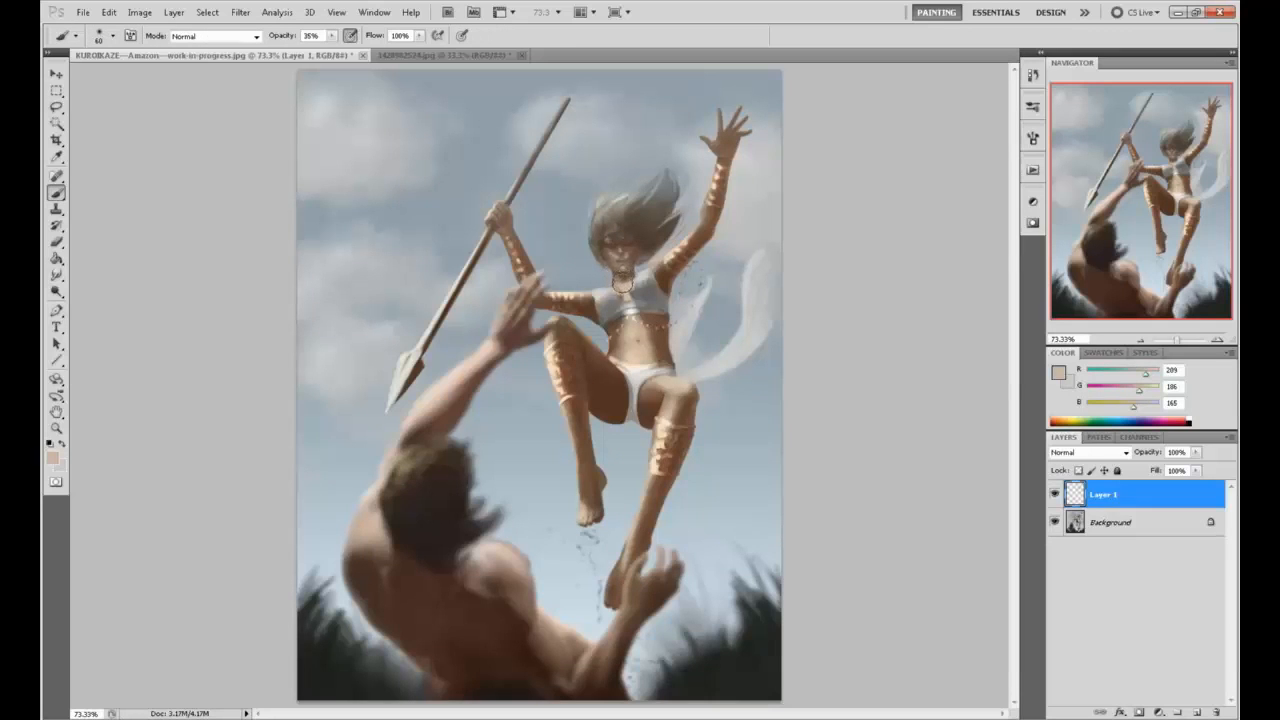
pyautogui.keyDown('alt'); pyautogui.click(581, 290); pyautogui.keyUp('alt')
pyautogui.moveTo(622, 288)
pyautogui.mouseDown()
pyautogui.moveTo(626, 298)
pyautogui.moveTo(621, 284)
pyautogui.mouseUp()
pyautogui.keyDown('alt'); pyautogui.click(622, 300); pyautogui.keyUp('alt')
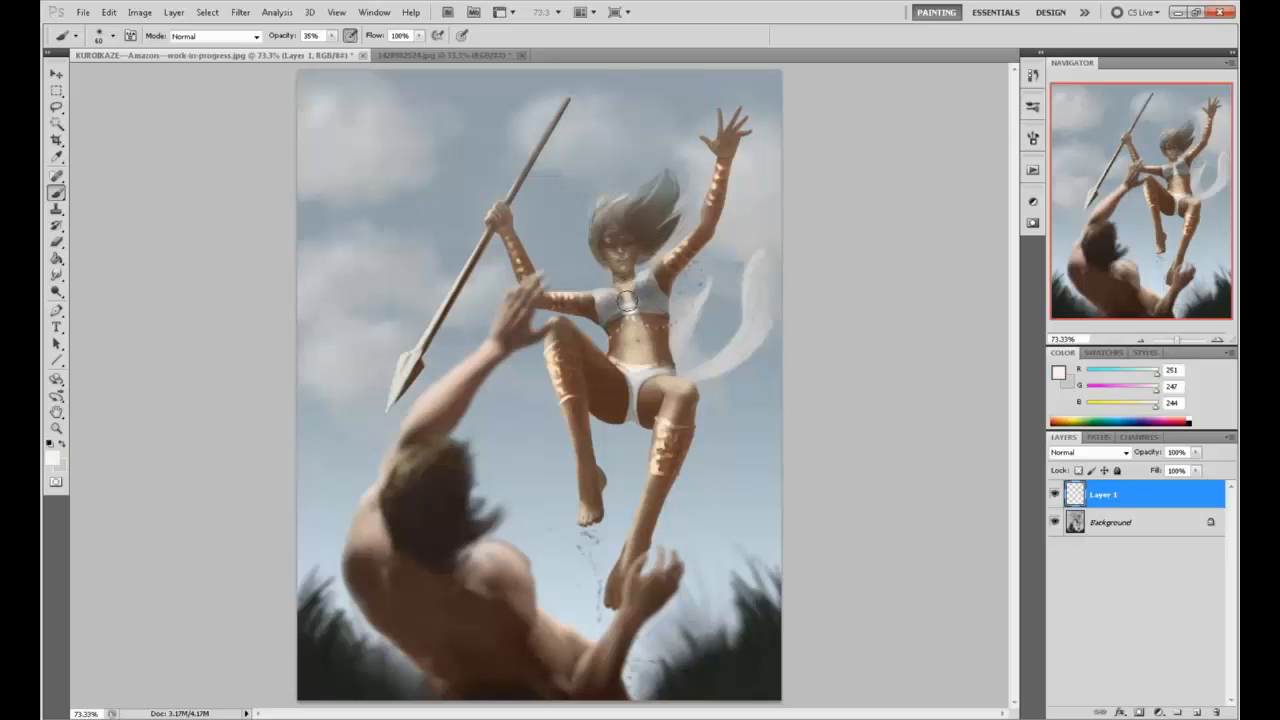
pyautogui.moveTo(621, 283); pyautogui.dragTo(625, 294)
pyautogui.keyDown('alt'); pyautogui.click(622, 284); pyautogui.keyUp('alt')
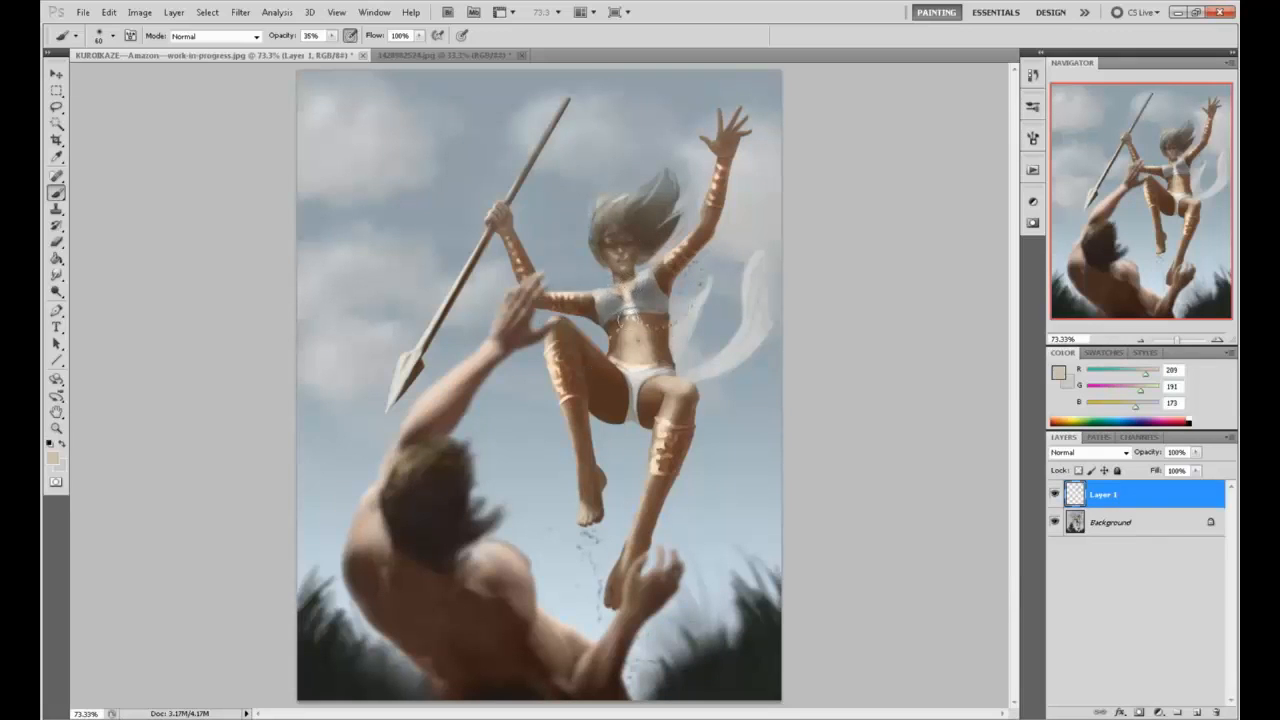
# Model the warrior's abdomen and navel with sampled light and dark skin tones, using 60 px and 20 px brushes at 35% opacity
pyautogui.keyDown('alt'); pyautogui.click(636, 360); pyautogui.keyUp('alt')
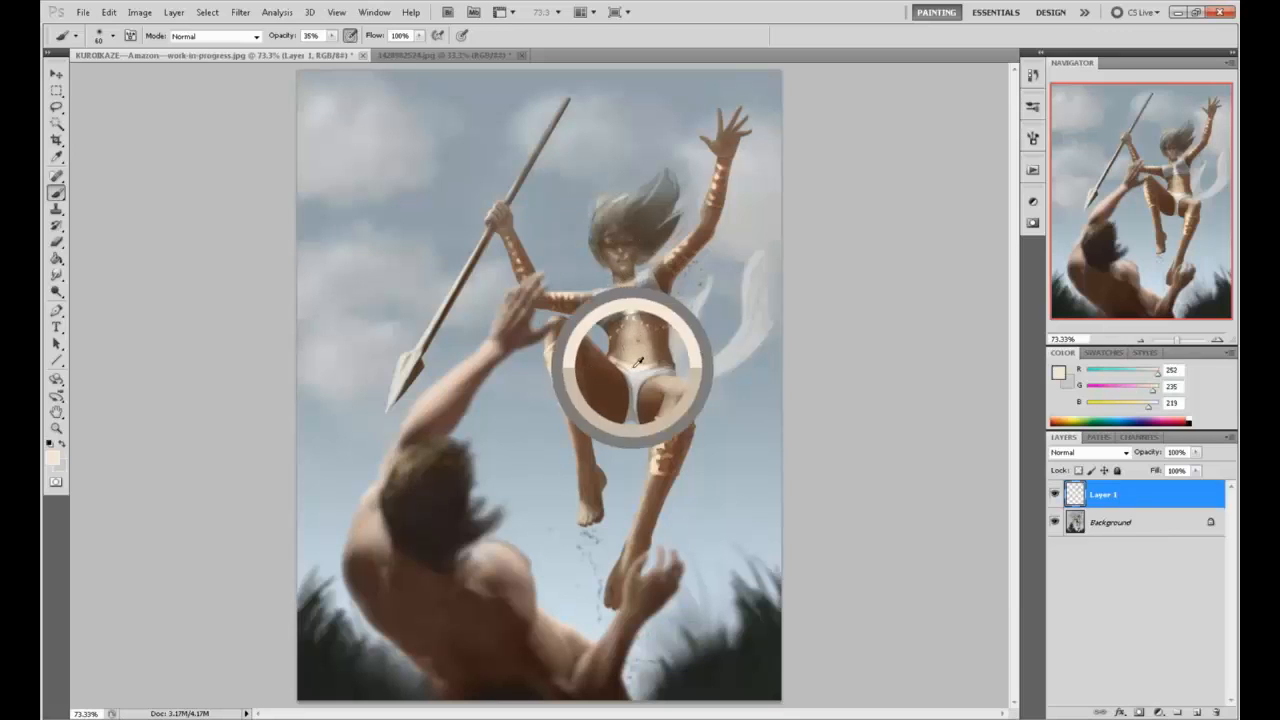
pyautogui.keyDown('alt'); pyautogui.click(635, 337); pyautogui.keyUp('alt')
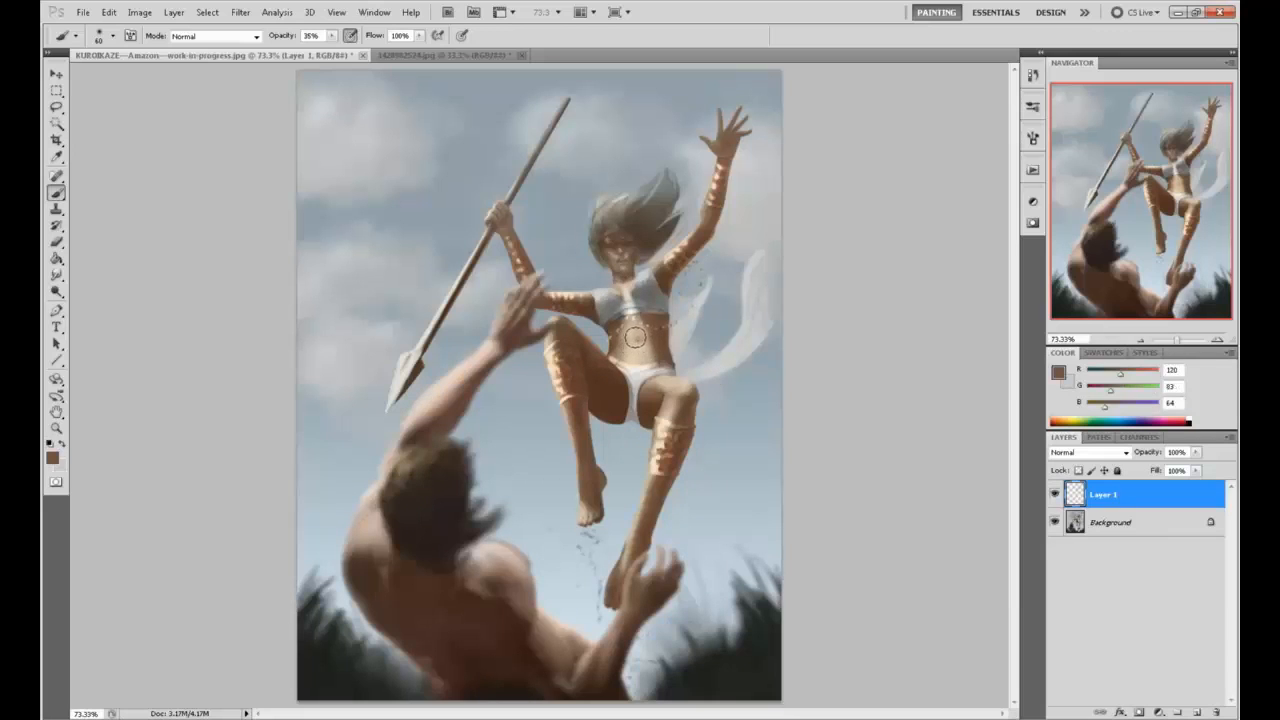
pyautogui.keyDown('alt'); pyautogui.click(657, 340); pyautogui.keyUp('alt')
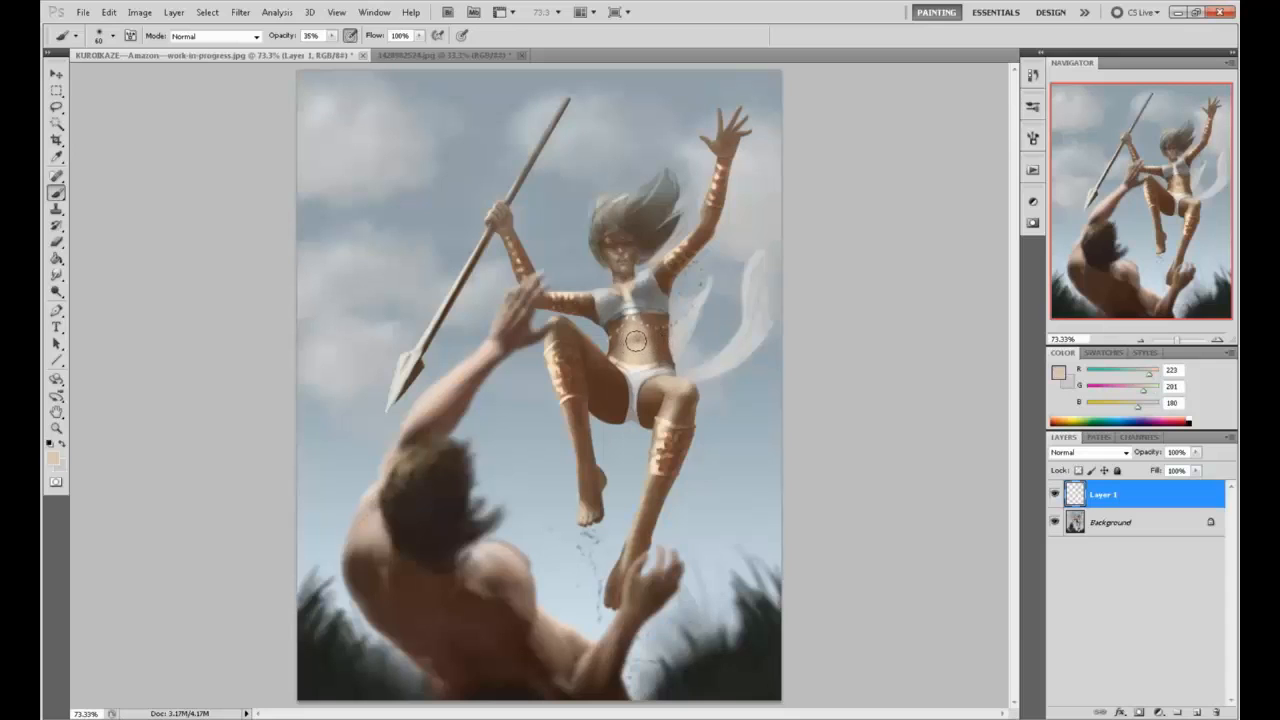
pyautogui.keyDown('alt'); pyautogui.click(634, 343); pyautogui.keyUp('alt')
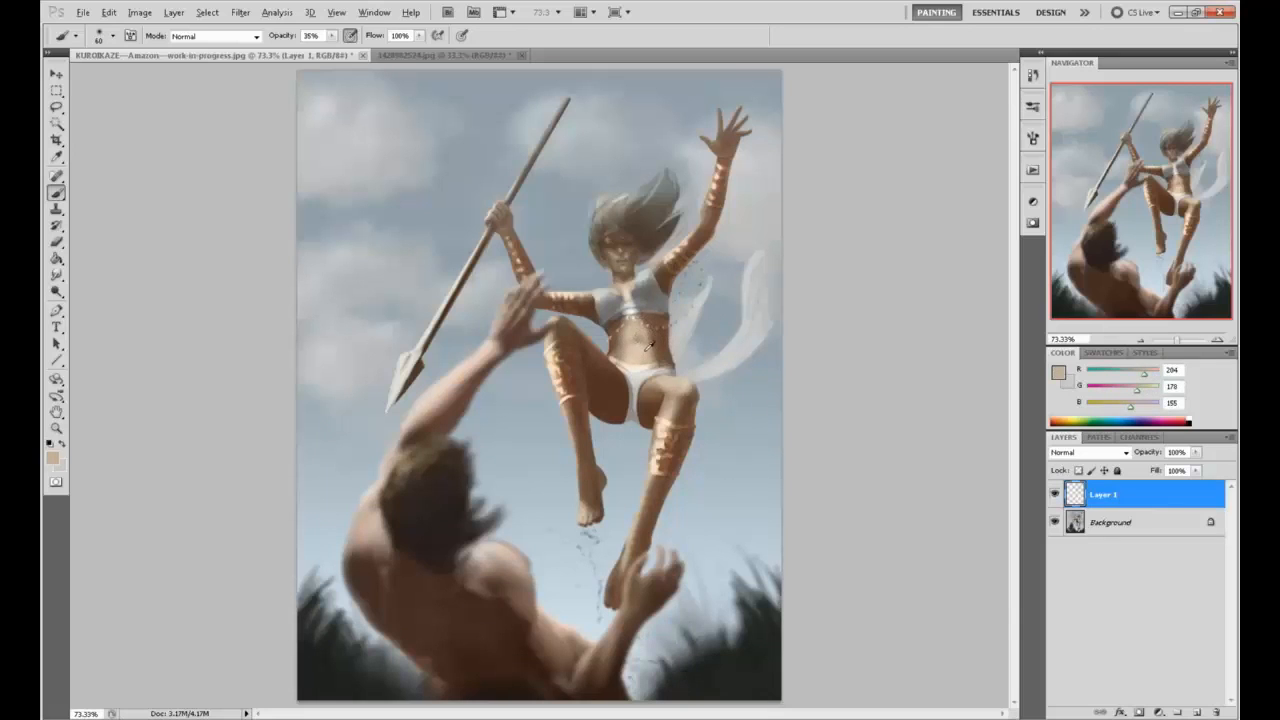
pyautogui.keyDown('alt'); pyautogui.click(632, 335); pyautogui.keyUp('alt')
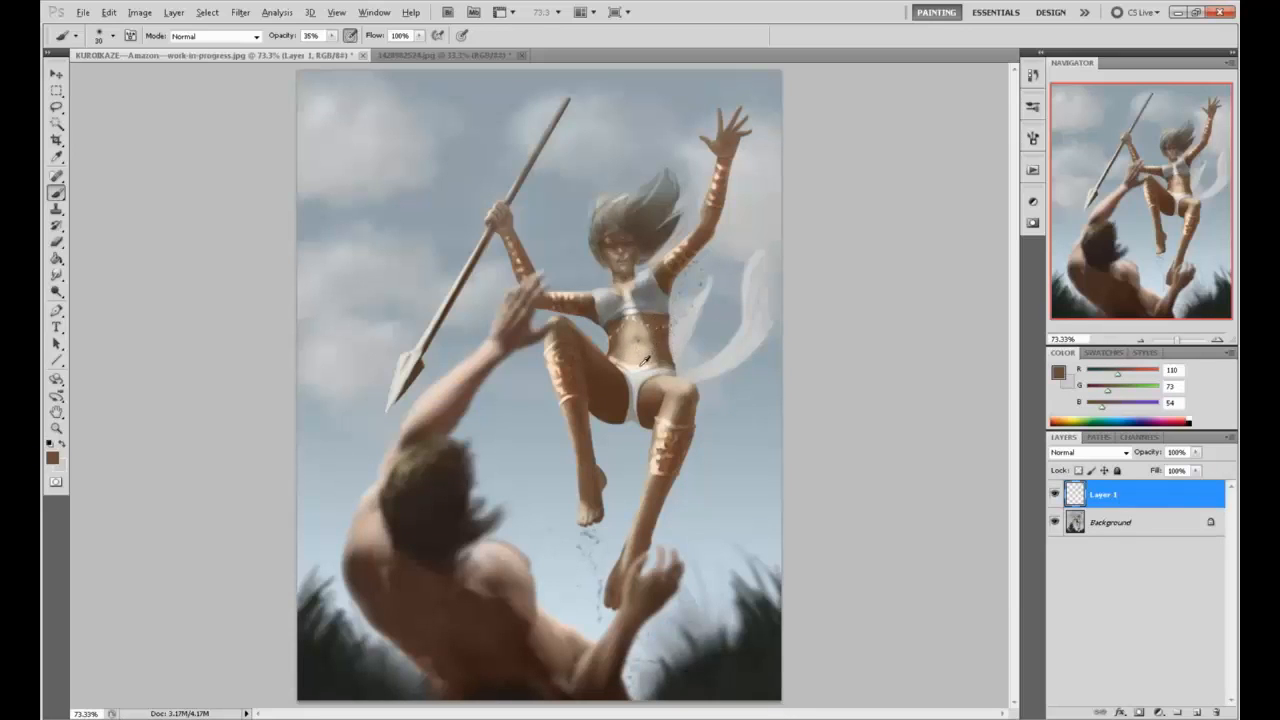
pyautogui.keyDown('alt'); pyautogui.click(640, 362); pyautogui.keyUp('alt')
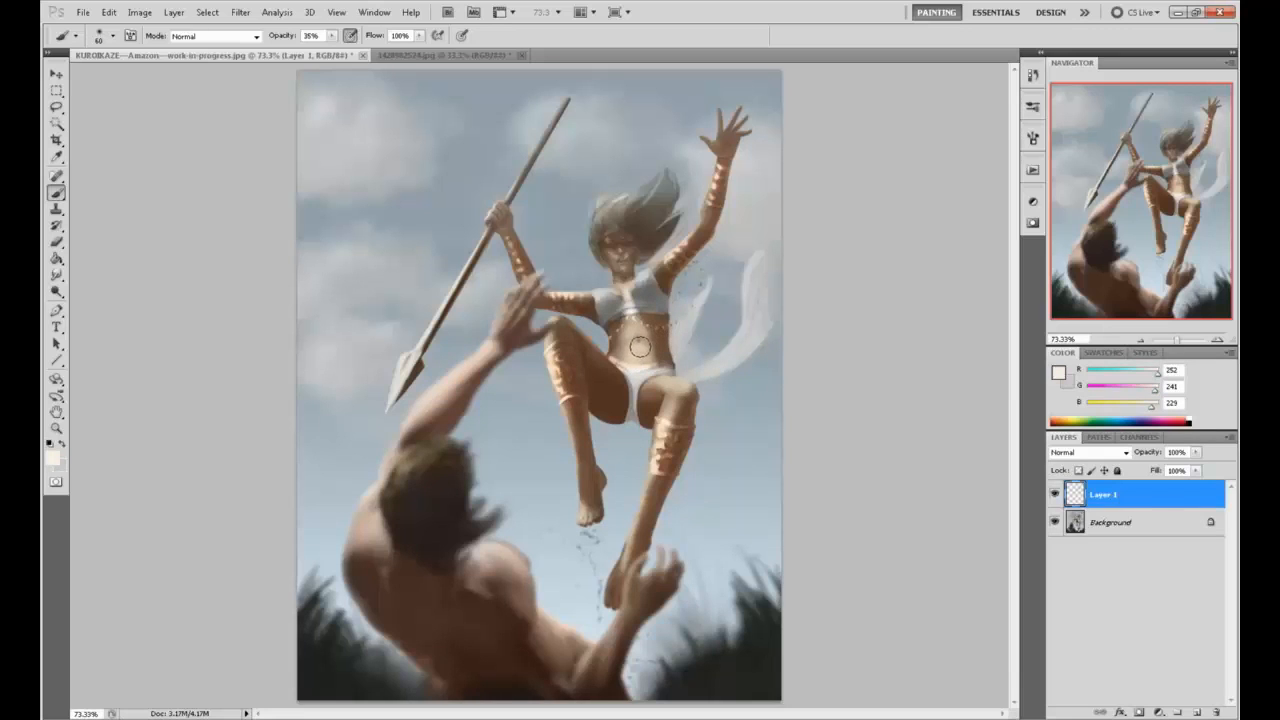
pyautogui.keyDown('alt'); pyautogui.click(652, 345); pyautogui.keyUp('alt')
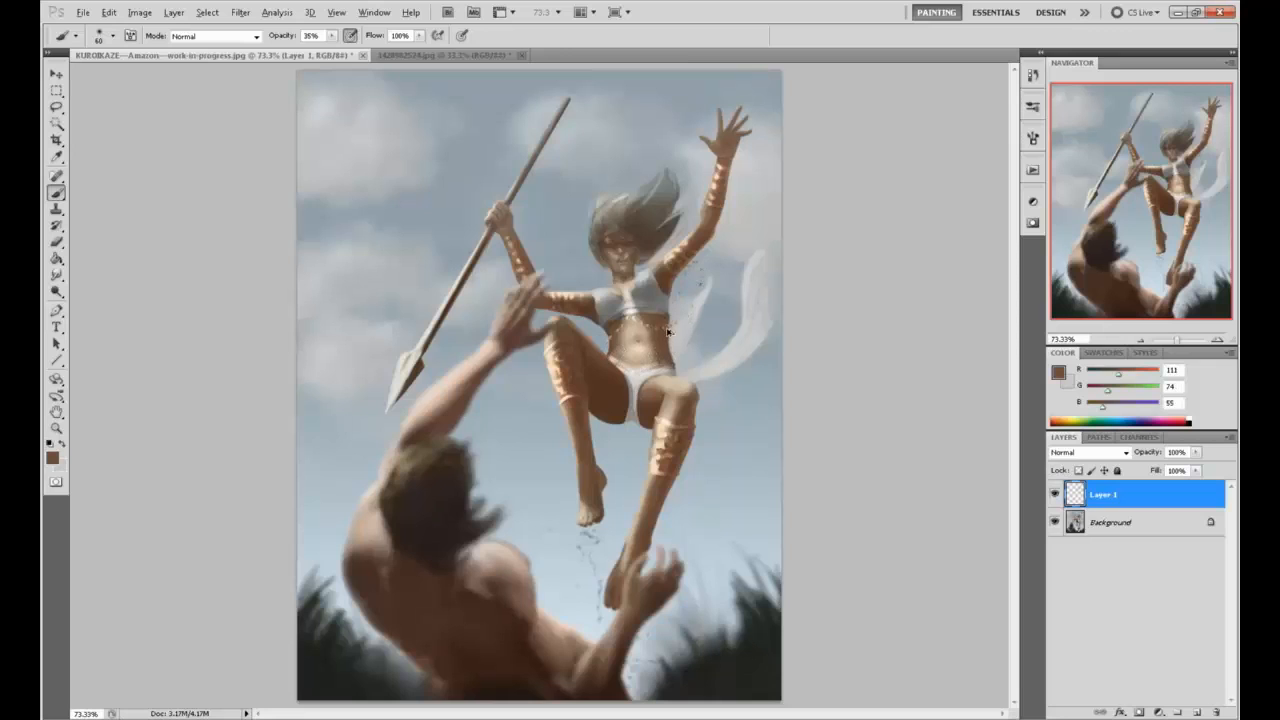
pyautogui.keyDown('alt'); pyautogui.click(634, 350); pyautogui.keyUp('alt')
pyautogui.keyDown('alt'); pyautogui.click(626, 348); pyautogui.keyUp('alt')
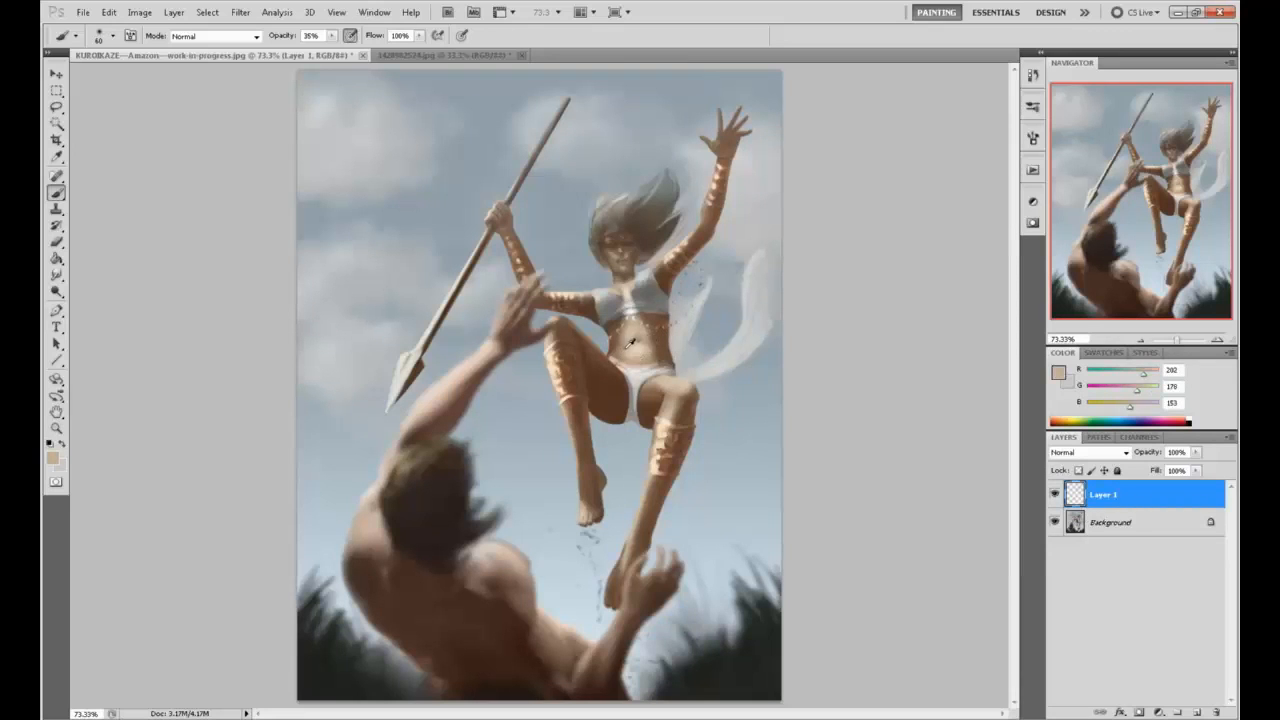
pyautogui.keyDown('alt'); pyautogui.click(652, 318); pyautogui.keyUp('alt')
# Set up the Sponge tool in Desaturate mode at 43% flow and merge the painted layer into the Background
pyautogui.rightClick(57, 293)
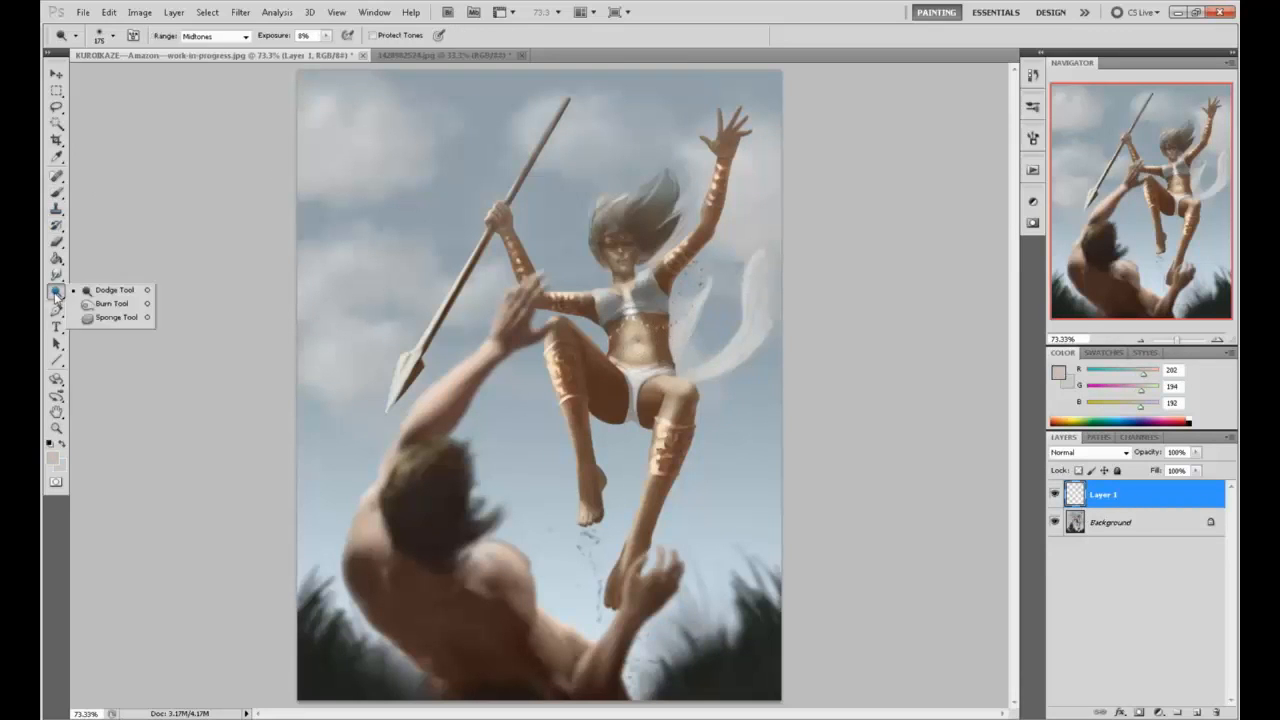
pyautogui.click(106, 319)
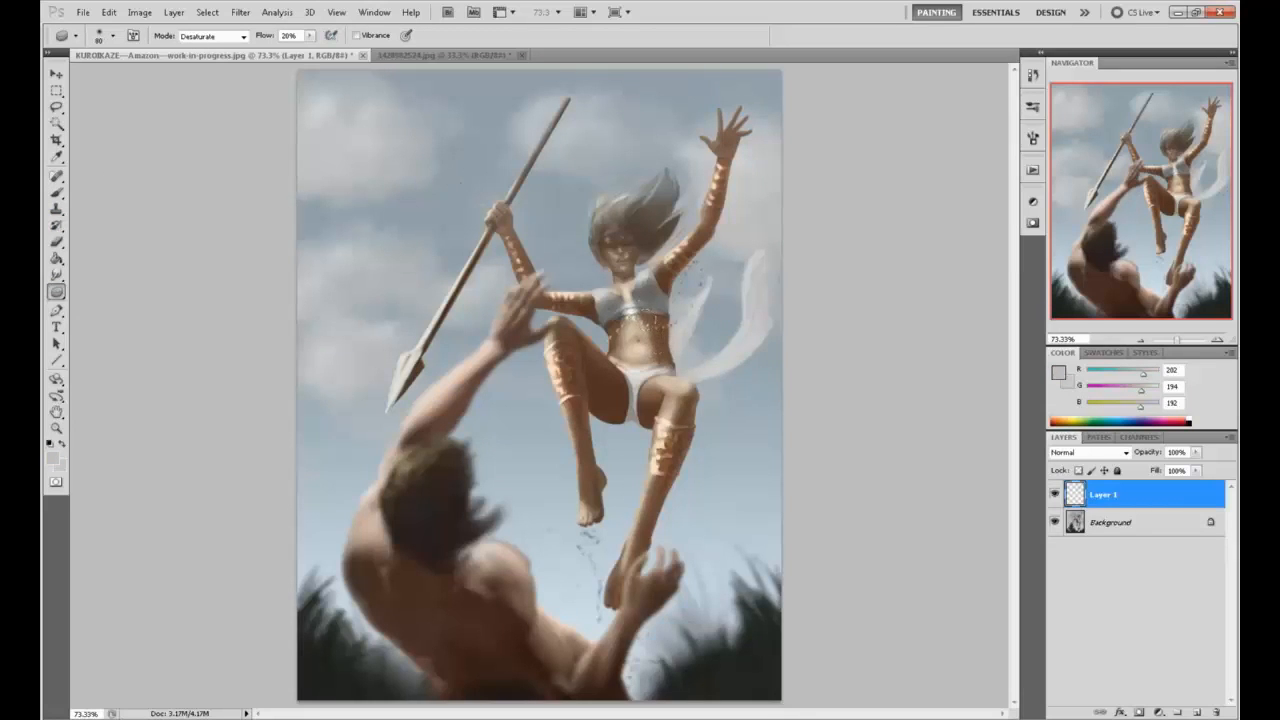
pyautogui.click(310, 37)
pyautogui.moveTo(311, 51); pyautogui.dragTo(326, 52)
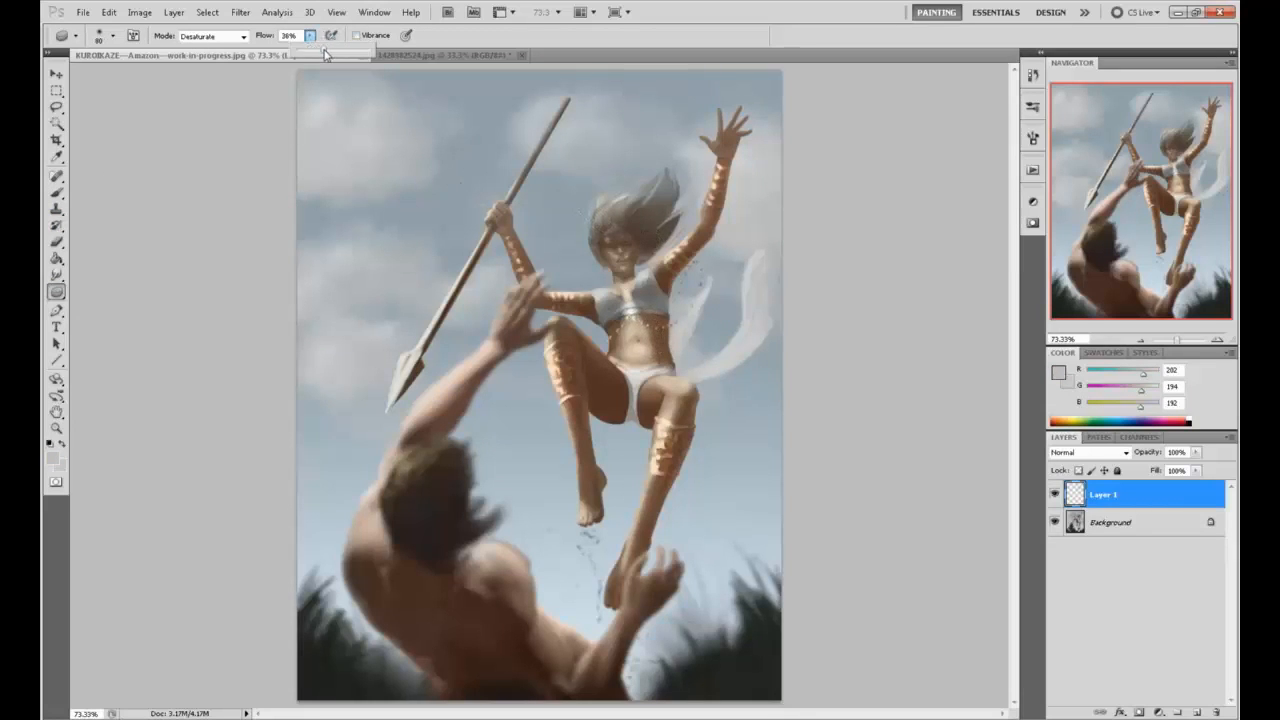
pyautogui.rightClick(1116, 496)
pyautogui.click(1131, 485)
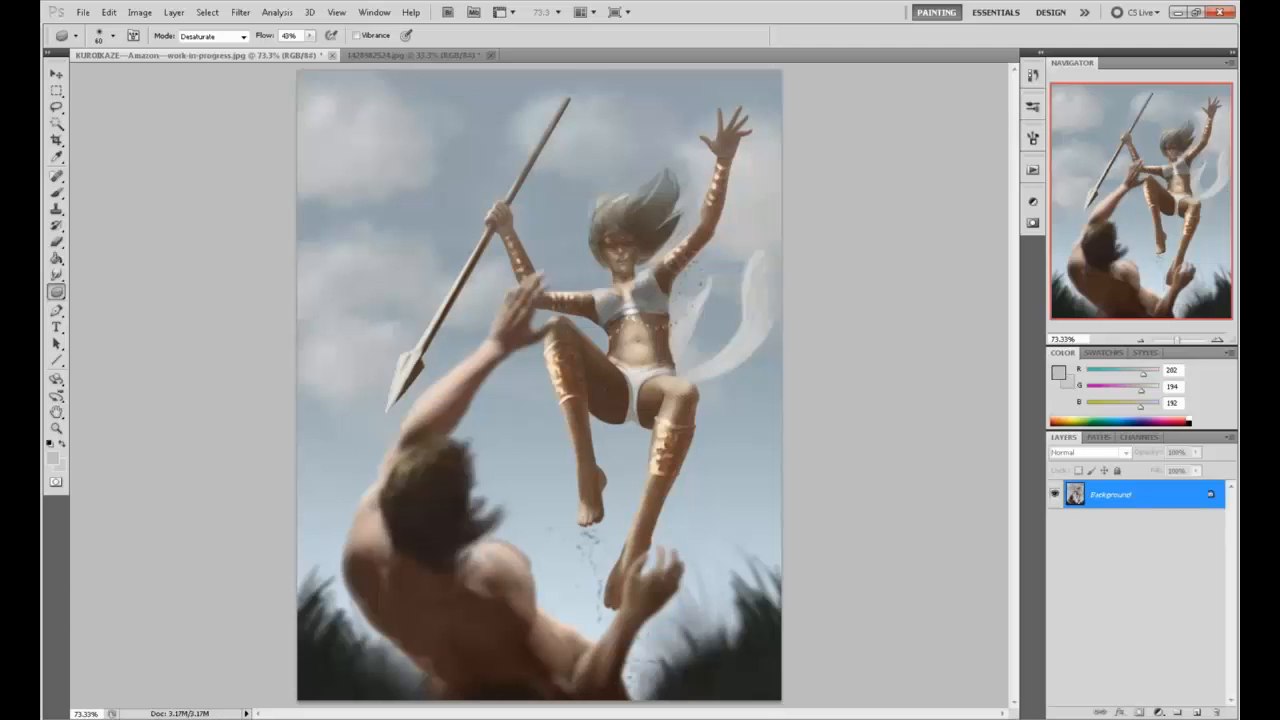
# Add a new layer filled with neutral grey #9b9b9b and set its blend mode to Color
pyautogui.click(1197, 712)
pyautogui.click(1088, 452)
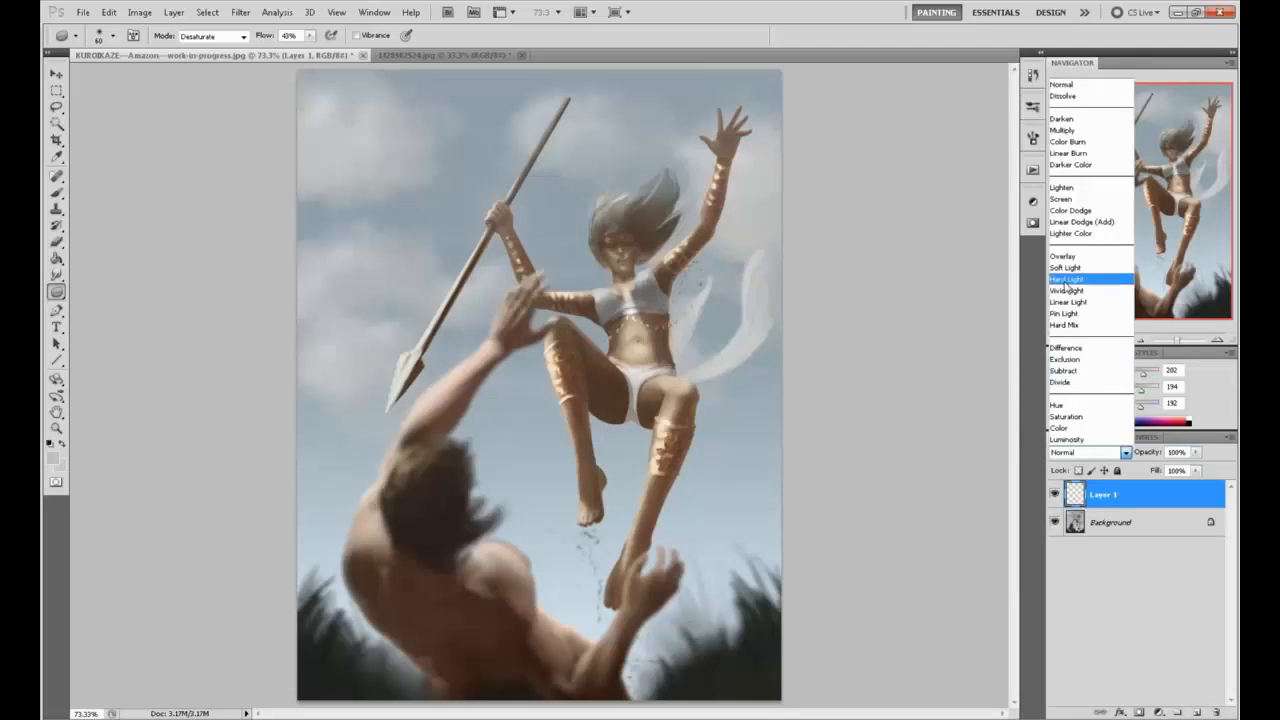
pyautogui.click(1125, 492)
pyautogui.click(1060, 385)
pyautogui.moveTo(907, 314); pyautogui.dragTo(735, 310)
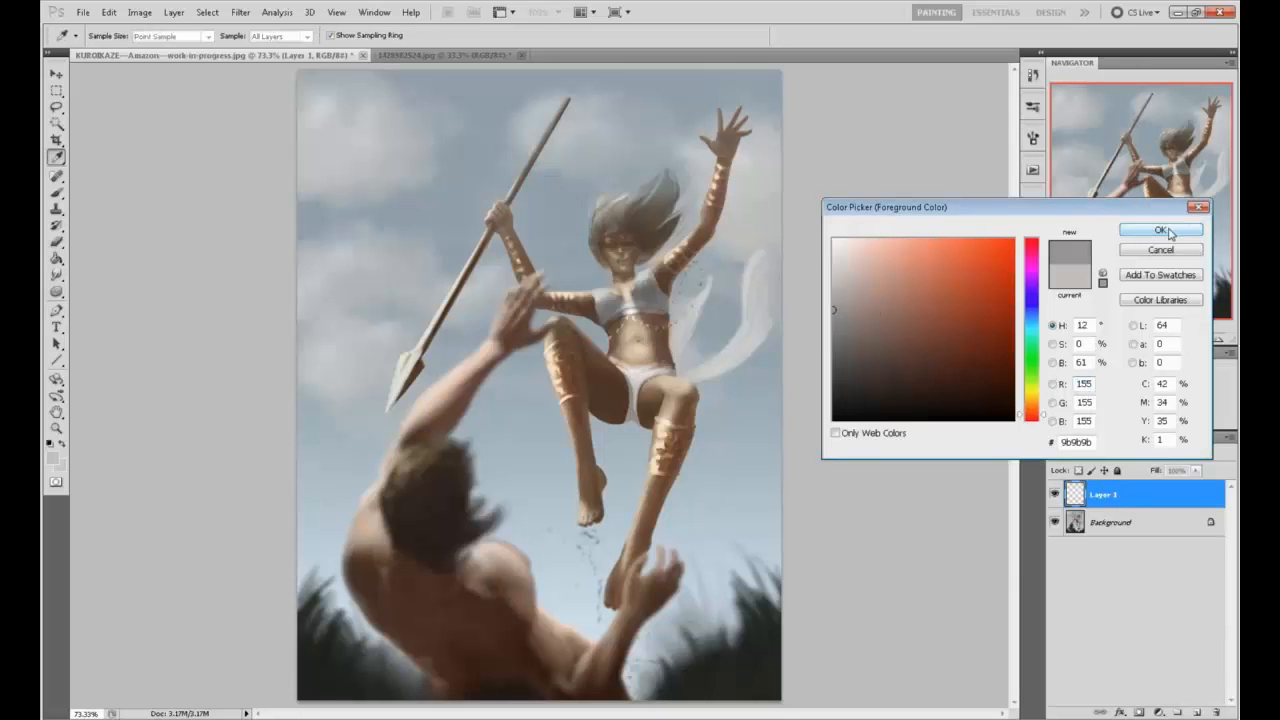
pyautogui.click(1168, 233)
pyautogui.press('g')
pyautogui.click(757, 329)
pyautogui.click(1082, 452)
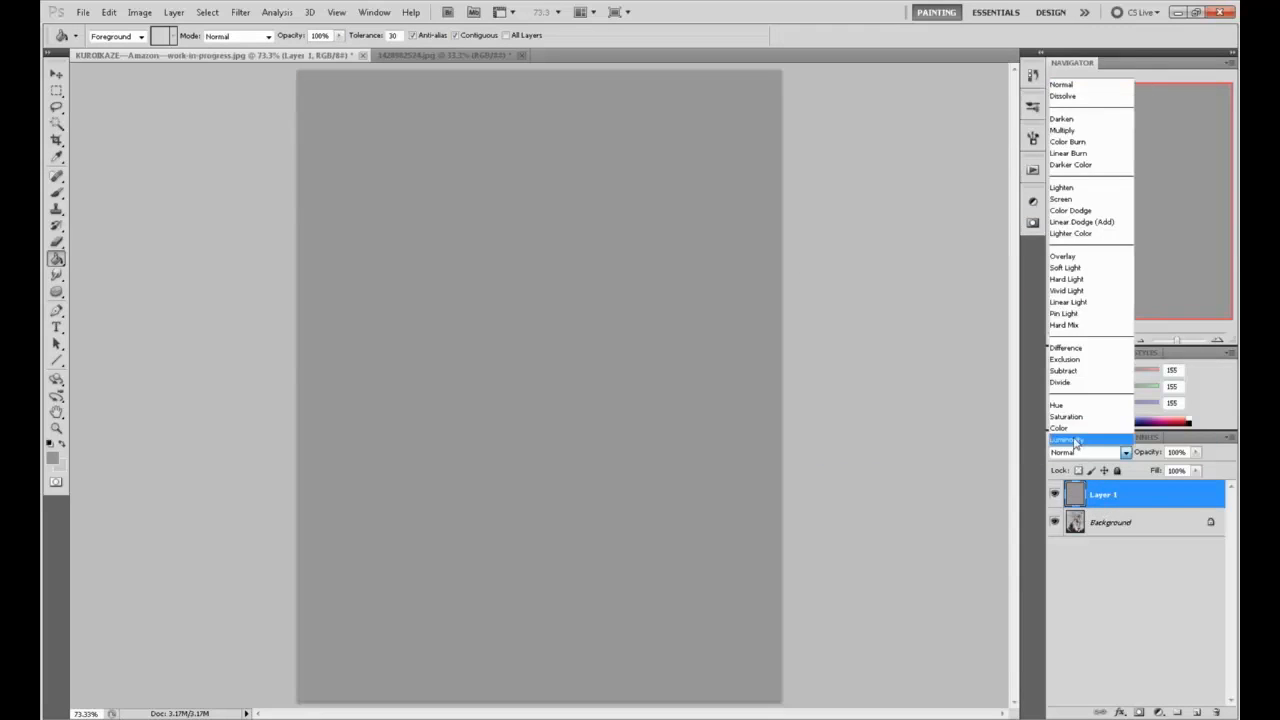
pyautogui.click(1075, 437)
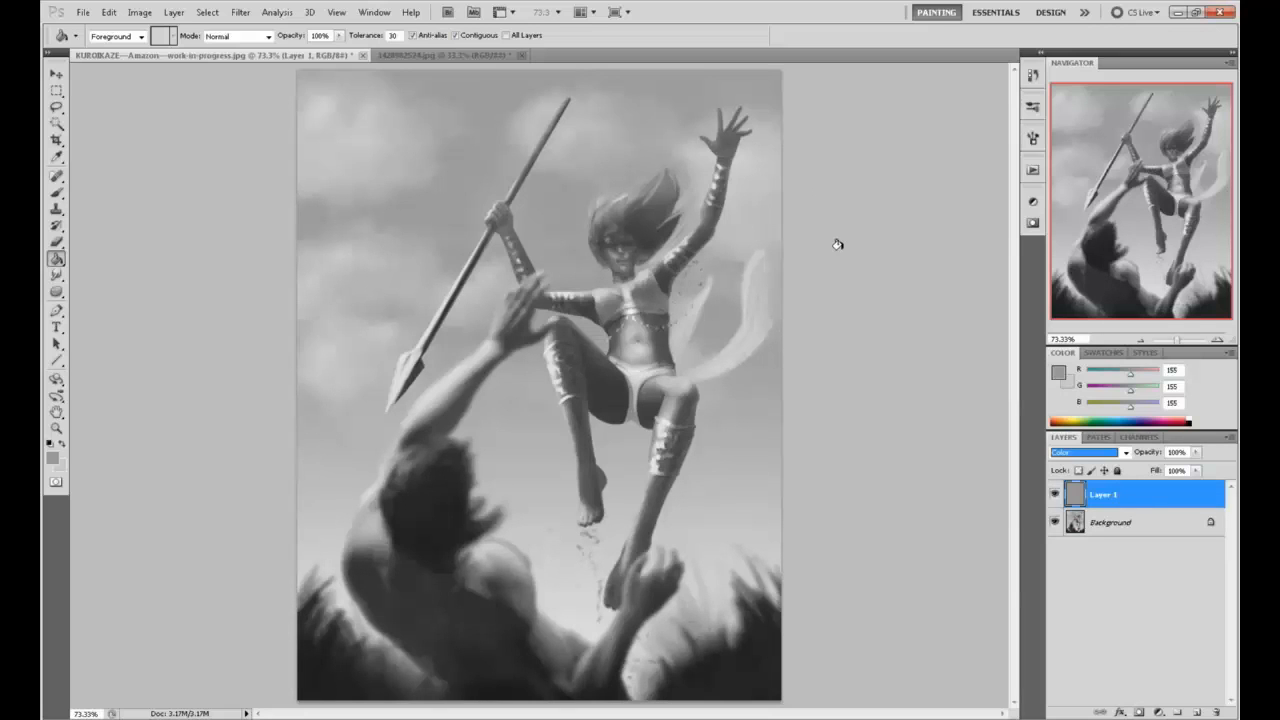
# Toggle the grey layer to compare the painting in colour and greyscale, and make the Background layer active with the grey layer hidden
pyautogui.click(1054, 494)
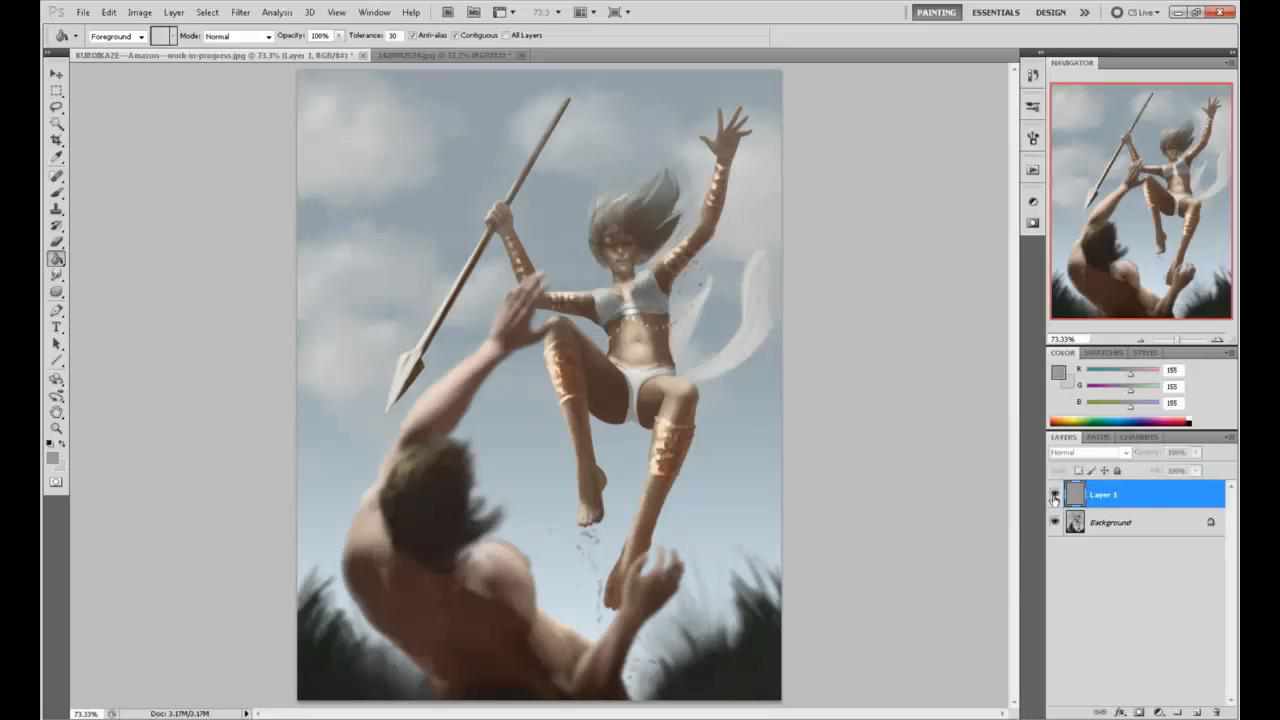
pyautogui.click(1054, 494)
pyautogui.click(1054, 494)
pyautogui.click(1054, 494)
pyautogui.click(1110, 522)
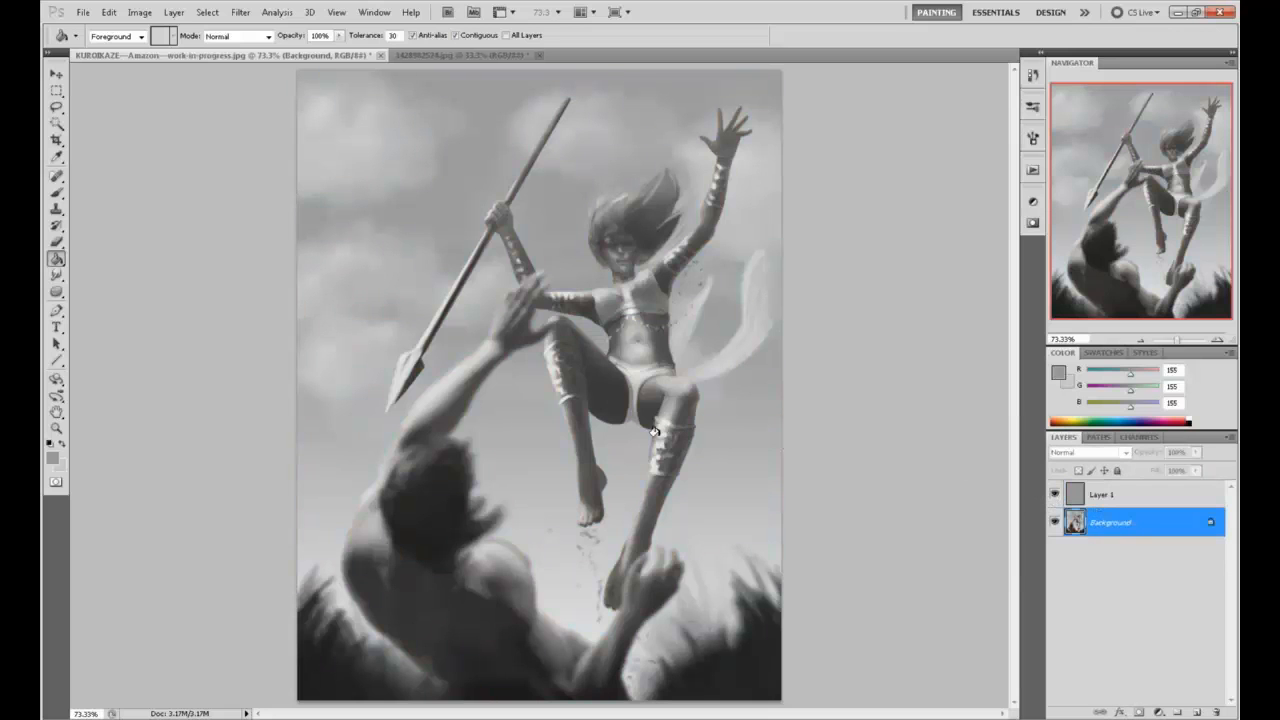
pyautogui.press('b')
pyautogui.click(1054, 495)
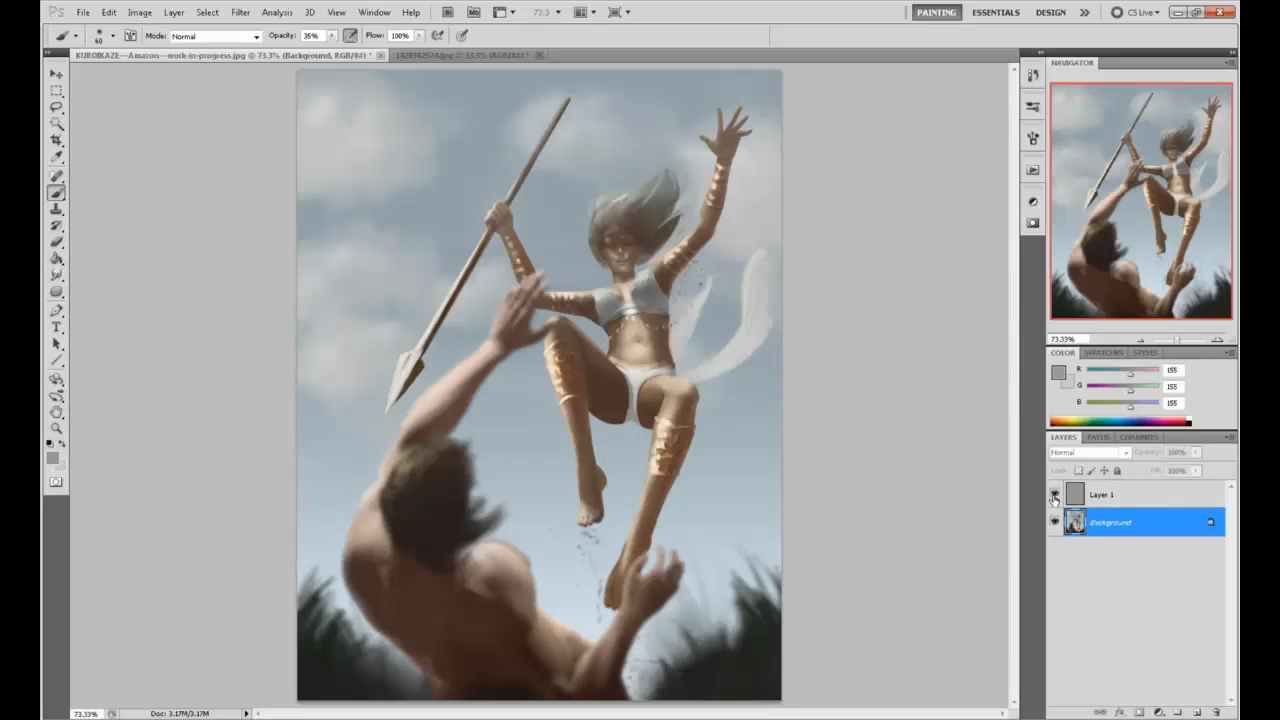
pyautogui.click(1054, 495)
# Lighten the warrior's raised thigh using the Dodge tool with its range set to Shadows at 8% exposure
pyautogui.click(57, 291)
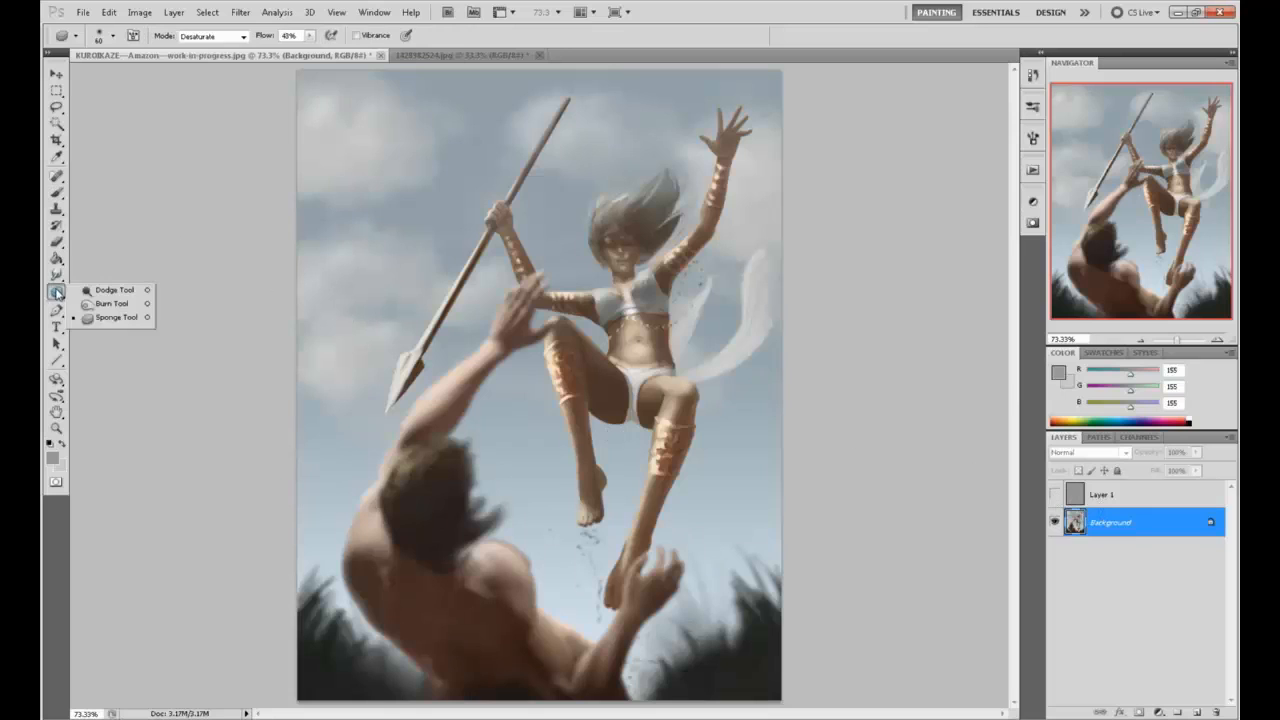
pyautogui.click(110, 312)
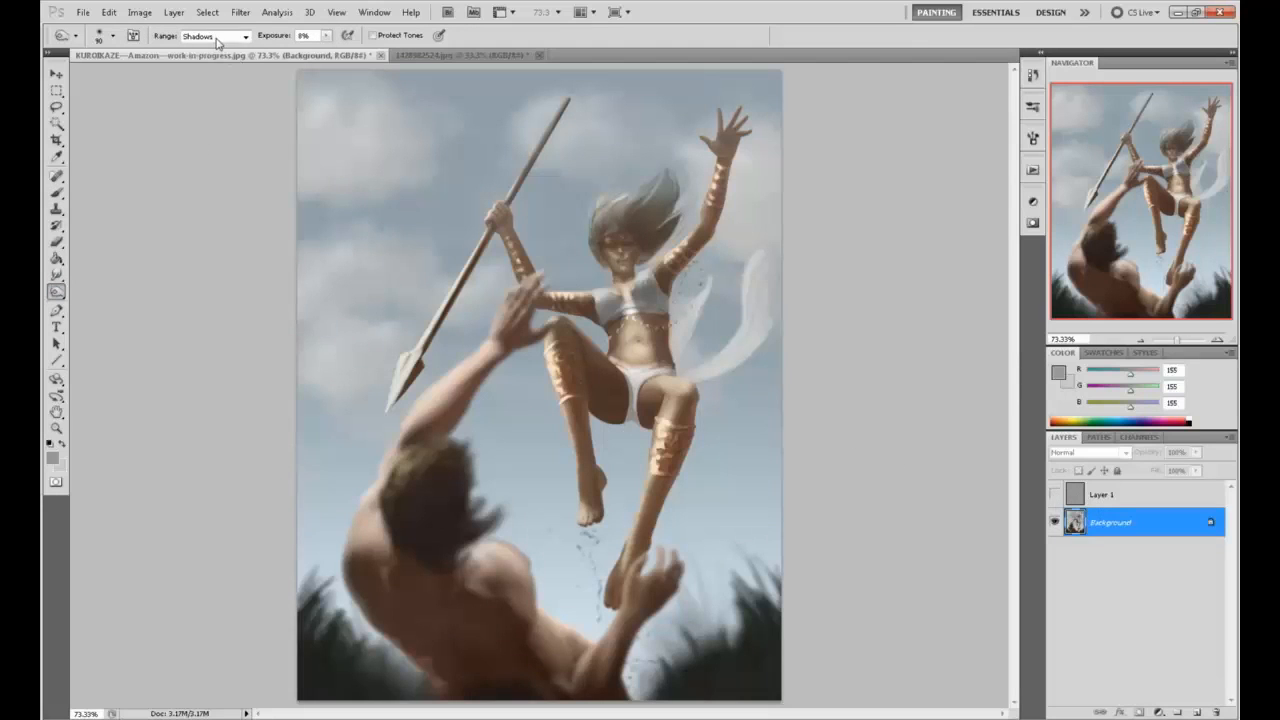
pyautogui.click(57, 291)
pyautogui.click(95, 289)
pyautogui.click(215, 36)
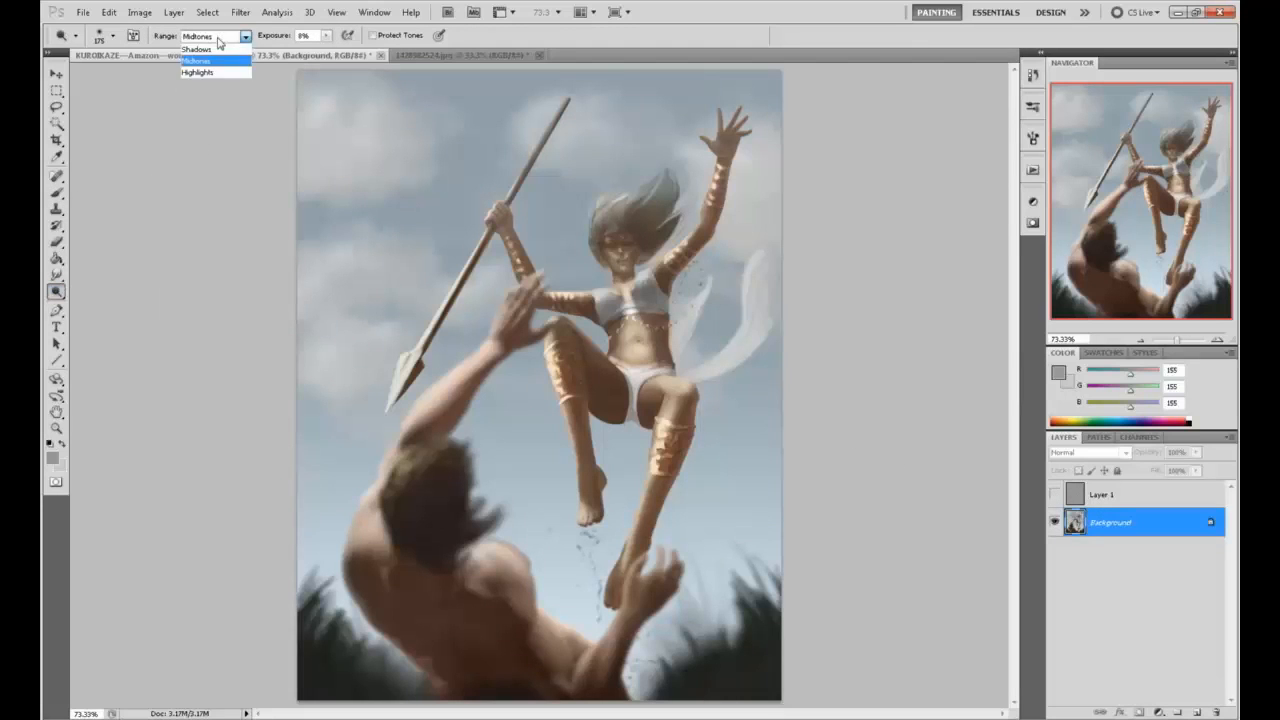
pyautogui.click(200, 45)
pyautogui.moveTo(577, 360)
pyautogui.mouseDown()
pyautogui.moveTo(594, 357)
pyautogui.moveTo(587, 370)
pyautogui.mouseUp()
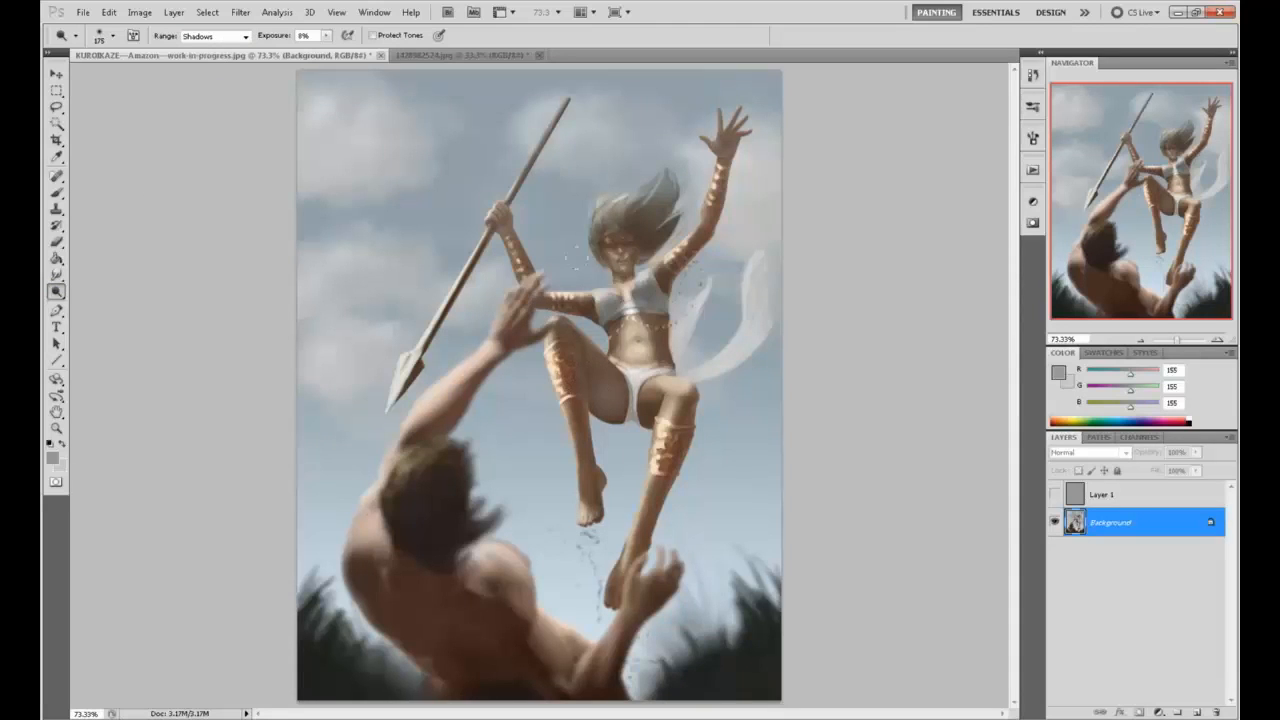
# Add a new layer directly above the Background, set its blend mode to Color, and get the Brush ready
pyautogui.press('g')
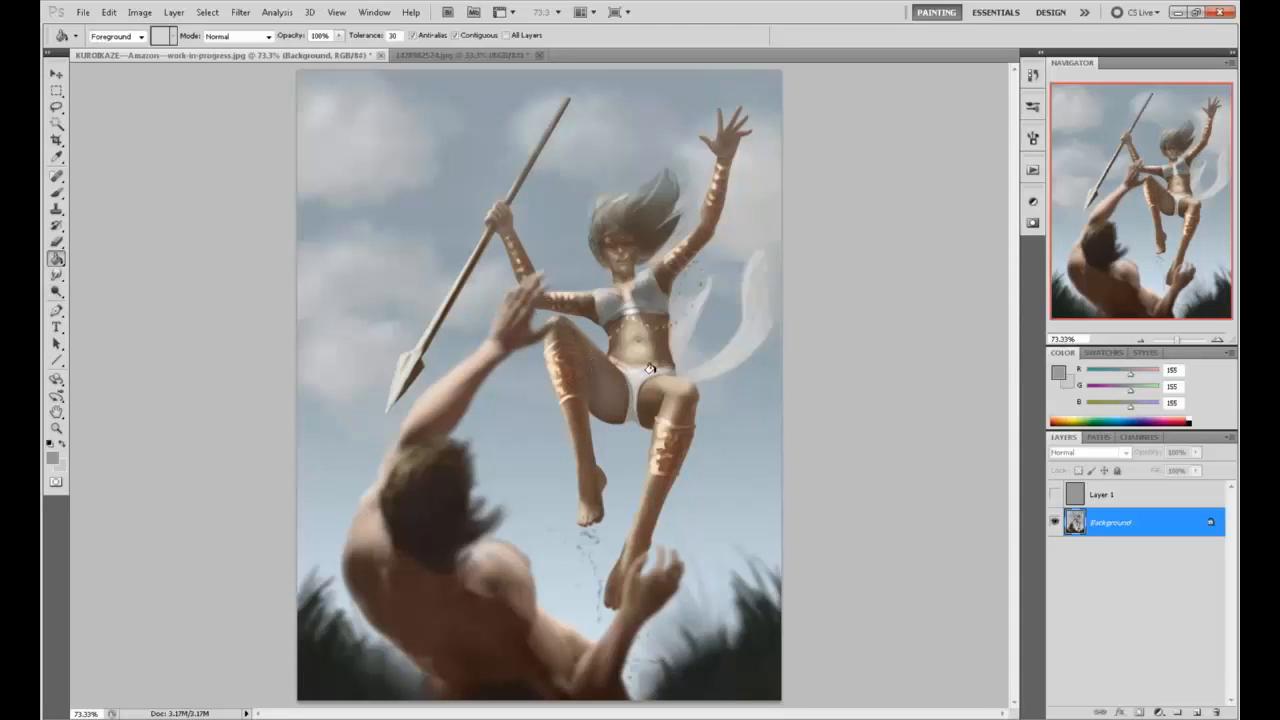
pyautogui.click(1197, 712)
pyautogui.click(1096, 454)
pyautogui.click(1066, 428)
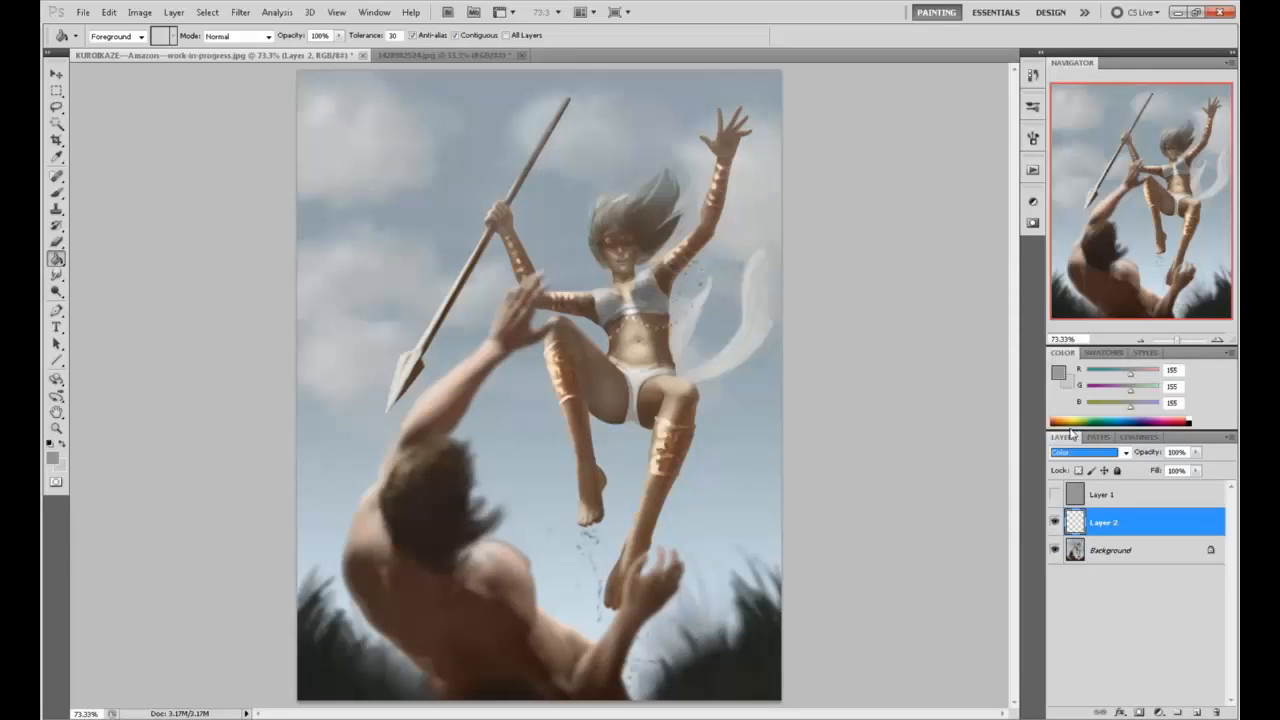
pyautogui.press('b')
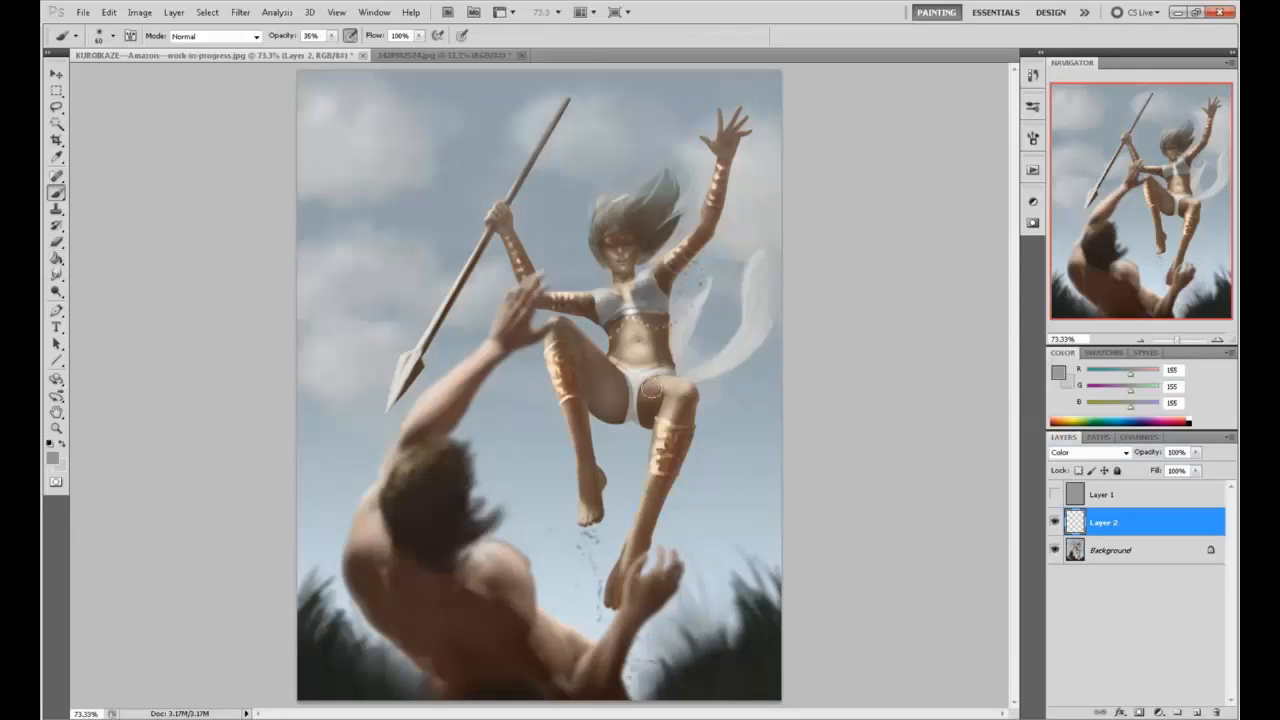
# Tint the warrior's raised thigh with brown sampled from the other thigh, and flatten the image
pyautogui.keyDown('alt'); pyautogui.click(648, 390); pyautogui.keyUp('alt')
pyautogui.moveTo(572, 339)
pyautogui.mouseDown()
pyautogui.moveTo(610, 410)
pyautogui.moveTo(610, 373)
pyautogui.moveTo(564, 329)
pyautogui.moveTo(603, 380)
pyautogui.mouseUp()
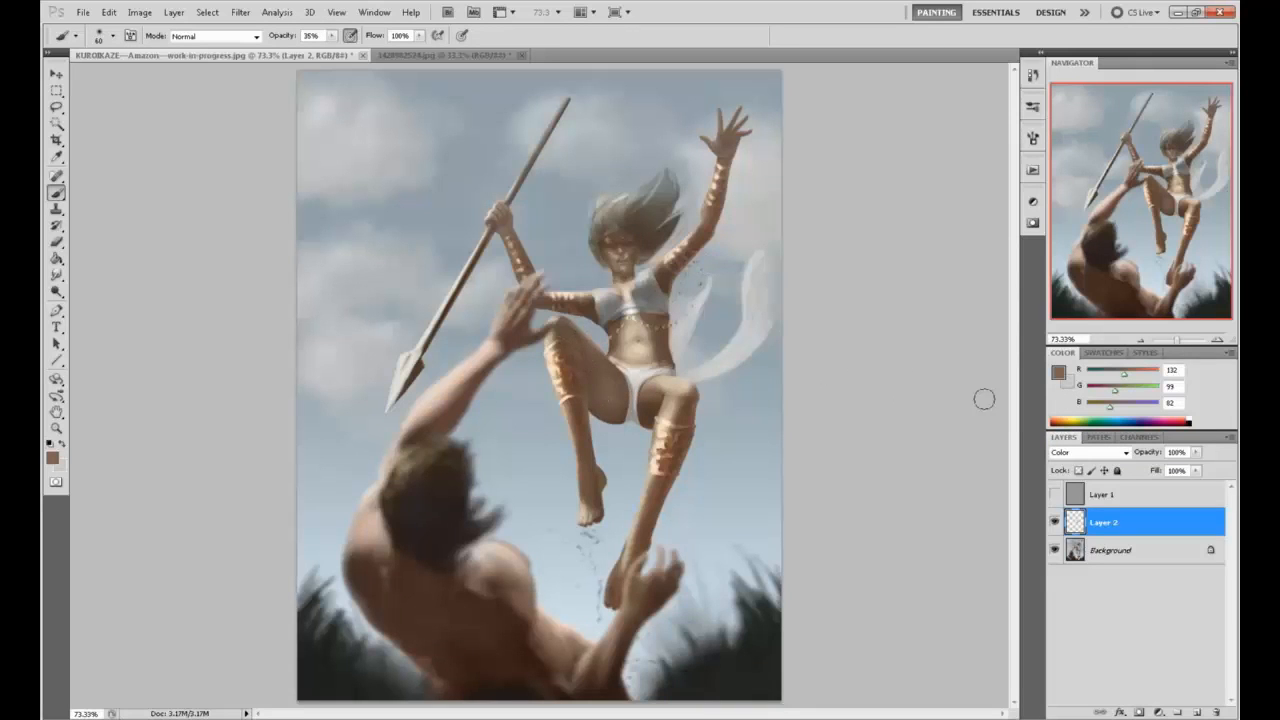
pyautogui.rightClick(1141, 531)
pyautogui.click(1090, 497)
# Add a new layer in Color blend mode and set the foreground colour to blue-grey #96a7b1
pyautogui.click(584, 275)
pyautogui.keyDown('alt'); pyautogui.click(624, 439); pyautogui.keyUp('alt')
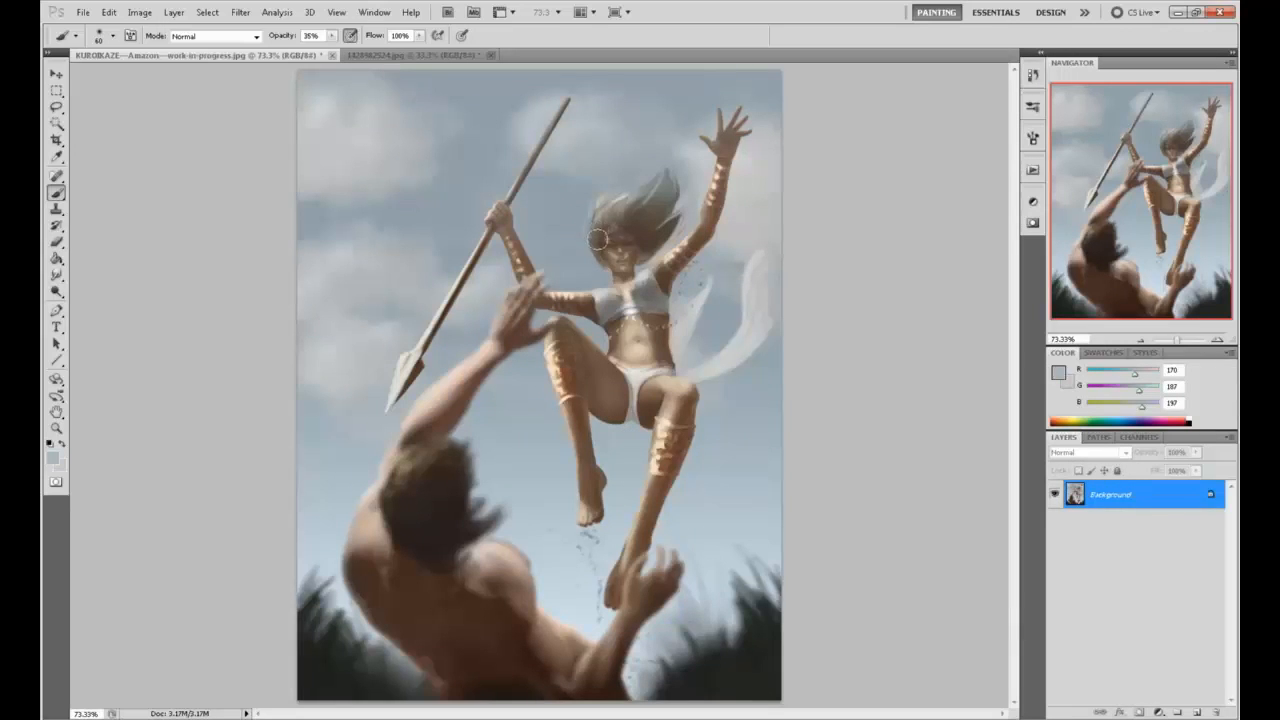
pyautogui.click(1197, 712)
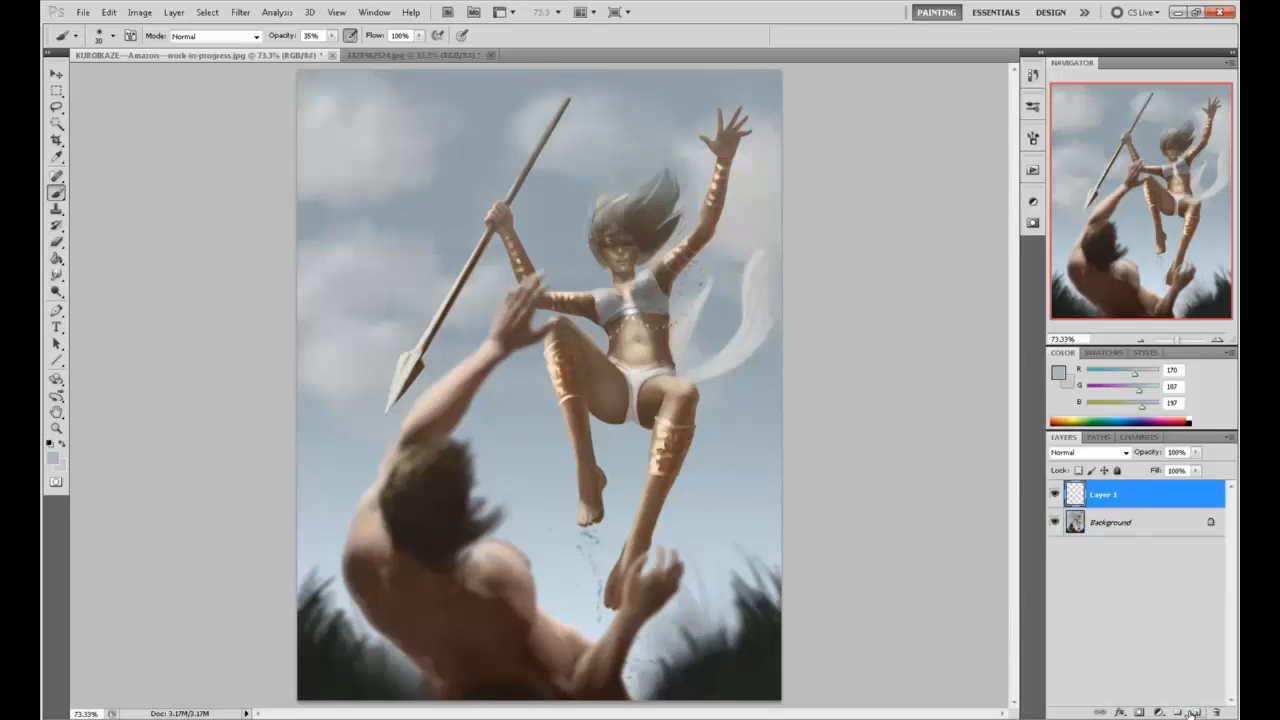
pyautogui.click(1100, 452)
pyautogui.click(1095, 430)
pyautogui.click(1058, 373)
pyautogui.moveTo(866, 266); pyautogui.dragTo(777, 271)
pyautogui.click(708, 327)
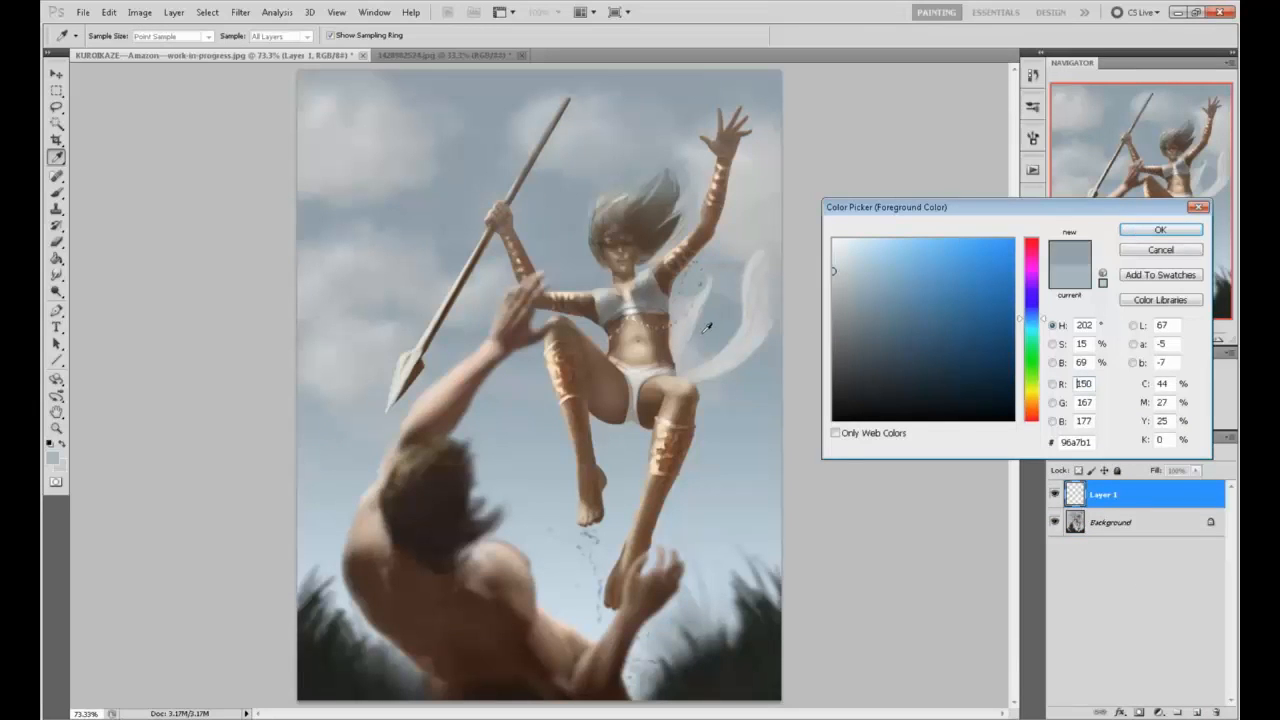
pyautogui.click(1160, 230)
# Tint the upper edge of the raised thigh with the blue-grey using a 20 px brush, and flatten the image
pyautogui.press('b')
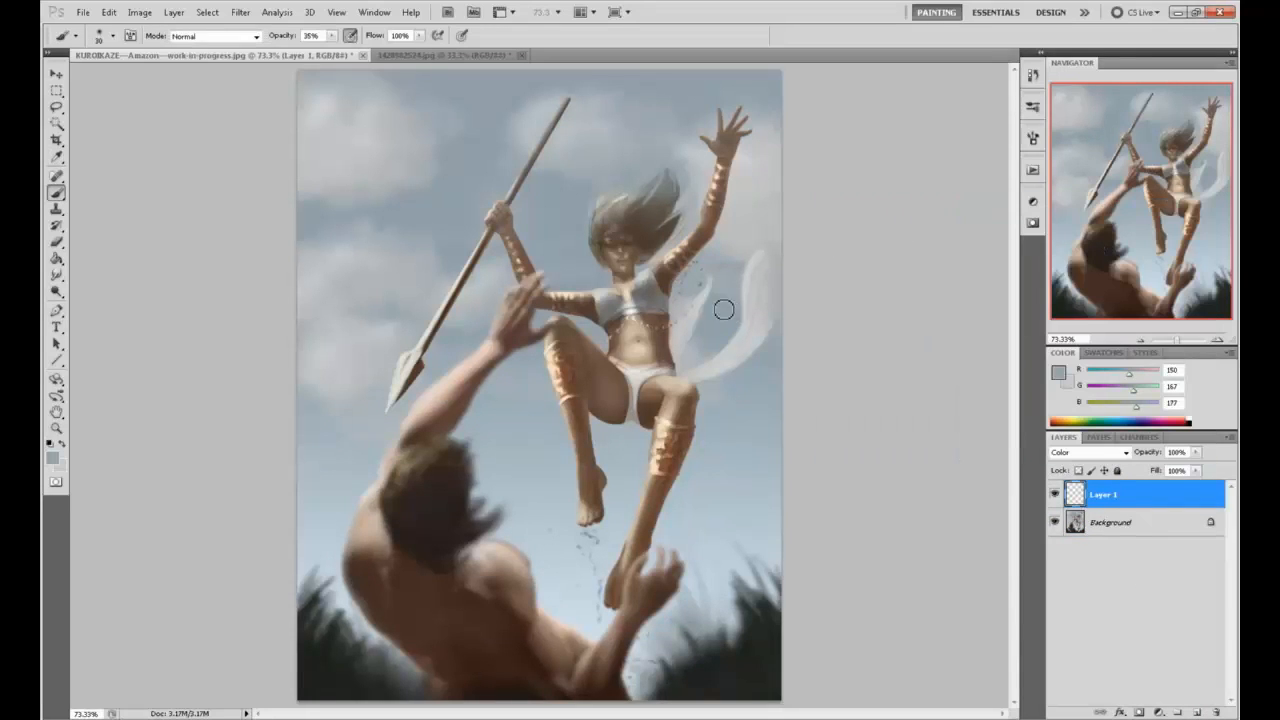
pyautogui.press('[')
pyautogui.moveTo(586, 320)
pyautogui.mouseDown()
pyautogui.moveTo(612, 332)
pyautogui.moveTo(588, 331)
pyautogui.mouseUp()
pyautogui.rightClick(1122, 518)
pyautogui.click(1130, 490)
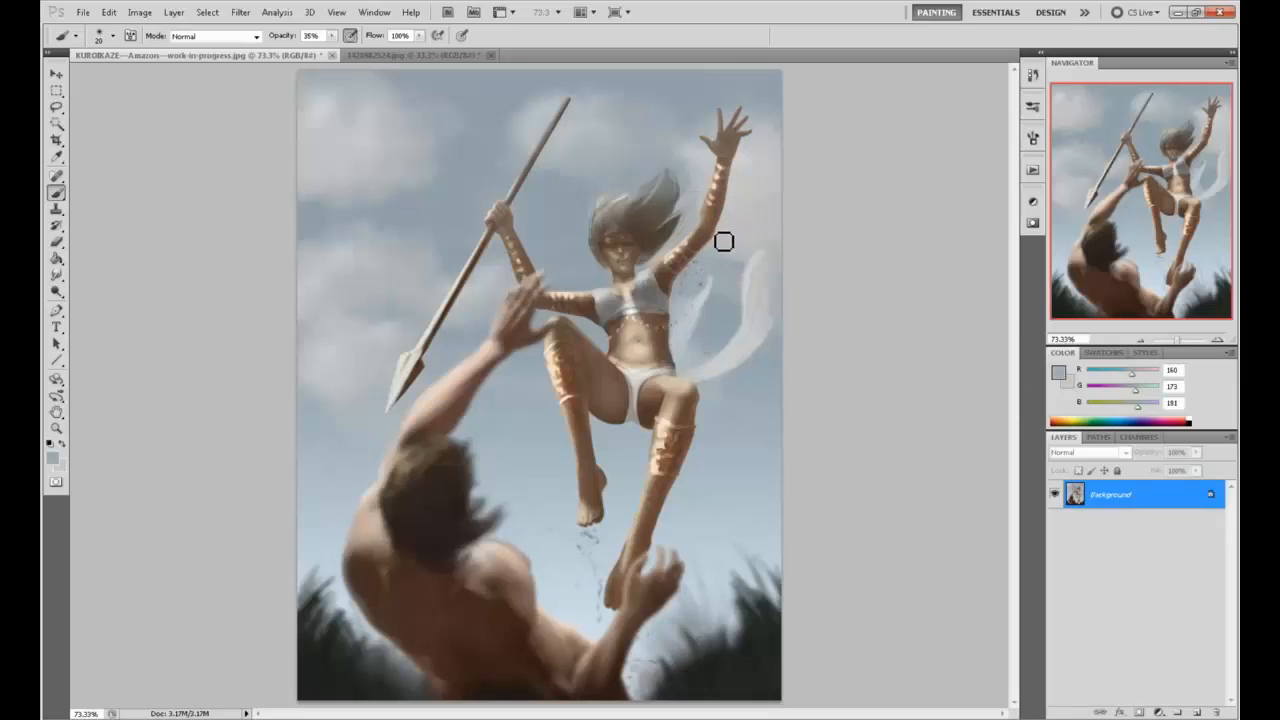
# Paint blue-grey along the side of the warrior's torso below the raised arm with a larger brush at 67% opacity
pyautogui.click(332, 37)
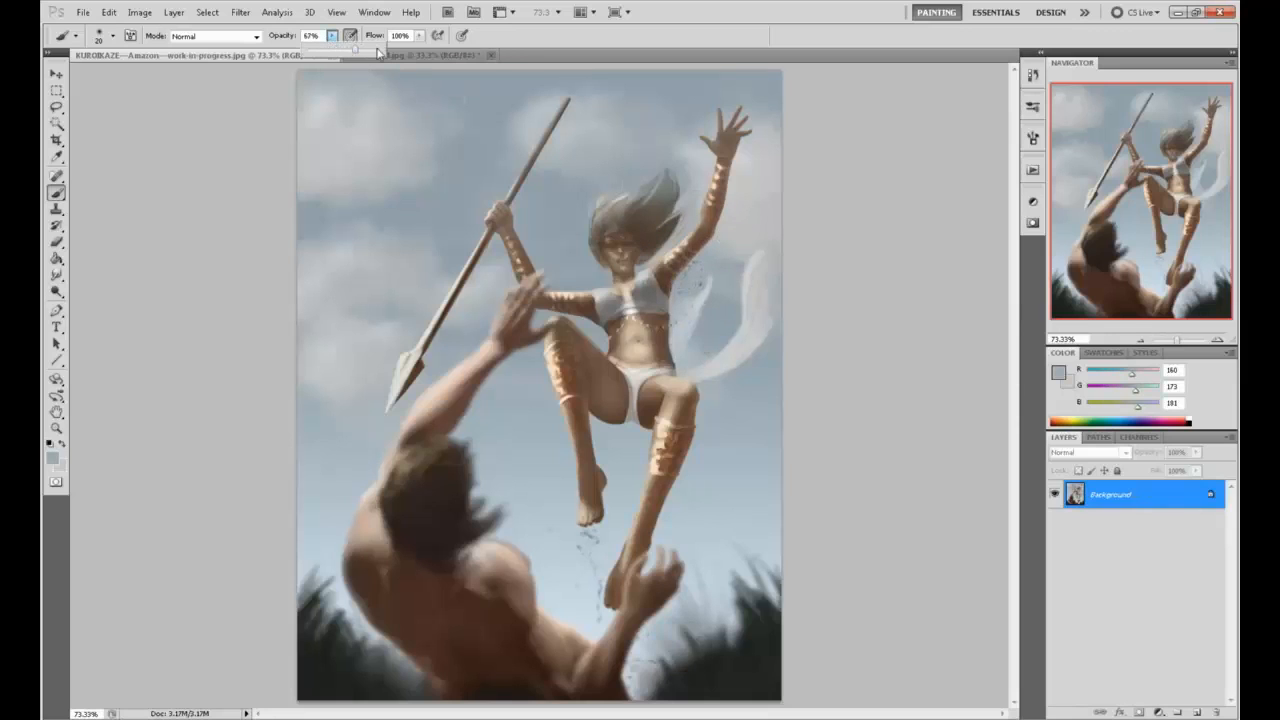
pyautogui.click(705, 245)
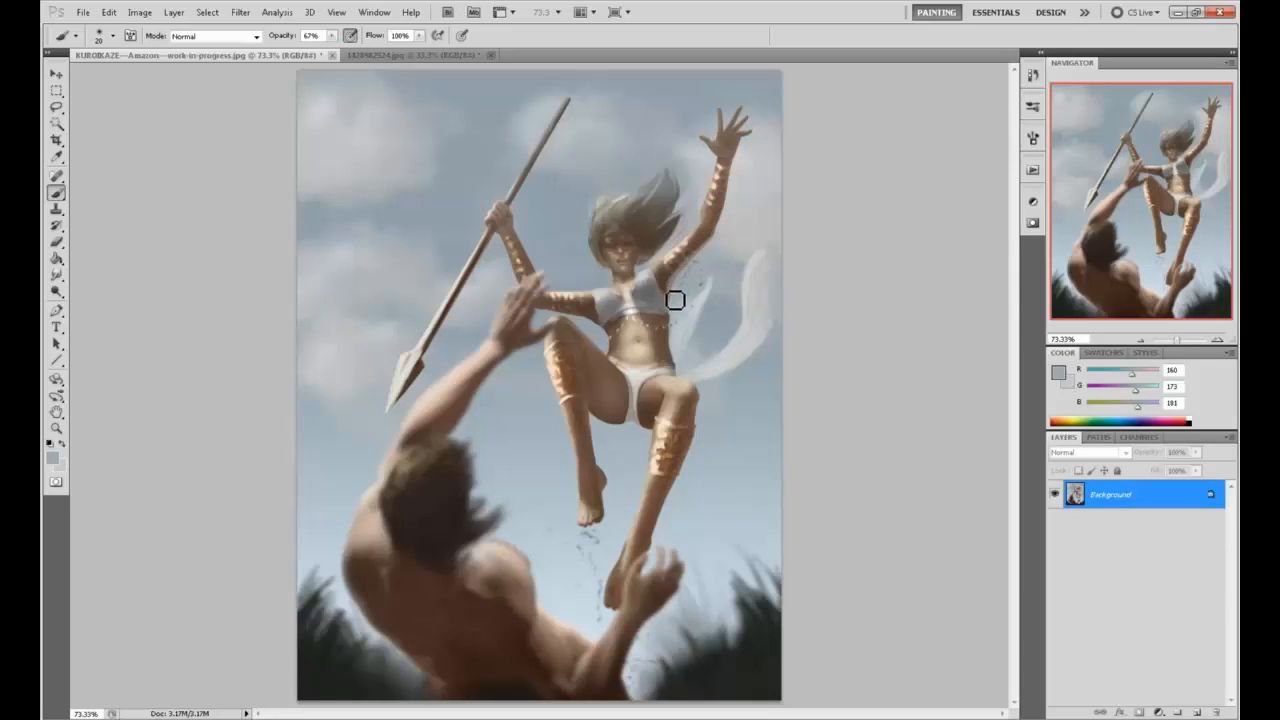
pyautogui.hotkey('ctrl', 'z')
pyautogui.press(']')
pyautogui.press(']')
pyautogui.press(']')
pyautogui.moveTo(677, 301); pyautogui.dragTo(667, 335)
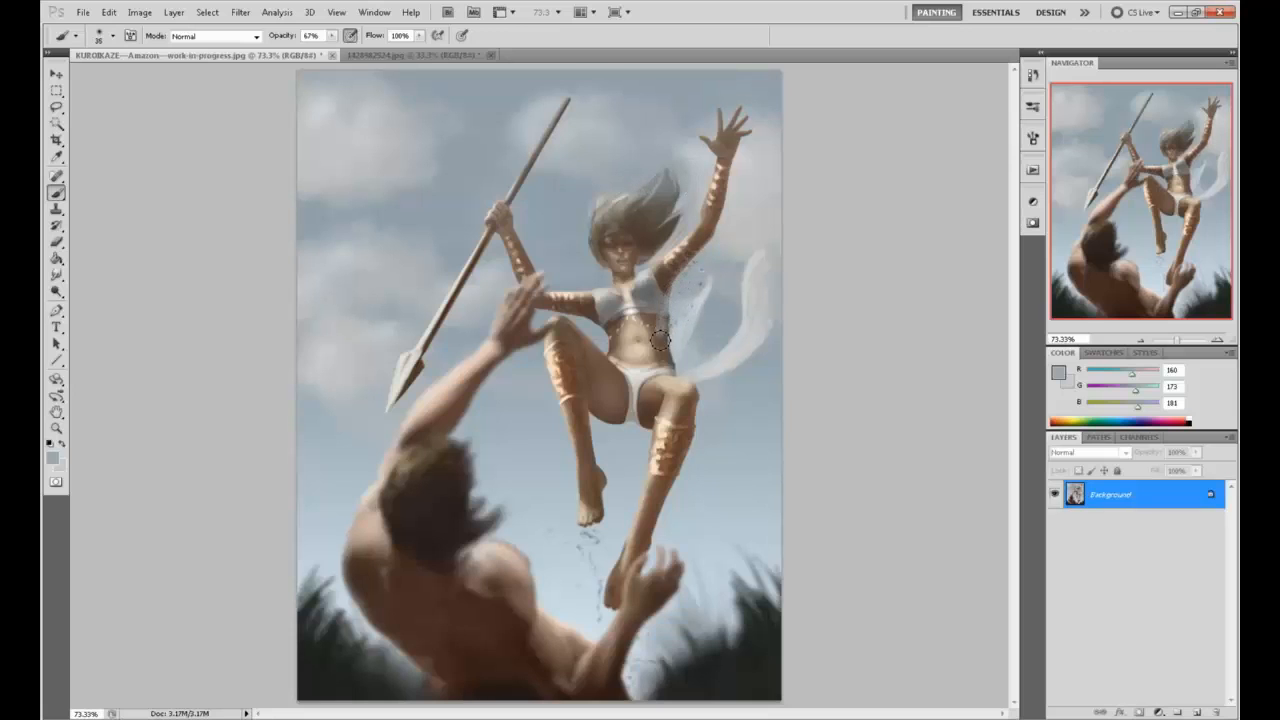
# Lower the brush opacity to 42% and soften the area between the torso and the flowing cloth with blue-grey
pyautogui.click(331, 39)
pyautogui.click(716, 243)
pyautogui.moveTo(680, 284); pyautogui.dragTo(678, 370)
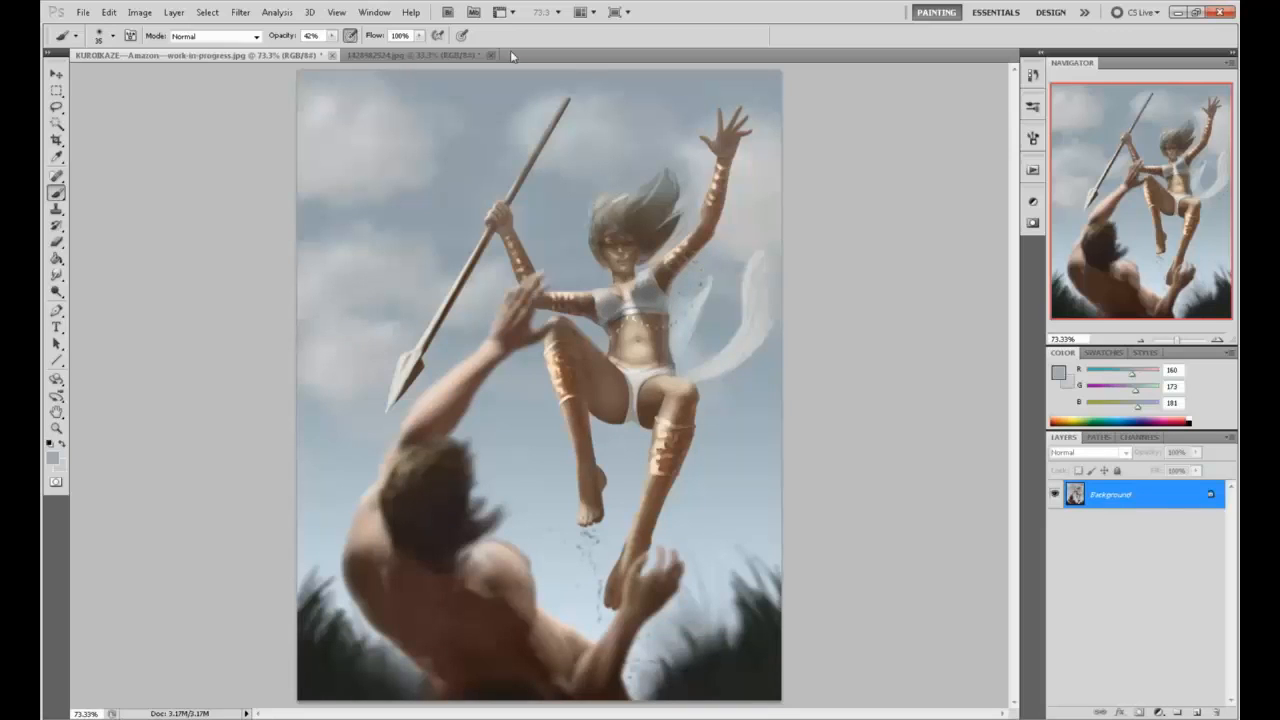
# Shade the warrior's white top with sampled cream and beige tones at 42% brush opacity
pyautogui.keyDown('alt'); pyautogui.click(613, 293); pyautogui.keyUp('alt')
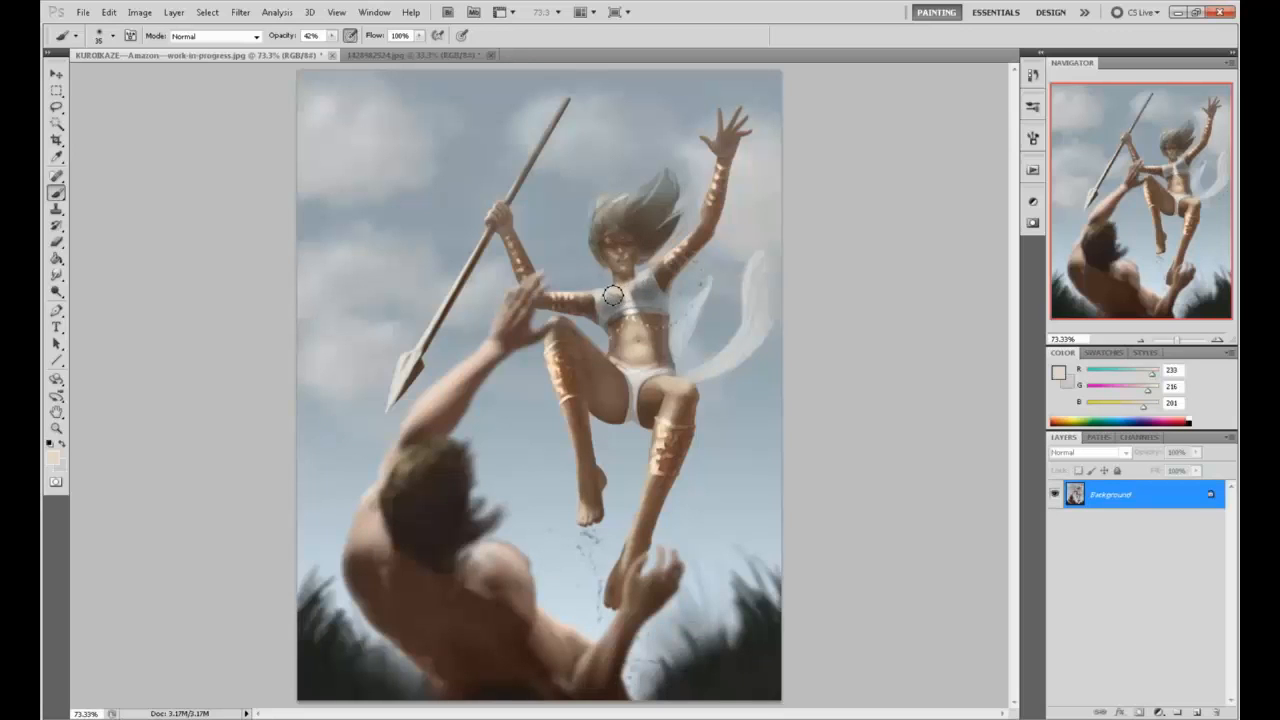
pyautogui.keyDown('alt'); pyautogui.click(625, 303); pyautogui.keyUp('alt')
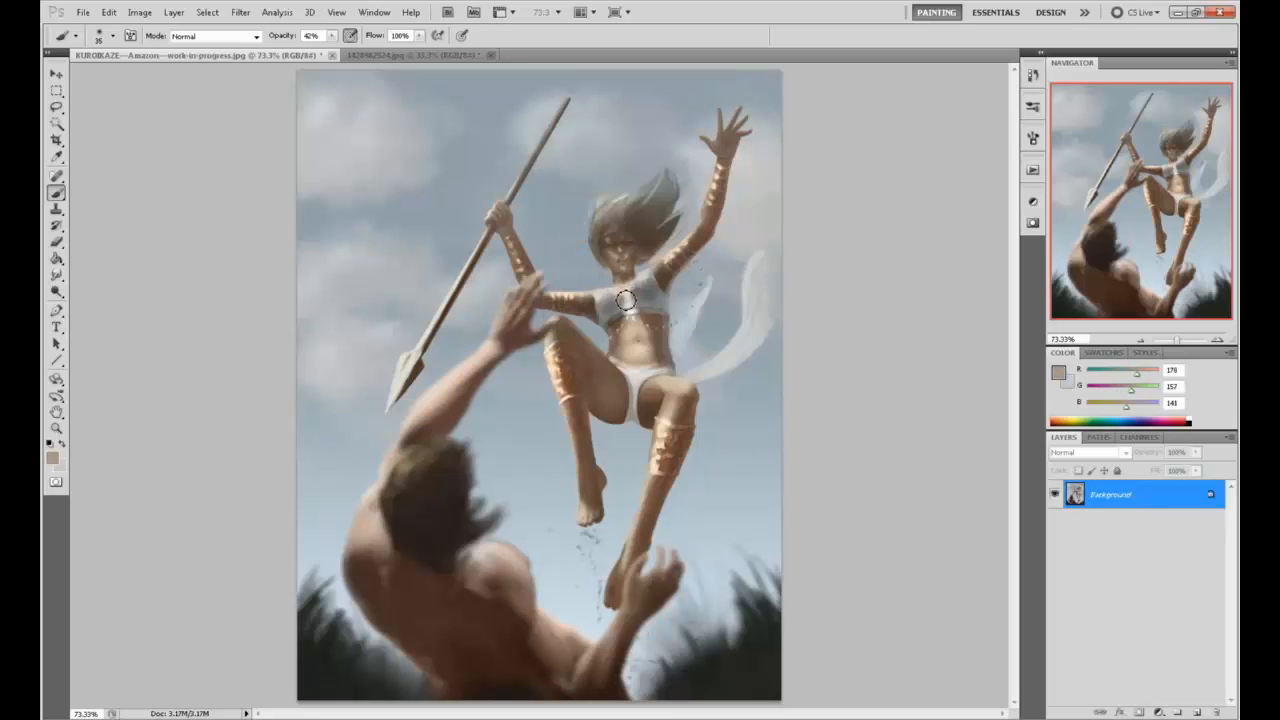
pyautogui.keyDown('alt'); pyautogui.click(628, 297); pyautogui.keyUp('alt')
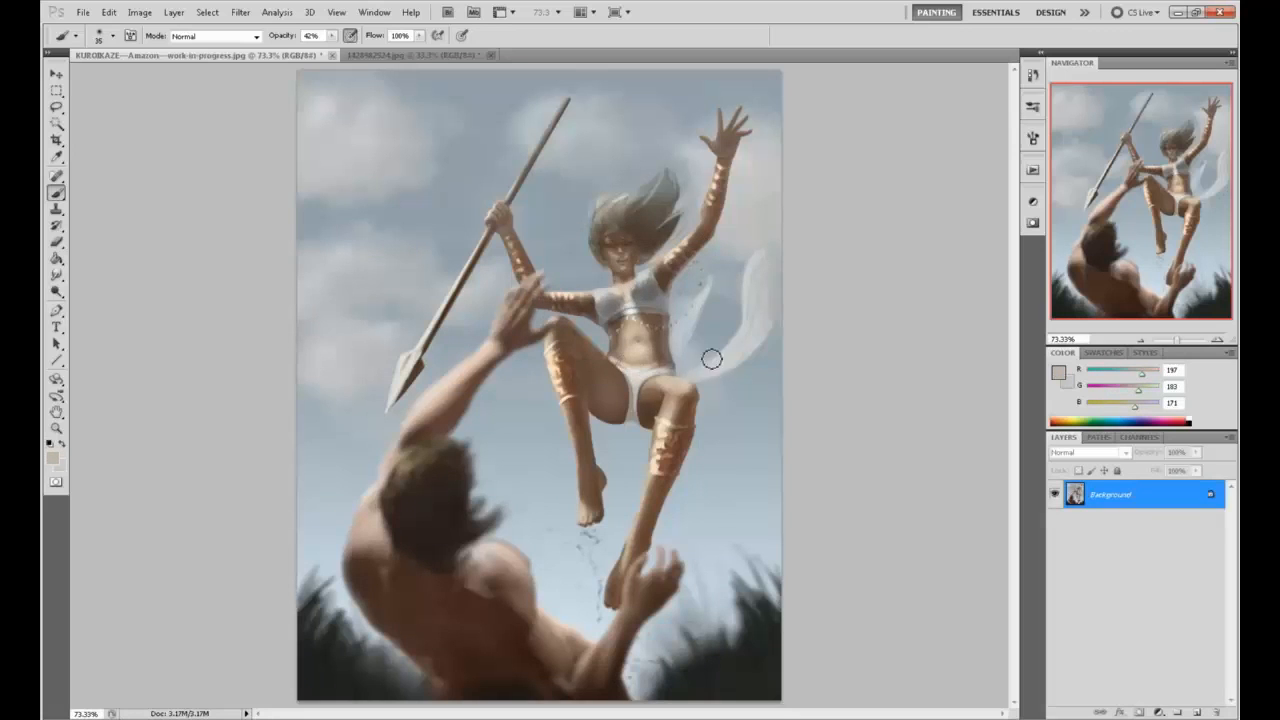
# Refine the warrior's legs and the flowing cloth with sampled blue-grey tones and dark browns from the thighs
pyautogui.keyDown('alt'); pyautogui.click(590, 320); pyautogui.keyUp('alt')
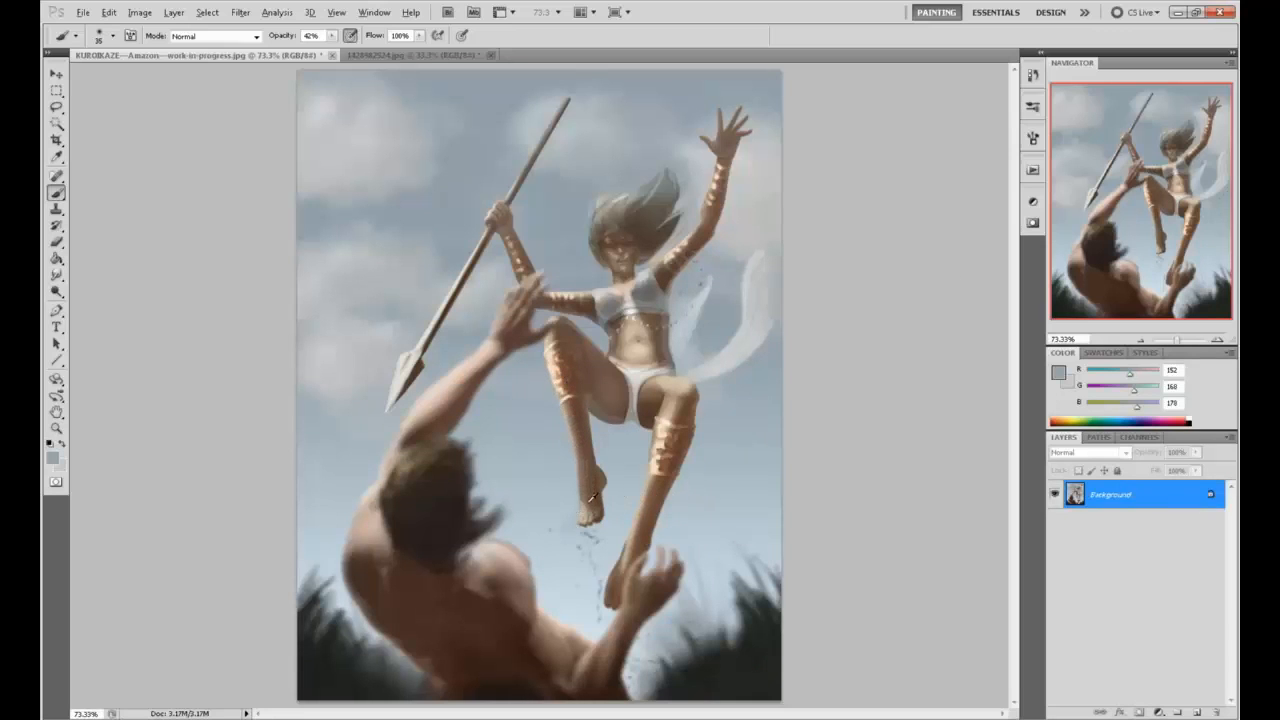
pyautogui.keyDown('alt'); pyautogui.click(558, 502); pyautogui.keyUp('alt')
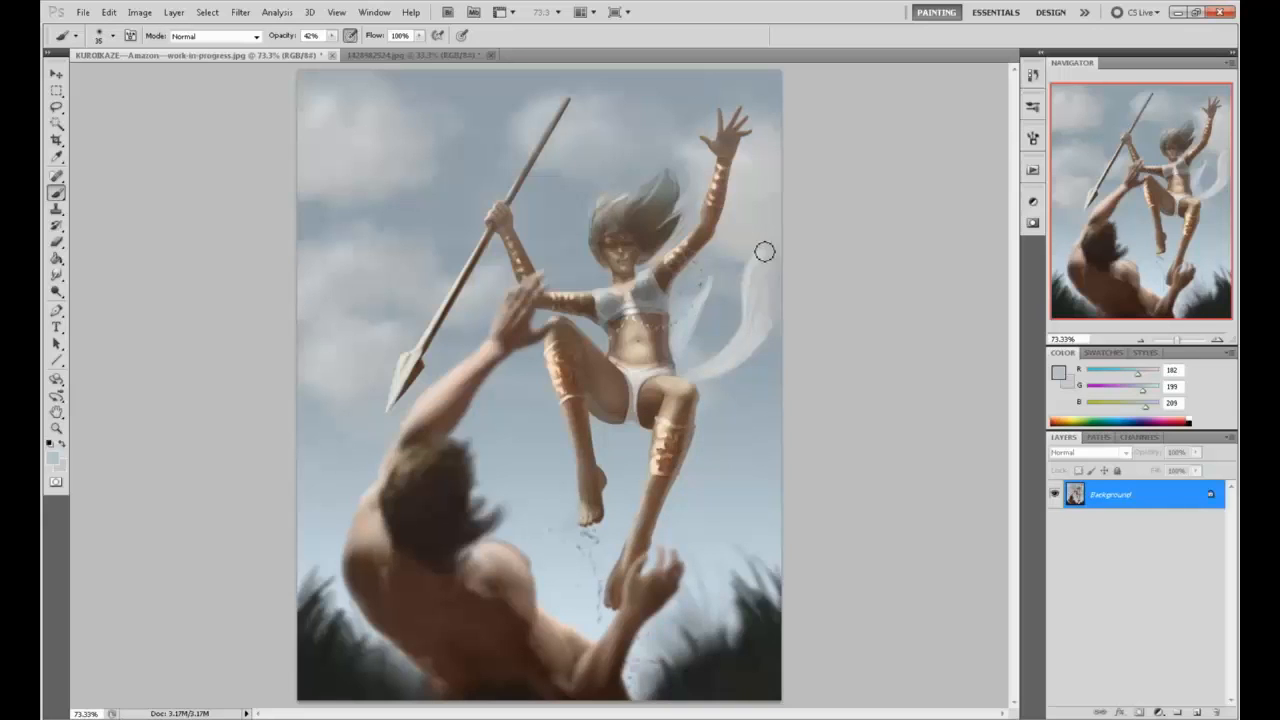
pyautogui.keyDown('alt'); pyautogui.click(606, 406); pyautogui.keyUp('alt')
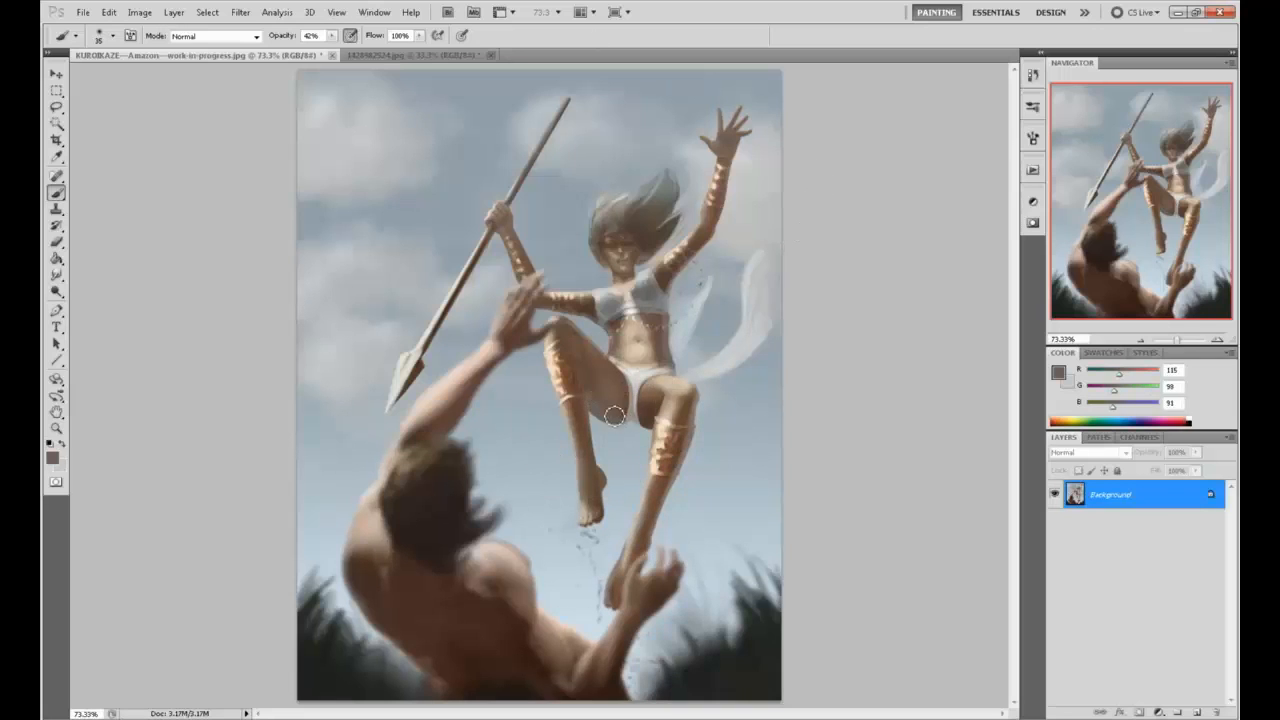
pyautogui.keyDown('alt'); pyautogui.click(649, 414); pyautogui.keyUp('alt')
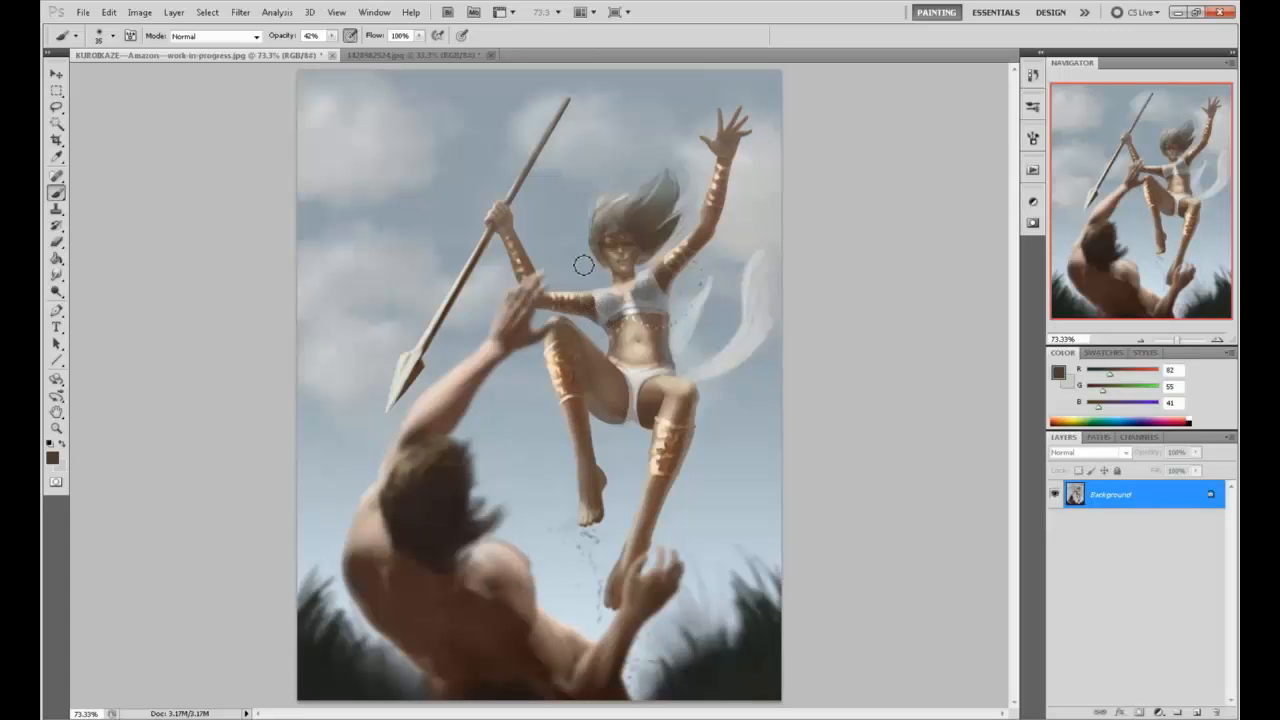
# Open the Liquify filter and shrink the warrior's head slightly using the Pucker tool at brush size 316
pyautogui.click(240, 12)
pyautogui.click(365, 97)
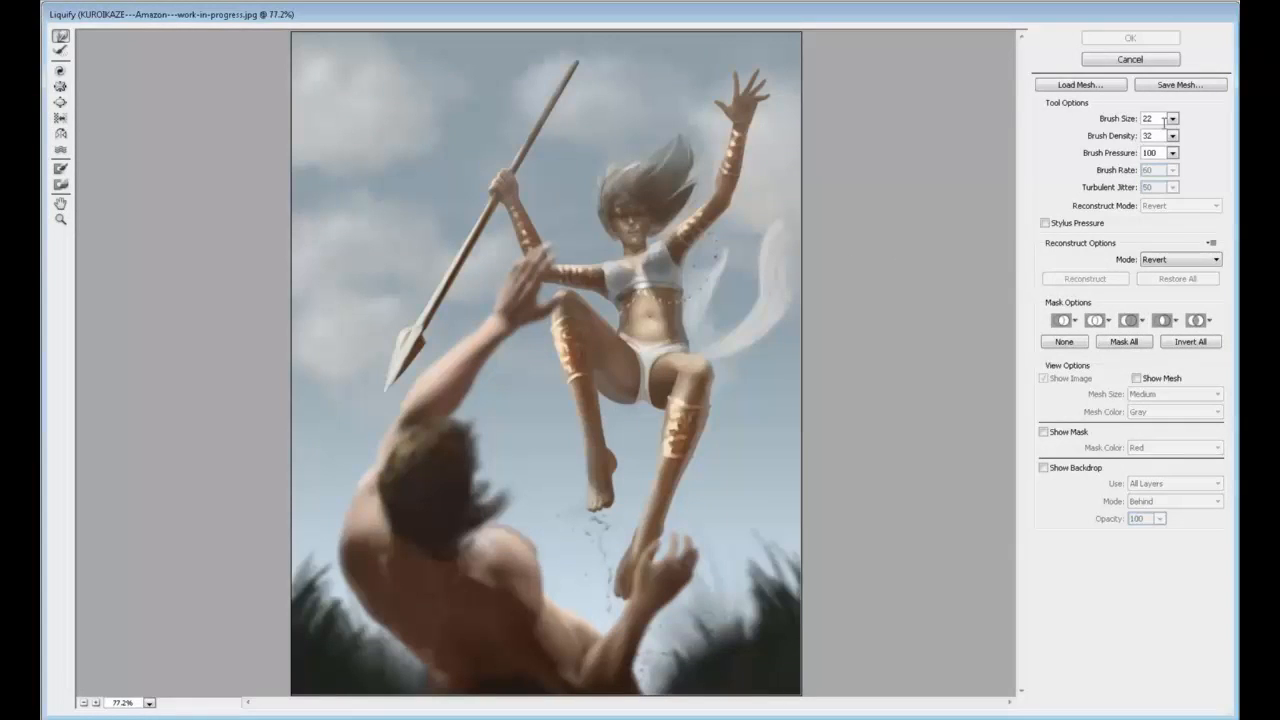
pyautogui.click(1172, 118)
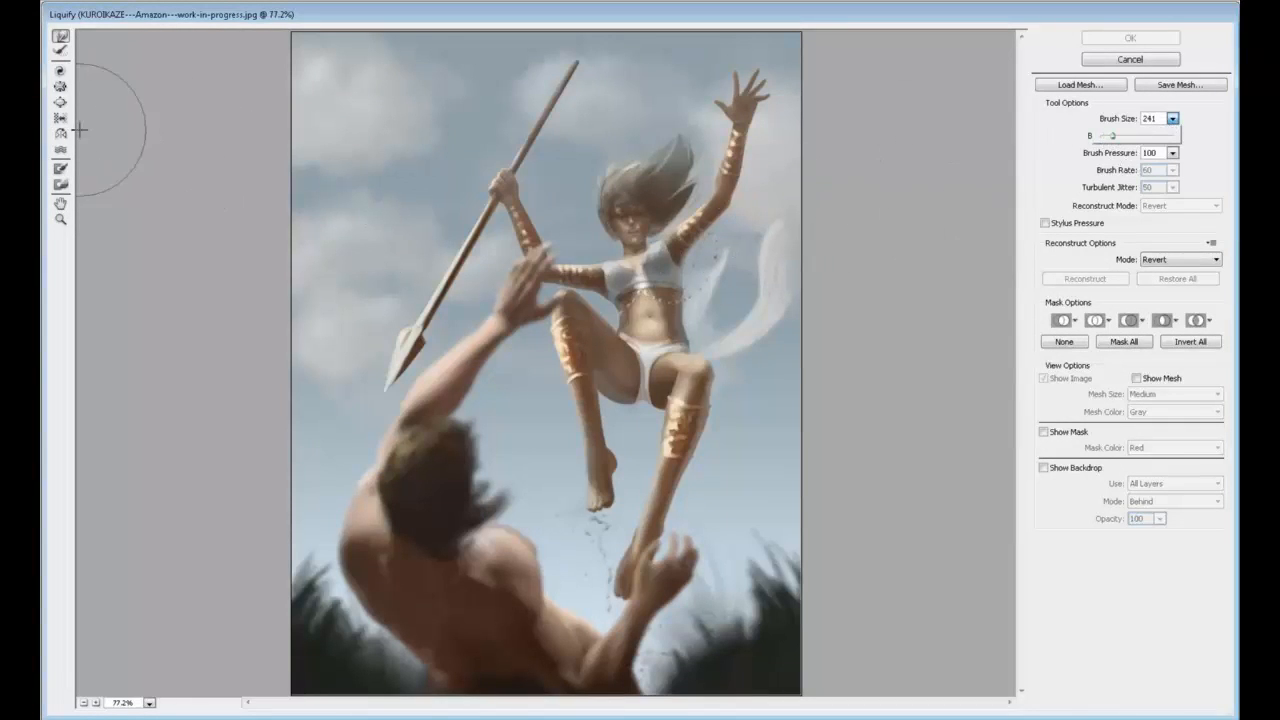
pyautogui.click(61, 87)
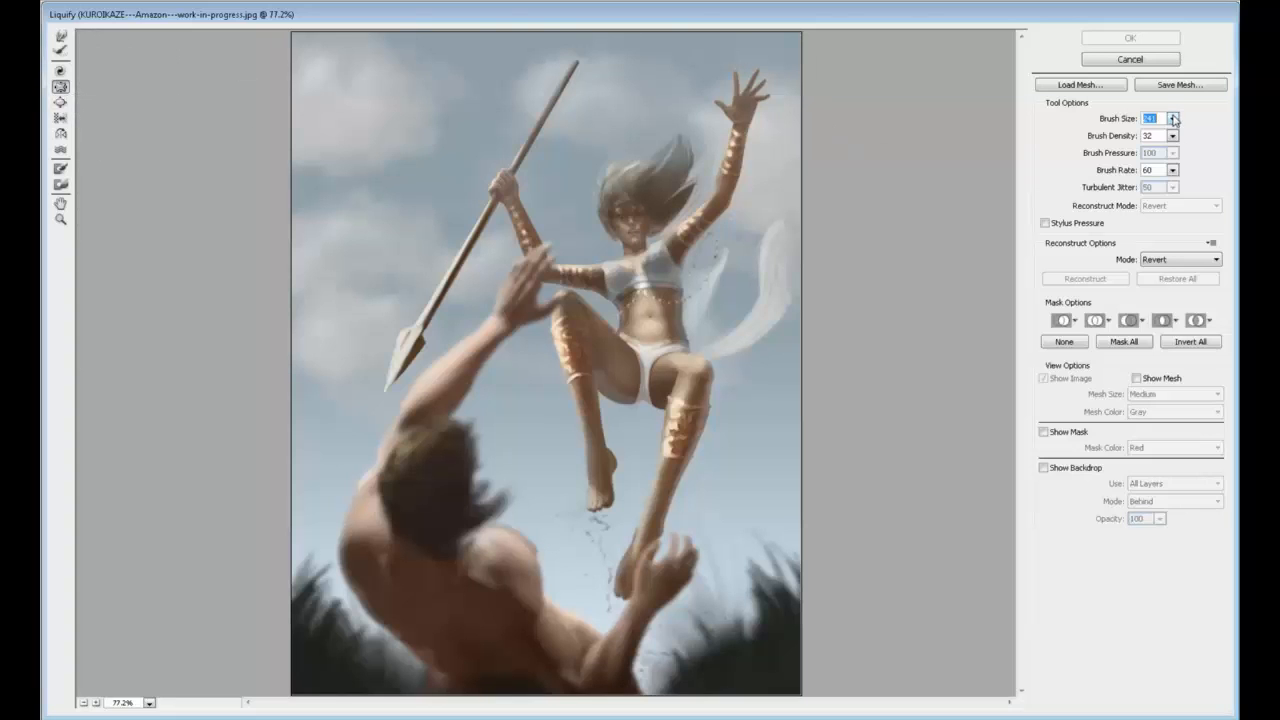
pyautogui.moveTo(1112, 136); pyautogui.dragTo(1119, 141)
pyautogui.click(638, 215)
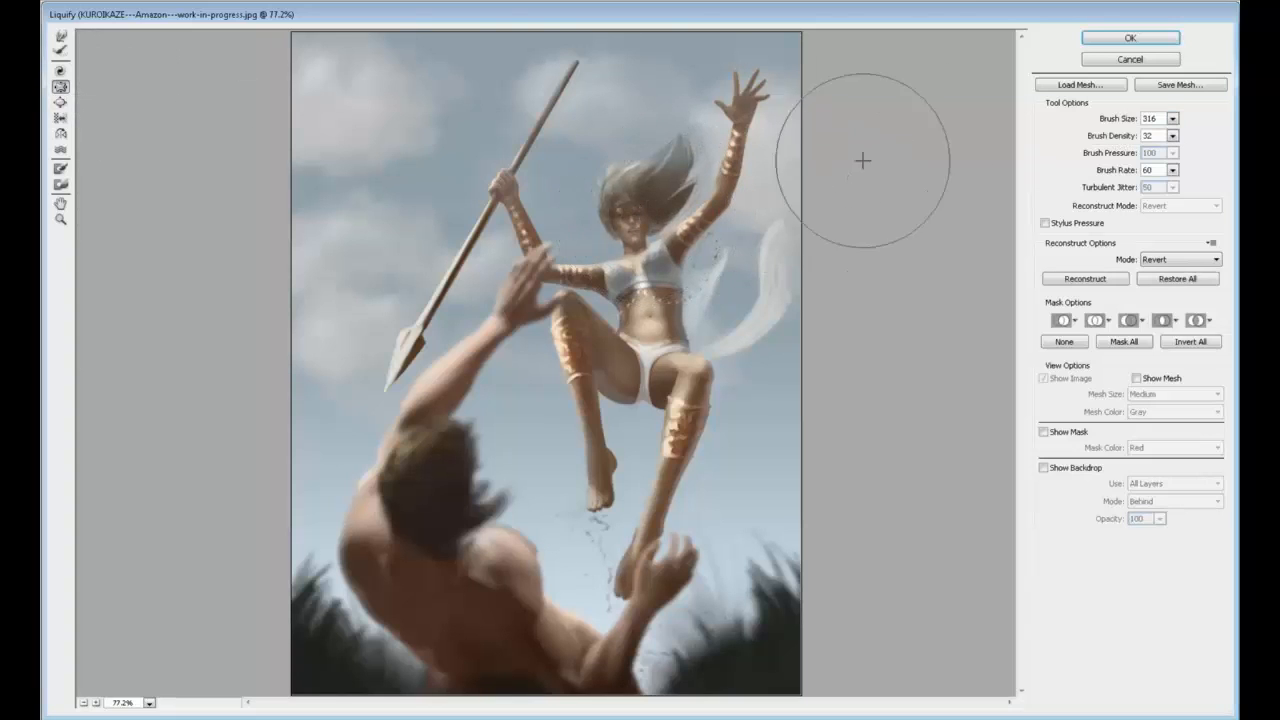
# Push the foot of the warrior's raised leg slightly upward with the Forward Warp tool at brush size 316, and apply Liquify
pyautogui.click(61, 36)
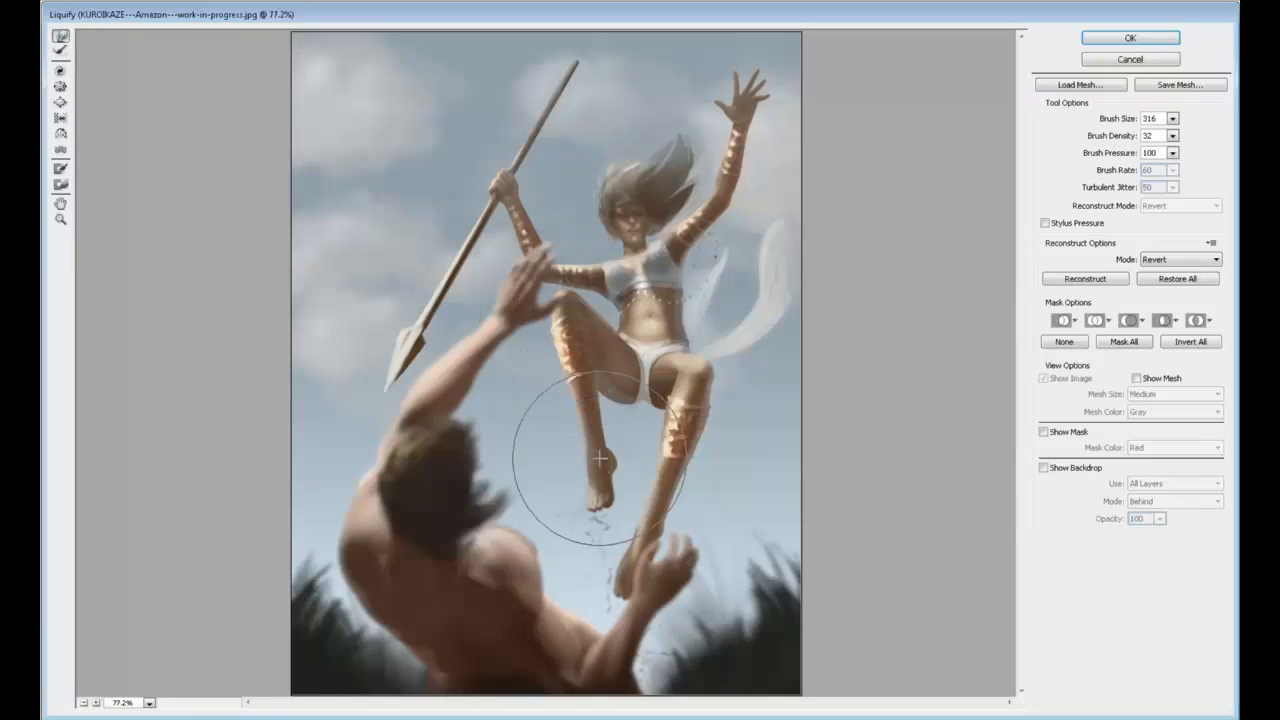
pyautogui.moveTo(598, 504); pyautogui.dragTo(597, 497)
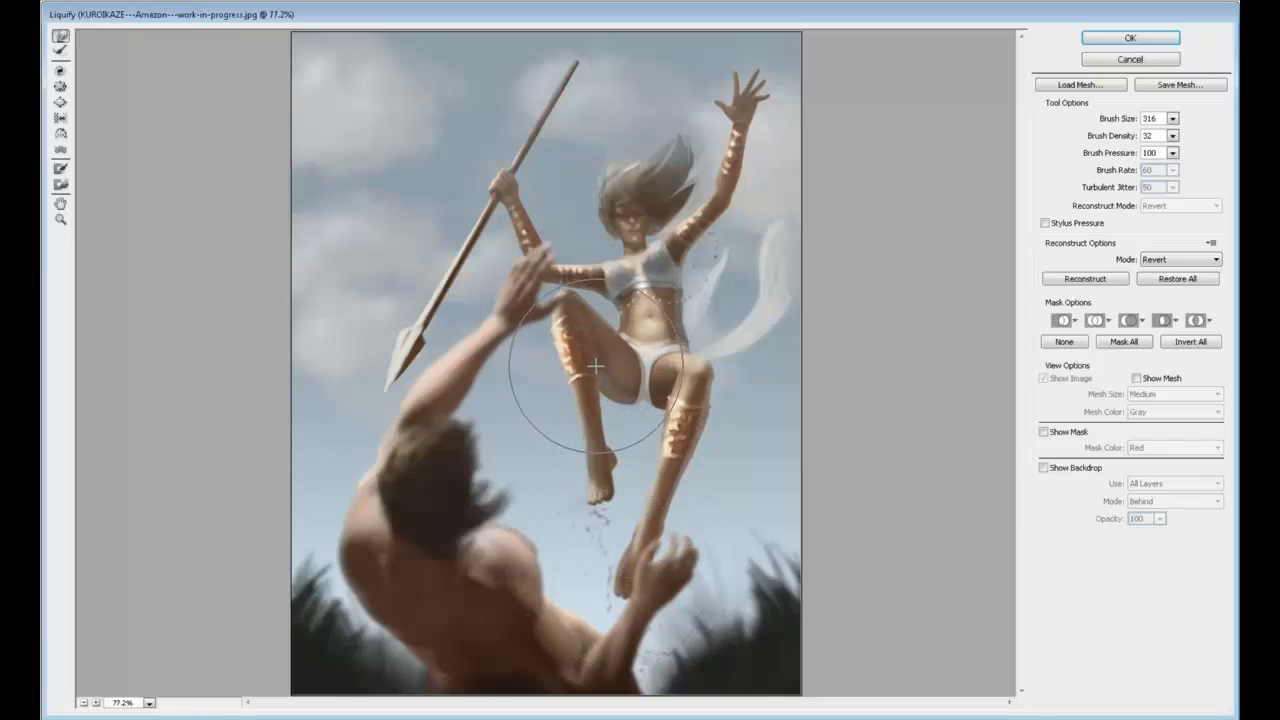
pyautogui.press('s')
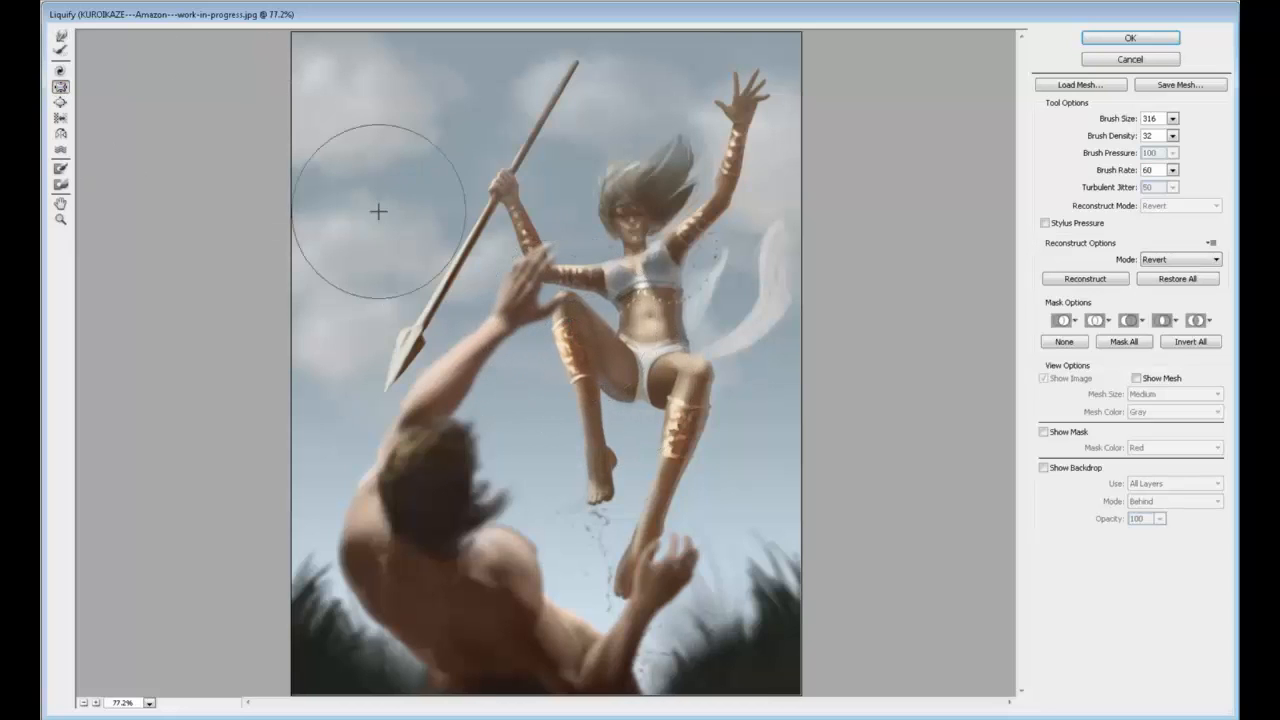
pyautogui.click(61, 37)
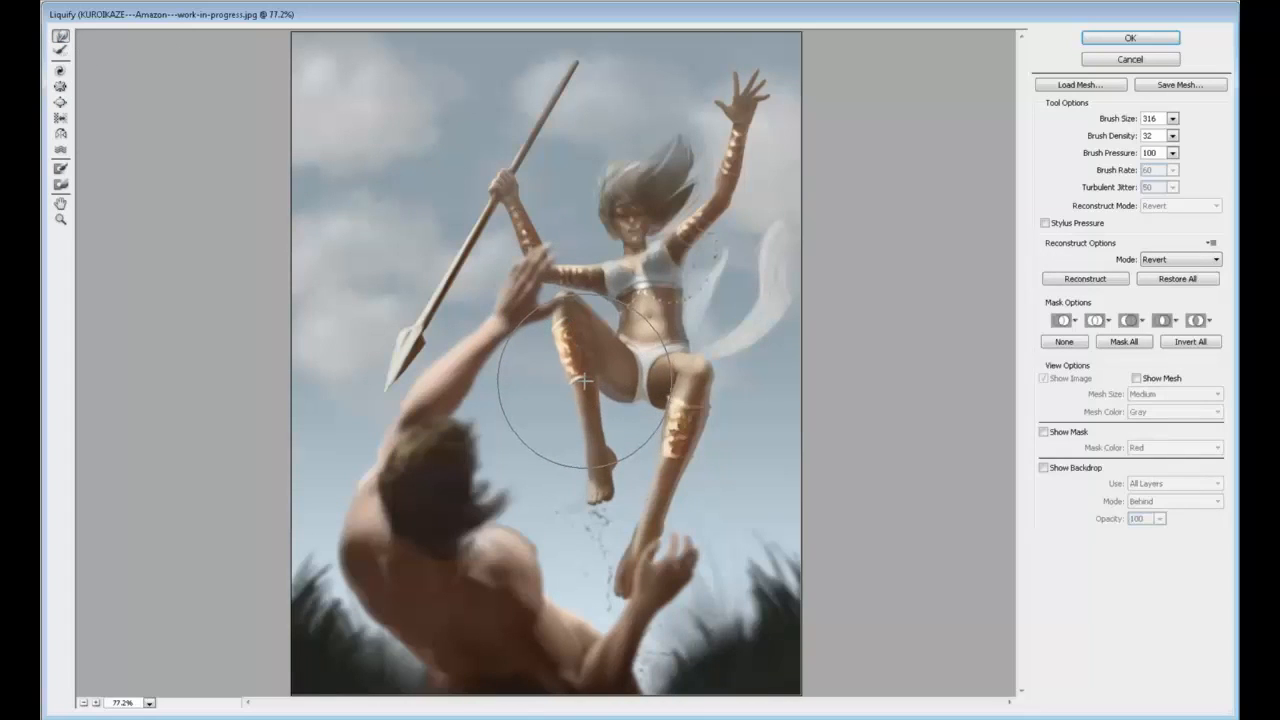
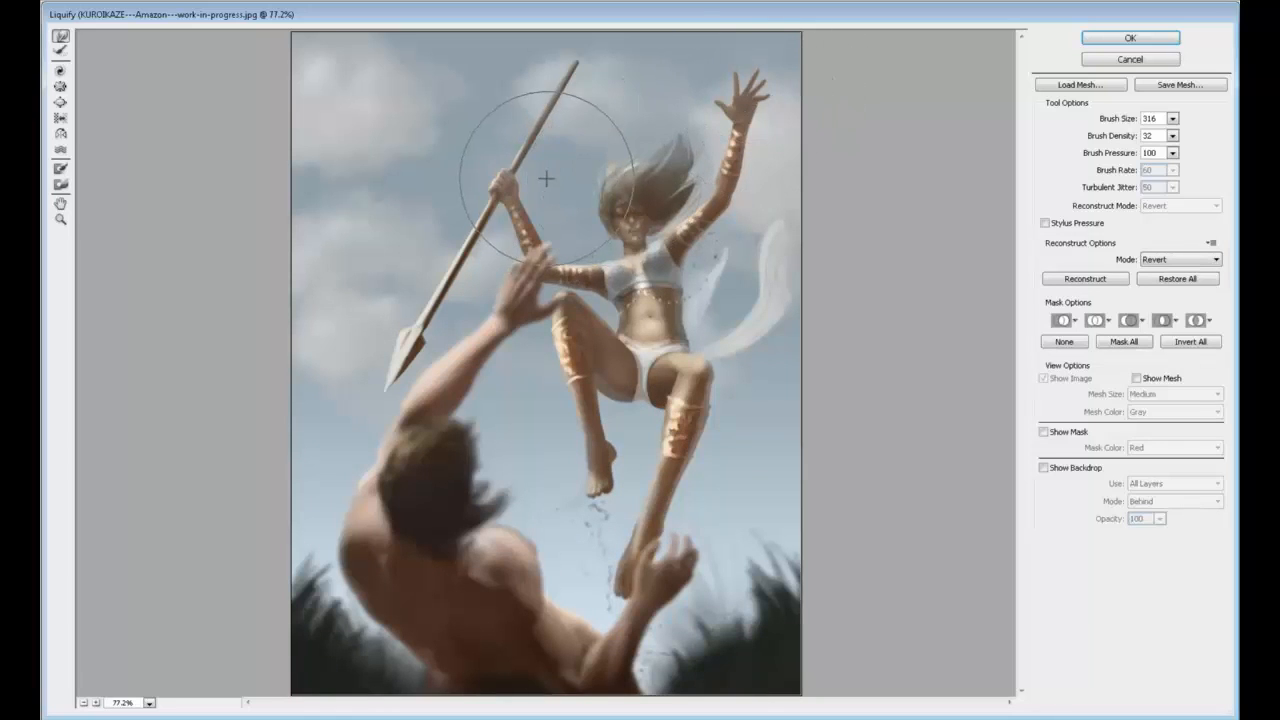
pyautogui.click(1130, 38)
pyautogui.press('l')
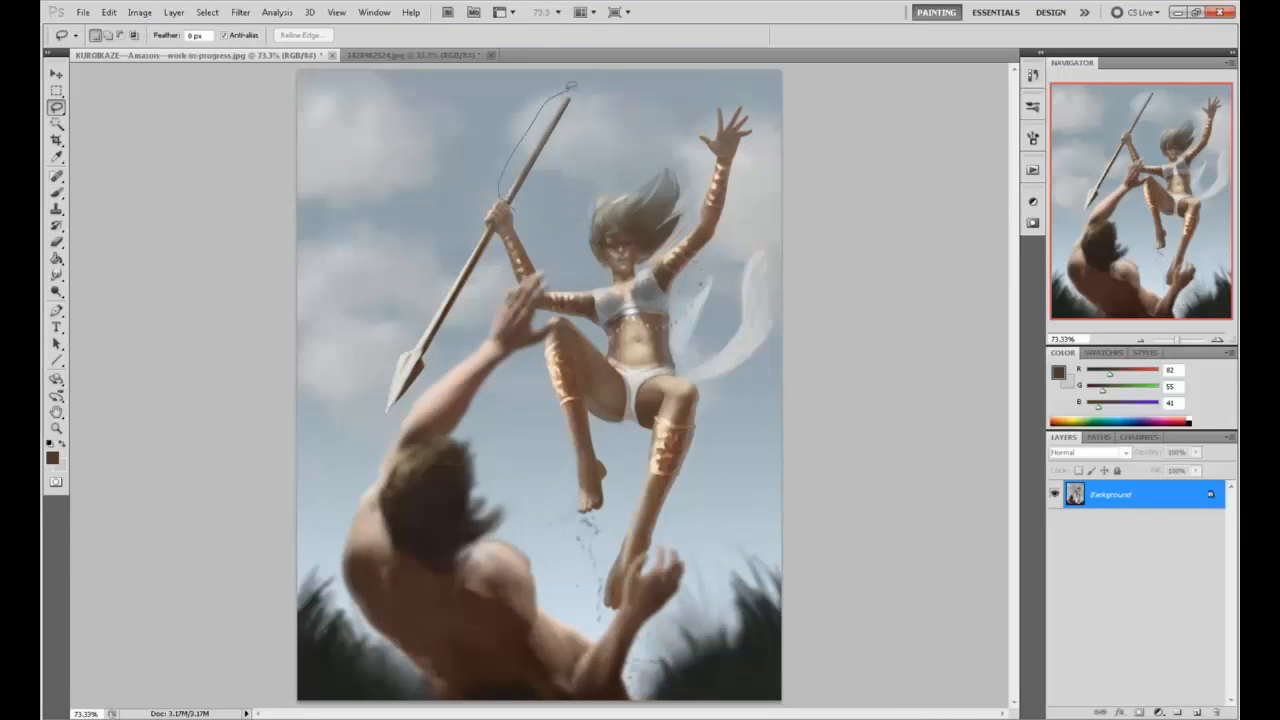
pyautogui.moveTo(571, 86); pyautogui.dragTo(556, 130)
pyautogui.hotkey('ctrl', 'd')
# Reduce the lassoed area to the spear alone, removing the sky with the Magic Wand at tolerance 30 and excluding the forearm
pyautogui.click(54, 124)
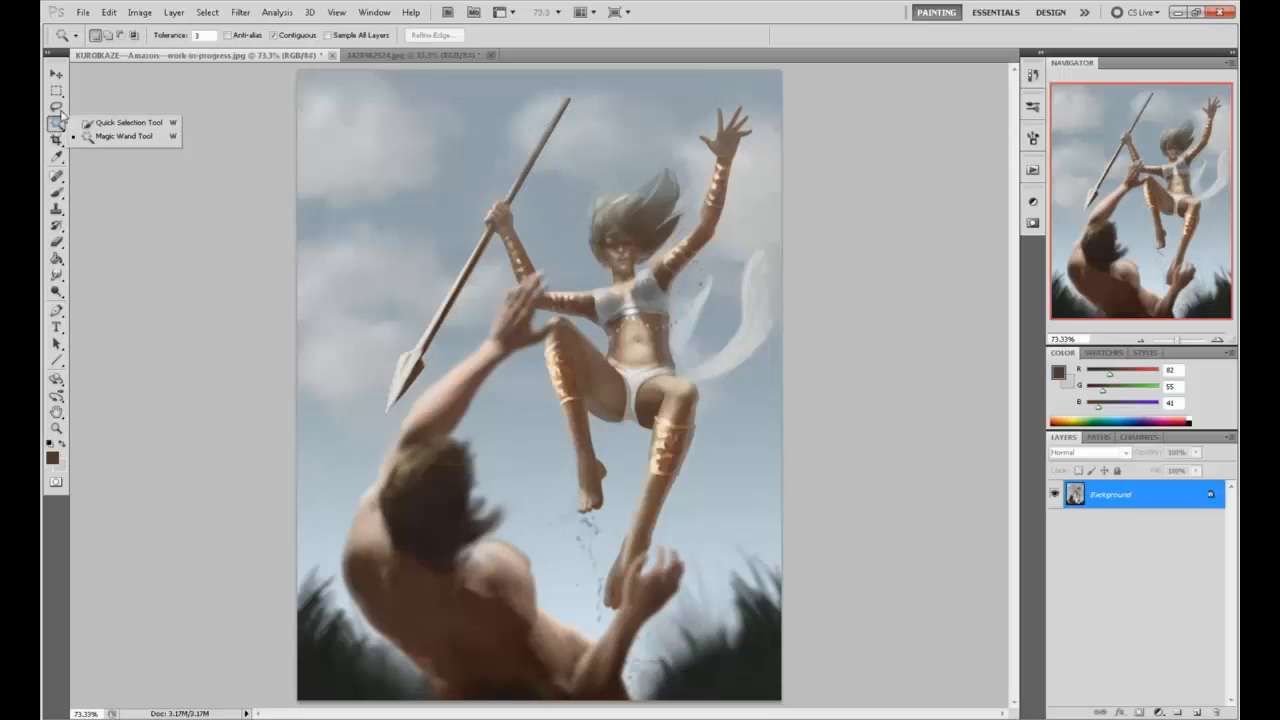
pyautogui.click(528, 184)
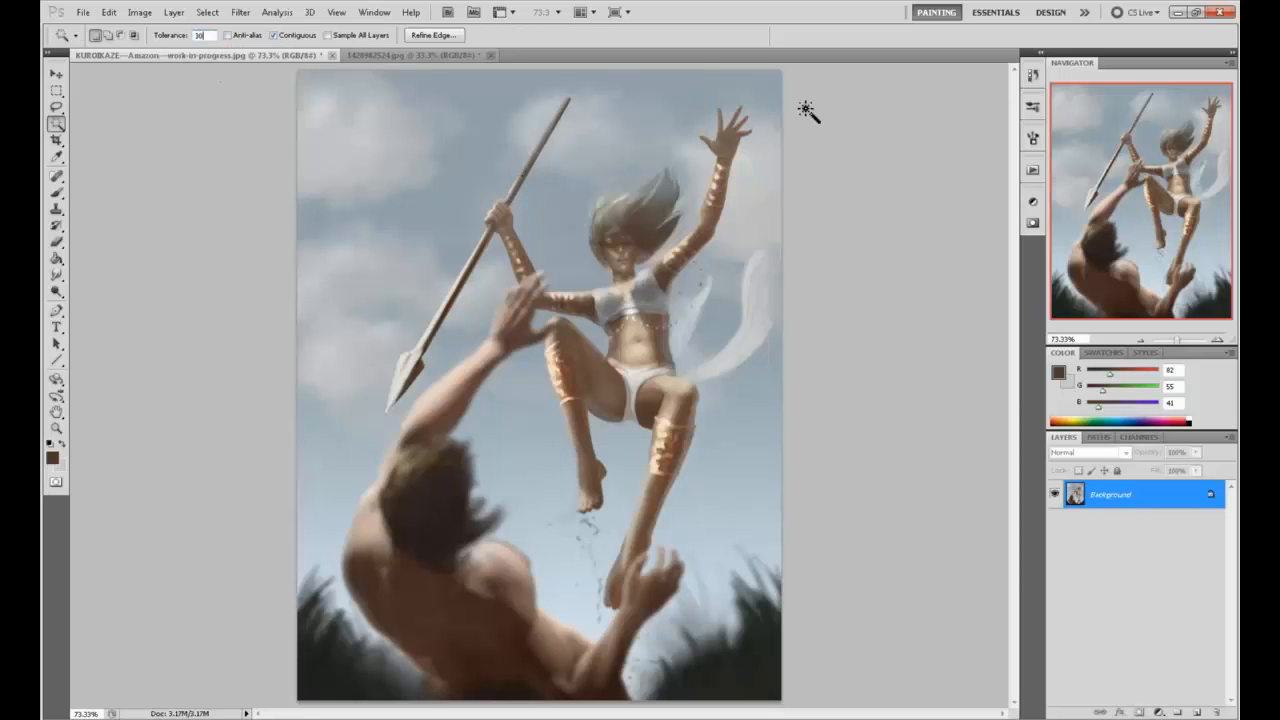
pyautogui.click(540, 172)
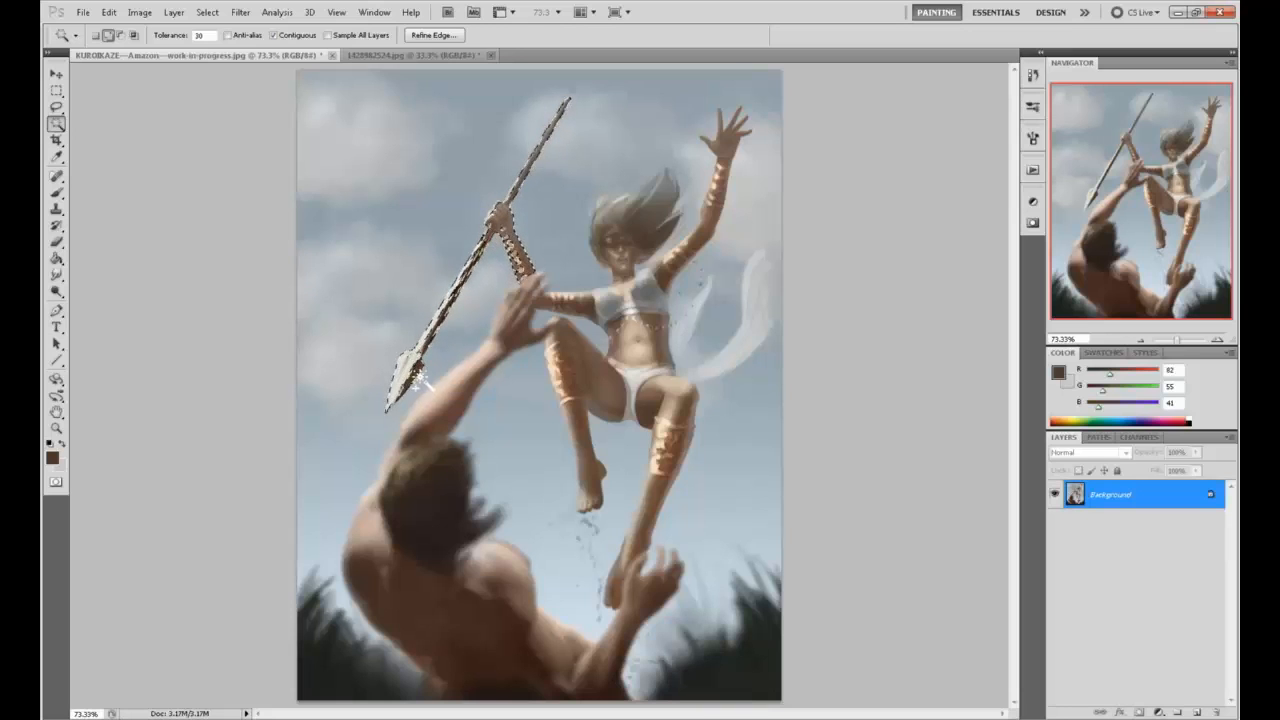
pyautogui.keyDown('shift'); pyautogui.click(402, 399); pyautogui.keyUp('shift')
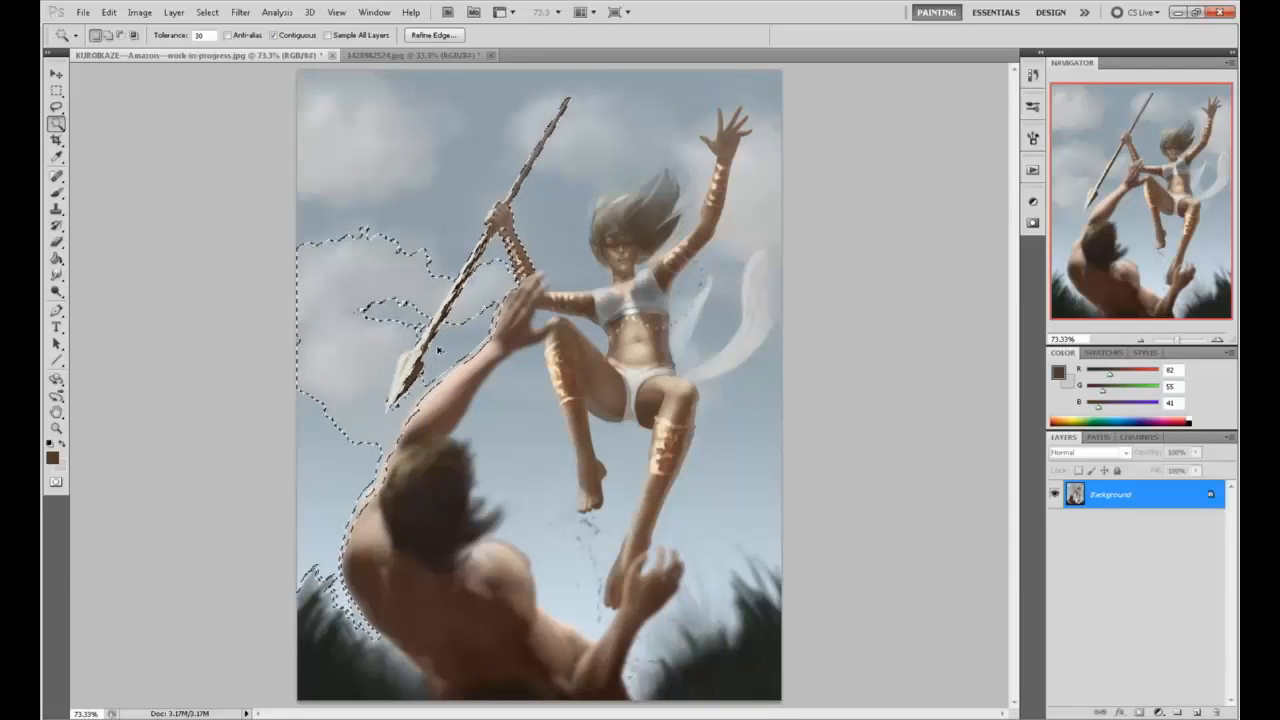
pyautogui.hotkey('ctrl', 'z')
pyautogui.press('l')
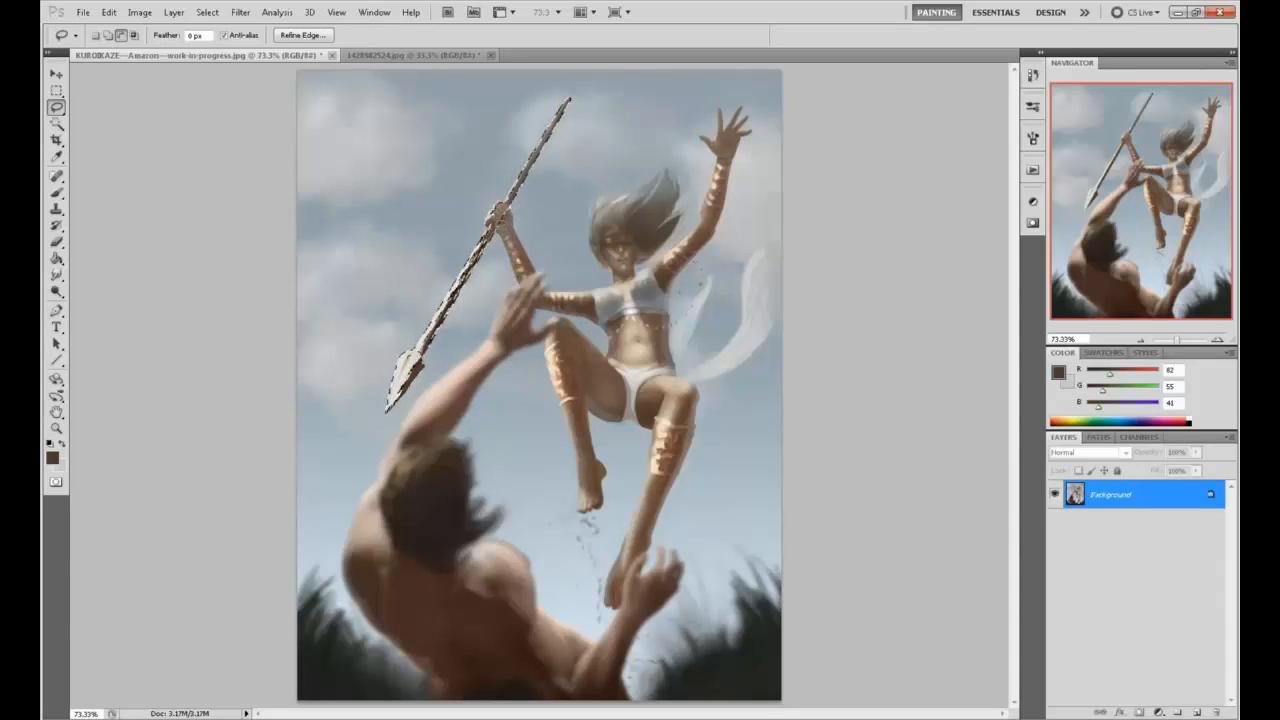
# Convert the locked background into a regular layer and cut the selected spear onto its own layer
pyautogui.doubleClick(1200, 490)
pyautogui.click(755, 234)
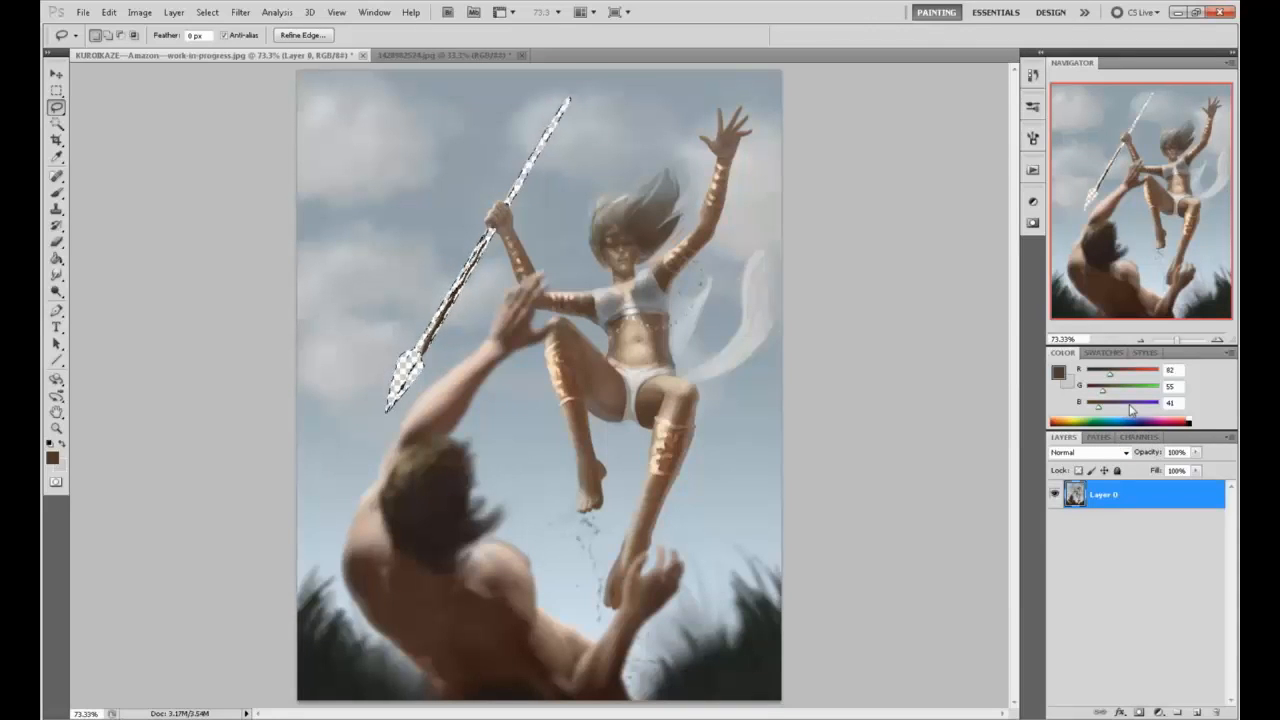
pyautogui.hotkey('ctrl', 'j')
pyautogui.press('v')
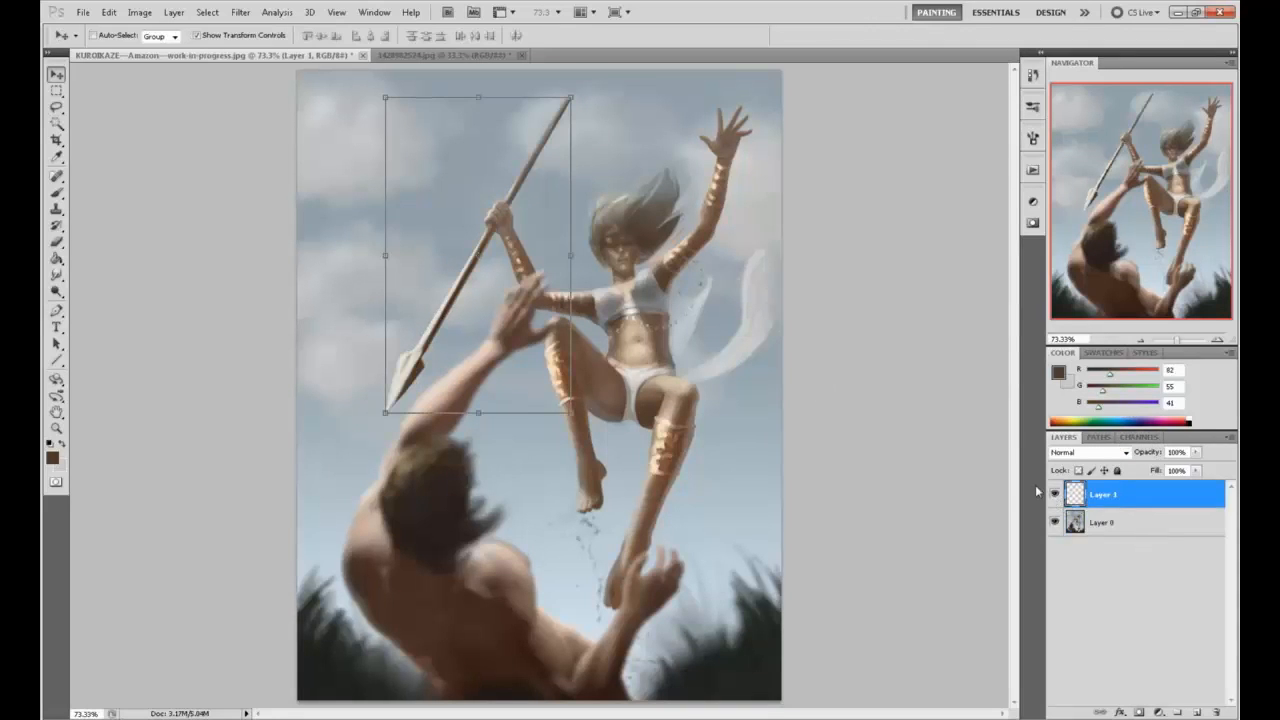
# Rotate and distort the spear so it hangs vertically from the warrior's fist with a foreshortened shaft, and apply the transformation
pyautogui.moveTo(490, 86); pyautogui.dragTo(338, 122)
pyautogui.moveTo(438, 186); pyautogui.dragTo(471, 192)
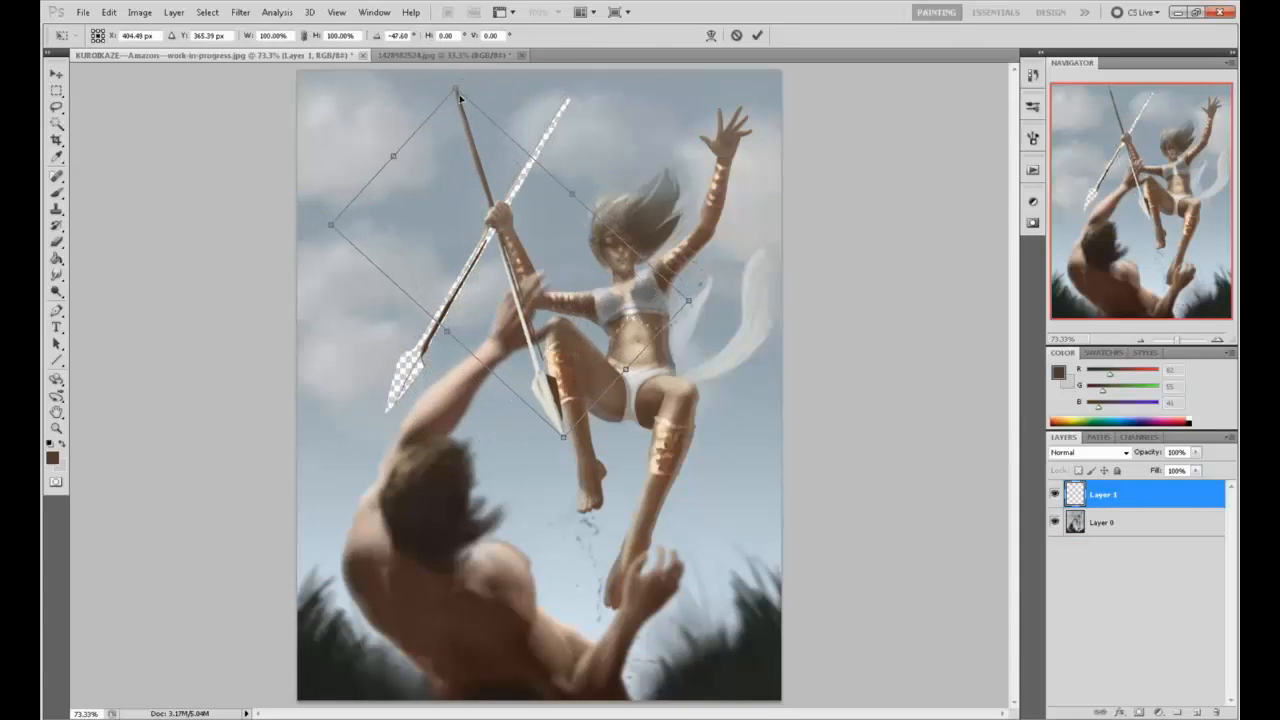
pyautogui.moveTo(459, 95); pyautogui.dragTo(491, 132)
pyautogui.moveTo(565, 438); pyautogui.dragTo(506, 410)
pyautogui.moveTo(496, 148); pyautogui.dragTo(505, 167)
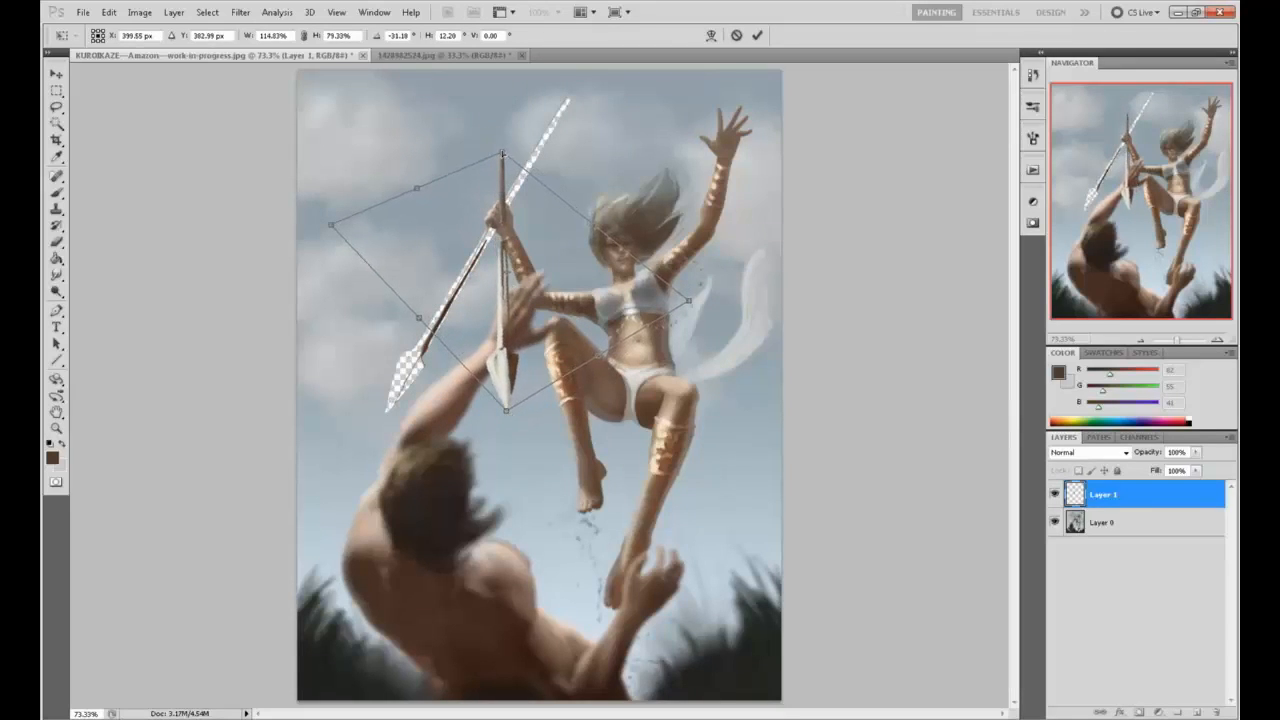
pyautogui.click(757, 35)
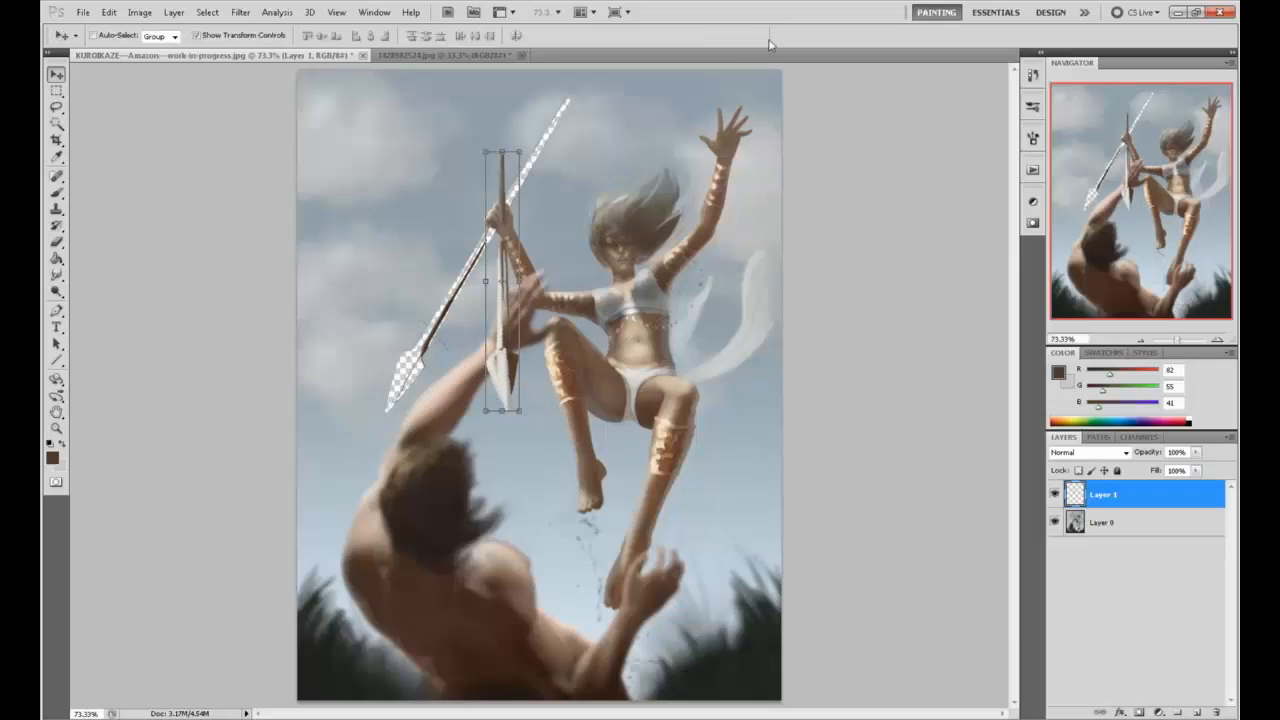
# Add an empty layer between the painting and the spear, sample a sky grey, and set the brush opacity to 100%
pyautogui.click(1127, 534)
pyautogui.click(1197, 712)
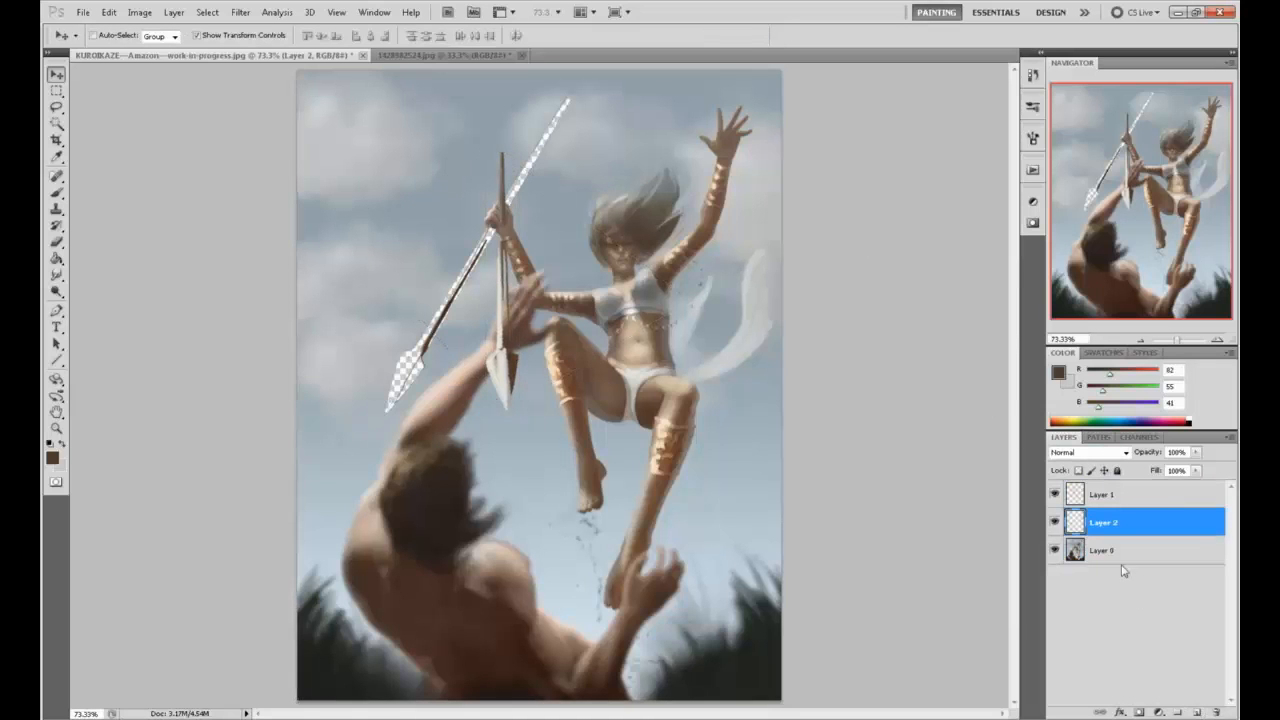
pyautogui.press('b')
pyautogui.keyDown('alt'); pyautogui.click(426, 304); pyautogui.keyUp('alt')
pyautogui.click(332, 37)
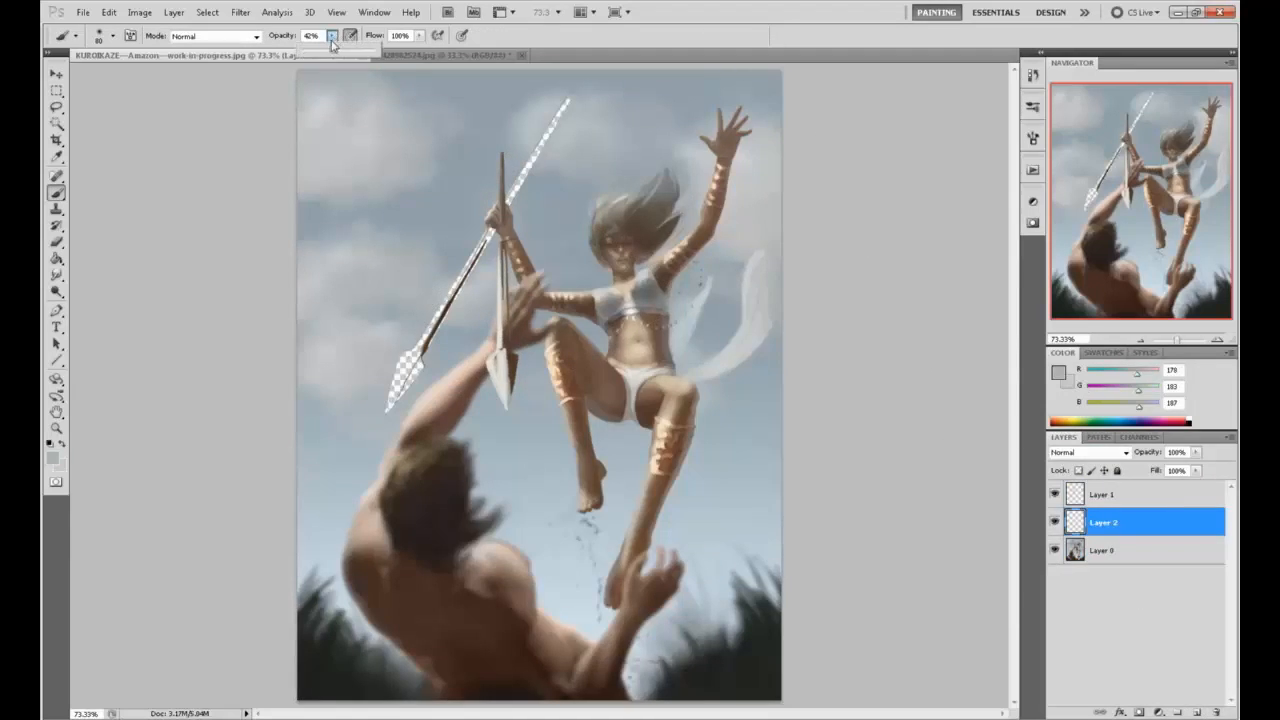
pyautogui.moveTo(332, 50); pyautogui.dragTo(378, 53)
# Fill a new layer beneath the painting with a sampled sky blue-grey and merge the painting down into it
pyautogui.click(1115, 551)
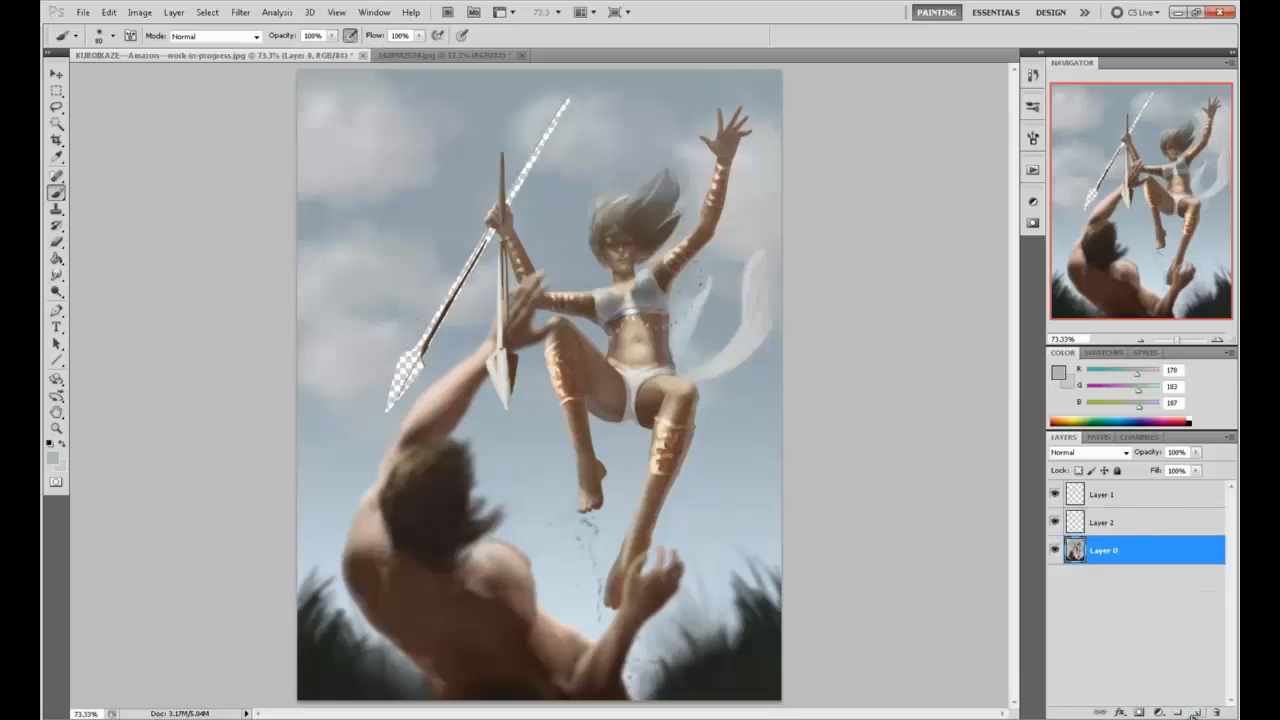
pyautogui.click(1197, 712)
pyautogui.moveTo(1148, 553); pyautogui.dragTo(1125, 666)
pyautogui.press('g')
pyautogui.keyDown('alt'); pyautogui.click(445, 353); pyautogui.keyUp('alt')
pyautogui.click(439, 334)
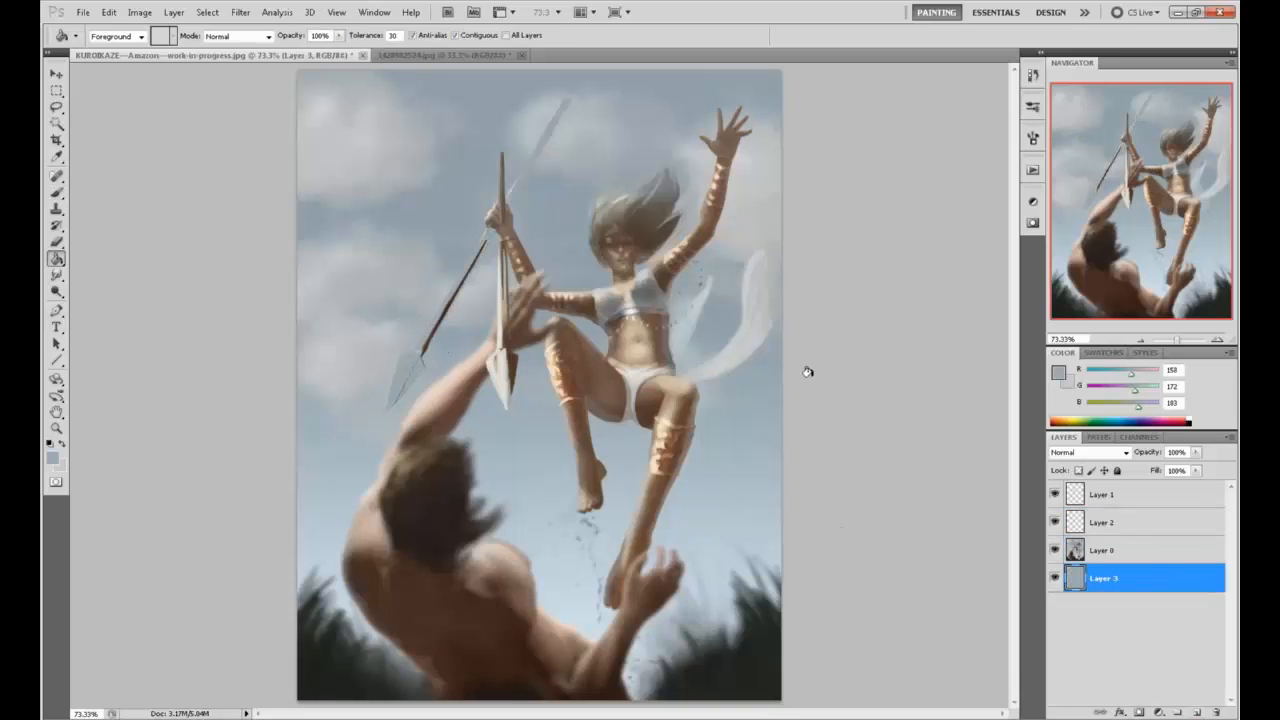
pyautogui.rightClick(1132, 556)
pyautogui.click(1147, 512)
# Paint out the remains of the old diagonal spear with blue-grey and cloud tones sampled from the surrounding sky
pyautogui.press('b')
pyautogui.keyDown('alt'); pyautogui.click(407, 369); pyautogui.keyUp('alt')
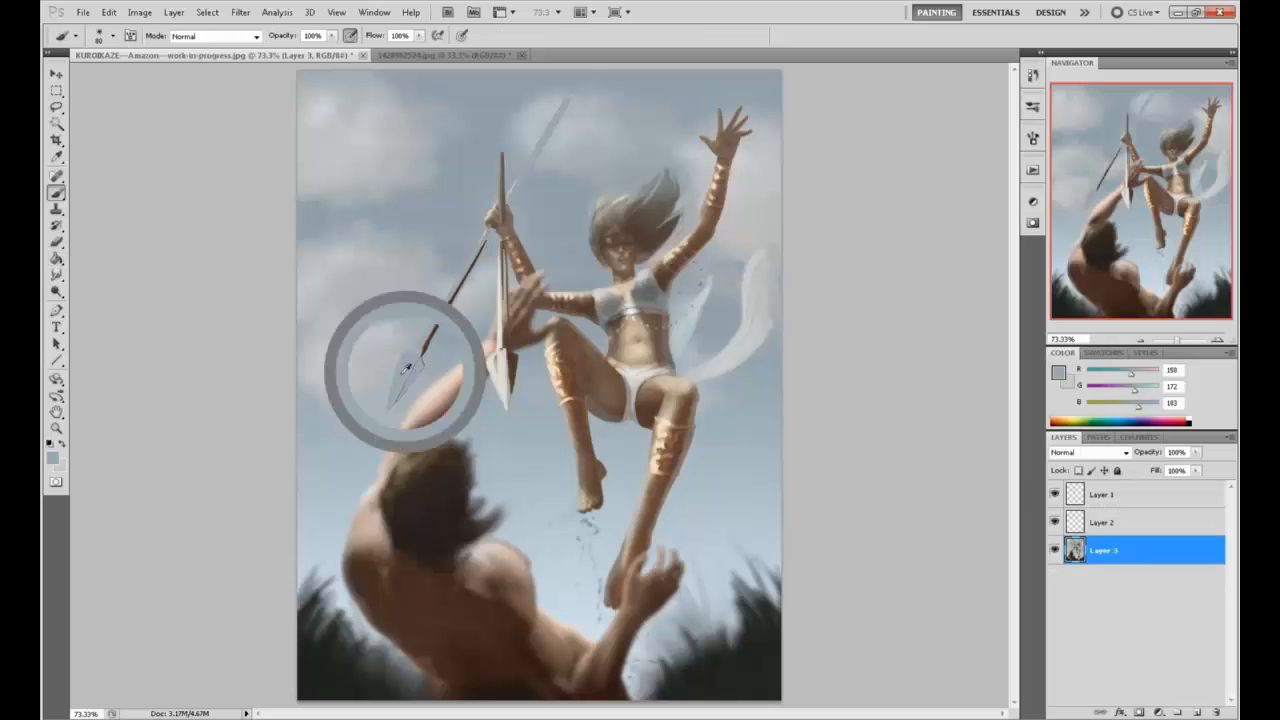
pyautogui.moveTo(398, 394); pyautogui.dragTo(403, 349)
pyautogui.keyDown('alt'); pyautogui.click(469, 297); pyautogui.keyUp('alt')
pyautogui.moveTo(454, 297)
pyautogui.mouseDown()
pyautogui.moveTo(443, 317)
pyautogui.moveTo(438, 277)
pyautogui.moveTo(461, 278)
pyautogui.mouseUp()
pyautogui.keyDown('alt'); pyautogui.click(459, 250); pyautogui.keyUp('alt')
pyautogui.moveTo(463, 277); pyautogui.dragTo(466, 259)
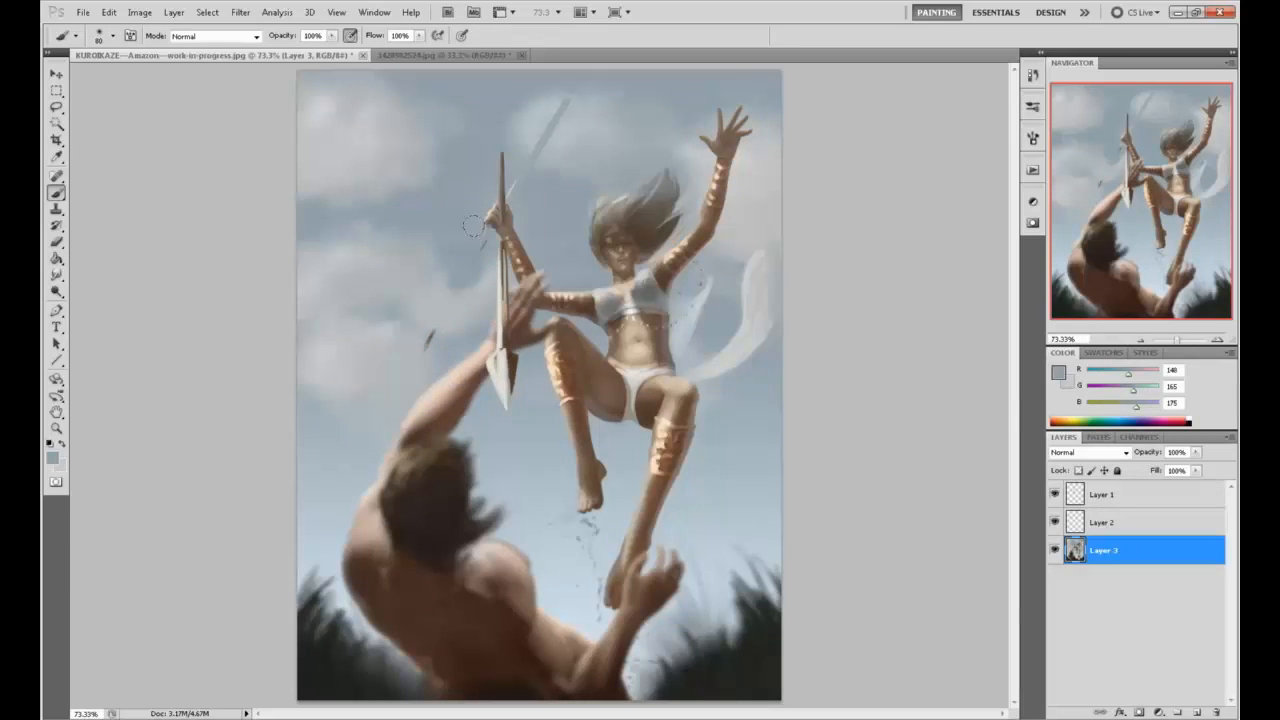
pyautogui.keyDown('alt'); pyautogui.click(446, 323); pyautogui.keyUp('alt')
pyautogui.keyDown('alt'); pyautogui.click(416, 350); pyautogui.keyUp('alt')
pyautogui.keyDown('alt'); pyautogui.click(543, 129); pyautogui.keyUp('alt')
pyautogui.moveTo(543, 129); pyautogui.dragTo(552, 102)
pyautogui.keyDown('alt'); pyautogui.click(524, 189); pyautogui.keyUp('alt')
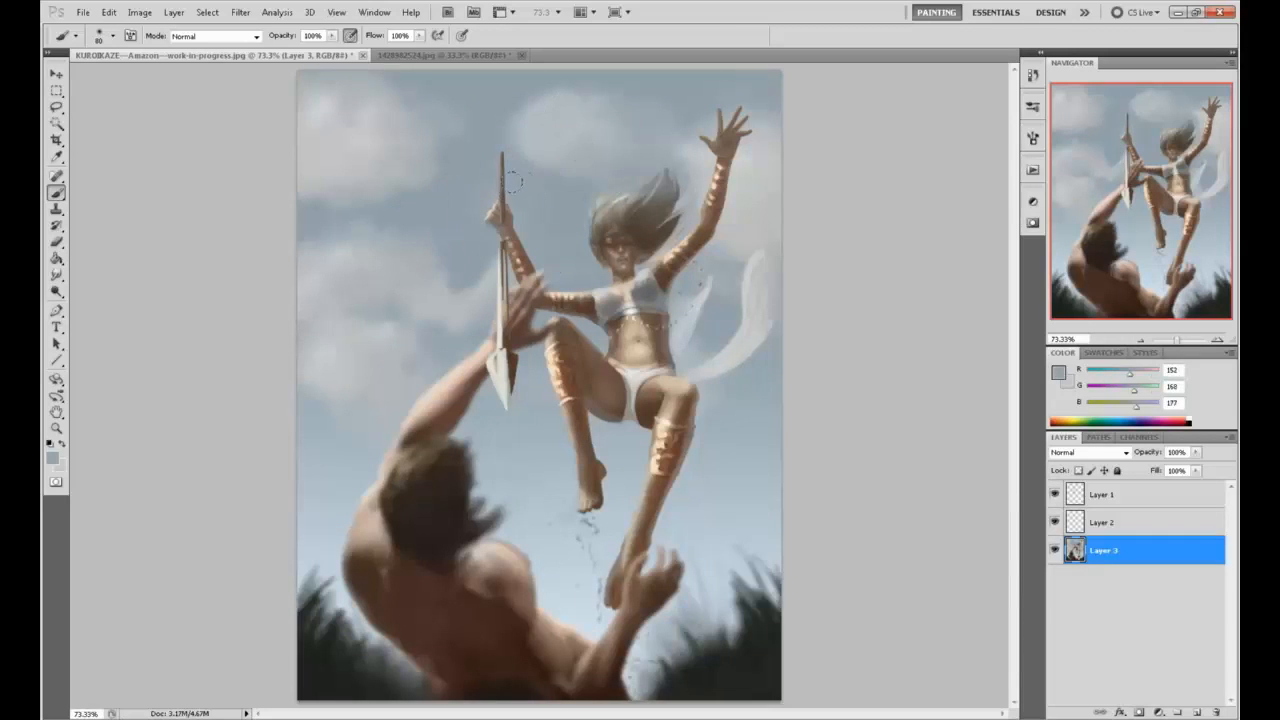
# Compare the painting with and without the spear, and try to erase the spear where it overlaps the man's hand
pyautogui.click(1055, 494)
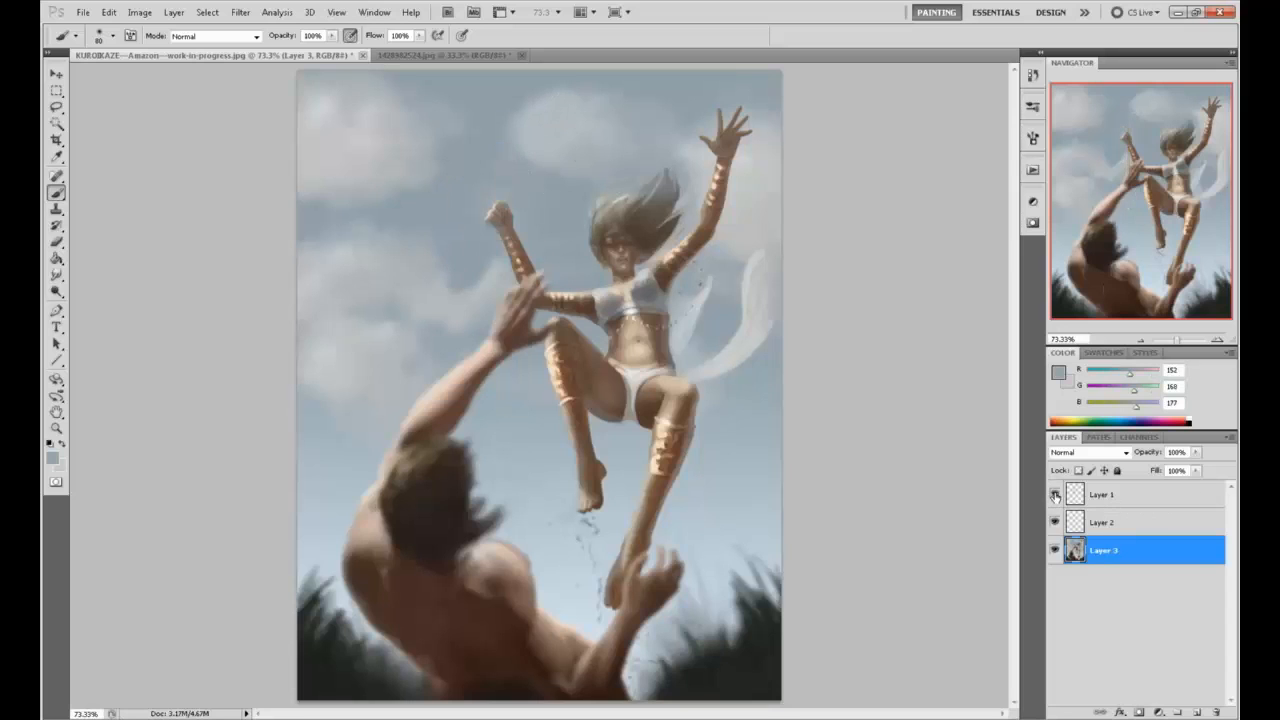
pyautogui.click(1055, 494)
pyautogui.press('e')
pyautogui.moveTo(482, 368)
pyautogui.mouseDown()
pyautogui.moveTo(532, 330)
pyautogui.moveTo(477, 393)
pyautogui.moveTo(548, 308)
pyautogui.moveTo(500, 369)
pyautogui.moveTo(519, 312)
pyautogui.mouseUp()
pyautogui.hotkey('ctrl', 'z')
pyautogui.click(1119, 496)
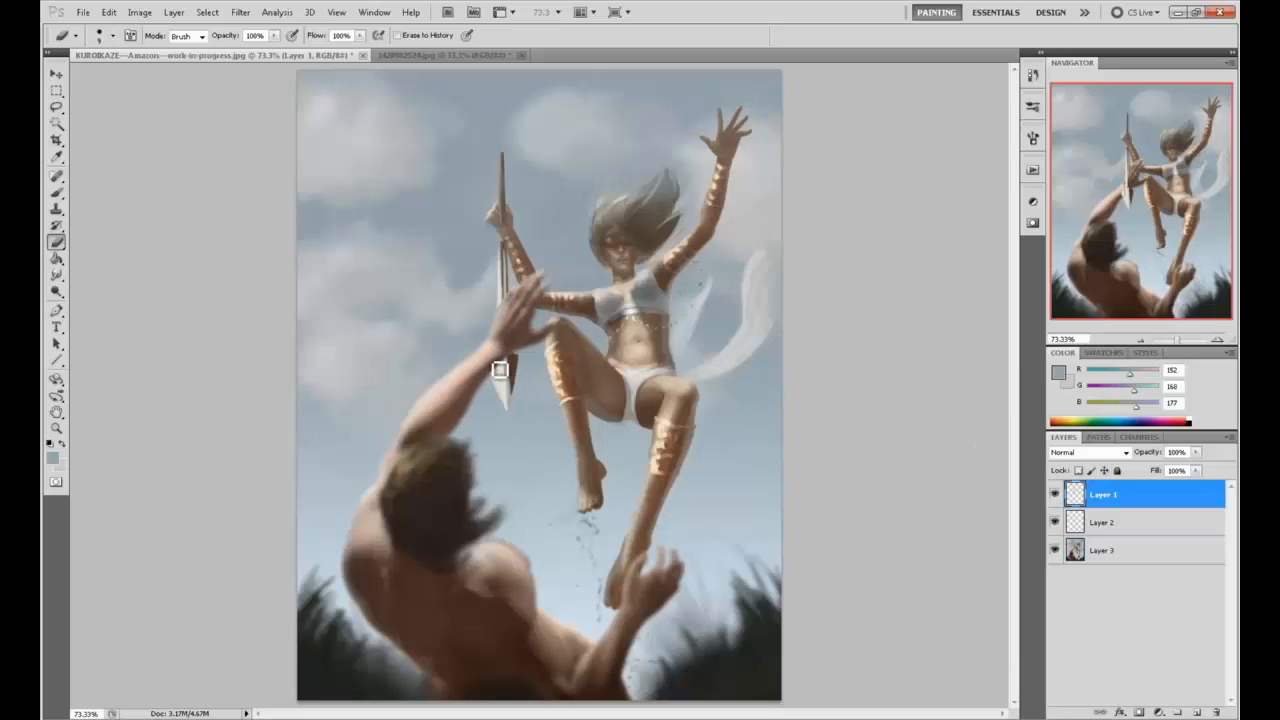
pyautogui.hotkey('ctrl', 'z')
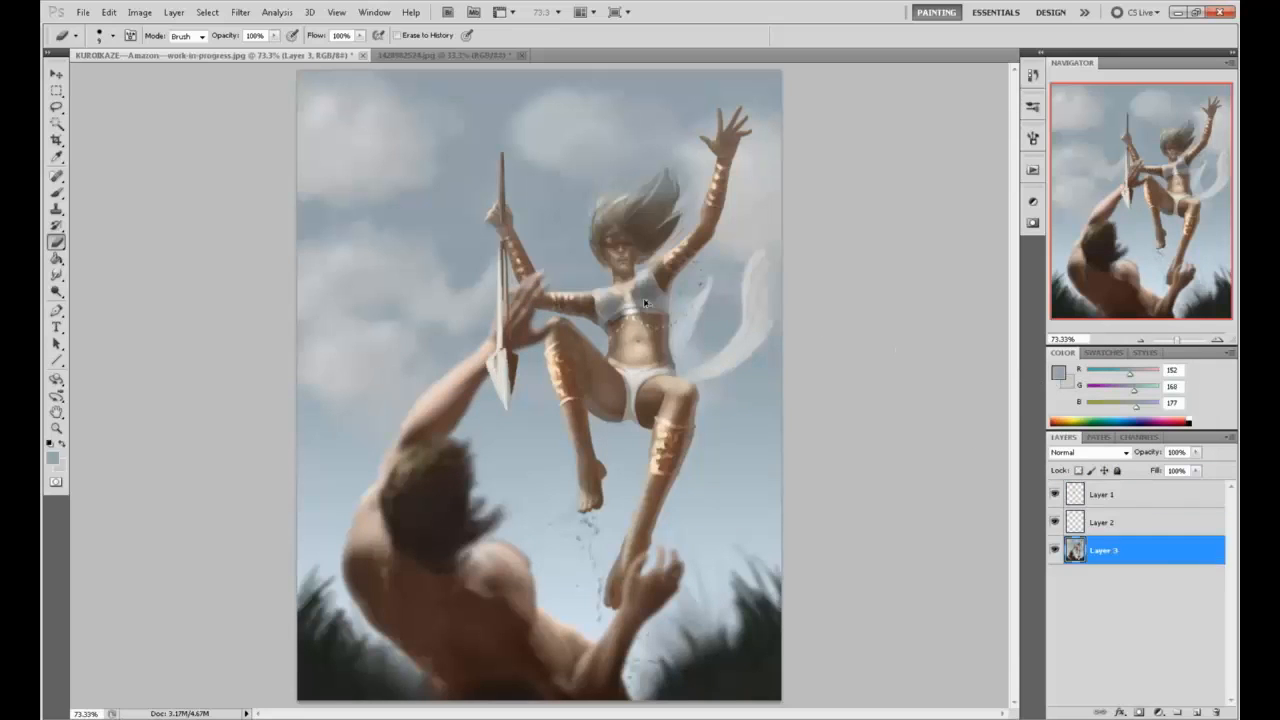
# Sketch directional arrows around the spear in black on a new top layer with a size 10 brush
pyautogui.click(1143, 500)
pyautogui.click(1197, 712)
pyautogui.press('b')
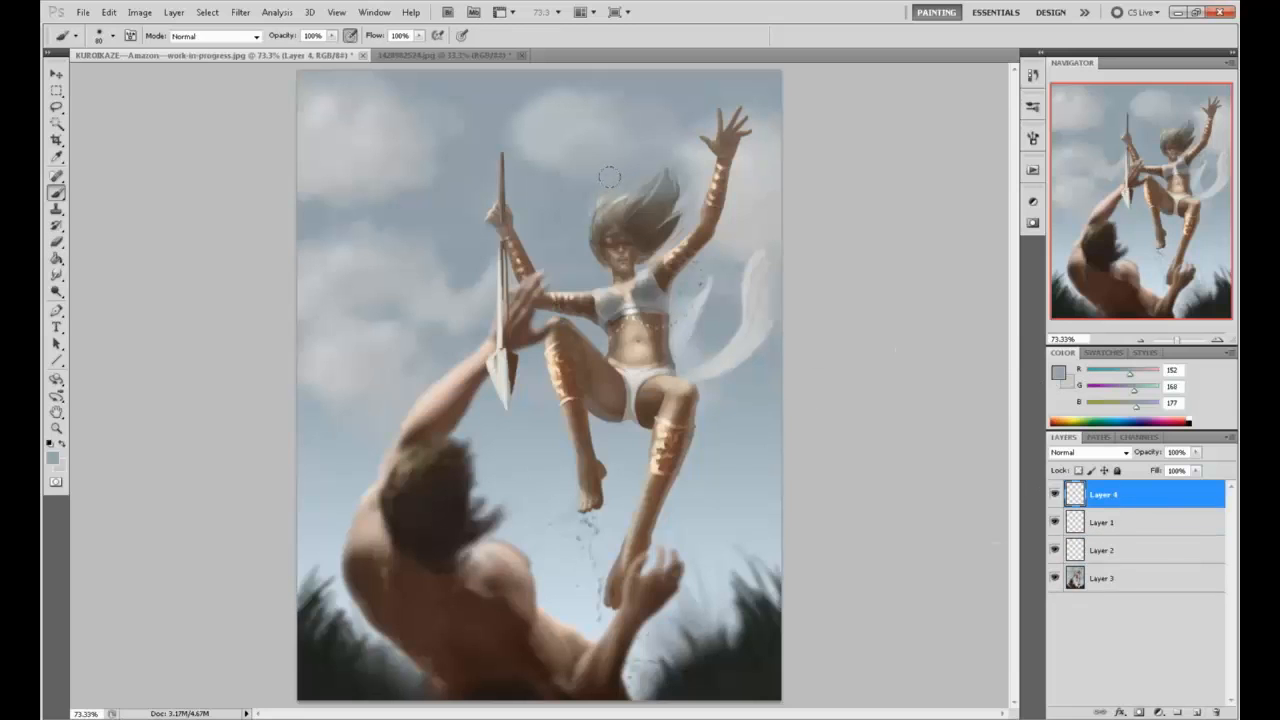
pyautogui.click(1058, 374)
pyautogui.moveTo(905, 370); pyautogui.dragTo(832, 422)
pyautogui.click(1141, 230)
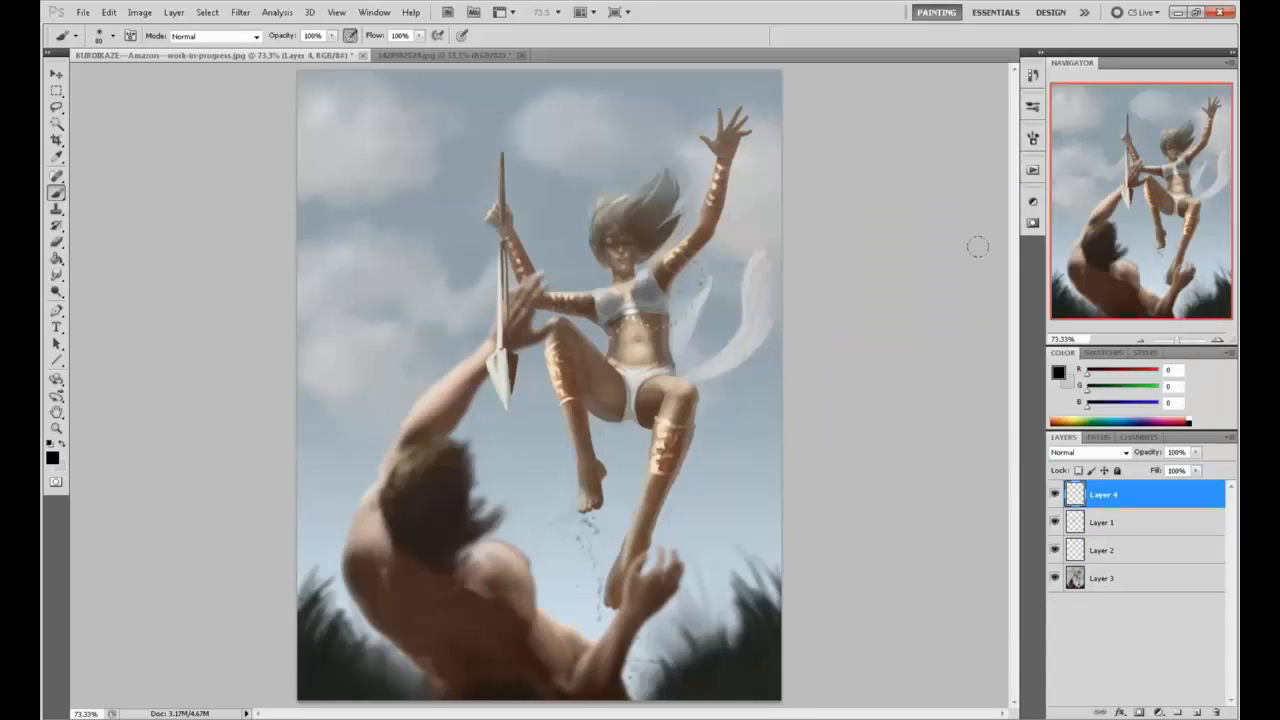
pyautogui.moveTo(509, 240)
pyautogui.mouseDown()
pyautogui.moveTo(512, 288)
pyautogui.moveTo(461, 261)
pyautogui.moveTo(563, 237)
pyautogui.moveTo(528, 343)
pyautogui.moveTo(487, 292)
pyautogui.moveTo(523, 350)
pyautogui.moveTo(532, 345)
pyautogui.moveTo(466, 243)
pyautogui.moveTo(477, 262)
pyautogui.moveTo(532, 222)
pyautogui.moveTo(484, 273)
pyautogui.moveTo(501, 230)
pyautogui.moveTo(538, 234)
pyautogui.moveTo(488, 180)
pyautogui.moveTo(505, 232)
pyautogui.moveTo(507, 181)
pyautogui.moveTo(529, 230)
pyautogui.moveTo(514, 193)
pyautogui.moveTo(496, 256)
pyautogui.mouseUp()
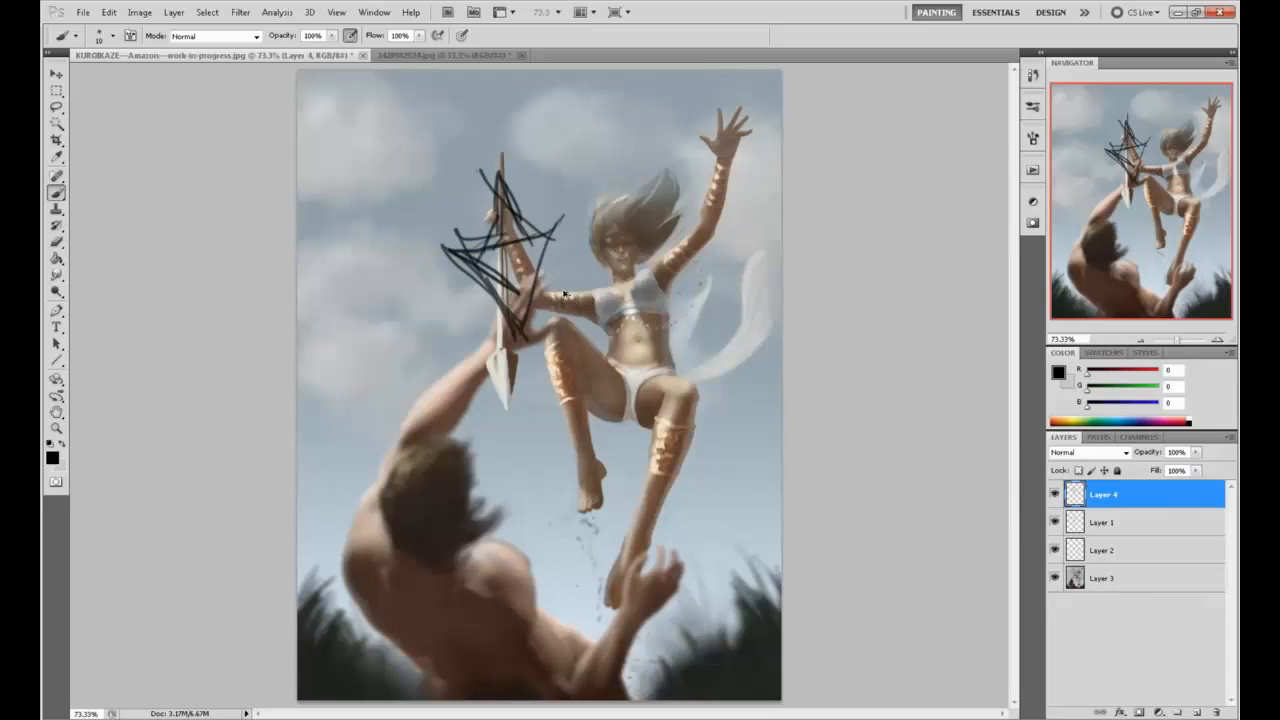
# Undo the last arrow strokes and sketch a long diagonal arrow through the fist along the spear's former direction
pyautogui.hotkey('ctrl', 'alt', 'z')
pyautogui.hotkey('ctrl', 'alt', 'z')
pyautogui.hotkey('ctrl', 'alt', 'z')
pyautogui.hotkey('ctrl', 'alt', 'z')
pyautogui.hotkey('ctrl', 'alt', 'z')
pyautogui.hotkey('ctrl', 'alt', 'z')
pyautogui.moveTo(580, 140)
pyautogui.mouseDown()
pyautogui.moveTo(391, 383)
pyautogui.moveTo(454, 357)
pyautogui.mouseUp()
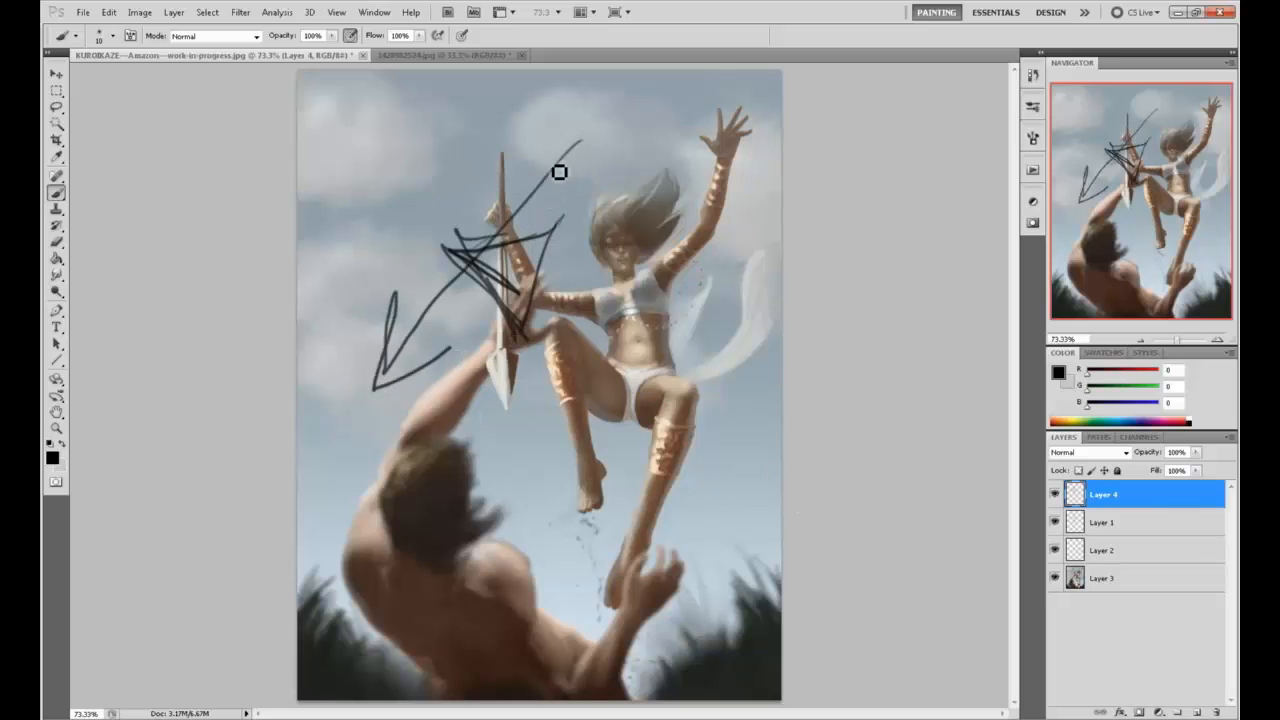
pyautogui.moveTo(548, 190); pyautogui.dragTo(549, 177)
# Undo all the remaining black arrow strokes
pyautogui.hotkey('ctrl', 'alt', 'z')
pyautogui.hotkey('ctrl', 'alt', 'z')
pyautogui.hotkey('ctrl', 'alt', 'z')
pyautogui.hotkey('ctrl', 'alt', 'z')
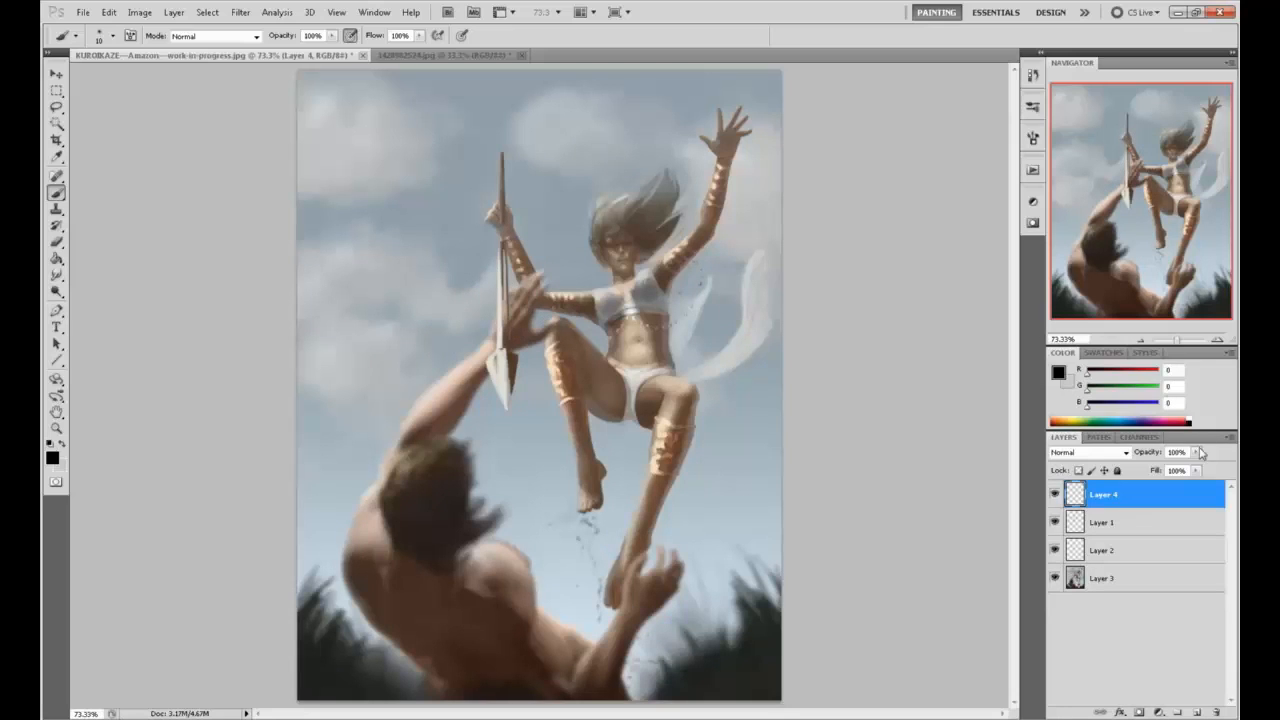
# Hide the spear layer and flatten the image, discarding the hidden layer
pyautogui.click(1054, 522)
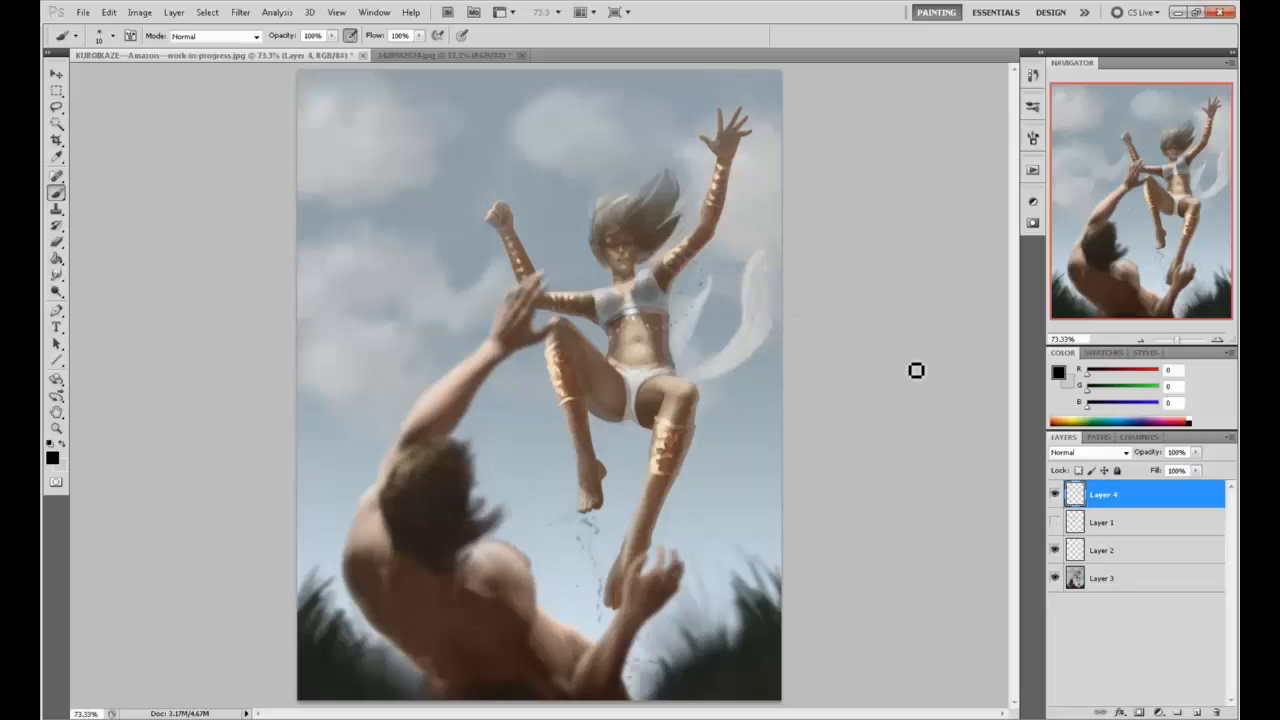
pyautogui.rightClick(1126, 563)
pyautogui.click(1110, 580)
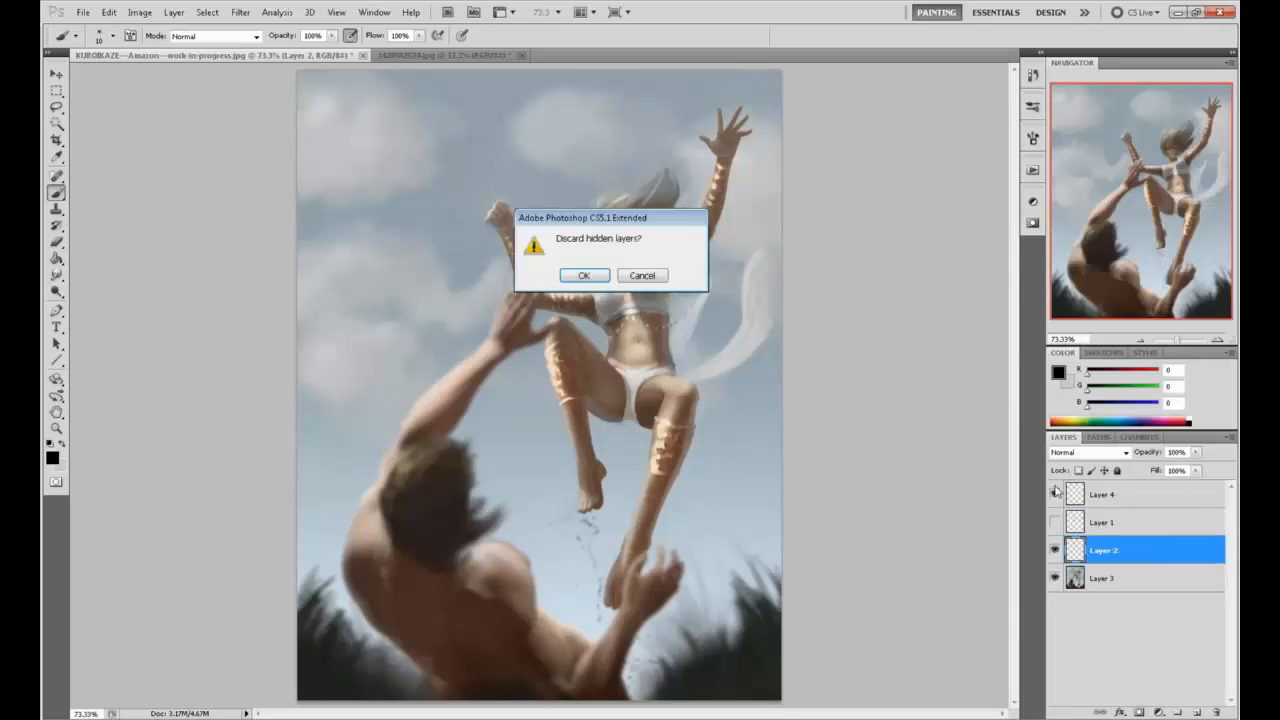
pyautogui.click(605, 275)
# Retouch the sky around the warrior's fist and raised hand with sampled blue-grey tones at 41% brush opacity
pyautogui.keyDown('alt'); pyautogui.click(545, 101); pyautogui.keyUp('alt')
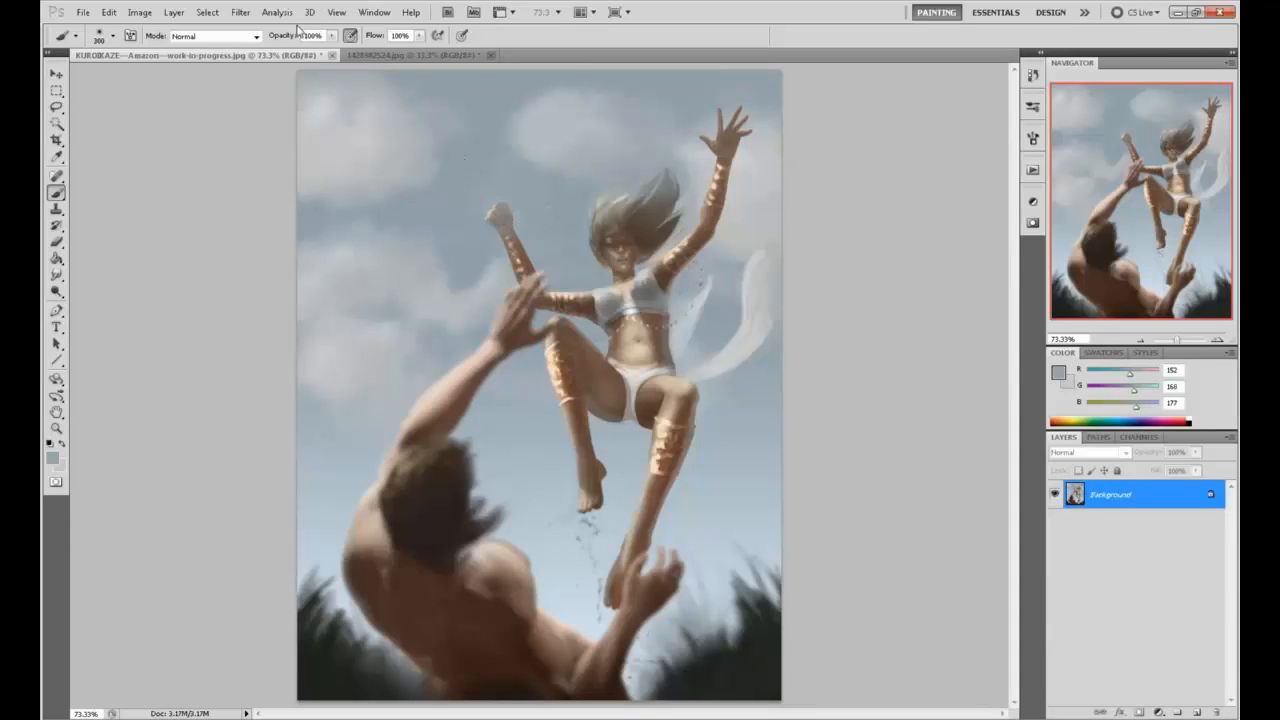
pyautogui.moveTo(331, 35); pyautogui.dragTo(290, 49)
pyautogui.click(464, 196)
pyautogui.keyDown('alt'); pyautogui.click(735, 99); pyautogui.keyUp('alt')
pyautogui.keyDown('alt'); pyautogui.click(769, 153); pyautogui.keyUp('alt')
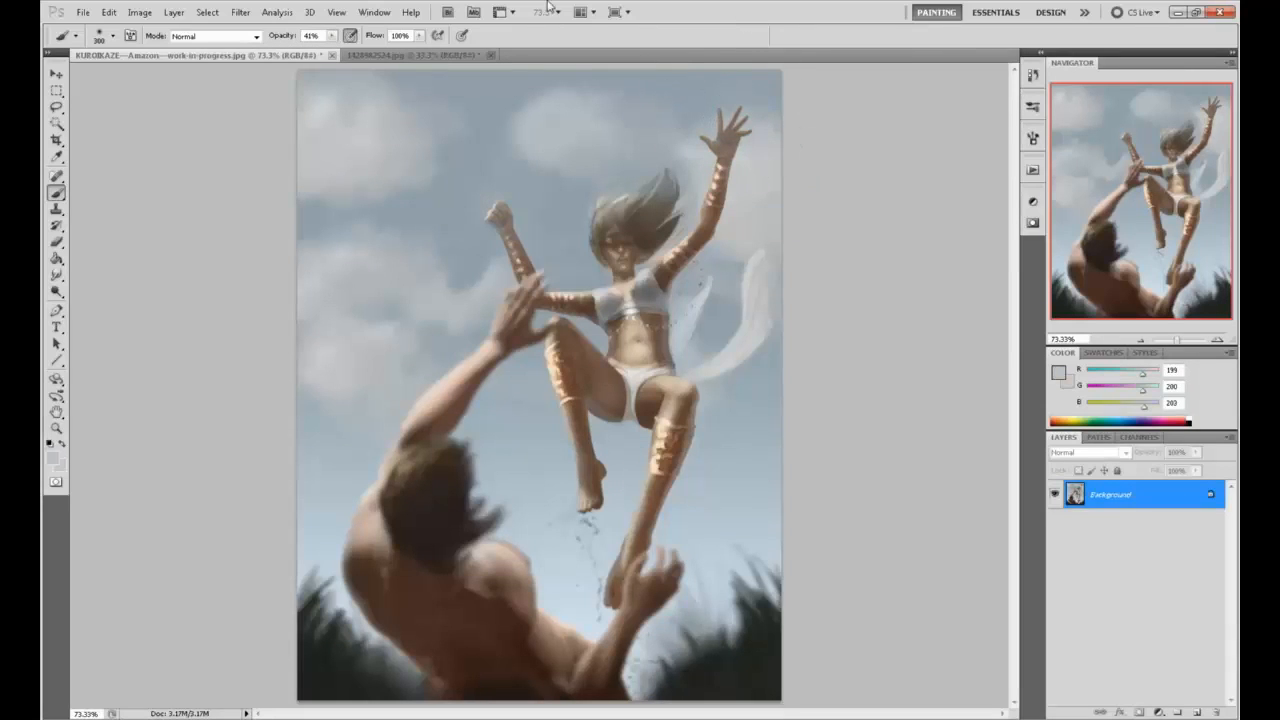
# Add soft haze over the warrior's hair and shoulder with greys sampled from the nearby clouds, using a size 300 brush
pyautogui.keyDown('alt'); pyautogui.click(733, 233); pyautogui.keyUp('alt')
pyautogui.moveTo(728, 238); pyautogui.dragTo(660, 280)
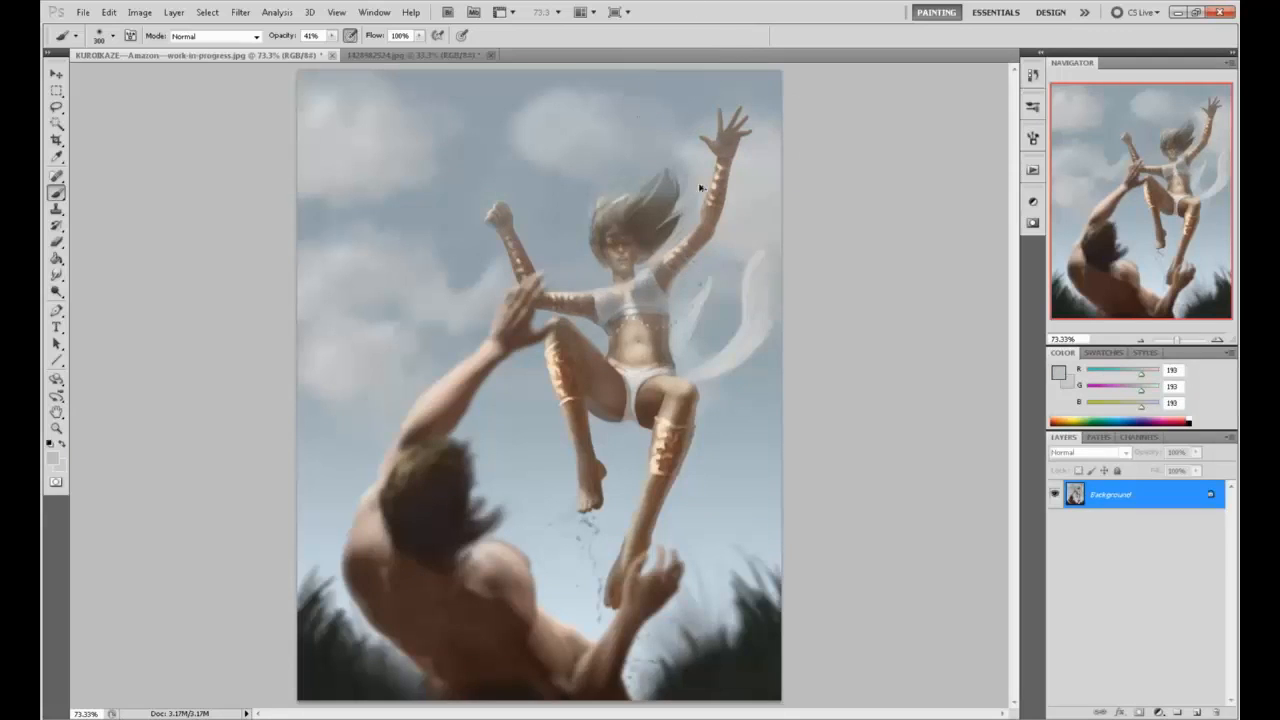
pyautogui.keyDown('alt'); pyautogui.click(750, 156); pyautogui.keyUp('alt')
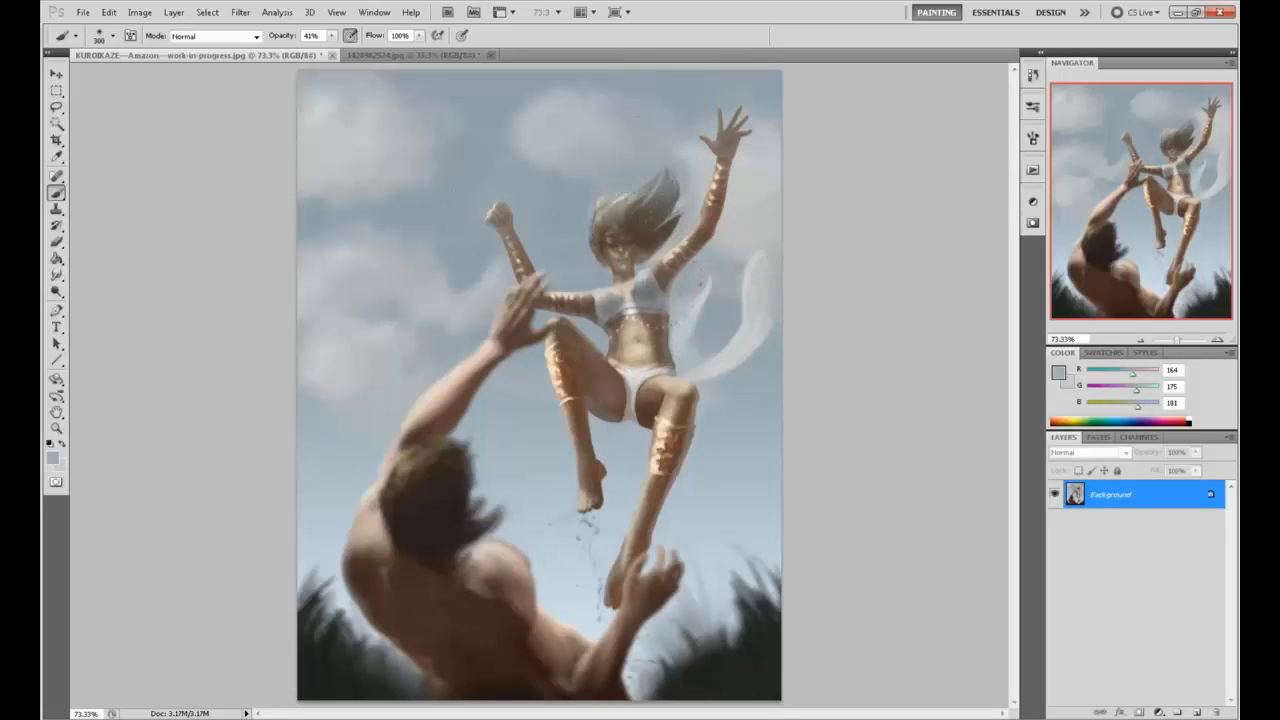
pyautogui.moveTo(652, 242); pyautogui.dragTo(626, 227)
pyautogui.keyDown('alt'); pyautogui.click(690, 265); pyautogui.keyUp('alt')
pyautogui.moveTo(676, 264); pyautogui.dragTo(664, 284)
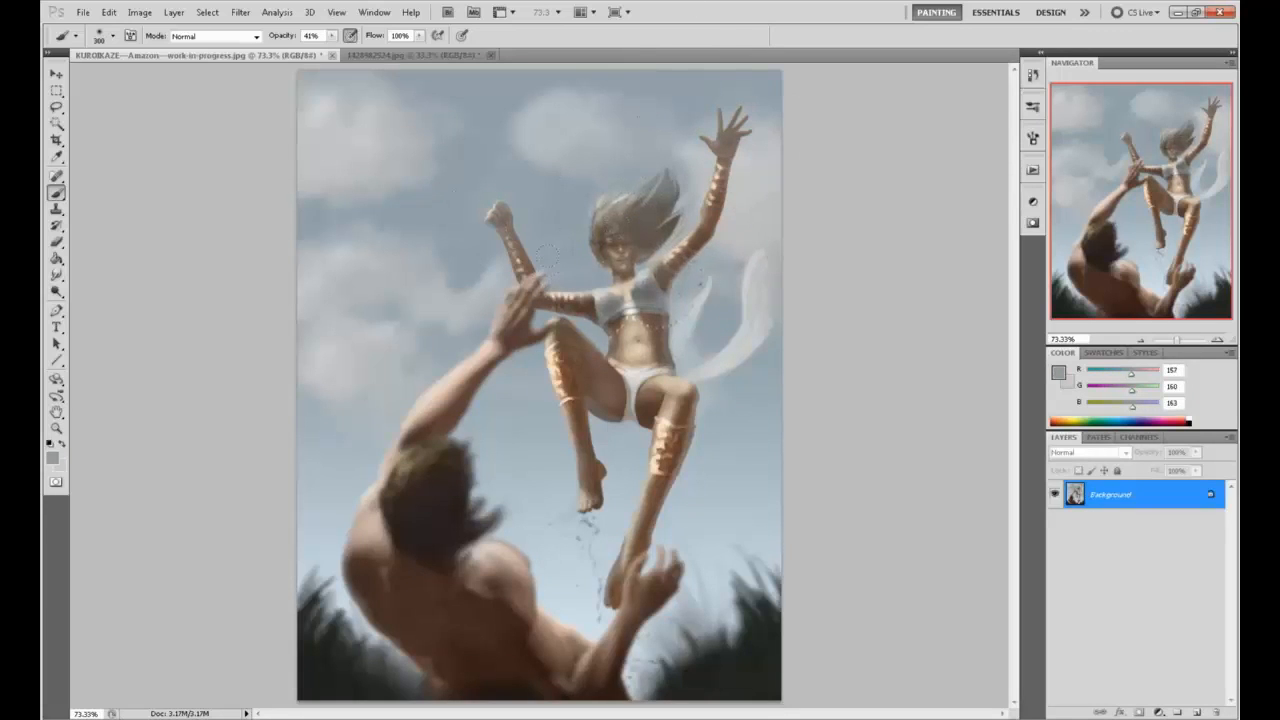
# Reshape the warrior's chest and side contour with the Liquify filter's Forward Warp tool, reducing the brush size to 93, and apply it
pyautogui.click(240, 12)
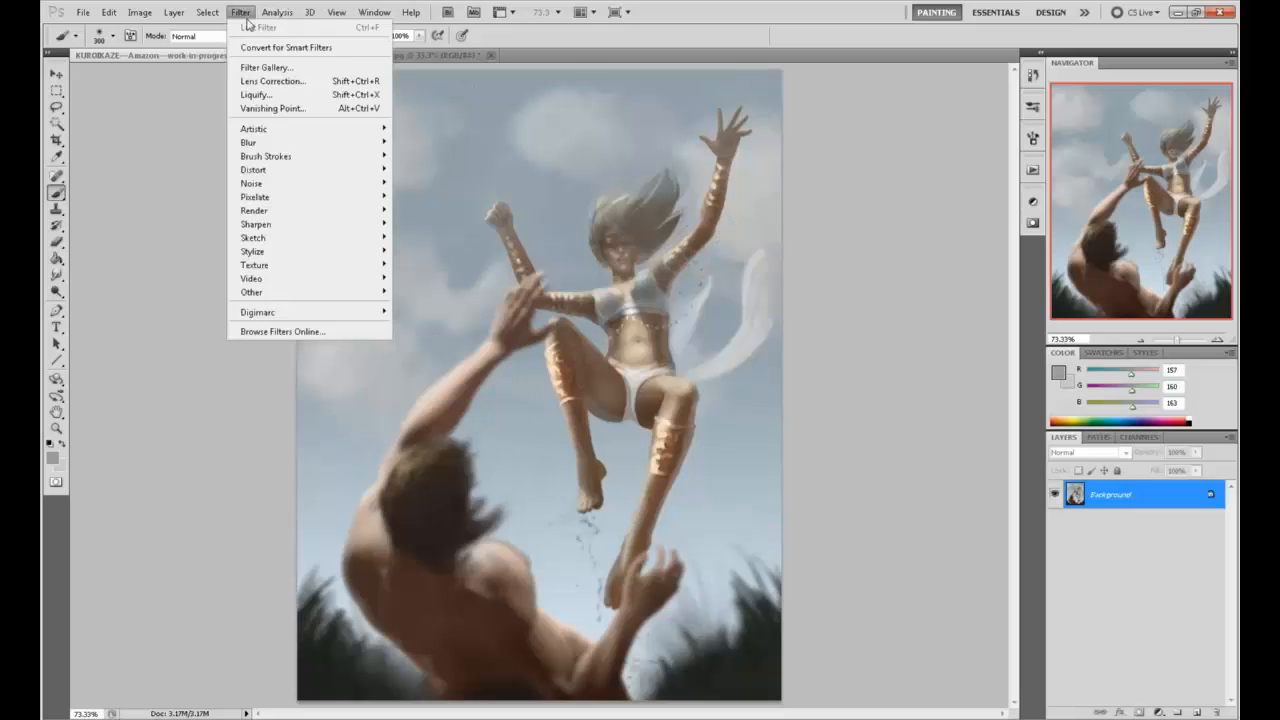
pyautogui.click(278, 90)
pyautogui.press('z')
pyautogui.moveTo(441, 149); pyautogui.dragTo(720, 375)
pyautogui.click(60, 36)
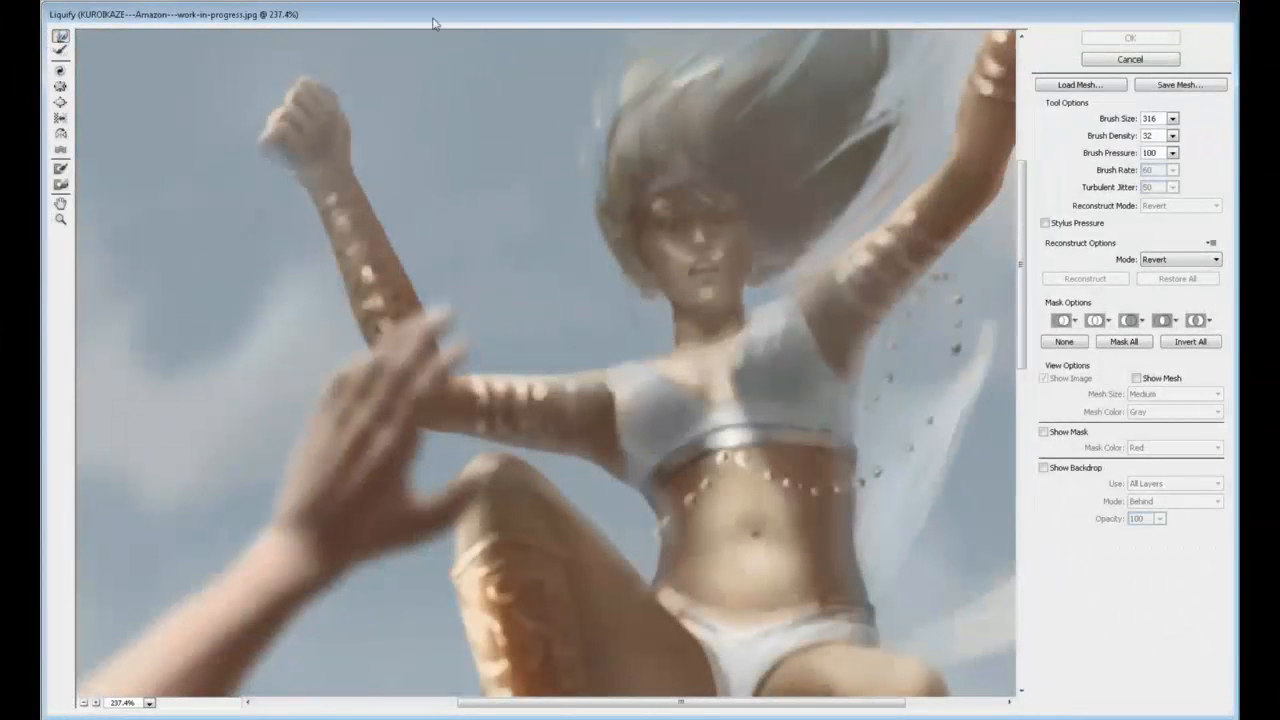
pyautogui.click(1172, 118)
pyautogui.moveTo(1110, 140); pyautogui.dragTo(1106, 140)
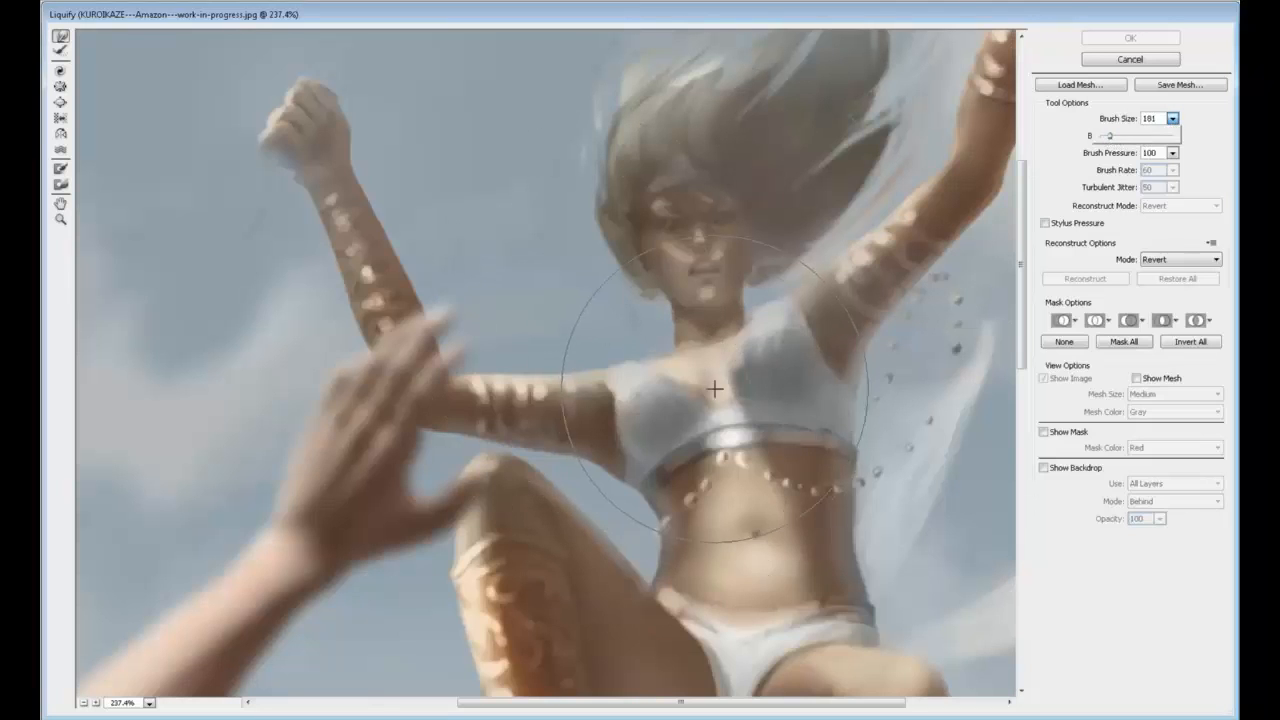
pyautogui.press('[')
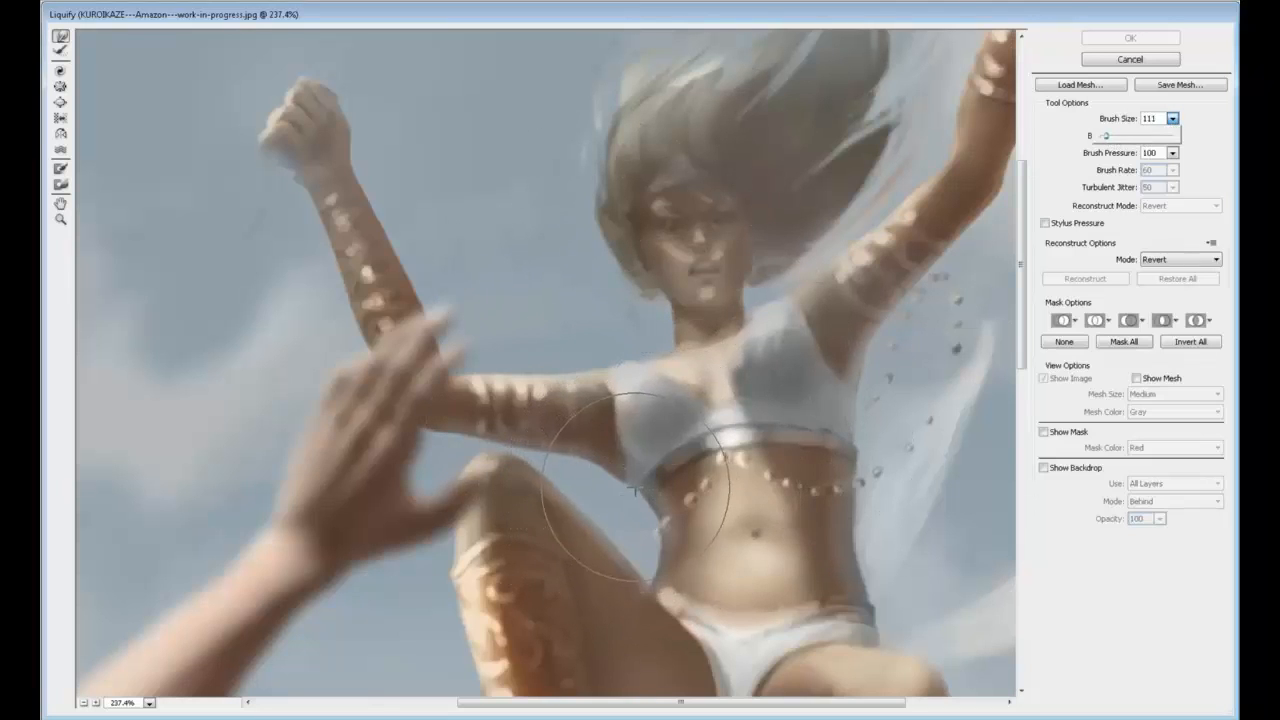
pyautogui.moveTo(635, 483); pyautogui.dragTo(620, 478)
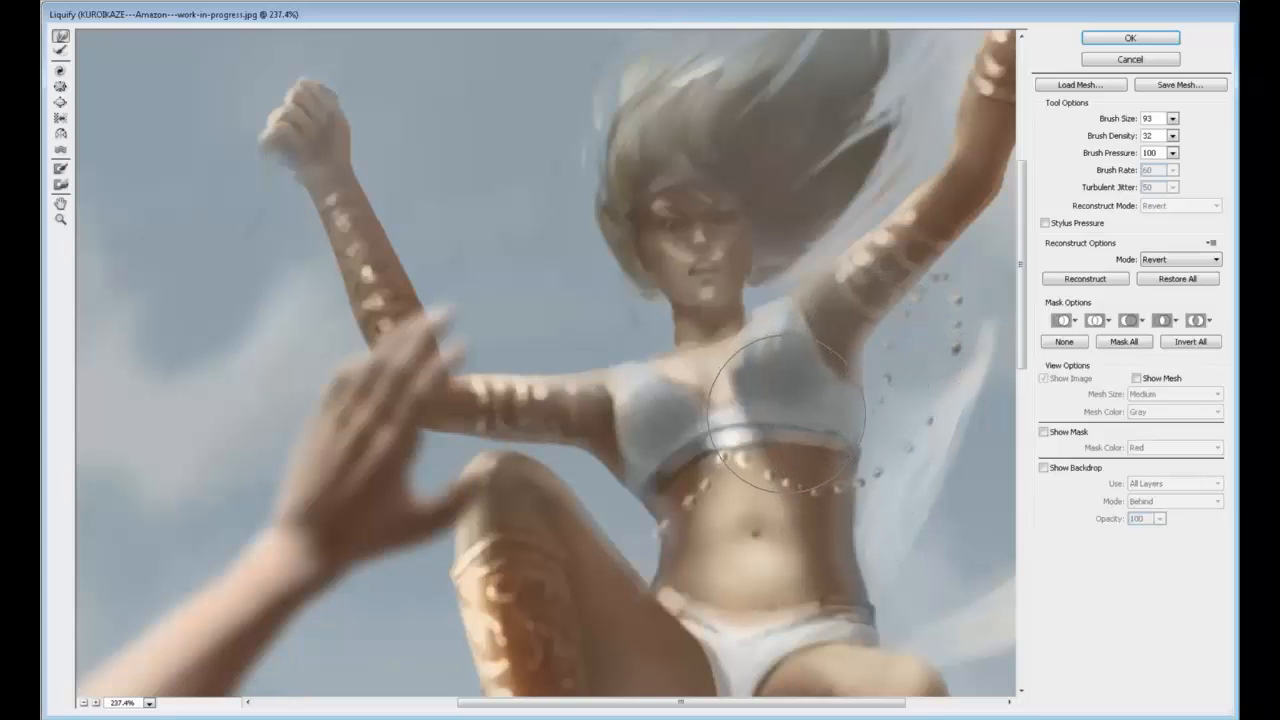
pyautogui.hotkey('ctrl', '-')
pyautogui.hotkey('ctrl', '-')
pyautogui.hotkey('ctrl', '-')
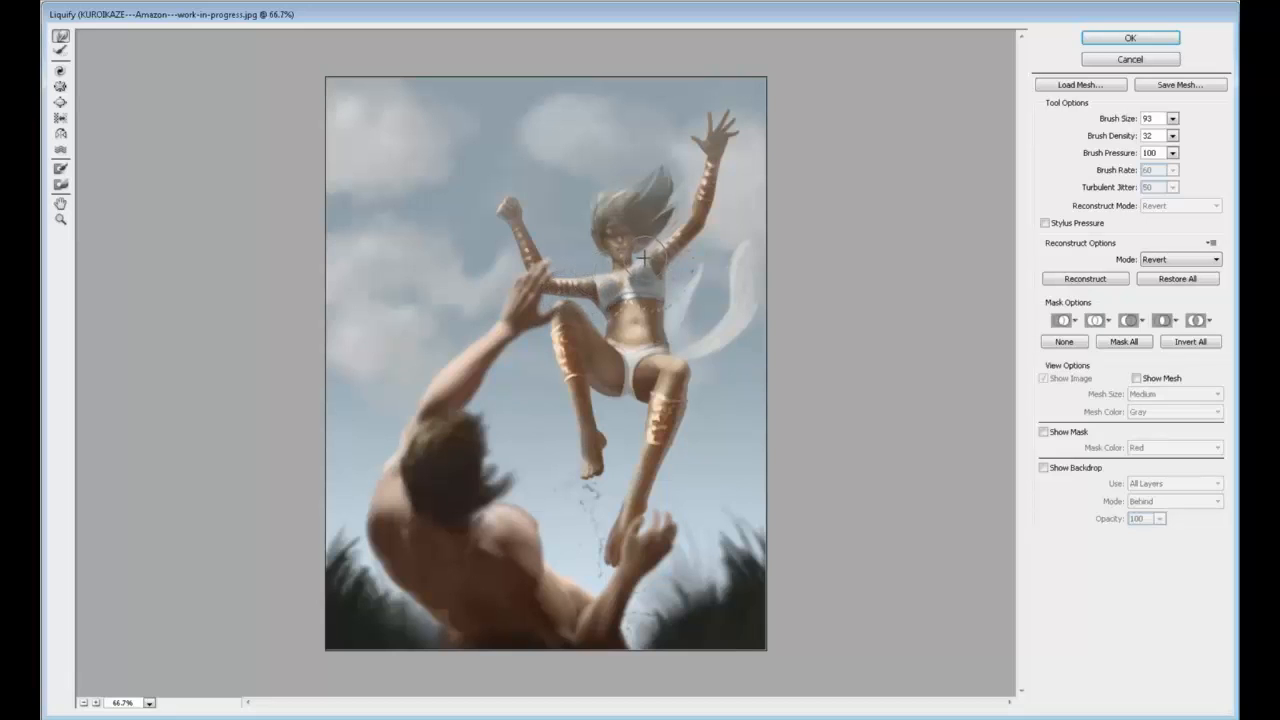
pyautogui.click(1130, 37)
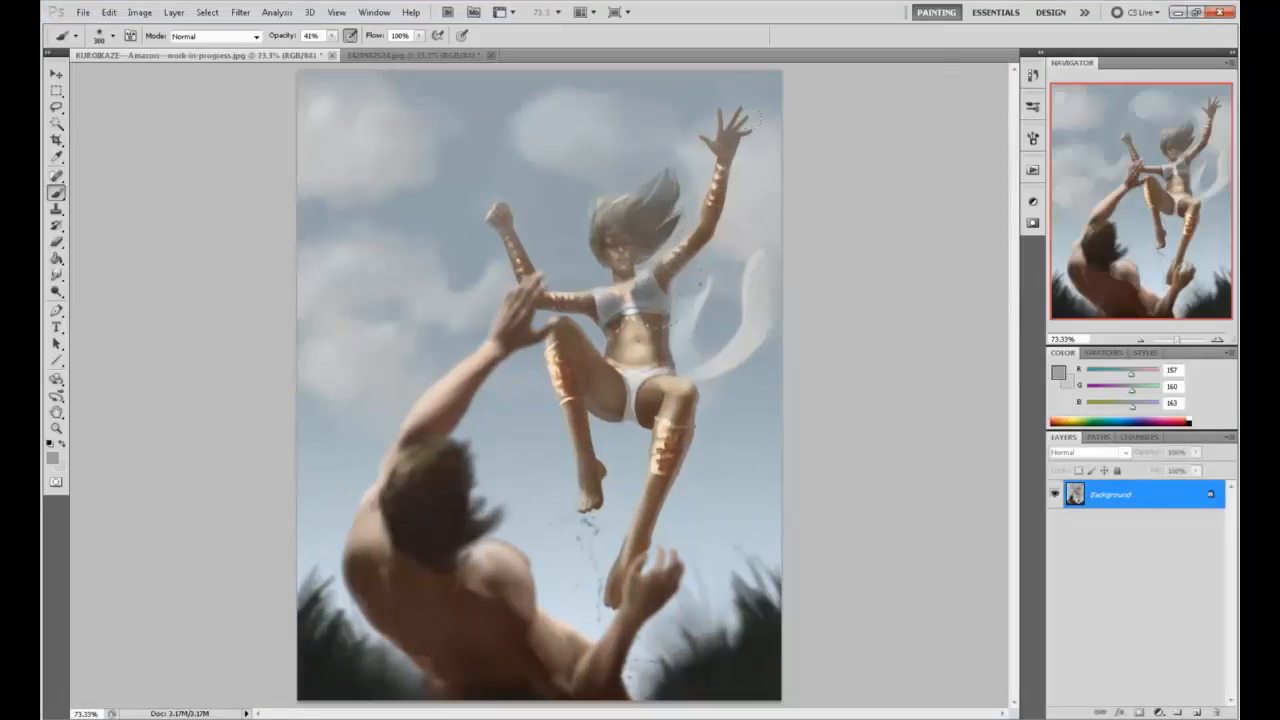
# Lasso the warrior's head and hair, unlock the background, cut the selection onto its own layer, and shift it slightly lower
pyautogui.press('l')
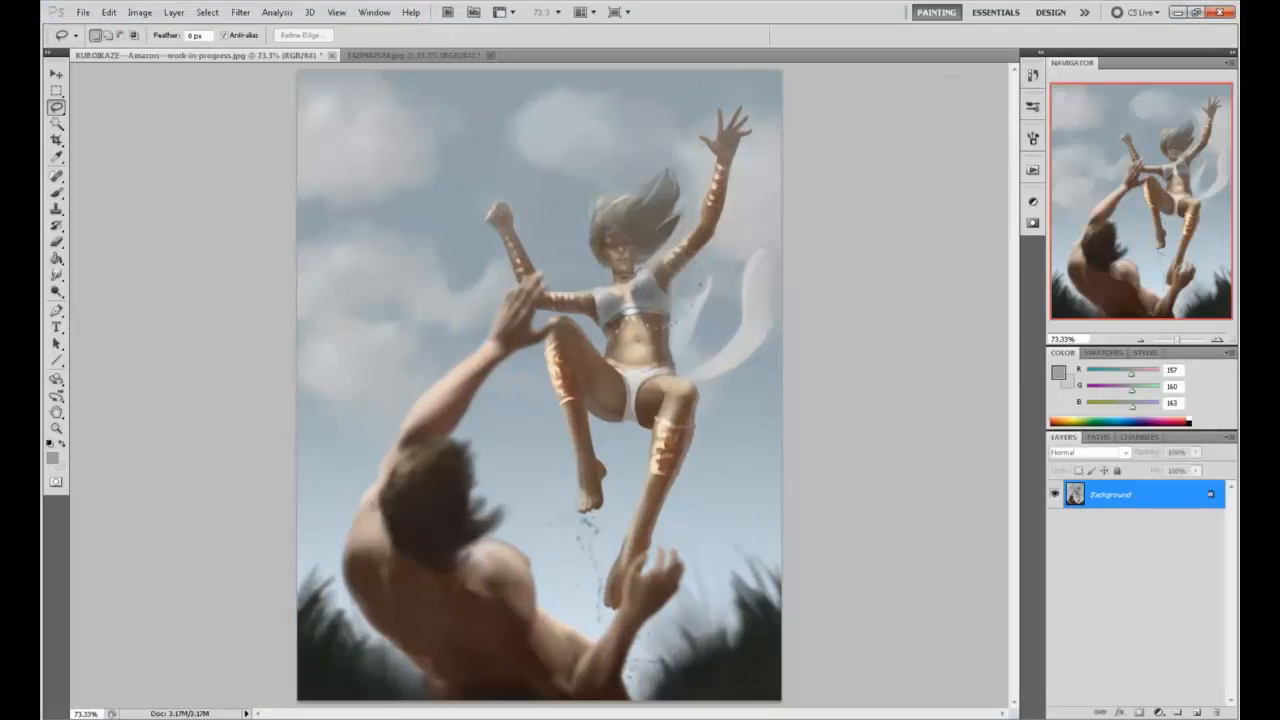
pyautogui.moveTo(607, 281)
pyautogui.mouseDown()
pyautogui.moveTo(550, 215)
pyautogui.moveTo(692, 149)
pyautogui.mouseUp()
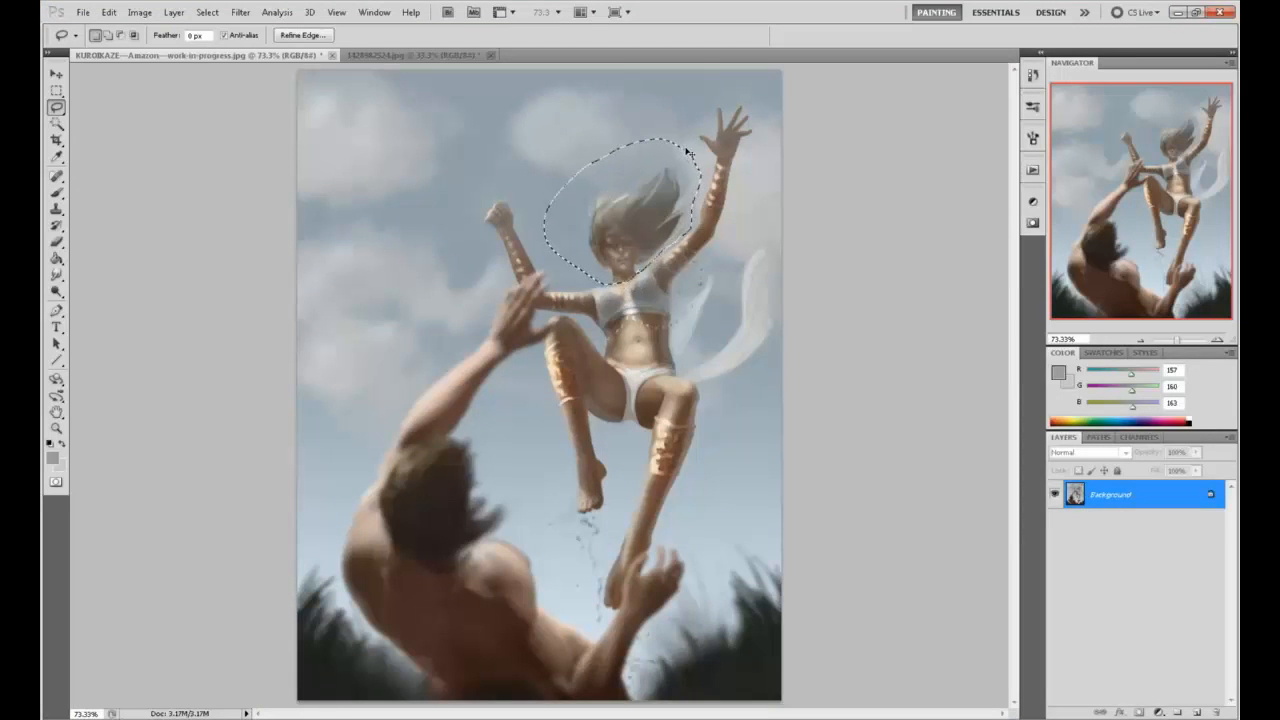
pyautogui.doubleClick(1158, 506)
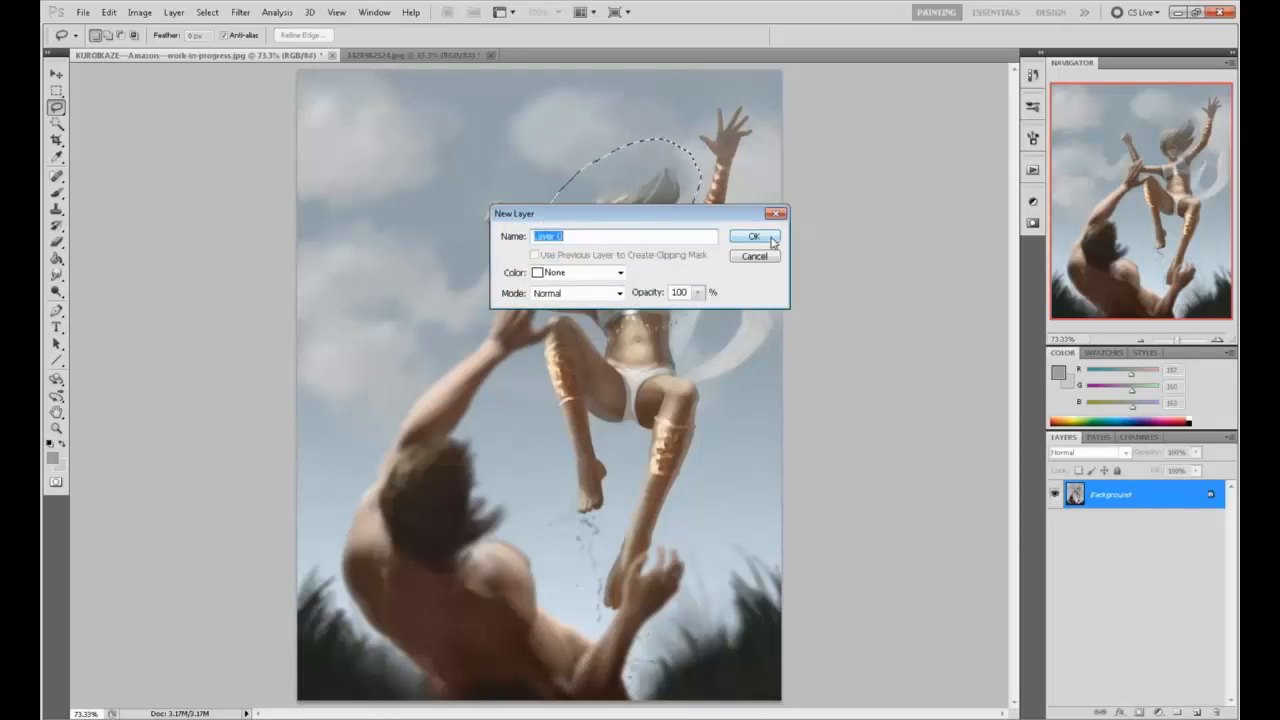
pyautogui.click(769, 239)
pyautogui.hotkey('ctrl', 'shift', 'j')
pyautogui.press('v')
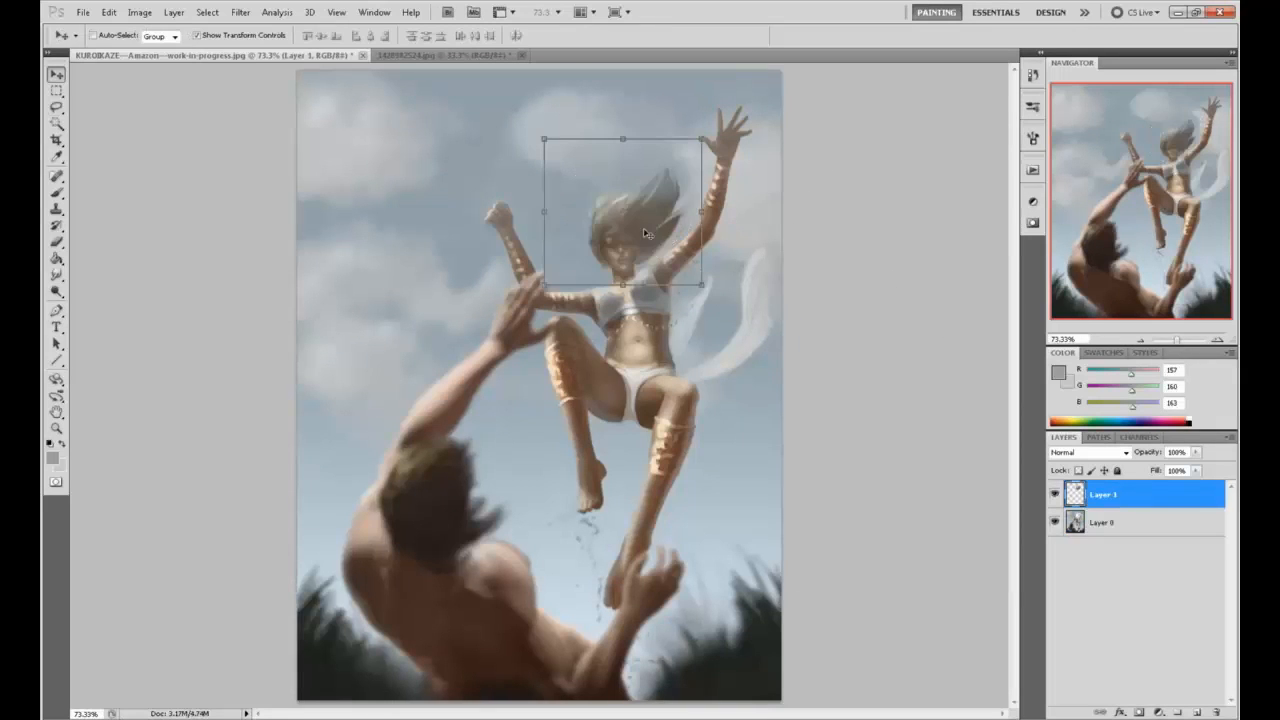
pyautogui.moveTo(657, 232); pyautogui.dragTo(655, 233)
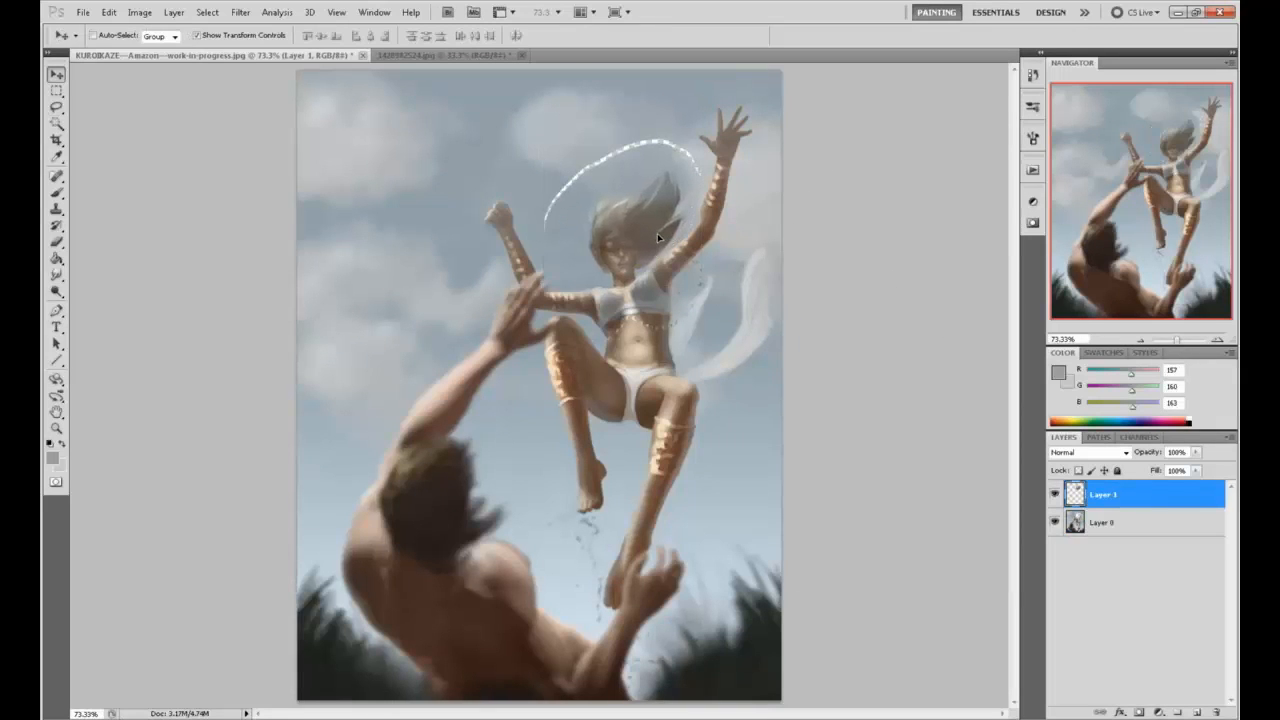
pyautogui.hotkey('ctrl', 't')
pyautogui.press('Return')
# Fill the gap around the moved head using a new bottom layer in sampled blue-grey, and flatten the image
pyautogui.press('b')
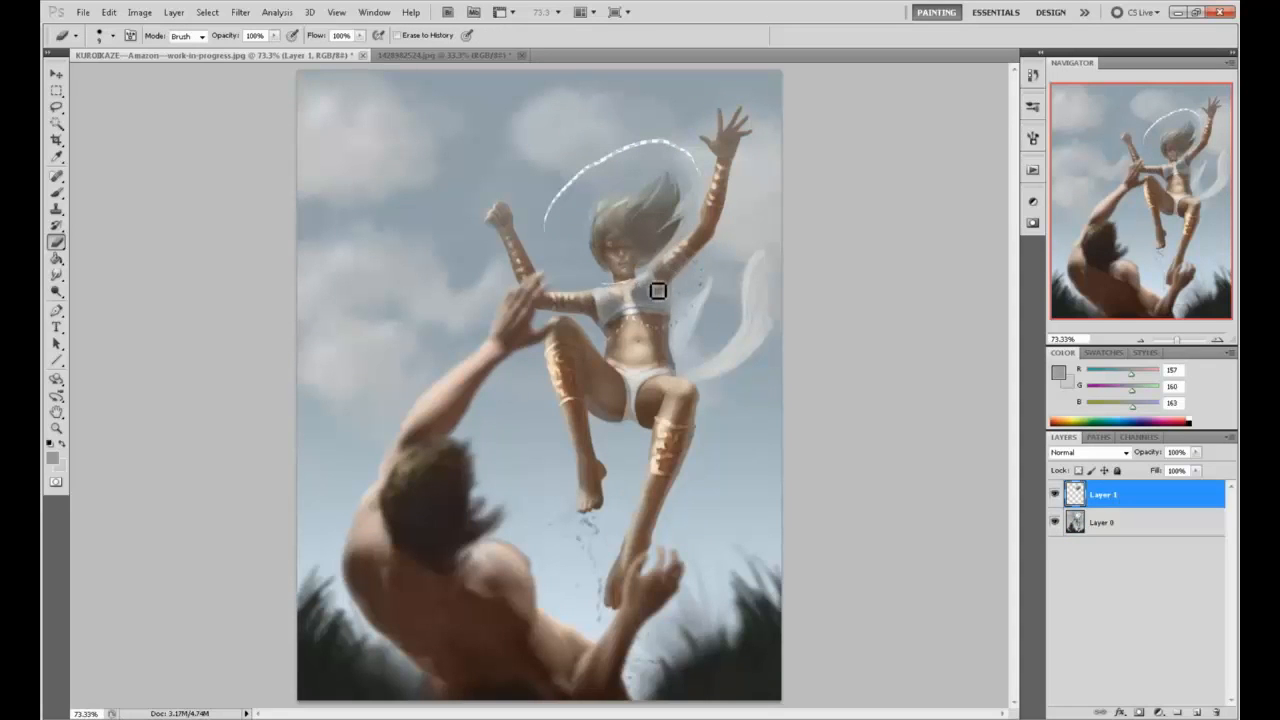
pyautogui.click(1196, 712)
pyautogui.hotkey('ctrl', 'shift', '[')
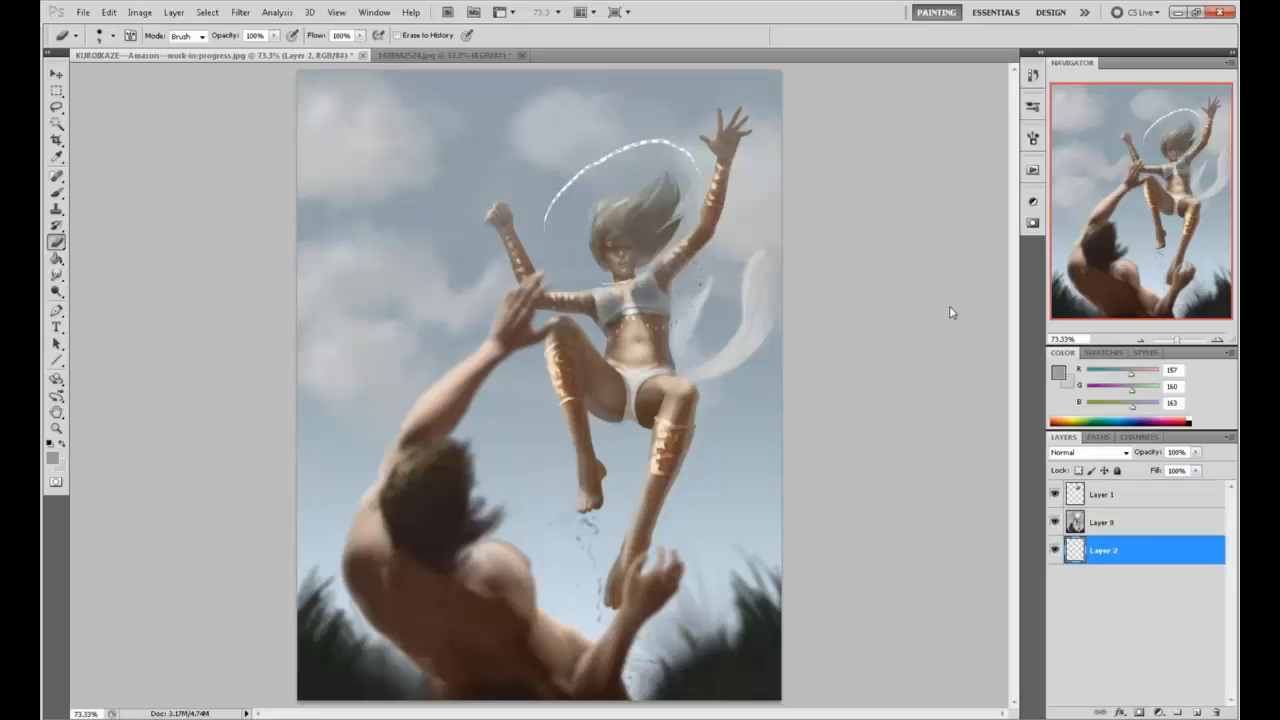
pyautogui.press('g')
pyautogui.click(663, 280)
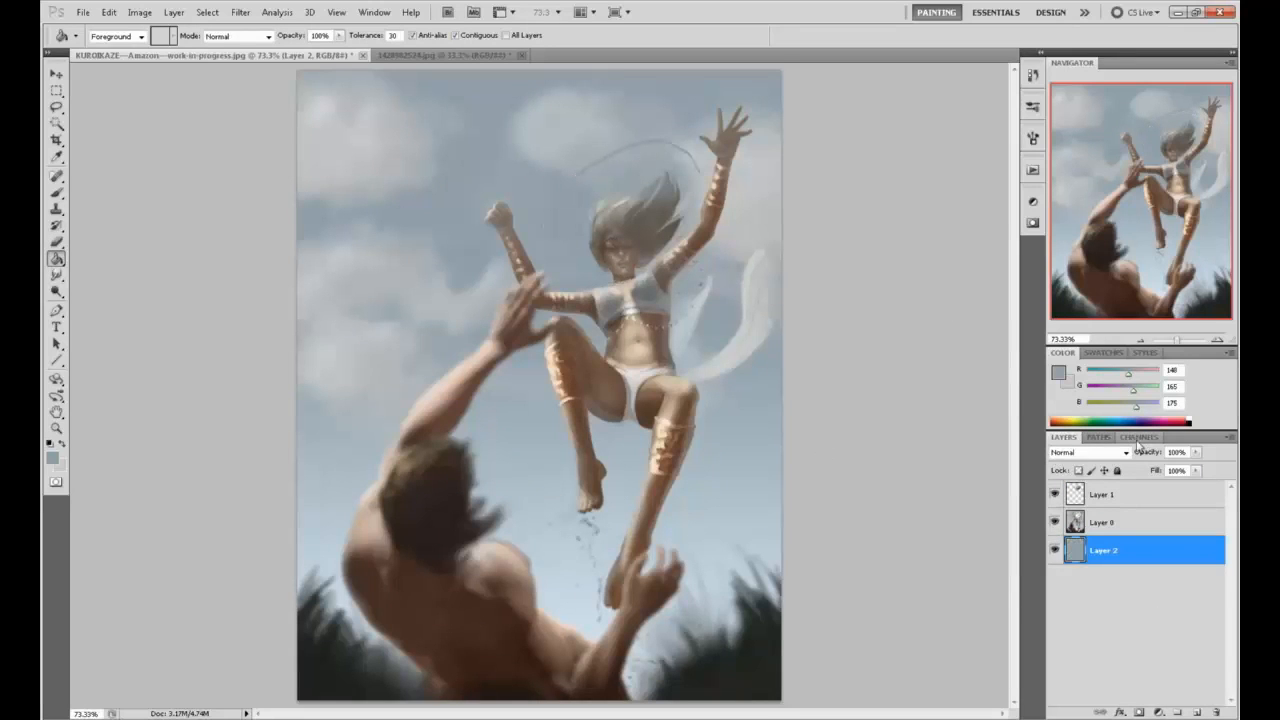
pyautogui.rightClick(1157, 528)
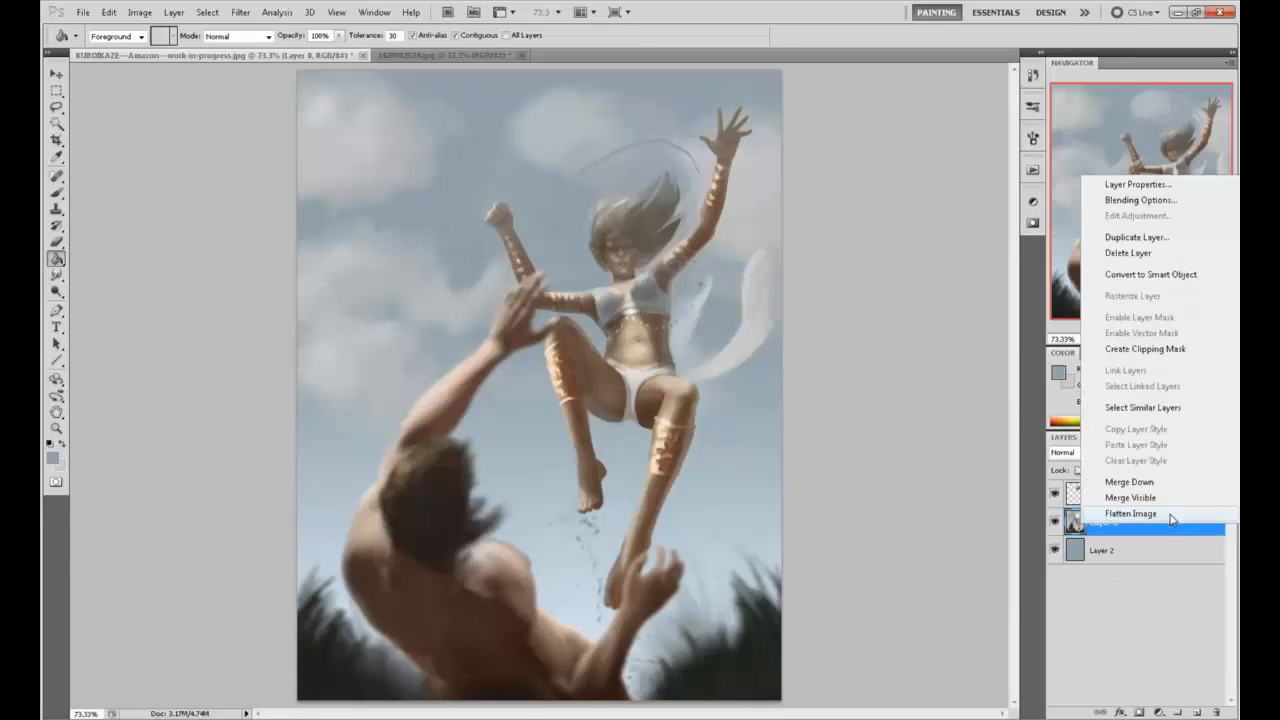
pyautogui.click(1130, 513)
# Paint over the curved seam in the sky above the warrior's hair with sampled cloud and sky tones, at 100% brush opacity
pyautogui.press('b')
pyautogui.keyDown('alt'); pyautogui.click(593, 150); pyautogui.keyUp('alt')
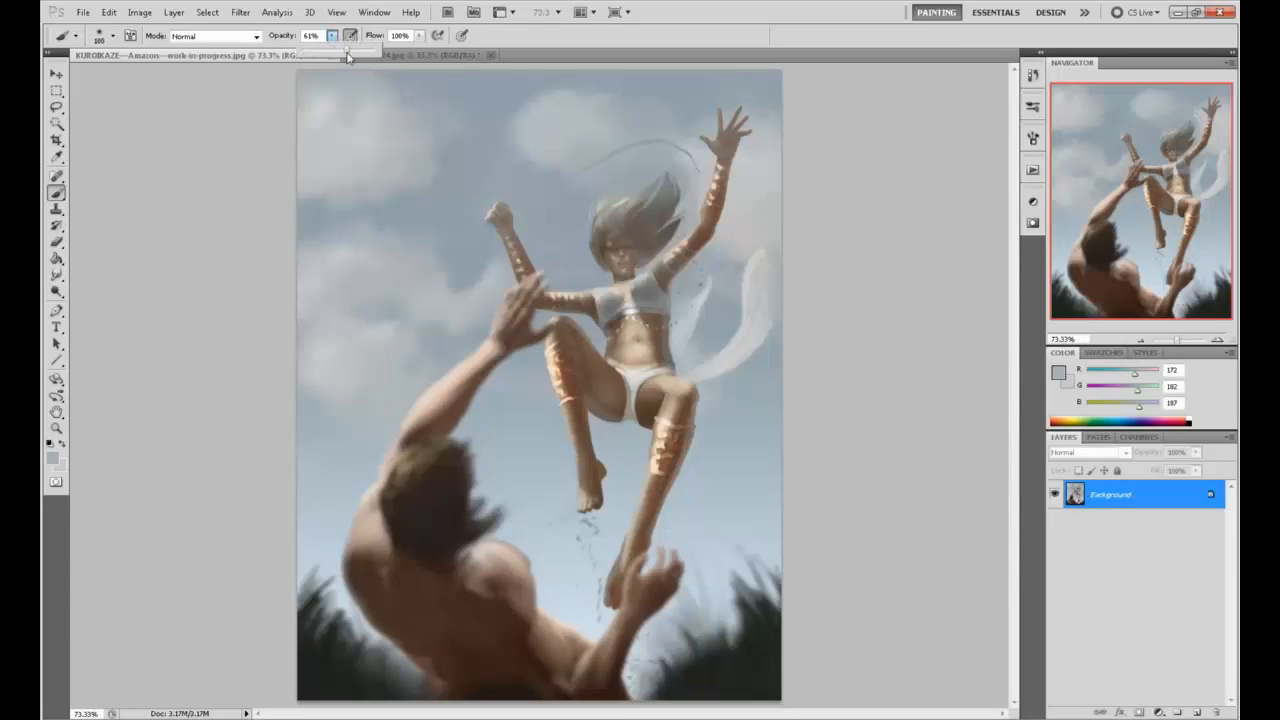
pyautogui.press('0')
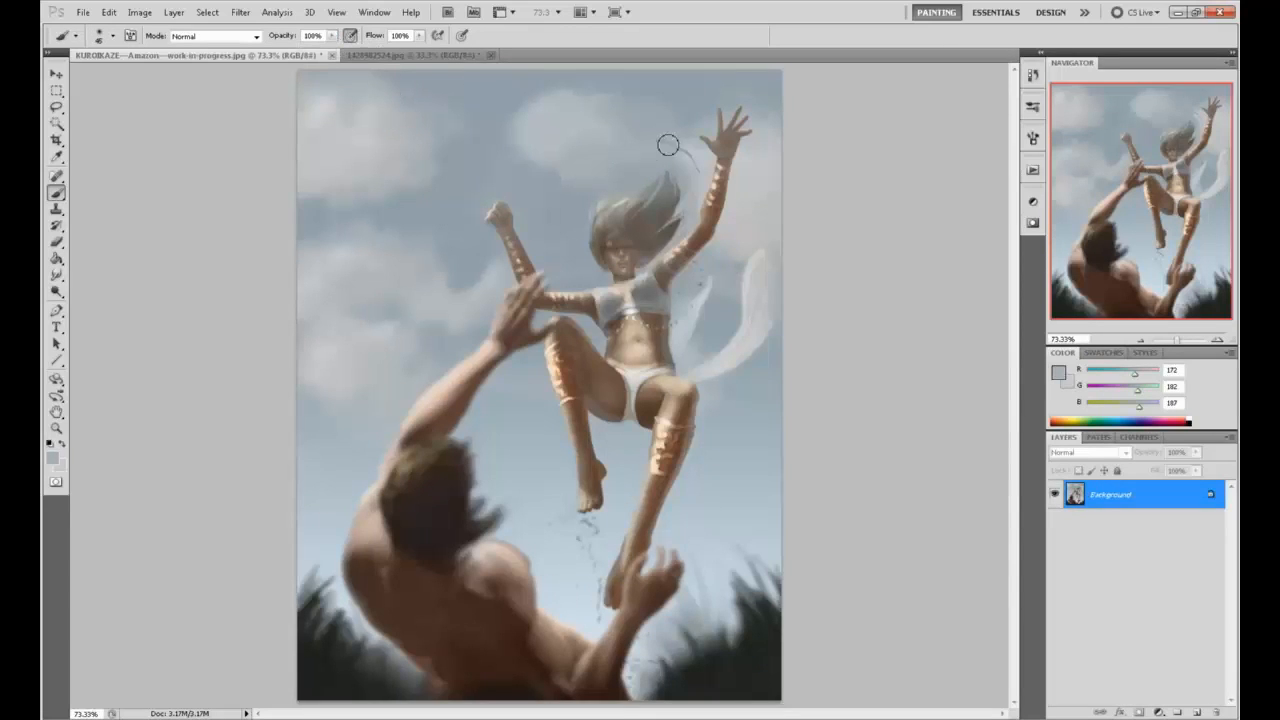
pyautogui.keyDown('alt'); pyautogui.click(710, 155); pyautogui.keyUp('alt')
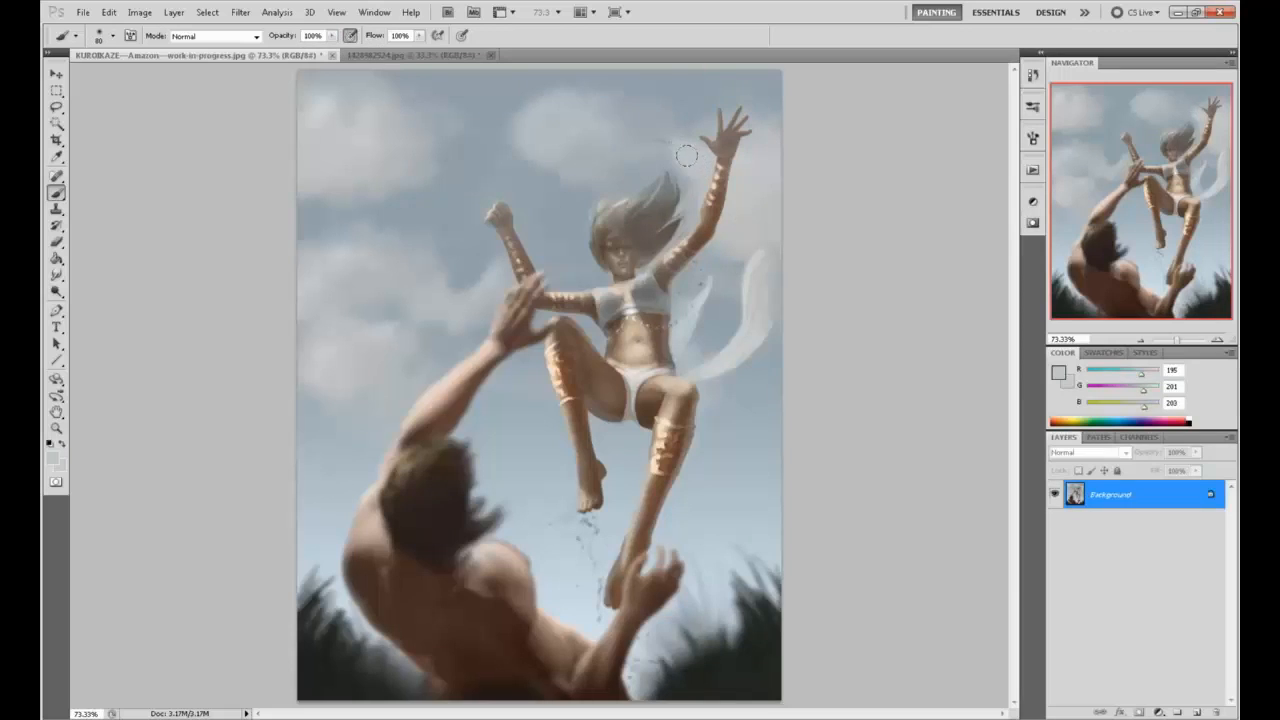
pyautogui.keyDown('alt'); pyautogui.click(656, 130); pyautogui.keyUp('alt')
pyautogui.keyDown('alt'); pyautogui.click(545, 180); pyautogui.keyUp('alt')
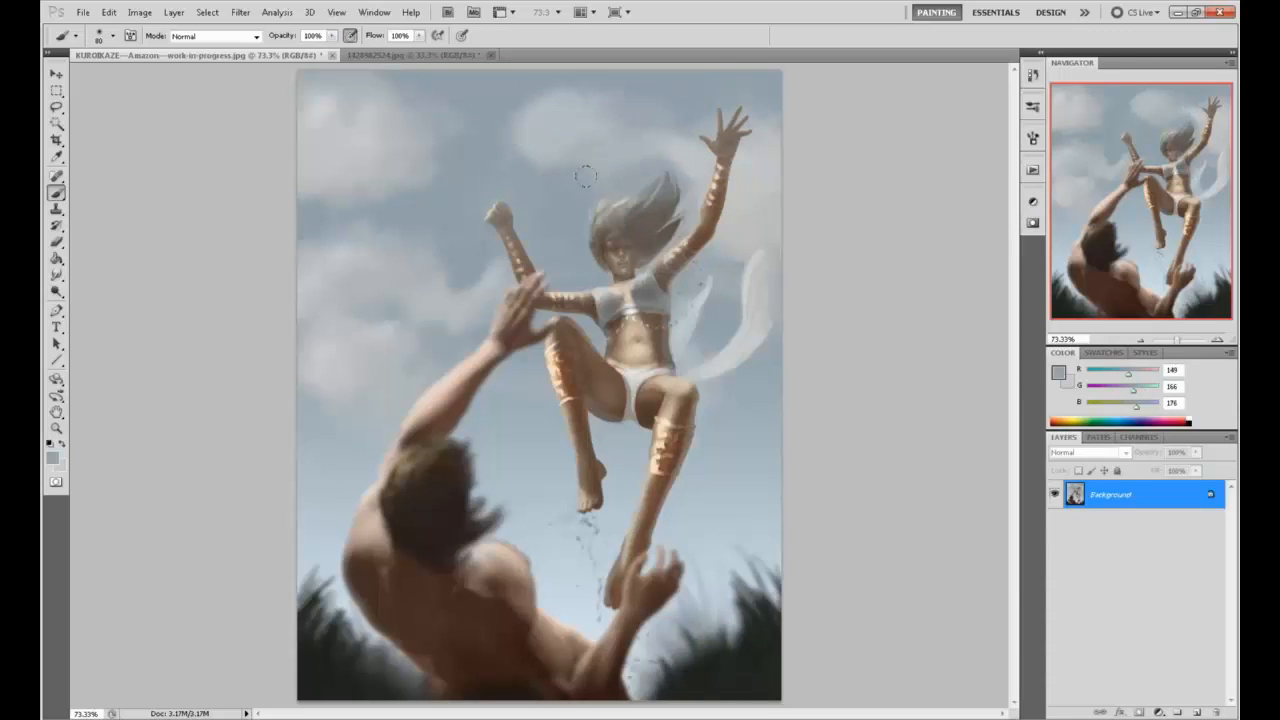
pyautogui.keyDown('alt'); pyautogui.click(620, 155); pyautogui.keyUp('alt')
# Repaint the warrior's neck, jaw and shoulder edges with sampled skin, hair and sky tones, using a size 10 brush
pyautogui.keyDown('alt'); pyautogui.click(636, 270); pyautogui.keyUp('alt')
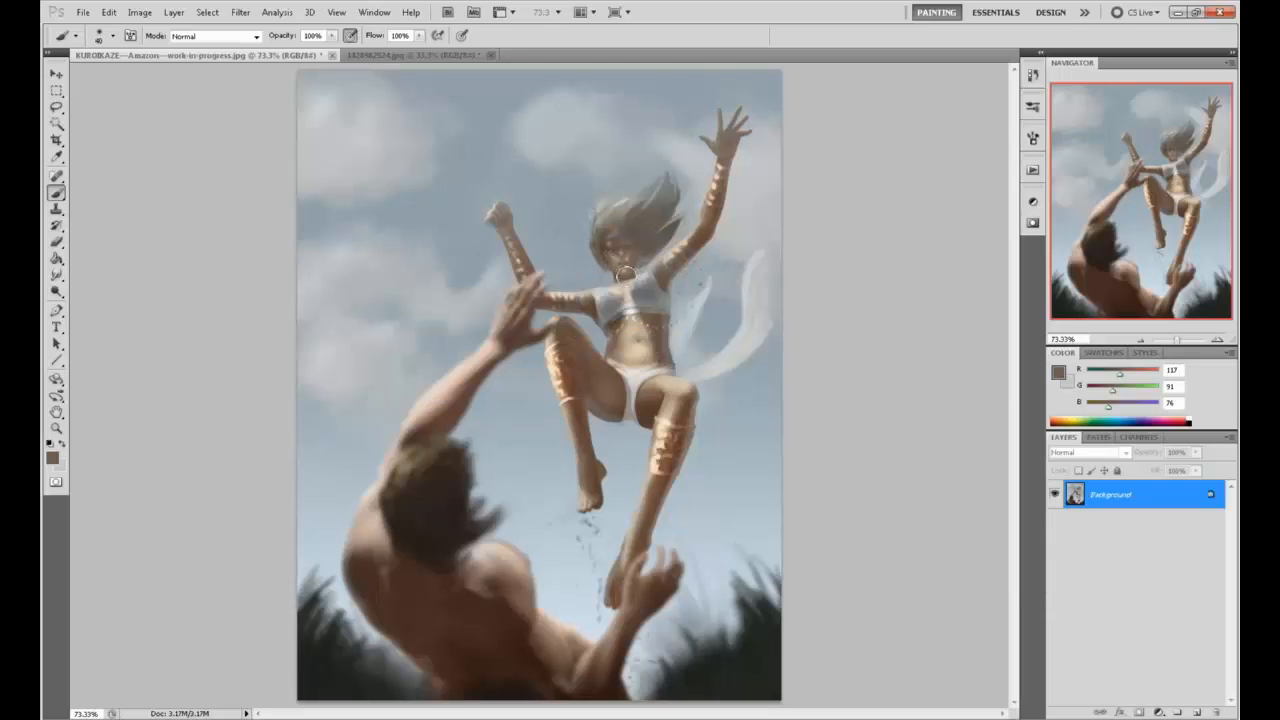
pyautogui.press('[')
pyautogui.press('[')
pyautogui.press('[')
pyautogui.keyDown('alt'); pyautogui.click(615, 292); pyautogui.keyUp('alt')
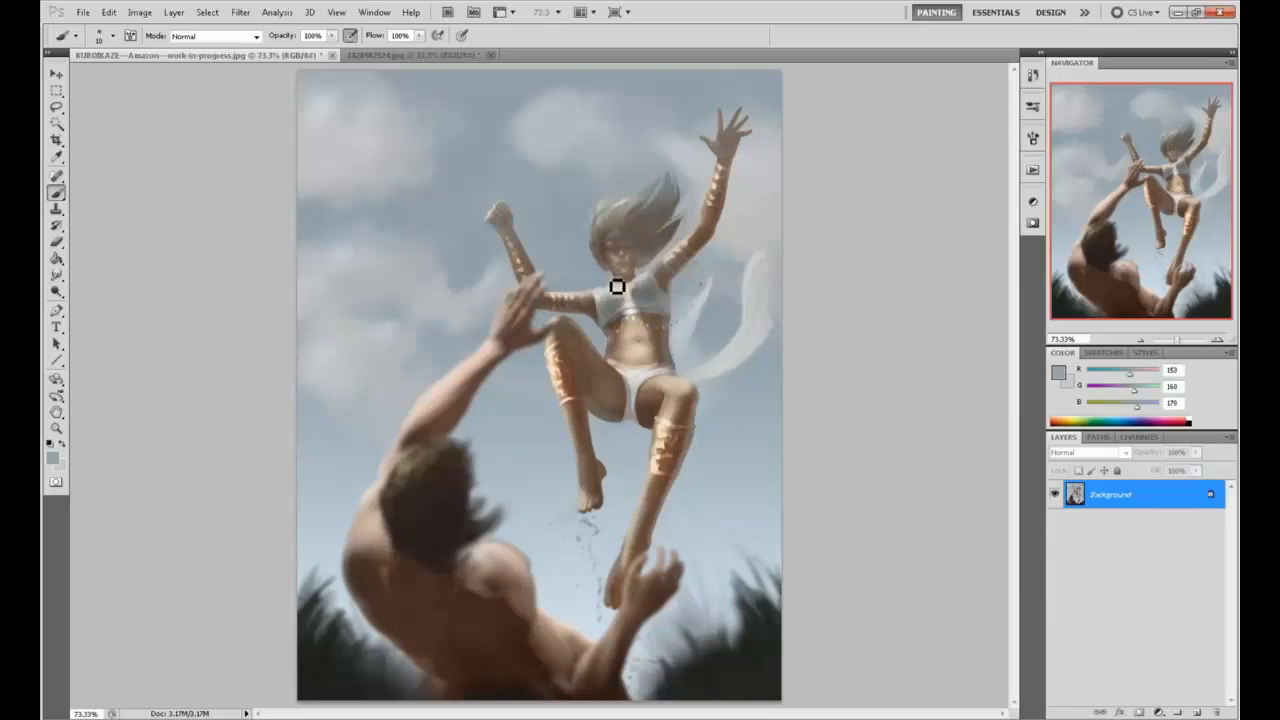
pyautogui.keyDown('alt'); pyautogui.click(620, 292); pyautogui.keyUp('alt')
pyautogui.keyDown('alt'); pyautogui.click(625, 289); pyautogui.keyUp('alt')
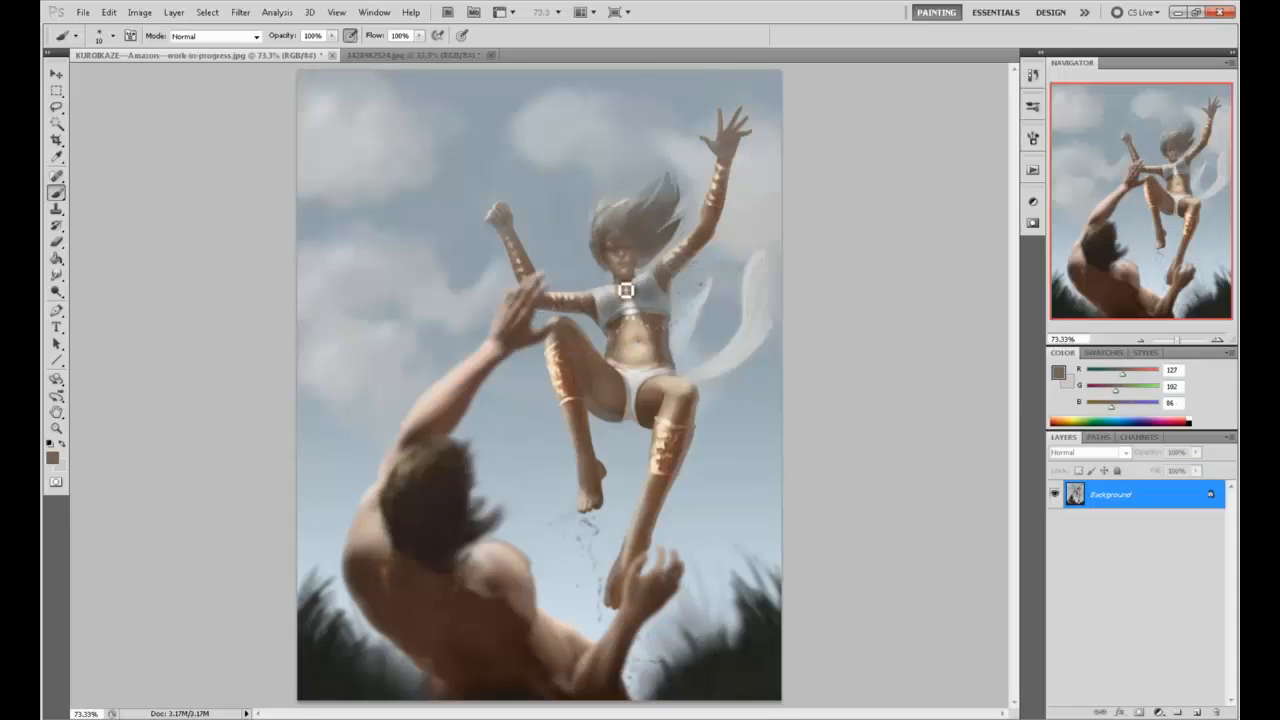
pyautogui.keyDown('alt'); pyautogui.click(590, 294); pyautogui.keyUp('alt')
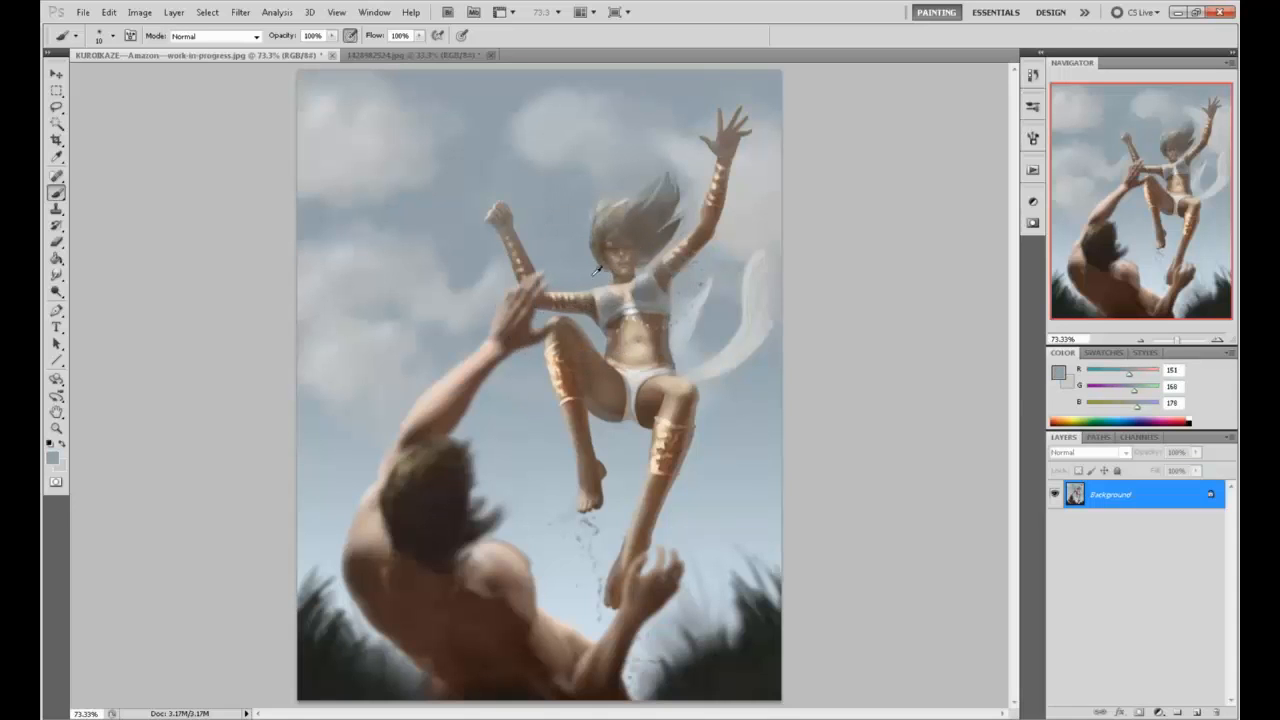
pyautogui.keyDown('alt'); pyautogui.click(612, 280); pyautogui.keyUp('alt')
pyautogui.keyDown('alt'); pyautogui.click(609, 270); pyautogui.keyUp('alt')
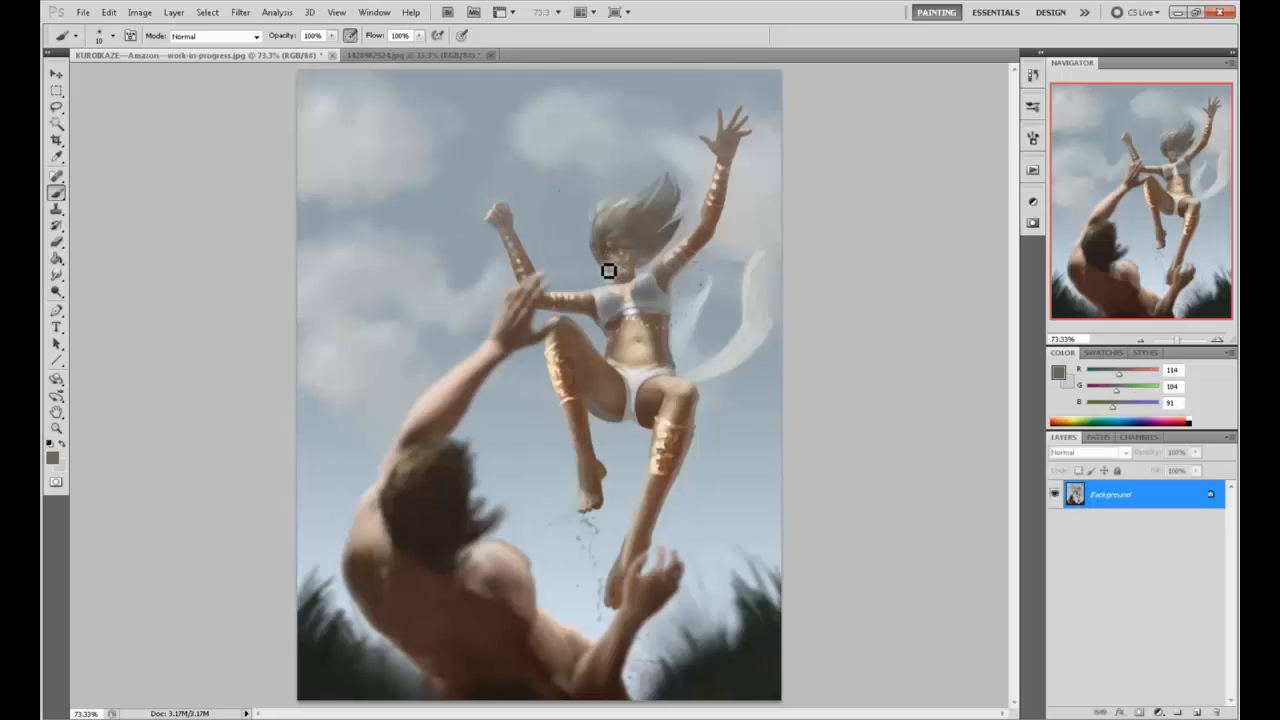
pyautogui.keyDown('alt'); pyautogui.click(612, 288); pyautogui.keyUp('alt')
# Blend the area around the warrior's jaw and neck with sampled light skin and blue-grey tones at 44% brush opacity
pyautogui.press(']')
pyautogui.press(']')
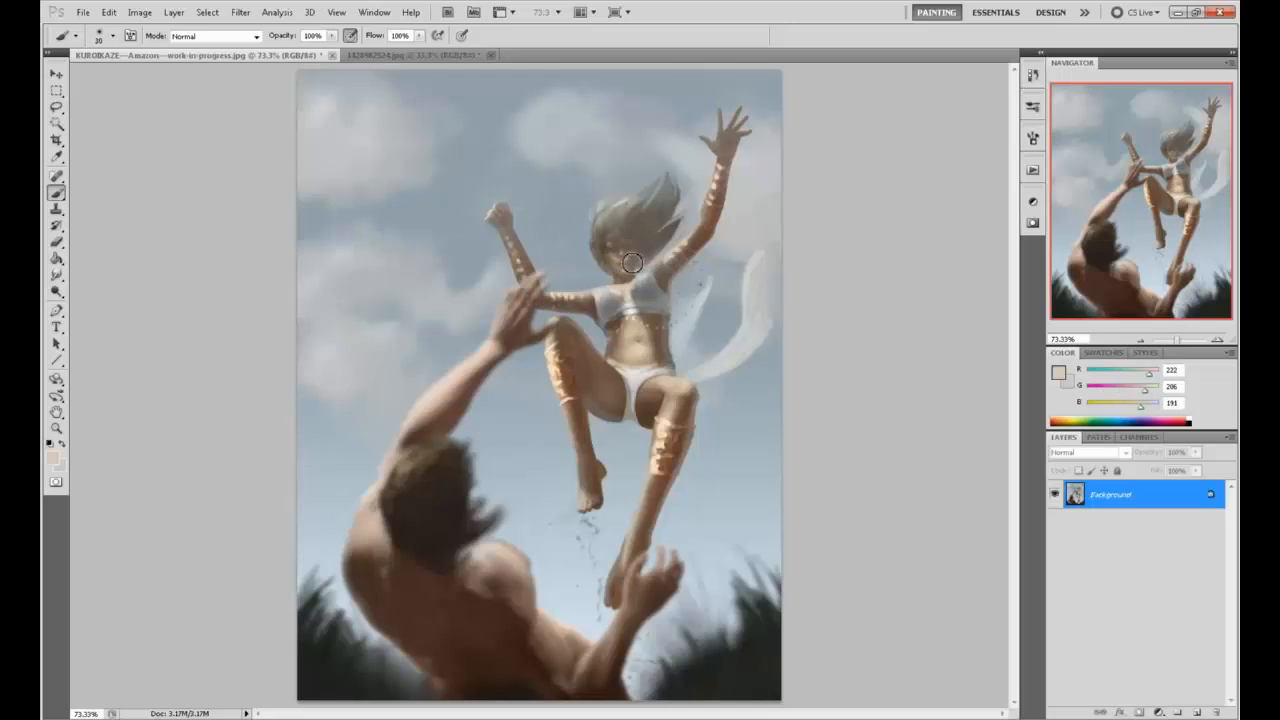
pyautogui.press('4')
pyautogui.press('4')
pyautogui.press('[')
pyautogui.keyDown('alt'); pyautogui.click(587, 273); pyautogui.keyUp('alt')
pyautogui.press('[')
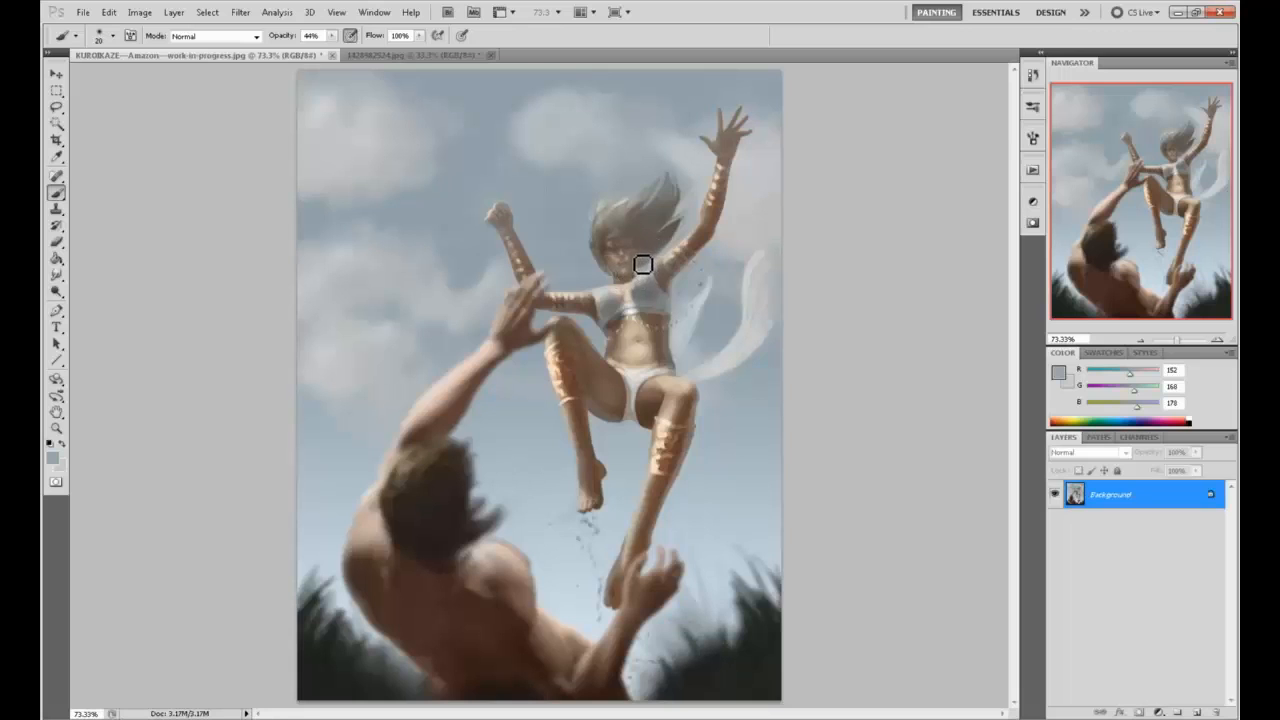
# Touch up the warrior's upper body with pale grey from her briefs and her hair edge with sky tones, using a size 10 brush at 100% opacity
pyautogui.press(']')
pyautogui.press(']')
pyautogui.press(']')
pyautogui.keyDown('alt'); pyautogui.click(640, 372); pyautogui.keyUp('alt')
pyautogui.press('[')
pyautogui.press('[')
pyautogui.press('[')
pyautogui.click(332, 36)
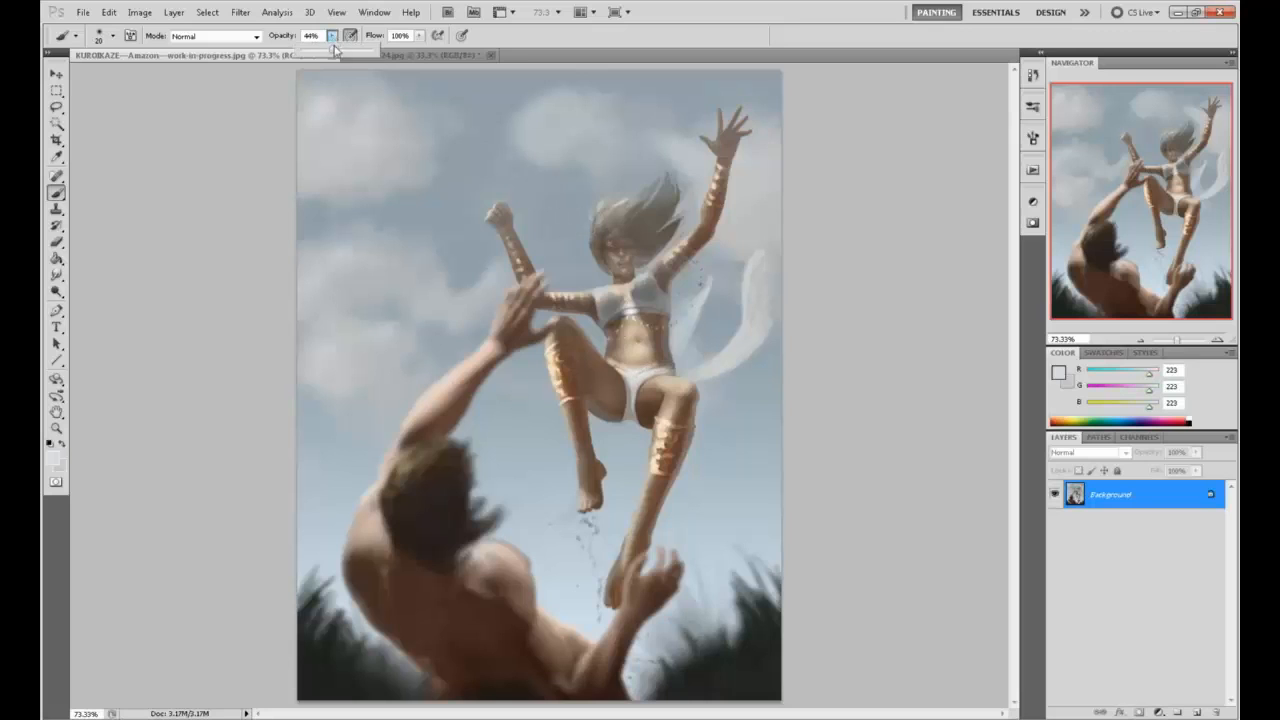
pyautogui.moveTo(334, 47); pyautogui.dragTo(583, 77)
pyautogui.press('[')
pyautogui.press('[')
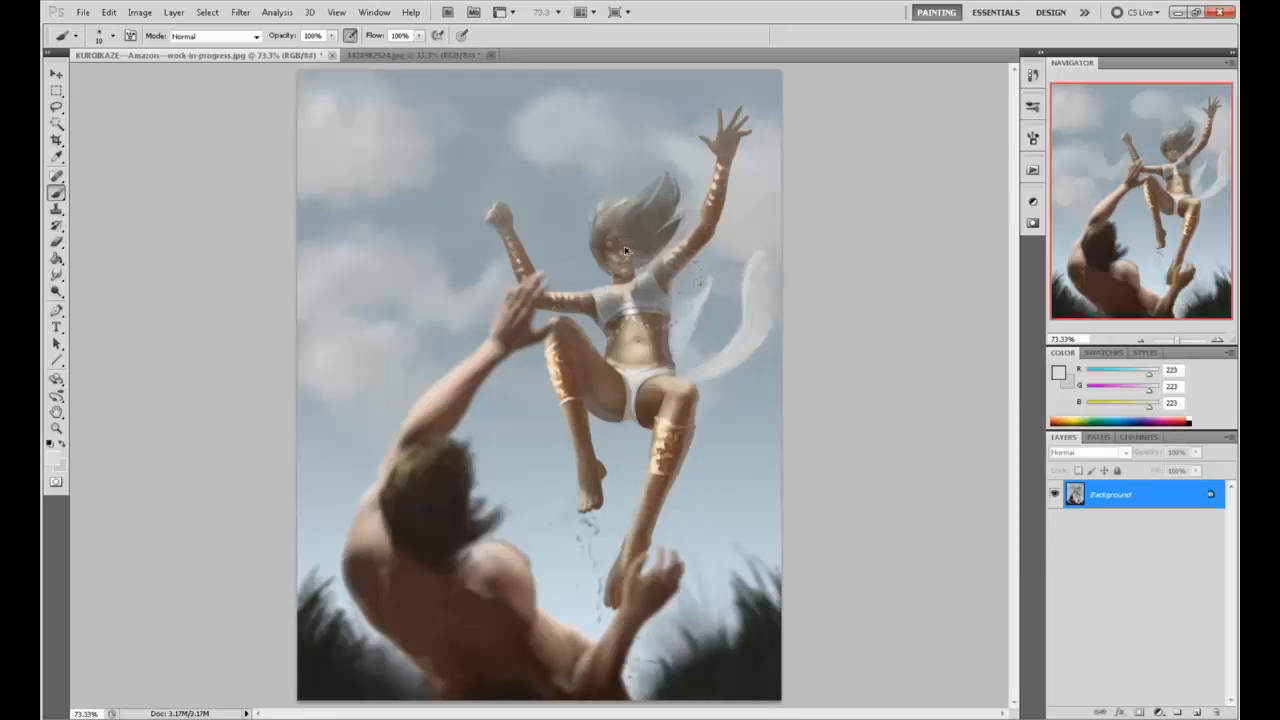
pyautogui.keyDown('alt'); pyautogui.click(596, 204); pyautogui.keyUp('alt')
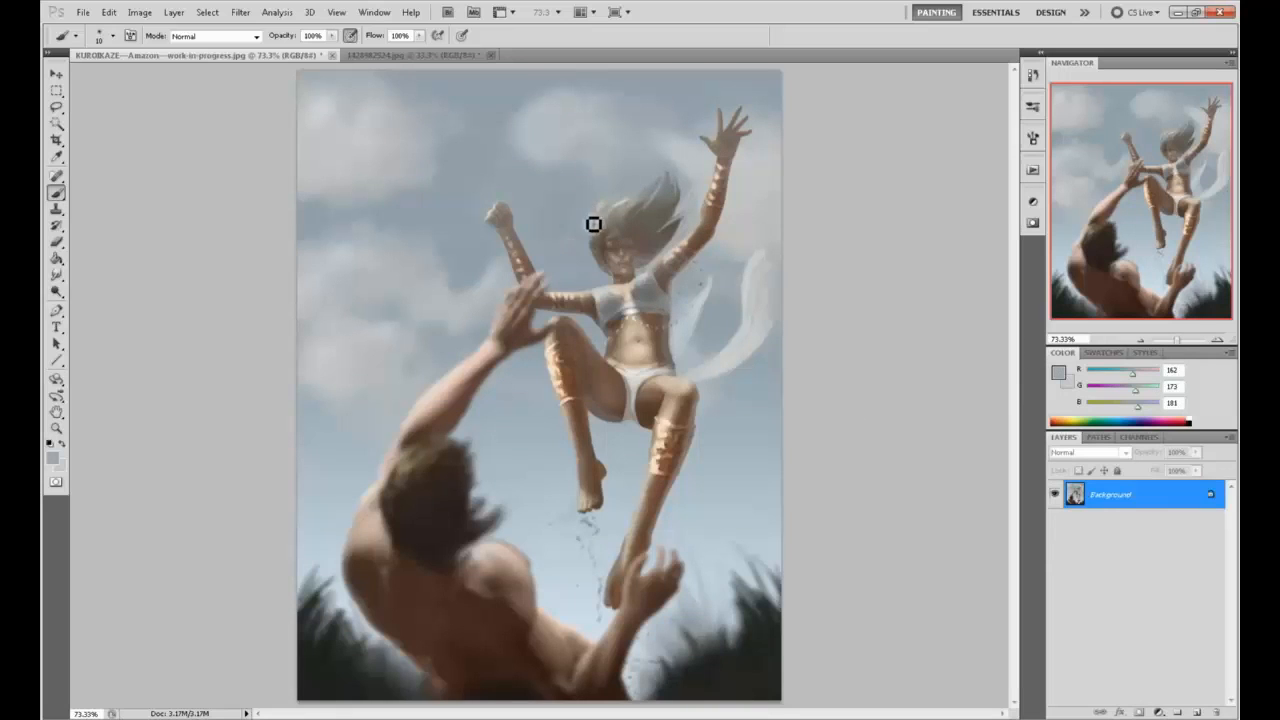
pyautogui.keyDown('alt'); pyautogui.click(585, 211); pyautogui.keyUp('alt')
# Switch to the Sponge tool, and add a new layer above the background with the Color blend mode
pyautogui.moveTo(57, 291); pyautogui.dragTo(105, 318)
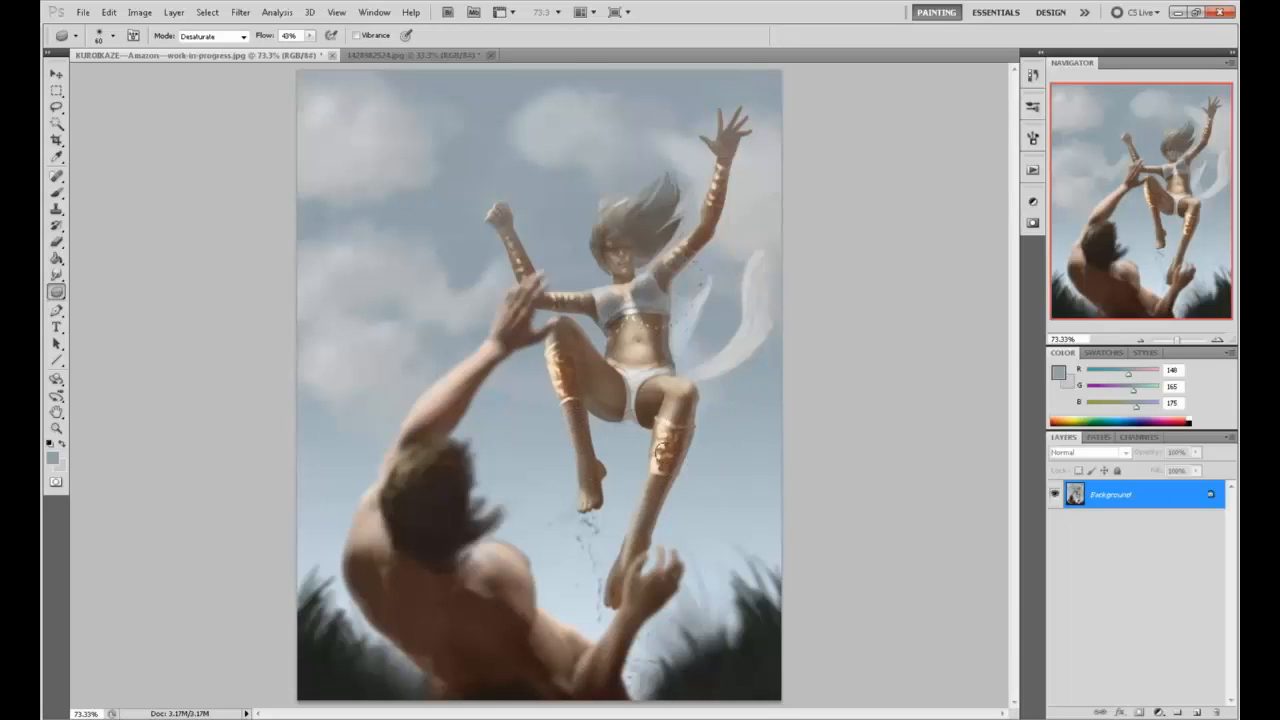
pyautogui.click(1199, 712)
pyautogui.click(1085, 452)
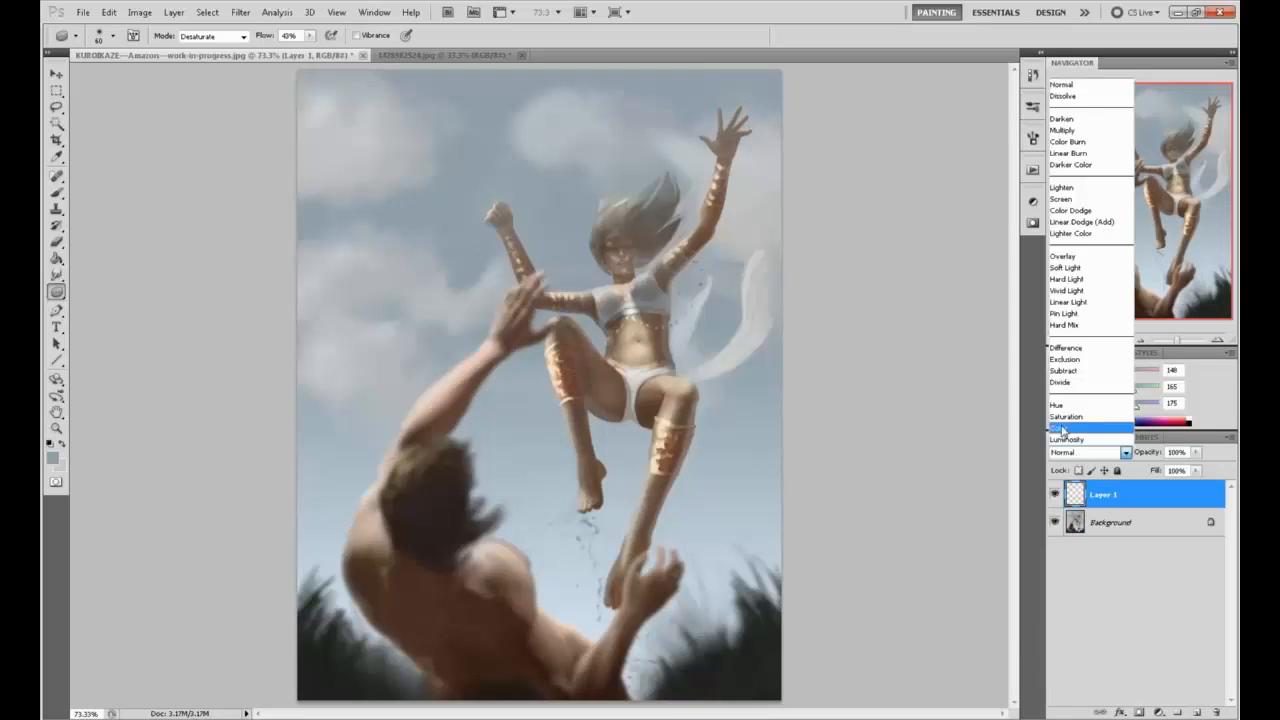
pyautogui.click(1075, 433)
# Set the foreground colour to a golden yellow, RGB 237, 204, 89
pyautogui.click(1059, 374)
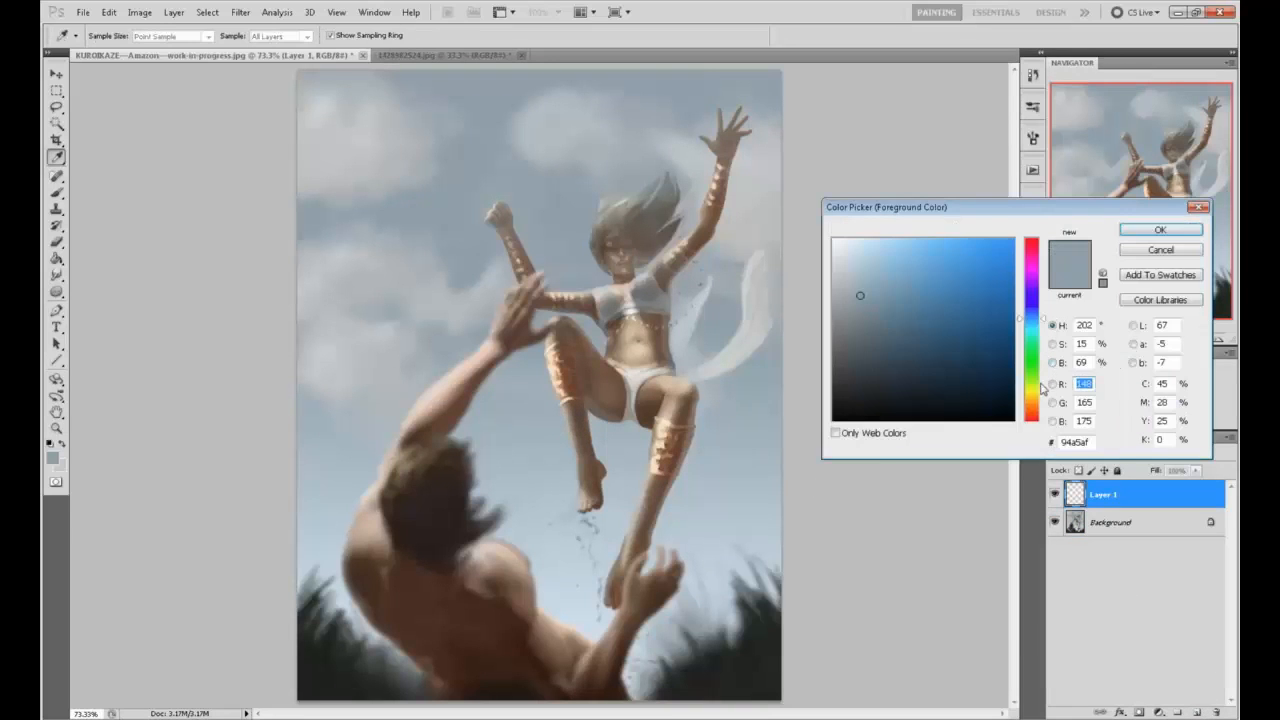
pyautogui.moveTo(1040, 384); pyautogui.dragTo(1038, 400)
pyautogui.click(949, 271)
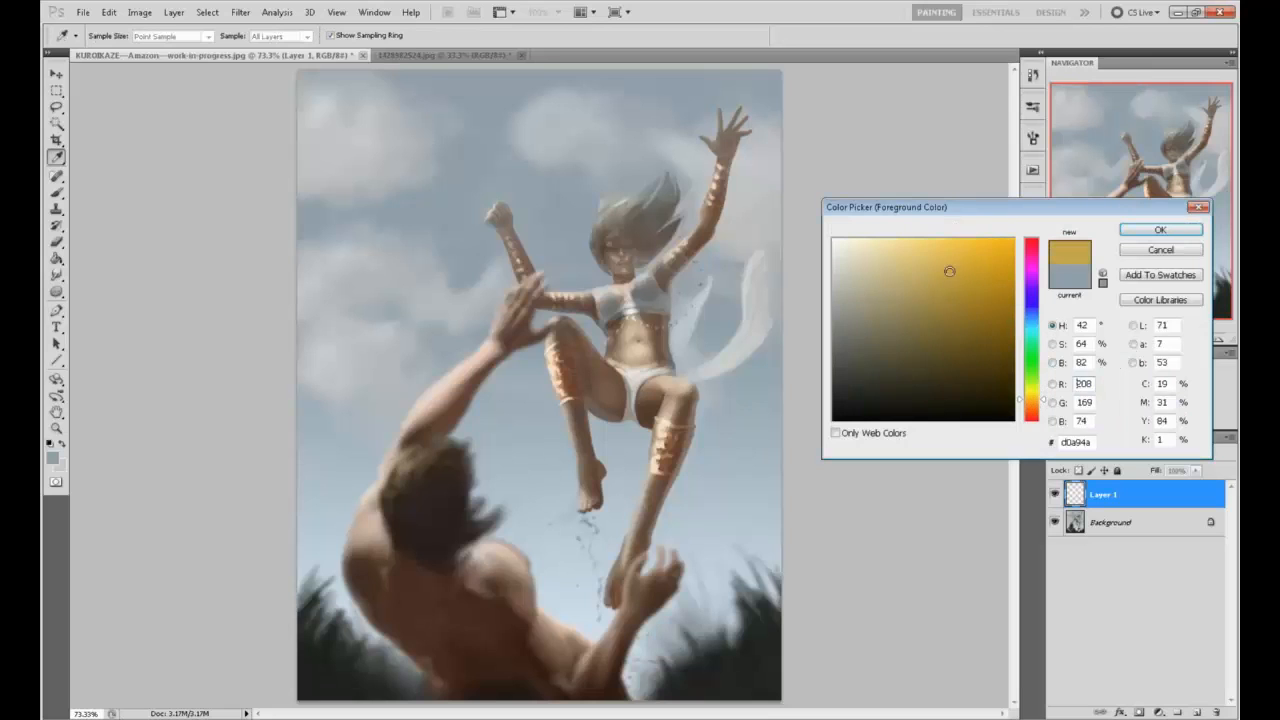
pyautogui.moveTo(949, 271); pyautogui.dragTo(946, 251)
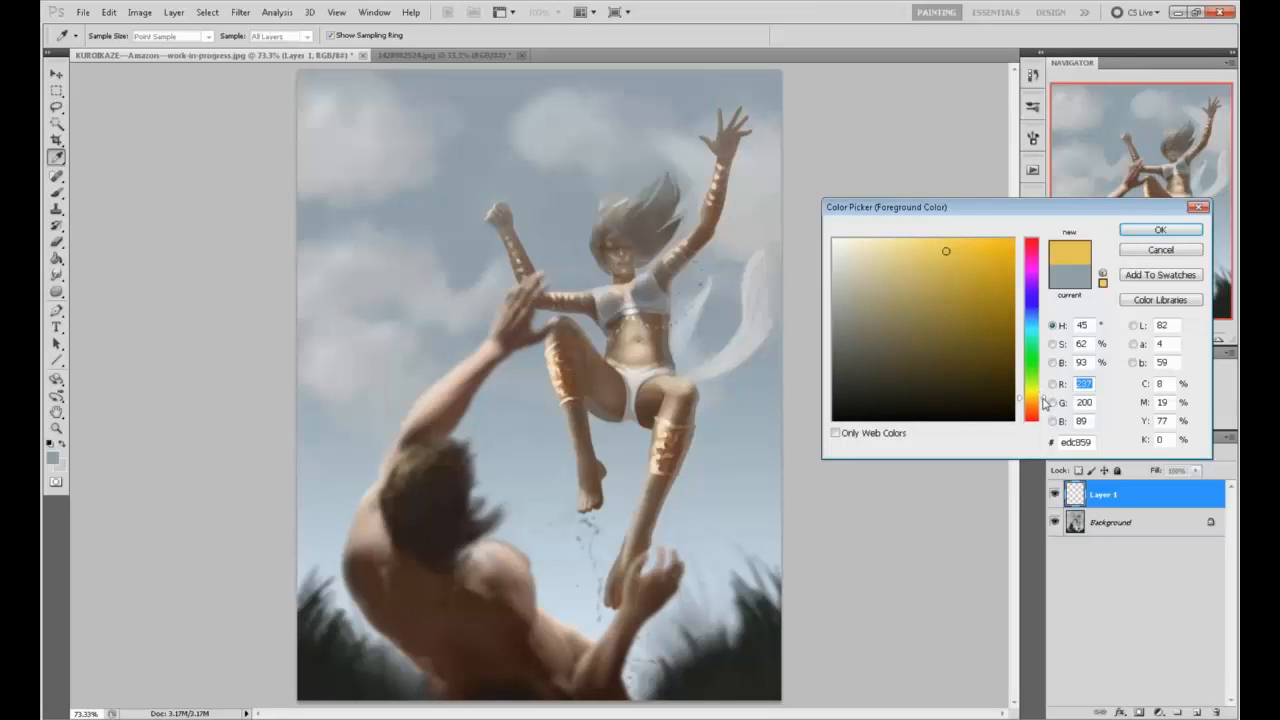
pyautogui.click(1158, 230)
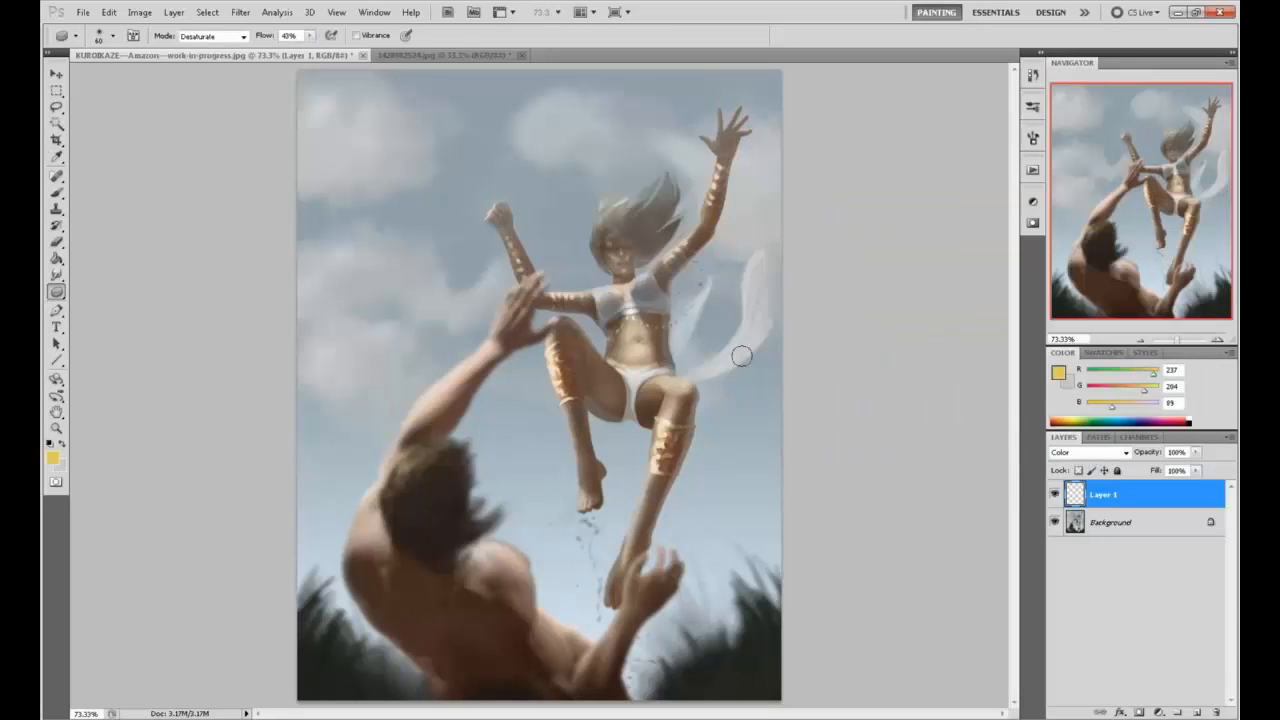
# Tint the warrior's shin guards golden yellow with a size 60 brush and reduce the colour layer's fill to 55%
pyautogui.press('b')
pyautogui.press(']')
pyautogui.press(']')
pyautogui.press(']')
pyautogui.press(']')
pyautogui.press(']')
pyautogui.moveTo(670, 438); pyautogui.dragTo(660, 456)
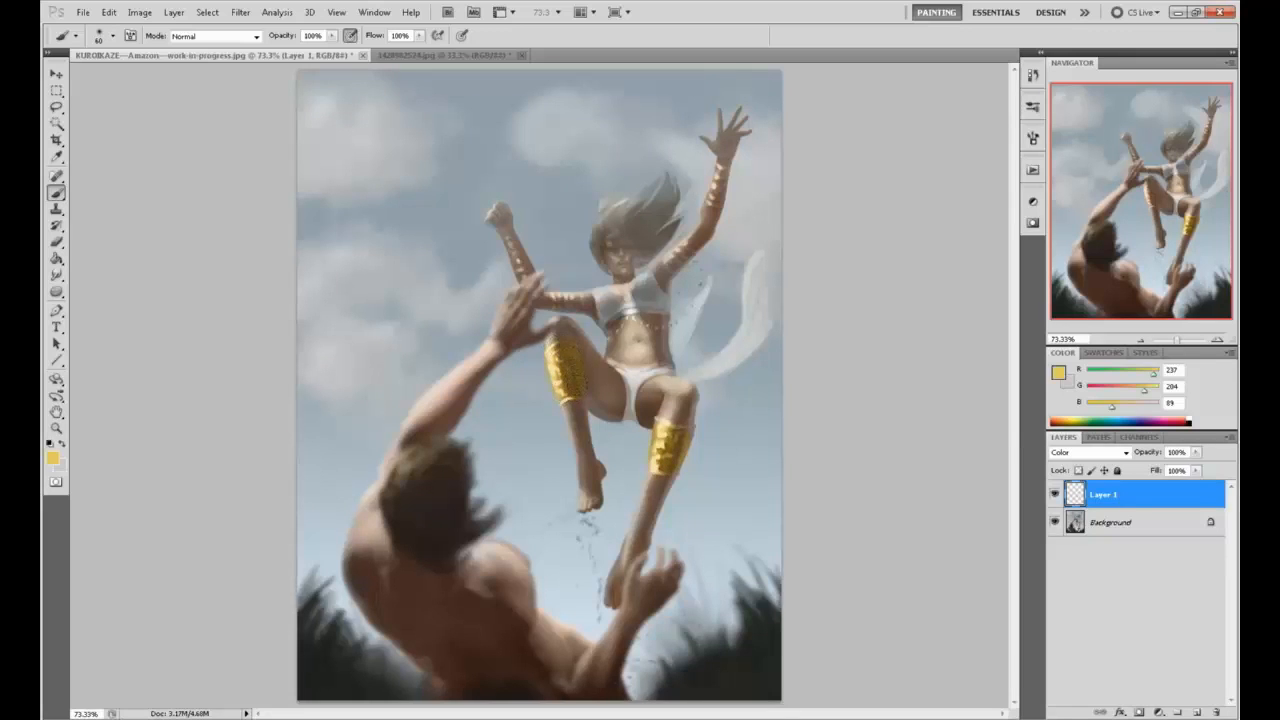
pyautogui.moveTo(1195, 470); pyautogui.dragTo(1165, 491)
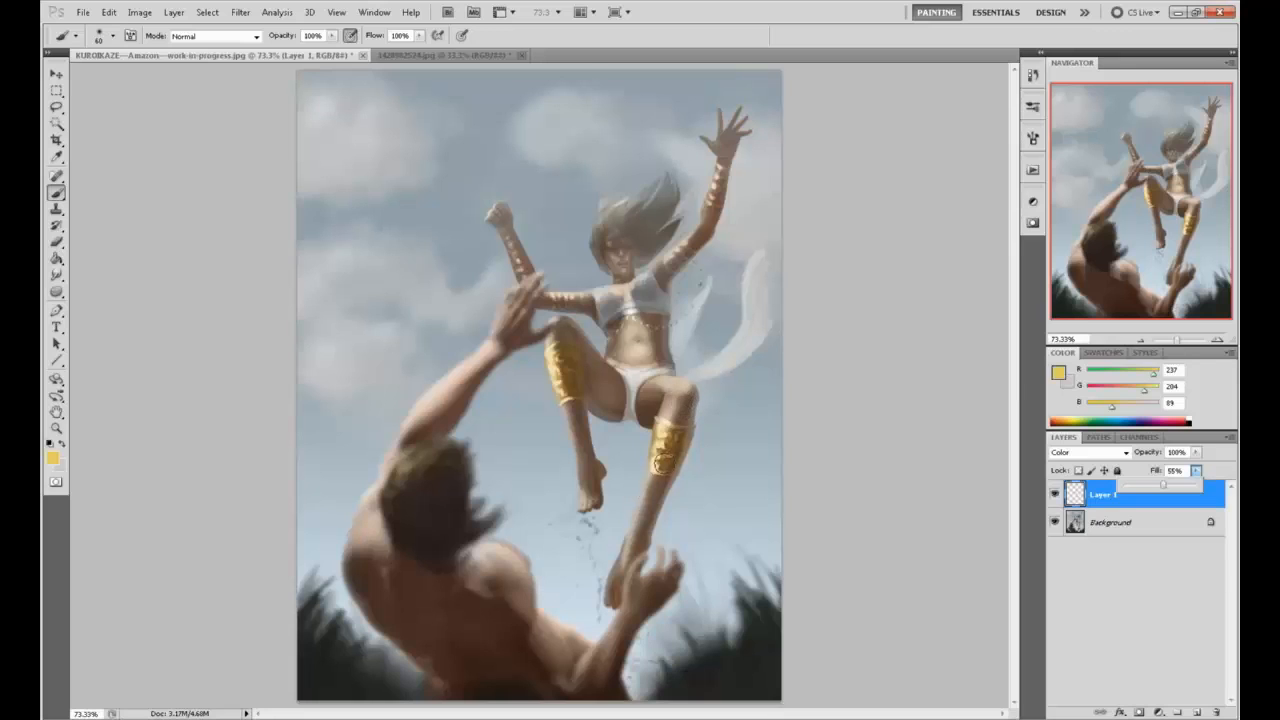
# Tint the warrior's arm guards and waist trim golden yellow, using a size 25 brush at the waist, and set the layer's fill to 43%
pyautogui.click(669, 428)
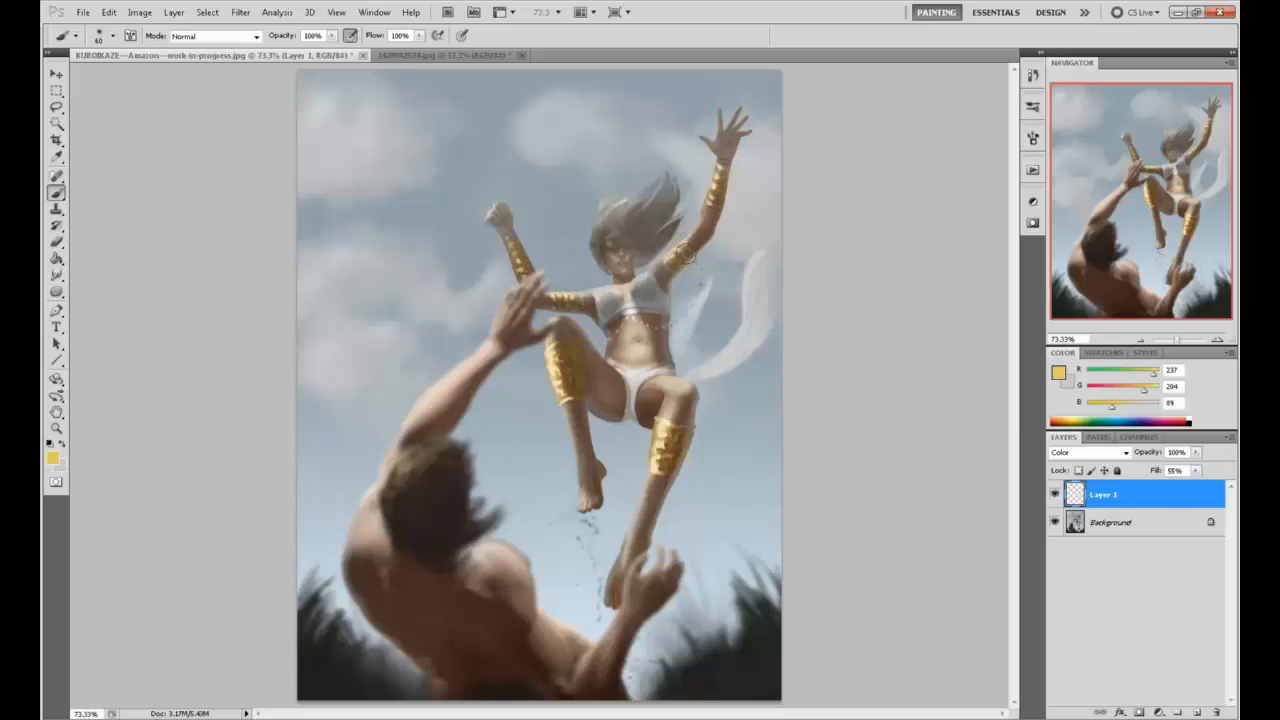
pyautogui.press('[')
pyautogui.press('[')
pyautogui.press('[')
pyautogui.press('[')
pyautogui.moveTo(641, 319); pyautogui.dragTo(610, 320)
pyautogui.click(1196, 470)
pyautogui.moveTo(1179, 489); pyautogui.dragTo(1188, 488)
# Set the foreground colour to a soft tan, RGB 220, 169, 129, and reduce the brush size for tinting the warrior's skin
pyautogui.click(1058, 373)
pyautogui.click(1033, 408)
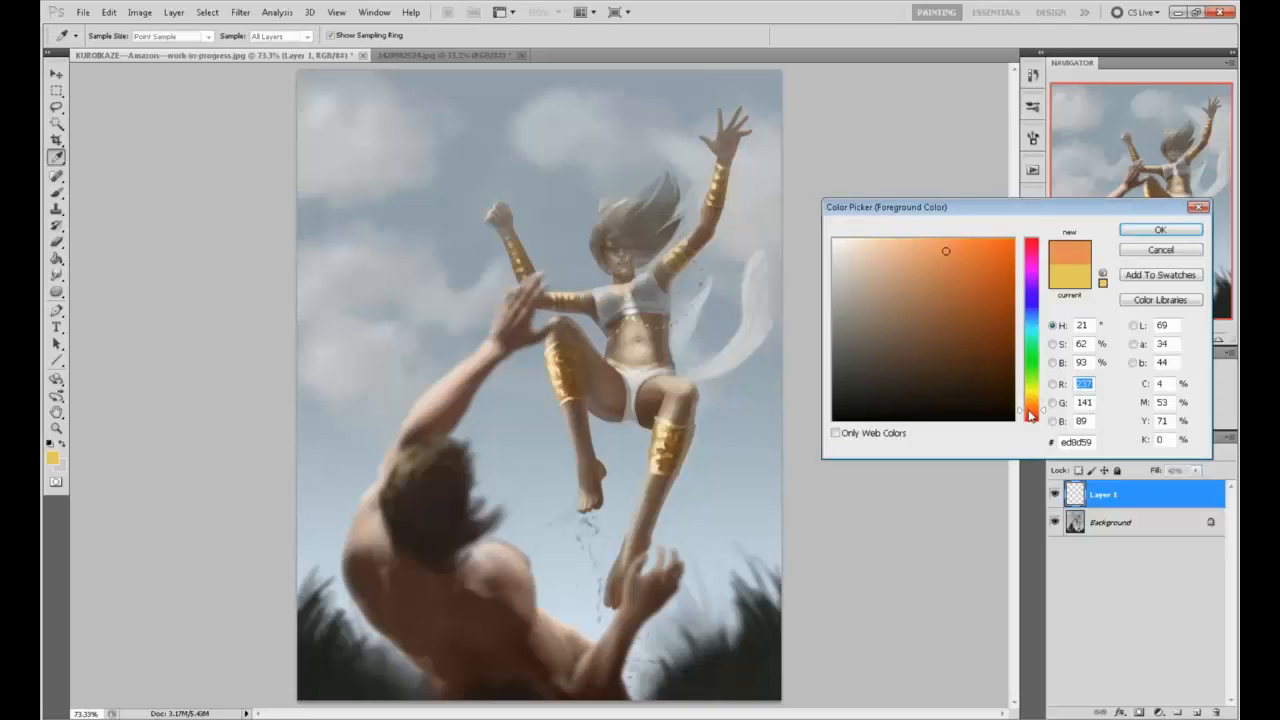
pyautogui.click(928, 273)
pyautogui.moveTo(928, 273); pyautogui.dragTo(914, 254)
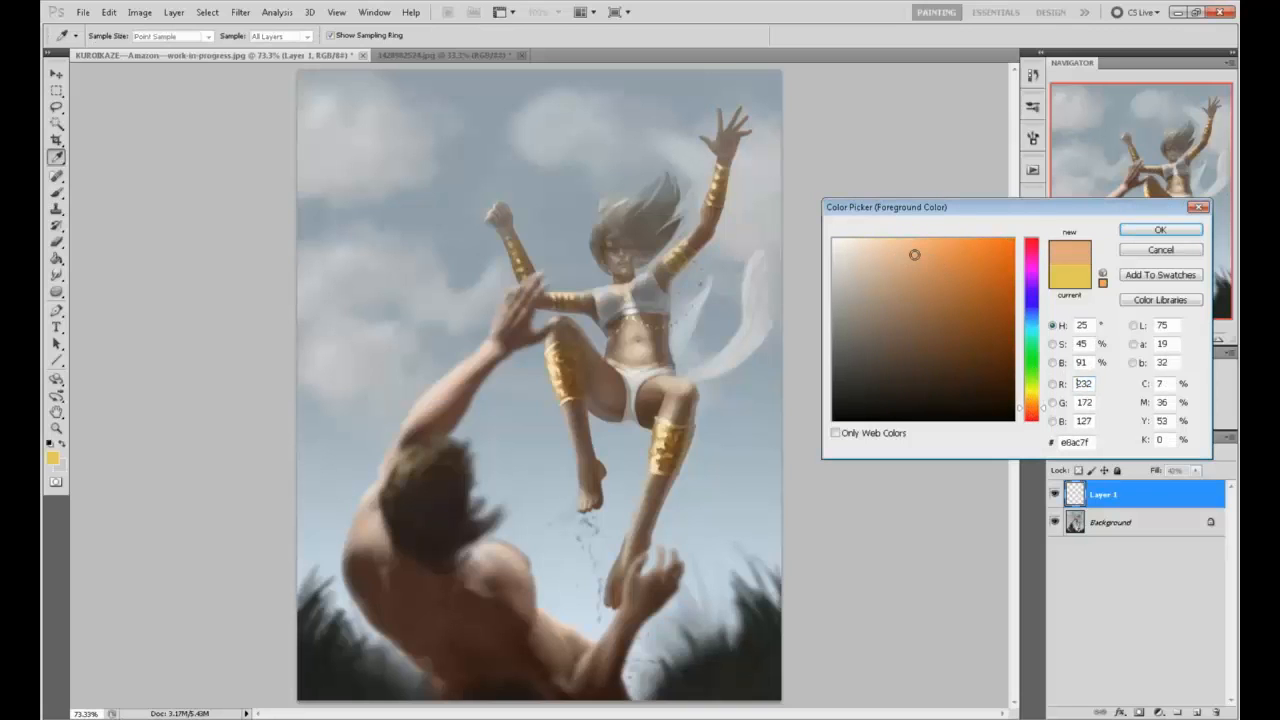
pyautogui.moveTo(1044, 414); pyautogui.dragTo(1044, 403)
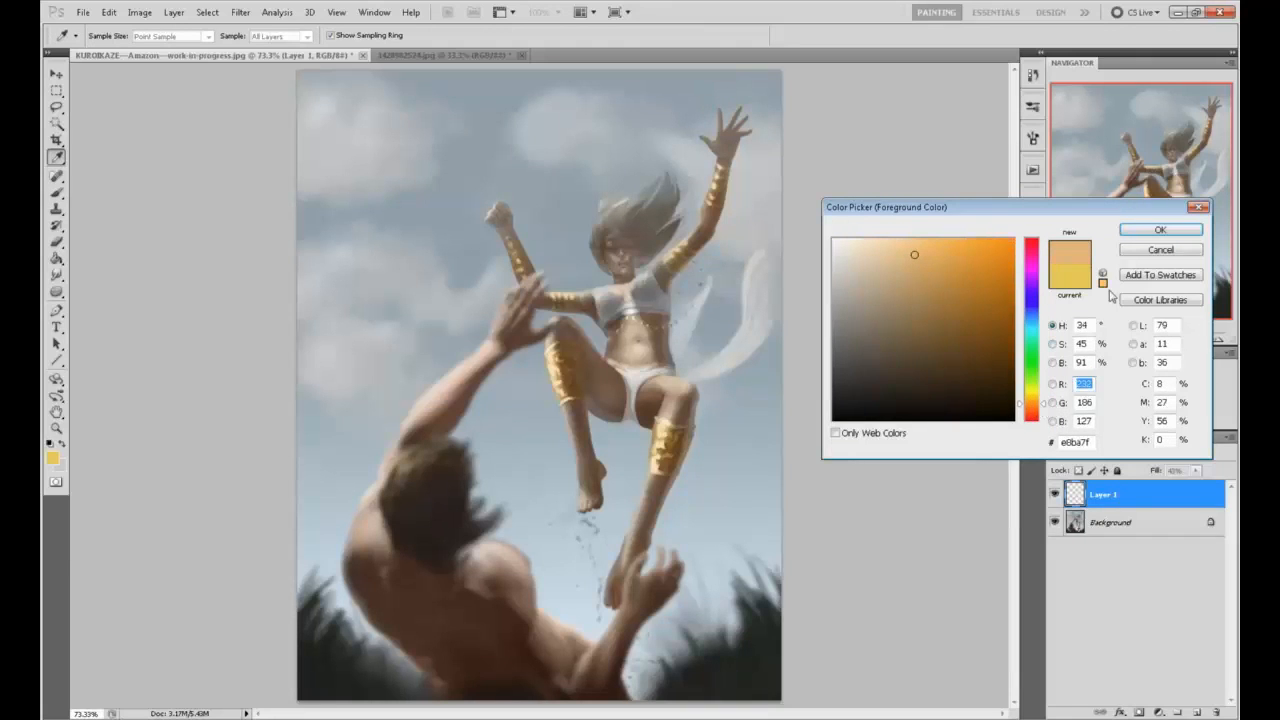
pyautogui.click(919, 273)
pyautogui.click(1044, 408)
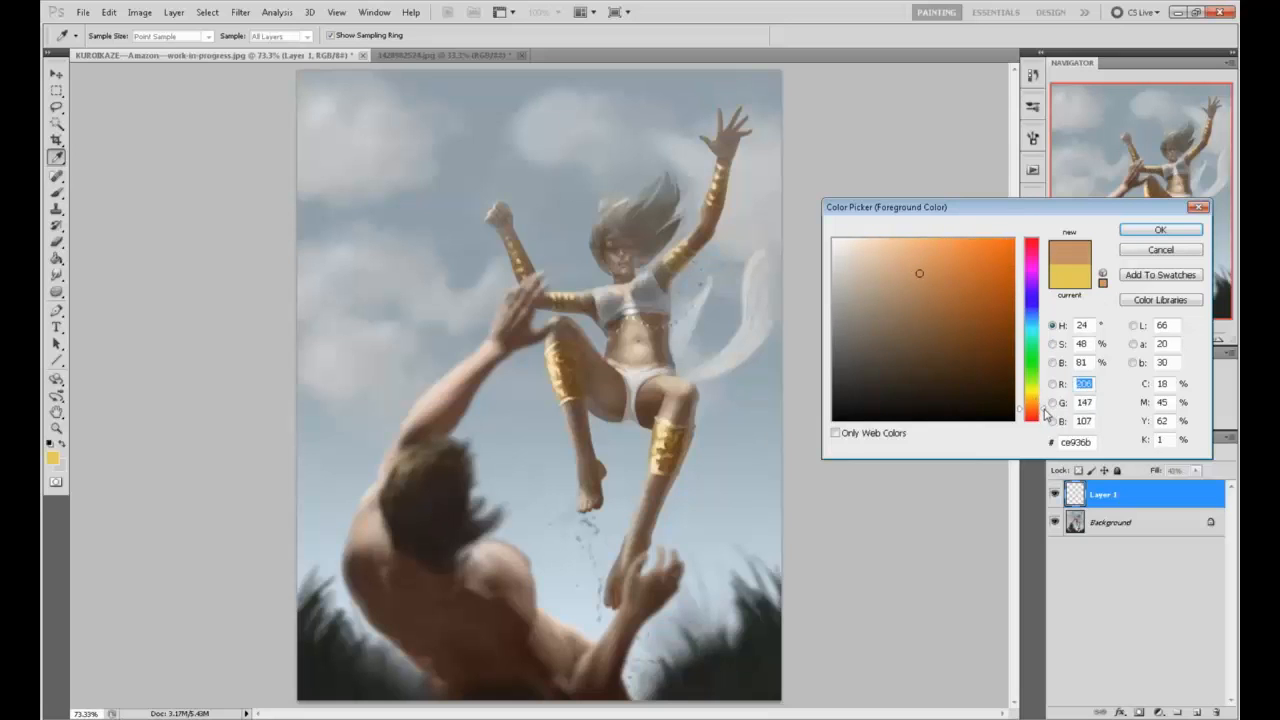
pyautogui.moveTo(918, 279)
pyautogui.mouseDown()
pyautogui.moveTo(889, 282)
pyautogui.moveTo(908, 264)
pyautogui.mouseUp()
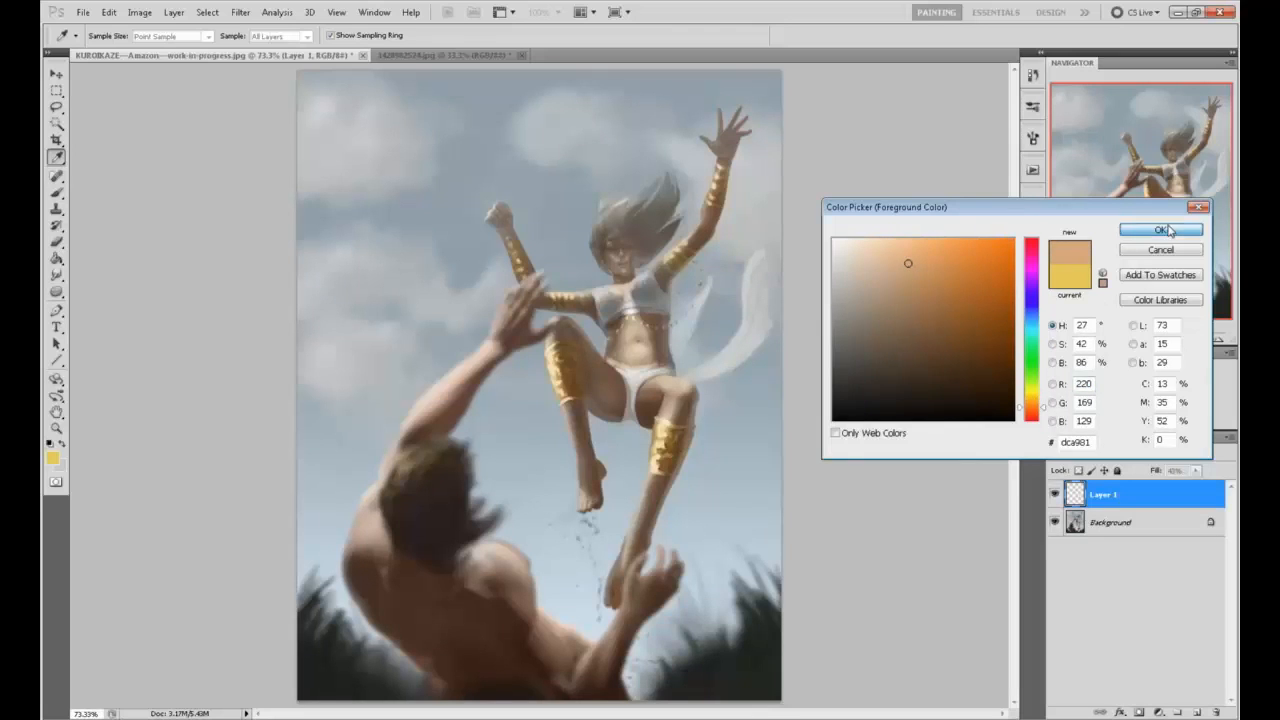
pyautogui.click(1164, 231)
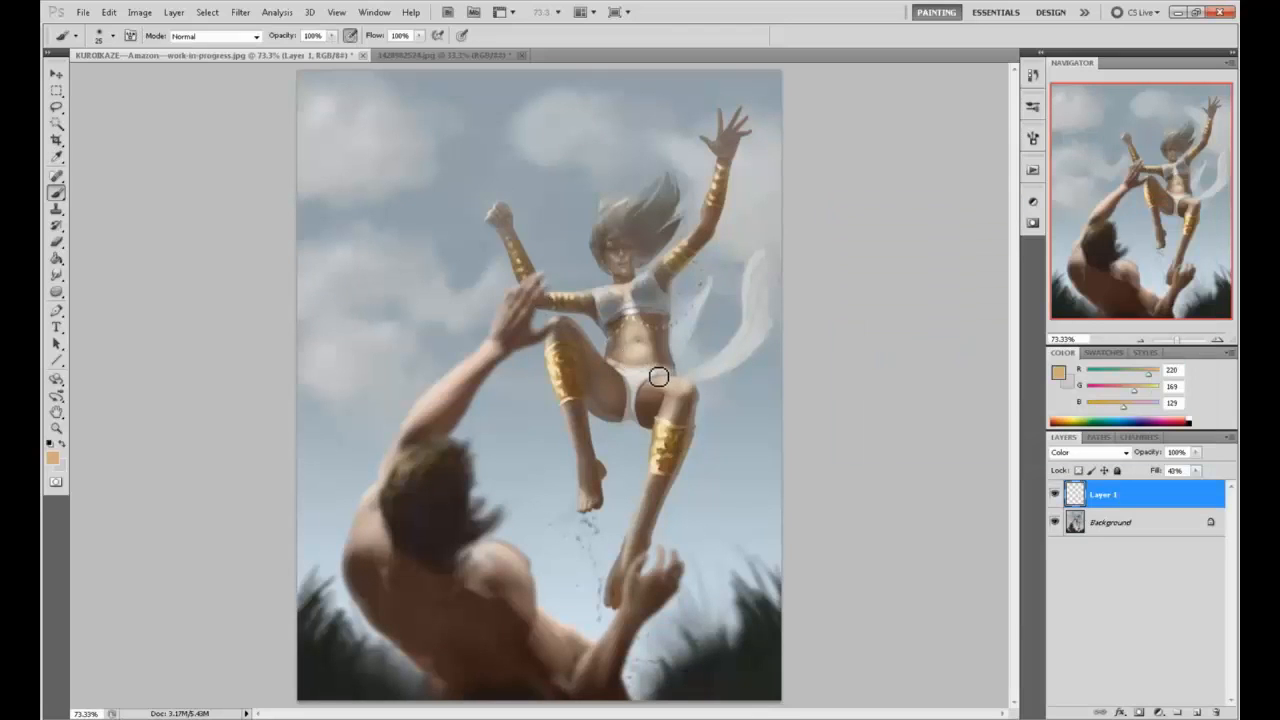
pyautogui.press('[')
pyautogui.press('[')
# Add a second new layer on top in Normal mode and set the foreground colour to pale cream, RGB 236, 219, 193
pyautogui.click(1198, 712)
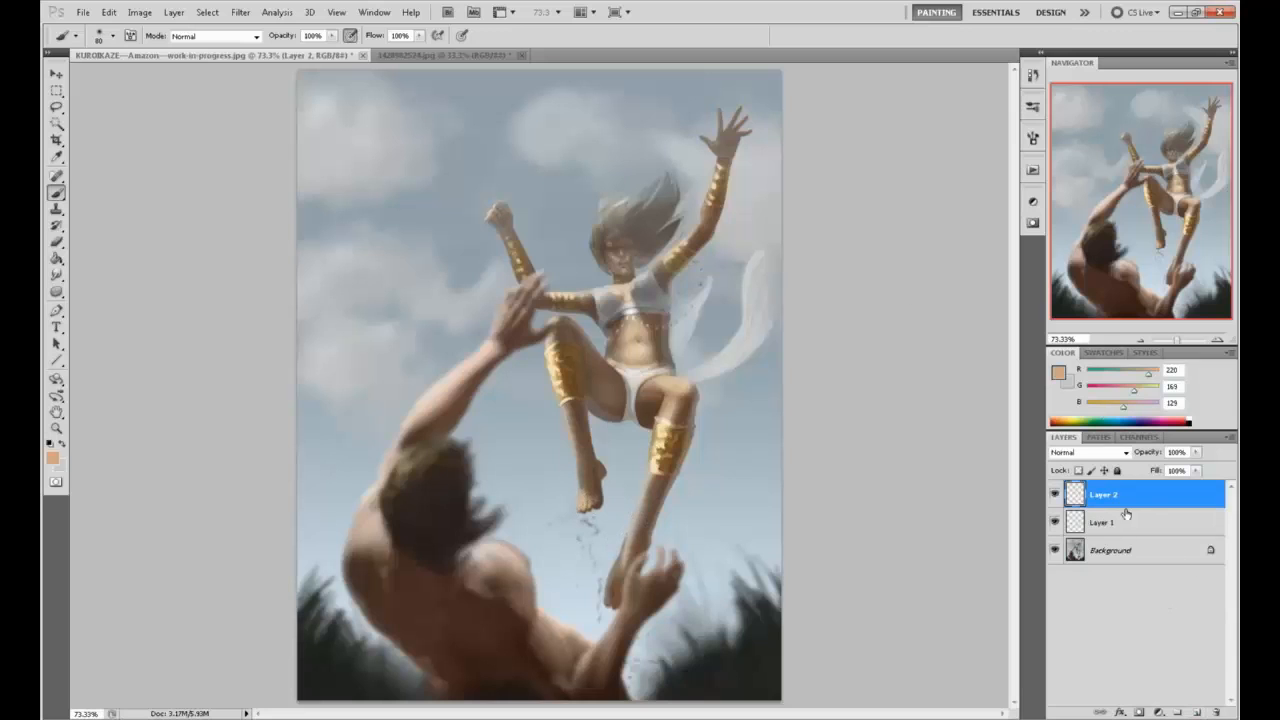
pyautogui.click(1058, 373)
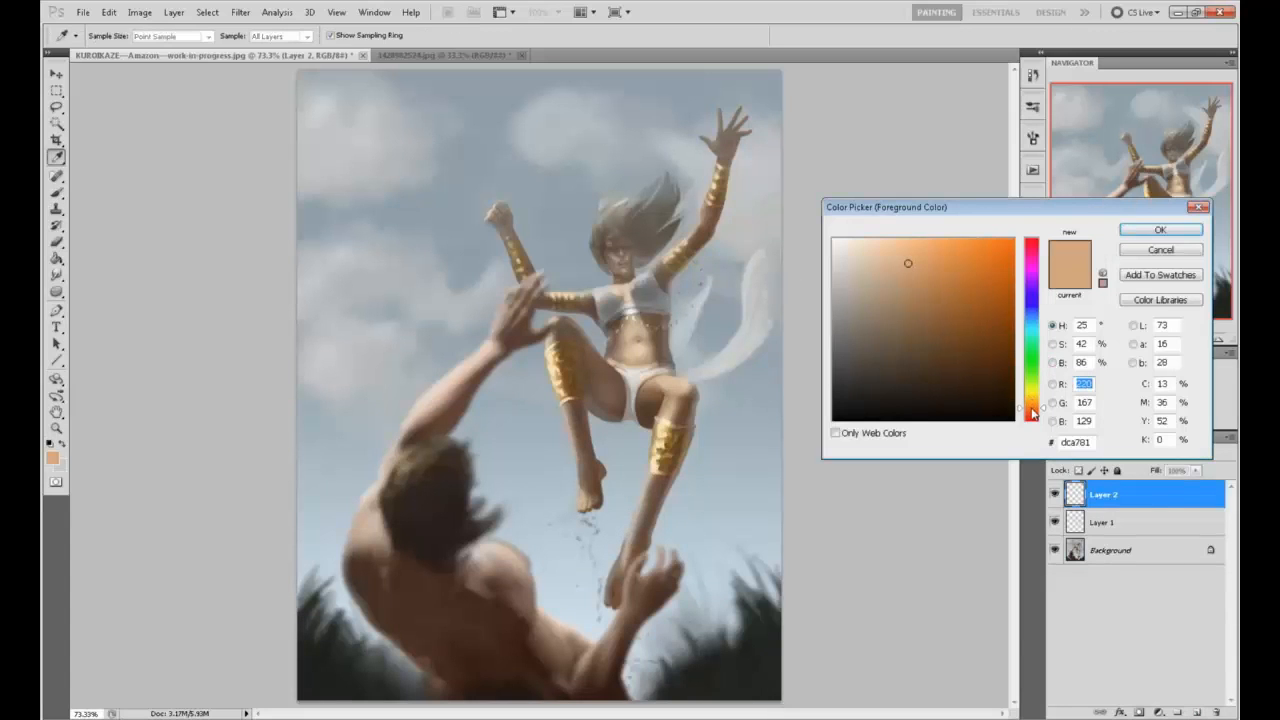
pyautogui.moveTo(1033, 412); pyautogui.dragTo(1033, 406)
pyautogui.moveTo(906, 261); pyautogui.dragTo(865, 251)
pyautogui.click(1158, 230)
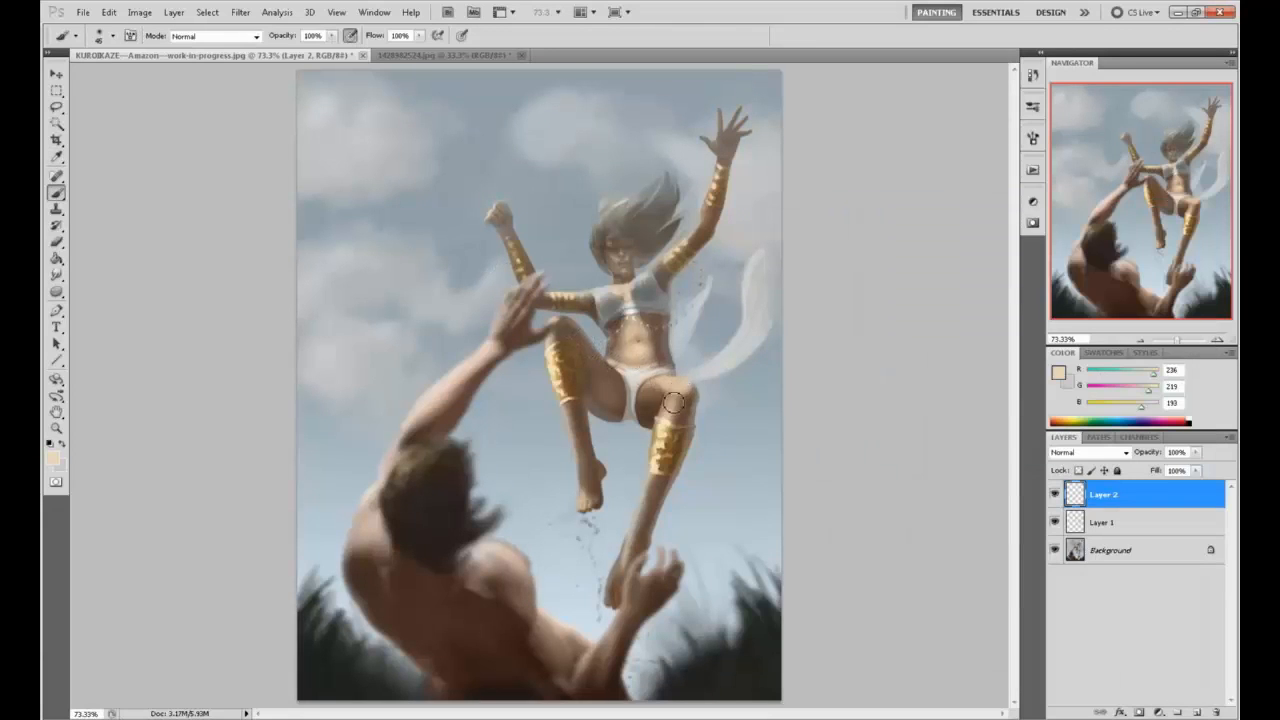
# Brush a pale highlight across the leaping woman's bent knee
pyautogui.moveTo(653, 380); pyautogui.dragTo(677, 377)
# Compare the painting's original opened state with the current version in the history, returning to the latest brush stroke
pyautogui.click(1033, 74)
pyautogui.scroll(15, 1013, 450)
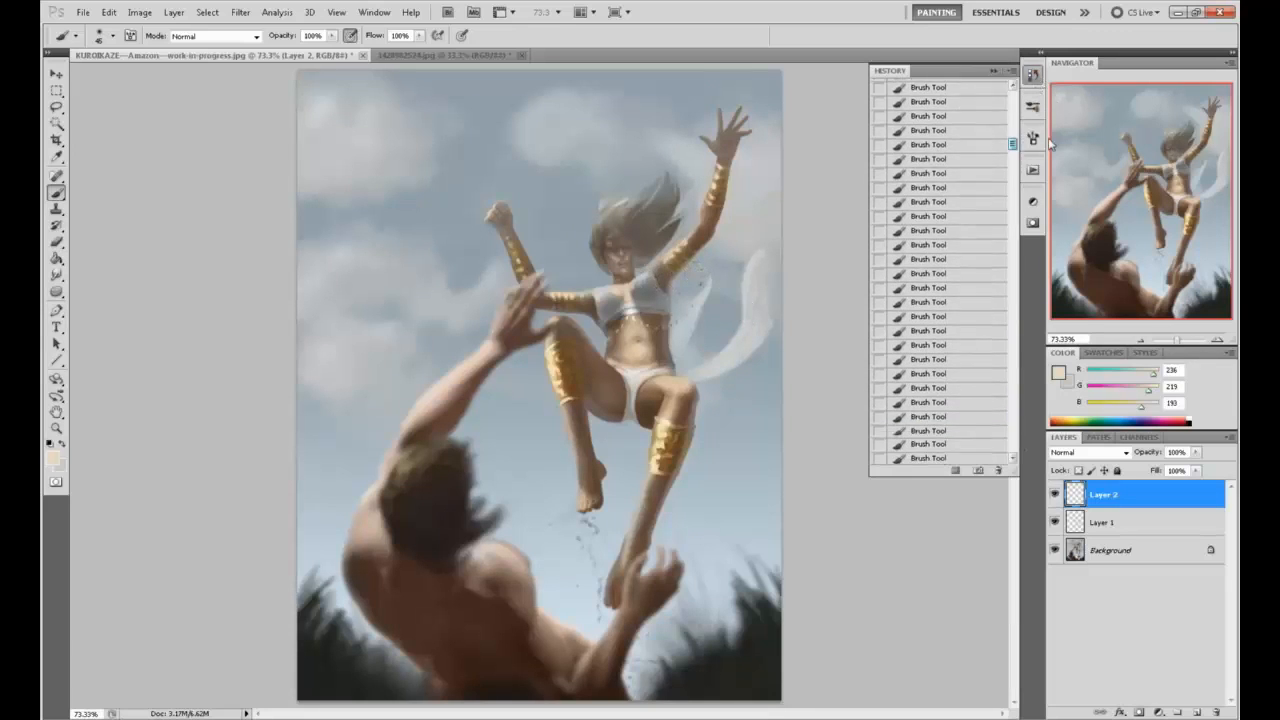
pyautogui.click(990, 93)
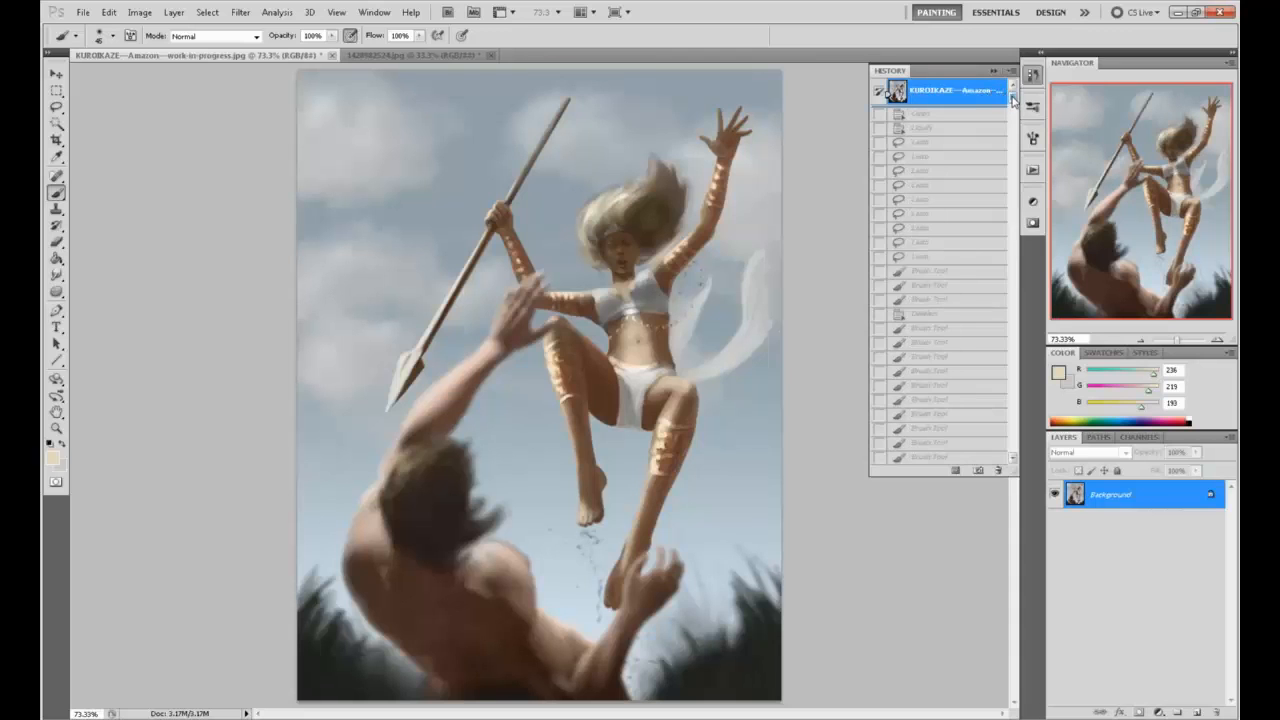
pyautogui.moveTo(1012, 100); pyautogui.dragTo(994, 466)
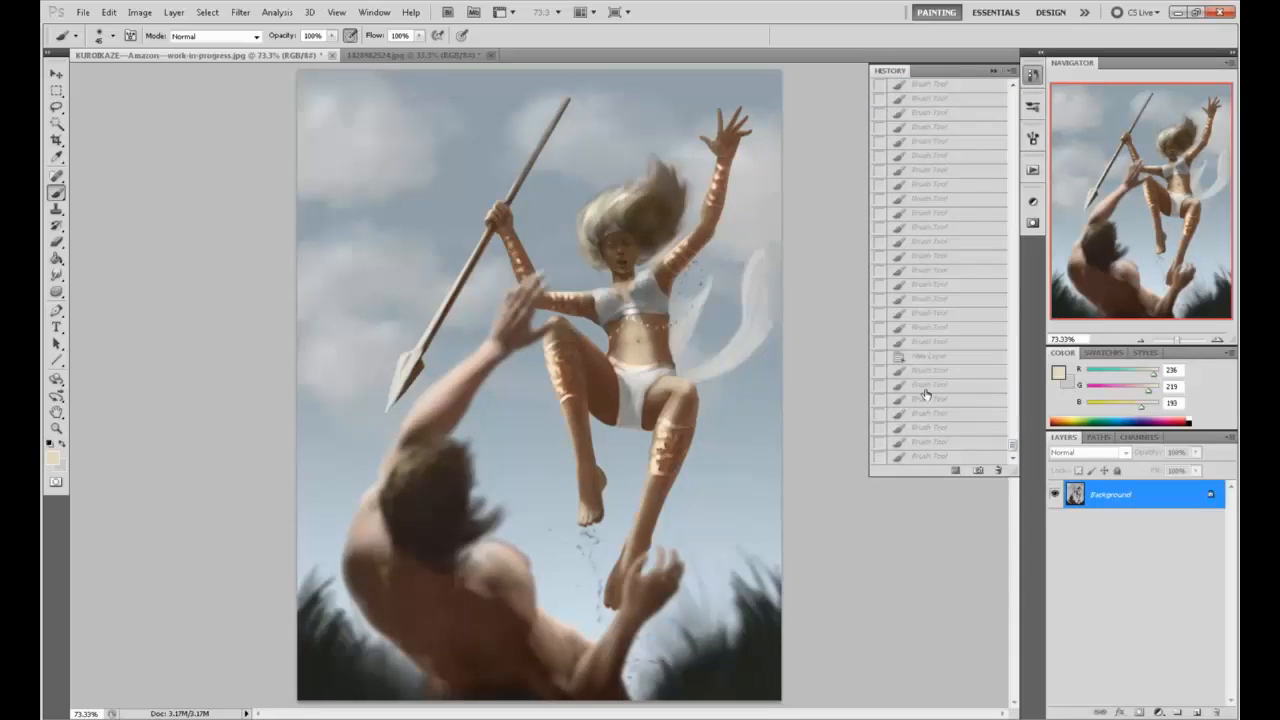
pyautogui.click(915, 458)
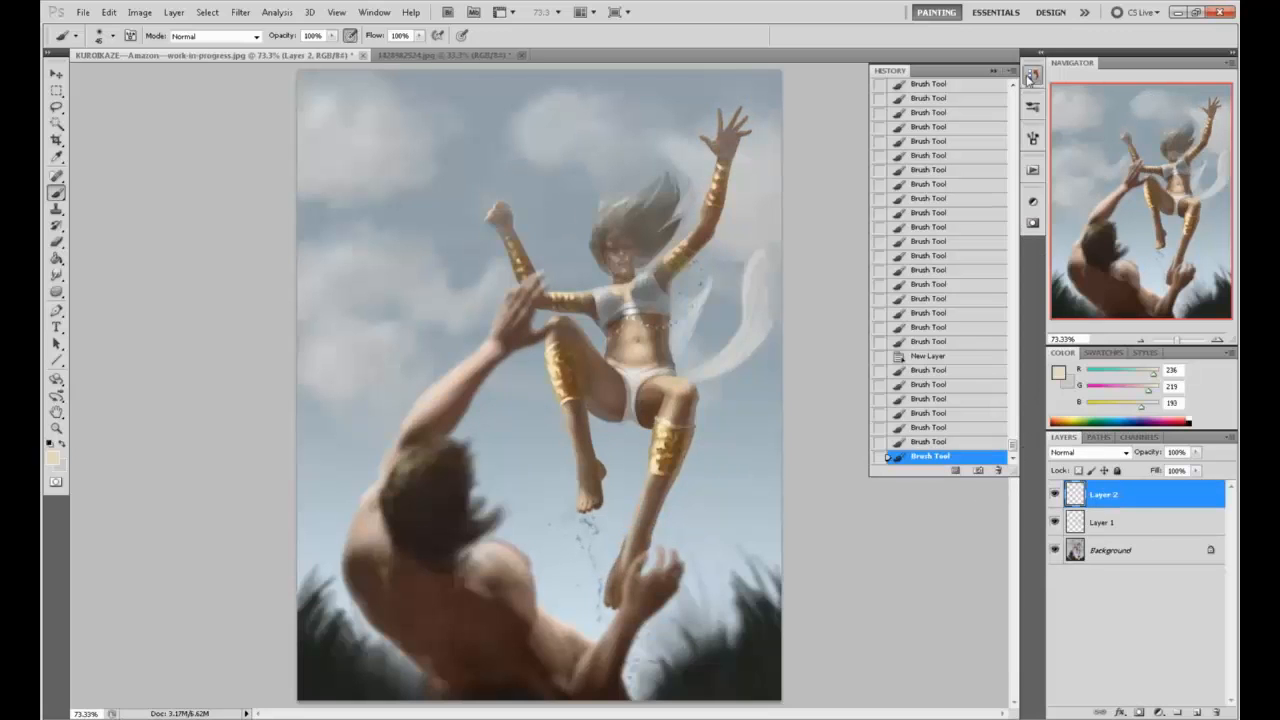
pyautogui.click(993, 72)
# Lower the brush opacity to 39% and retouch the woman's head with colours sampled from the sky and her face
pyautogui.keyDown('alt'); pyautogui.click(620, 429); pyautogui.keyUp('alt')
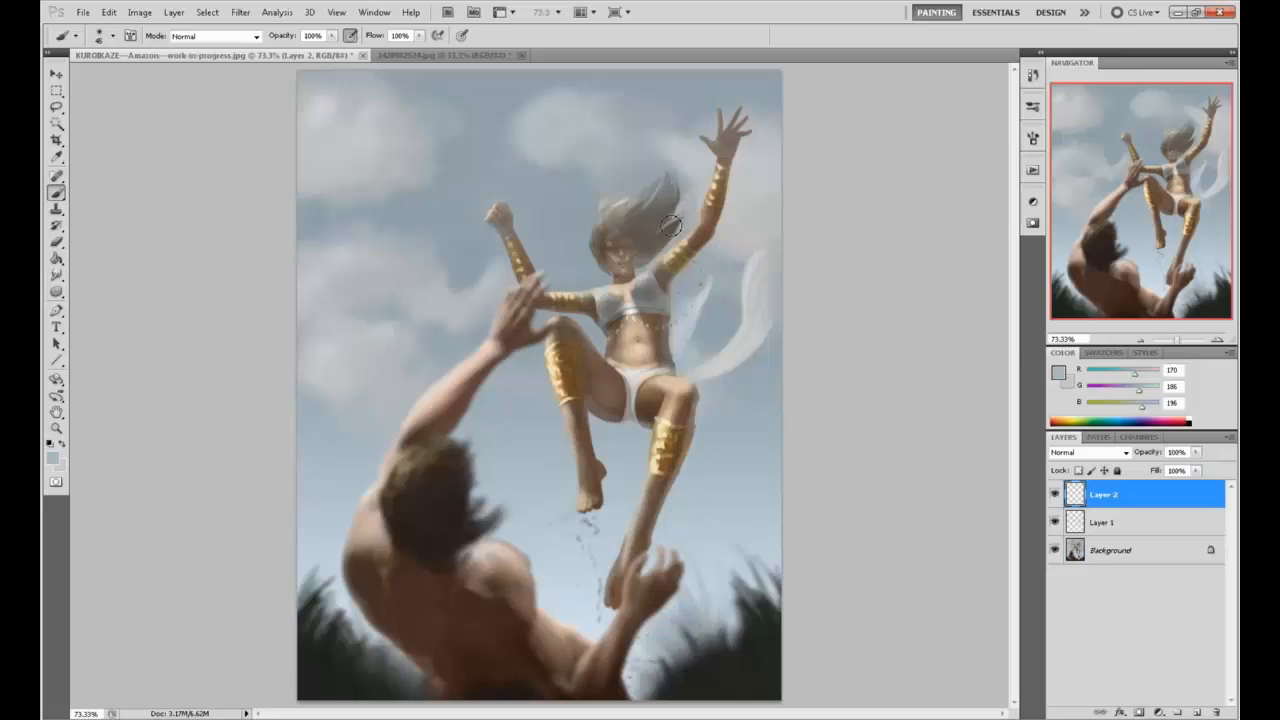
pyautogui.moveTo(332, 36); pyautogui.dragTo(289, 52)
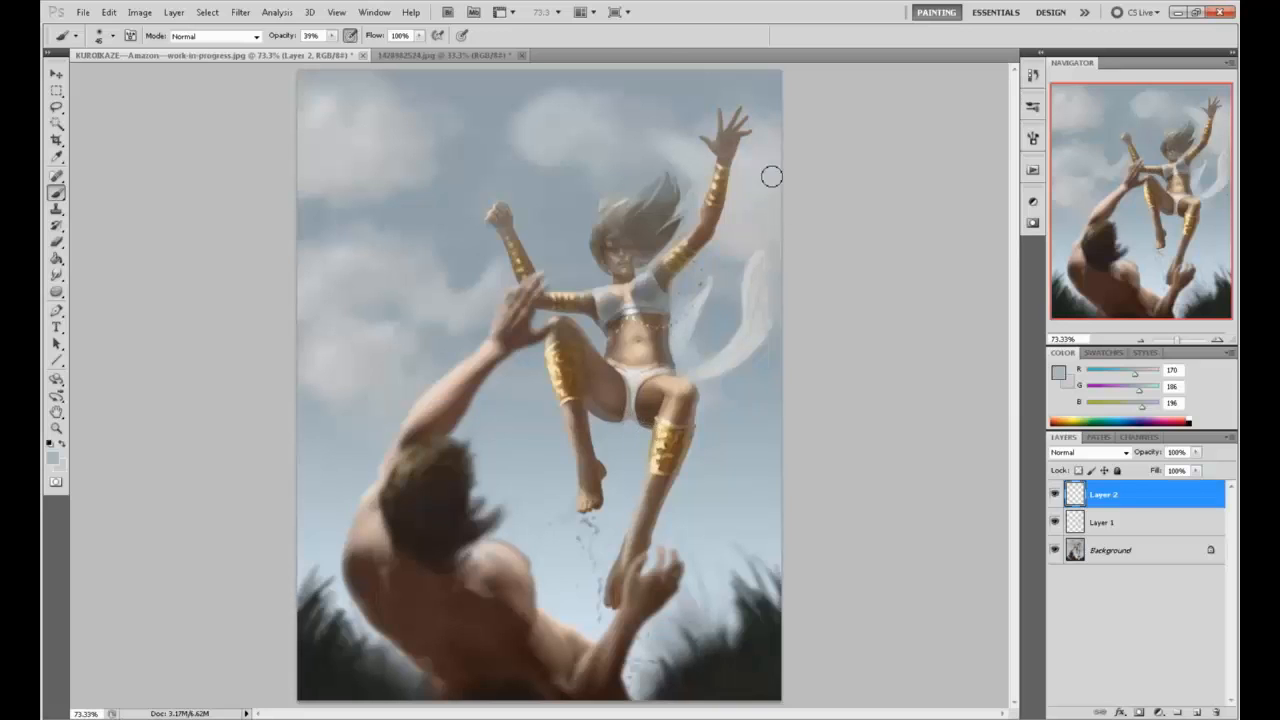
pyautogui.keyDown('alt'); pyautogui.click(608, 264); pyautogui.keyUp('alt')
pyautogui.keyDown('alt'); pyautogui.click(614, 270); pyautogui.keyUp('alt')
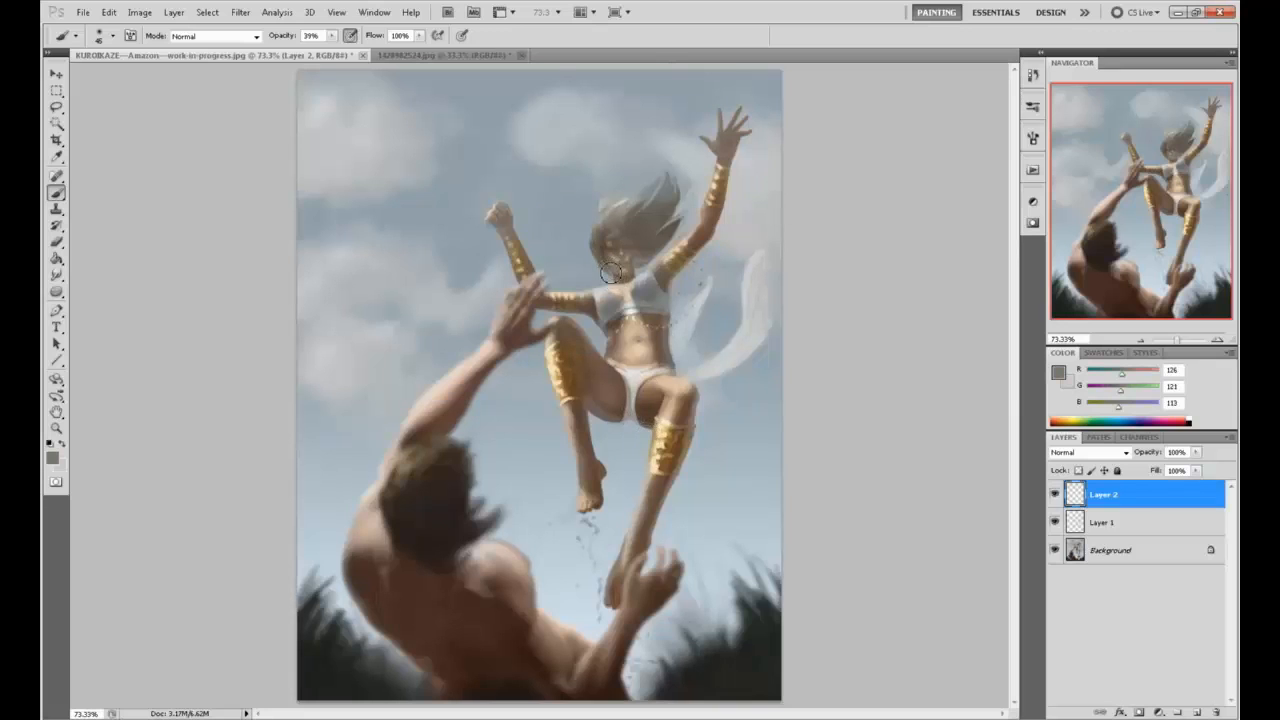
pyautogui.keyDown('alt'); pyautogui.click(622, 269); pyautogui.keyUp('alt')
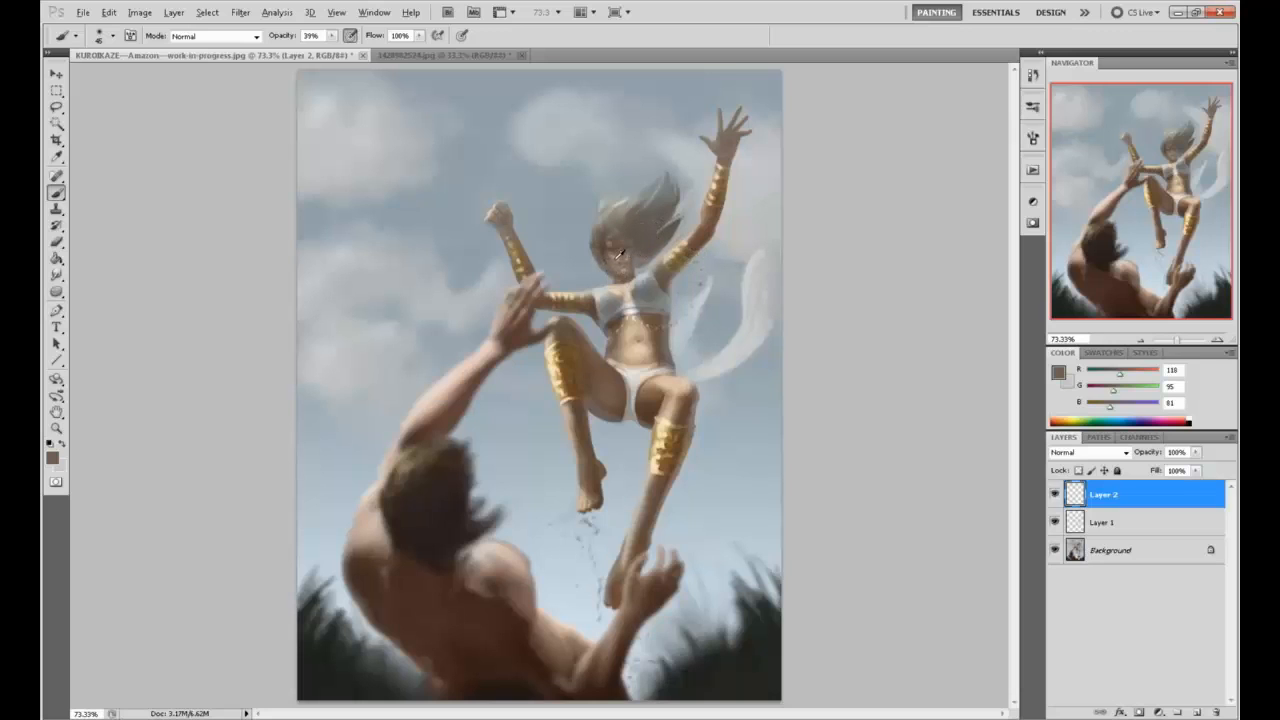
pyautogui.keyDown('alt'); pyautogui.click(616, 260); pyautogui.keyUp('alt')
# Flatten the image and lighten the woman's face with the Dodge tool
pyautogui.click(60, 290)
pyautogui.click(104, 289)
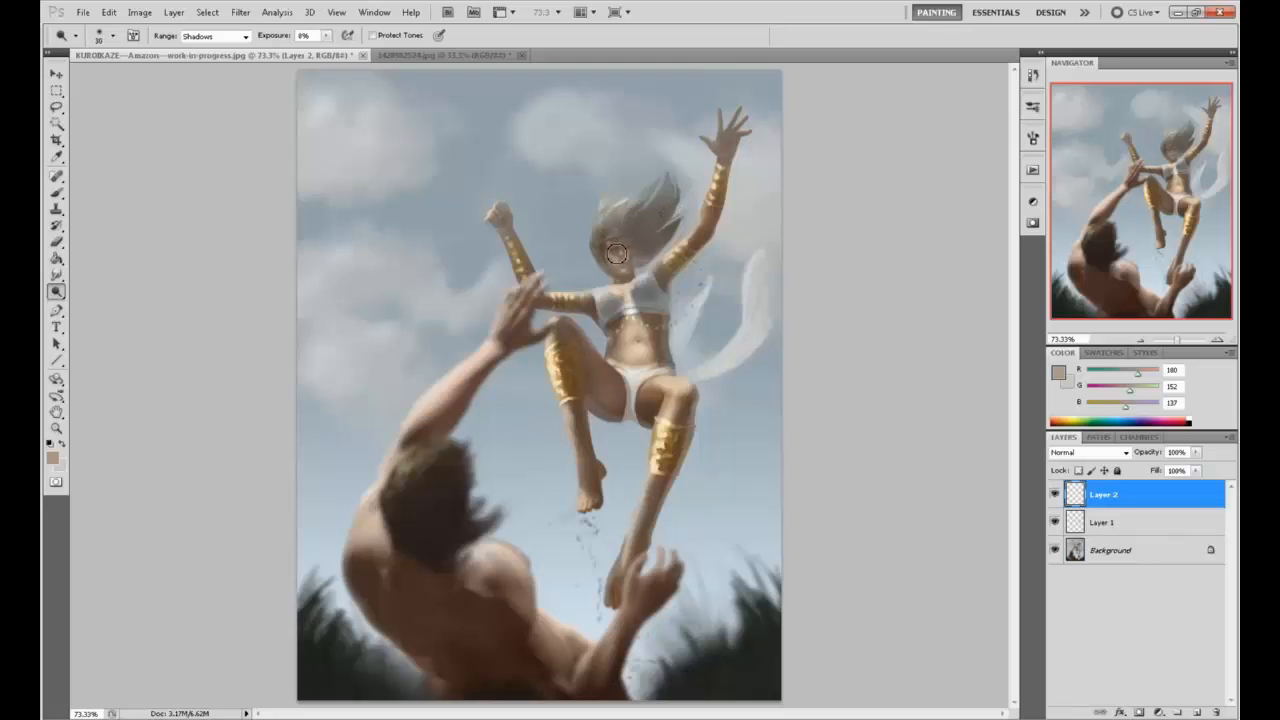
pyautogui.rightClick(1110, 527)
pyautogui.click(1125, 535)
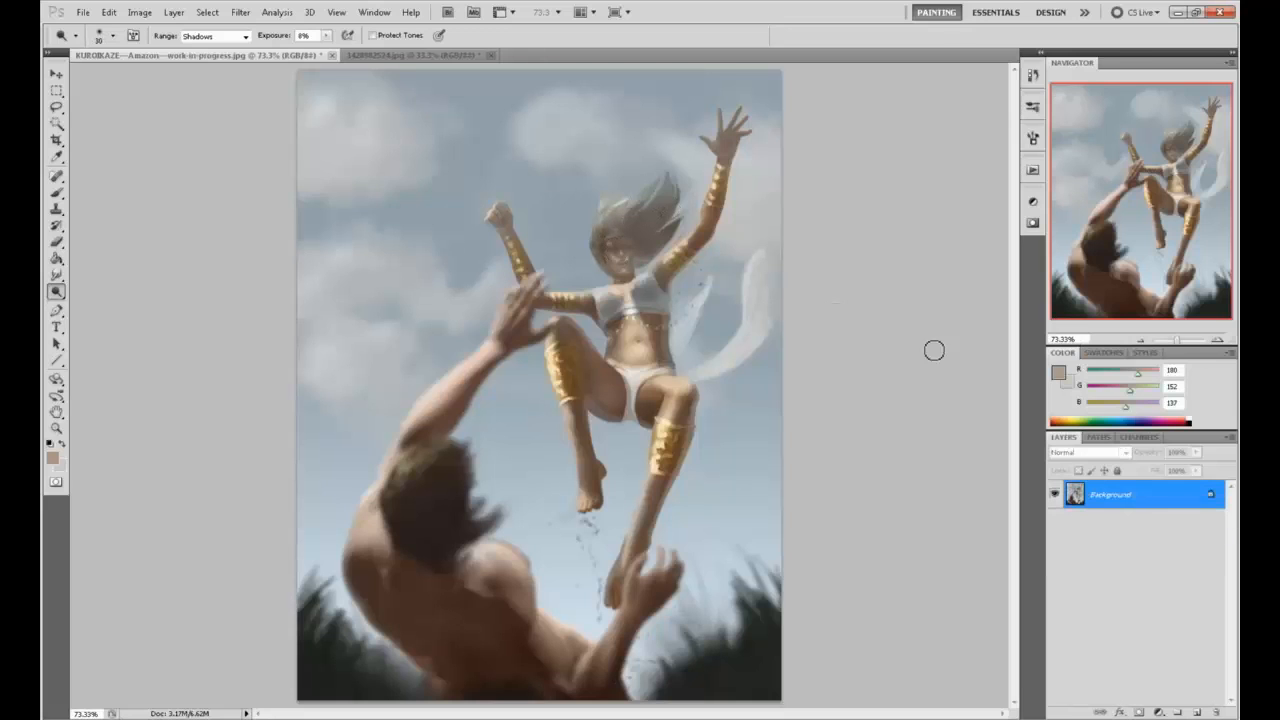
pyautogui.moveTo(623, 256); pyautogui.dragTo(619, 255)
# Return to the Brush tool and add a new layer in Color blend mode
pyautogui.press('b')
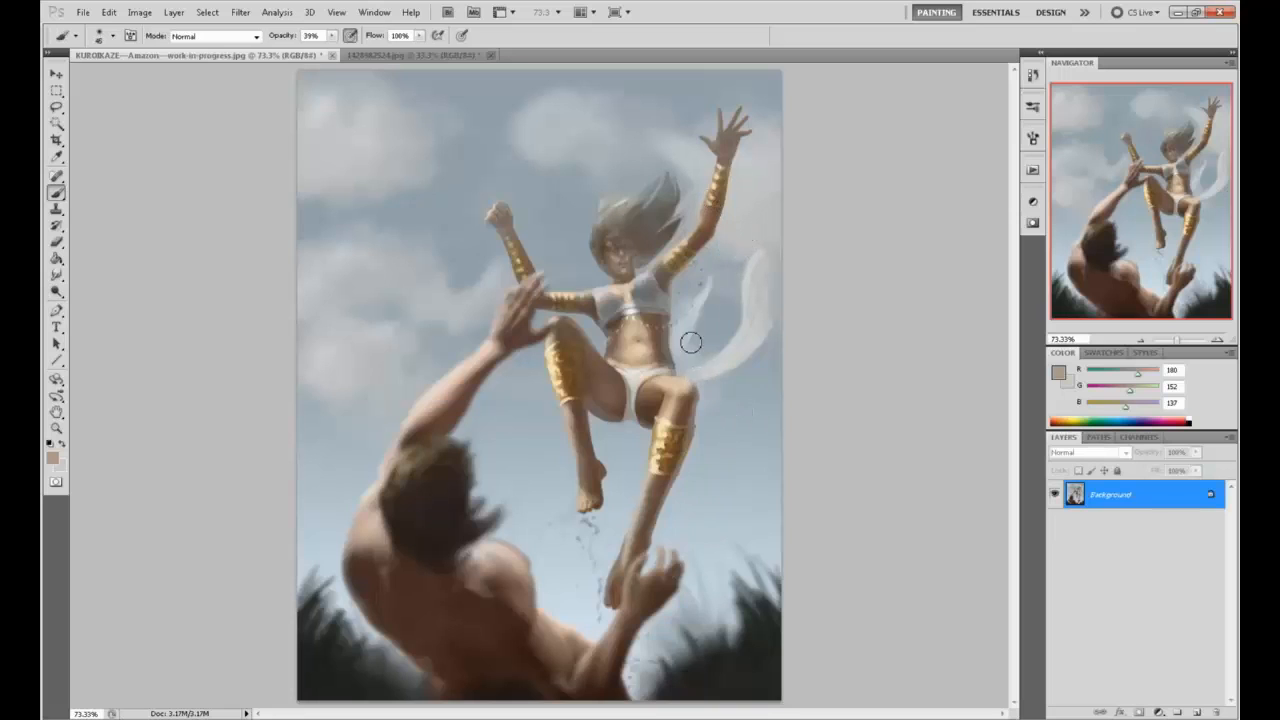
pyautogui.click(1198, 710)
pyautogui.click(1095, 455)
pyautogui.click(1070, 438)
# Set the foreground colour to a light peach, RGB 232, 207, 186
pyautogui.click(1058, 372)
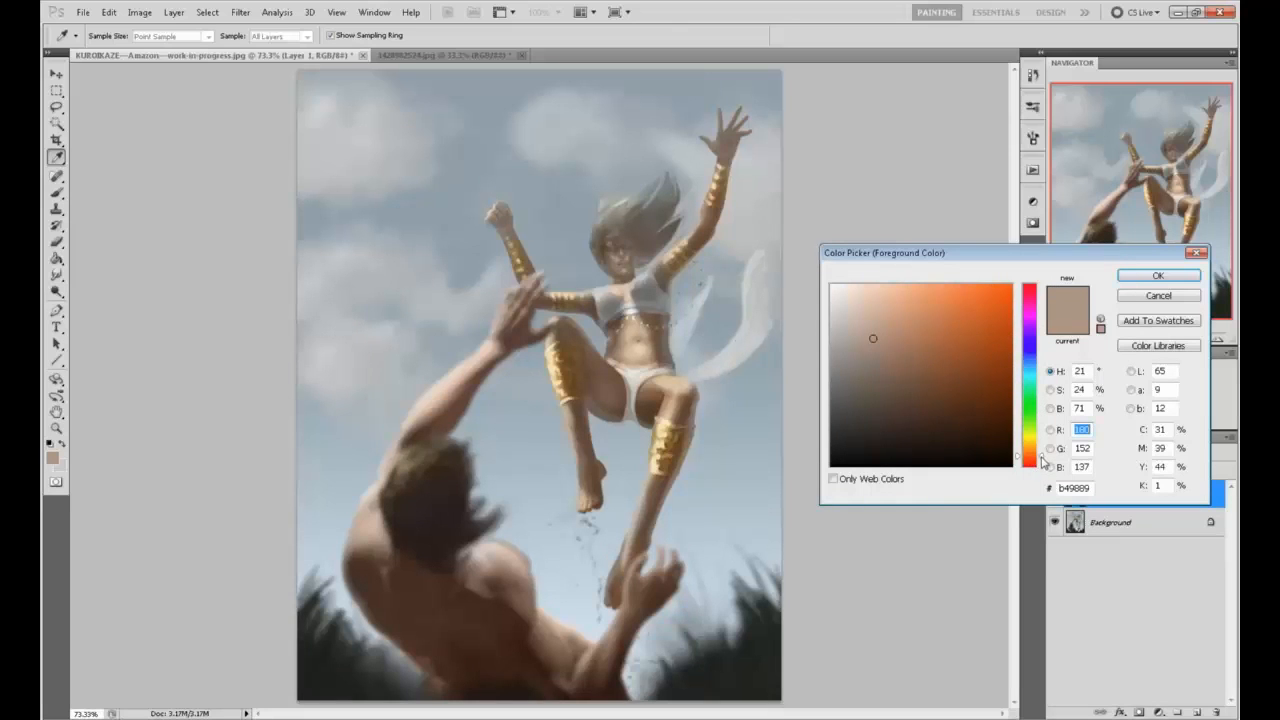
pyautogui.moveTo(1043, 458); pyautogui.dragTo(1044, 462)
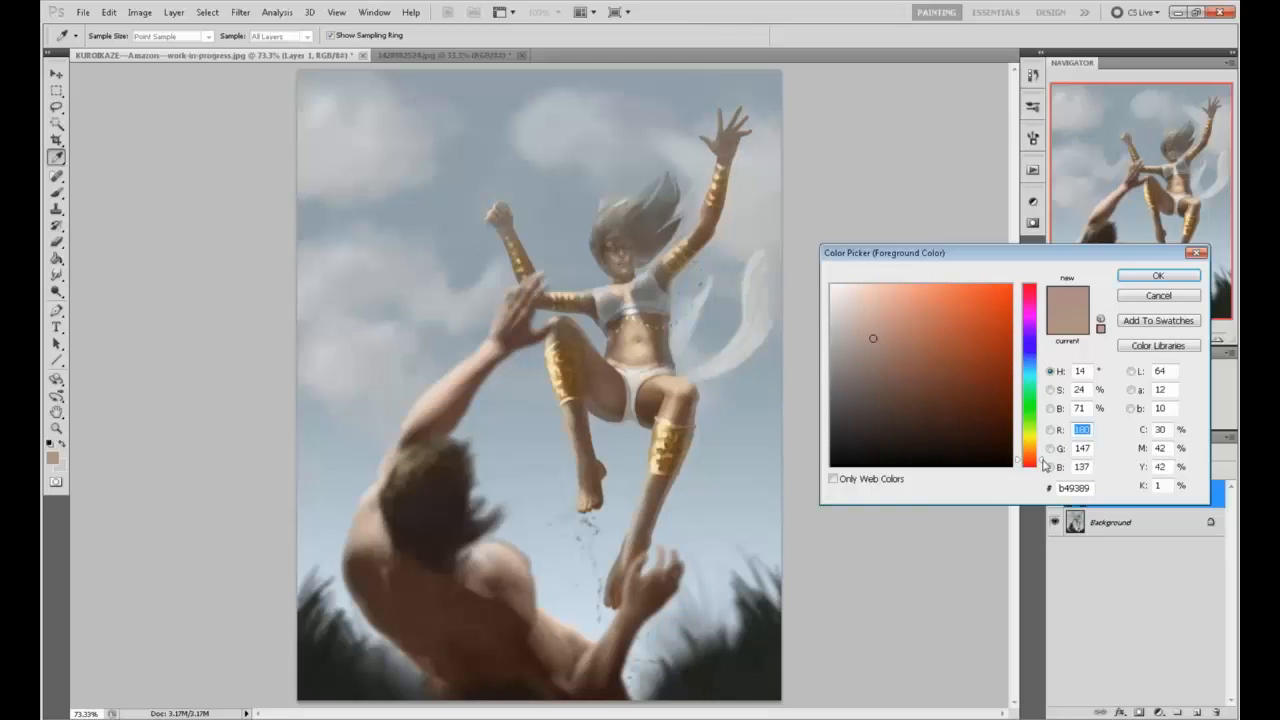
pyautogui.moveTo(1043, 462); pyautogui.dragTo(1043, 463)
pyautogui.click(876, 328)
pyautogui.moveTo(1041, 457); pyautogui.dragTo(1042, 459)
pyautogui.moveTo(866, 316); pyautogui.dragTo(866, 300)
pyautogui.click(1135, 279)
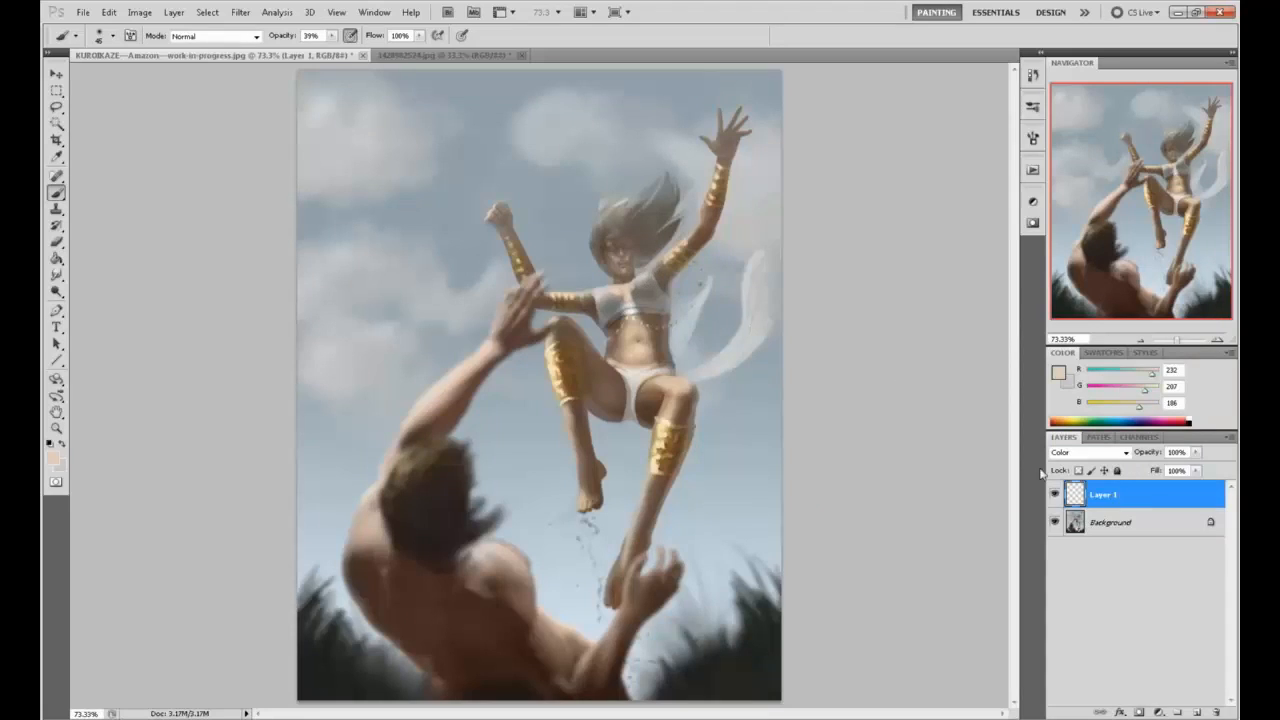
# Tint the woman's white top with the peach and her trailing cloth with a sampled light grey
pyautogui.moveTo(627, 312)
pyautogui.mouseDown()
pyautogui.moveTo(604, 300)
pyautogui.moveTo(640, 308)
pyautogui.moveTo(614, 316)
pyautogui.moveTo(647, 293)
pyautogui.moveTo(664, 305)
pyautogui.mouseUp()
pyautogui.moveTo(722, 309)
pyautogui.mouseDown()
pyautogui.moveTo(697, 370)
pyautogui.moveTo(760, 292)
pyautogui.moveTo(691, 375)
pyautogui.moveTo(733, 220)
pyautogui.moveTo(725, 356)
pyautogui.moveTo(682, 322)
pyautogui.mouseUp()
pyautogui.keyDown('alt'); pyautogui.click(744, 199); pyautogui.keyUp('alt')
pyautogui.moveTo(760, 284); pyautogui.dragTo(758, 328)
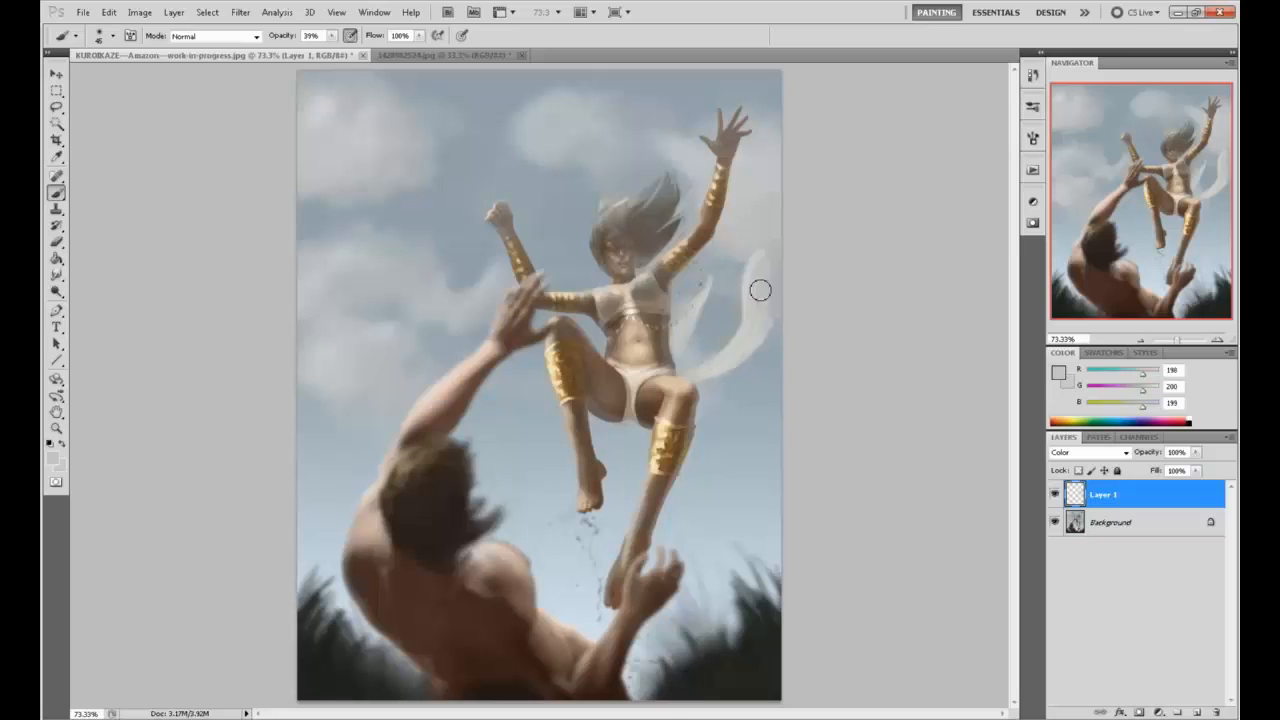
pyautogui.moveTo(703, 307); pyautogui.dragTo(686, 315)
# Switch to the Dodge tool with a 100 px brush and flatten the image
pyautogui.click(57, 291)
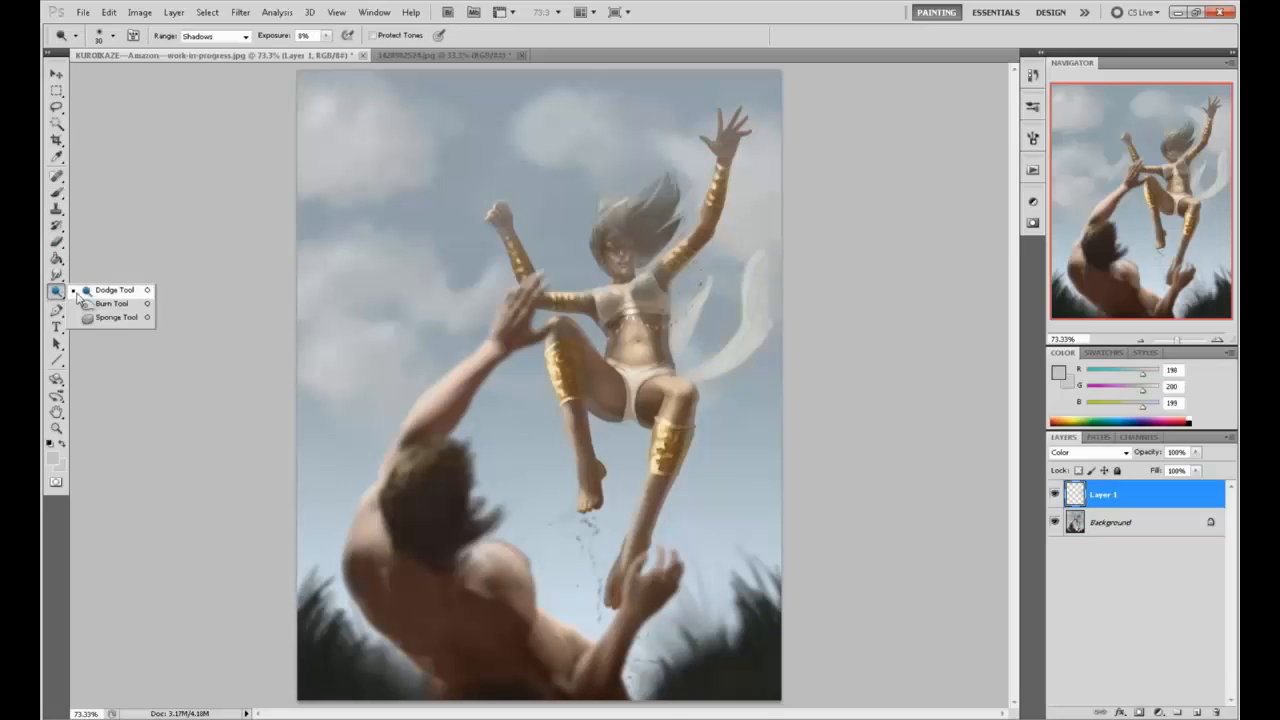
pyautogui.click(105, 289)
pyautogui.press(']')
pyautogui.press(']')
pyautogui.press(']')
pyautogui.press(']')
pyautogui.press(']')
pyautogui.press(']')
pyautogui.press(']')
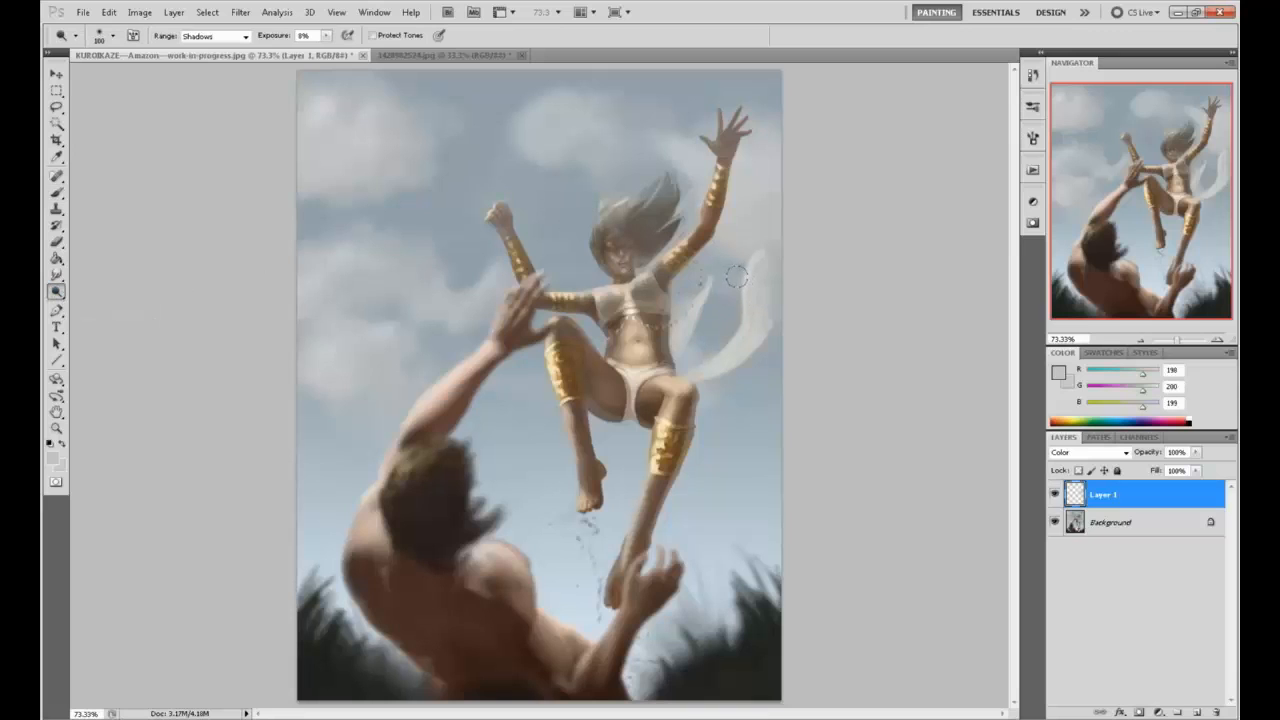
pyautogui.rightClick(1095, 512)
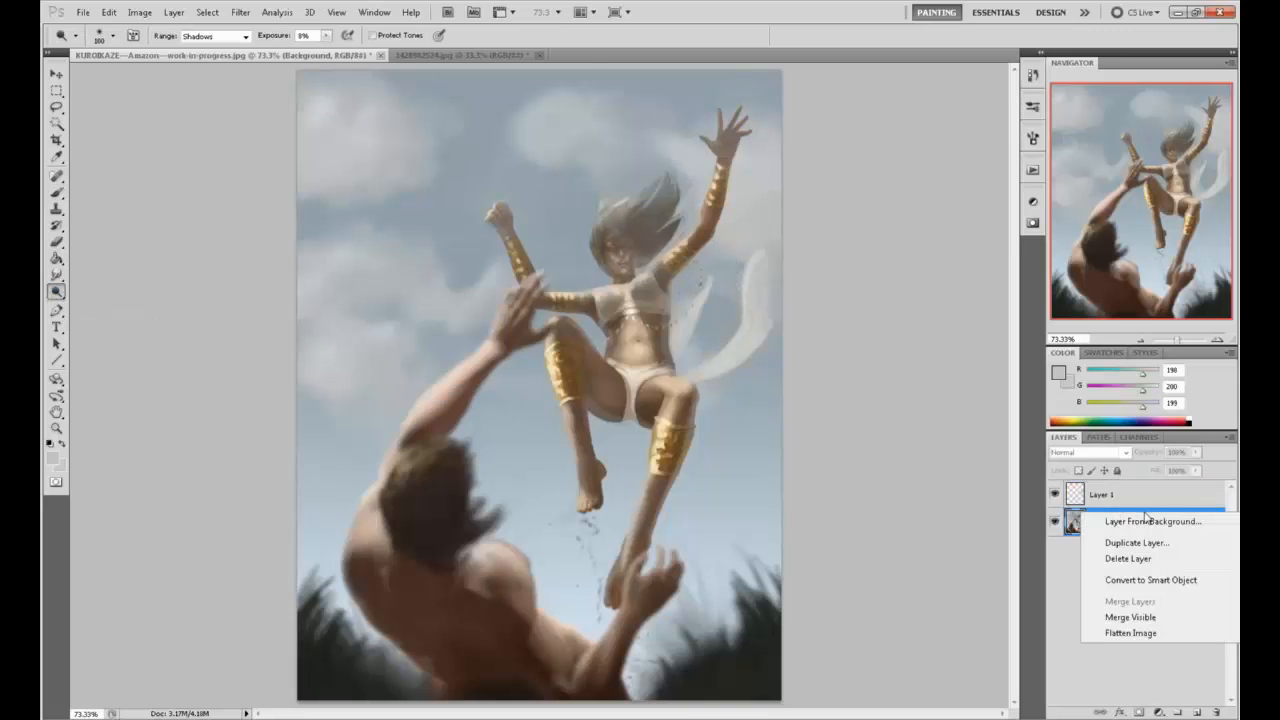
pyautogui.click(1145, 632)
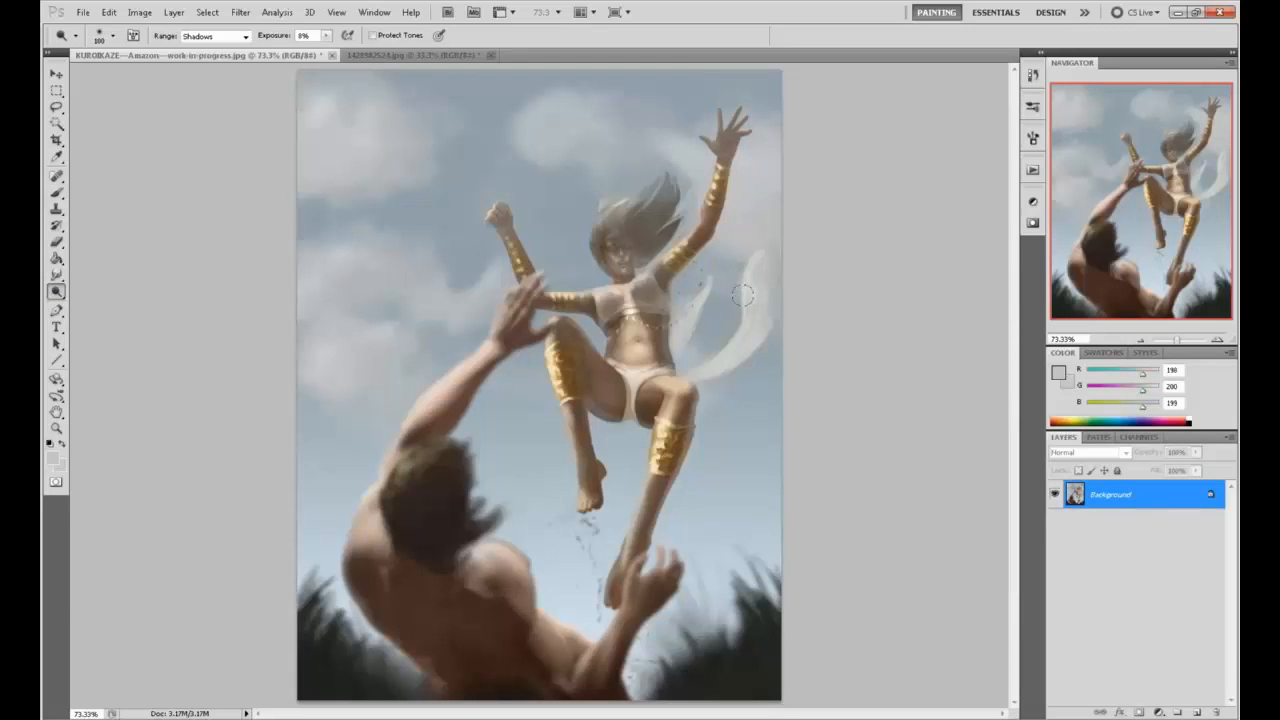
# Set the Dodge range to Highlights and brighten the trailing white cloth beside the woman
pyautogui.click(235, 40)
pyautogui.click(212, 74)
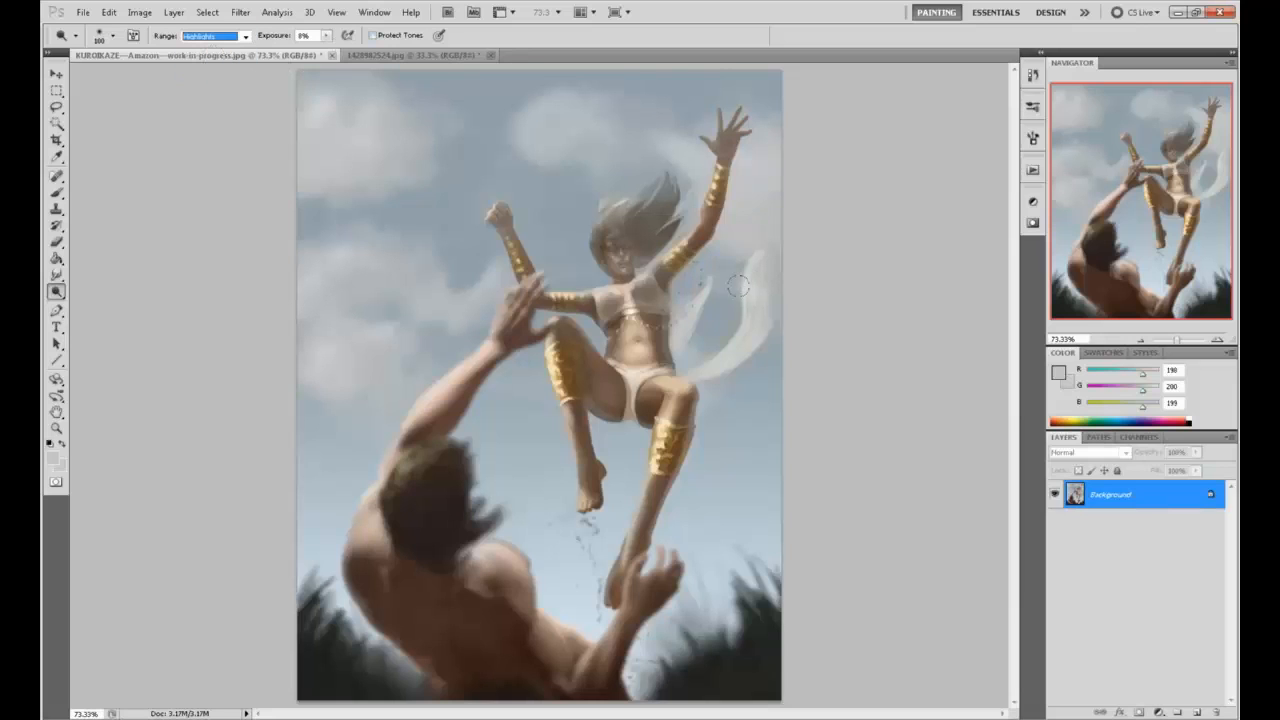
pyautogui.moveTo(749, 292); pyautogui.dragTo(763, 297)
pyautogui.moveTo(719, 349); pyautogui.dragTo(740, 358)
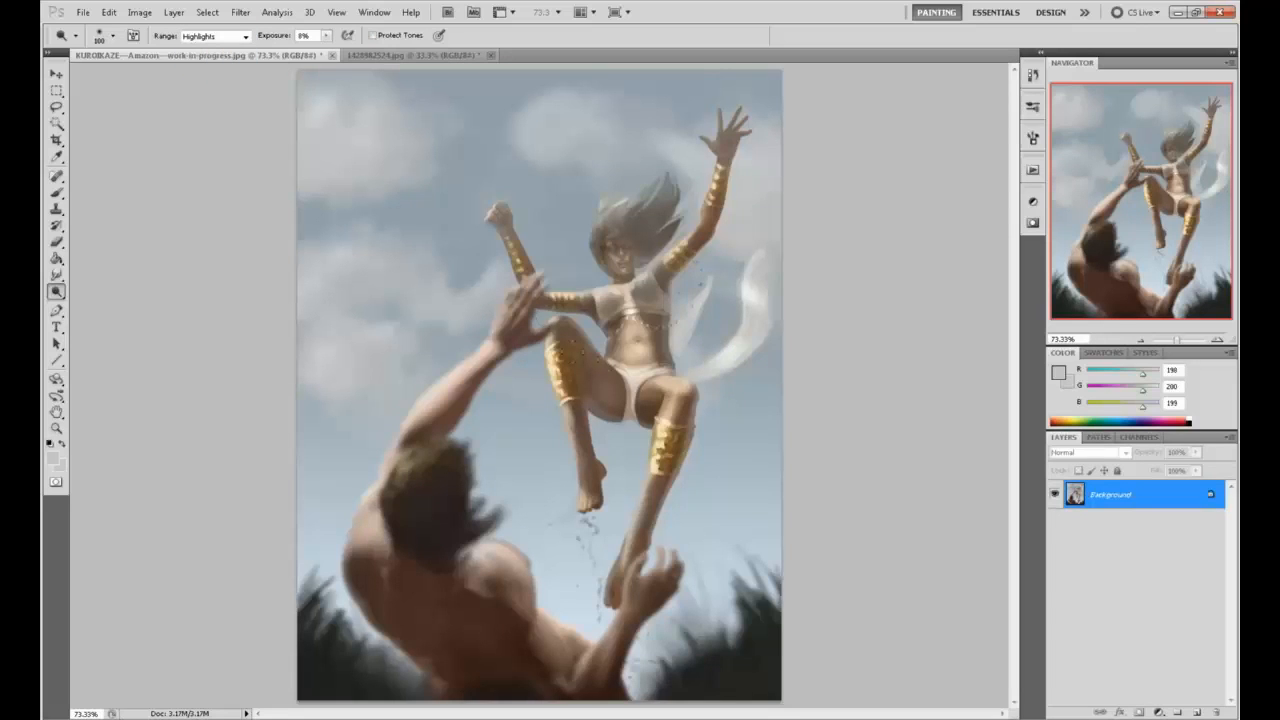
pyautogui.moveTo(686, 297); pyautogui.dragTo(692, 301)
# Add a new layer, reselect the Background layer and reduce the Dodge brush to 50 px
pyautogui.click(1197, 712)
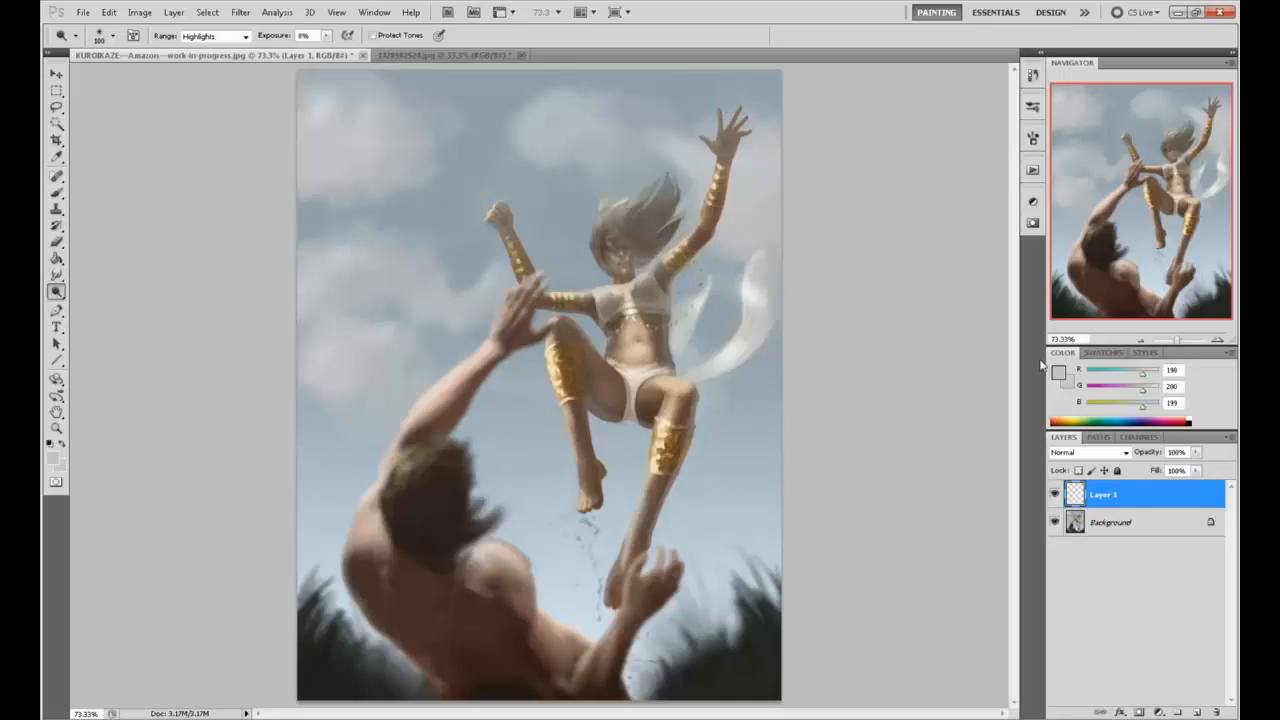
pyautogui.click(1136, 522)
pyautogui.press('[')
pyautogui.press('[')
pyautogui.press('[')
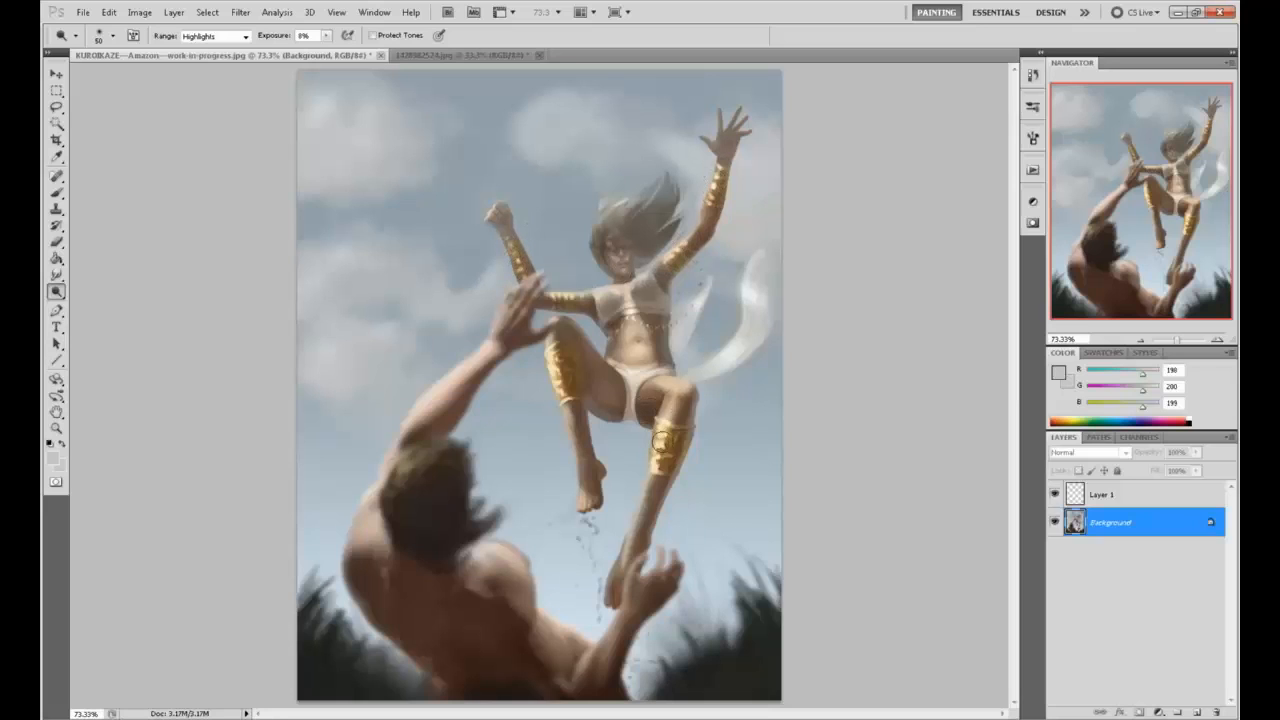
# Paint over the woman's leg guard, lower leg and foot on the Background layer with colours sampled nearby
pyautogui.press('b')
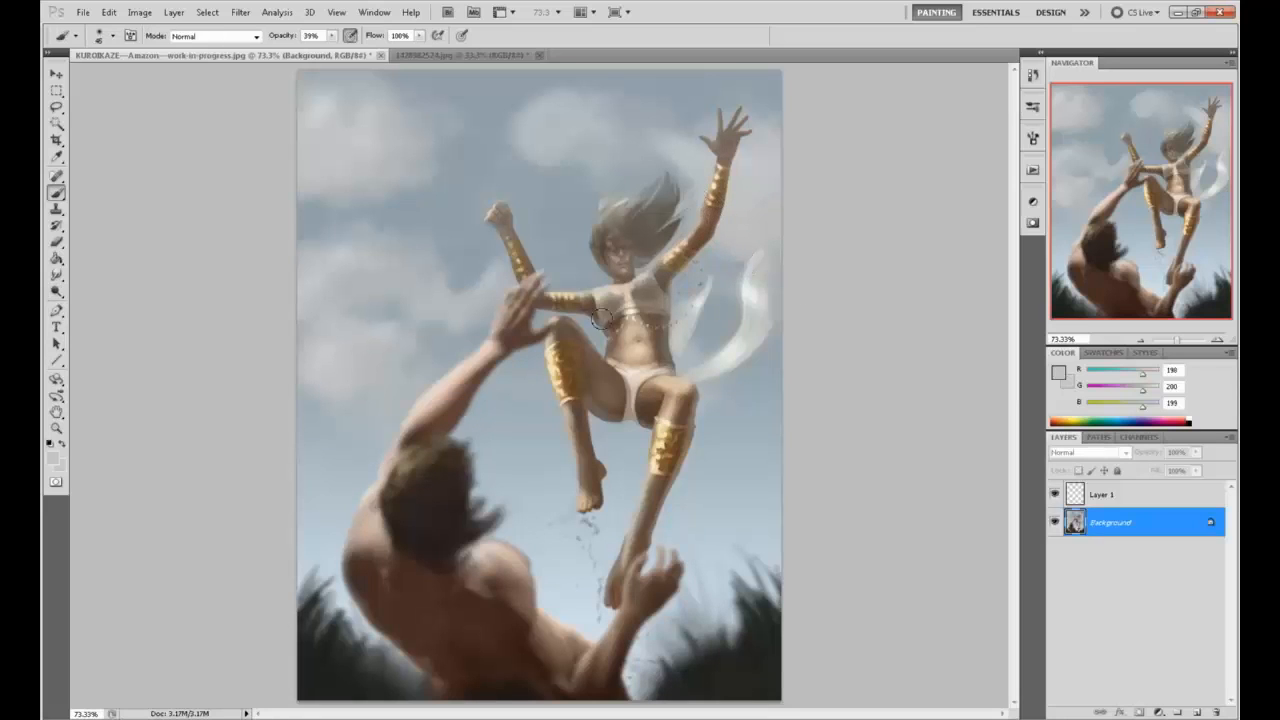
pyautogui.keyDown('alt'); pyautogui.click(540, 389); pyautogui.keyUp('alt')
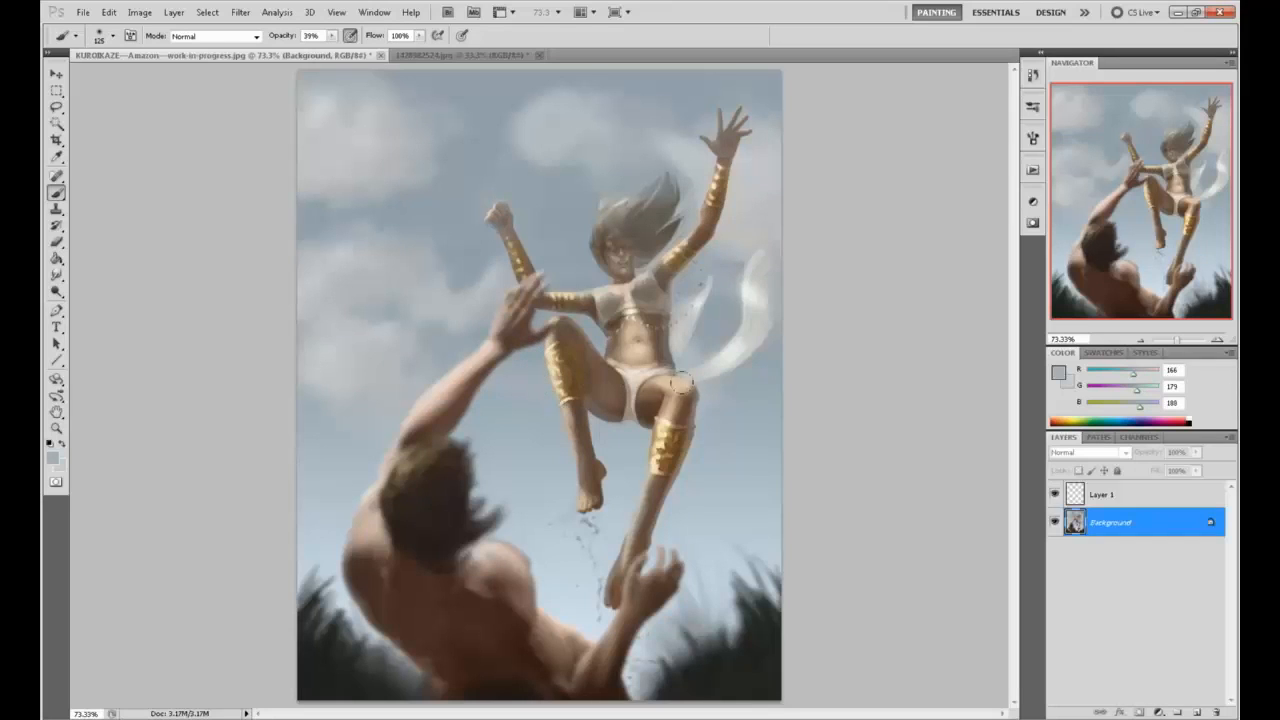
pyautogui.keyDown('alt'); pyautogui.click(642, 421); pyautogui.keyUp('alt')
pyautogui.moveTo(651, 445); pyautogui.dragTo(644, 442)
pyautogui.keyDown('alt'); pyautogui.click(573, 409); pyautogui.keyUp('alt')
pyautogui.press('[')
pyautogui.moveTo(568, 420); pyautogui.dragTo(583, 482)
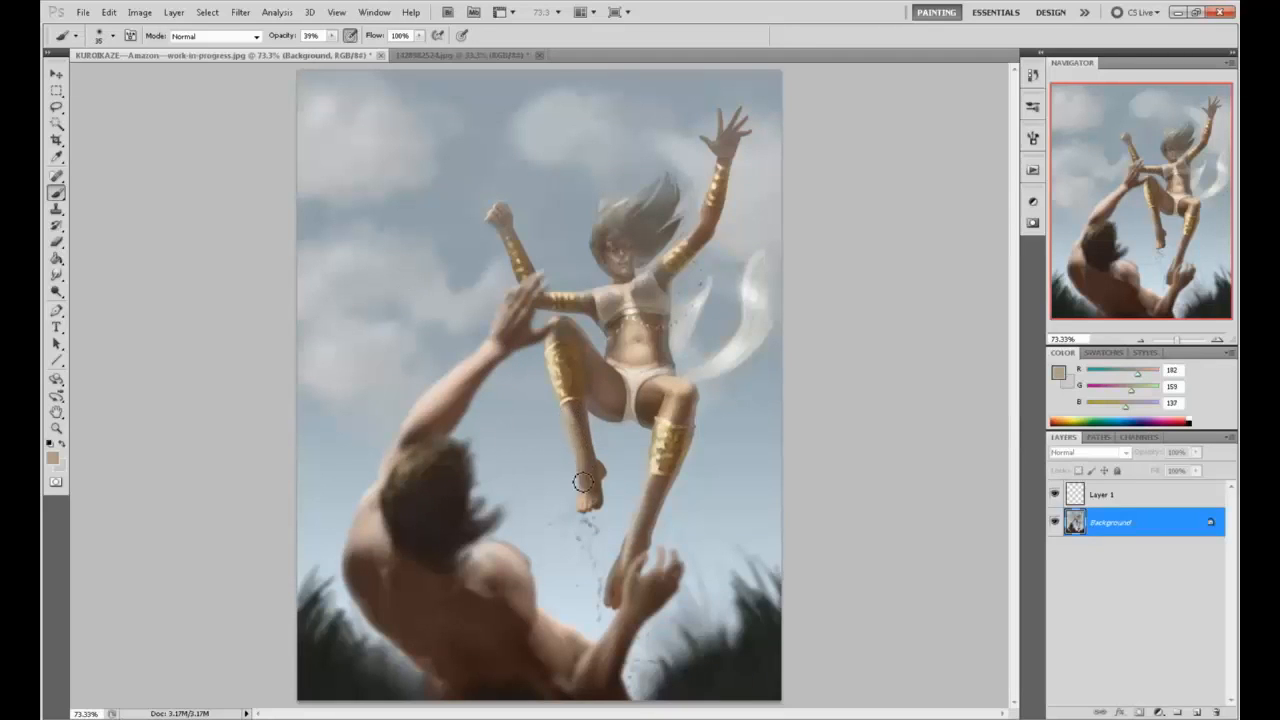
pyautogui.keyDown('alt'); pyautogui.click(584, 496); pyautogui.keyUp('alt')
pyautogui.keyDown('alt'); pyautogui.click(585, 490); pyautogui.keyUp('alt')
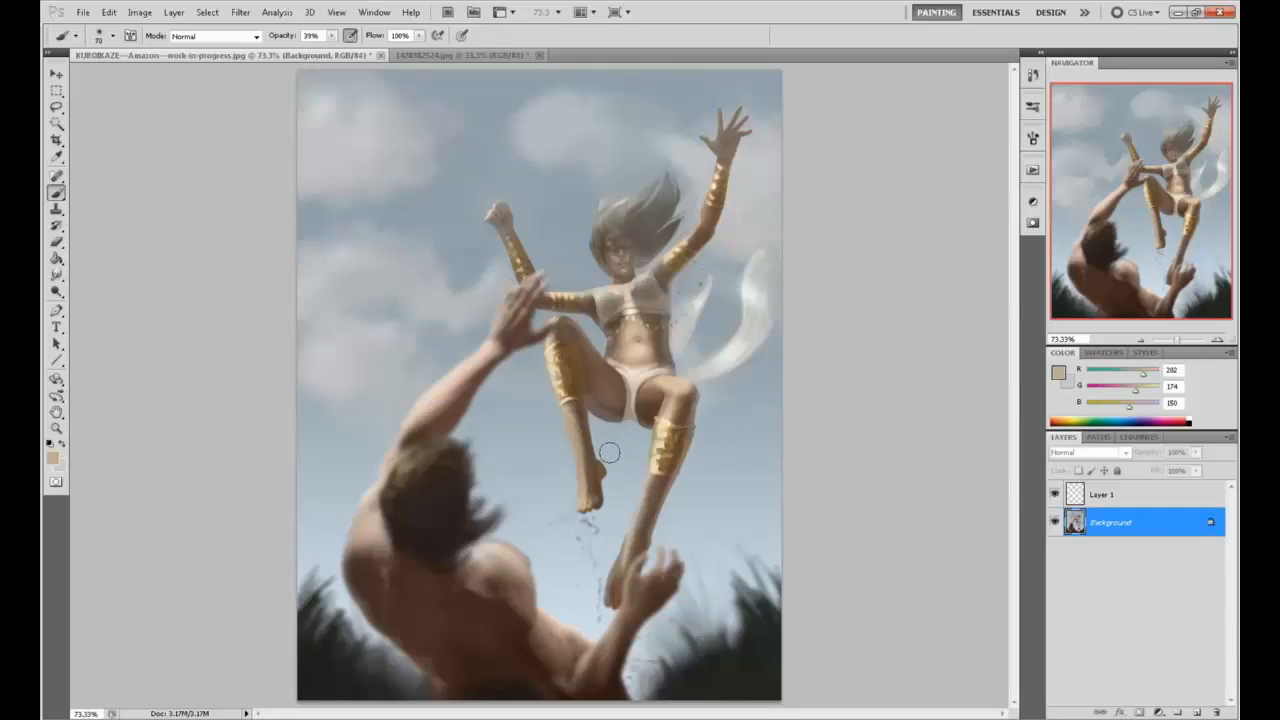
# Enlarge the brush to 150 px and glaze the woman's shin, knee and thigh with skin tone sampled from her belly
pyautogui.press(']')
pyautogui.press(']')
pyautogui.press(']')
pyautogui.press(']')
pyautogui.press(']')
pyautogui.keyDown('alt'); pyautogui.click(642, 346); pyautogui.keyUp('alt')
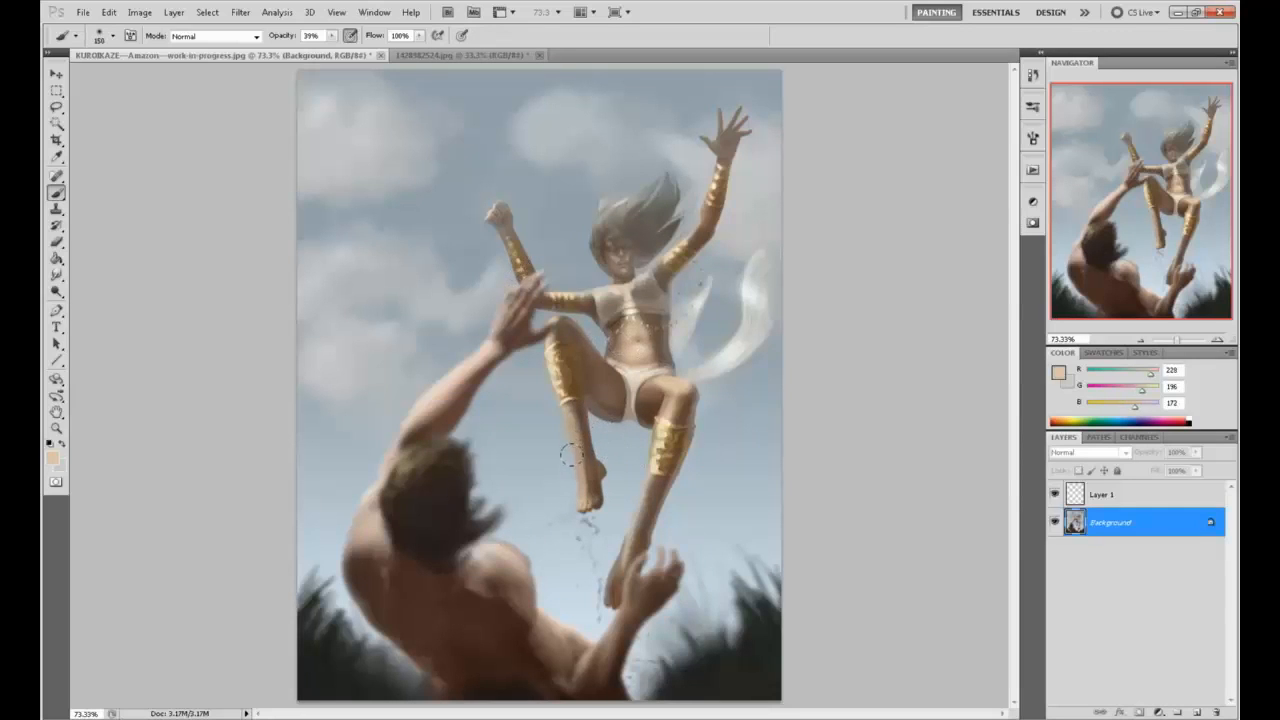
pyautogui.moveTo(570, 455)
pyautogui.mouseDown()
pyautogui.moveTo(586, 452)
pyautogui.moveTo(578, 405)
pyautogui.mouseUp()
pyautogui.moveTo(541, 316); pyautogui.dragTo(596, 377)
pyautogui.moveTo(568, 335); pyautogui.dragTo(590, 370)
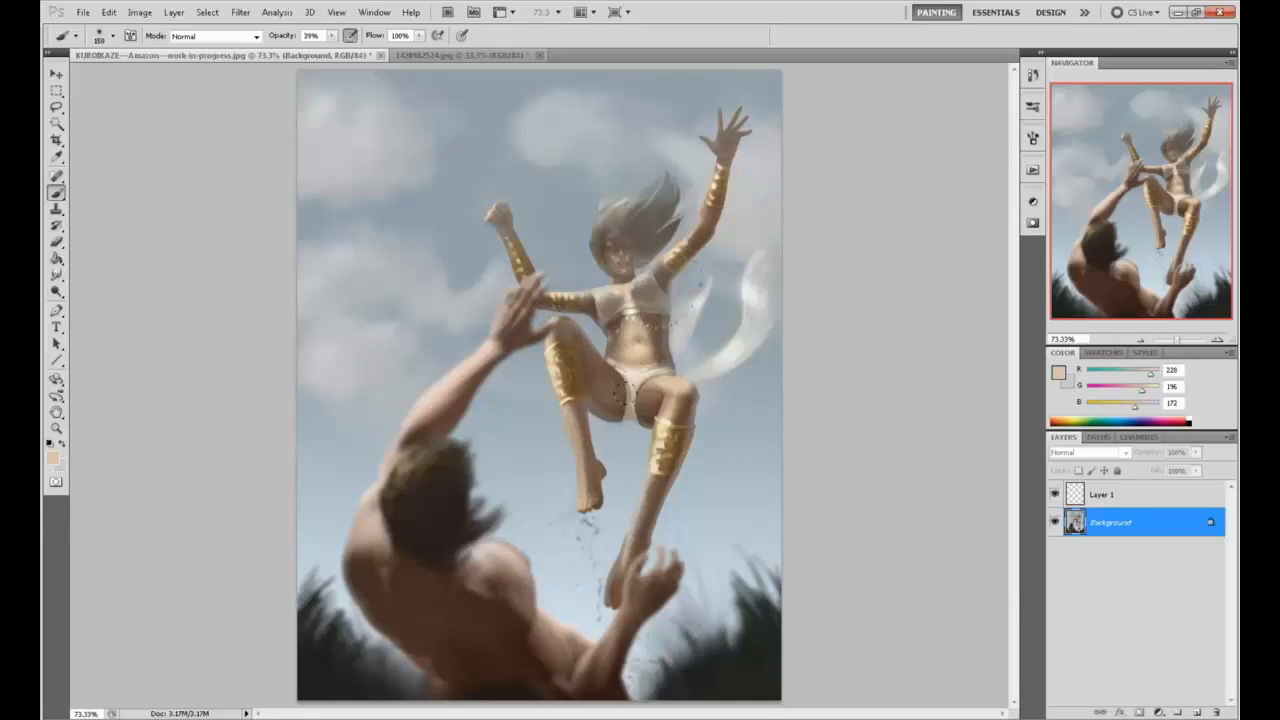
# Retouch the woman's white top and upper chest with tones sampled from the top and surrounding skin
pyautogui.keyDown('alt'); pyautogui.click(625, 400); pyautogui.keyUp('alt')
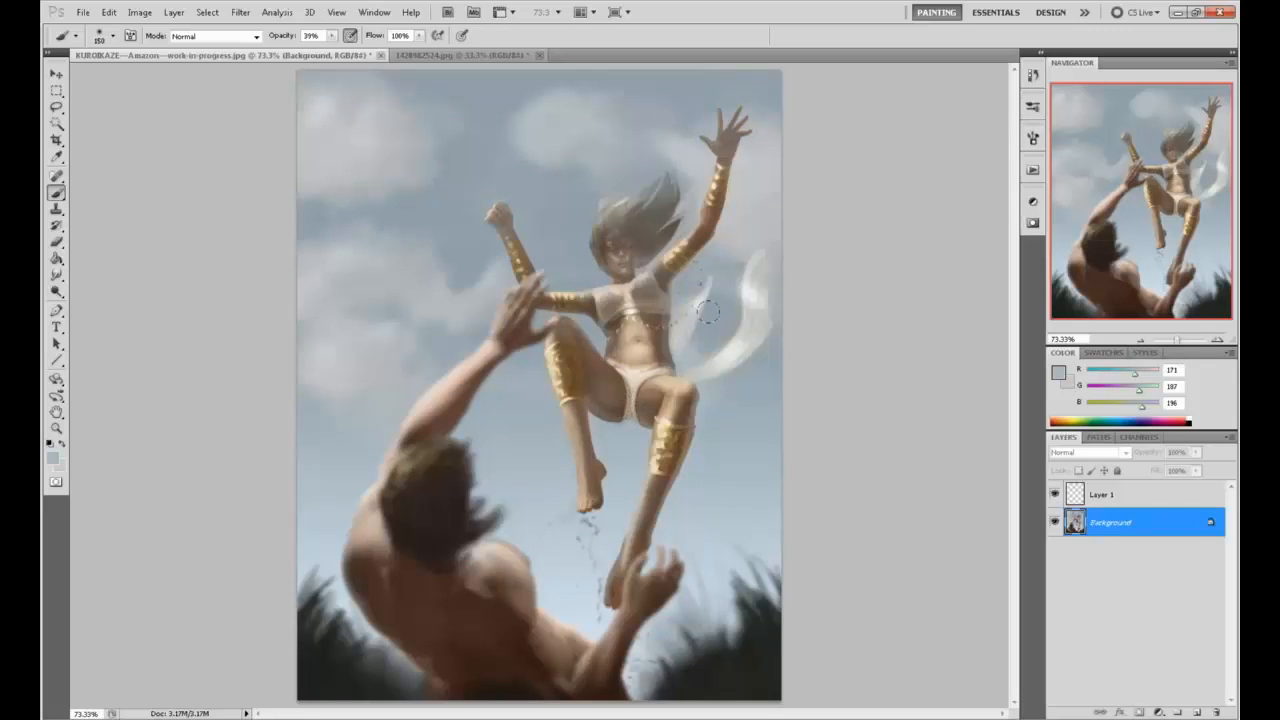
pyautogui.keyDown('alt'); pyautogui.click(636, 306); pyautogui.keyUp('alt')
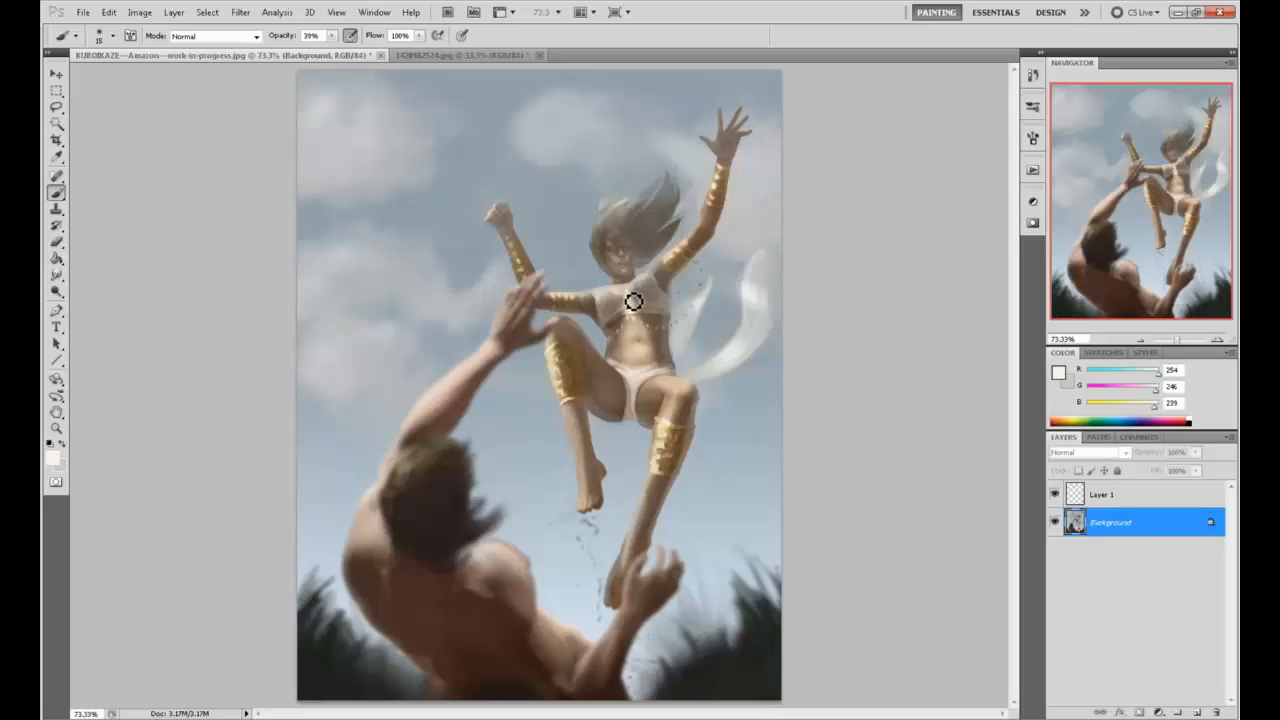
pyautogui.keyDown('alt'); pyautogui.click(630, 285); pyautogui.keyUp('alt')
pyautogui.keyDown('alt'); pyautogui.click(622, 280); pyautogui.keyUp('alt')
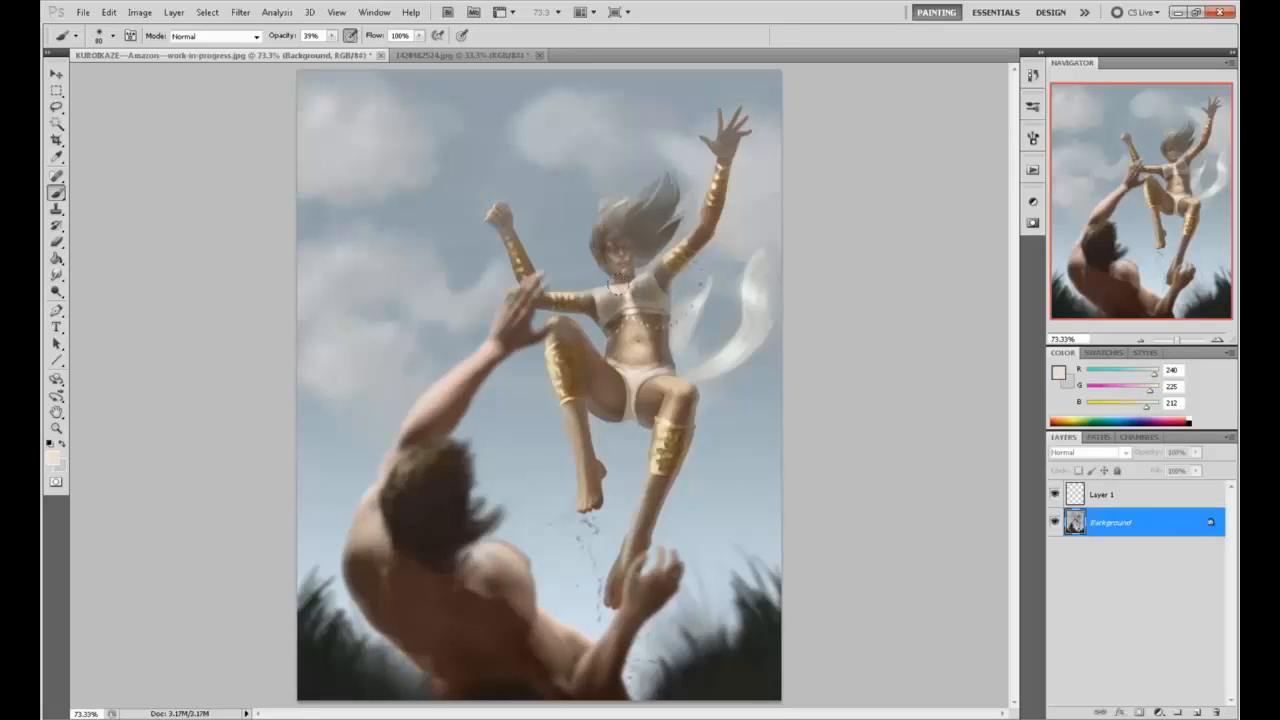
pyautogui.keyDown('alt'); pyautogui.click(620, 282); pyautogui.keyUp('alt')
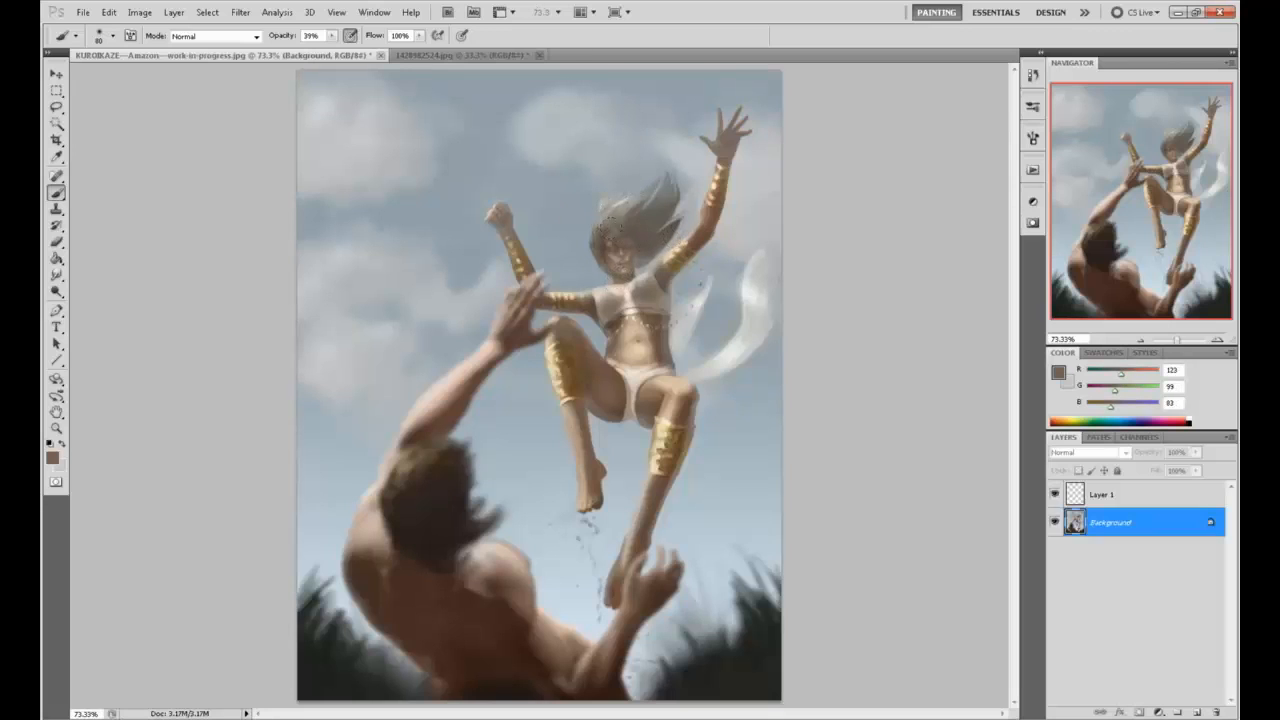
# Sample a dark brown from the woman's hair and add a new layer in Color blend mode above Background
pyautogui.keyDown('alt'); pyautogui.click(627, 238); pyautogui.keyUp('alt')
pyautogui.click(1199, 712)
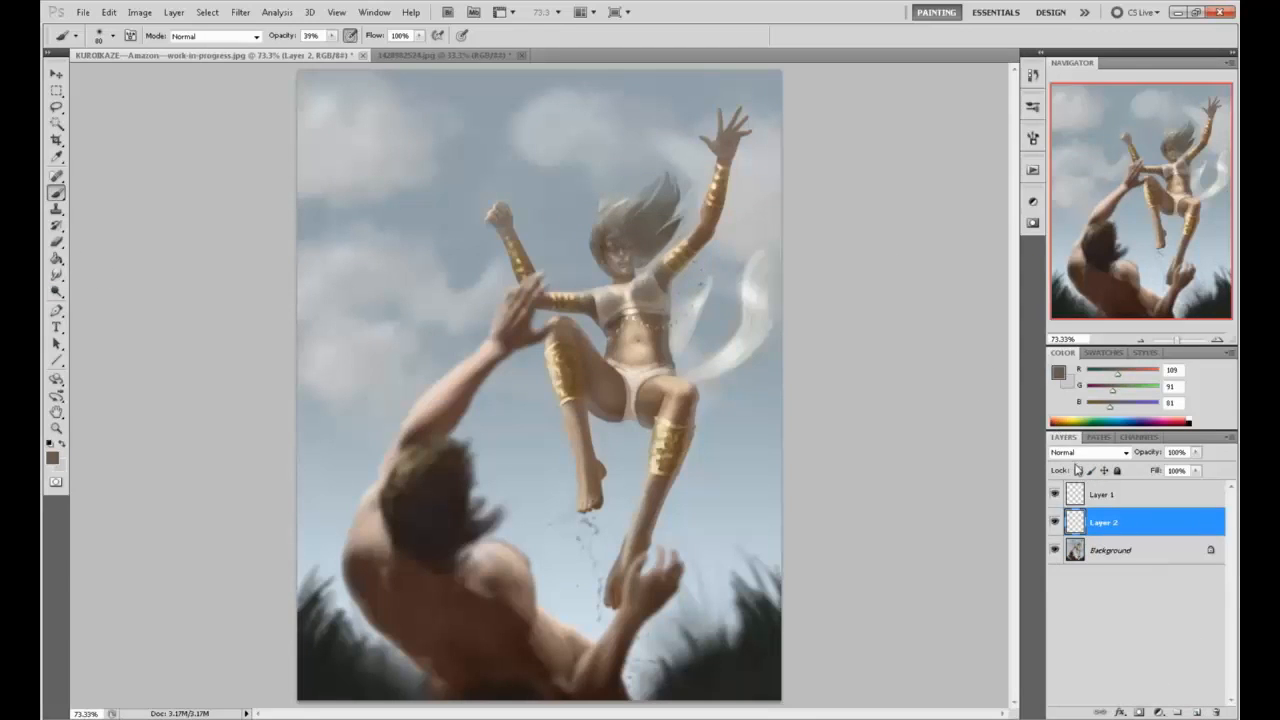
pyautogui.click(1078, 455)
pyautogui.click(1076, 430)
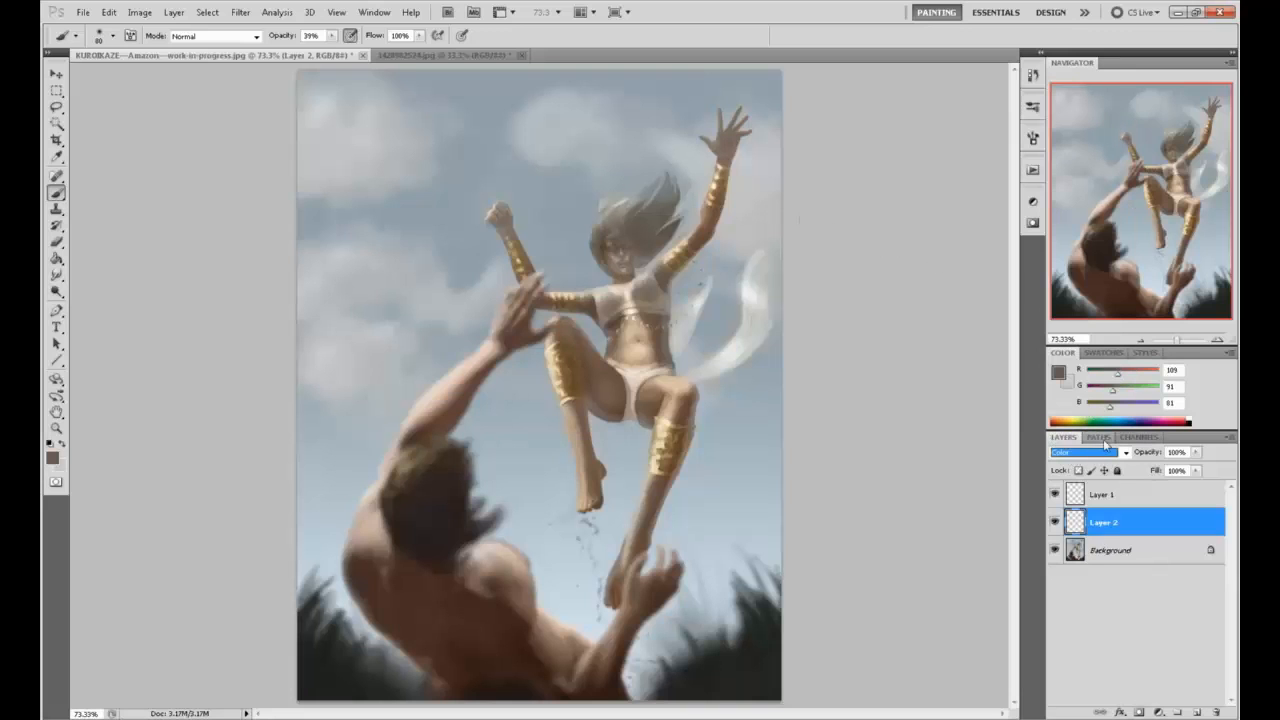
# Look through the painting's history states to compare earlier versions with the current one
pyautogui.click(1058, 373)
pyautogui.click(1156, 297)
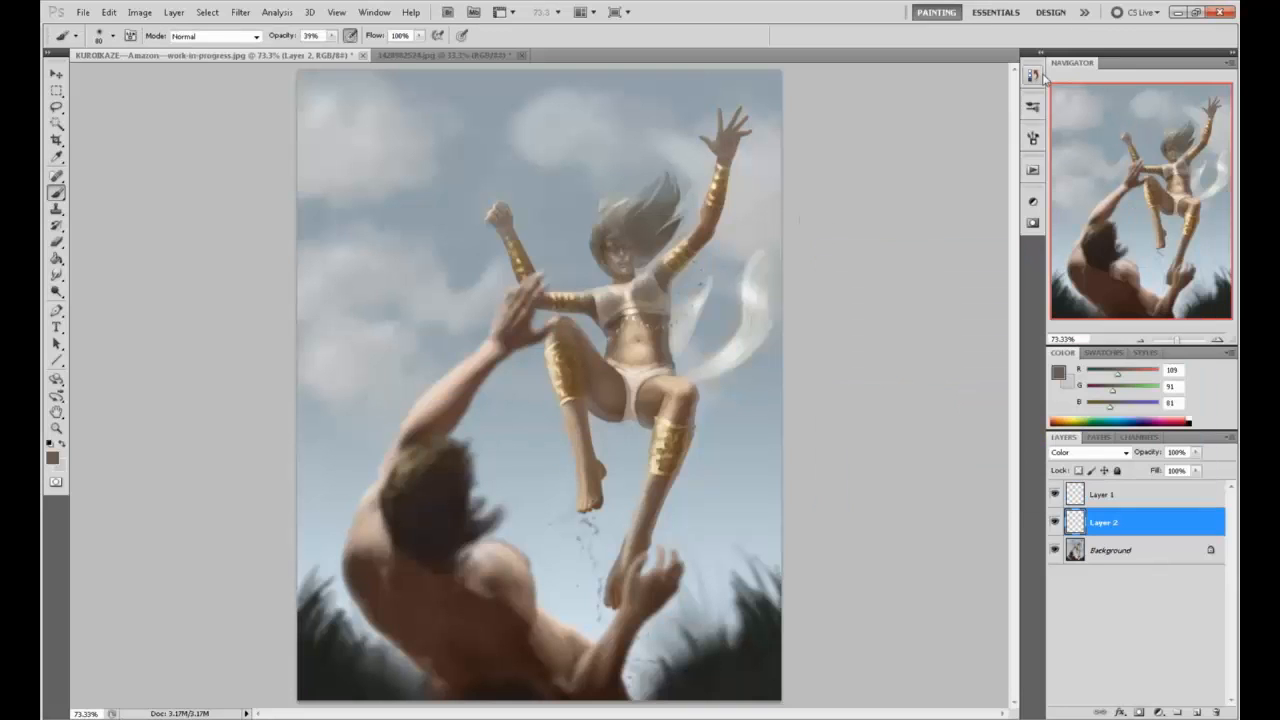
pyautogui.click(1034, 76)
pyautogui.moveTo(1012, 448)
pyautogui.mouseDown()
pyautogui.moveTo(1011, 90)
pyautogui.moveTo(995, 311)
pyautogui.moveTo(1010, 457)
pyautogui.mouseUp()
pyautogui.click(995, 95)
pyautogui.click(946, 456)
pyautogui.click(995, 72)
# Flatten Layer 1 and Layer 2 into the Background layer
pyautogui.click(1142, 555)
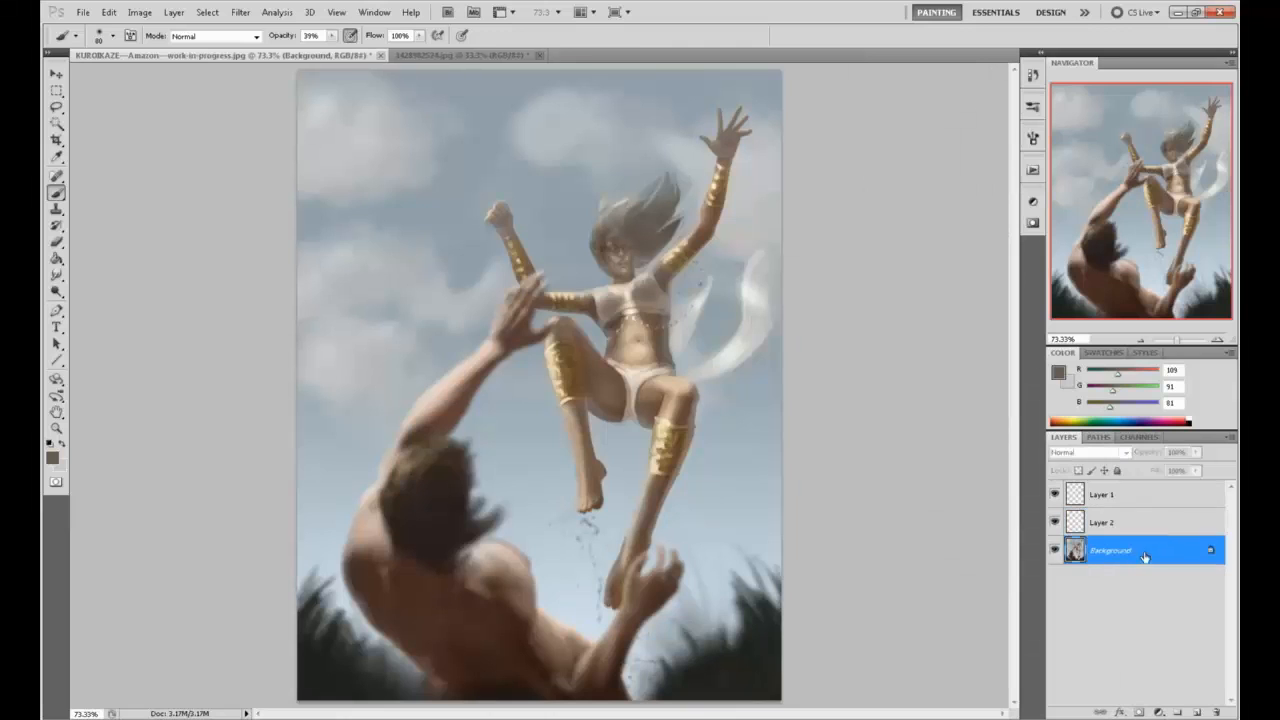
pyautogui.click(1128, 521)
pyautogui.rightClick(1130, 522)
pyautogui.click(1130, 508)
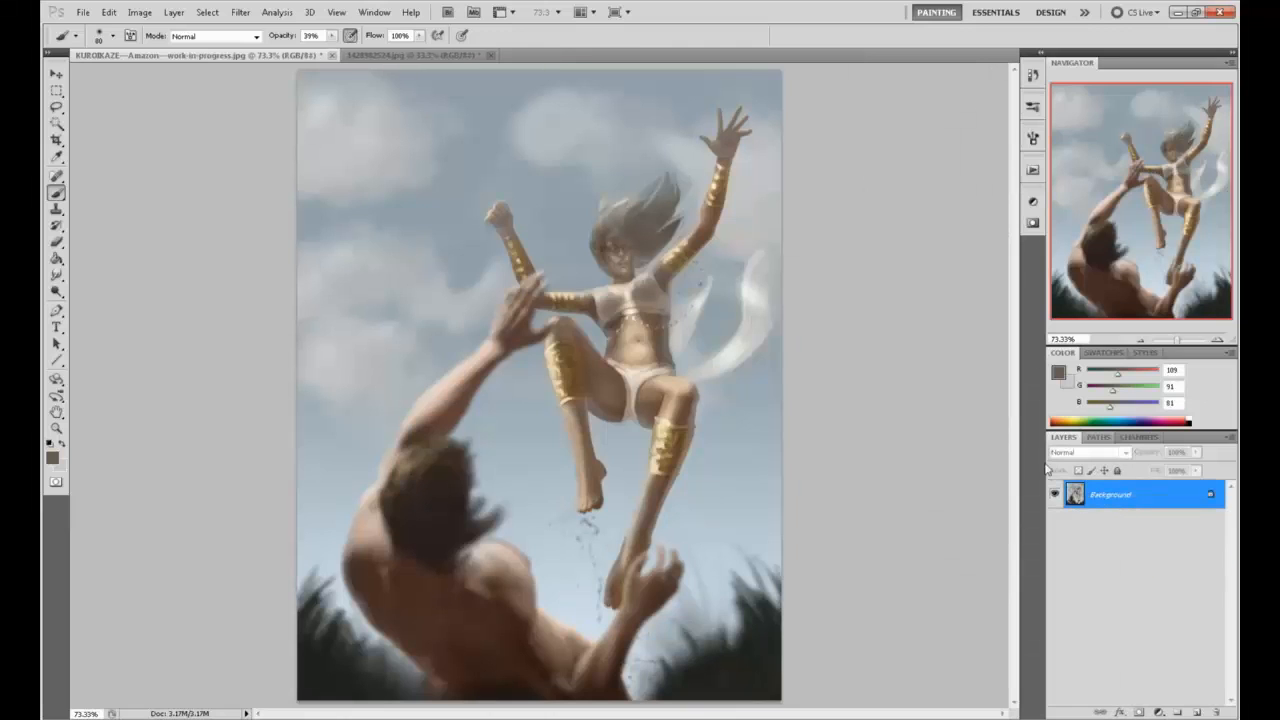
# Lighten the woman's hair using the Dodge tool with the Shadows range at 8% exposure
pyautogui.keyDown('alt'); pyautogui.click(575, 292); pyautogui.keyUp('alt')
pyautogui.click(57, 291)
pyautogui.click(110, 304)
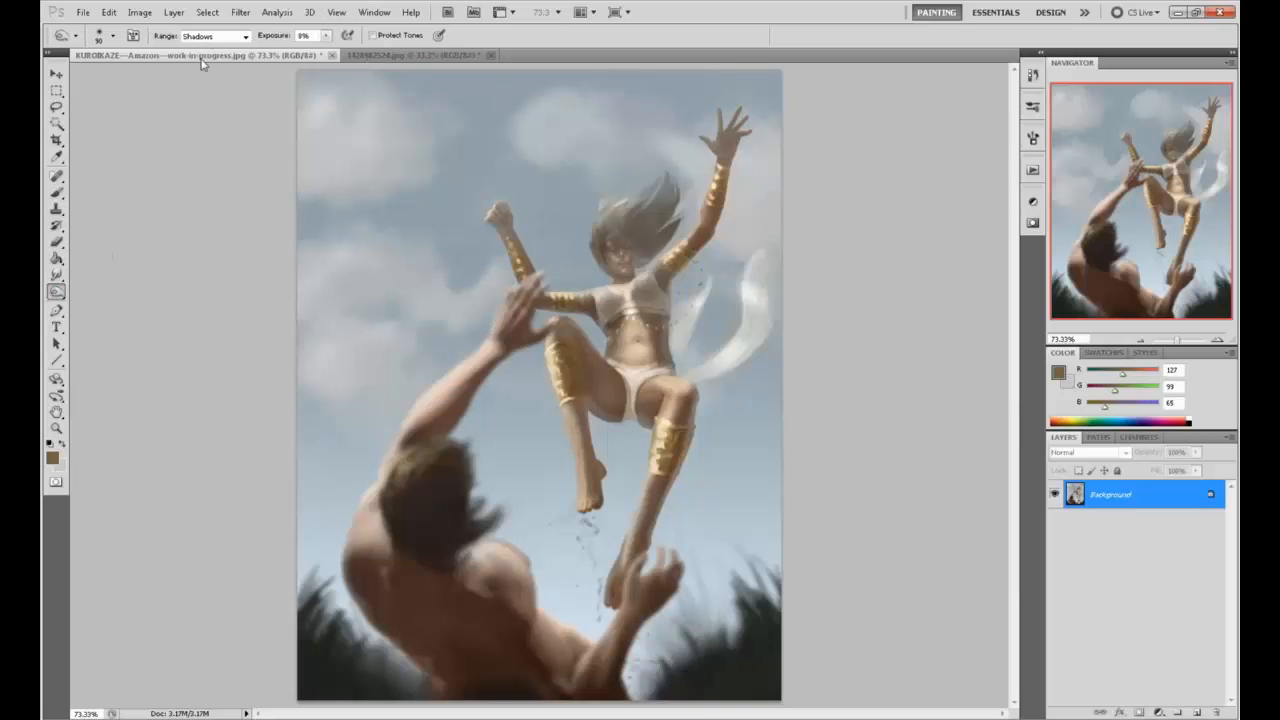
pyautogui.click(57, 291)
pyautogui.click(110, 288)
pyautogui.click(224, 38)
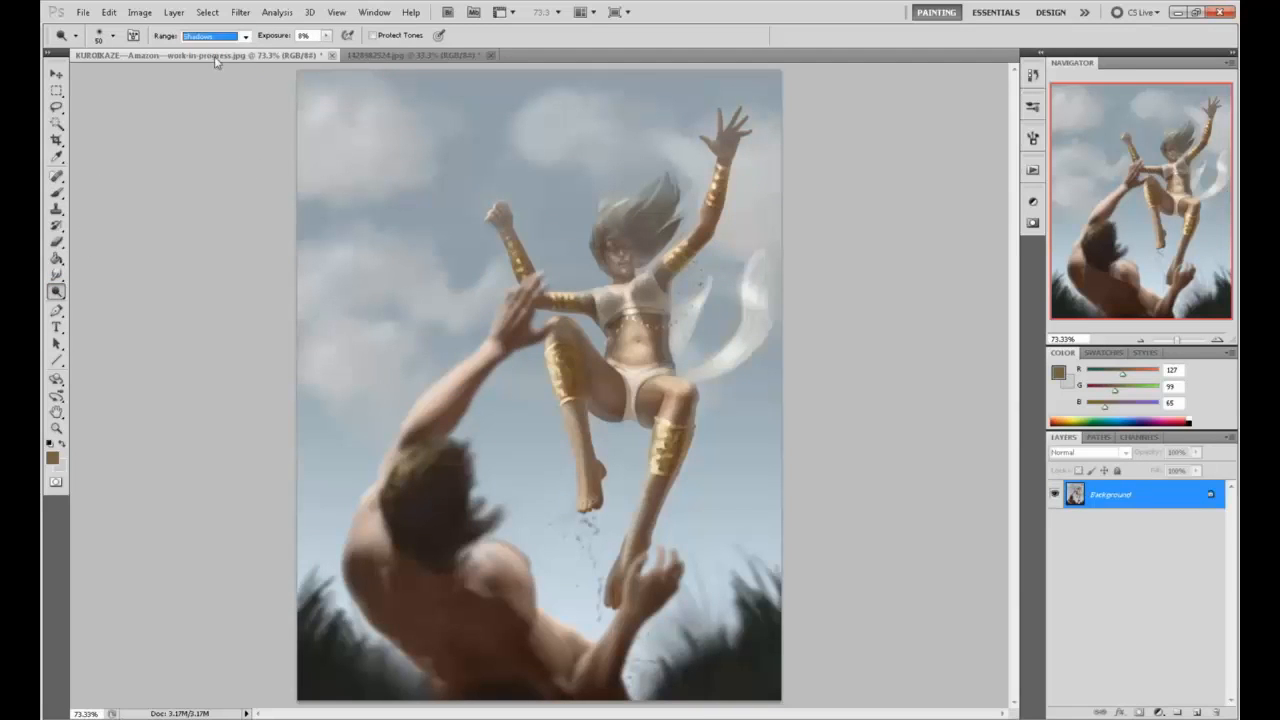
pyautogui.click(212, 38)
pyautogui.moveTo(607, 233)
pyautogui.mouseDown()
pyautogui.moveTo(655, 208)
pyautogui.moveTo(631, 217)
pyautogui.moveTo(642, 253)
pyautogui.moveTo(657, 243)
pyautogui.moveTo(663, 222)
pyautogui.moveTo(626, 229)
pyautogui.moveTo(676, 180)
pyautogui.mouseUp()
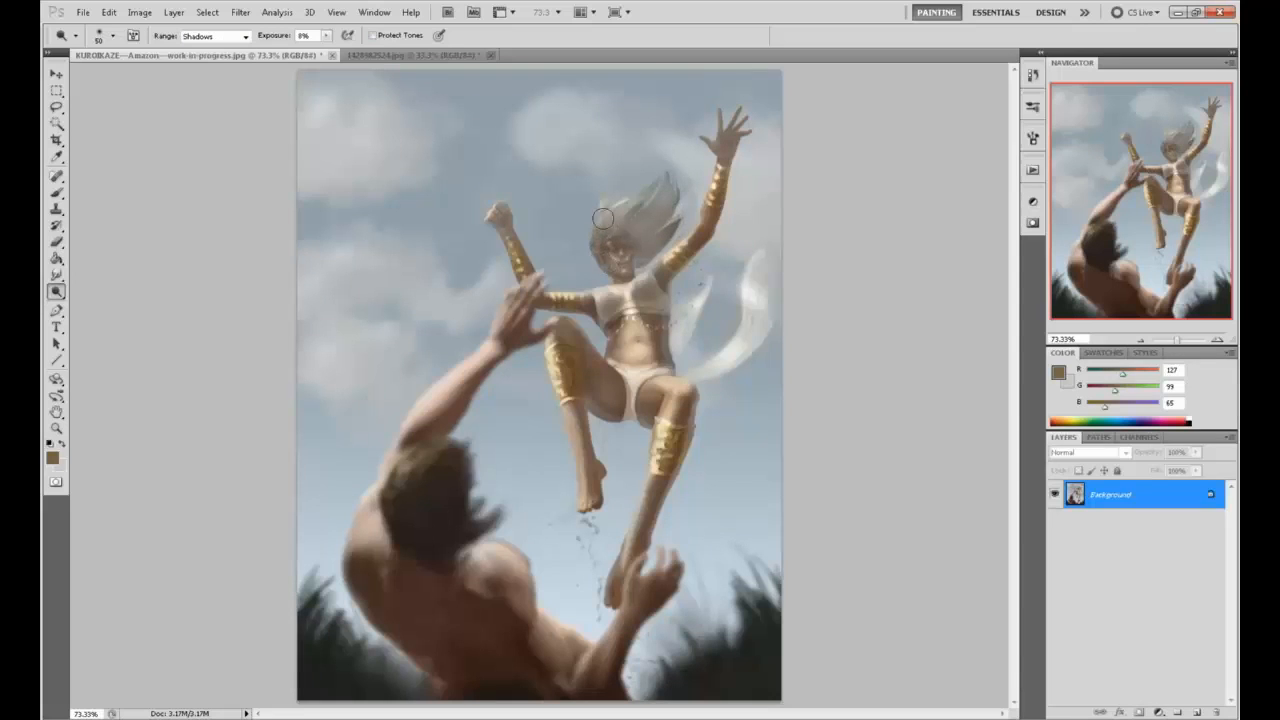
# Add a new layer above Background and set its blend mode to Color
pyautogui.click(1195, 712)
pyautogui.click(1092, 452)
pyautogui.click(1074, 406)
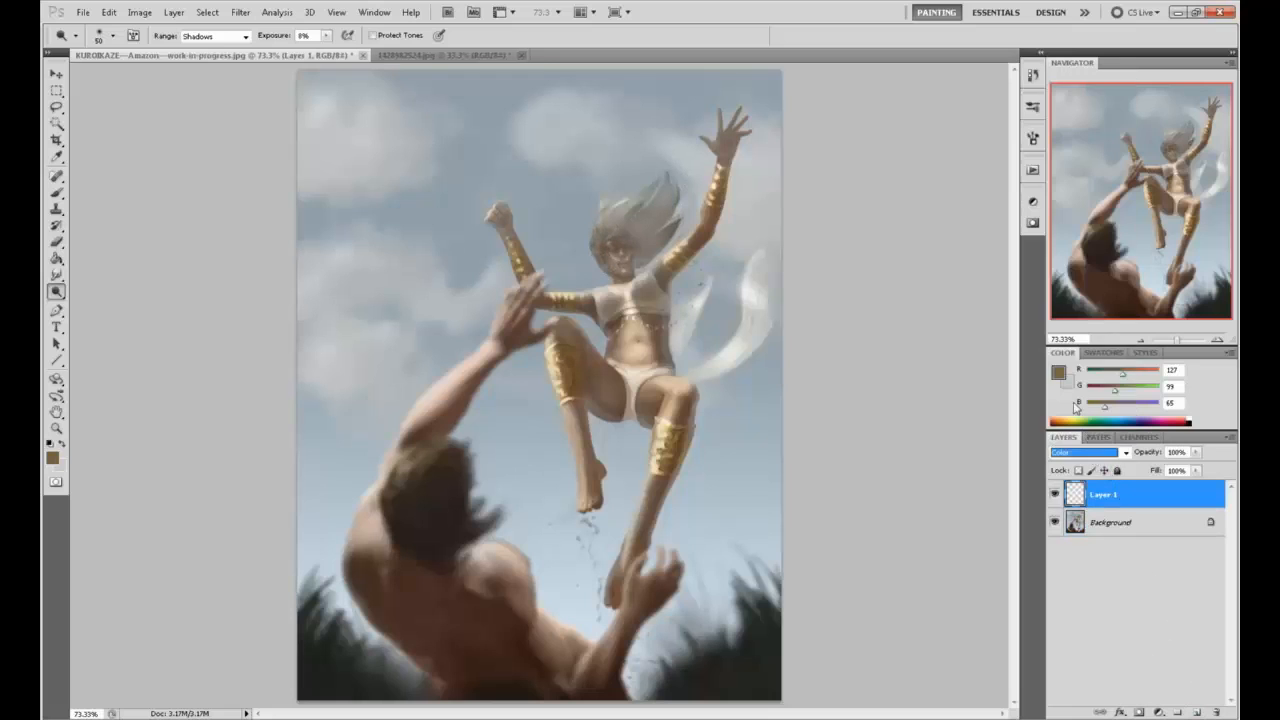
# Choose a pale yellow foreground colour and brush it over the woman's hair on the Color layer
pyautogui.click(1059, 373)
pyautogui.click(906, 323)
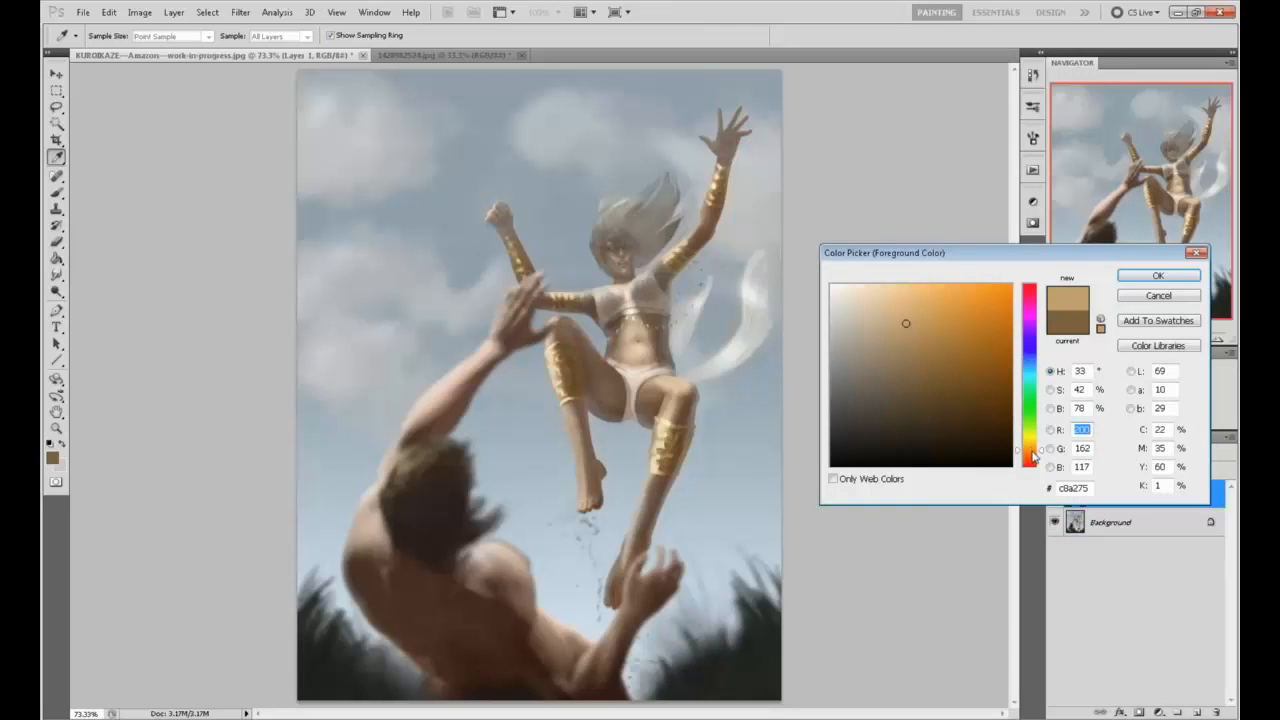
pyautogui.click(1033, 448)
pyautogui.moveTo(884, 340); pyautogui.dragTo(911, 303)
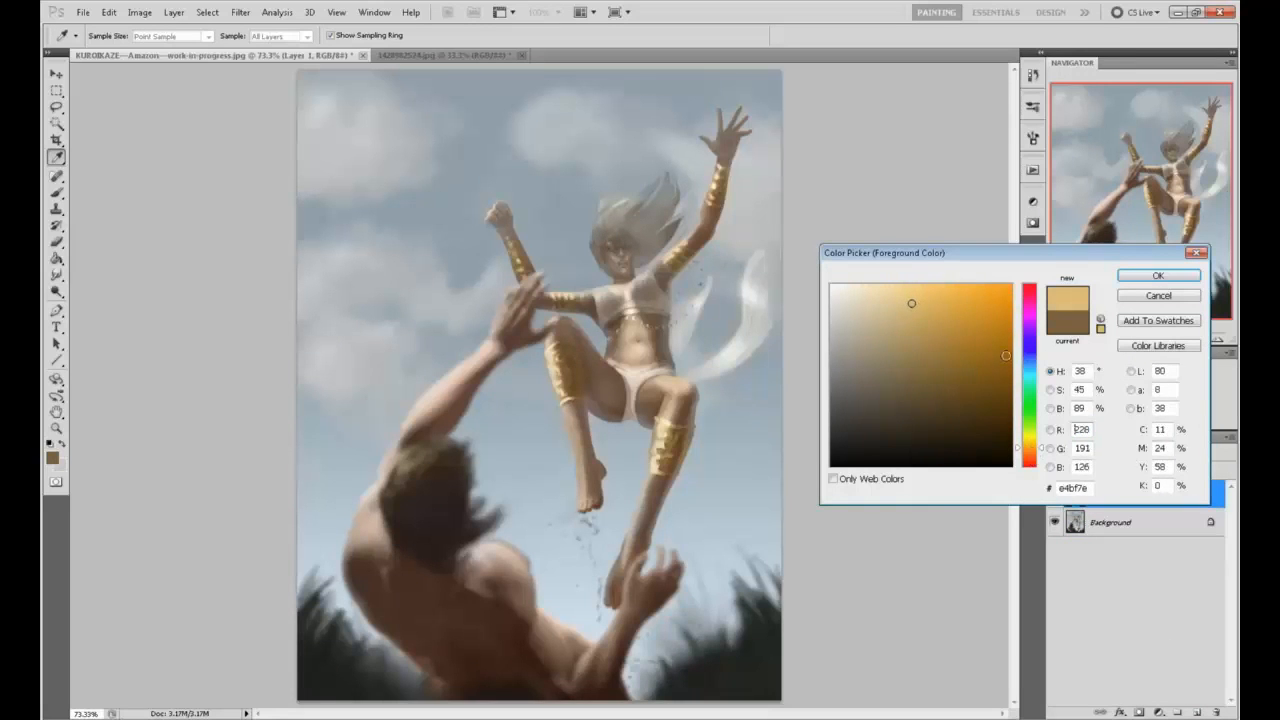
pyautogui.moveTo(1045, 452); pyautogui.dragTo(1045, 444)
pyautogui.moveTo(922, 334)
pyautogui.mouseDown()
pyautogui.moveTo(922, 314)
pyautogui.moveTo(901, 304)
pyautogui.mouseUp()
pyautogui.click(1157, 275)
pyautogui.press('b')
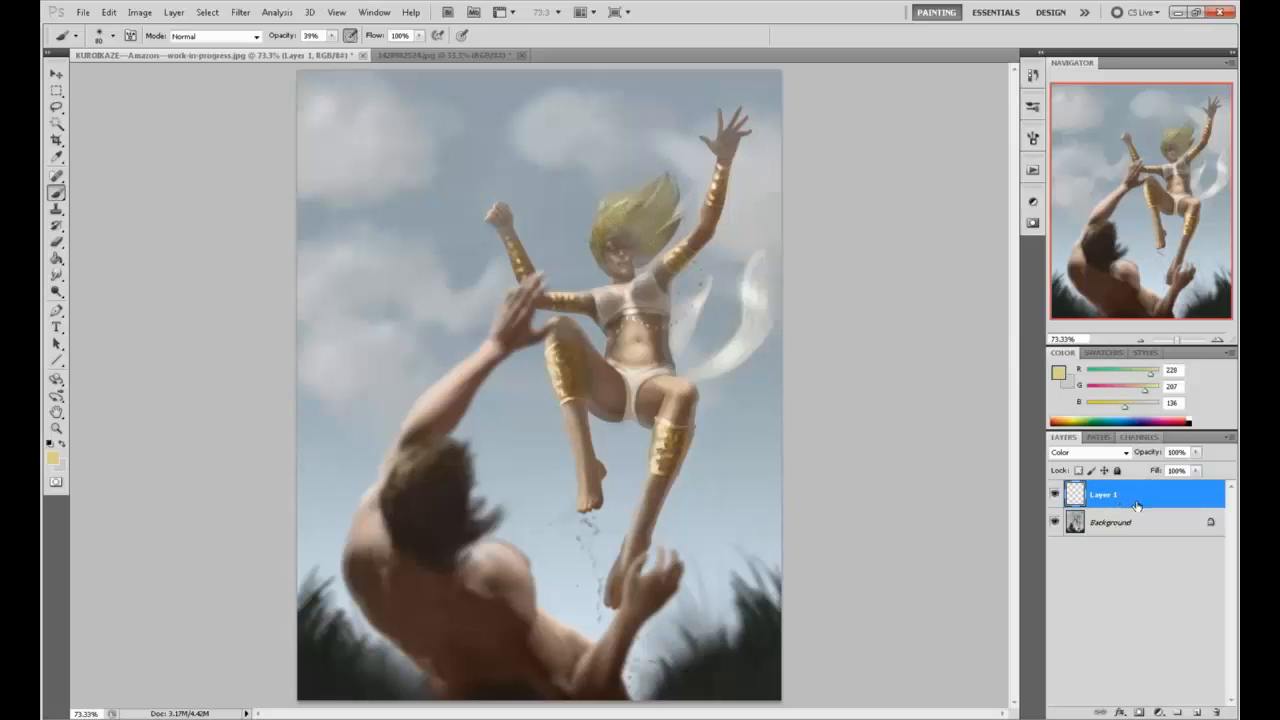
# Adjust the hair colour layer with Hue/Saturation, using hue -13 and saturation +100
pyautogui.hotkey('ctrl', 'u')
pyautogui.moveTo(900, 322); pyautogui.dragTo(1003, 316)
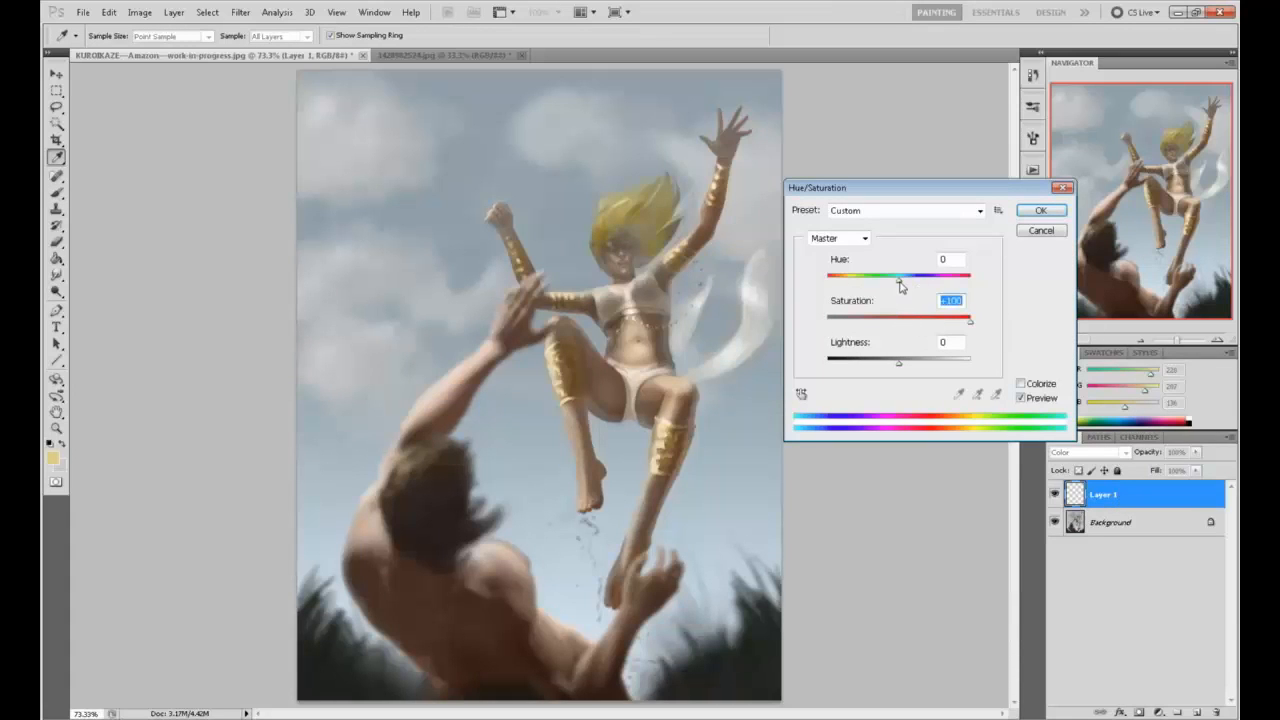
pyautogui.moveTo(899, 281); pyautogui.dragTo(889, 282)
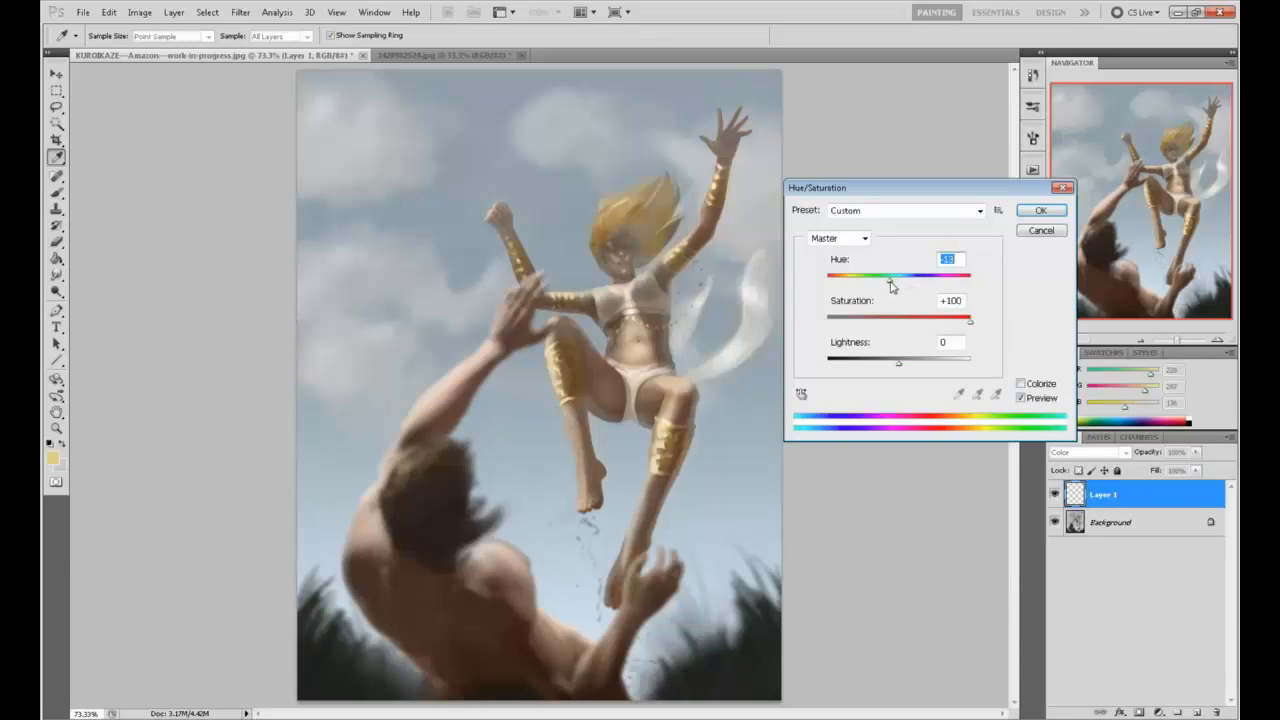
pyautogui.click(1040, 211)
pyautogui.press('b')
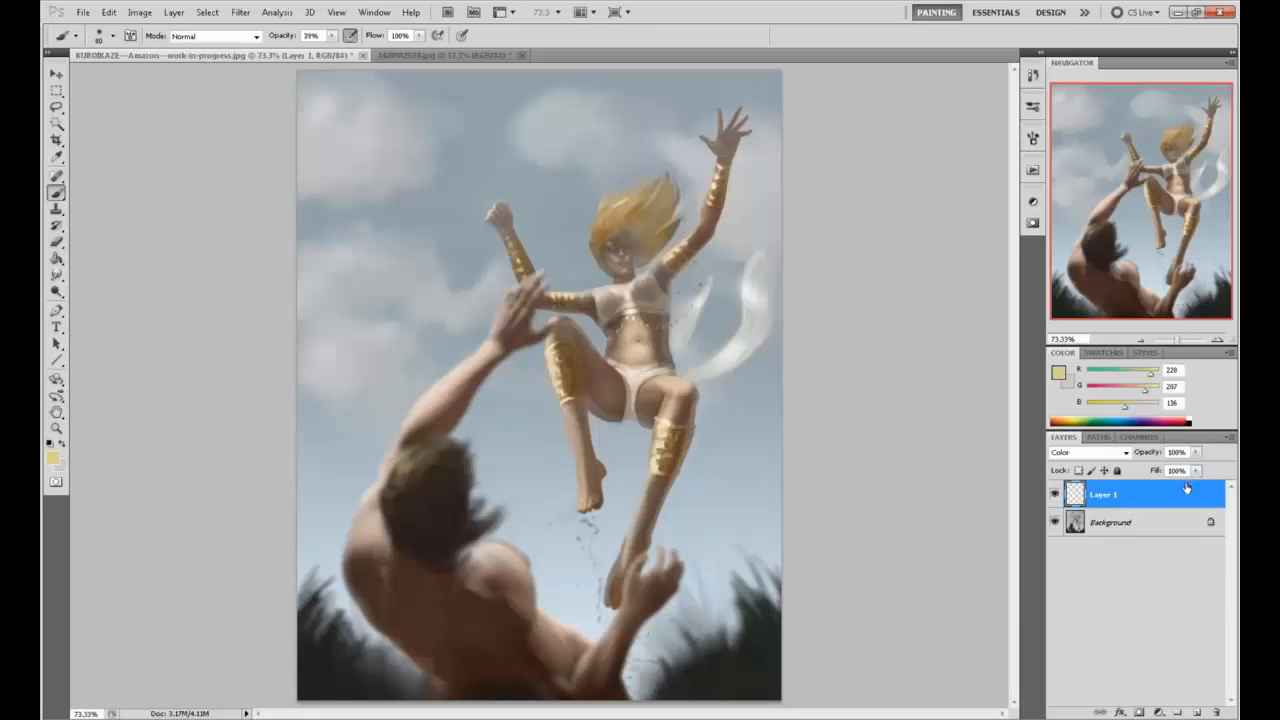
# Raise the hair colour layer's lightness to +45 with Hue/Saturation and merge it into Background
pyautogui.click(1195, 470)
pyautogui.moveTo(1180, 487); pyautogui.dragTo(1213, 483)
pyautogui.hotkey('ctrl', 'u')
pyautogui.moveTo(901, 368); pyautogui.dragTo(931, 374)
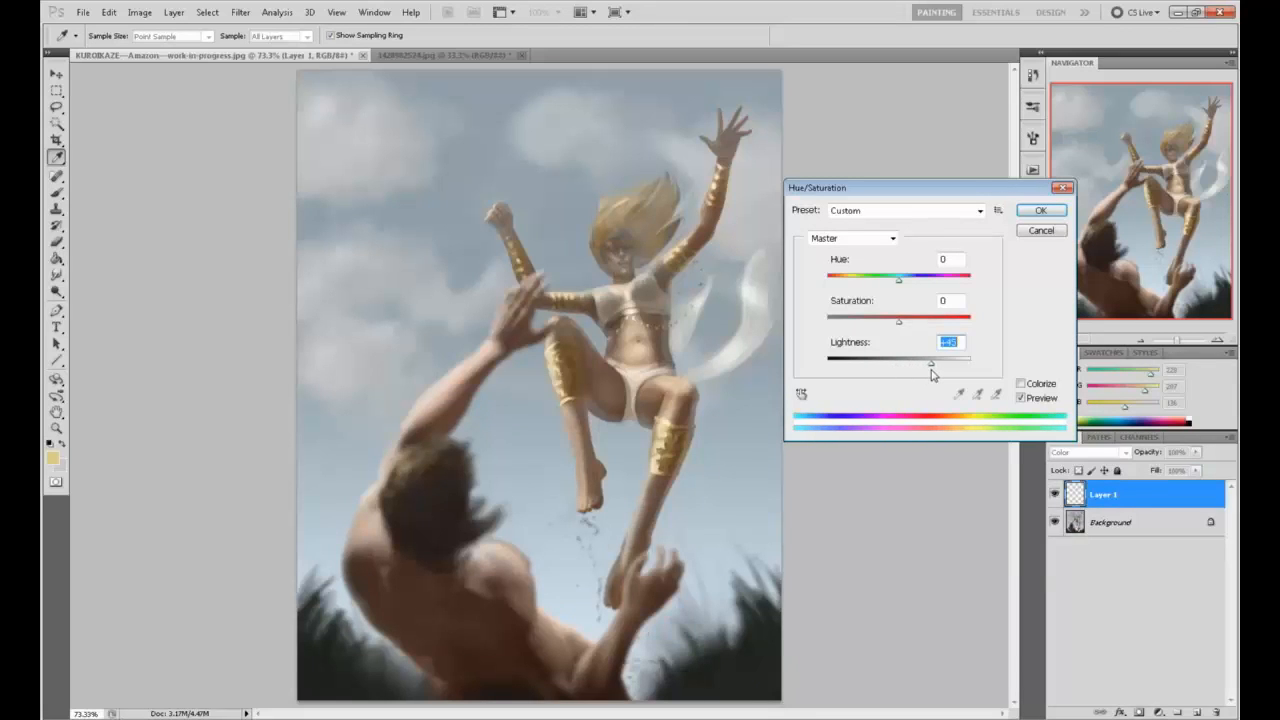
pyautogui.click(1040, 210)
pyautogui.press('b')
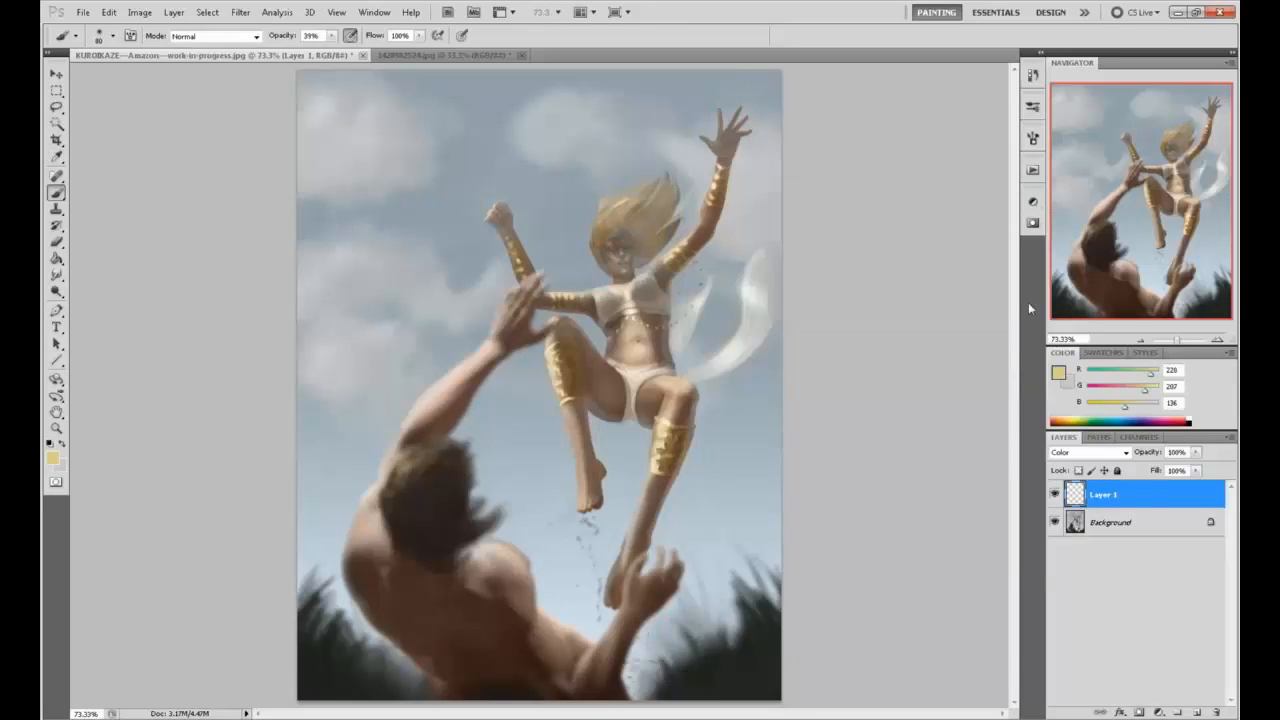
pyautogui.rightClick(1145, 497)
pyautogui.click(1161, 447)
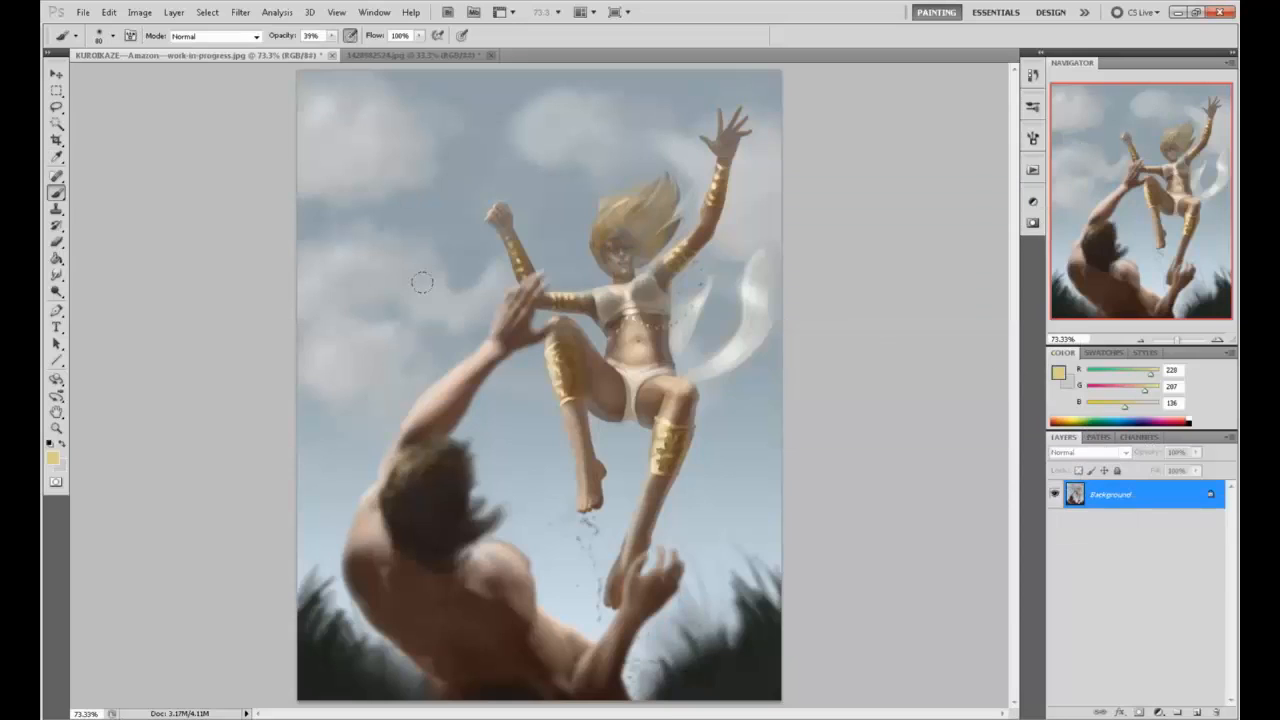
# Dodge the woman's hair with the Highlights range, reducing the exposure to 13%, and undo the last stroke
pyautogui.click(57, 291)
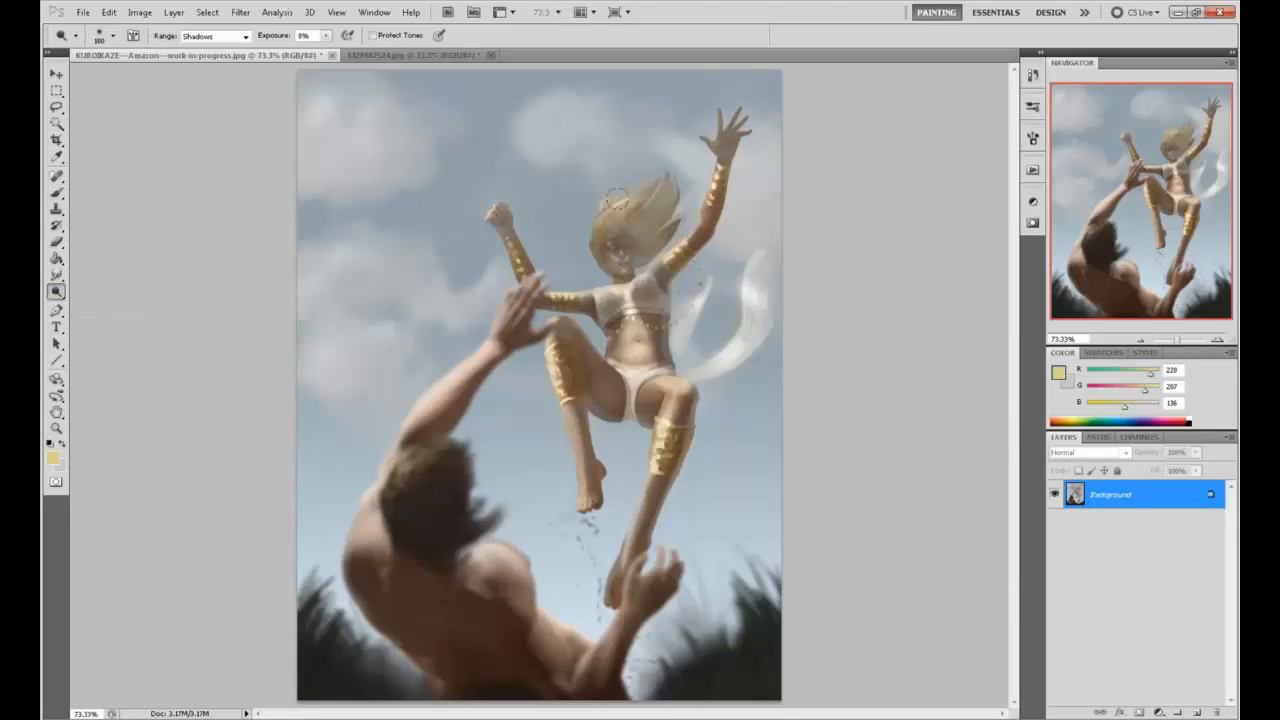
pyautogui.click(325, 35)
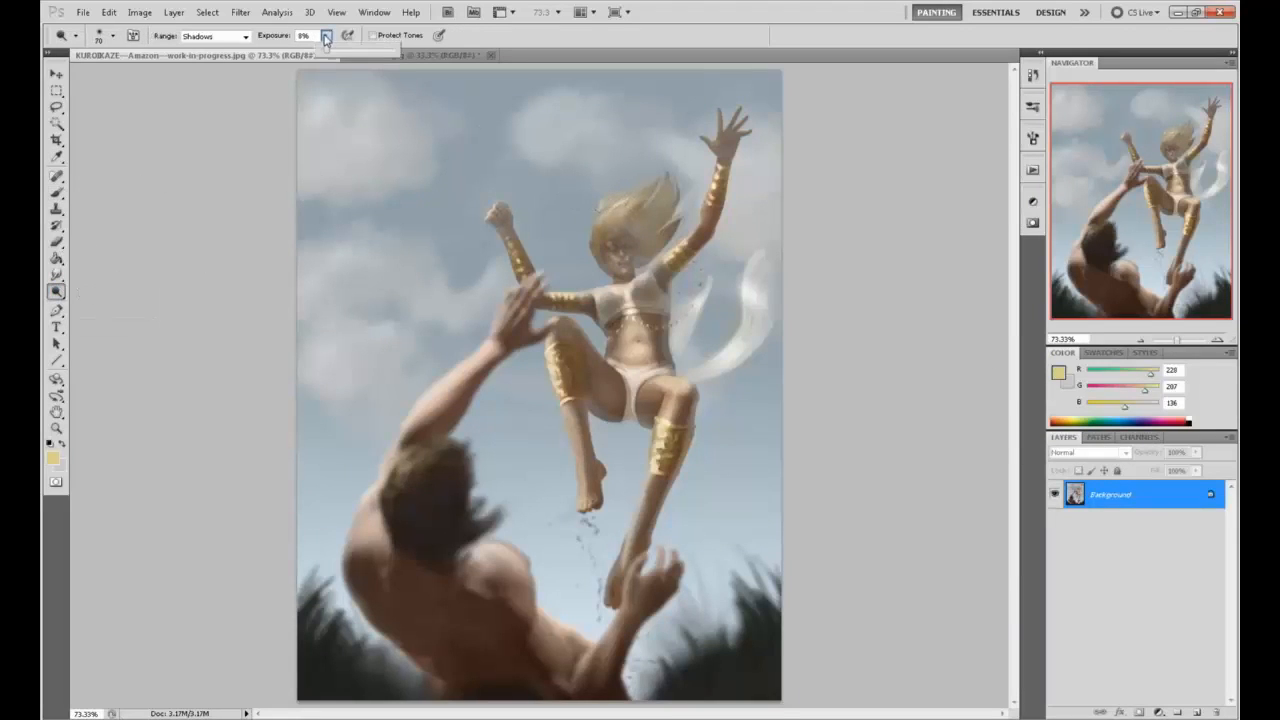
pyautogui.moveTo(323, 50); pyautogui.dragTo(346, 50)
pyautogui.click(245, 36)
pyautogui.click(216, 72)
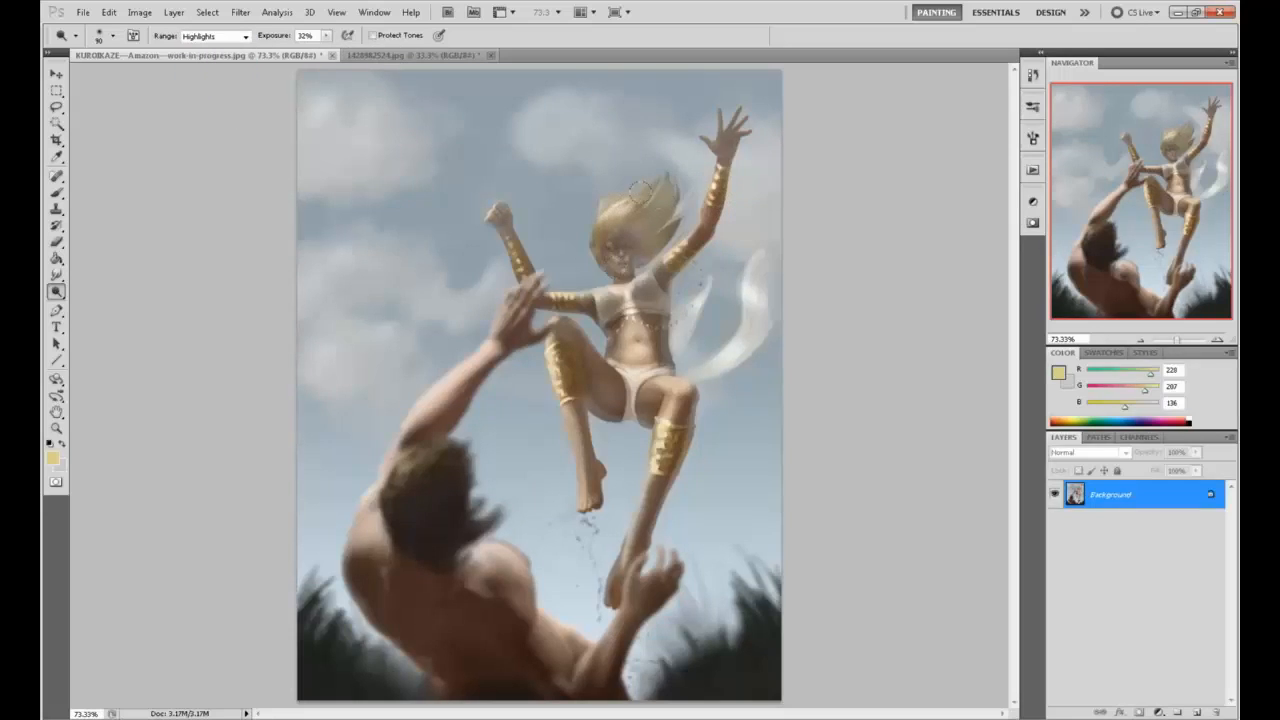
pyautogui.click(325, 37)
pyautogui.moveTo(325, 49); pyautogui.dragTo(311, 48)
pyautogui.click(643, 222)
pyautogui.moveTo(643, 222)
pyautogui.mouseDown()
pyautogui.moveTo(648, 252)
pyautogui.moveTo(660, 217)
pyautogui.mouseUp()
pyautogui.hotkey('ctrl', 'z')
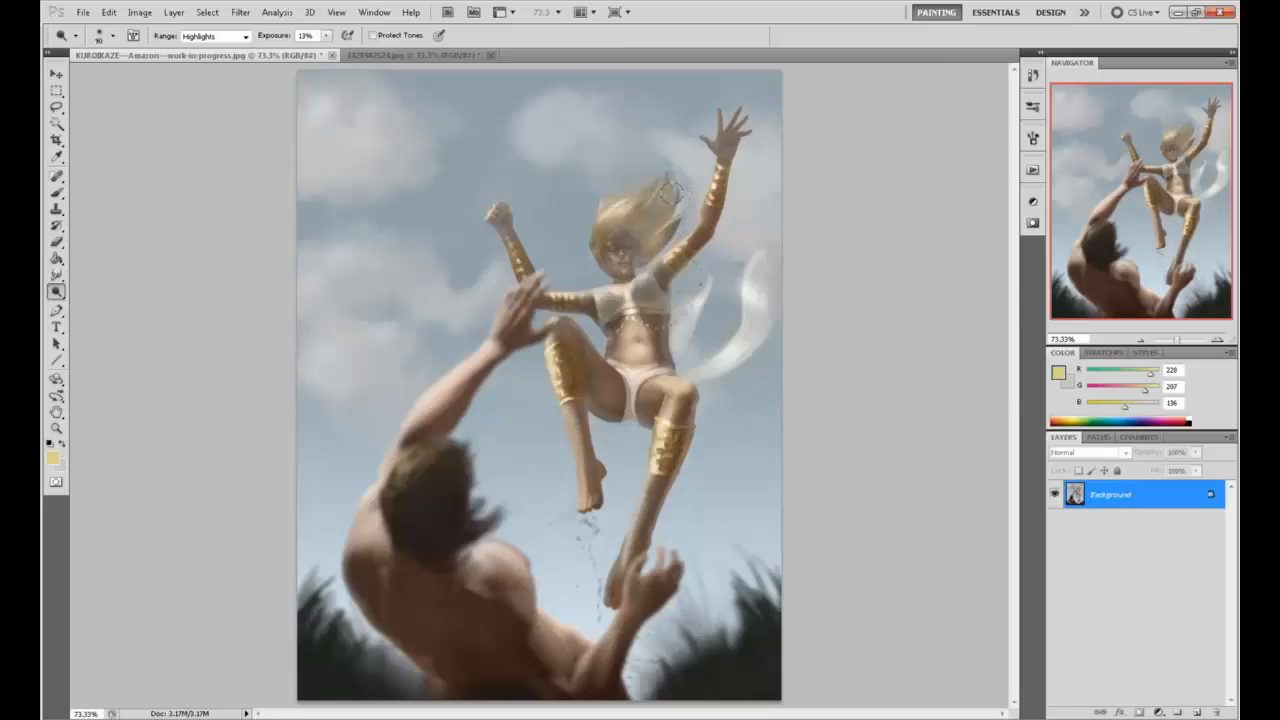
pyautogui.click(56, 291)
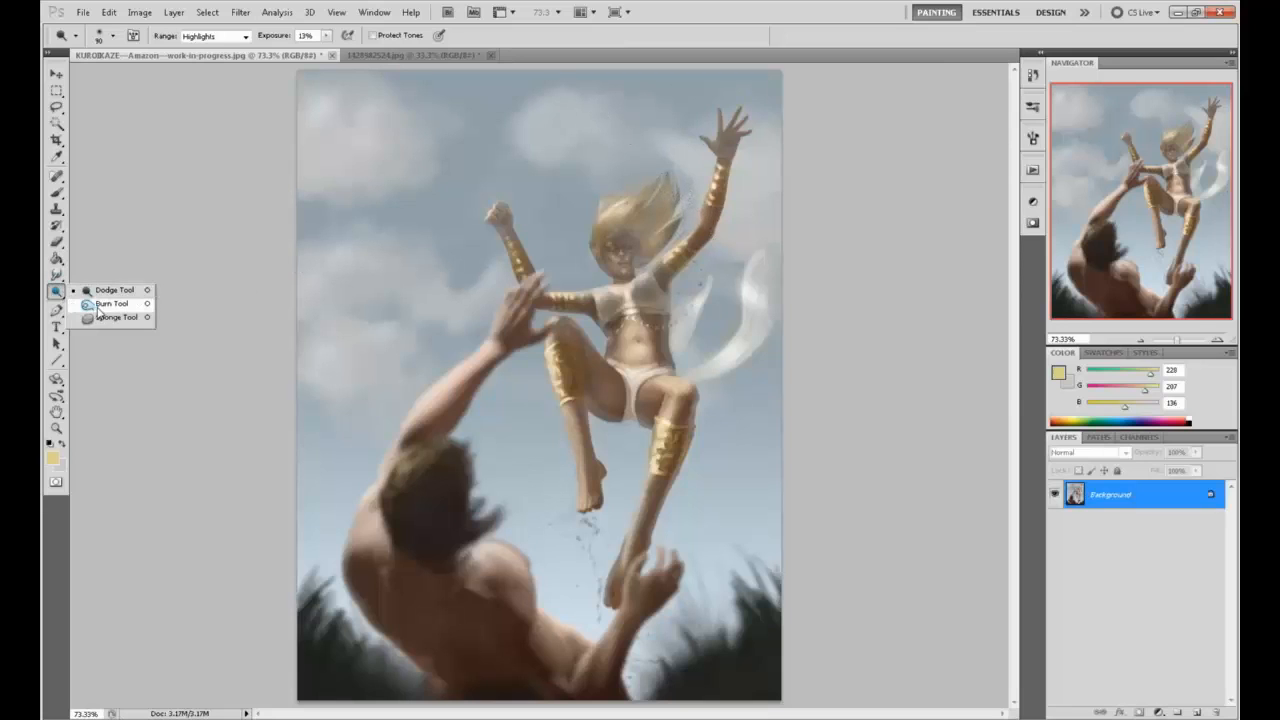
pyautogui.click(100, 304)
pyautogui.rightClick(1140, 496)
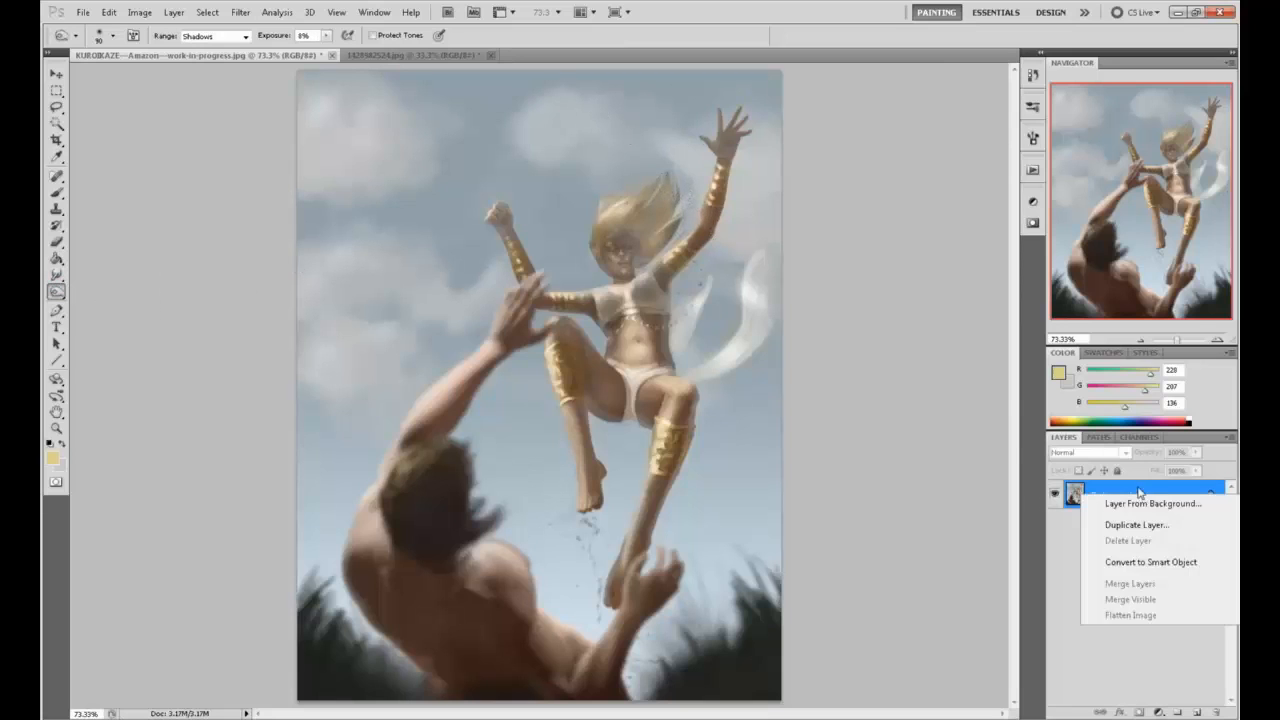
pyautogui.click(1065, 541)
# Add a new layer and fill it entirely with a grey-blue sampled from the sky
pyautogui.click(1197, 712)
pyautogui.press('g')
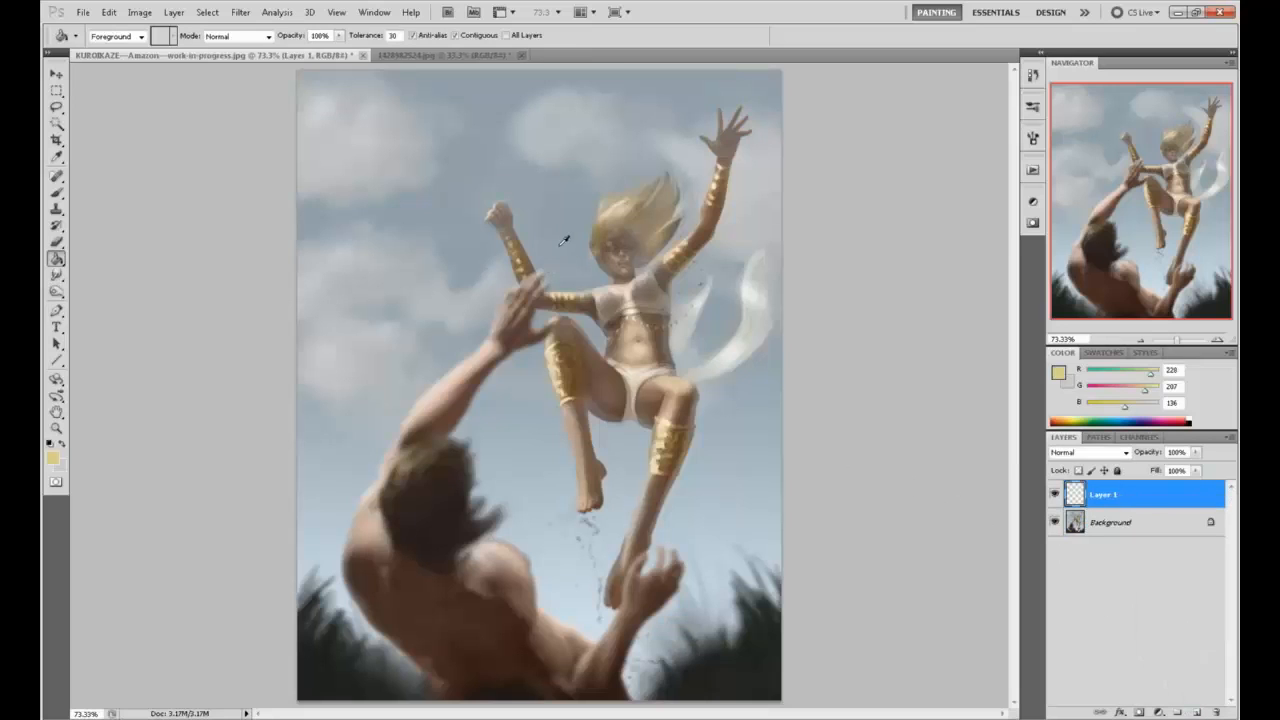
pyautogui.keyDown('alt'); pyautogui.click(563, 241); pyautogui.keyUp('alt')
pyautogui.click(546, 364)
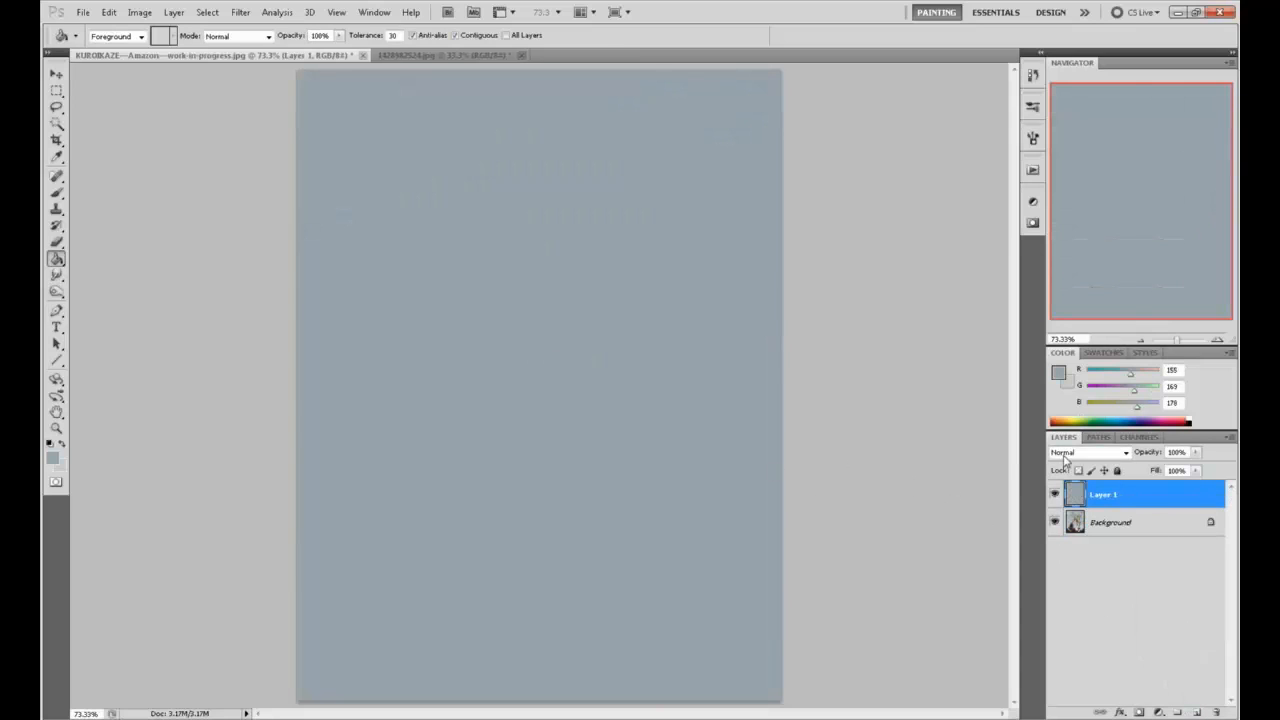
# Try several blend modes on the grey-blue layer, choose Darker Color and reduce its fill to 32%
pyautogui.click(1065, 452)
pyautogui.click(1058, 428)
pyautogui.click(1065, 452)
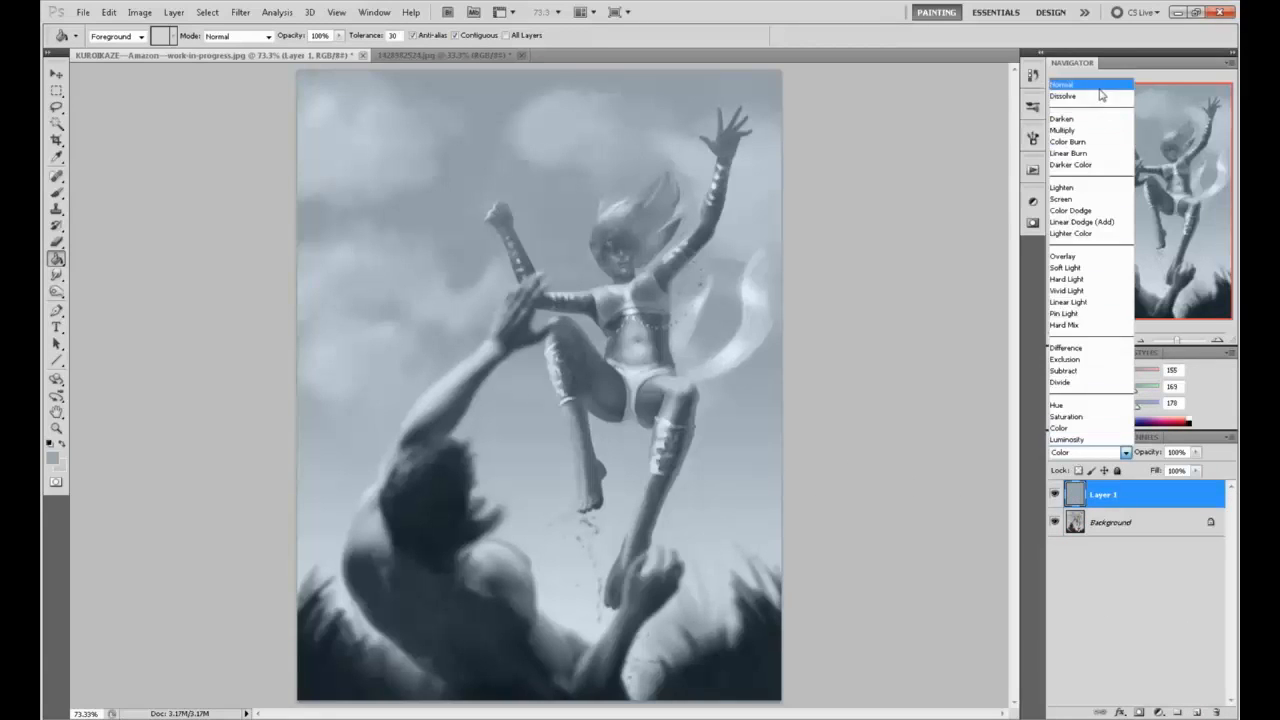
pyautogui.click(1100, 88)
pyautogui.press('Down')
pyautogui.press('Down')
pyautogui.press('Down')
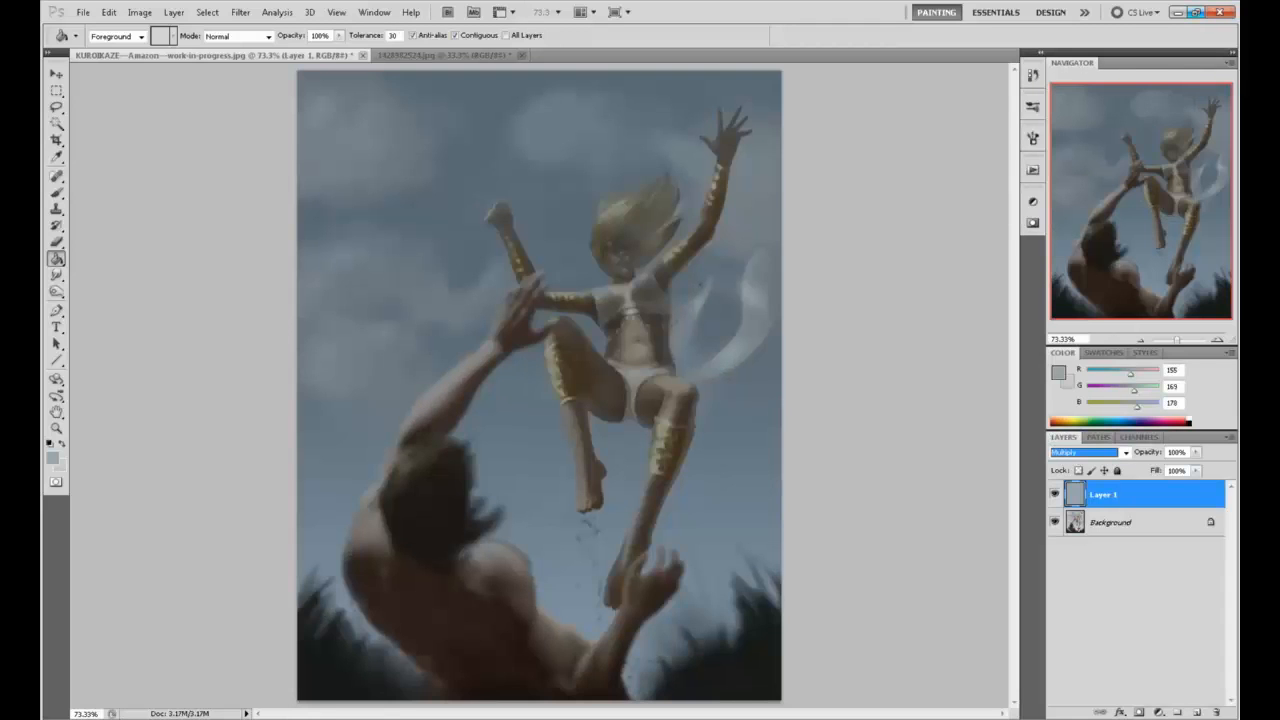
pyautogui.press('Down')
pyautogui.press('Down')
pyautogui.press('Down')
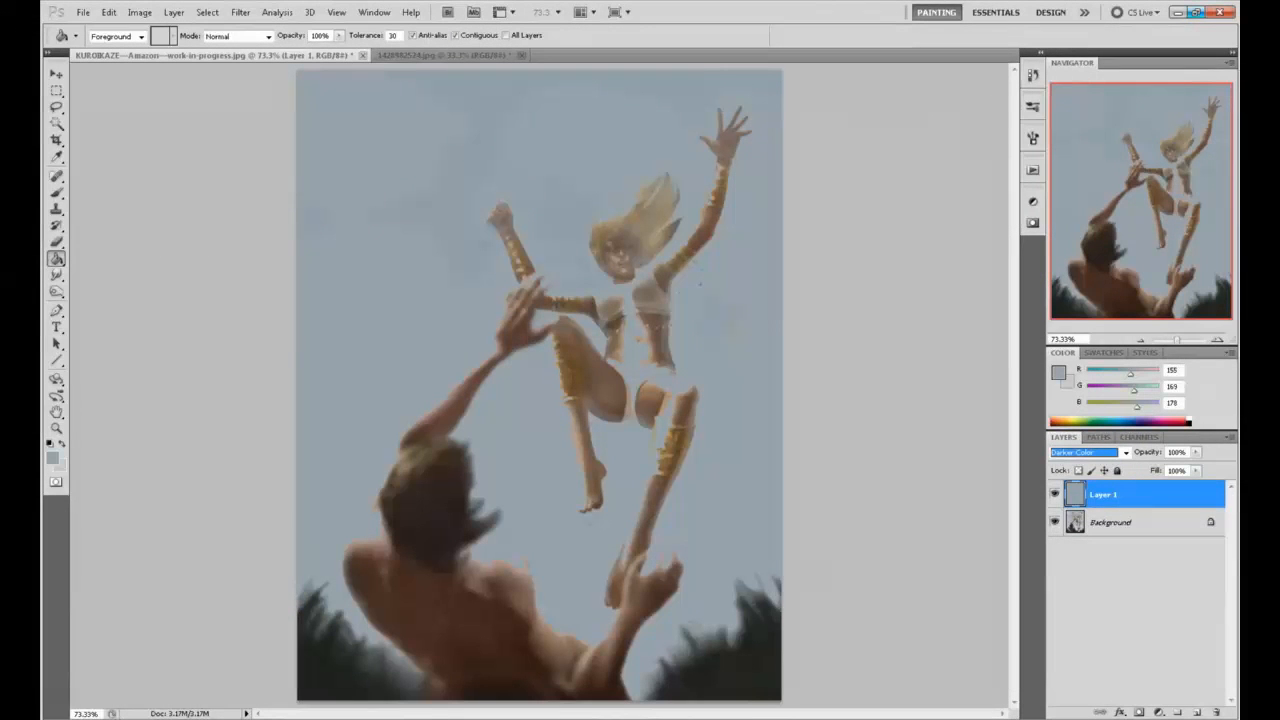
pyautogui.moveTo(1196, 470); pyautogui.dragTo(1155, 490)
# Compare the painting with and without the grey-blue layer and leave that layer hidden
pyautogui.click(1055, 494)
pyautogui.click(1055, 494)
pyautogui.click(1055, 494)
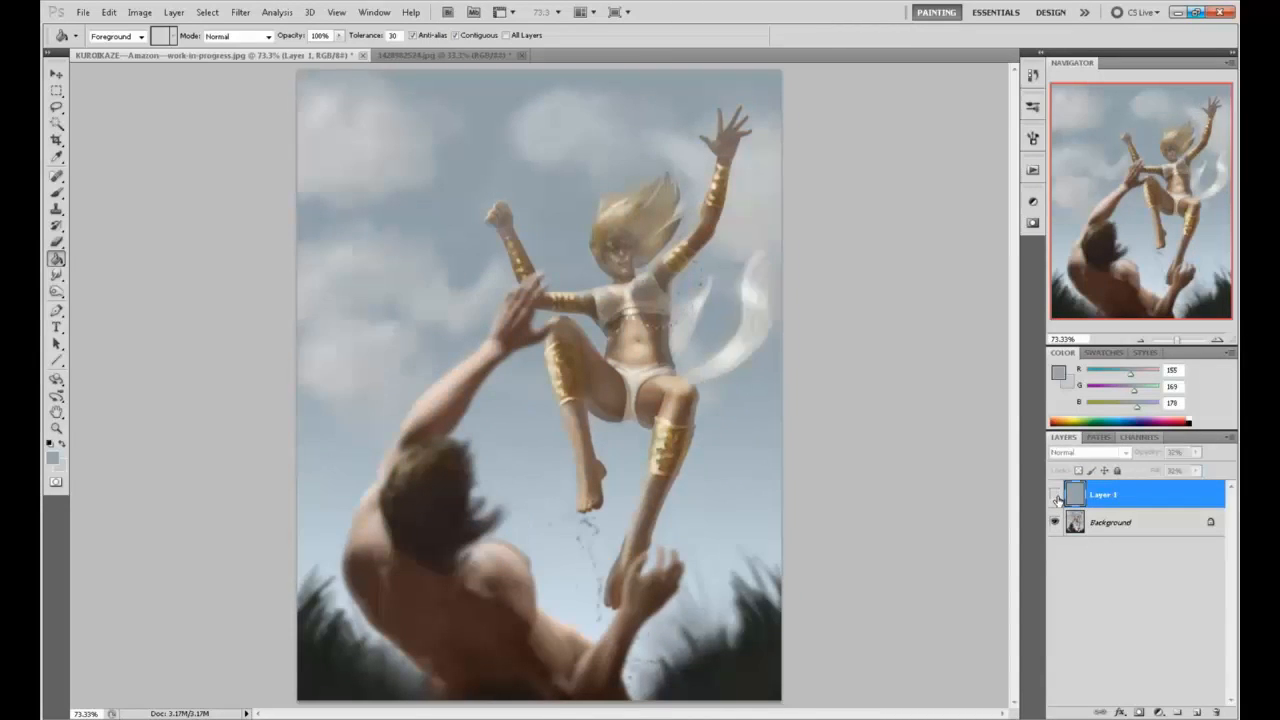
pyautogui.click(1055, 494)
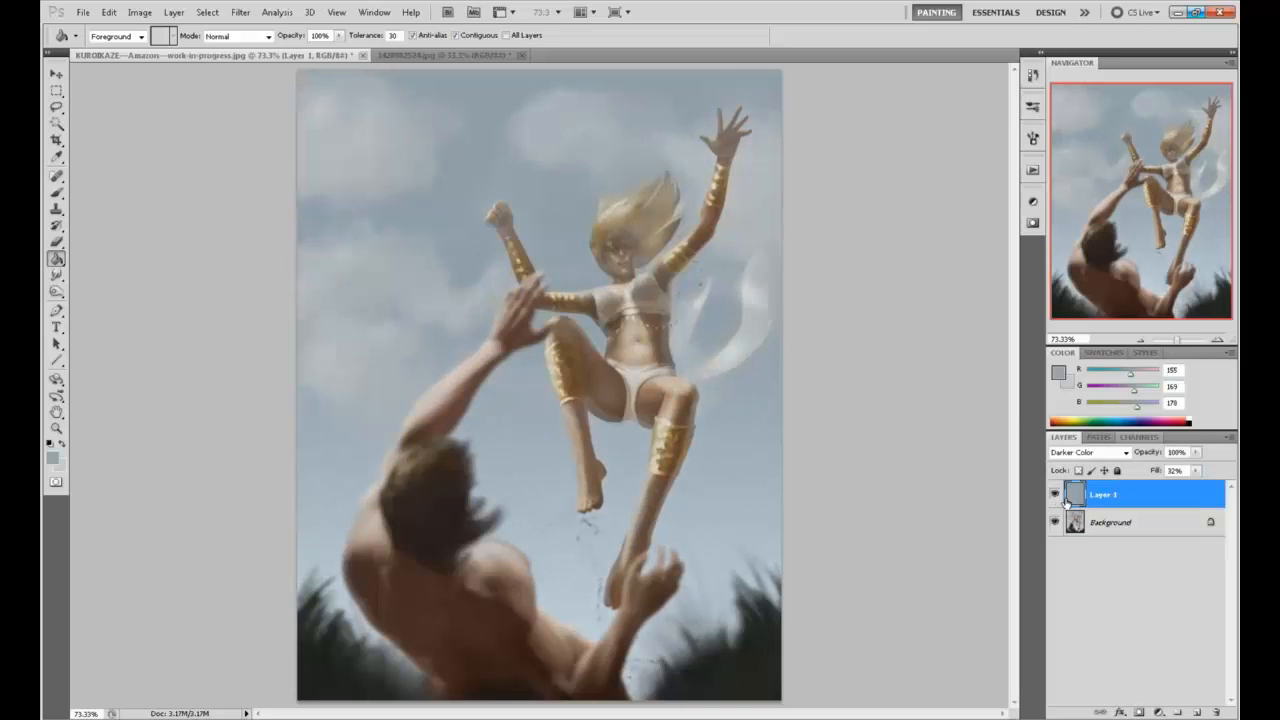
pyautogui.click(1055, 494)
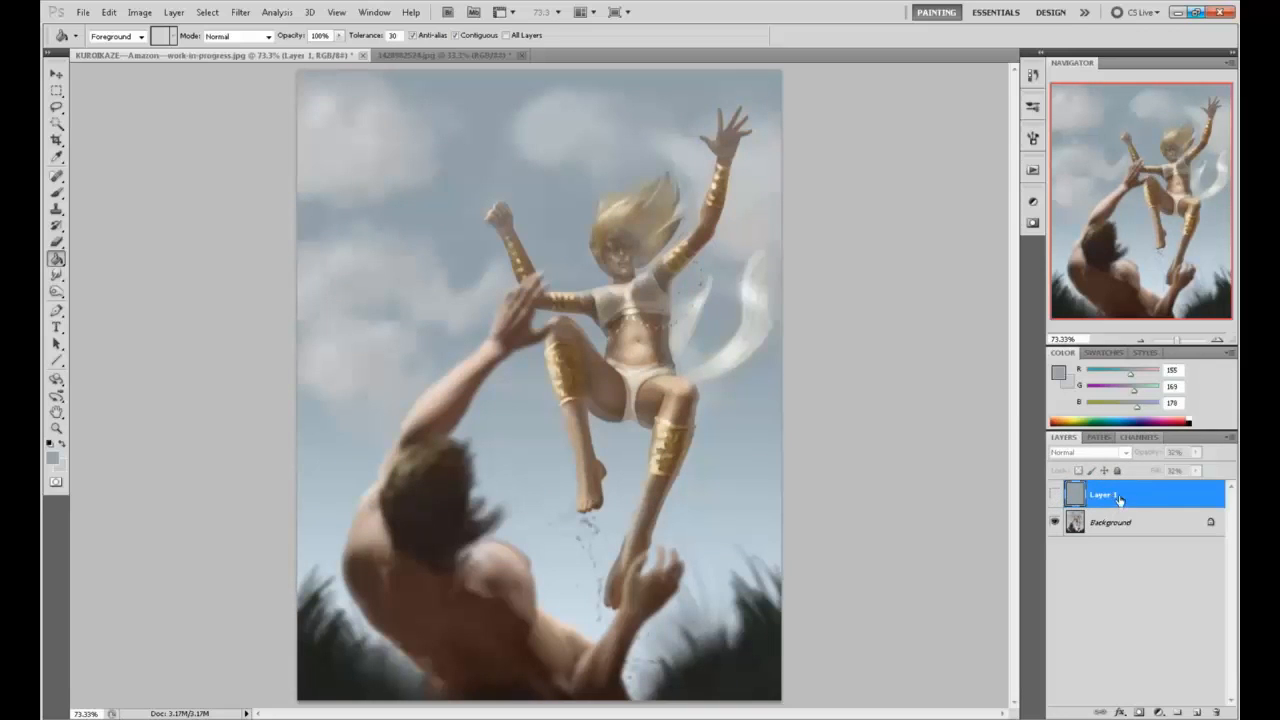
# Duplicate the grey-blue layer, make the copy visible and set it to Color blend mode with 100% fill
pyautogui.rightClick(1117, 496)
pyautogui.click(1136, 198)
pyautogui.click(1034, 254)
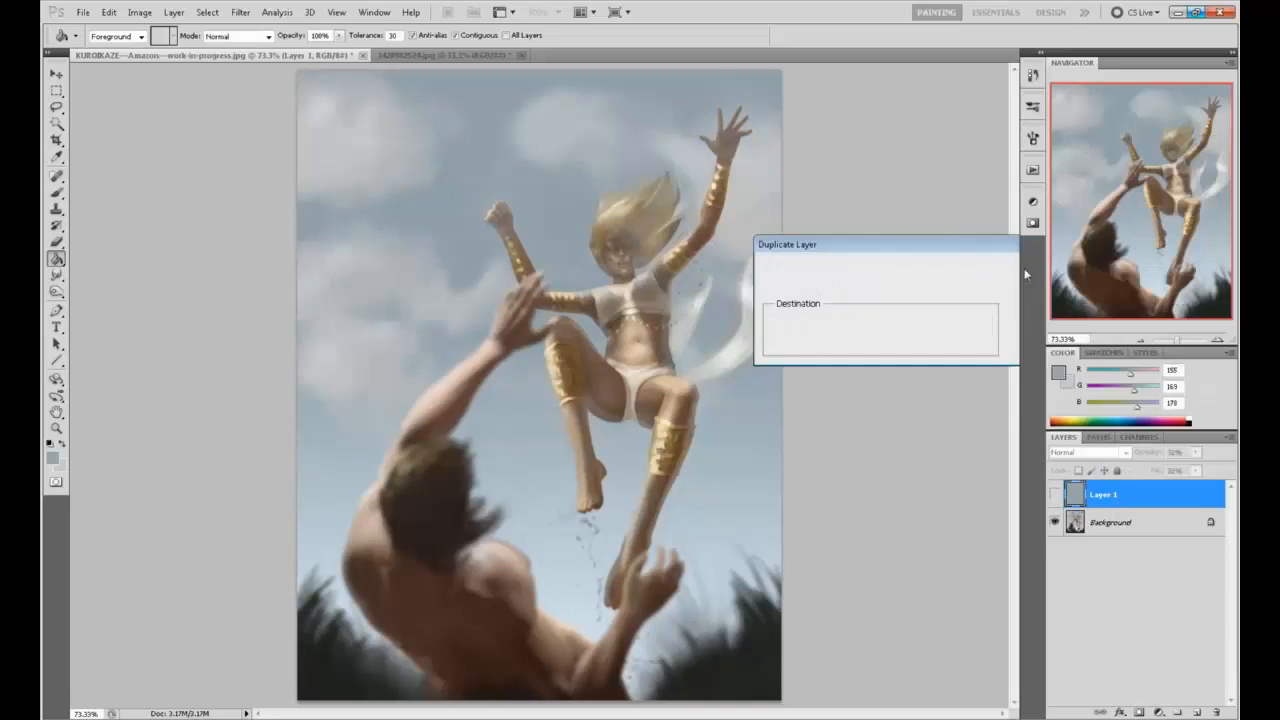
pyautogui.click(1055, 494)
pyautogui.click(1088, 452)
pyautogui.click(1082, 440)
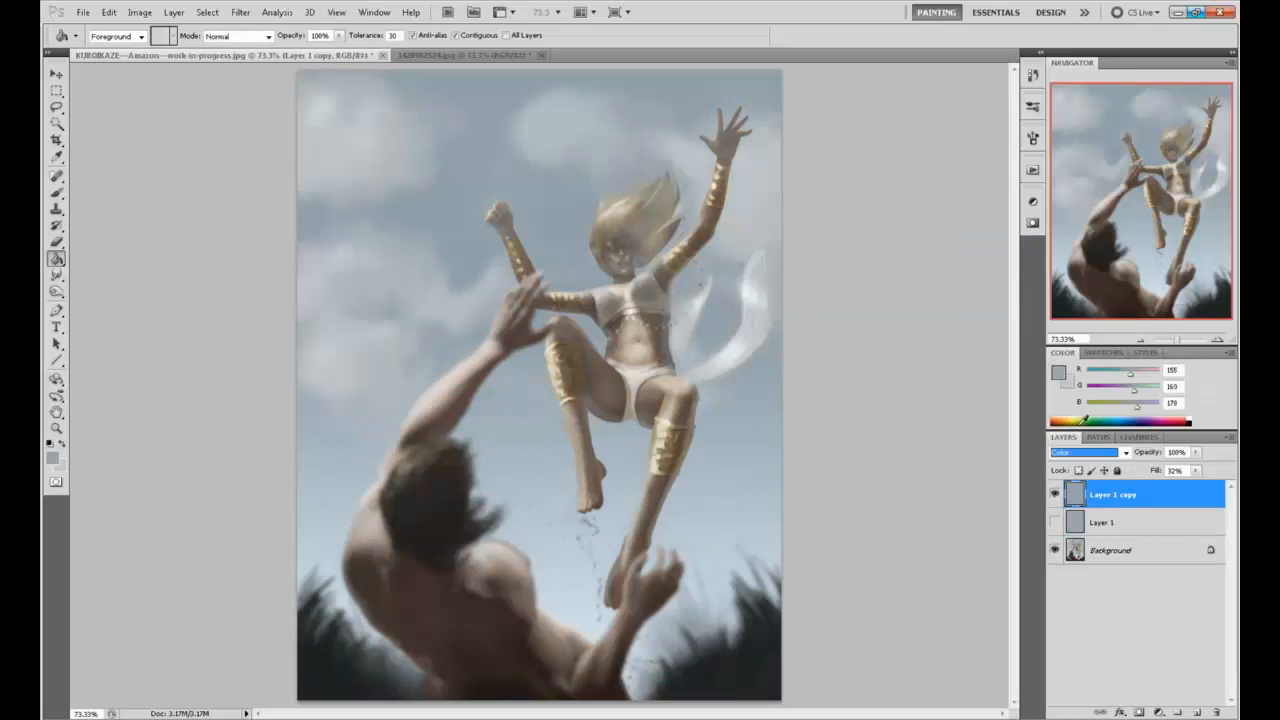
pyautogui.moveTo(1196, 470); pyautogui.dragTo(1228, 485)
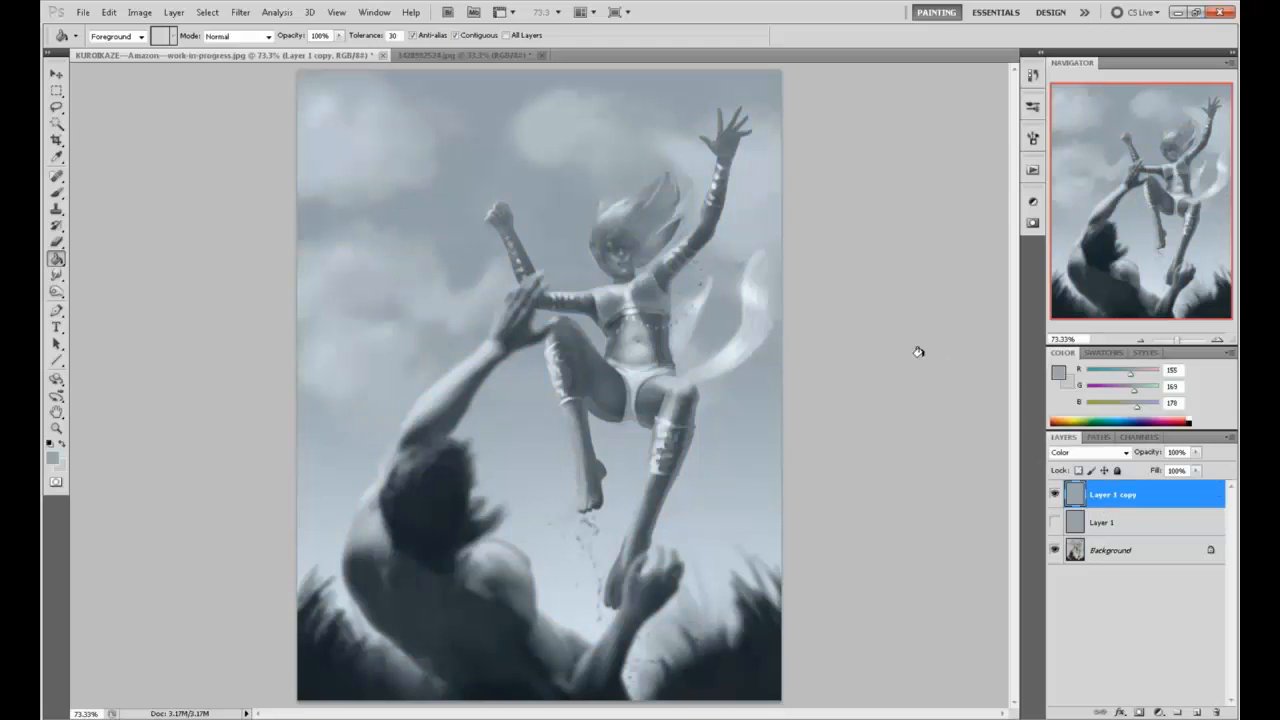
# Set the eraser to 125 px at reduced opacity and try erasing the grey-blue over the Amazon's raised shin guard
pyautogui.press('e')
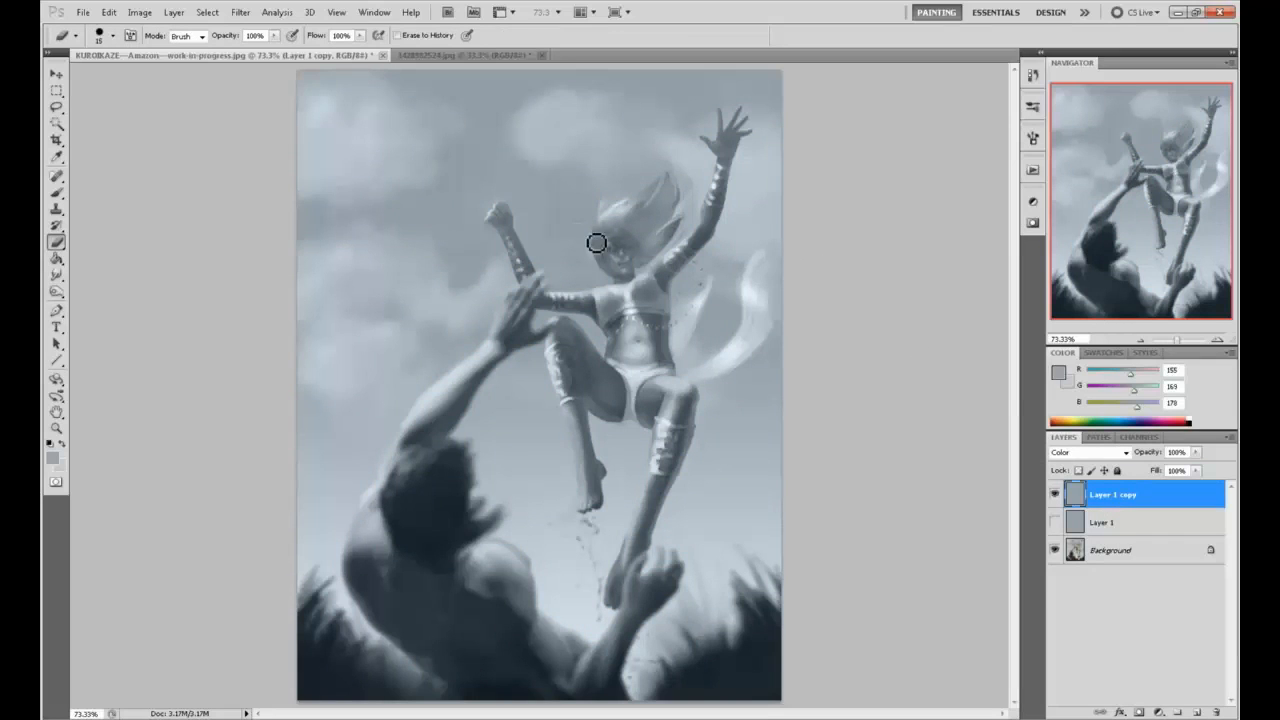
pyautogui.press(']')
pyautogui.press(']')
pyautogui.press(']')
pyautogui.press(']')
pyautogui.press(']')
pyautogui.press(']')
pyautogui.press(']')
pyautogui.press(']')
pyautogui.press(']')
pyautogui.press(']')
pyautogui.press(']')
pyautogui.press(']')
pyautogui.moveTo(277, 39); pyautogui.dragTo(225, 57)
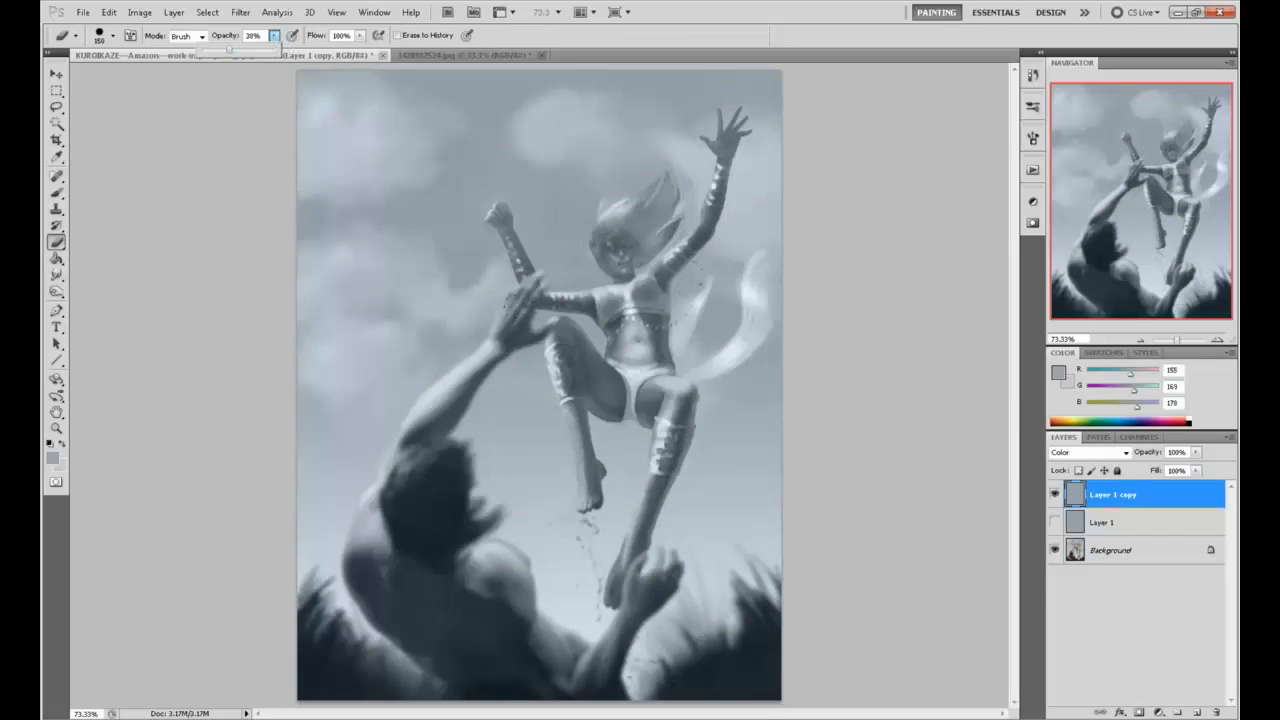
pyautogui.press('[')
pyautogui.moveTo(561, 351); pyautogui.dragTo(563, 356)
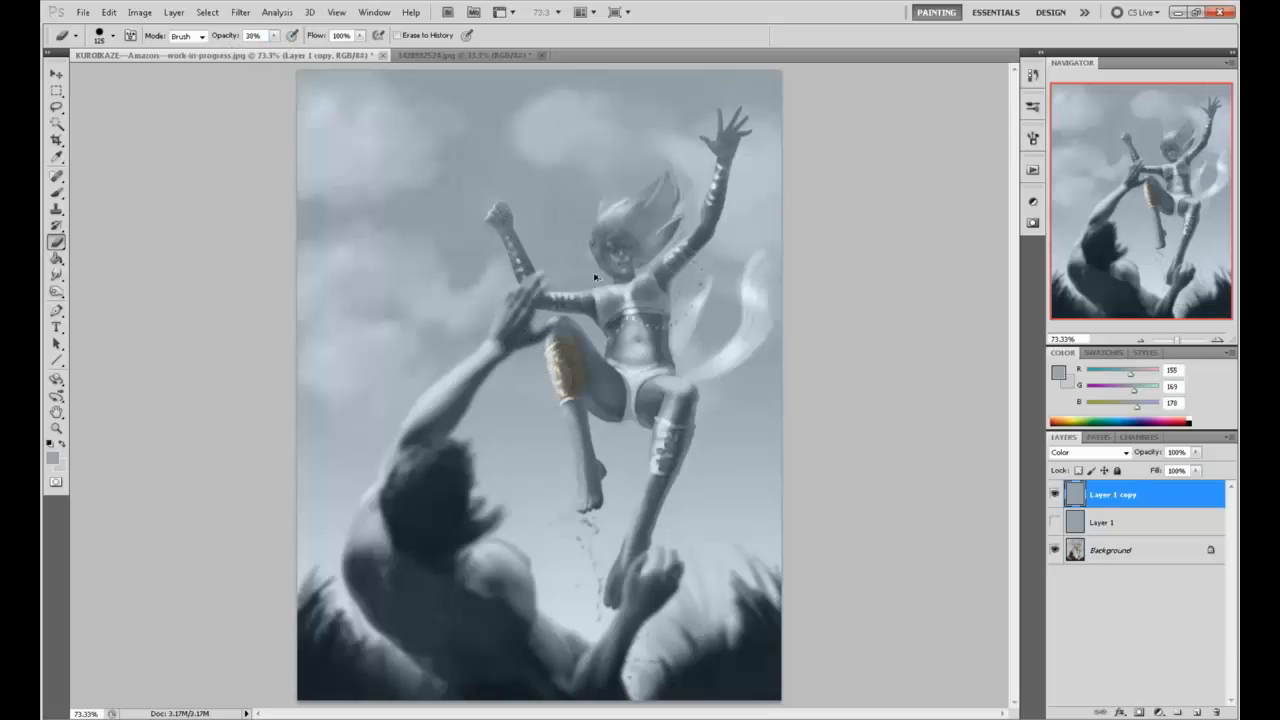
# Switch the eraser to a soft round tip and erase the grey-blue layer over the Amazon's body, hair and armour
pyautogui.rightClick(595, 276)
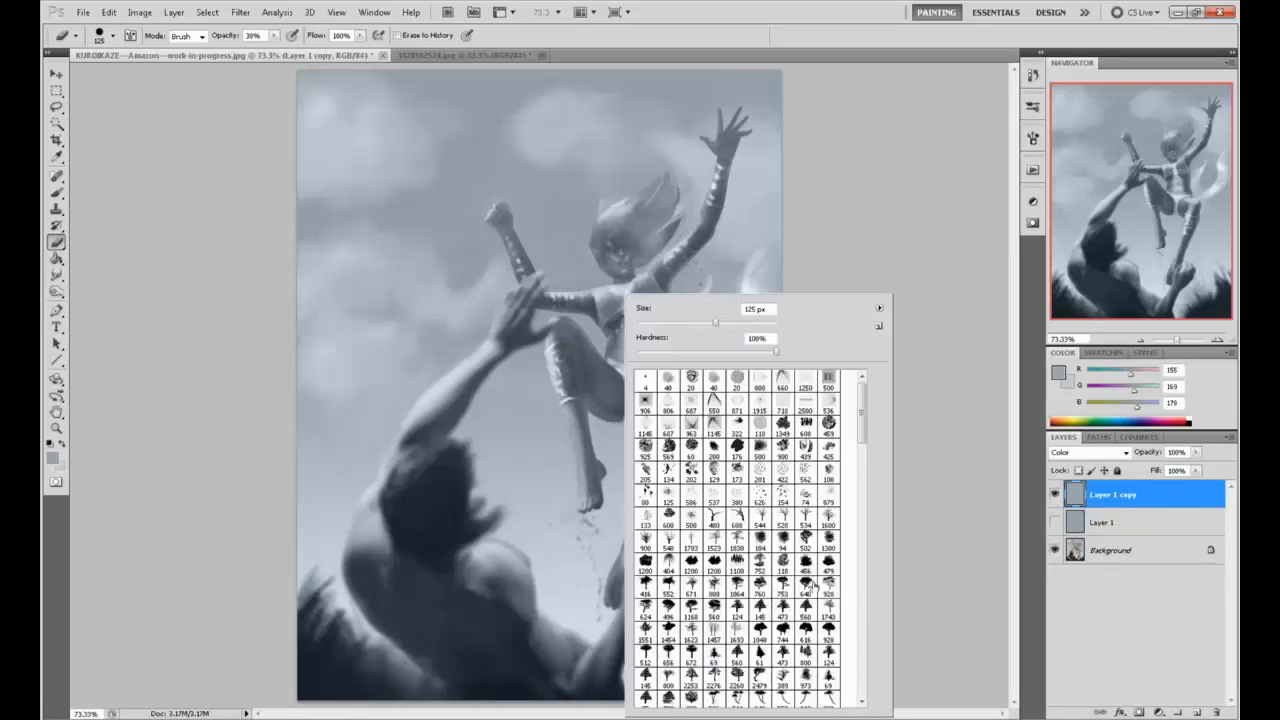
pyautogui.moveTo(863, 433)
pyautogui.mouseDown()
pyautogui.moveTo(868, 684)
pyautogui.moveTo(843, 660)
pyautogui.mouseUp()
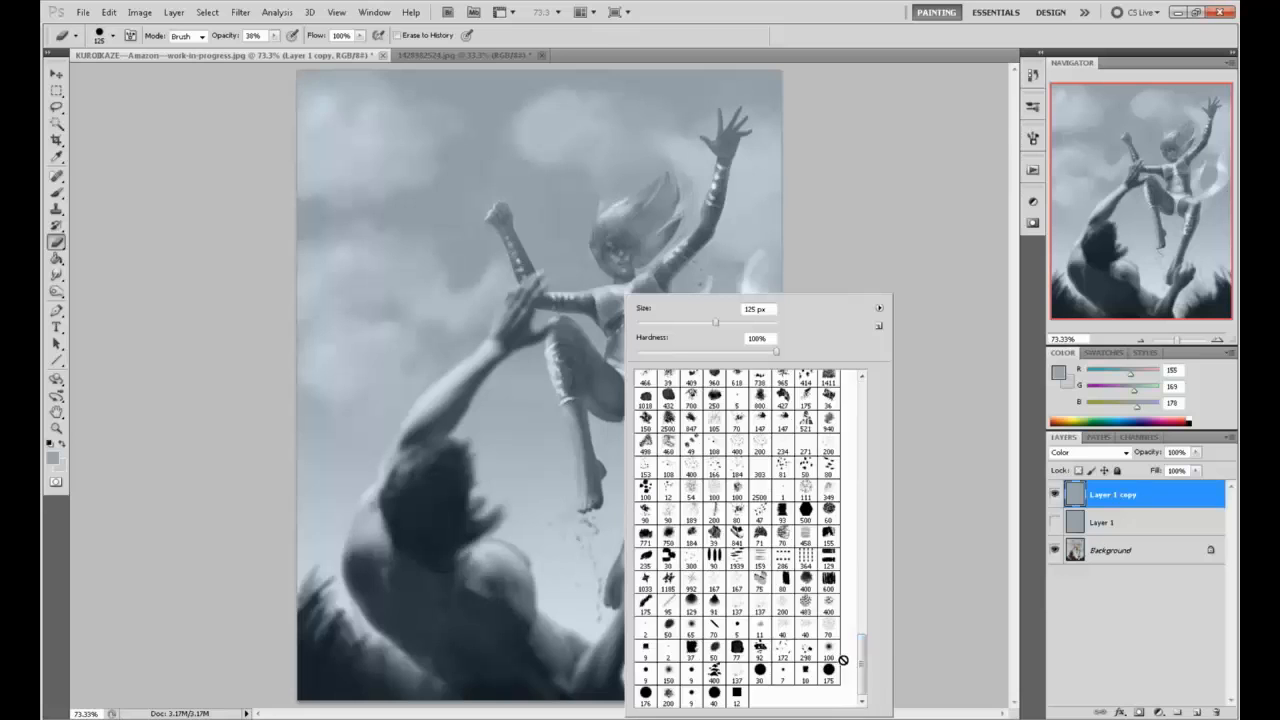
pyautogui.doubleClick(691, 626)
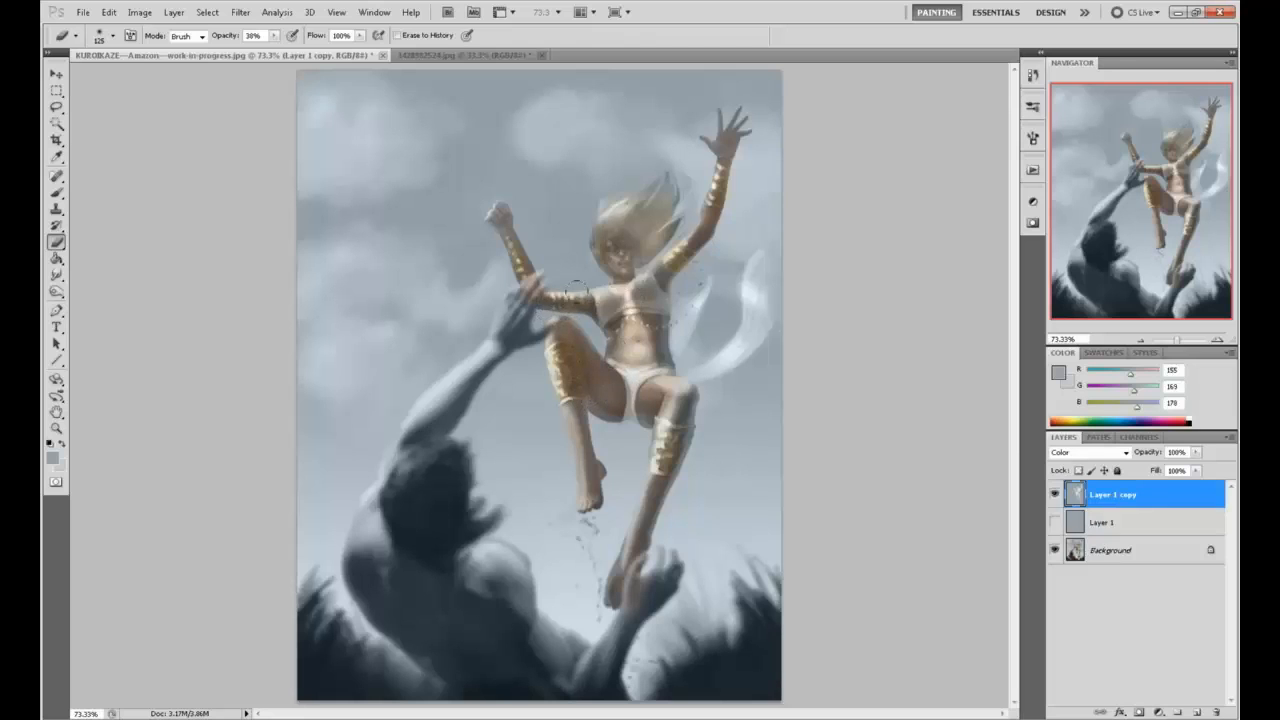
# Compare the painting with and without the grey-blue copy and reduce that layer's fill to 70%
pyautogui.click(1054, 495)
pyautogui.click(1054, 495)
pyautogui.moveTo(1195, 474); pyautogui.dragTo(1176, 488)
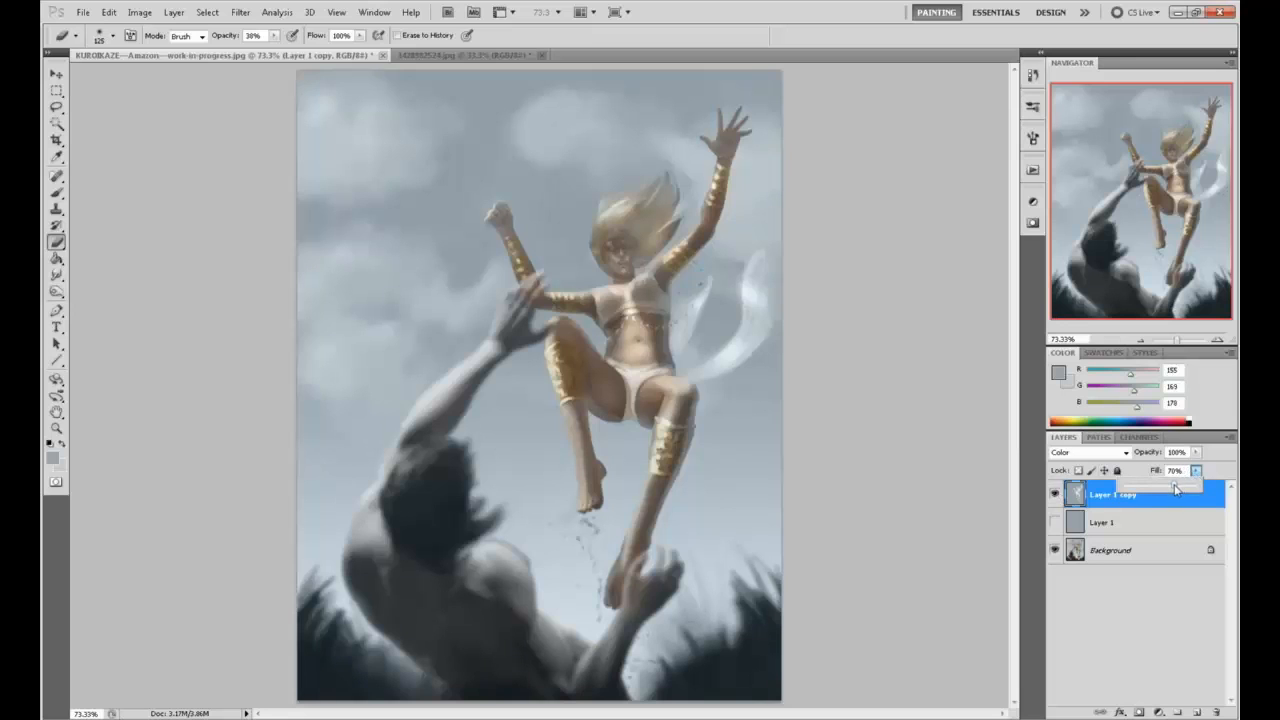
pyautogui.click(522, 287)
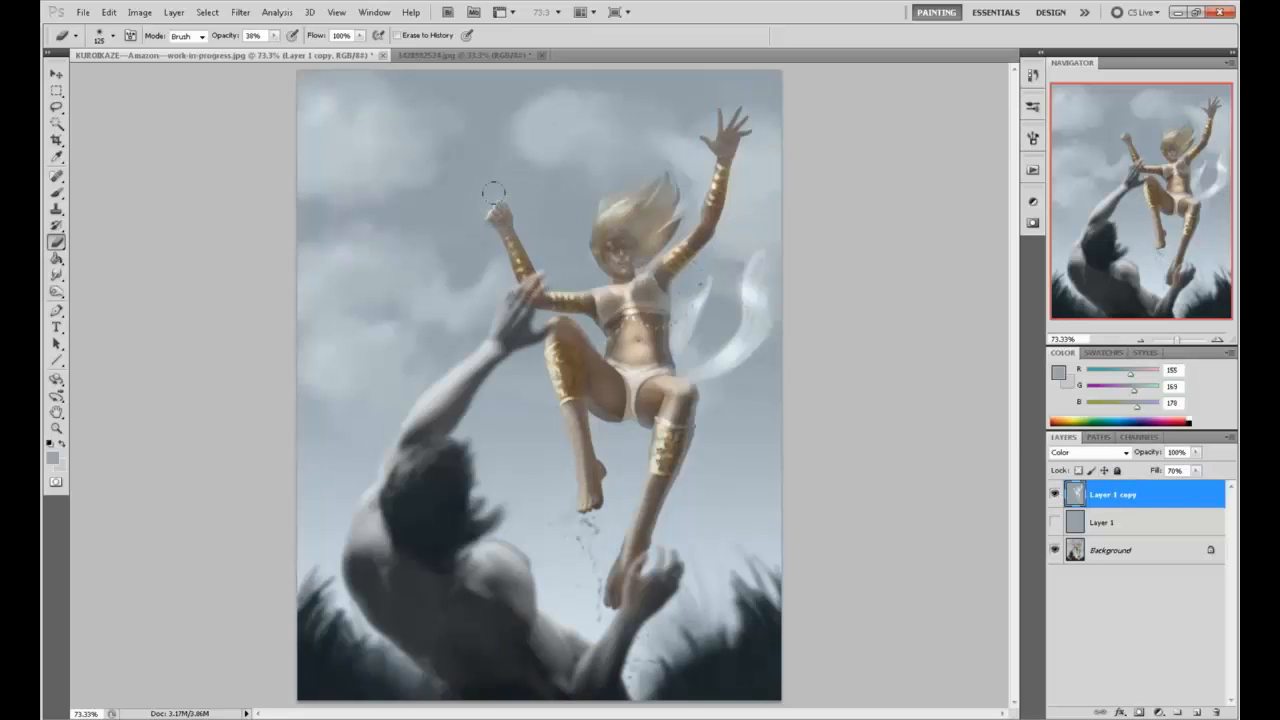
pyautogui.click(1196, 712)
pyautogui.rightClick(1112, 522)
pyautogui.click(1134, 534)
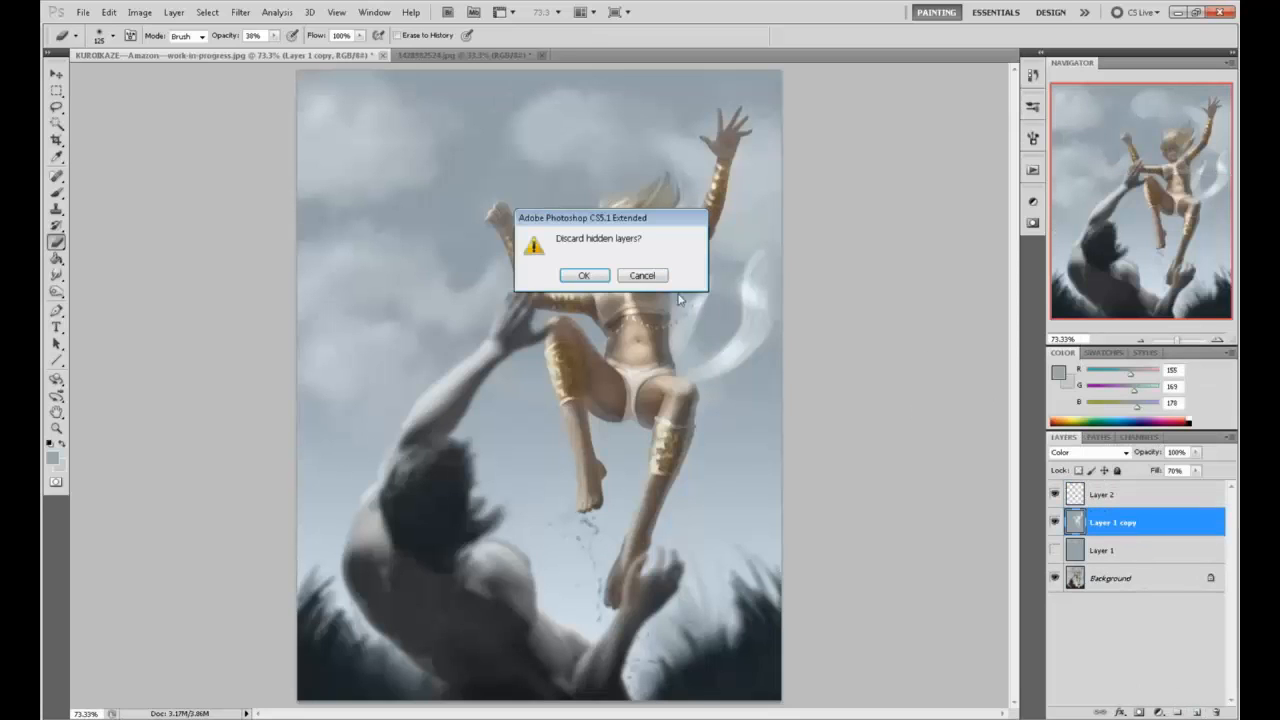
pyautogui.click(642, 275)
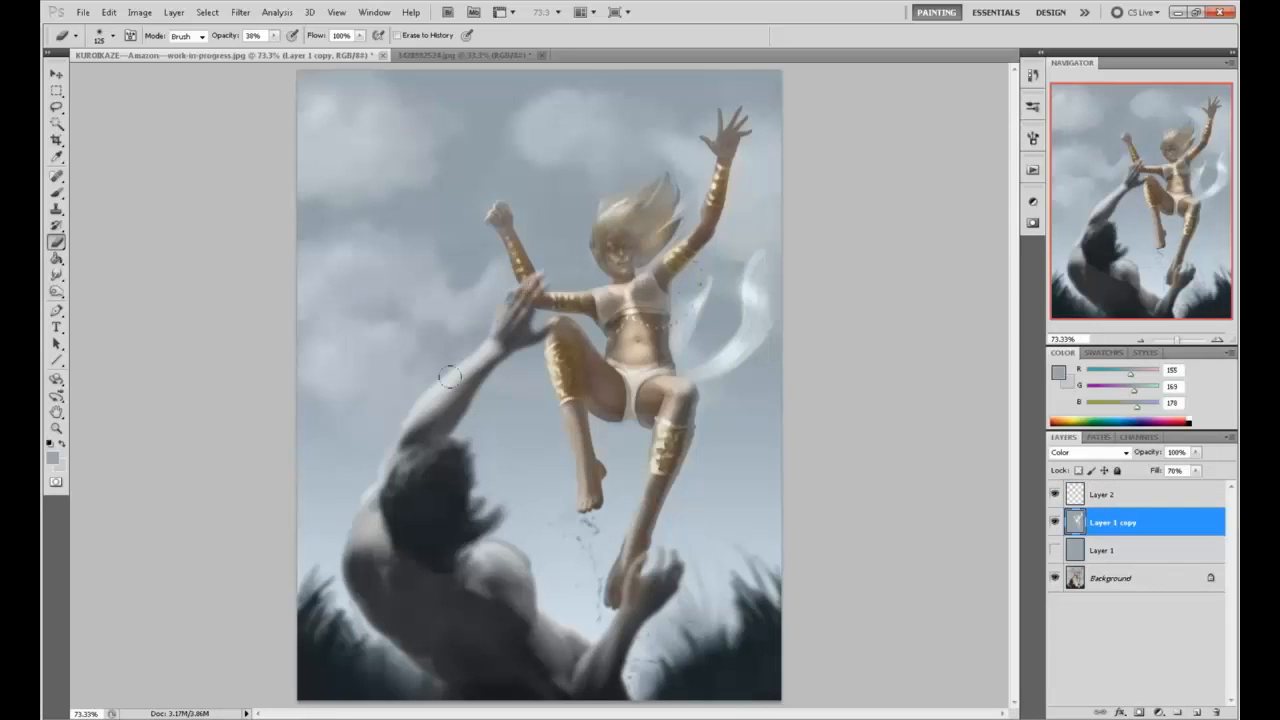
# Erase the grey-blue layer over the man's arm, hair and back, enlarging the eraser to 700 px
pyautogui.moveTo(490, 315); pyautogui.dragTo(433, 384)
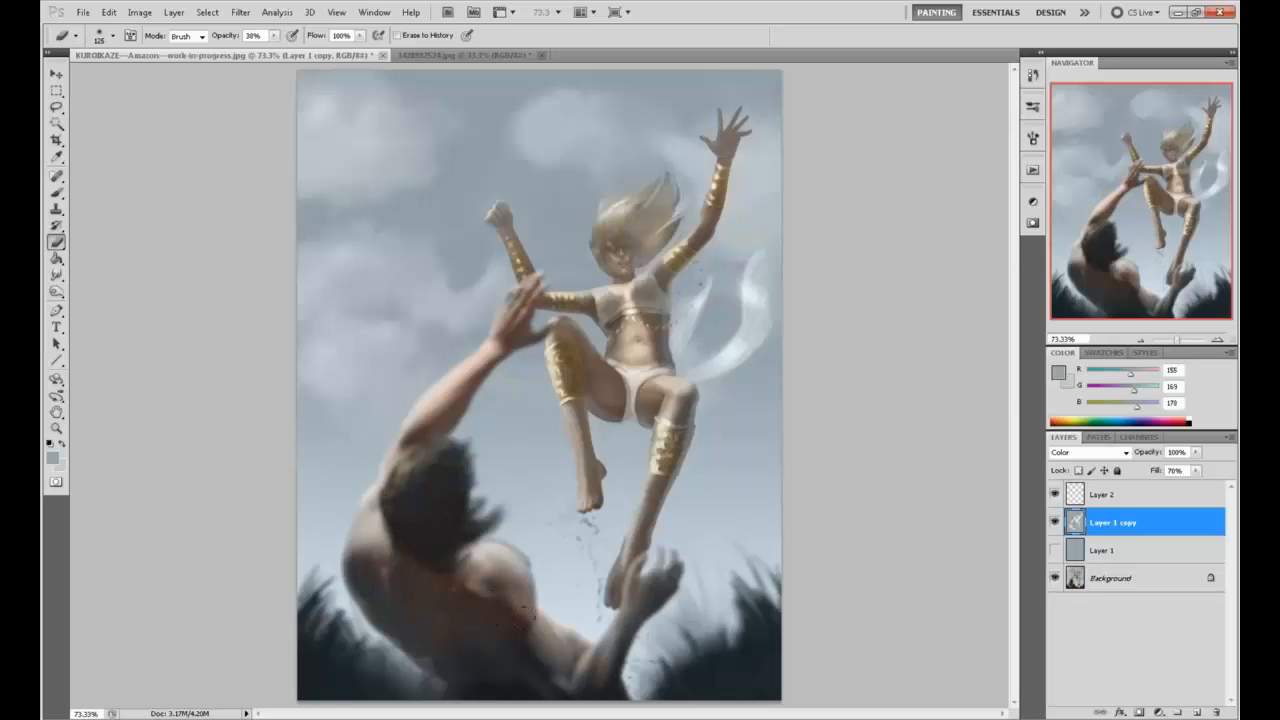
pyautogui.press(']')
# Flatten the image into a single background layer, discarding the hidden layer
pyautogui.rightClick(1120, 553)
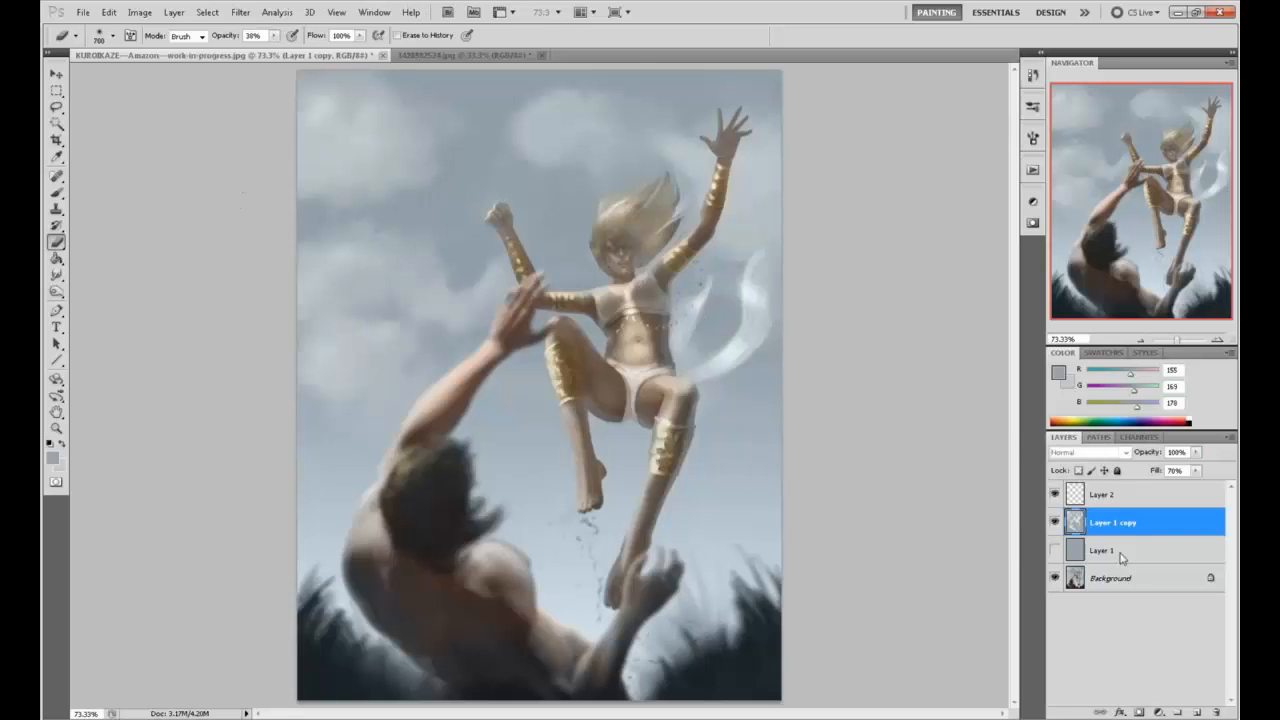
pyautogui.click(1143, 542)
pyautogui.click(584, 275)
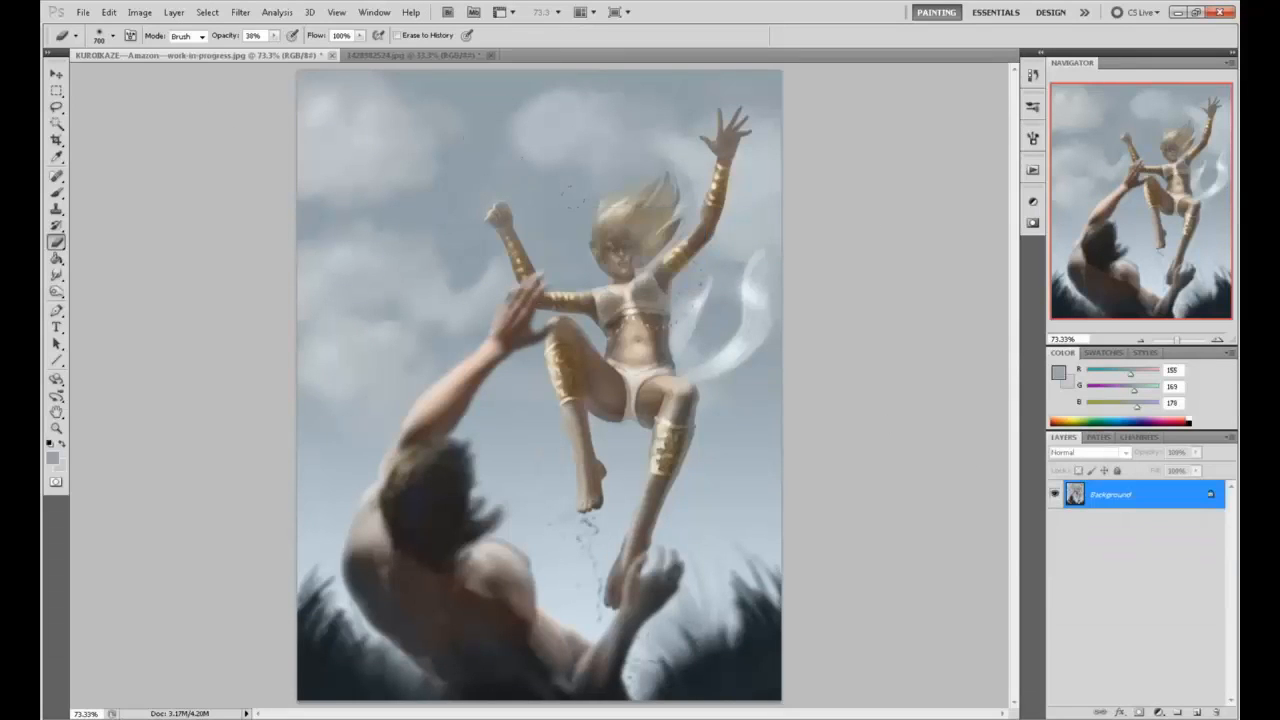
# Sample the near-white of the Amazon's top and paint a soft glow over the upper-left sky with a 1200 px brush
pyautogui.hotkey('ctrl', '-')
pyautogui.press('b')
pyautogui.keyDown('alt'); pyautogui.click(626, 308); pyautogui.keyUp('alt')
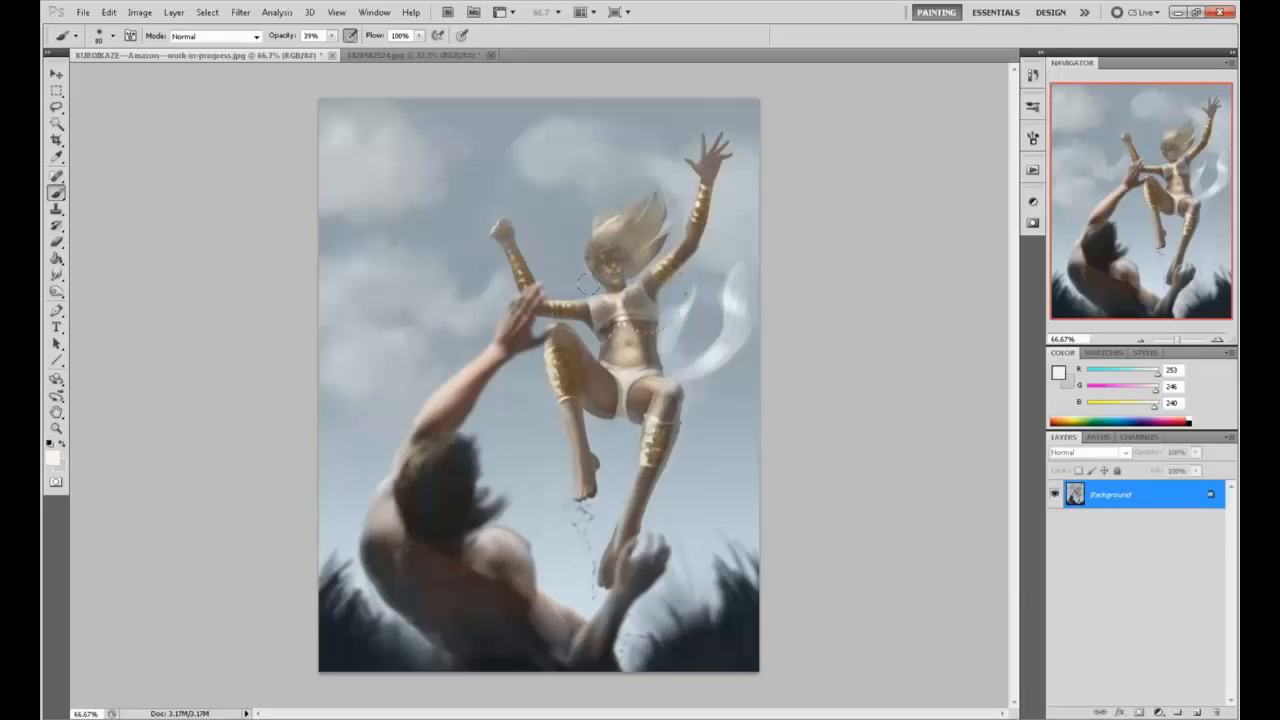
pyautogui.press(']')
pyautogui.press(']')
pyautogui.press(']')
pyautogui.moveTo(455, 180)
pyautogui.mouseDown()
pyautogui.moveTo(410, 300)
pyautogui.moveTo(420, 370)
pyautogui.mouseUp()
pyautogui.click(395, 185)
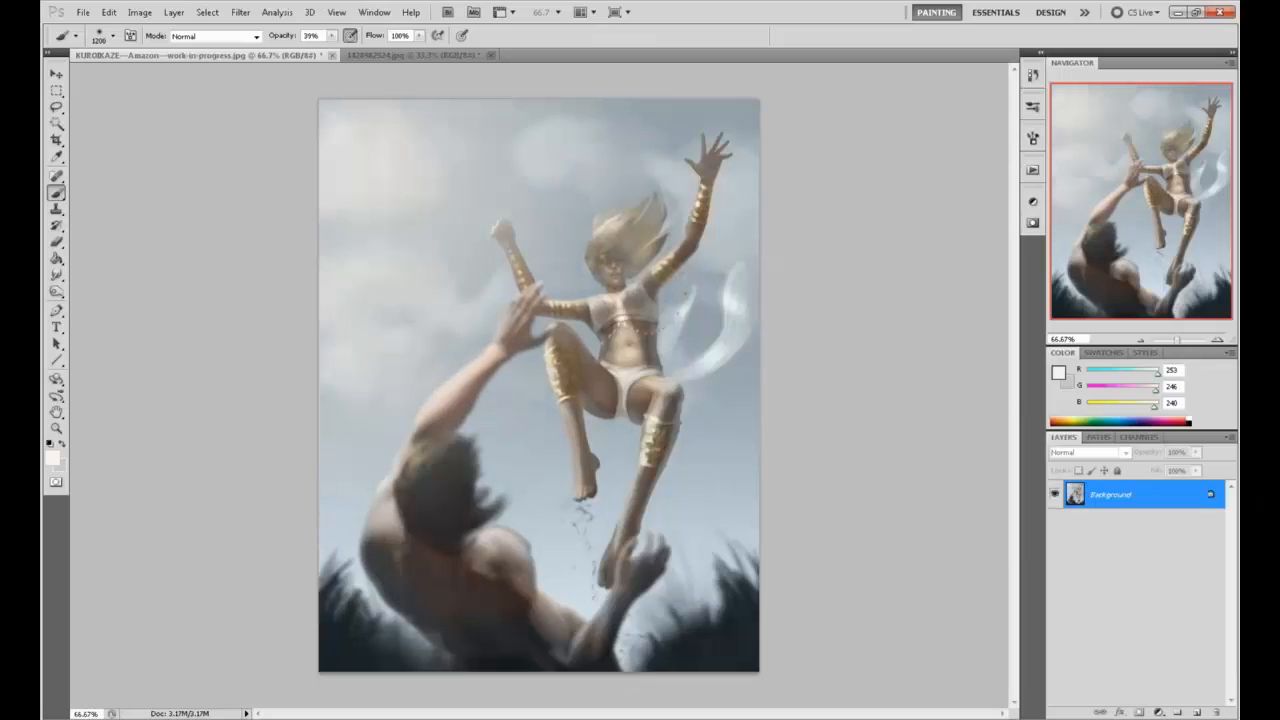
pyautogui.click(365, 150)
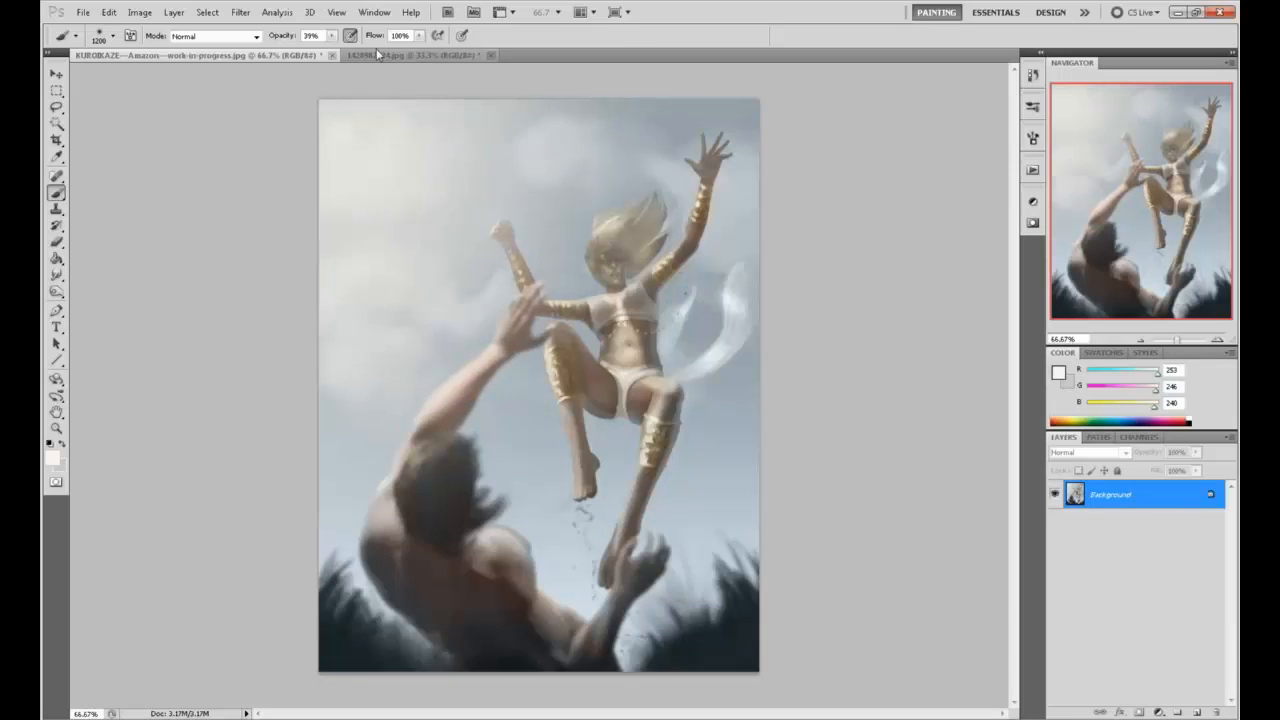
# Change the paint colour to pure white and brighten the sky along the canvas's upper edge
pyautogui.hotkey('ctrl', '-')
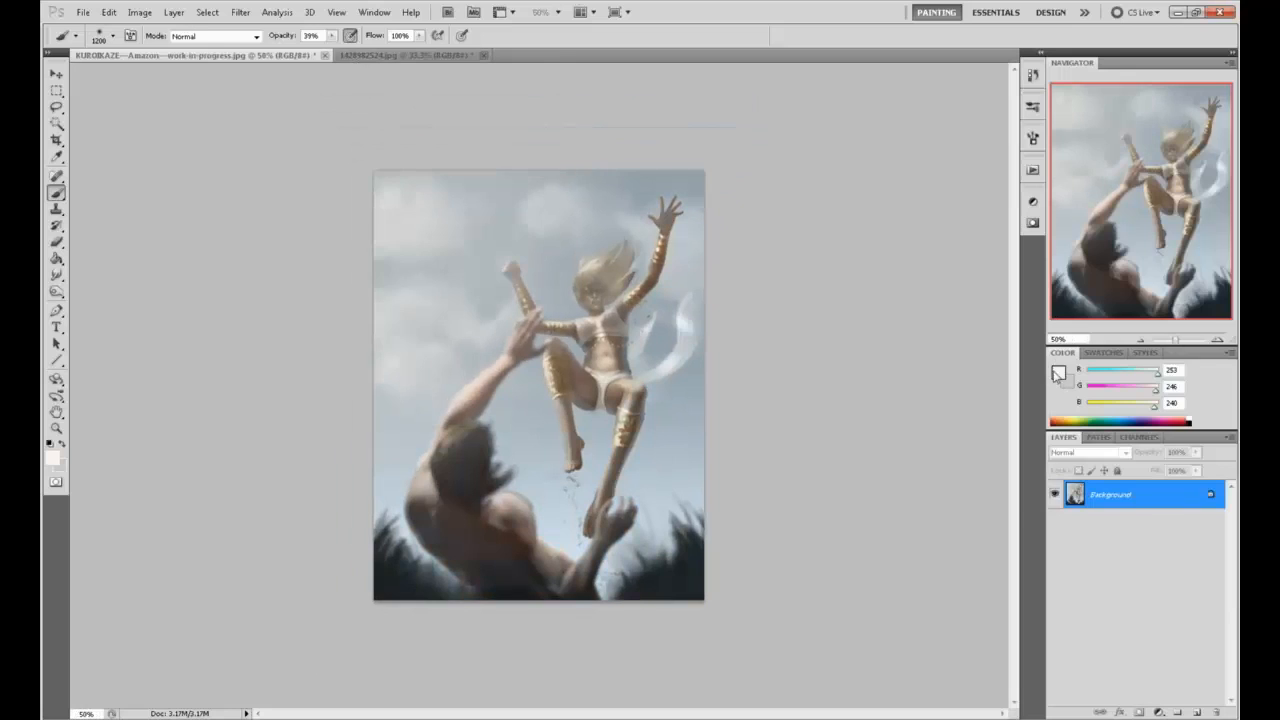
pyautogui.click(1058, 374)
pyautogui.click(831, 292)
pyautogui.click(1182, 261)
pyautogui.click(345, 152)
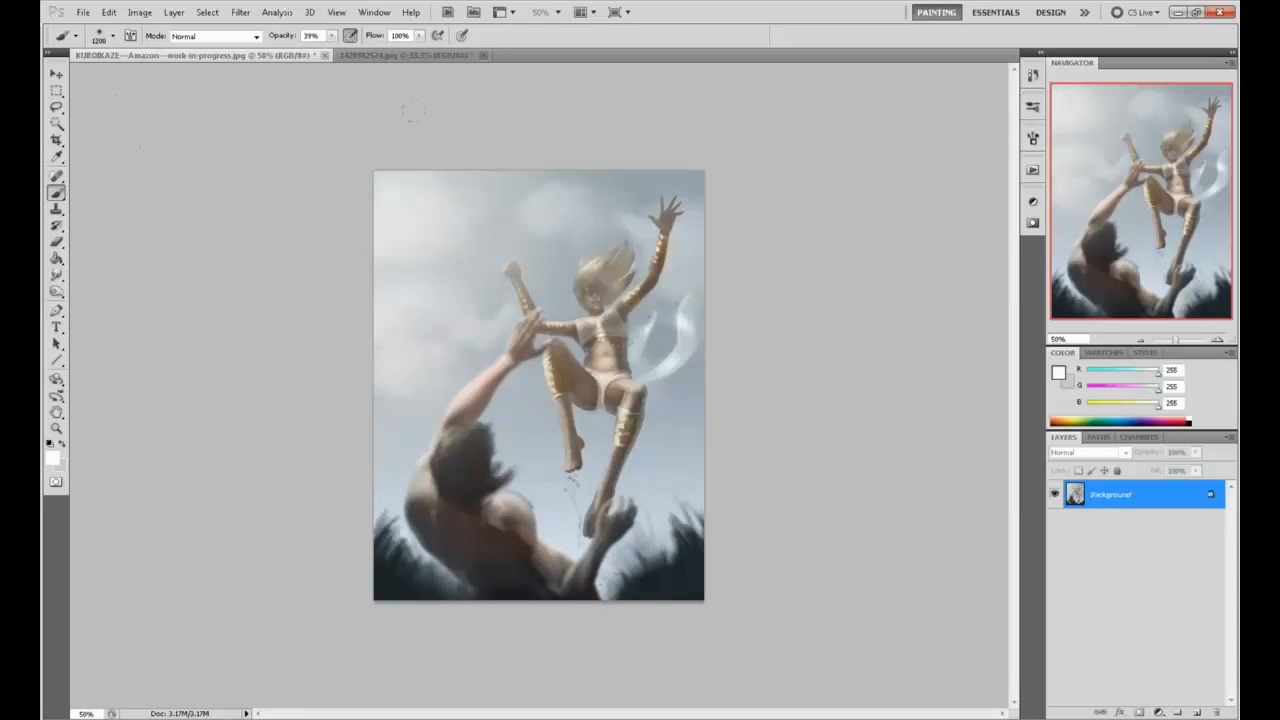
pyautogui.click(515, 138)
pyautogui.click(546, 142)
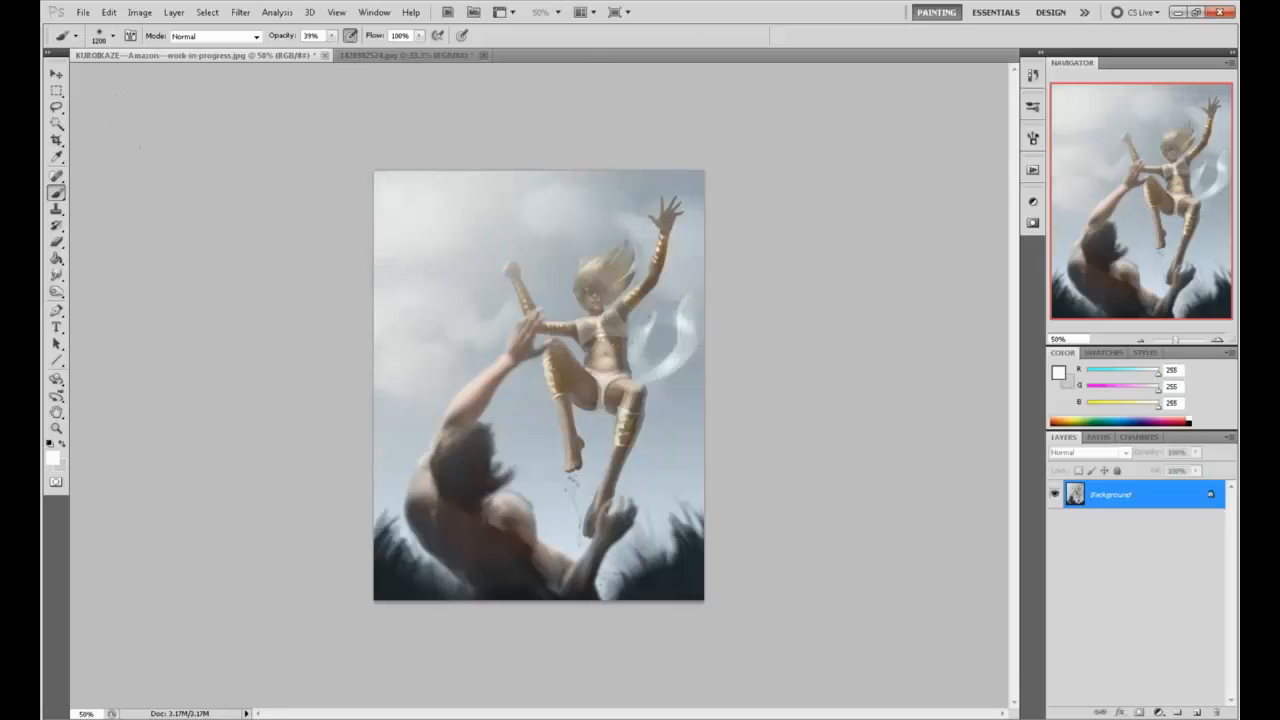
pyautogui.click(640, 146)
pyautogui.rightClick(1159, 493)
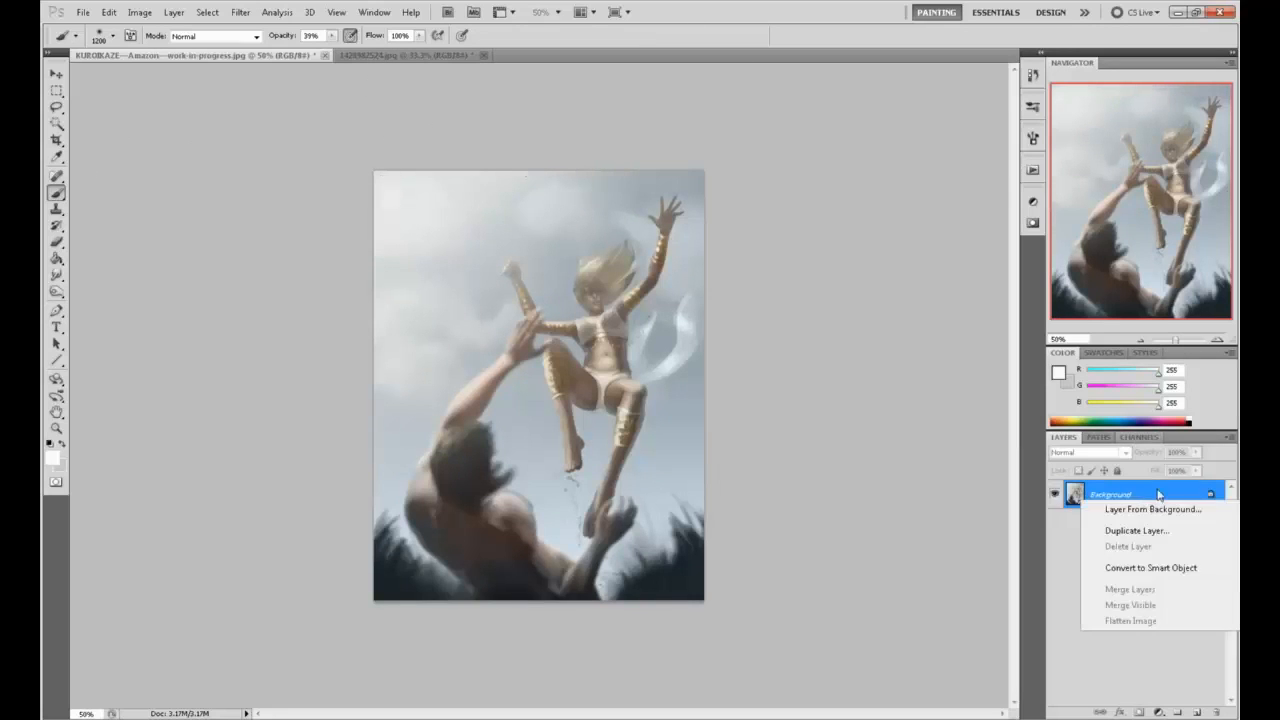
pyautogui.click(1088, 491)
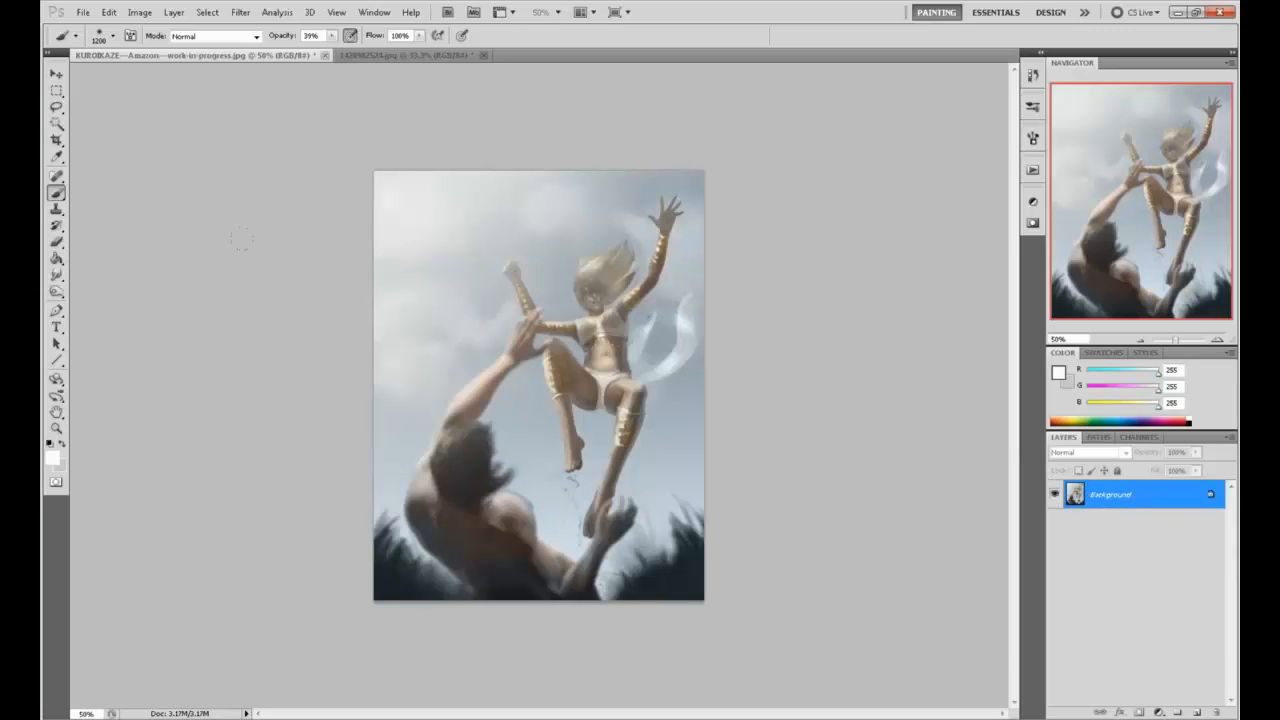
# Burn the shadows at 8% exposure along the Amazon's hanging lower leg
pyautogui.moveTo(56, 291); pyautogui.dragTo(95, 294)
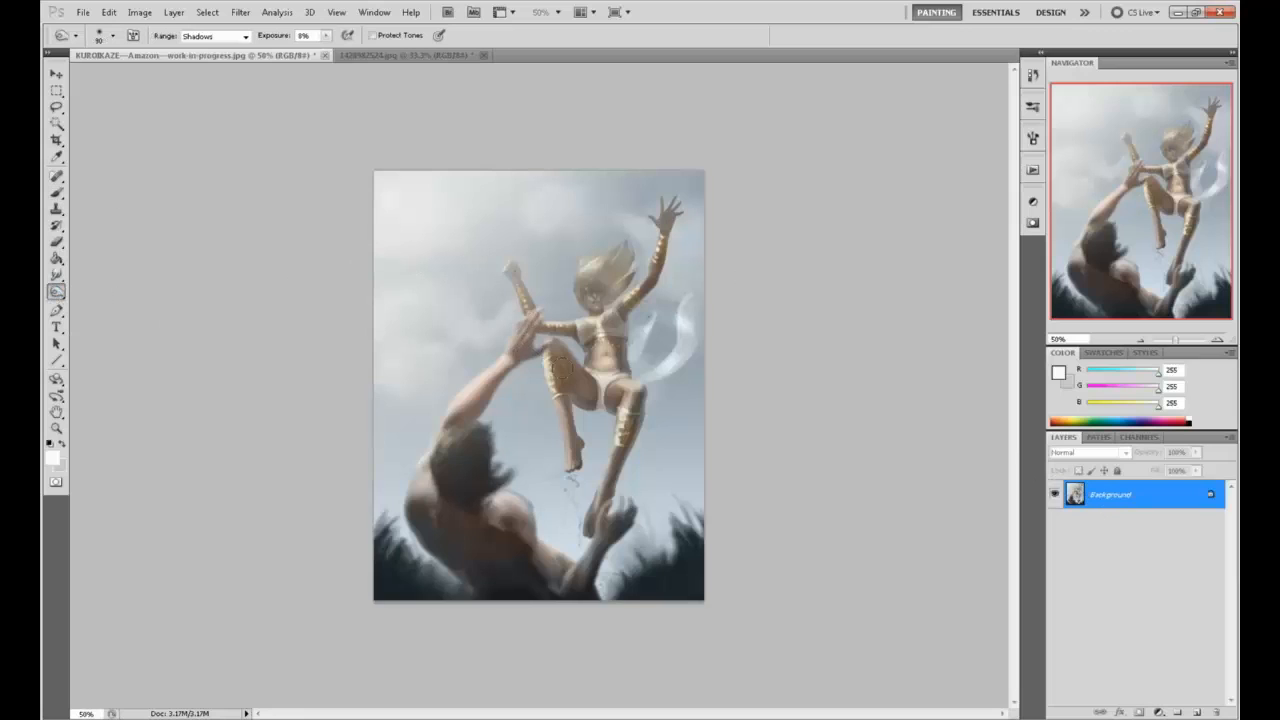
pyautogui.press('[')
pyautogui.moveTo(562, 404); pyautogui.dragTo(567, 457)
# Dodge the highlights at 13% exposure on the Amazon's lower leg and hair
pyautogui.moveTo(56, 291); pyautogui.dragTo(95, 290)
pyautogui.moveTo(553, 412); pyautogui.dragTo(563, 462)
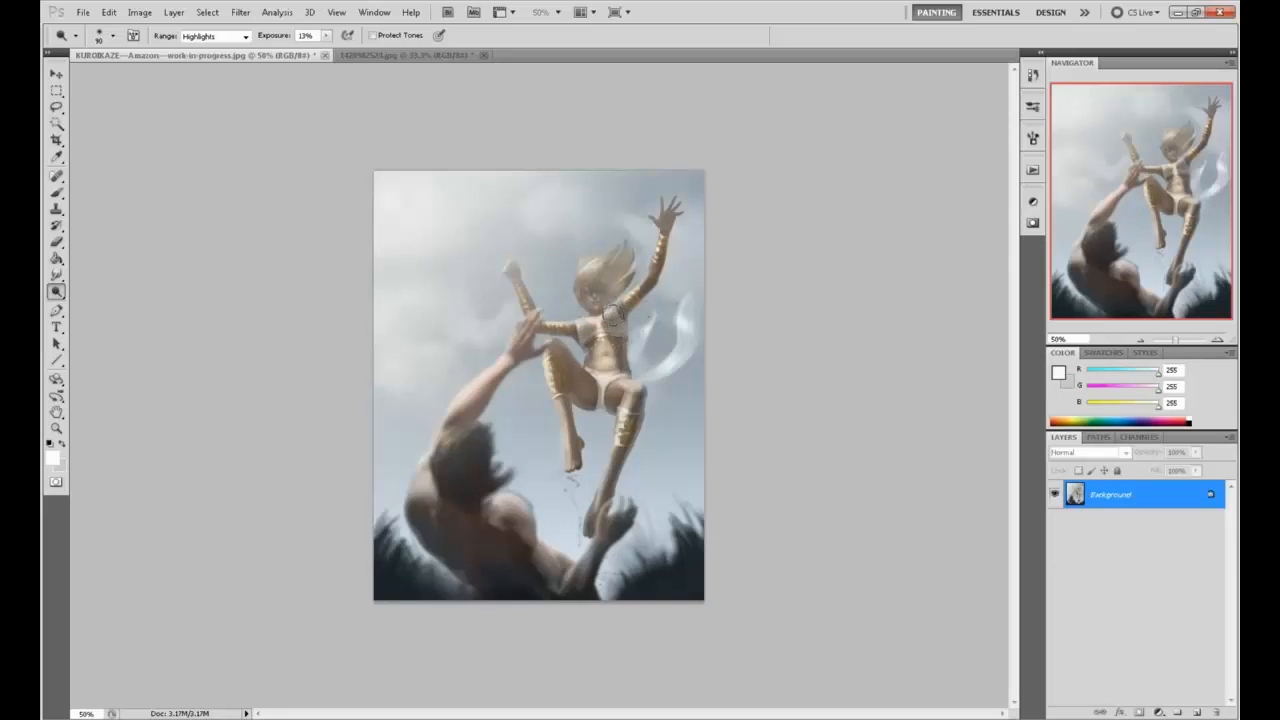
pyautogui.moveTo(588, 268); pyautogui.dragTo(604, 263)
# Sample a light skin tone from the Amazon's belly and paint highlights beside her chest, reducing the brush to 10 px
pyautogui.press('b')
pyautogui.keyDown('alt'); pyautogui.click(597, 282); pyautogui.keyUp('alt')
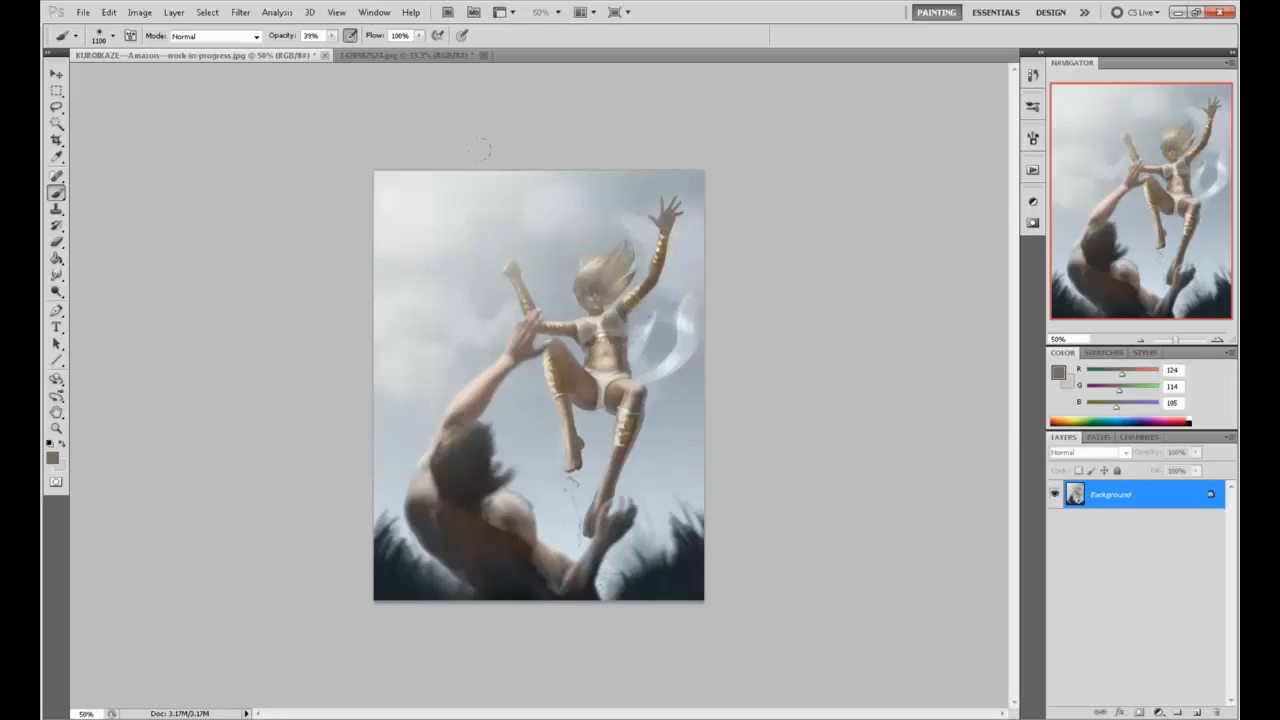
pyautogui.keyDown('alt'); pyautogui.click(610, 356); pyautogui.keyUp('alt')
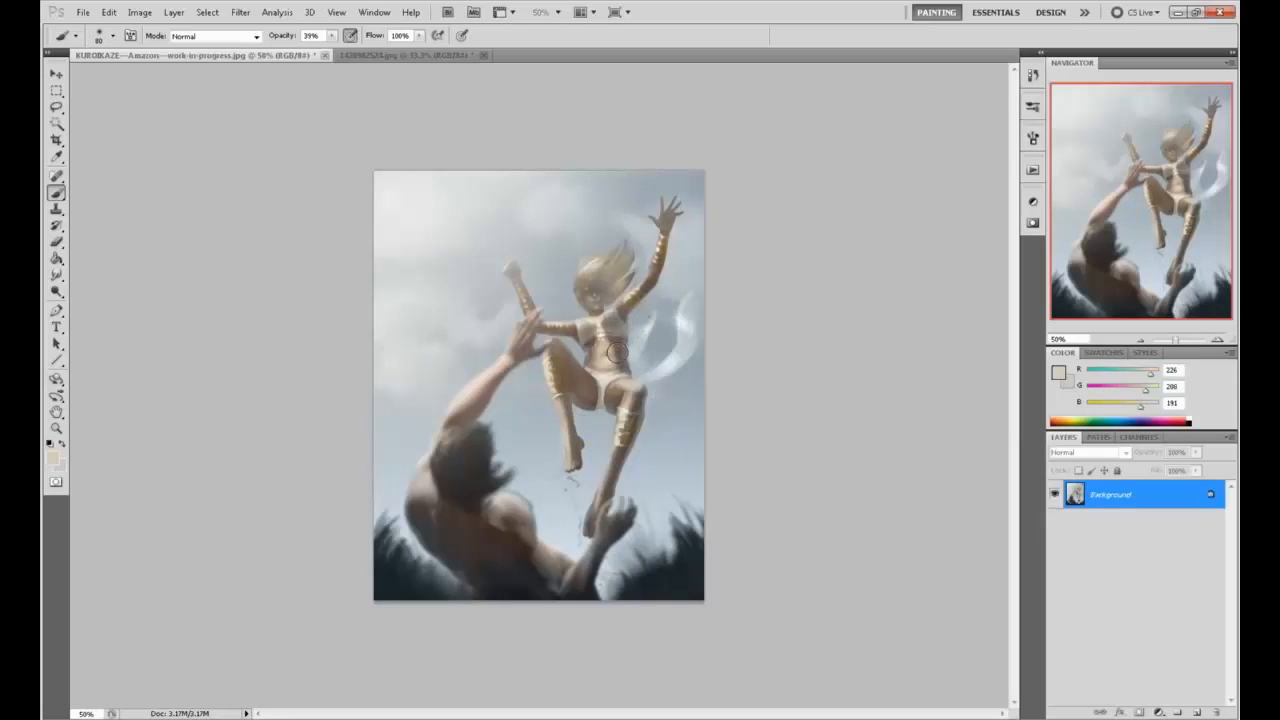
pyautogui.moveTo(620, 324)
pyautogui.mouseDown()
pyautogui.moveTo(605, 313)
pyautogui.moveTo(606, 328)
pyautogui.moveTo(606, 314)
pyautogui.moveTo(627, 325)
pyautogui.mouseUp()
pyautogui.press('[')
pyautogui.press('[')
pyautogui.press('[')
pyautogui.press('[')
pyautogui.press('[')
pyautogui.press('[')
pyautogui.press('[')
pyautogui.moveTo(618, 330); pyautogui.dragTo(617, 334)
# Touch up the Amazon's white top using light and brown tones sampled from her torso
pyautogui.keyDown('alt'); pyautogui.click(590, 333); pyautogui.keyUp('alt')
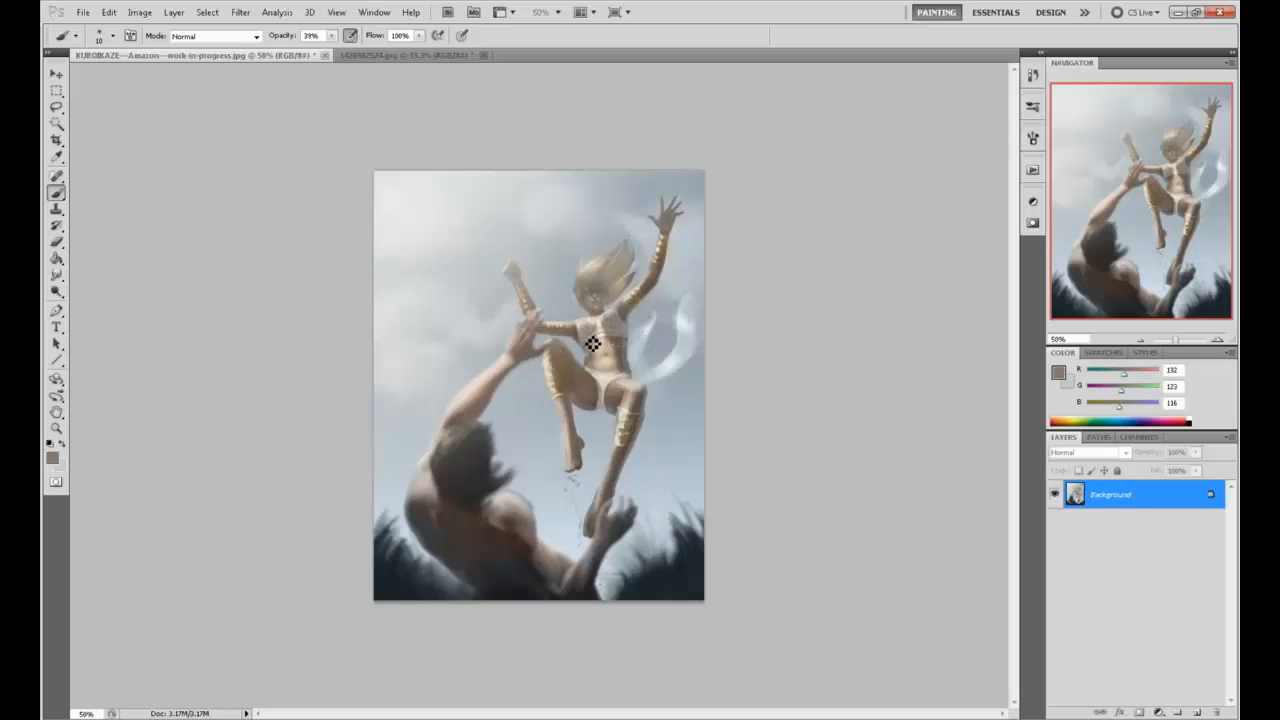
pyautogui.keyDown('alt'); pyautogui.click(594, 343); pyautogui.keyUp('alt')
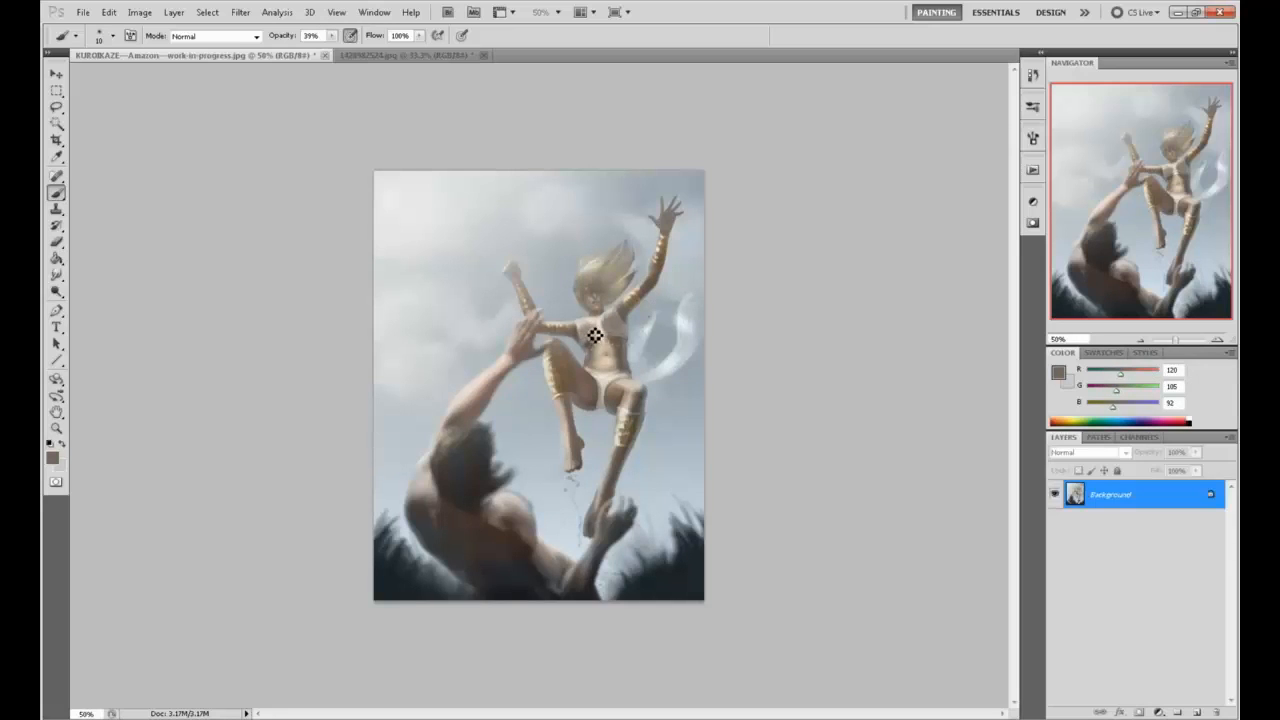
pyautogui.keyDown('alt'); pyautogui.click(596, 338); pyautogui.keyUp('alt')
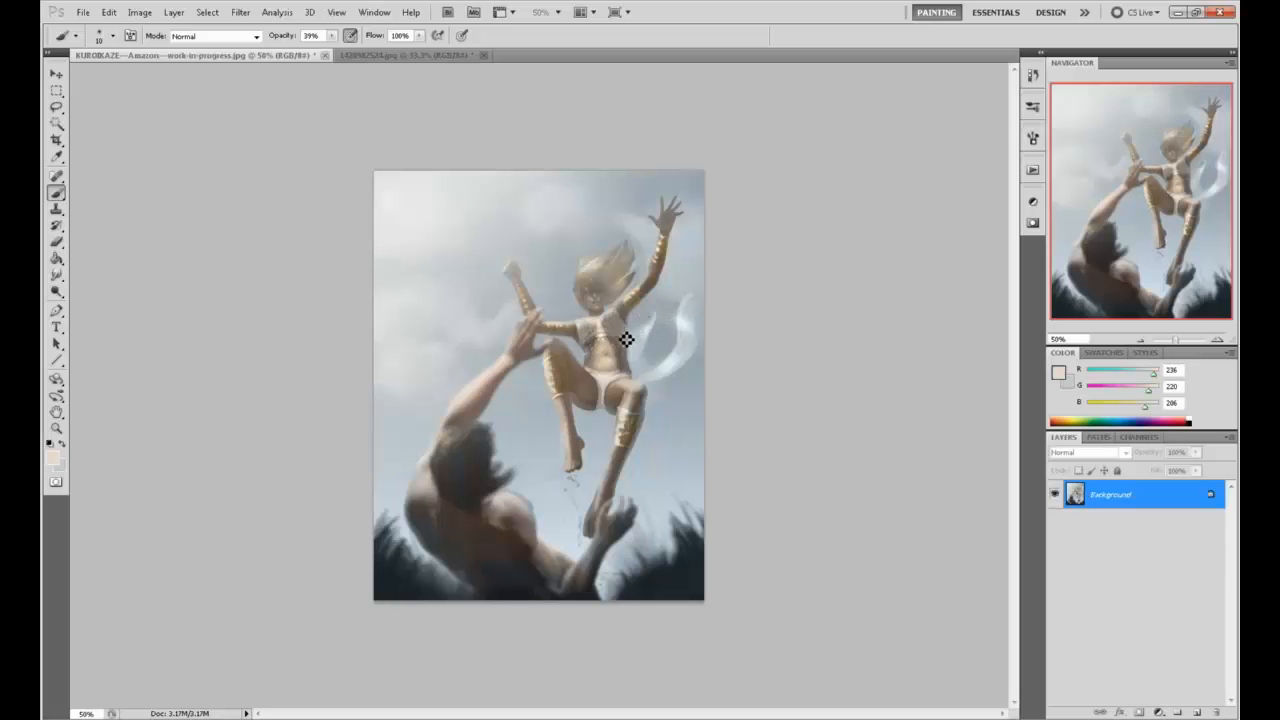
pyautogui.hotkey('ctrl', '+')
pyautogui.hotkey('ctrl', '+')
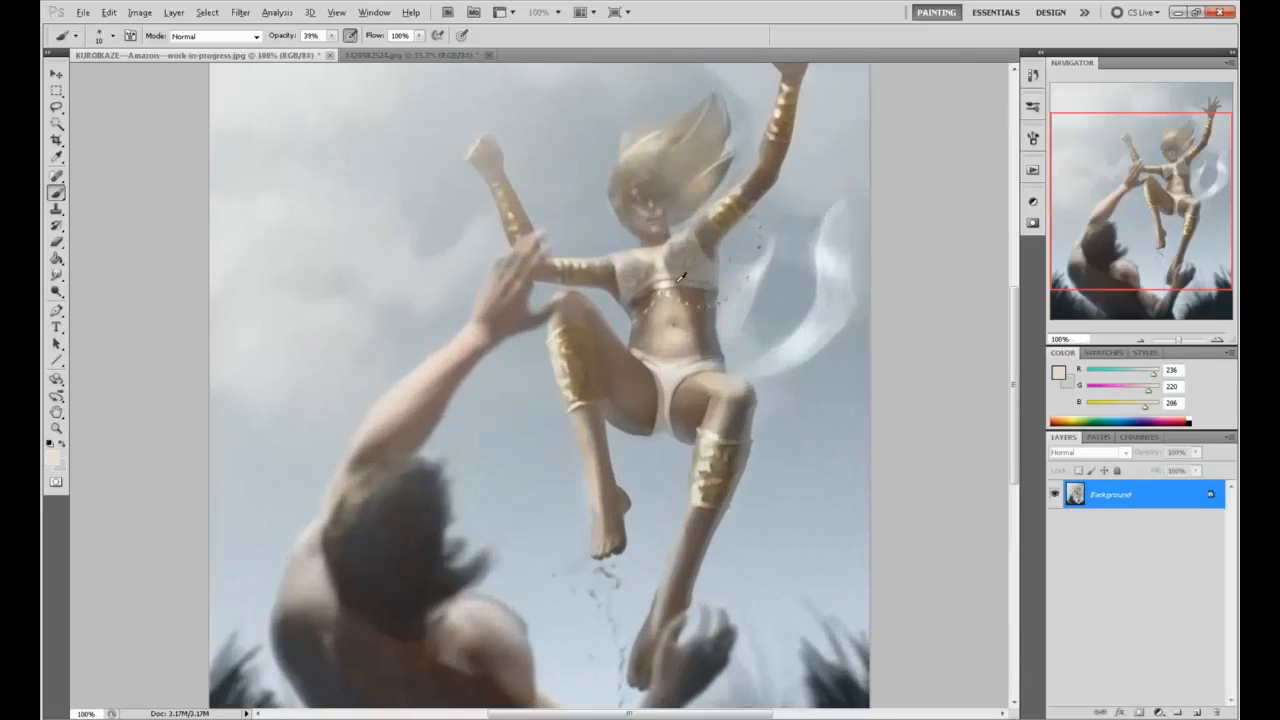
pyautogui.keyDown('alt'); pyautogui.click(676, 288); pyautogui.keyUp('alt')
pyautogui.press('z')
pyautogui.moveTo(700, 298); pyautogui.dragTo(713, 296)
pyautogui.press('b')
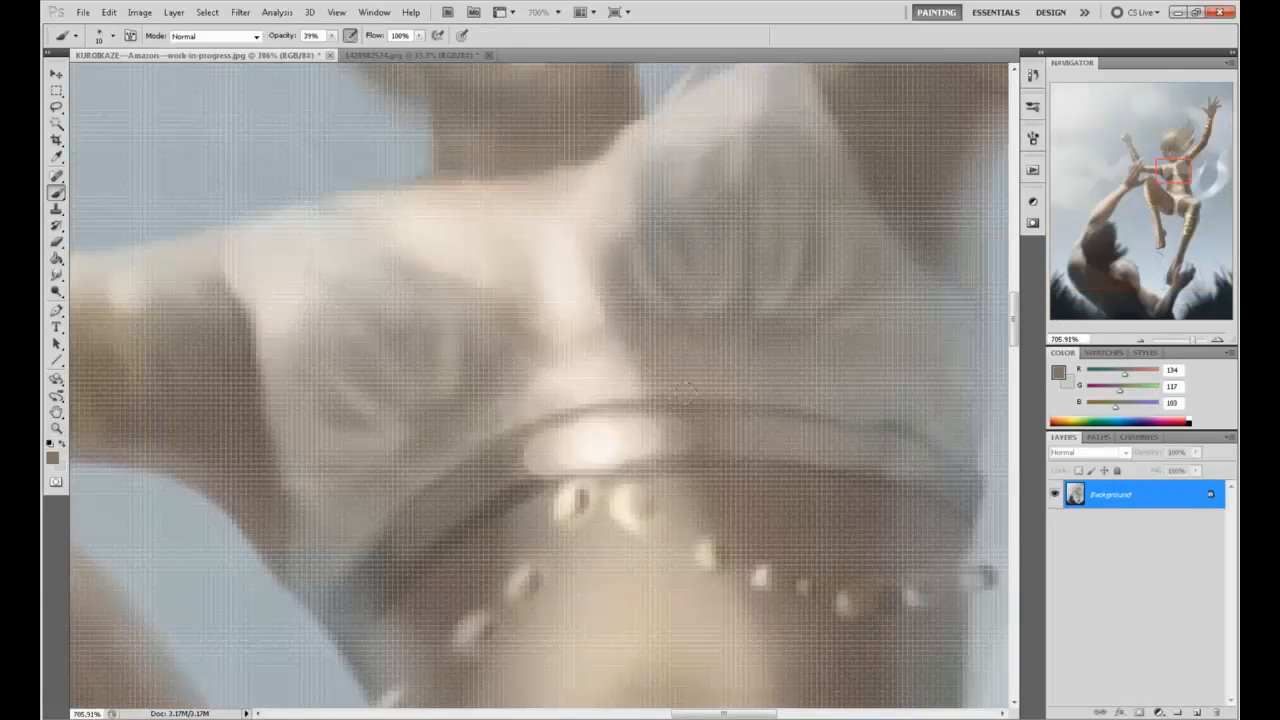
pyautogui.hotkey('ctrl', '-')
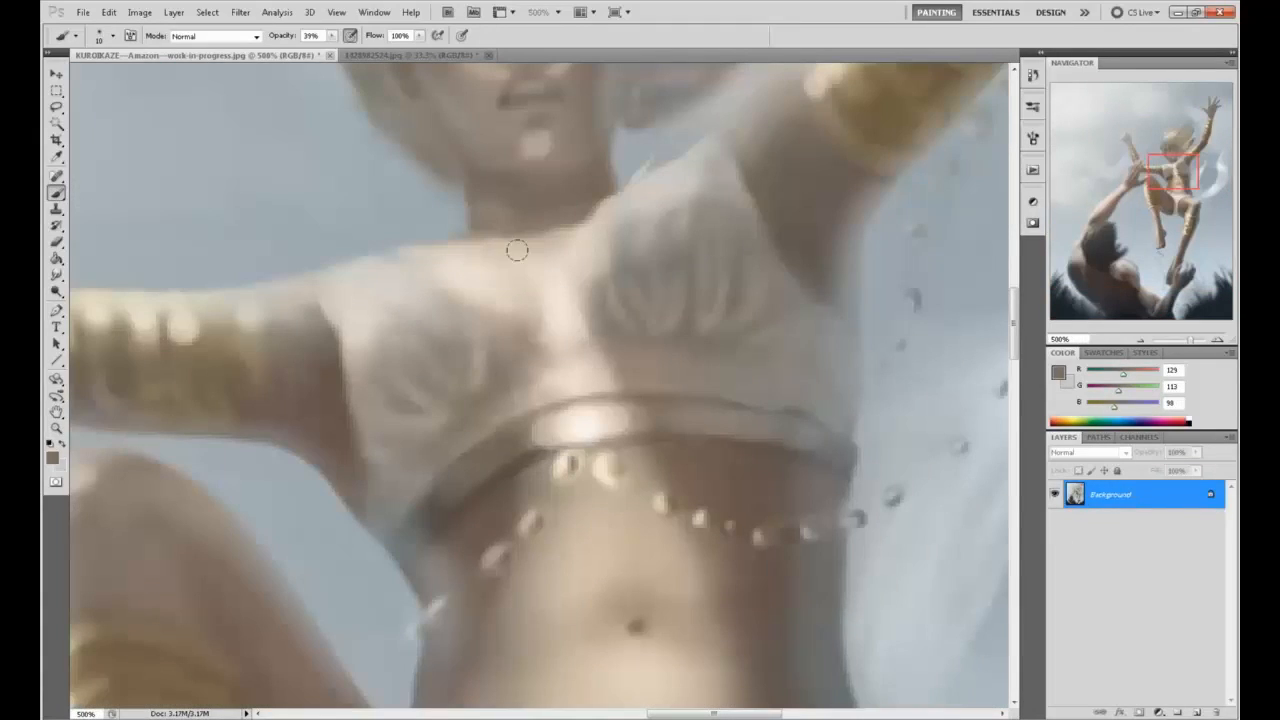
# Paint a fine ornamental pattern along the band under the Amazon's top with a 1 px brush, using light and brown tones sampled from the torso
pyautogui.keyDown('alt'); pyautogui.click(593, 427); pyautogui.keyUp('alt')
pyautogui.moveTo(588, 425)
pyautogui.mouseDown()
pyautogui.moveTo(543, 448)
pyautogui.moveTo(529, 441)
pyautogui.moveTo(485, 484)
pyautogui.moveTo(467, 478)
pyautogui.moveTo(426, 525)
pyautogui.mouseUp()
pyautogui.moveTo(651, 422)
pyautogui.mouseDown()
pyautogui.moveTo(681, 418)
pyautogui.moveTo(677, 429)
pyautogui.mouseUp()
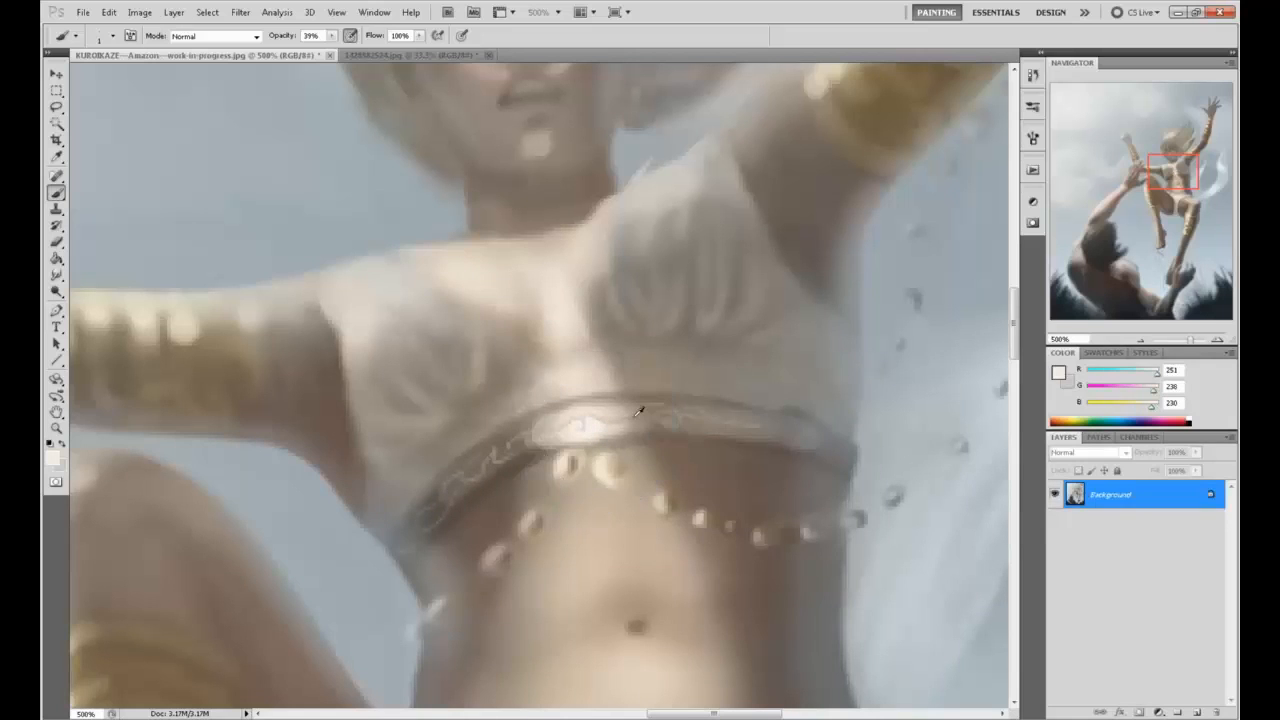
pyautogui.keyDown('alt'); pyautogui.click(608, 424); pyautogui.keyUp('alt')
pyautogui.moveTo(718, 439)
pyautogui.mouseDown()
pyautogui.moveTo(787, 433)
pyautogui.moveTo(726, 411)
pyautogui.moveTo(760, 414)
pyautogui.moveTo(813, 450)
pyautogui.mouseUp()
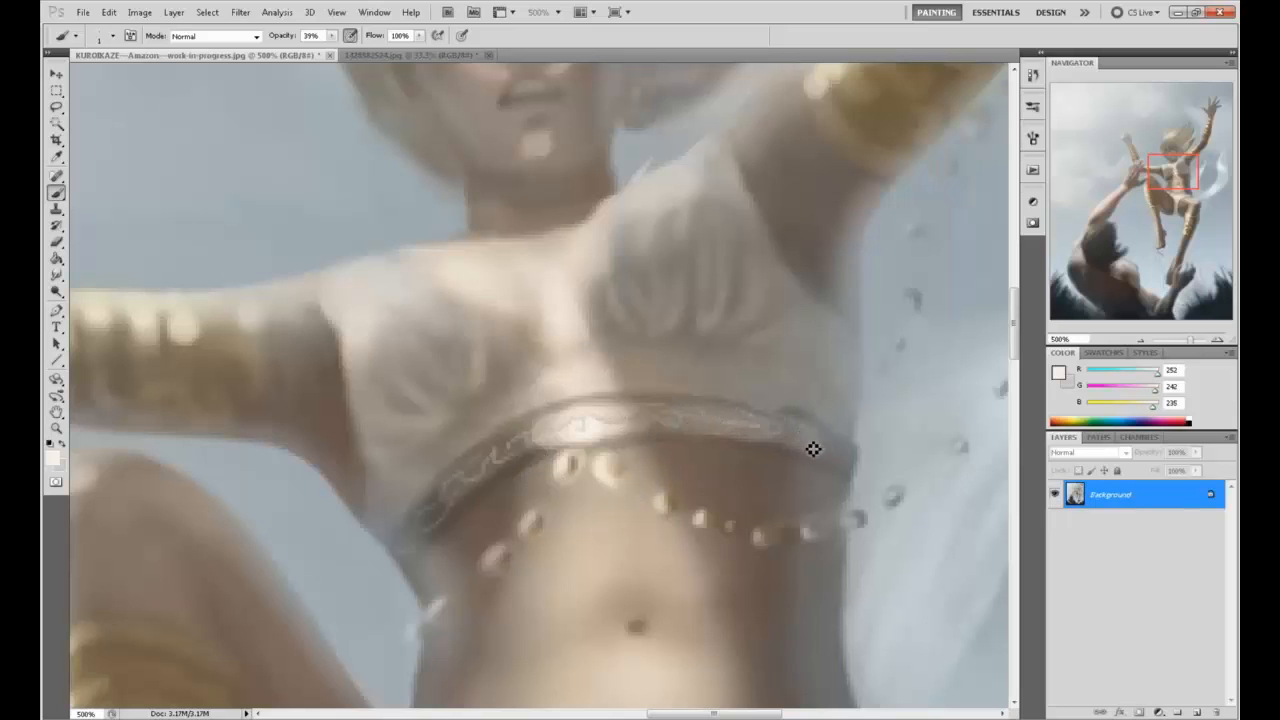
pyautogui.keyDown('alt'); pyautogui.click(630, 430); pyautogui.keyUp('alt')
pyautogui.keyDown('alt'); pyautogui.click(600, 423); pyautogui.keyUp('alt')
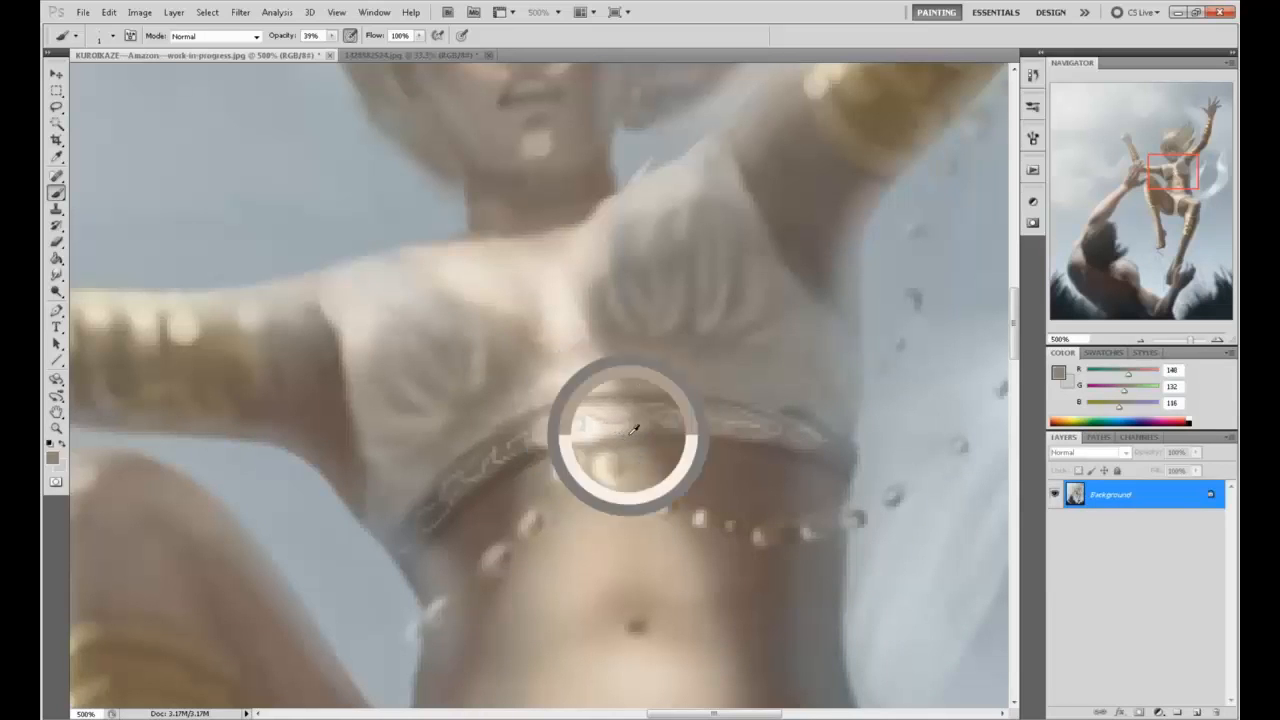
pyautogui.keyDown('alt'); pyautogui.click(530, 448); pyautogui.keyUp('alt')
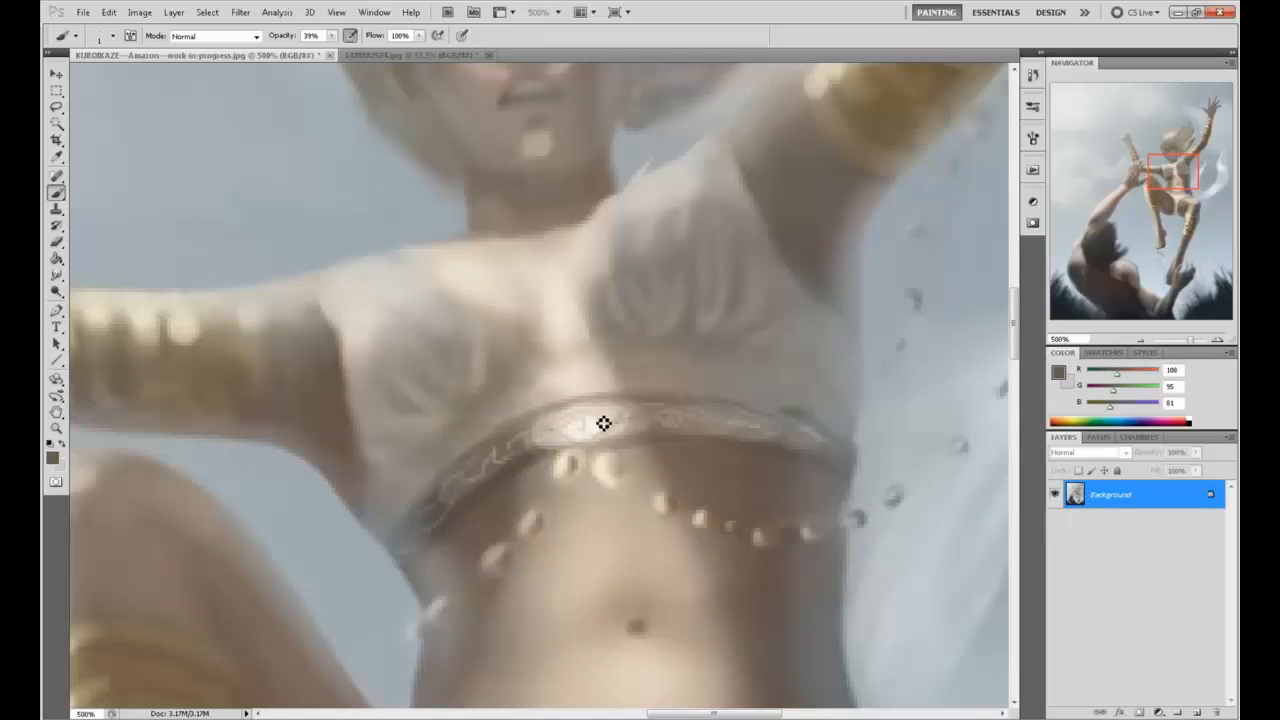
# Sample a light skin tone from the Amazon's chest and paint thin fold highlights across both cups of her top
pyautogui.keyDown('alt'); pyautogui.click(589, 347); pyautogui.keyUp('alt')
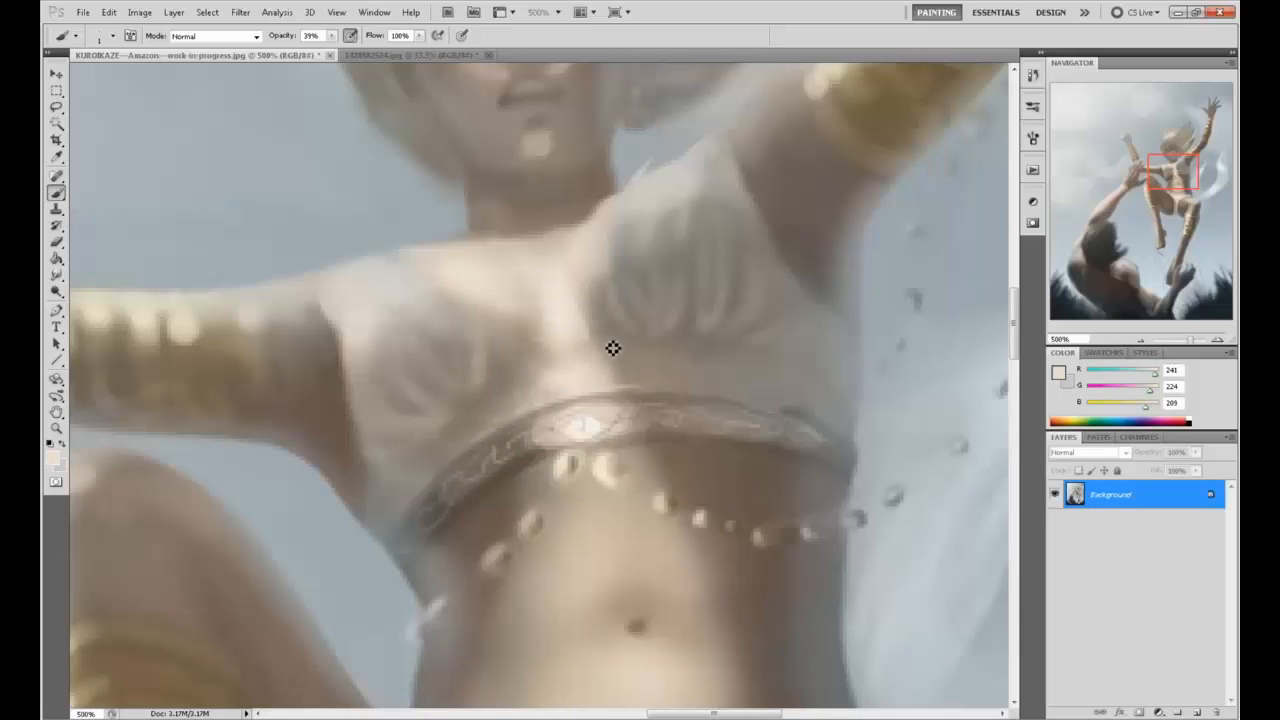
pyautogui.moveTo(646, 202)
pyautogui.mouseDown()
pyautogui.moveTo(613, 252)
pyautogui.moveTo(620, 218)
pyautogui.moveTo(633, 329)
pyautogui.moveTo(636, 218)
pyautogui.moveTo(633, 263)
pyautogui.moveTo(652, 195)
pyautogui.mouseUp()
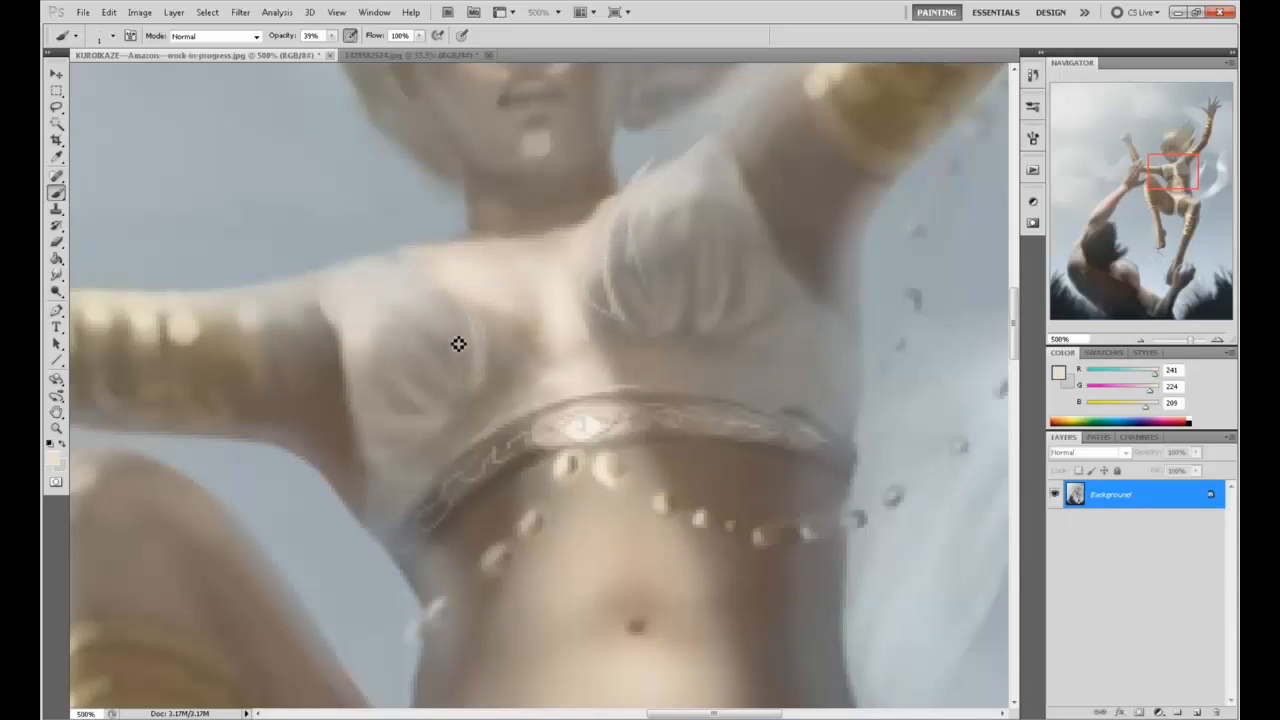
pyautogui.moveTo(482, 366)
pyautogui.mouseDown()
pyautogui.moveTo(454, 293)
pyautogui.moveTo(443, 355)
pyautogui.mouseUp()
pyautogui.moveTo(398, 316)
pyautogui.mouseDown()
pyautogui.moveTo(452, 362)
pyautogui.moveTo(436, 411)
pyautogui.mouseUp()
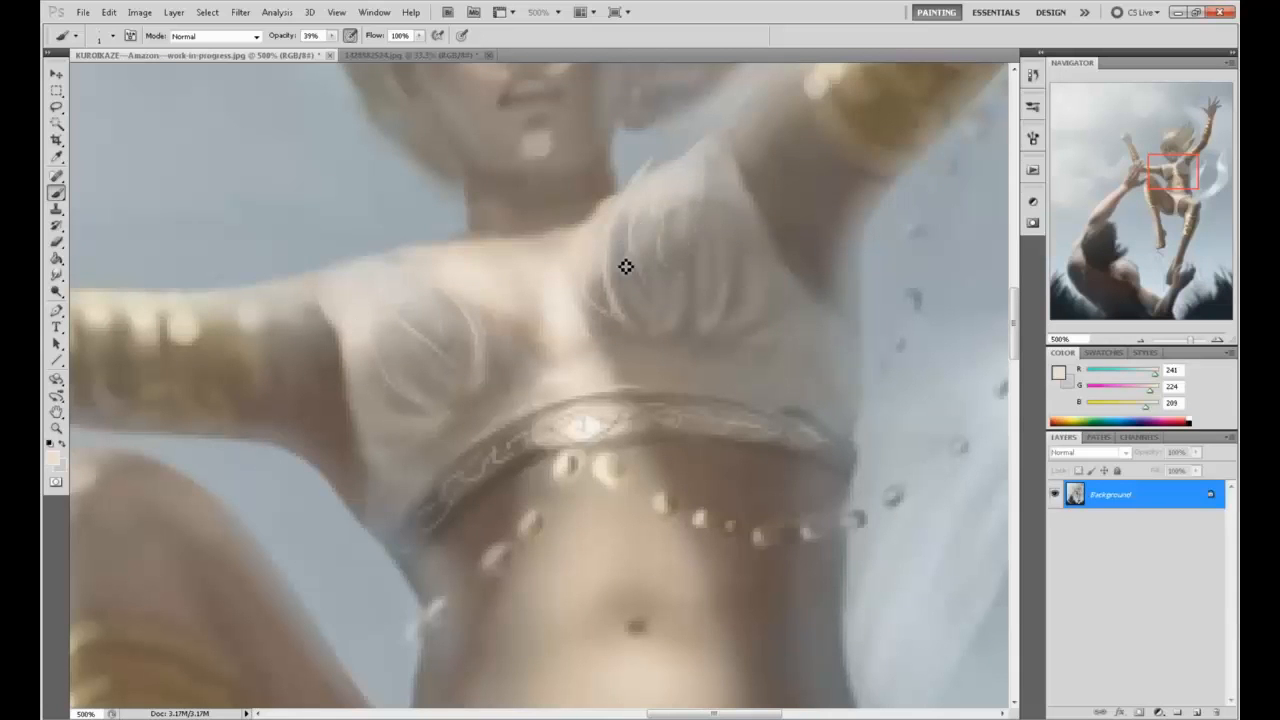
# Touch up the Amazon's shoulders and upper arms beside the top with an enlarged brush, using light and brown tones sampled there
pyautogui.hotkey('ctrl', '-')
pyautogui.hotkey('ctrl', '-')
pyautogui.hotkey('ctrl', '-')
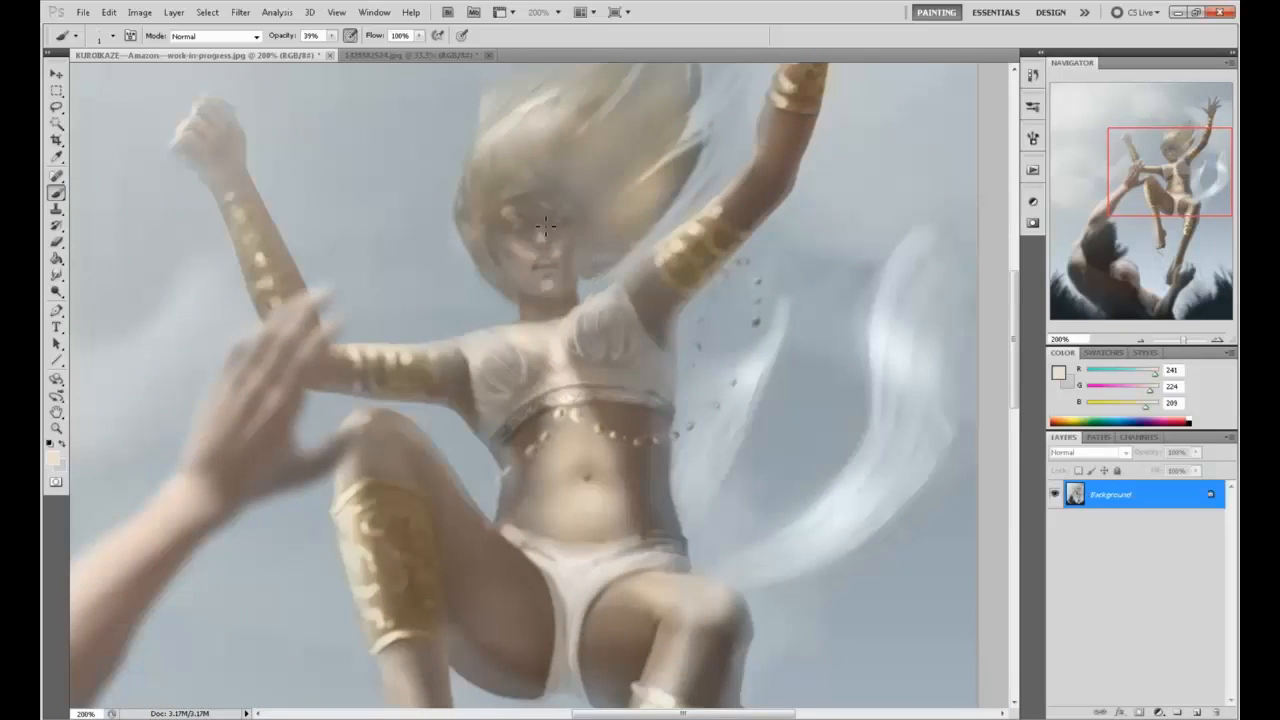
pyautogui.keyDown('alt'); pyautogui.click(555, 347); pyautogui.keyUp('alt')
pyautogui.press(']')
pyautogui.press(']')
pyautogui.press(']')
pyautogui.press(']')
pyautogui.press(']')
pyautogui.press(']')
pyautogui.press(']')
pyautogui.press(']')
pyautogui.press(']')
pyautogui.press(']')
pyautogui.press(']')
pyautogui.press(']')
pyautogui.press(']')
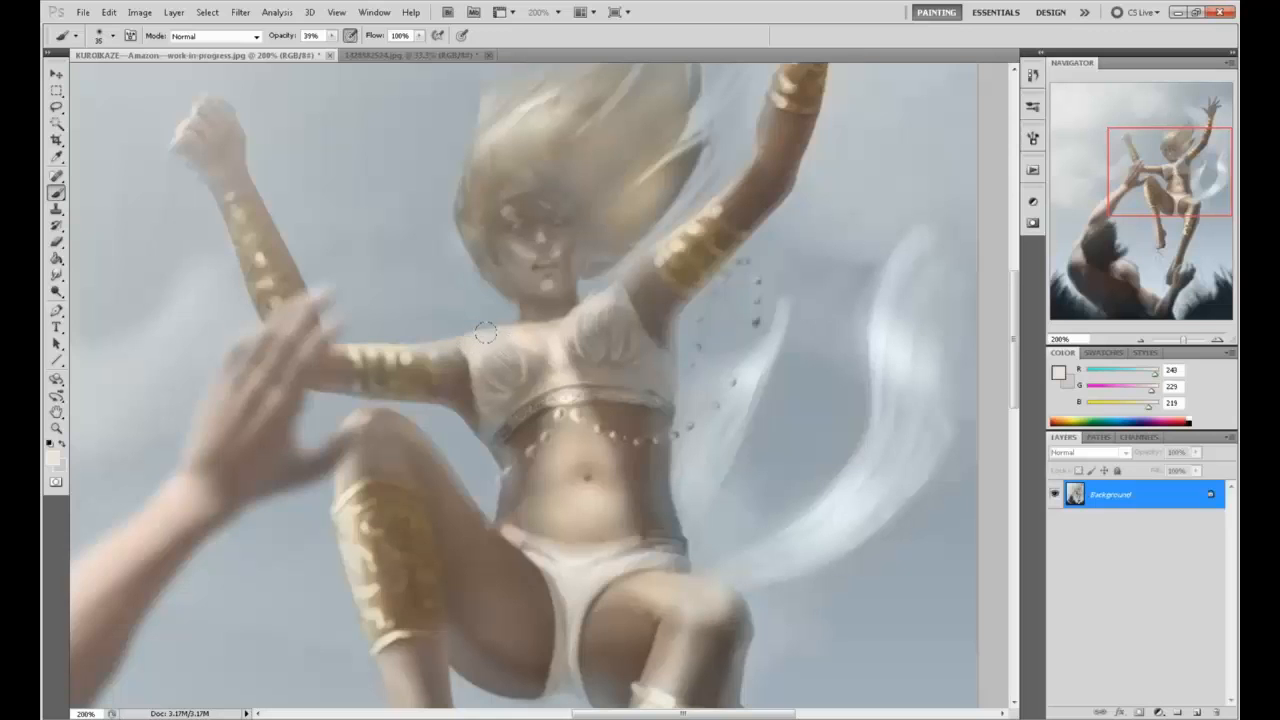
pyautogui.keyDown('alt'); pyautogui.click(462, 360); pyautogui.keyUp('alt')
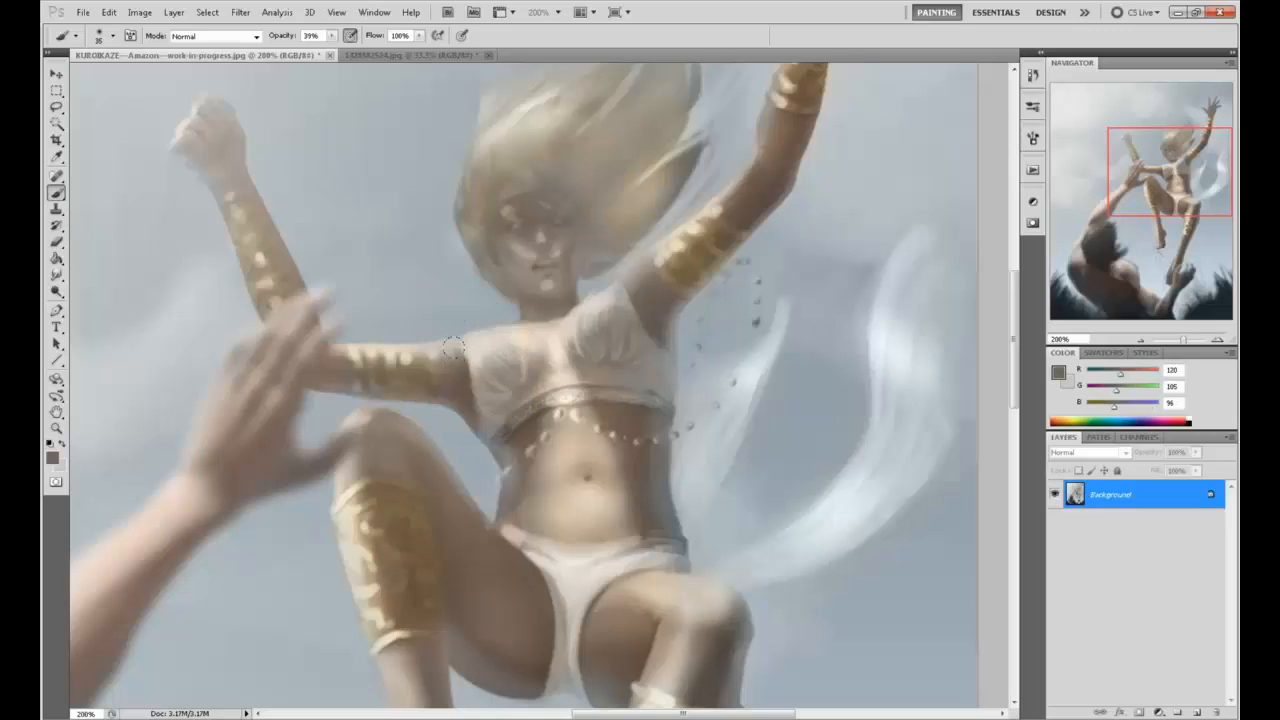
pyautogui.keyDown('alt'); pyautogui.click(638, 308); pyautogui.keyUp('alt')
pyautogui.keyDown('alt'); pyautogui.click(630, 316); pyautogui.keyUp('alt')
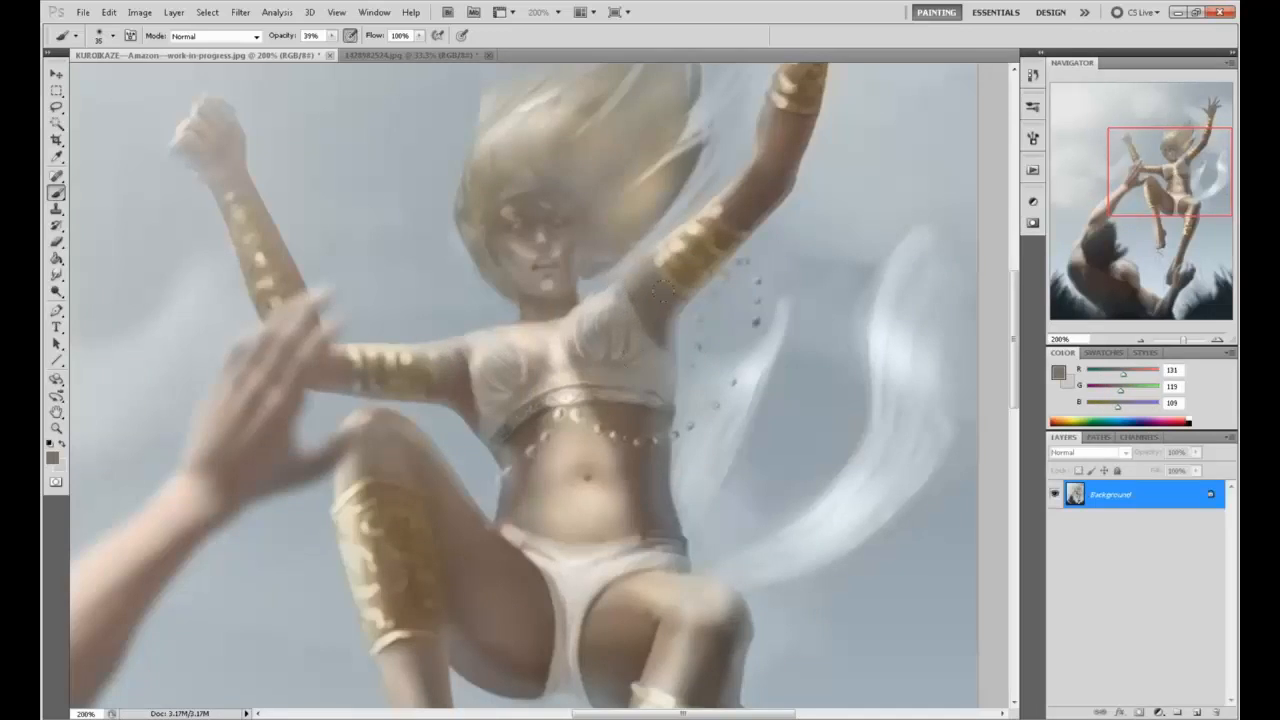
pyautogui.keyDown('alt'); pyautogui.click(640, 325); pyautogui.keyUp('alt')
# Reshape the bust of the Amazon's top in Liquify with a 61 px brush and apply the distortion
pyautogui.click(240, 12)
pyautogui.press('Escape')
pyautogui.hotkey('shift', 'ctrl', 'x')
pyautogui.click(1172, 118)
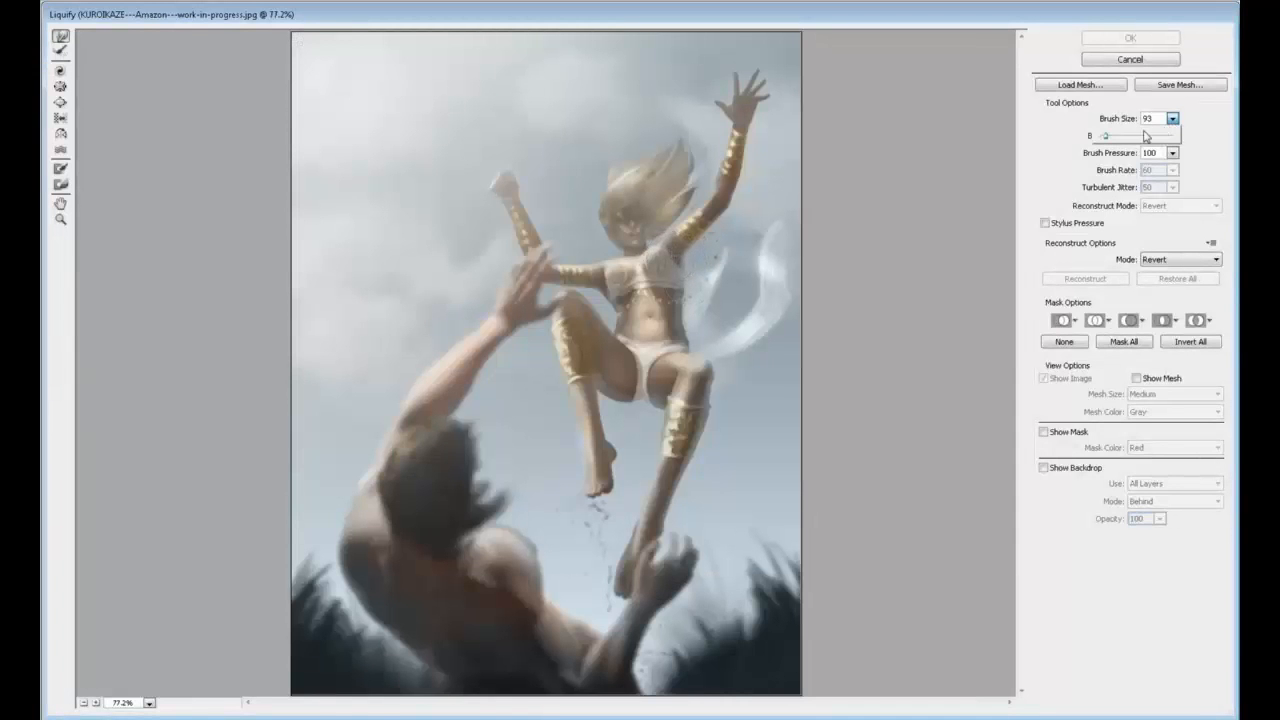
pyautogui.moveTo(1106, 137); pyautogui.dragTo(1103, 138)
pyautogui.click(661, 252)
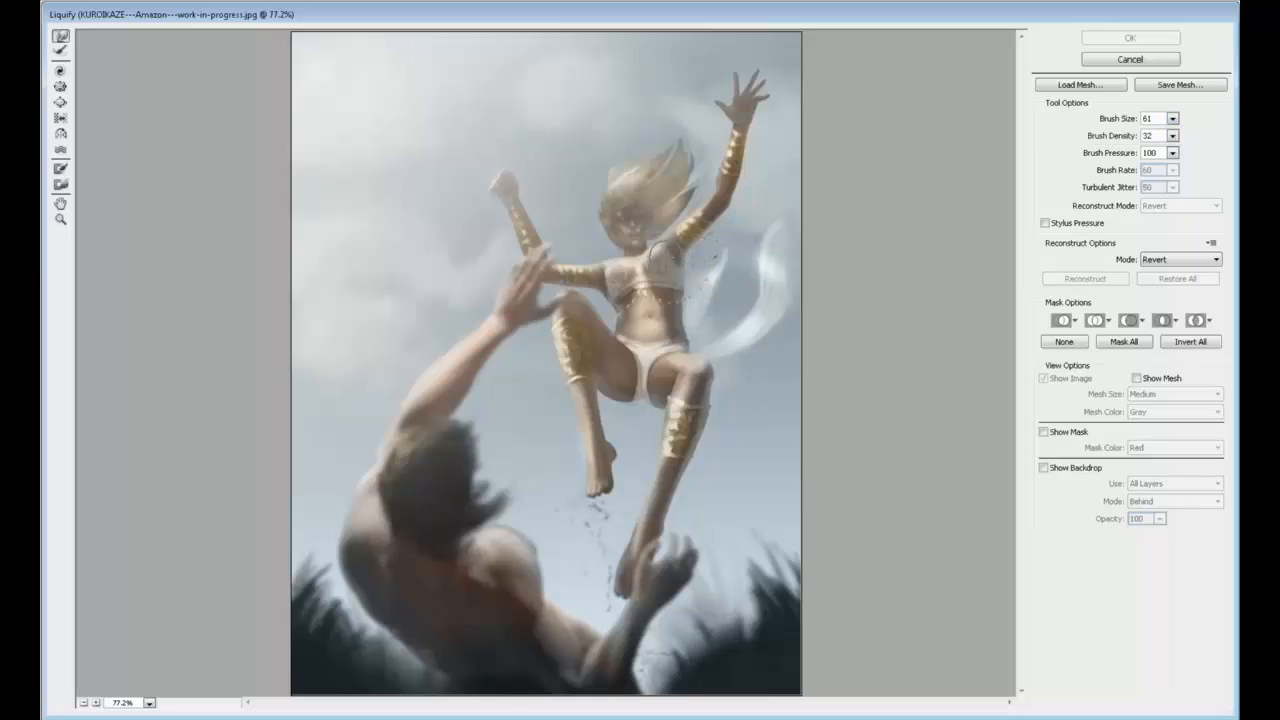
pyautogui.moveTo(654, 250); pyautogui.dragTo(668, 253)
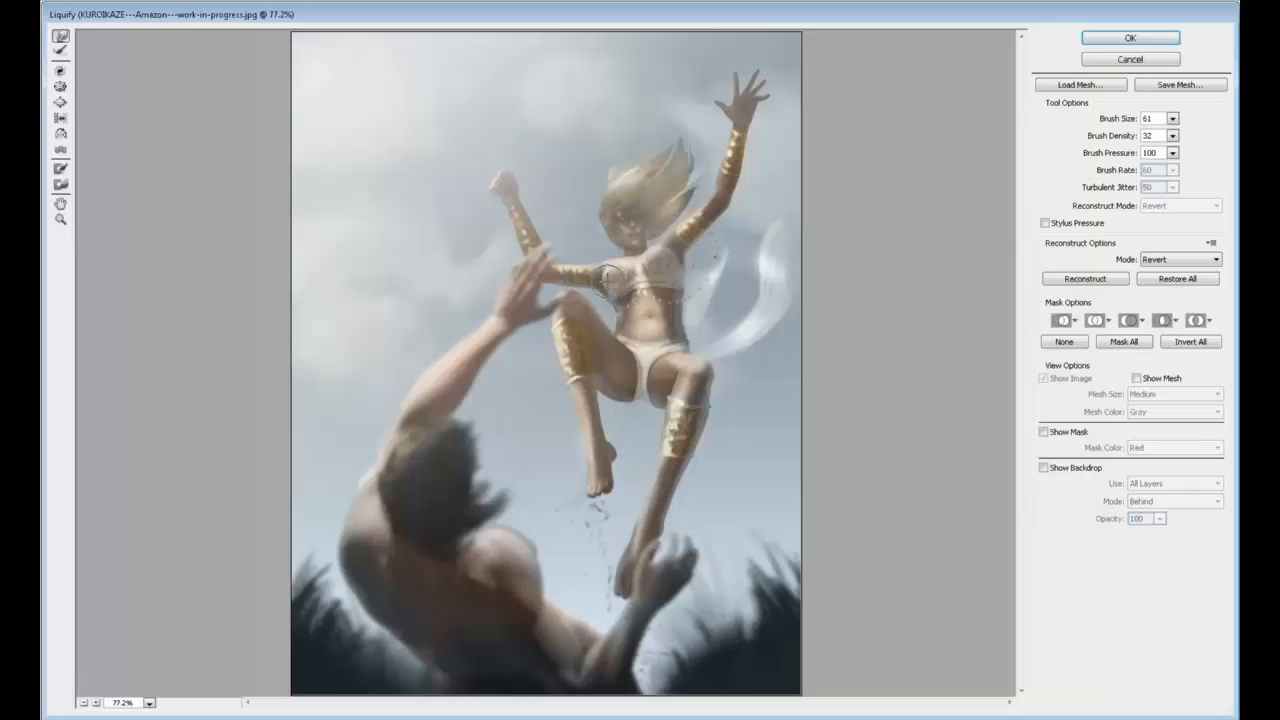
pyautogui.click(1143, 39)
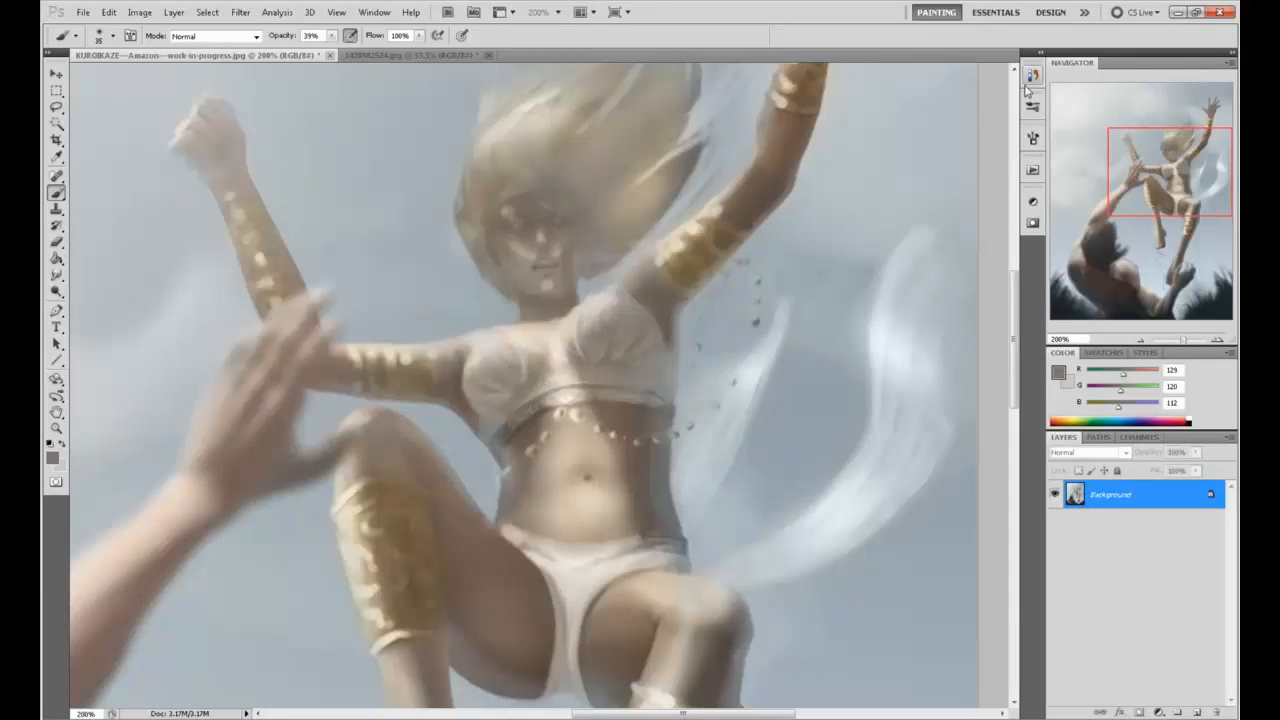
# Dodge the highlights at 13% exposure along the Amazon's upper chest and shoulder
pyautogui.click(57, 292)
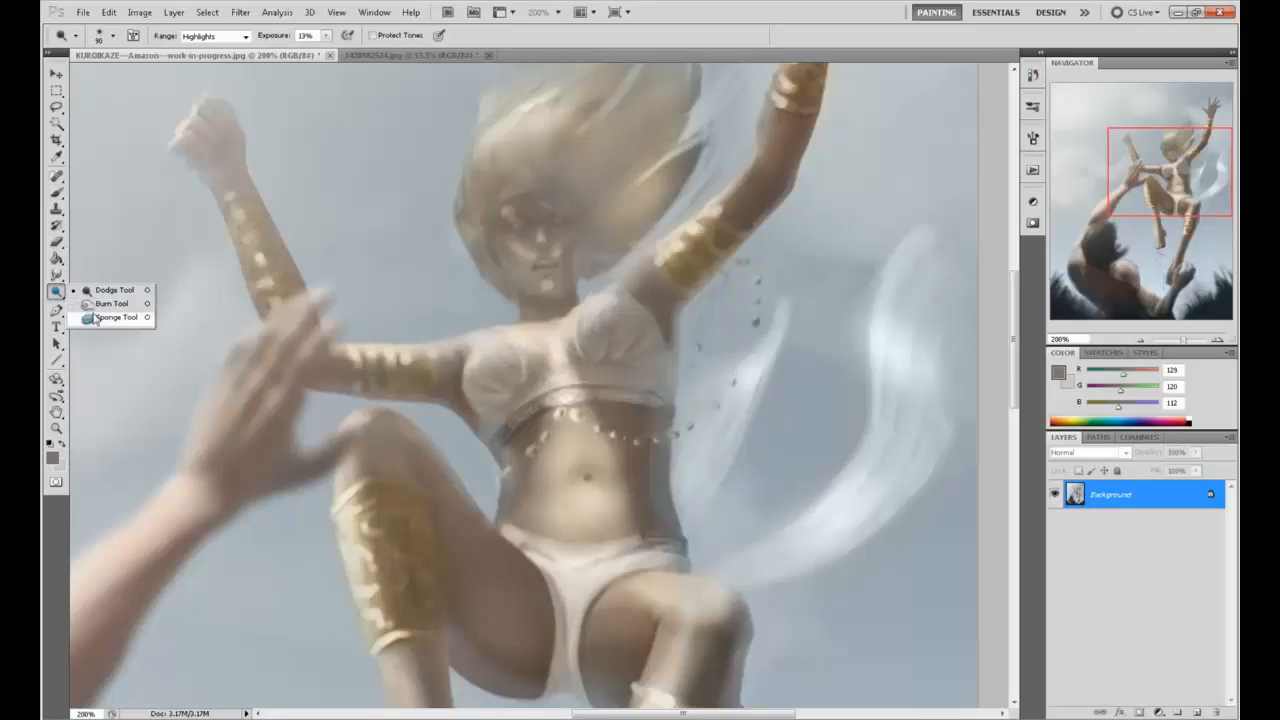
pyautogui.click(108, 316)
pyautogui.press('b')
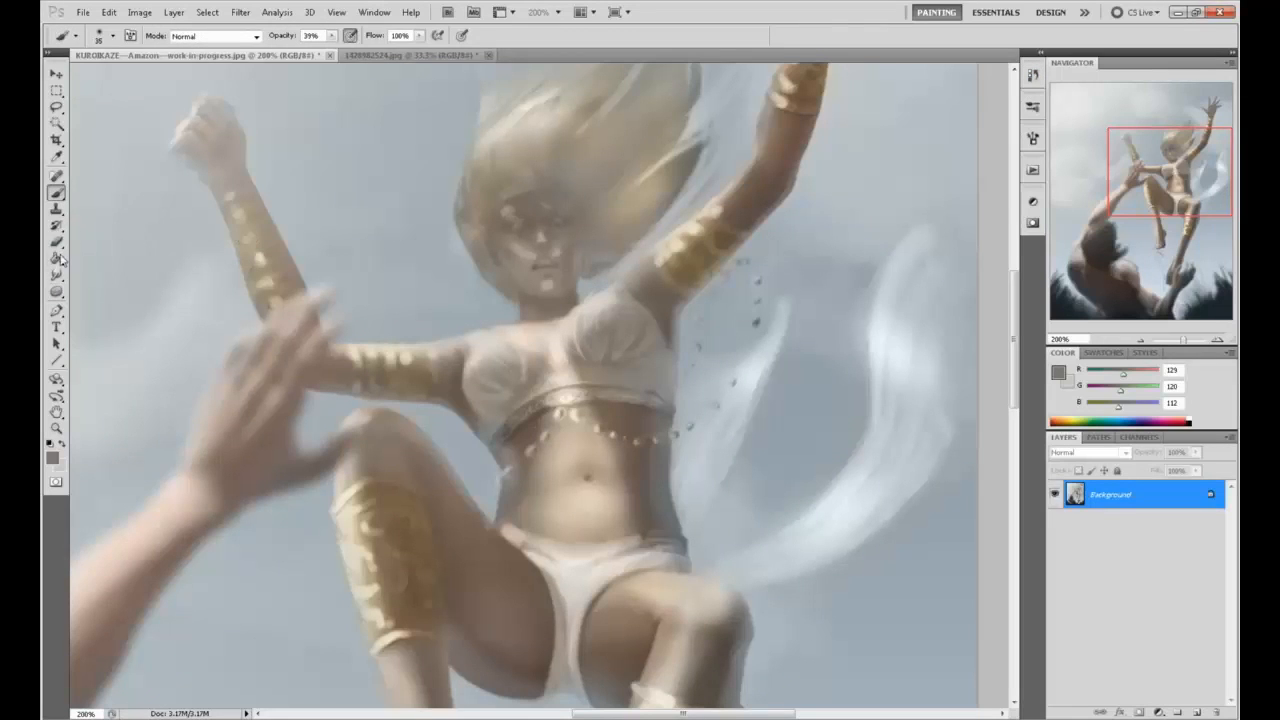
pyautogui.click(57, 292)
pyautogui.click(108, 290)
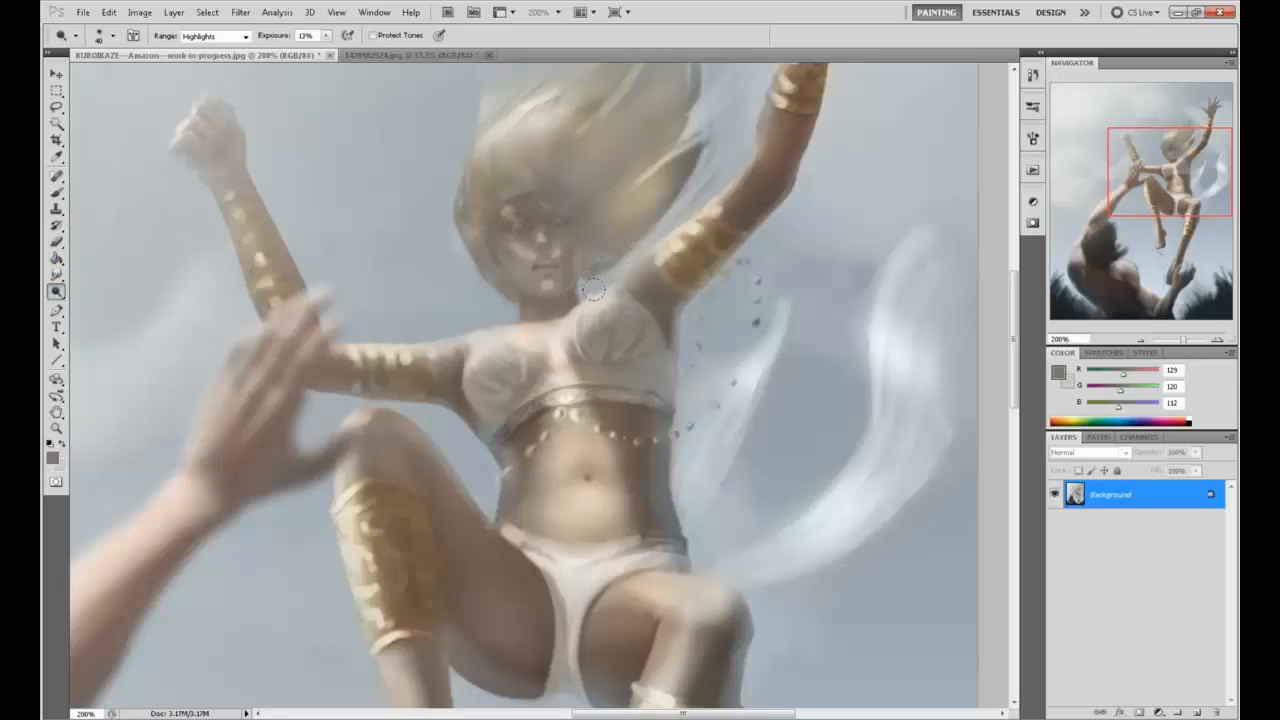
pyautogui.moveTo(594, 289); pyautogui.dragTo(594, 292)
pyautogui.hotkey('ctrl', 'z')
pyautogui.moveTo(507, 325); pyautogui.dragTo(475, 332)
# Intensify the skin colour on the Amazon's torso using the Sponge in Saturate mode at 43% flow with a smaller brush
pyautogui.moveTo(57, 291); pyautogui.dragTo(100, 317)
pyautogui.click(210, 38)
pyautogui.click(205, 54)
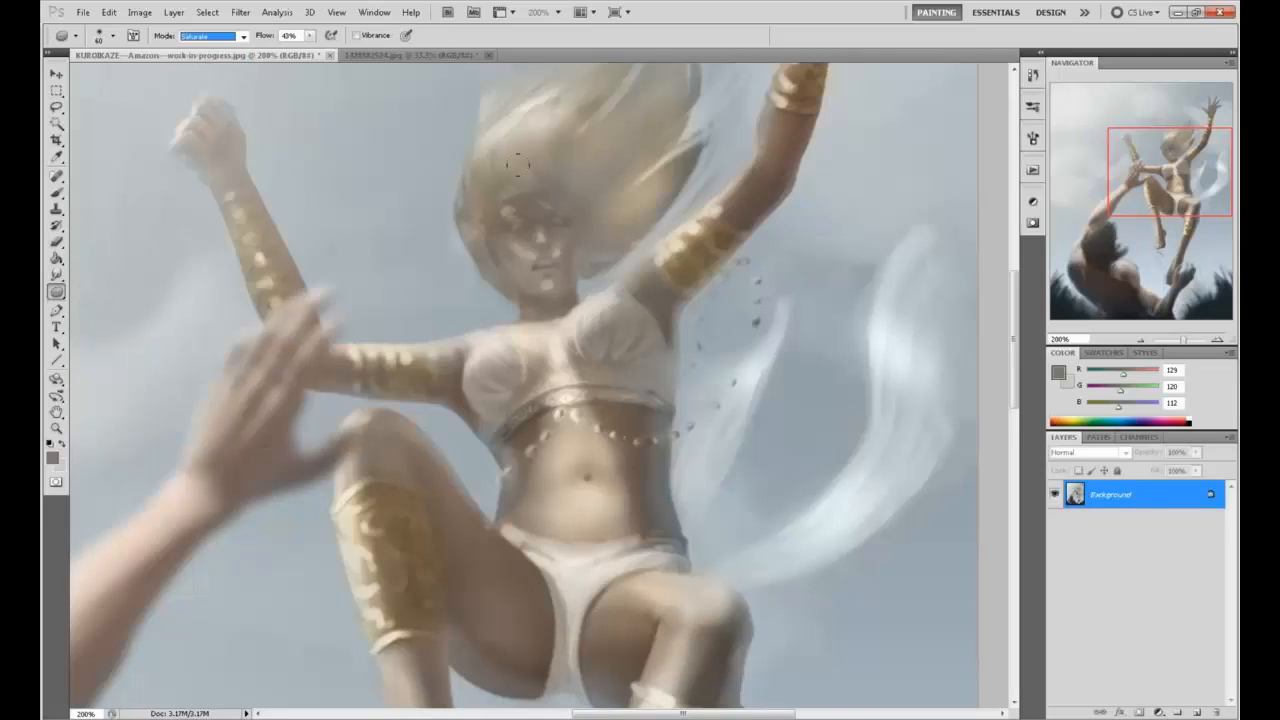
pyautogui.press('Return')
pyautogui.press('[')
pyautogui.moveTo(676, 438); pyautogui.dragTo(694, 350)
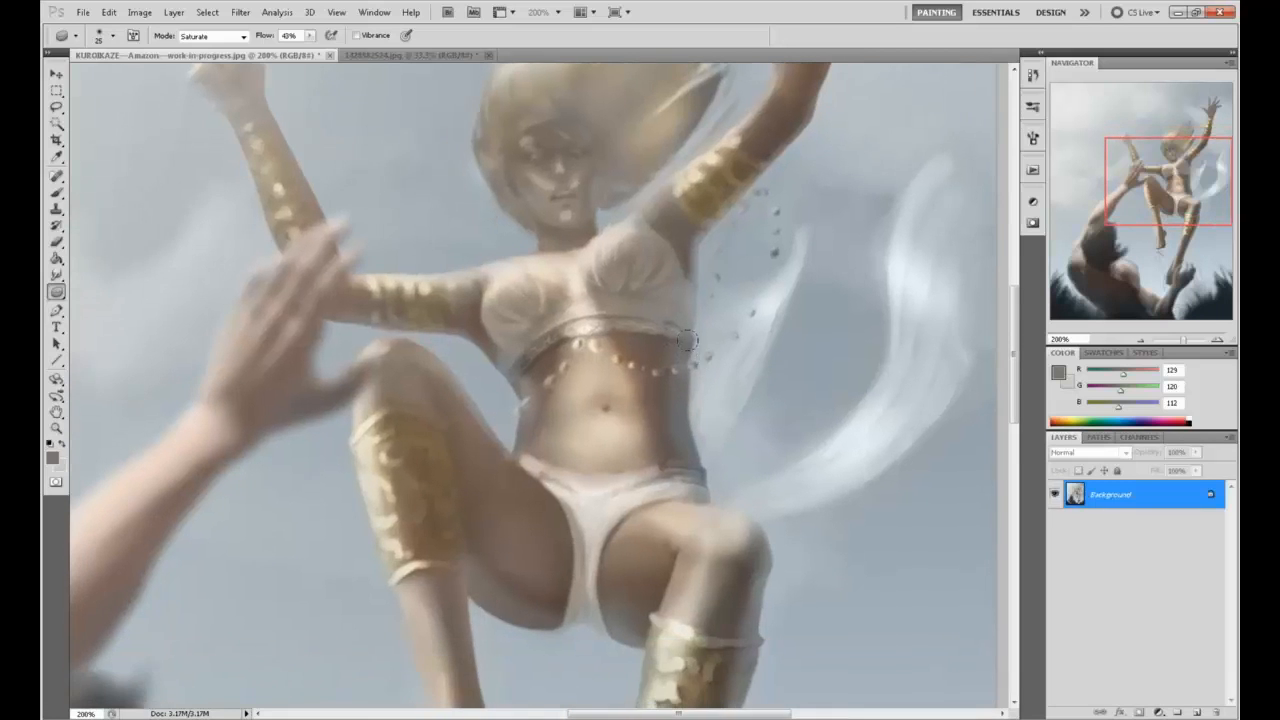
pyautogui.moveTo(666, 265); pyautogui.dragTo(727, 417)
# Dodge the highlights on the knuckles and fingers of the Amazon's clenched fist at 13% exposure with a reduced brush
pyautogui.click(56, 291)
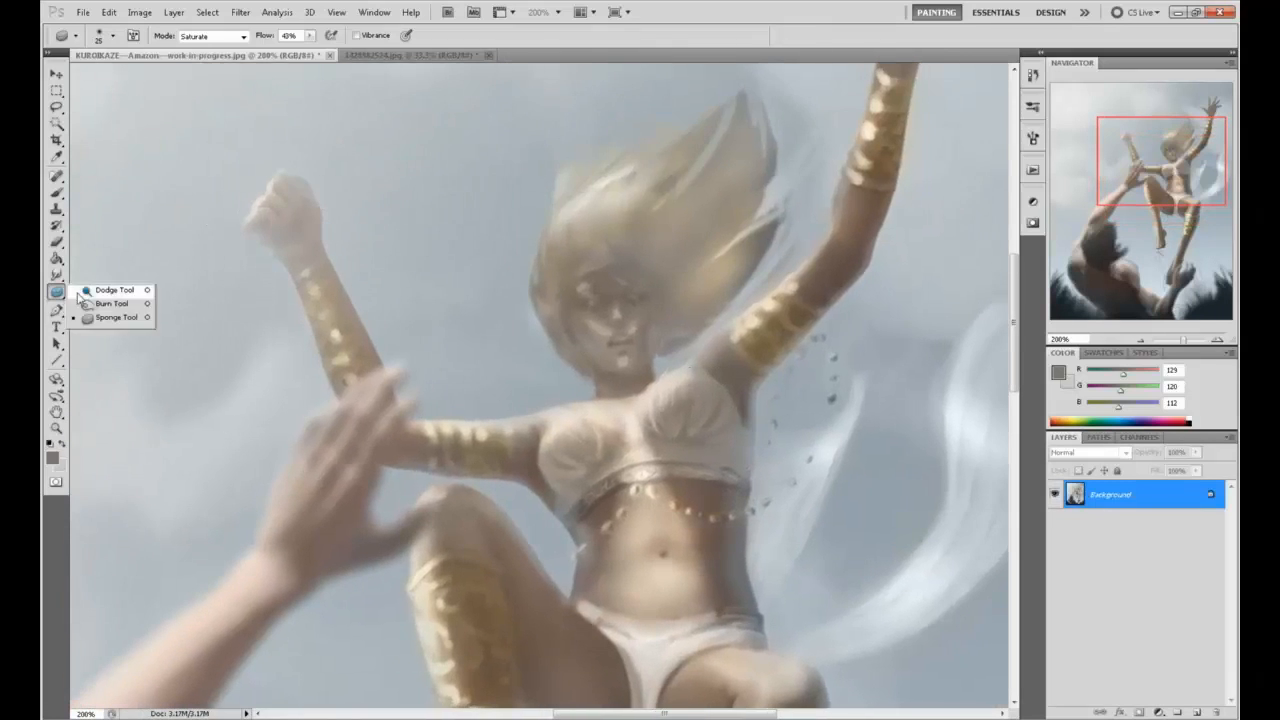
pyautogui.click(105, 288)
pyautogui.moveTo(253, 220)
pyautogui.mouseDown()
pyautogui.moveTo(287, 210)
pyautogui.moveTo(274, 213)
pyautogui.mouseUp()
pyautogui.hotkey('ctrl', 'z')
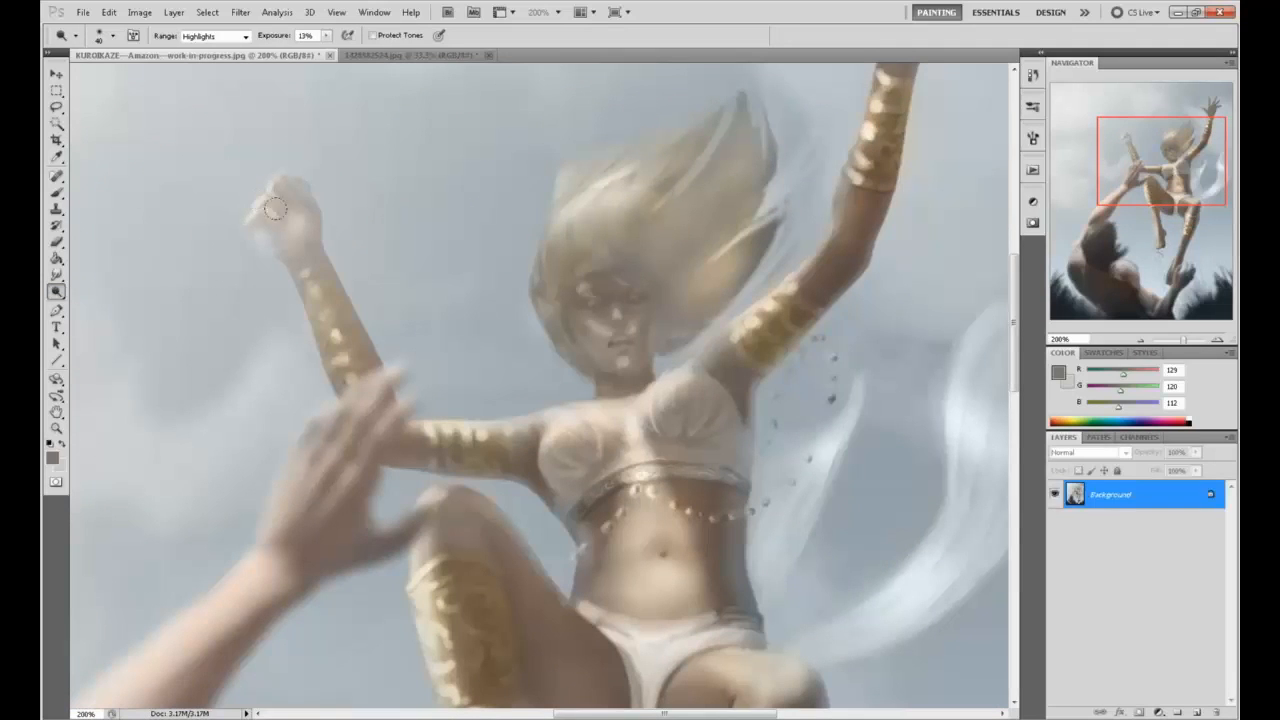
pyautogui.press('super')
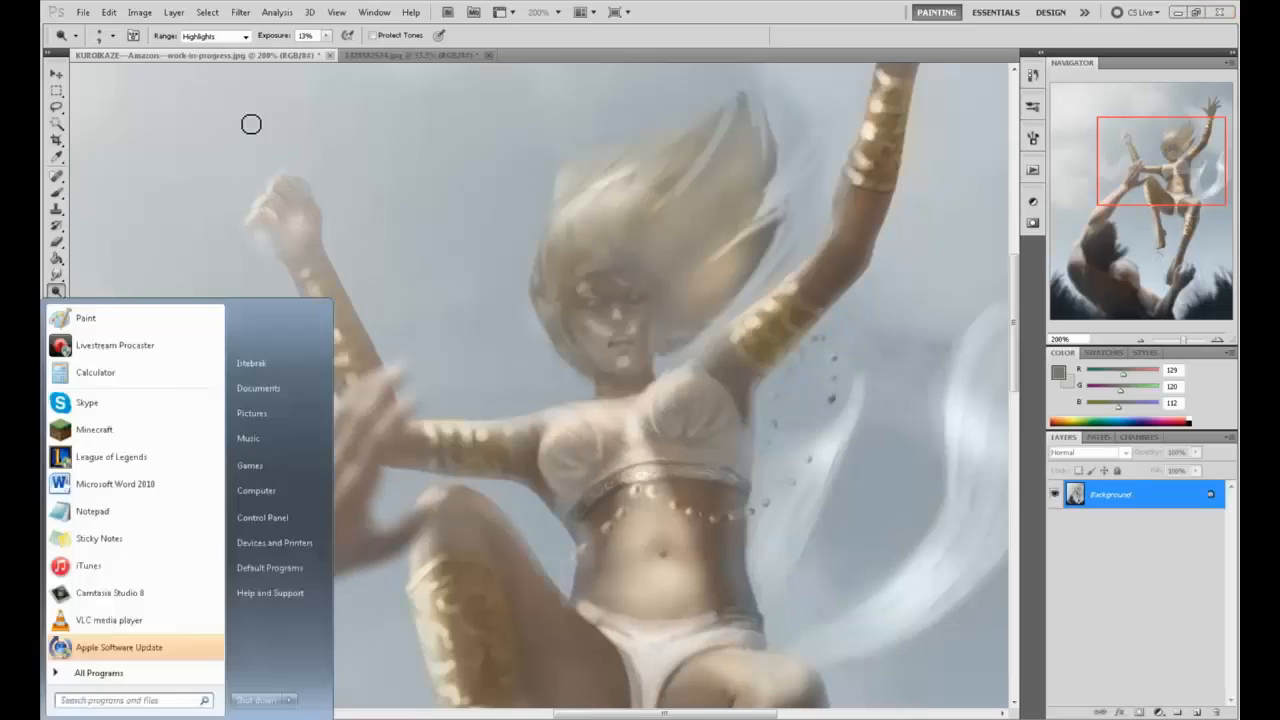
pyautogui.click(330, 212)
pyautogui.press('[')
pyautogui.press('[')
pyautogui.press('[')
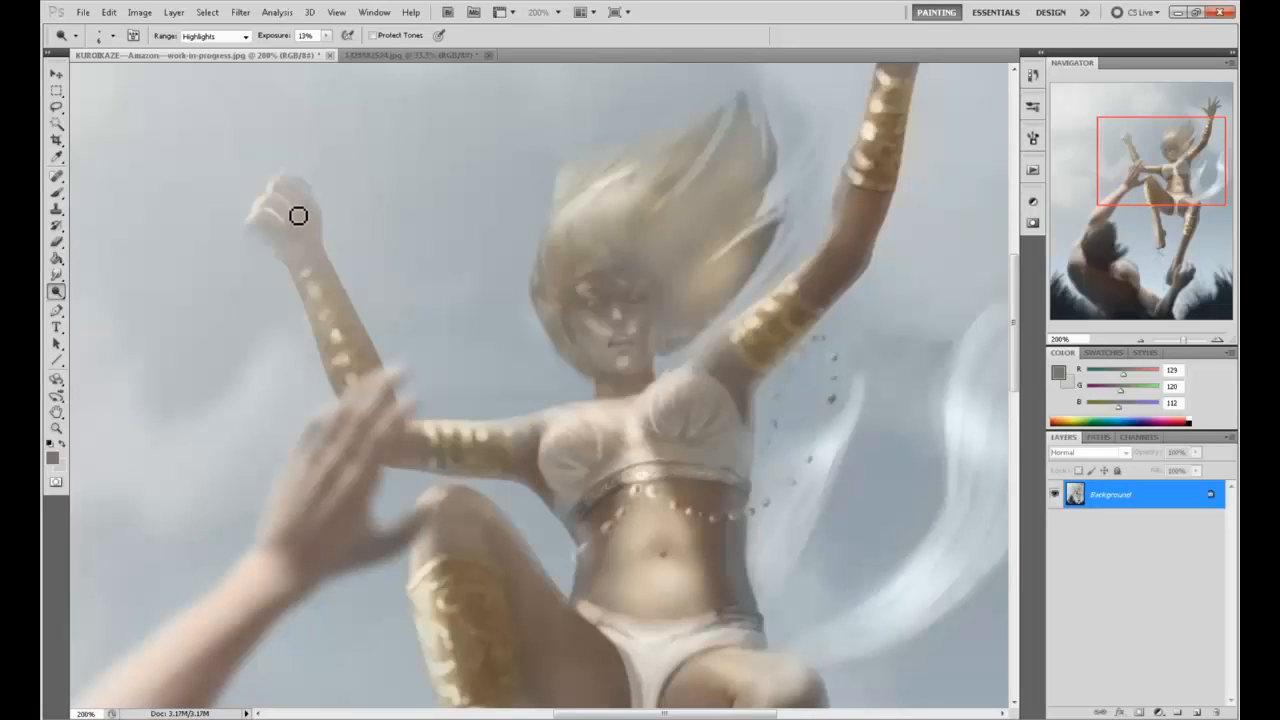
pyautogui.moveTo(268, 240); pyautogui.dragTo(306, 234)
# Dodge the palm and fingers of the Amazon's raised open hand at 13% exposure, and sample its skin tones for the brush
pyautogui.moveTo(836, 114); pyautogui.dragTo(646, 397)
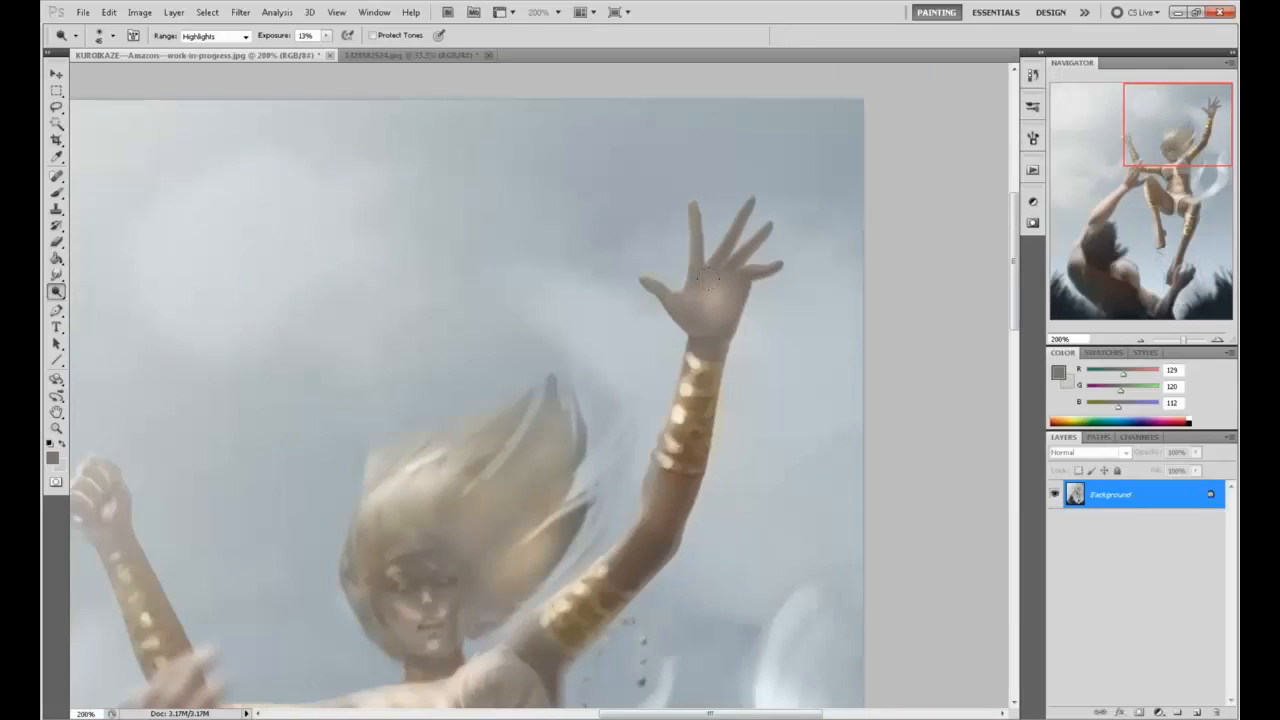
pyautogui.moveTo(706, 280); pyautogui.dragTo(681, 306)
pyautogui.press('[')
pyautogui.press('[')
pyautogui.moveTo(704, 252)
pyautogui.mouseDown()
pyautogui.moveTo(704, 300)
pyautogui.moveTo(728, 257)
pyautogui.moveTo(755, 254)
pyautogui.moveTo(720, 295)
pyautogui.mouseUp()
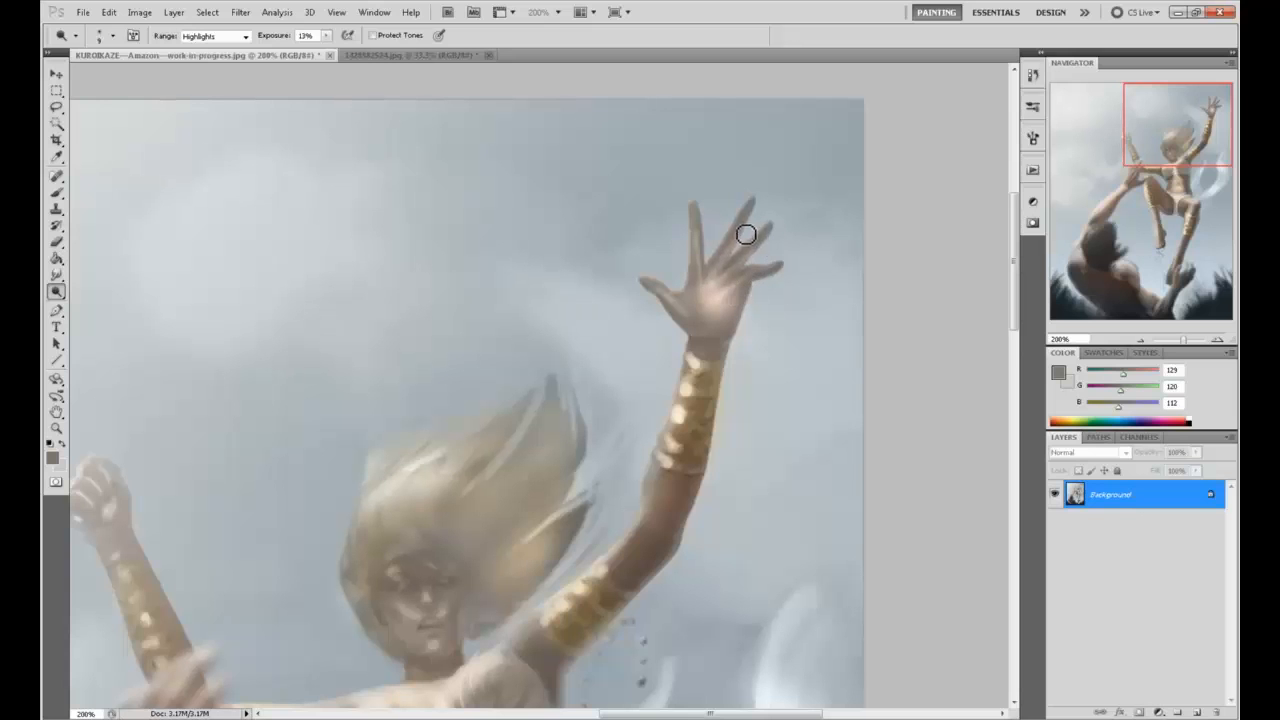
pyautogui.hotkey('ctrl', '0')
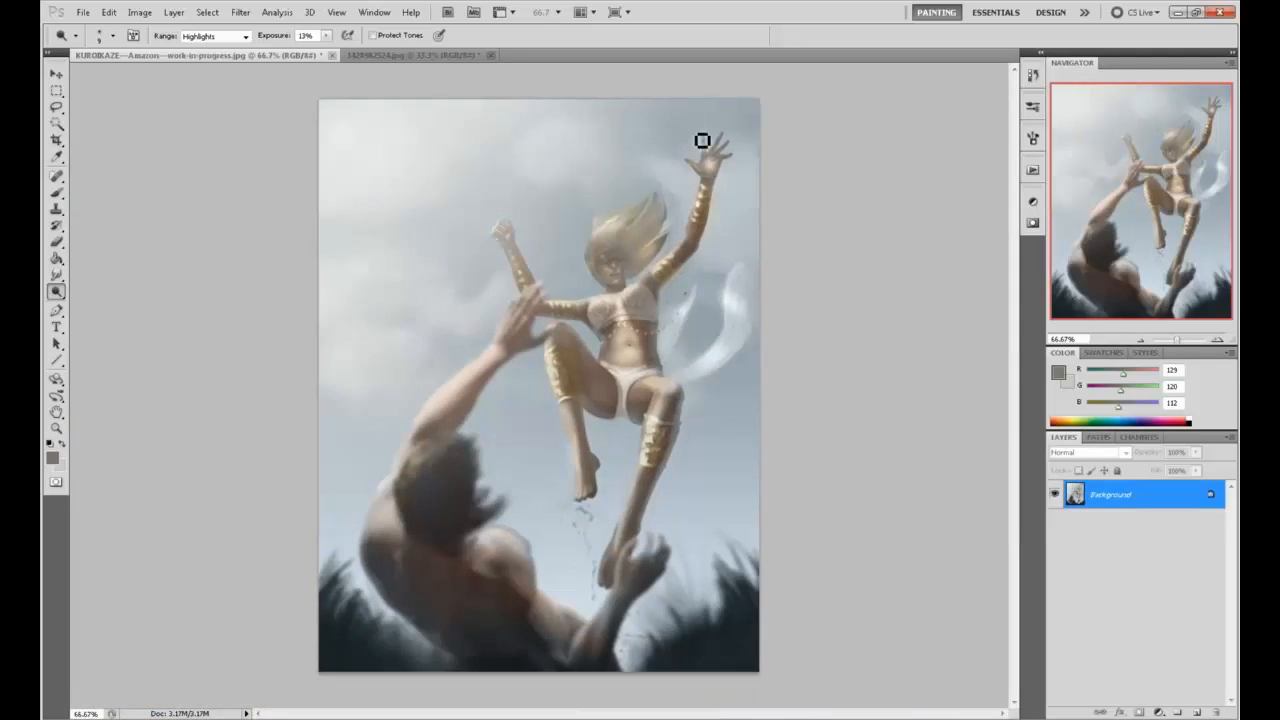
pyautogui.press('b')
pyautogui.keyDown('alt'); pyautogui.click(716, 168); pyautogui.keyUp('alt')
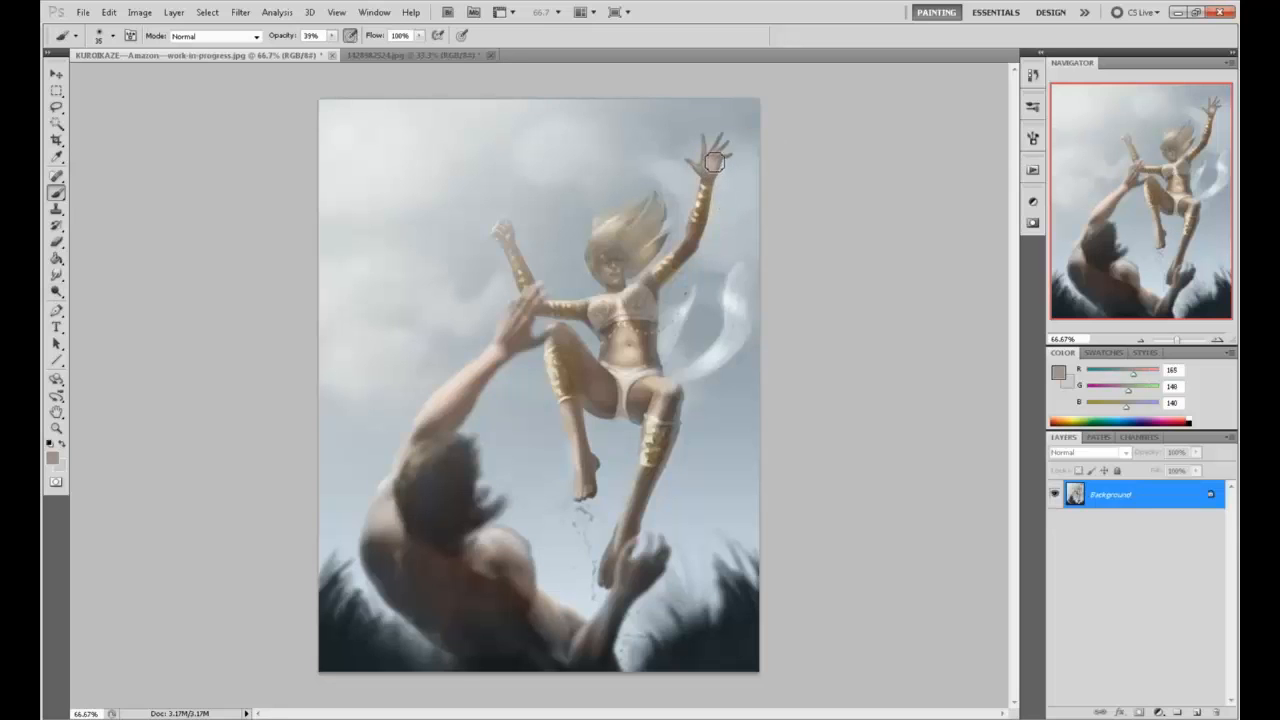
pyautogui.keyDown('alt'); pyautogui.click(708, 145); pyautogui.keyUp('alt')
# Lasso the little finger of the raised open hand, warp it into a straighter shape joined to the palm, and deselect it
pyautogui.press('z')
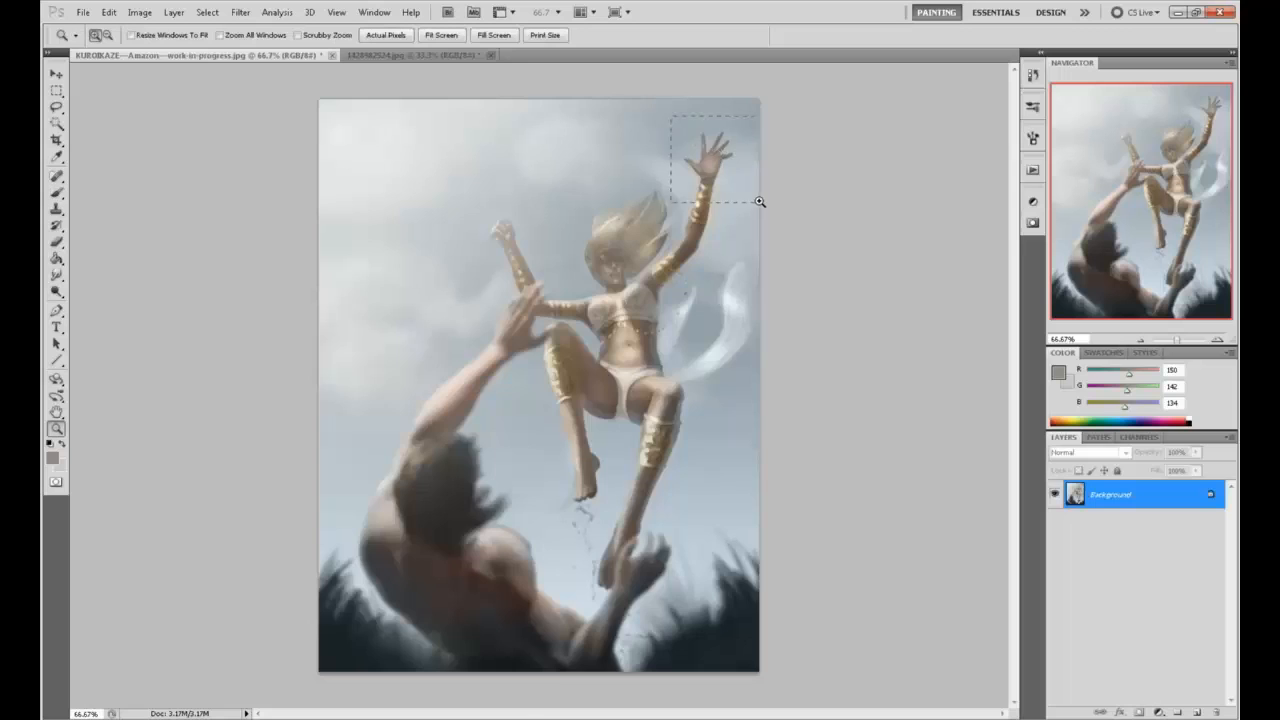
pyautogui.moveTo(760, 201); pyautogui.dragTo(762, 203)
pyautogui.press('l')
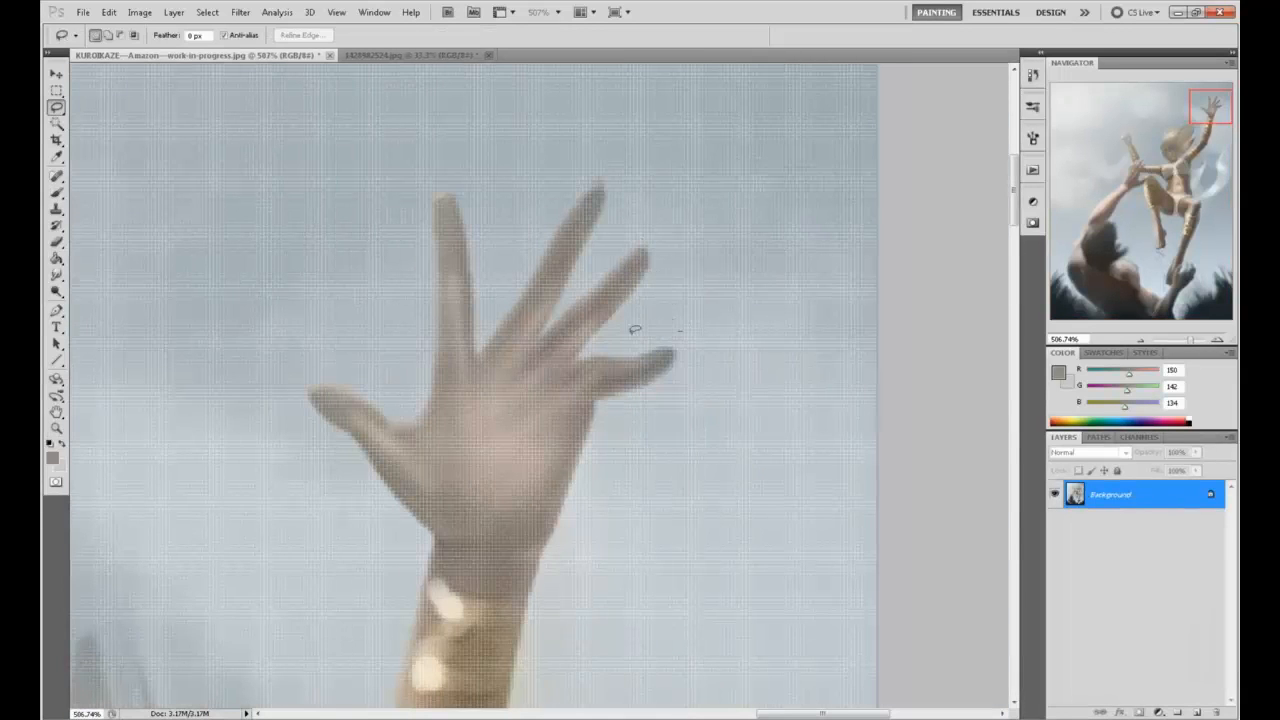
pyautogui.moveTo(640, 330)
pyautogui.mouseDown()
pyautogui.moveTo(600, 414)
pyautogui.moveTo(645, 328)
pyautogui.mouseUp()
pyautogui.hotkey('ctrl', 't')
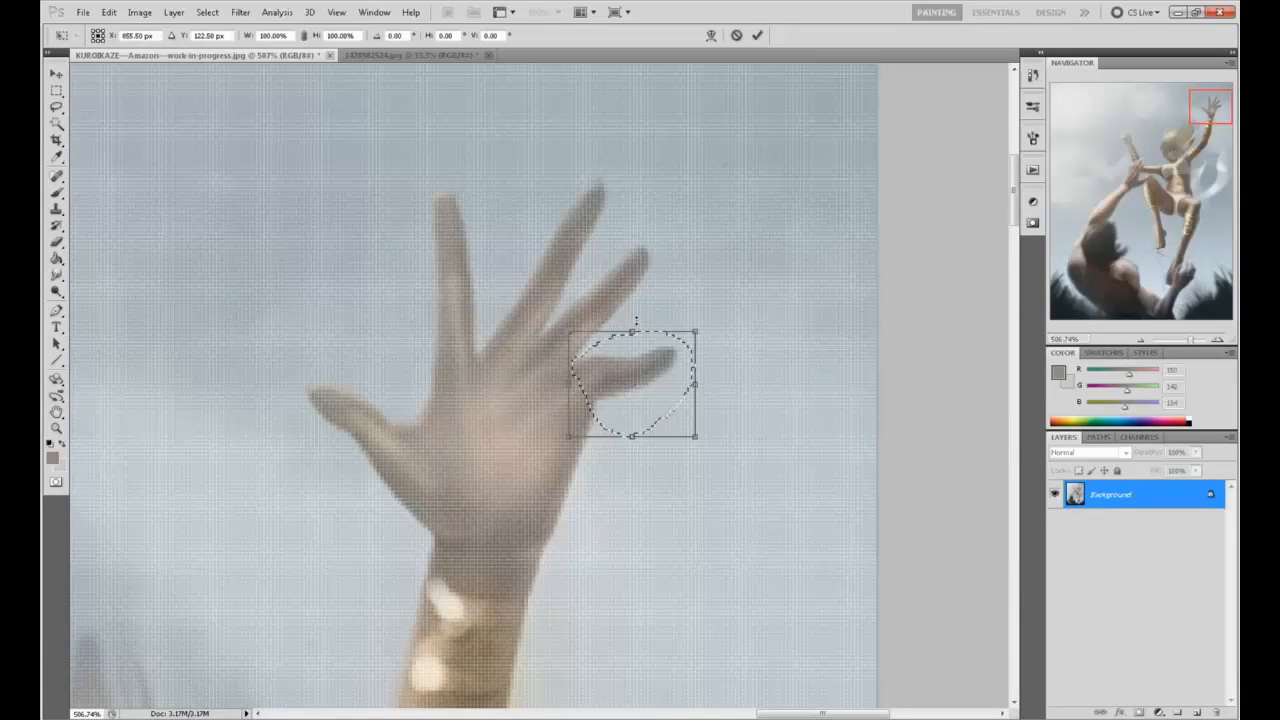
pyautogui.click(711, 35)
pyautogui.moveTo(574, 372); pyautogui.dragTo(590, 409)
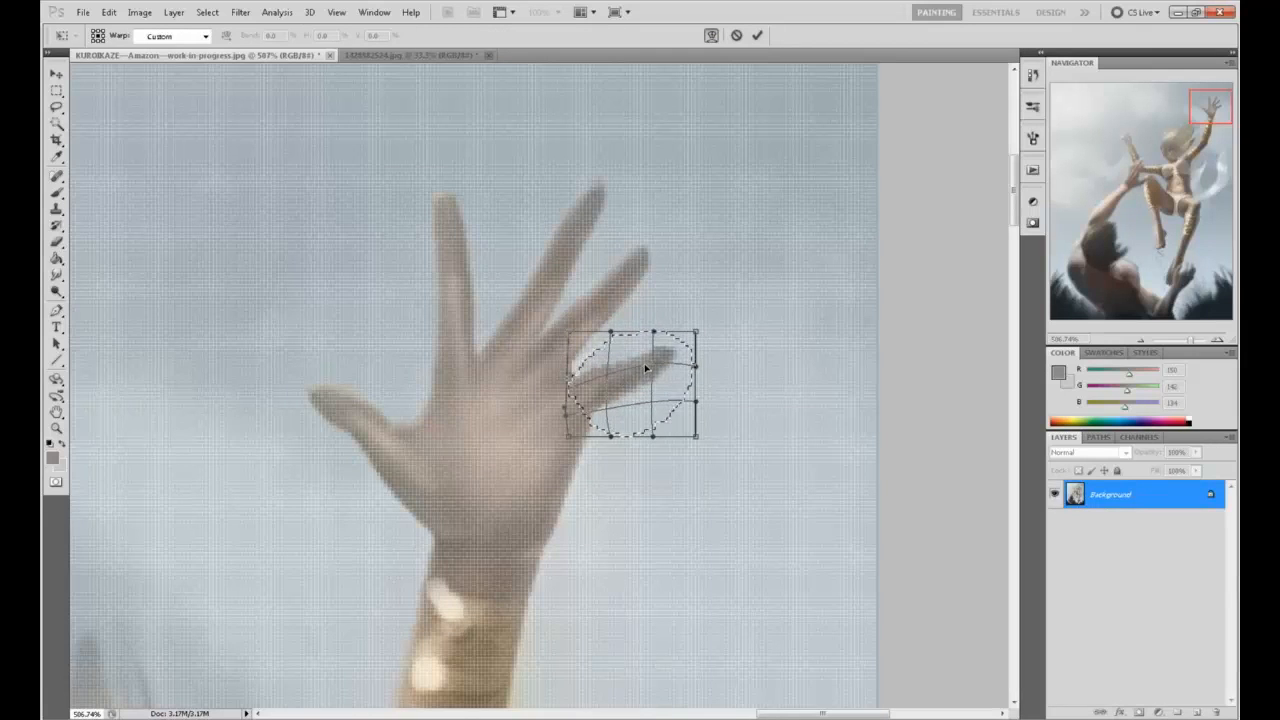
pyautogui.click(757, 35)
pyautogui.press('m')
pyautogui.rightClick(741, 326)
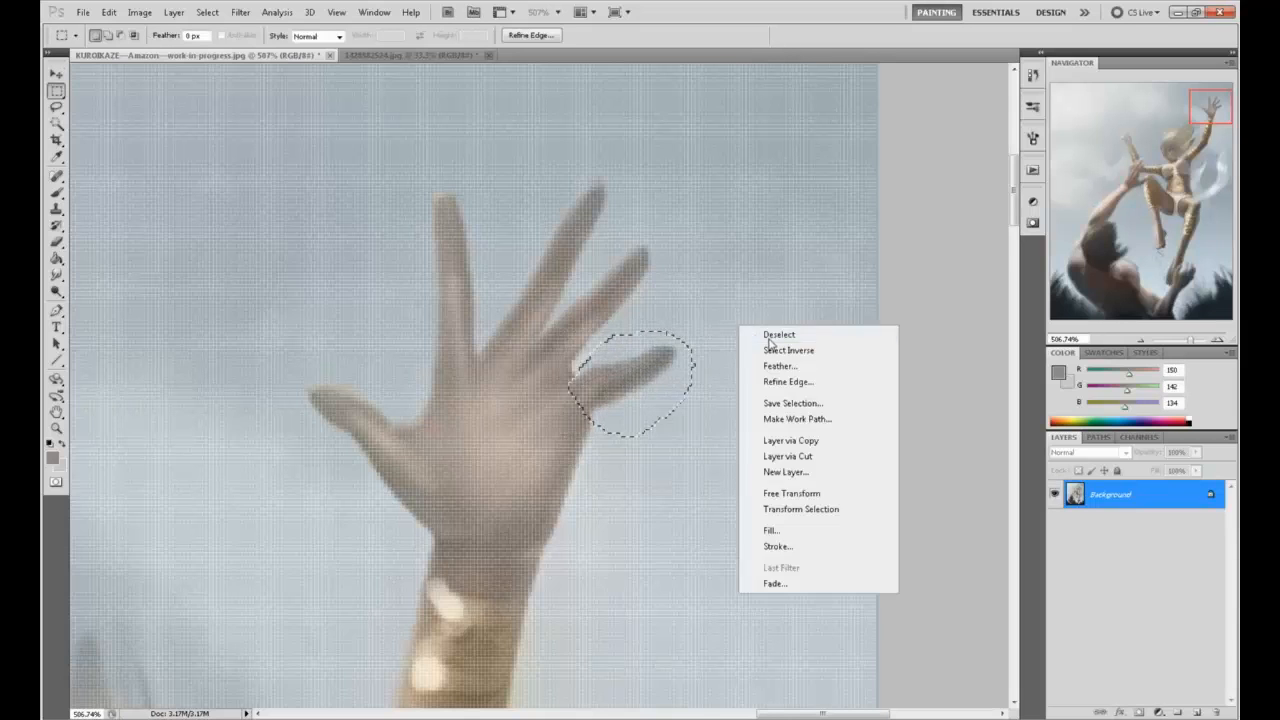
pyautogui.click(770, 339)
pyautogui.press('h')
pyautogui.moveTo(572, 438); pyautogui.dragTo(722, 348)
pyautogui.click(722, 348)
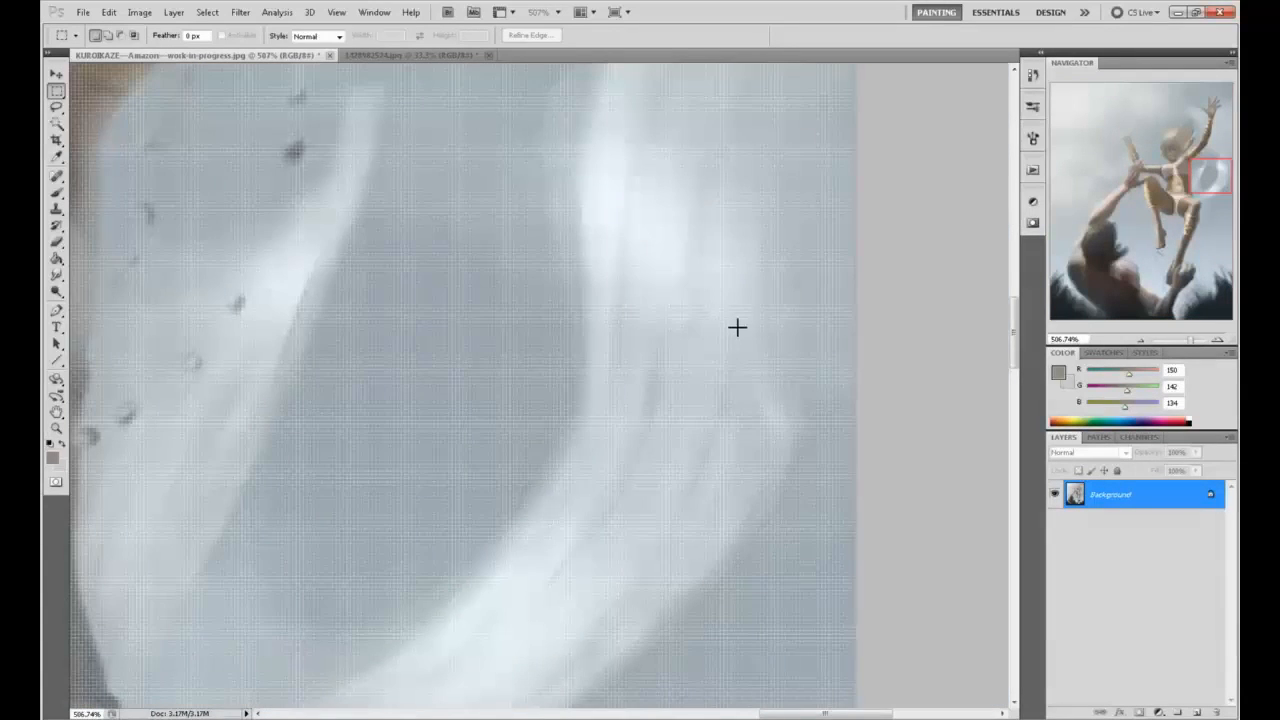
pyautogui.hotkey('ctrl', '0')
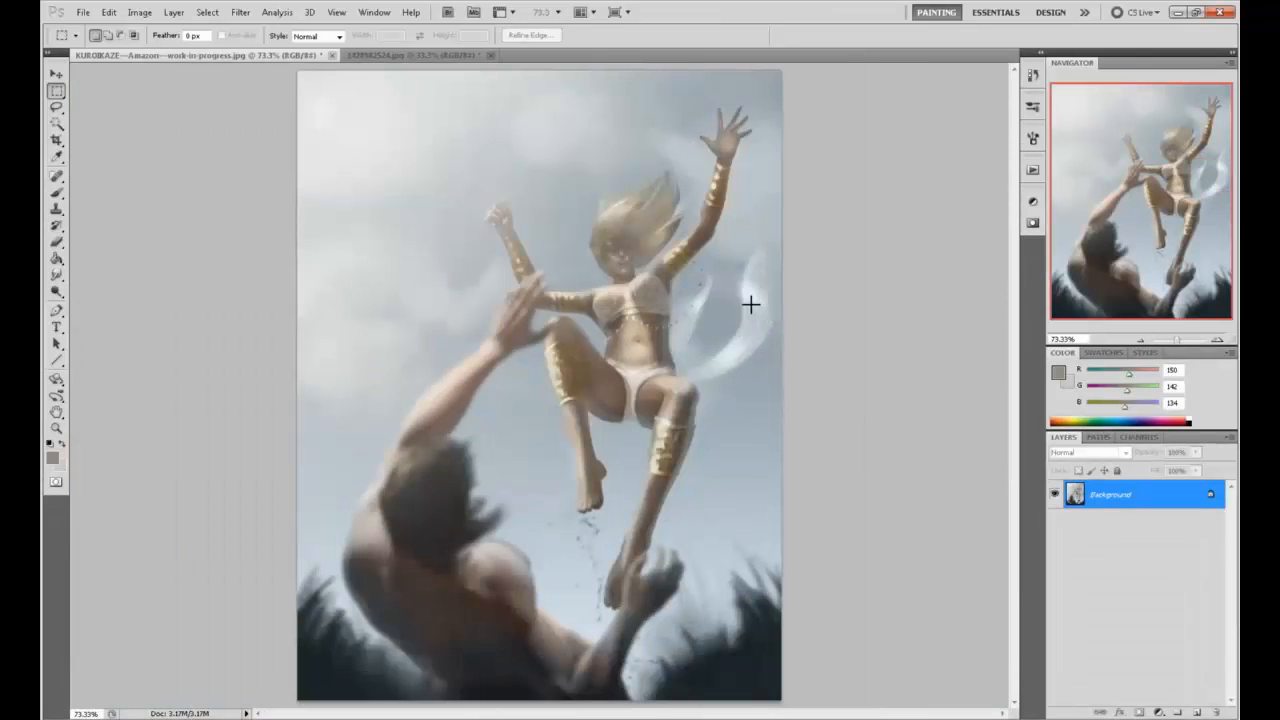
# Save the painting as a High quality, Progressive JPEG with 3 scans
pyautogui.press('h')
pyautogui.hotkey('ctrl', 's')
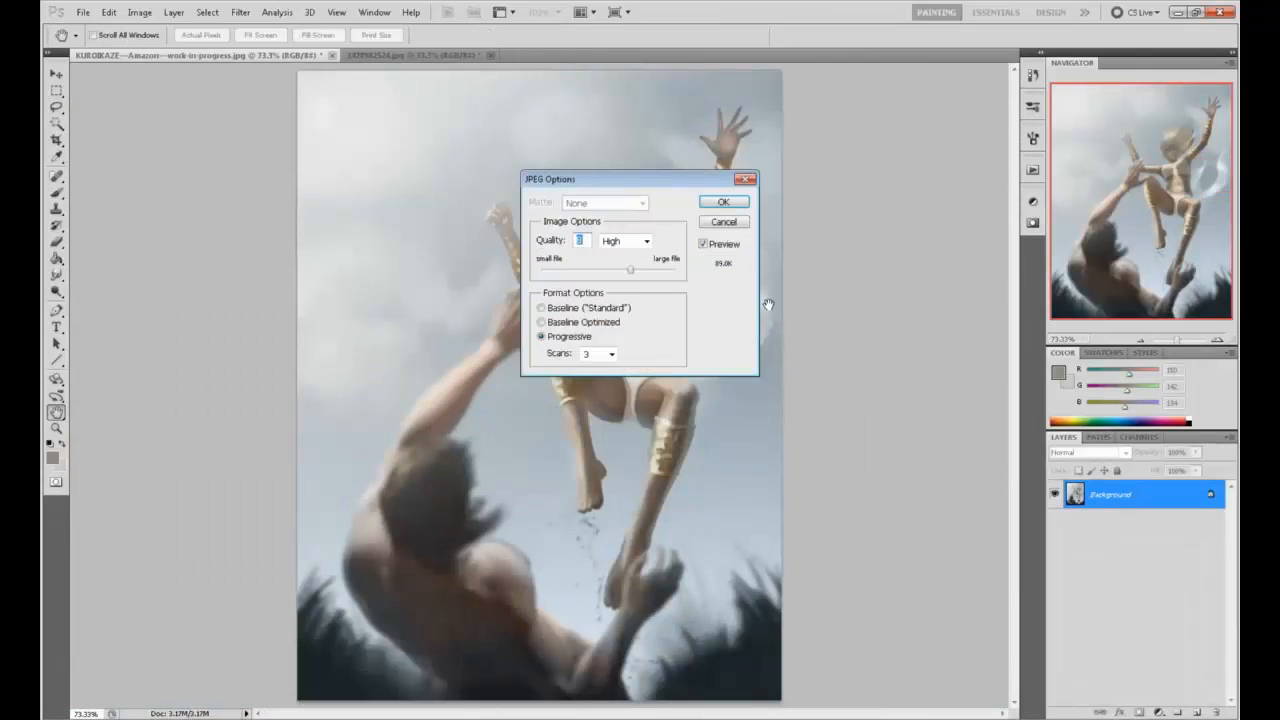
pyautogui.click(723, 201)
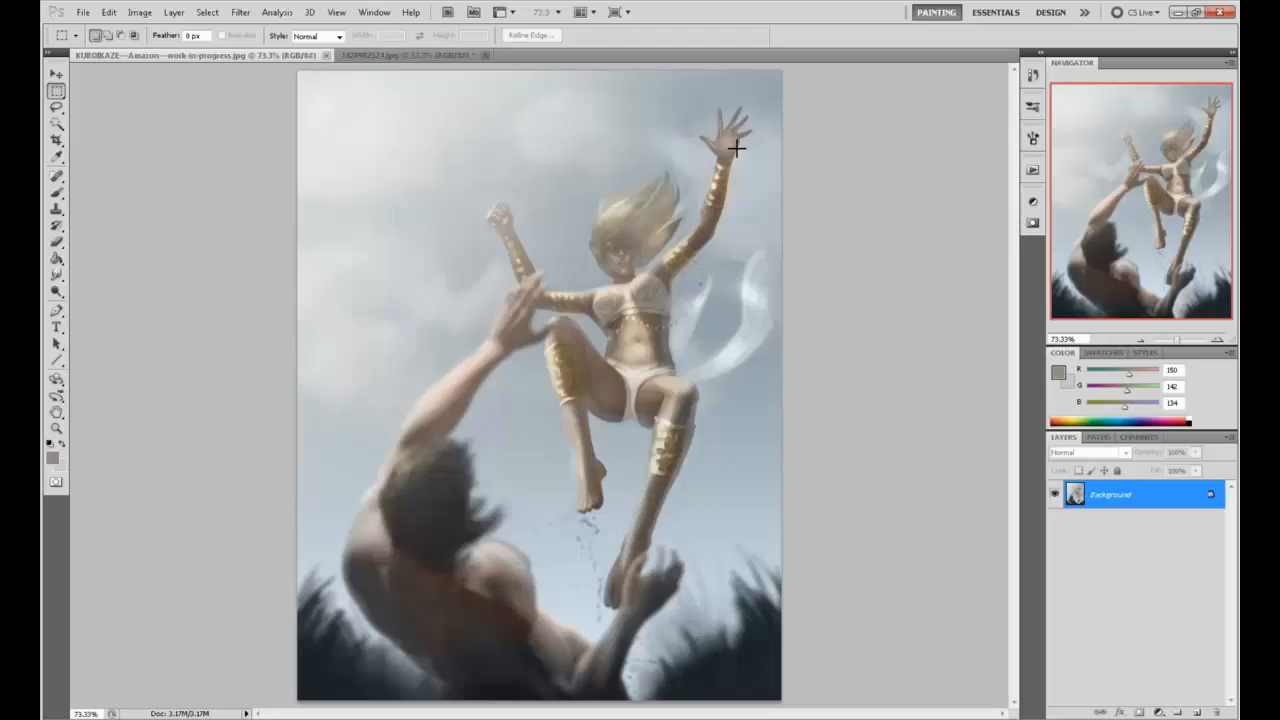
# Sample the grey-blue sky colour and paint it along the edge of the Amazon's waist and hip at 39% opacity
pyautogui.moveTo(730, 269); pyautogui.dragTo(736, 273)
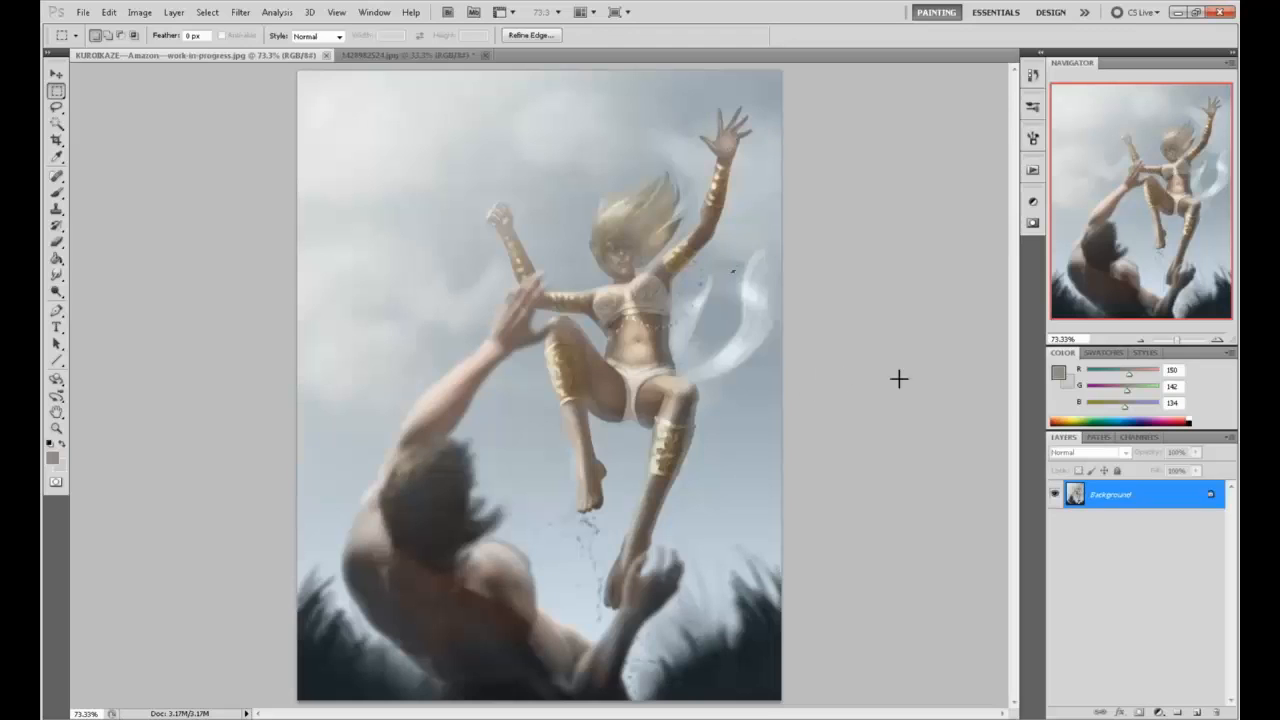
pyautogui.press('b')
pyautogui.keyDown('alt'); pyautogui.click(686, 357); pyautogui.keyUp('alt')
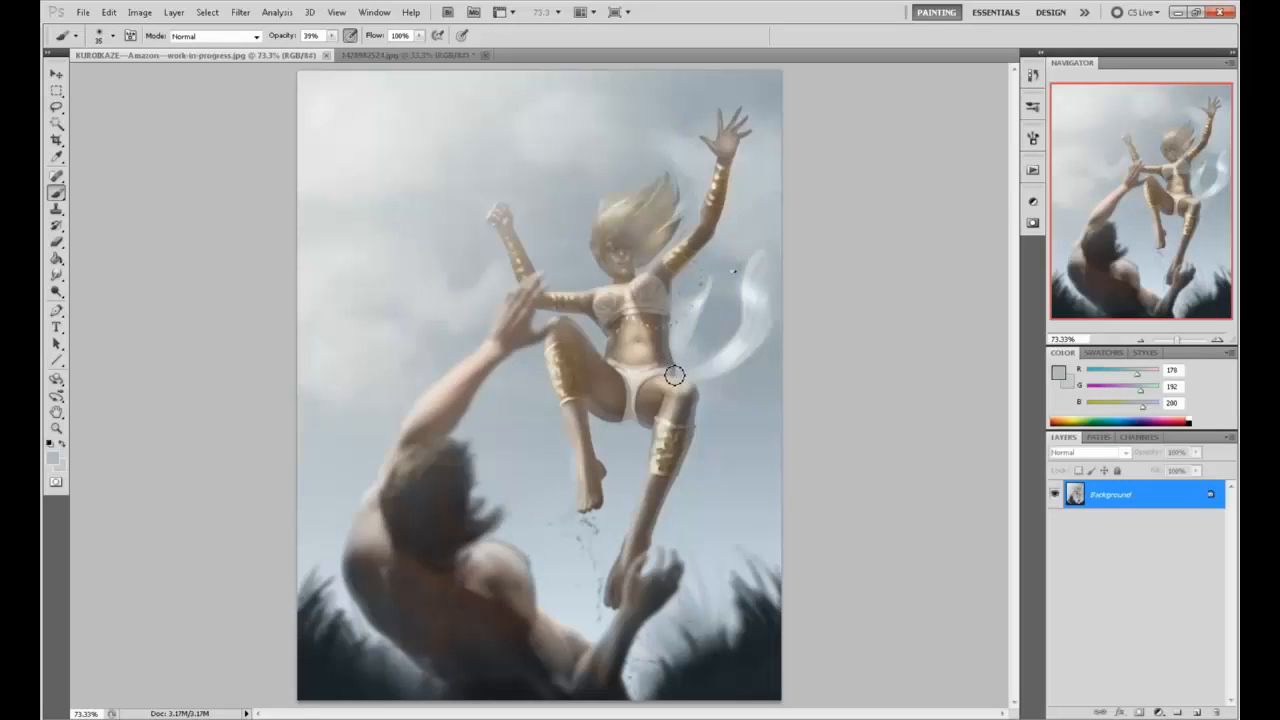
pyautogui.moveTo(677, 374); pyautogui.dragTo(685, 351)
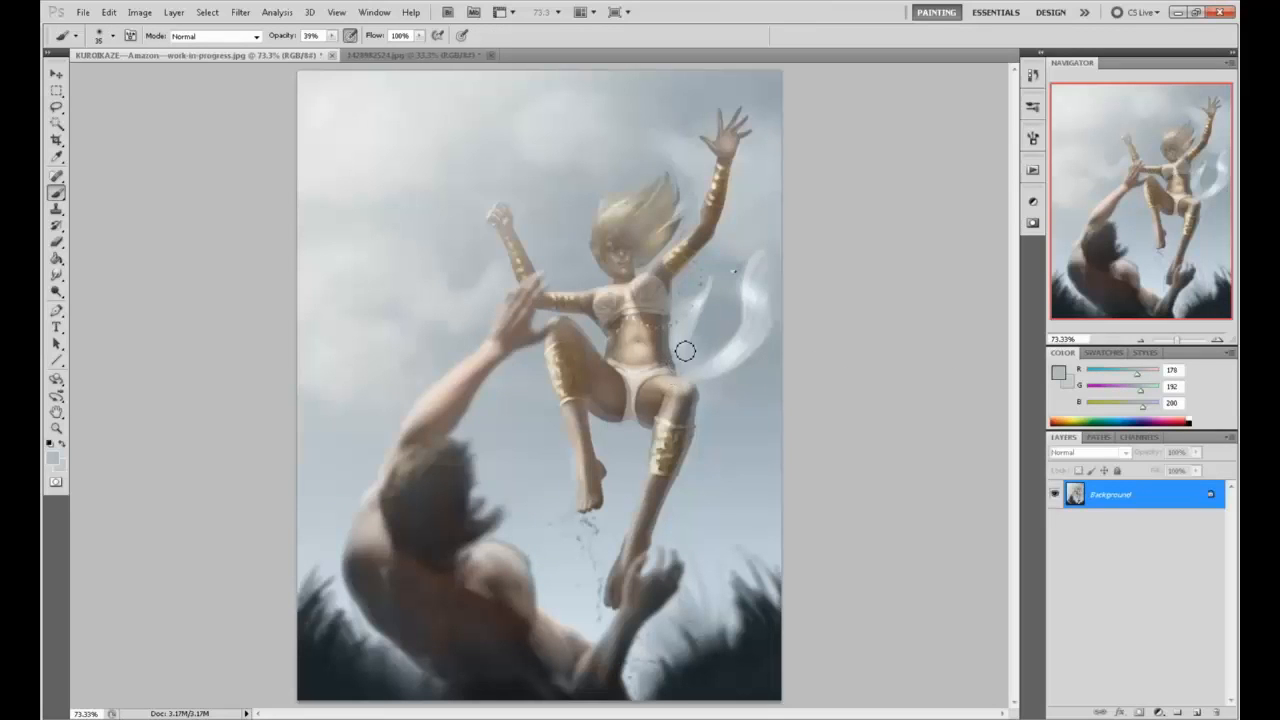
# Clear the stray selection and prepare a size 50 brush at 66% opacity in the flowing ribbon's pale colour
pyautogui.keyDown('alt'); pyautogui.click(707, 291); pyautogui.keyUp('alt')
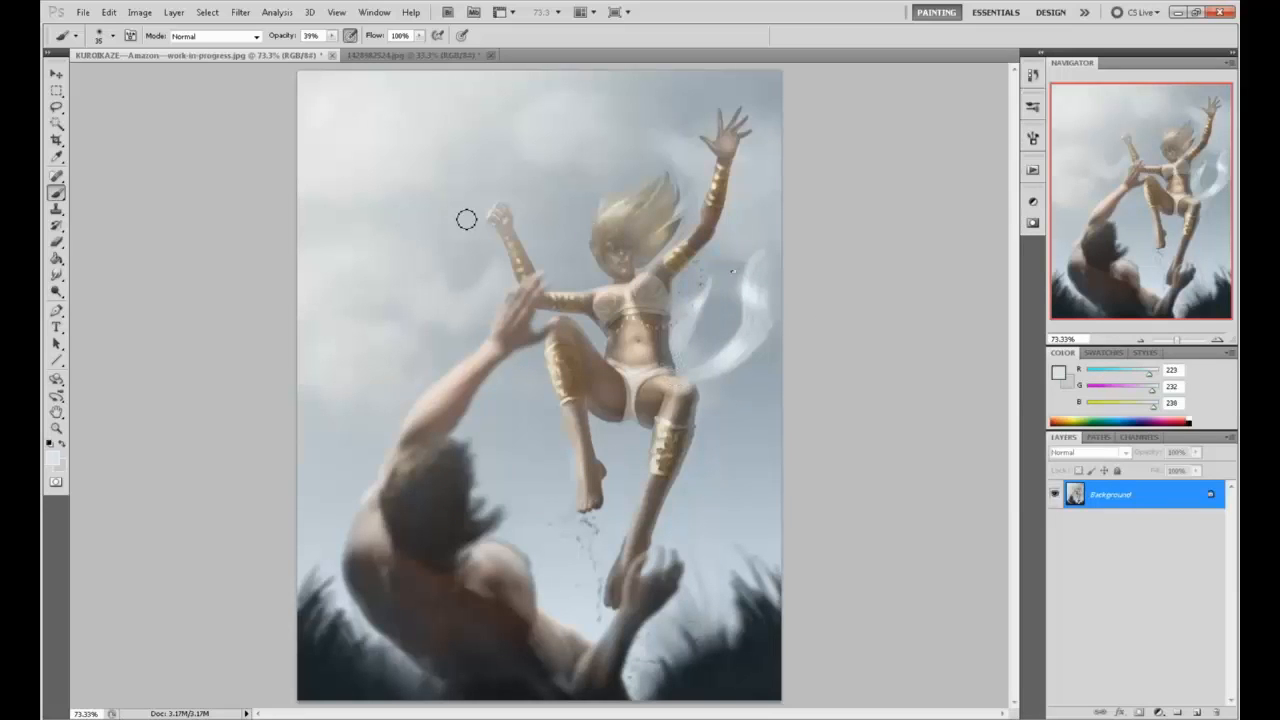
pyautogui.click(332, 36)
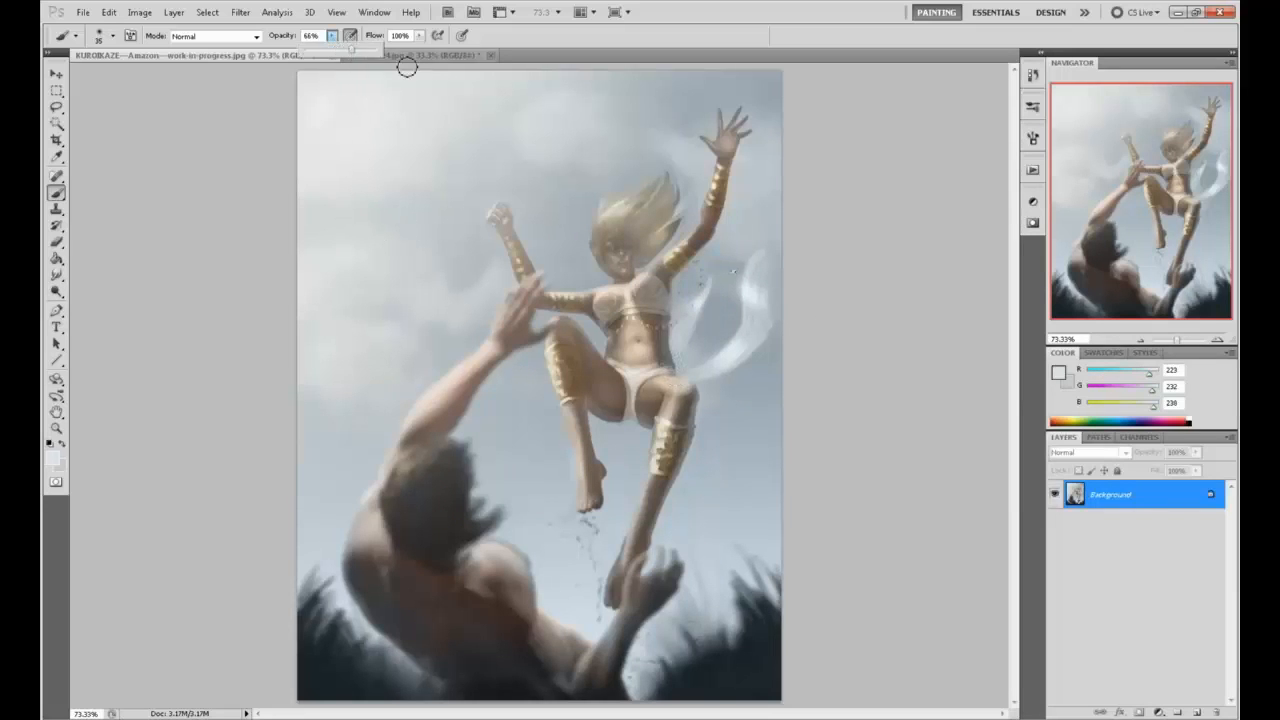
pyautogui.press('m')
pyautogui.rightClick(690, 291)
pyautogui.click(718, 302)
pyautogui.press('b')
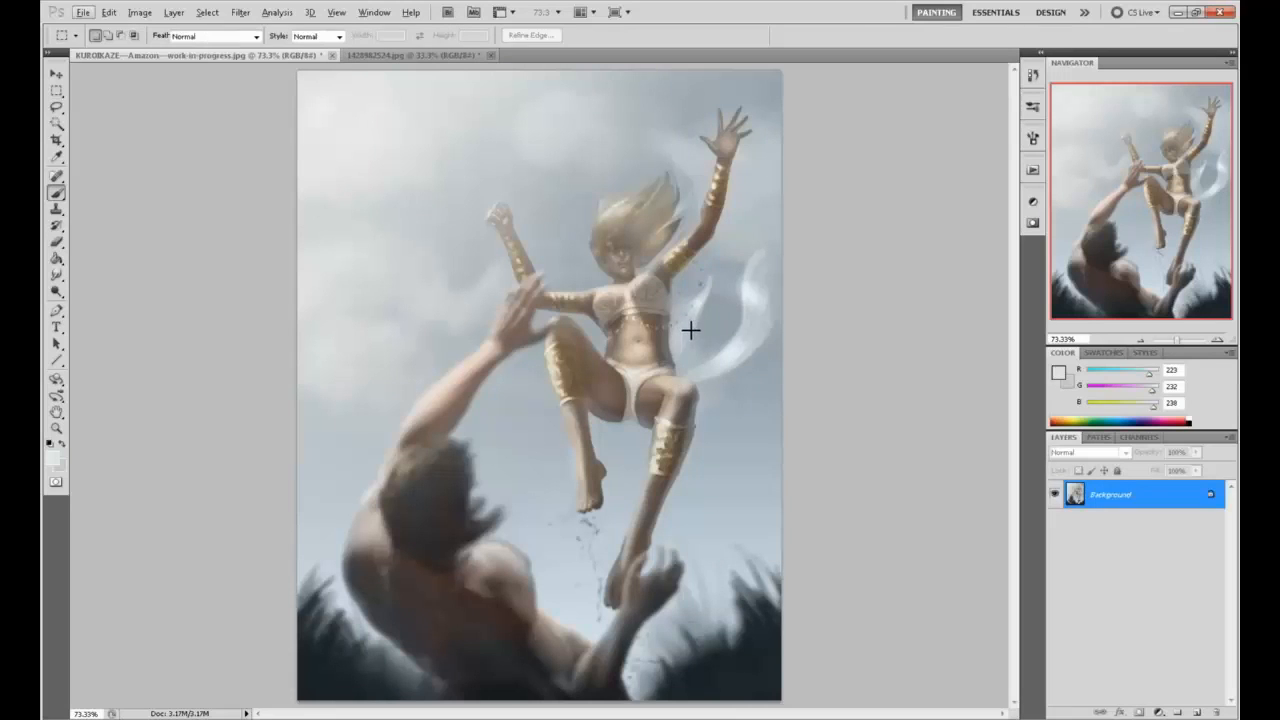
pyautogui.keyDown('alt'); pyautogui.click(694, 300); pyautogui.keyUp('alt')
pyautogui.press(']')
pyautogui.press(']')
pyautogui.press(']')
pyautogui.press(']')
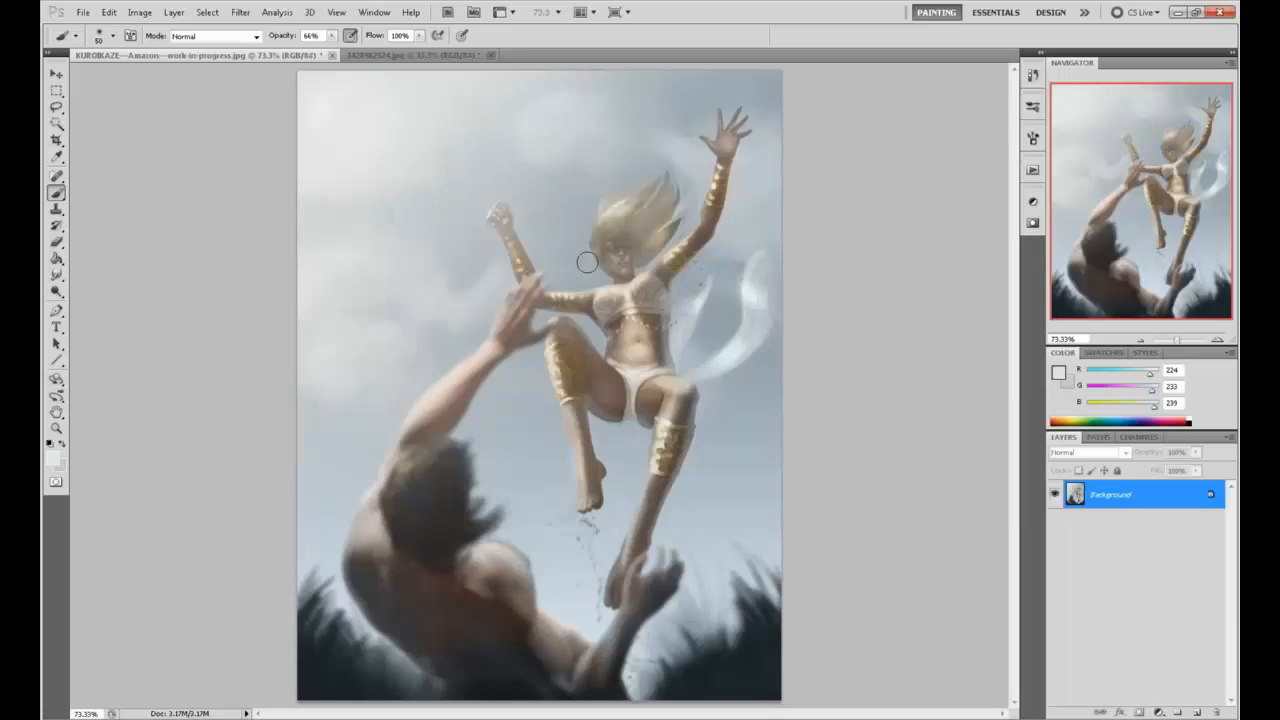
# Try a pale diagonal stroke and a dark vertical shaft near the clenched fist, undoing each attempt
pyautogui.moveTo(555, 130); pyautogui.dragTo(430, 310)
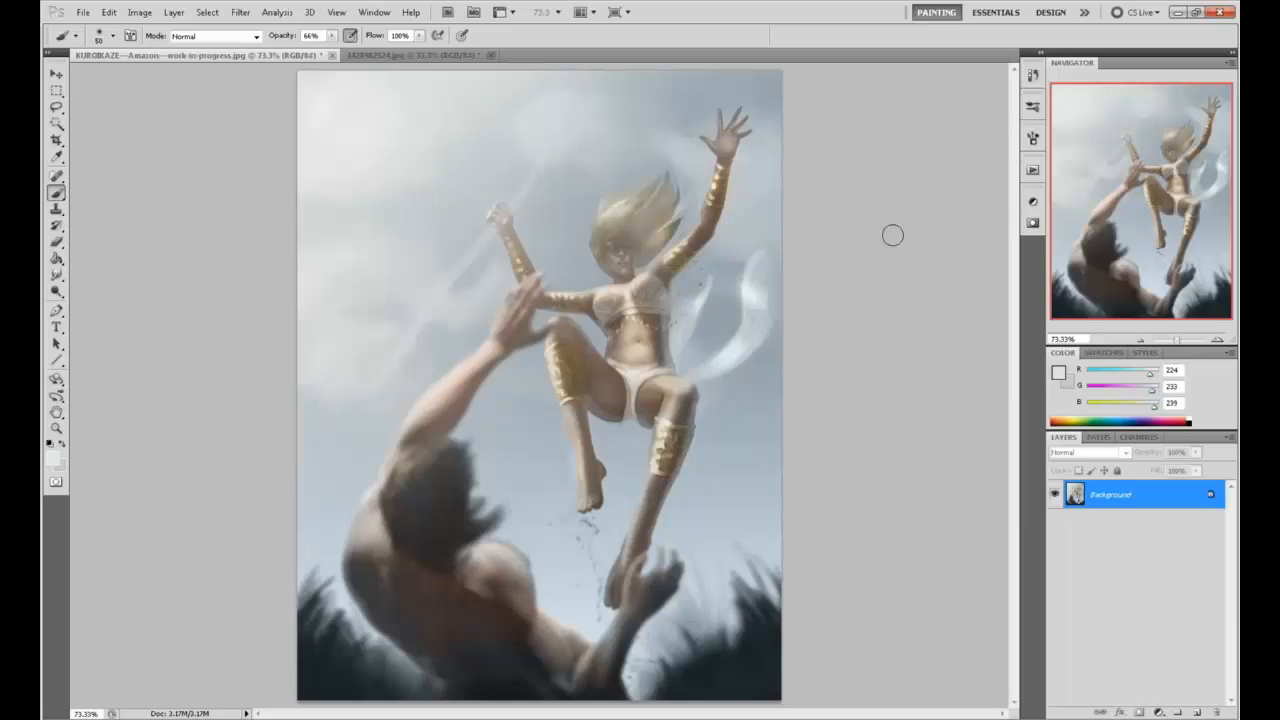
pyautogui.hotkey('ctrl', 'z')
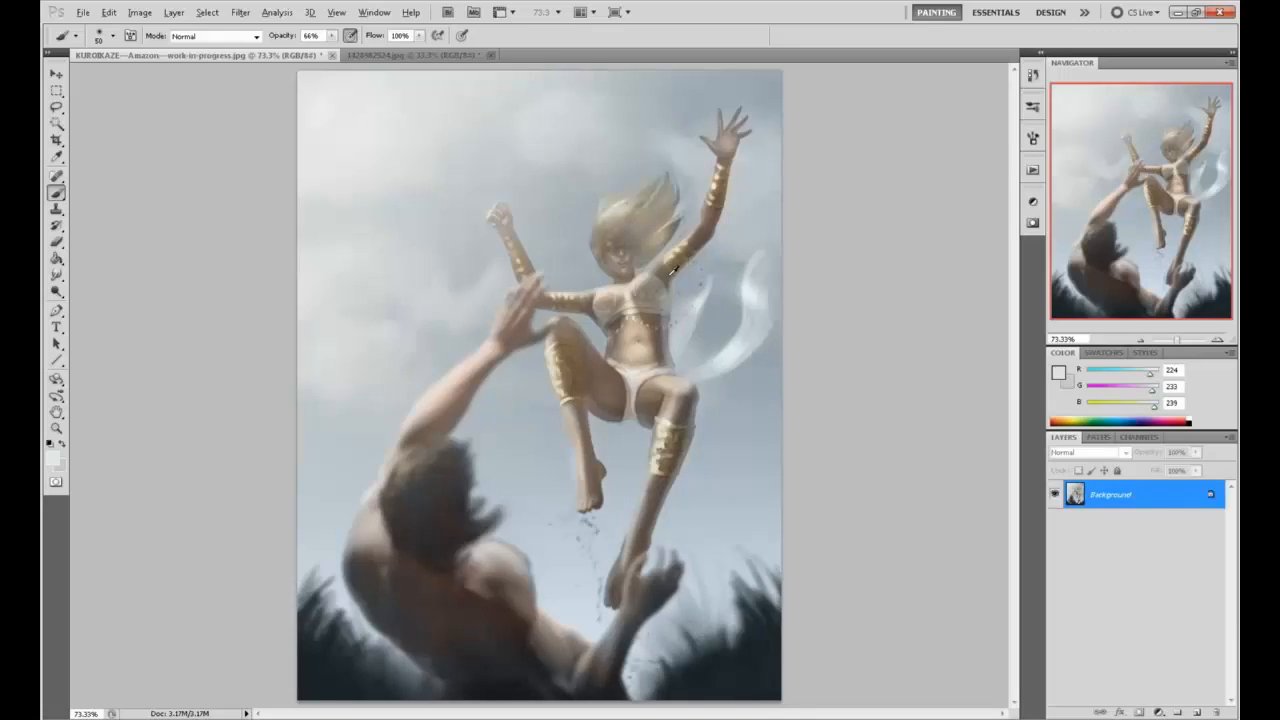
pyautogui.keyDown('alt'); pyautogui.click(672, 269); pyautogui.keyUp('alt')
pyautogui.moveTo(497, 109)
pyautogui.mouseDown()
pyautogui.moveTo(487, 296)
pyautogui.moveTo(491, 103)
pyautogui.moveTo(483, 237)
pyautogui.mouseUp()
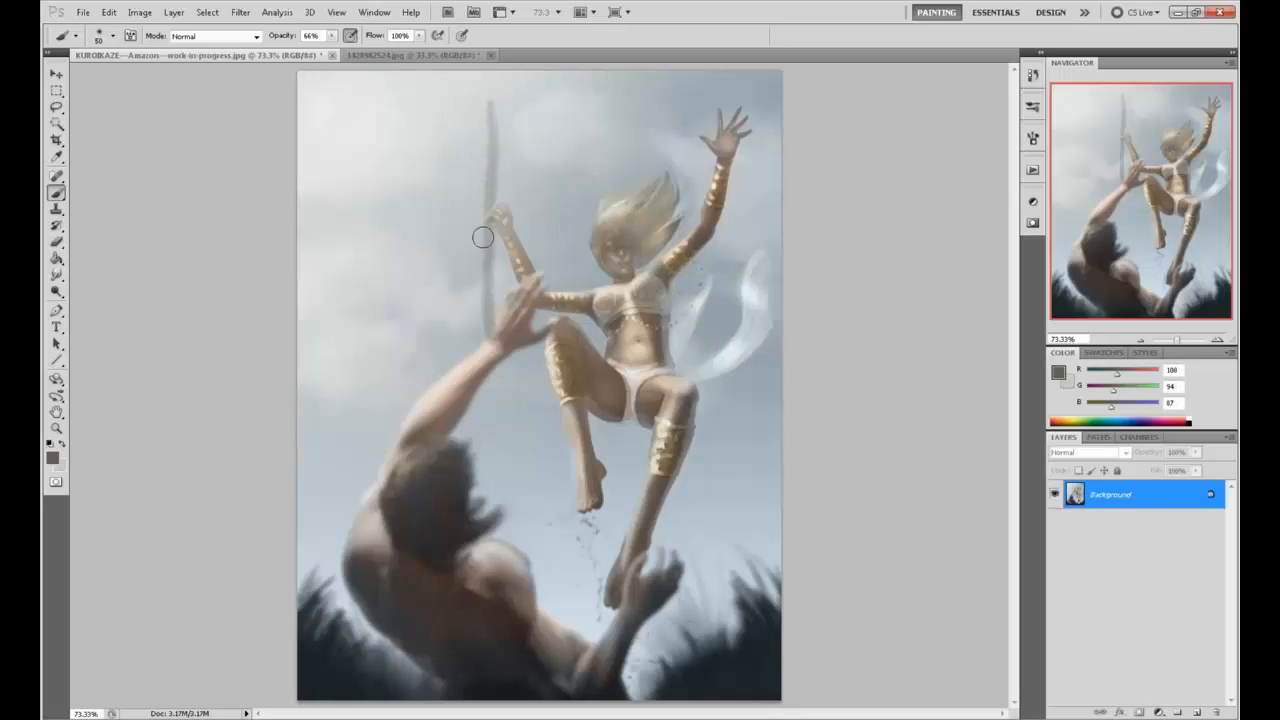
pyautogui.moveTo(462, 308)
pyautogui.mouseDown()
pyautogui.moveTo(475, 343)
pyautogui.moveTo(522, 296)
pyautogui.mouseUp()
pyautogui.hotkey('ctrl', 'z')
pyautogui.hotkey('ctrl', 'alt', 'z')
pyautogui.hotkey('ctrl', 'alt', 'z')
# Try several diagonal and curved spear shaft strokes around the clenched fist, undoing each one
pyautogui.moveTo(451, 157); pyautogui.dragTo(492, 212)
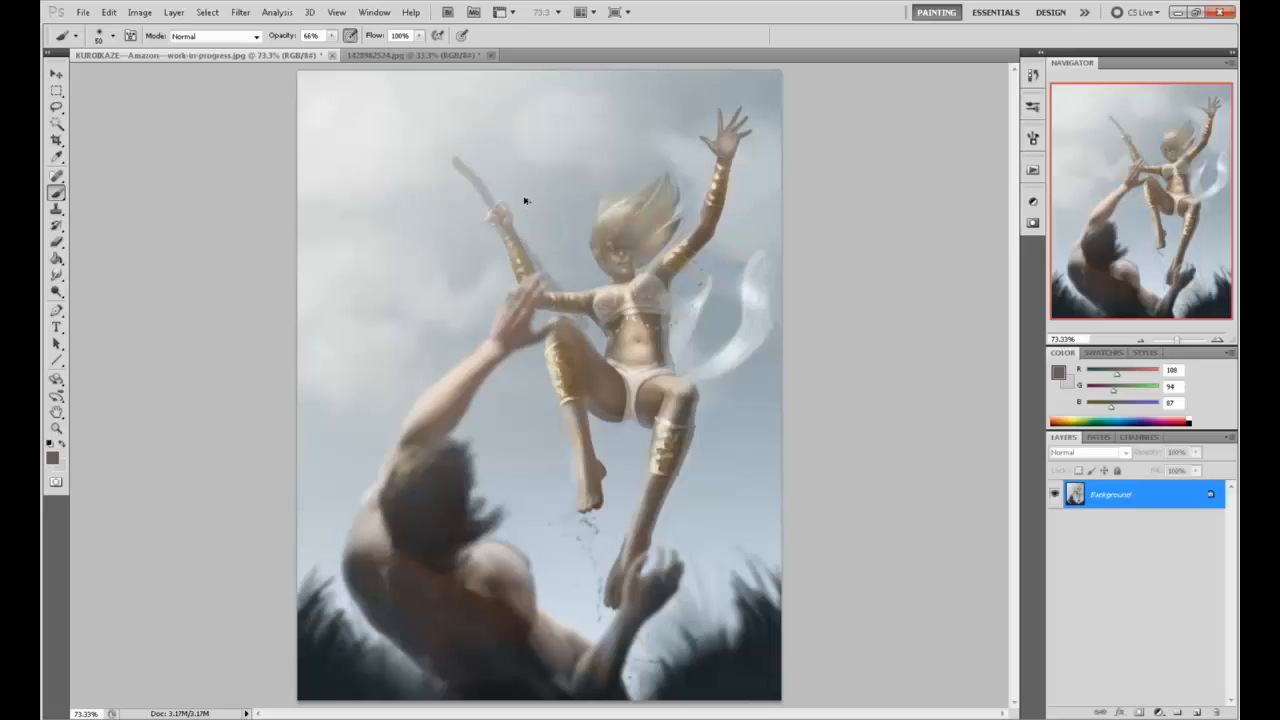
pyautogui.hotkey('ctrl', 'z')
pyautogui.moveTo(520, 138)
pyautogui.mouseDown()
pyautogui.moveTo(484, 242)
pyautogui.moveTo(448, 278)
pyautogui.moveTo(508, 265)
pyautogui.moveTo(460, 326)
pyautogui.moveTo(441, 281)
pyautogui.mouseUp()
pyautogui.hotkey('ctrl', 'alt', 'z')
pyautogui.hotkey('ctrl', 'alt', 'z')
pyautogui.moveTo(598, 110)
pyautogui.mouseDown()
pyautogui.moveTo(544, 147)
pyautogui.moveTo(453, 336)
pyautogui.moveTo(515, 191)
pyautogui.moveTo(480, 296)
pyautogui.mouseUp()
pyautogui.hotkey('ctrl', 'z')
pyautogui.hotkey('ctrl', 'z')
pyautogui.moveTo(560, 131); pyautogui.dragTo(432, 374)
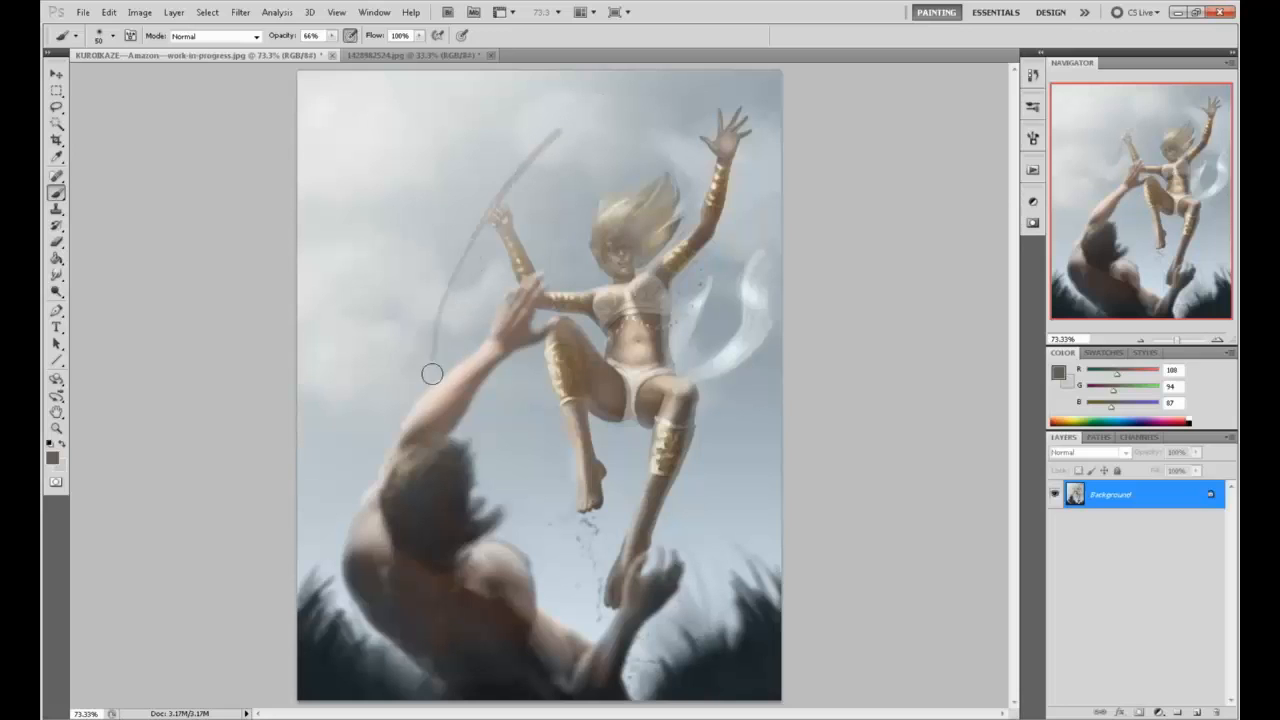
pyautogui.hotkey('ctrl', 'z')
# Sketch a dark spear running diagonally through the clenched fist, with a broad angular head at its lower end
pyautogui.moveTo(532, 152)
pyautogui.mouseDown()
pyautogui.moveTo(466, 286)
pyautogui.moveTo(488, 273)
pyautogui.moveTo(473, 346)
pyautogui.mouseUp()
pyautogui.moveTo(436, 302); pyautogui.dragTo(474, 347)
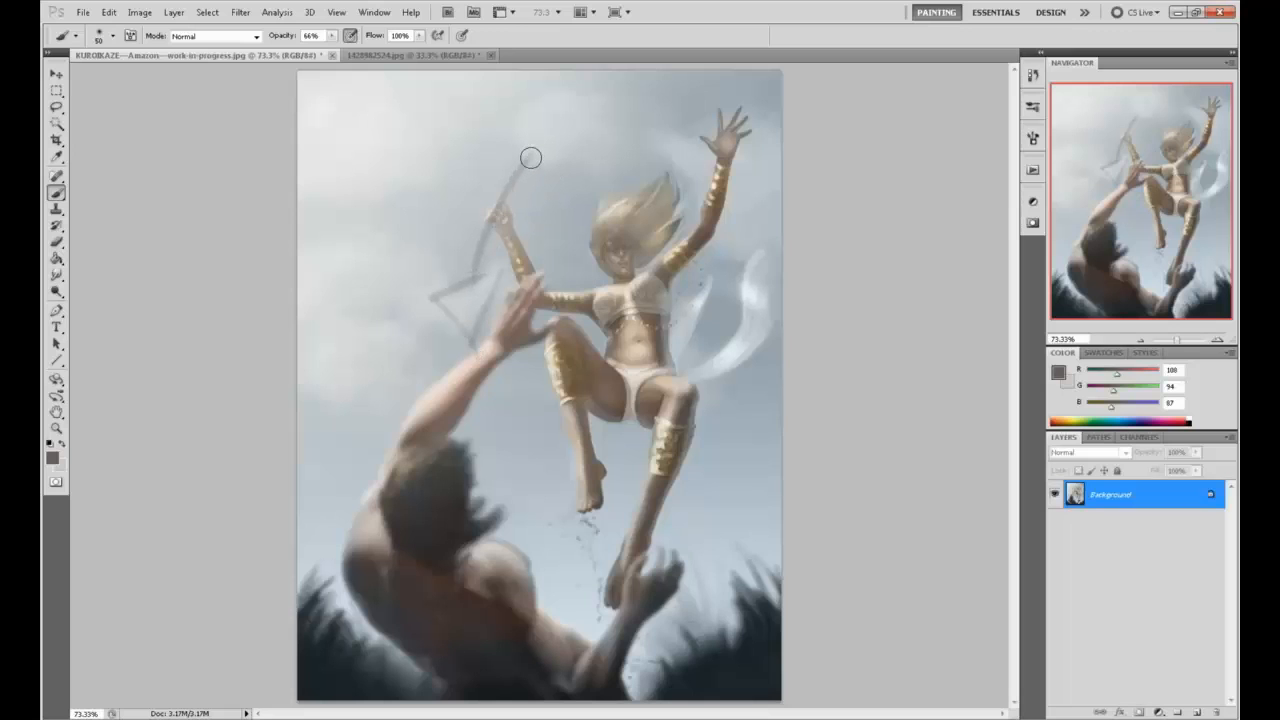
pyautogui.moveTo(530, 157)
pyautogui.mouseDown()
pyautogui.moveTo(469, 267)
pyautogui.moveTo(487, 234)
pyautogui.moveTo(476, 295)
pyautogui.moveTo(462, 298)
pyautogui.moveTo(470, 350)
pyautogui.mouseUp()
pyautogui.moveTo(452, 280); pyautogui.dragTo(462, 370)
pyautogui.moveTo(432, 305)
pyautogui.mouseDown()
pyautogui.moveTo(480, 413)
pyautogui.moveTo(500, 252)
pyautogui.mouseUp()
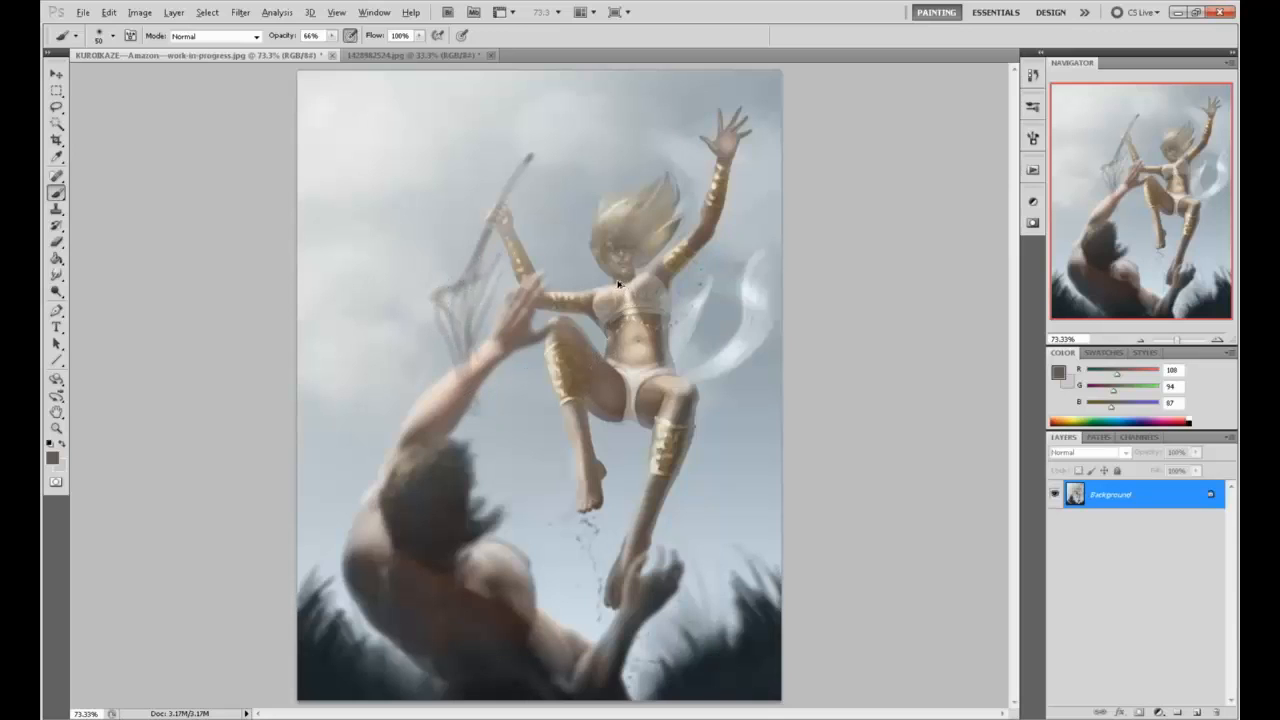
# Undo all strokes of the spear sketch around the clenched fist
pyautogui.hotkey('ctrl', 'alt', 'z')
pyautogui.hotkey('ctrl', 'alt', 'z')
pyautogui.hotkey('ctrl', 'alt', 'z')
pyautogui.hotkey('ctrl', 'alt', 'z')
pyautogui.hotkey('ctrl', 'alt', 'z')
pyautogui.hotkey('ctrl', 'alt', 'z')
pyautogui.hotkey('ctrl', 'alt', 'z')
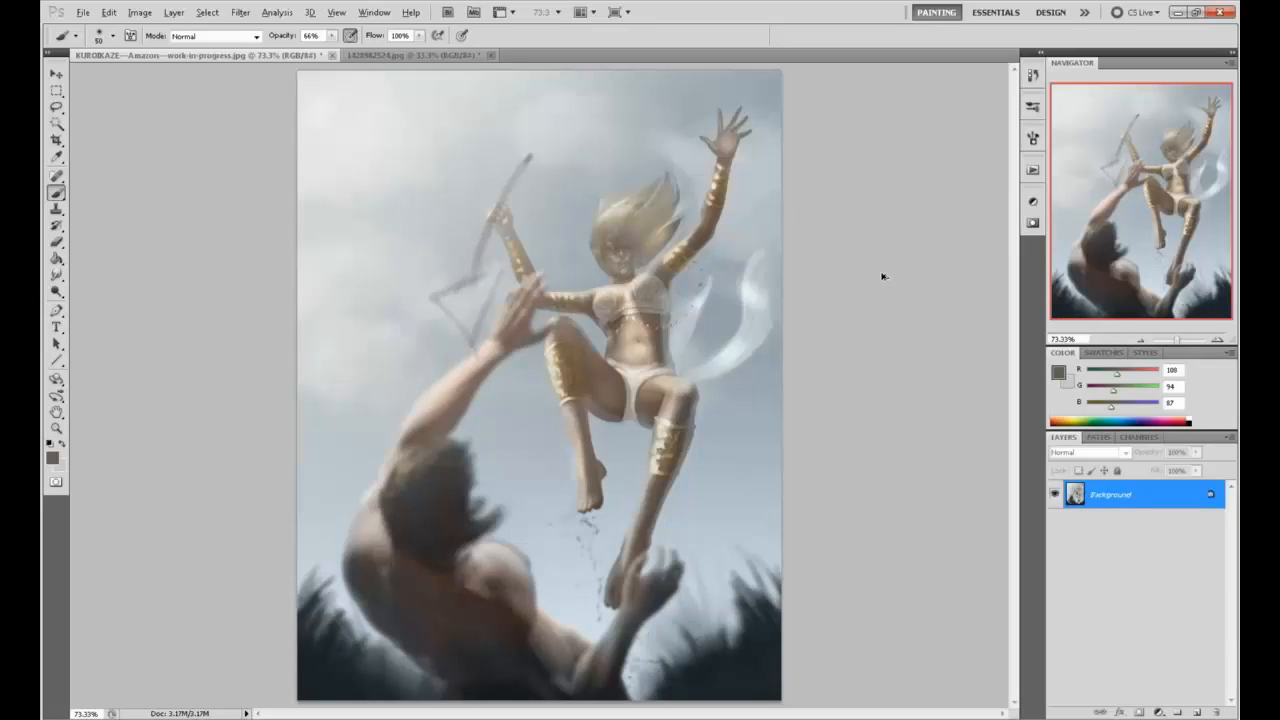
pyautogui.hotkey('ctrl', 'alt', 'z')
pyautogui.hotkey('ctrl', 'alt', 'z')
pyautogui.hotkey('ctrl', 'alt', 'z')
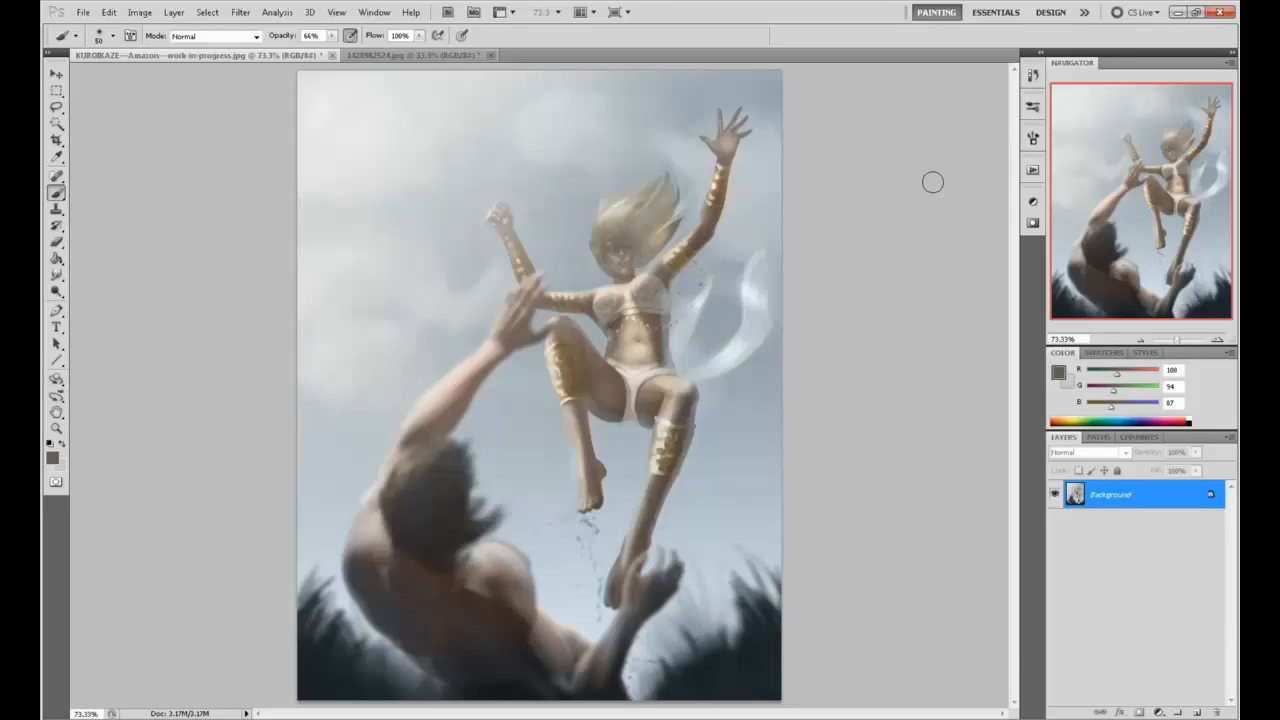
# Compare the painting's opening snapshot with the latest brush state in the history, twice, and close the history
pyautogui.hotkey('ctrl', '-')
pyautogui.click(1033, 75)
pyautogui.moveTo(1015, 438)
pyautogui.mouseDown()
pyautogui.moveTo(1012, 92)
pyautogui.moveTo(1015, 457)
pyautogui.mouseUp()
pyautogui.click(978, 96)
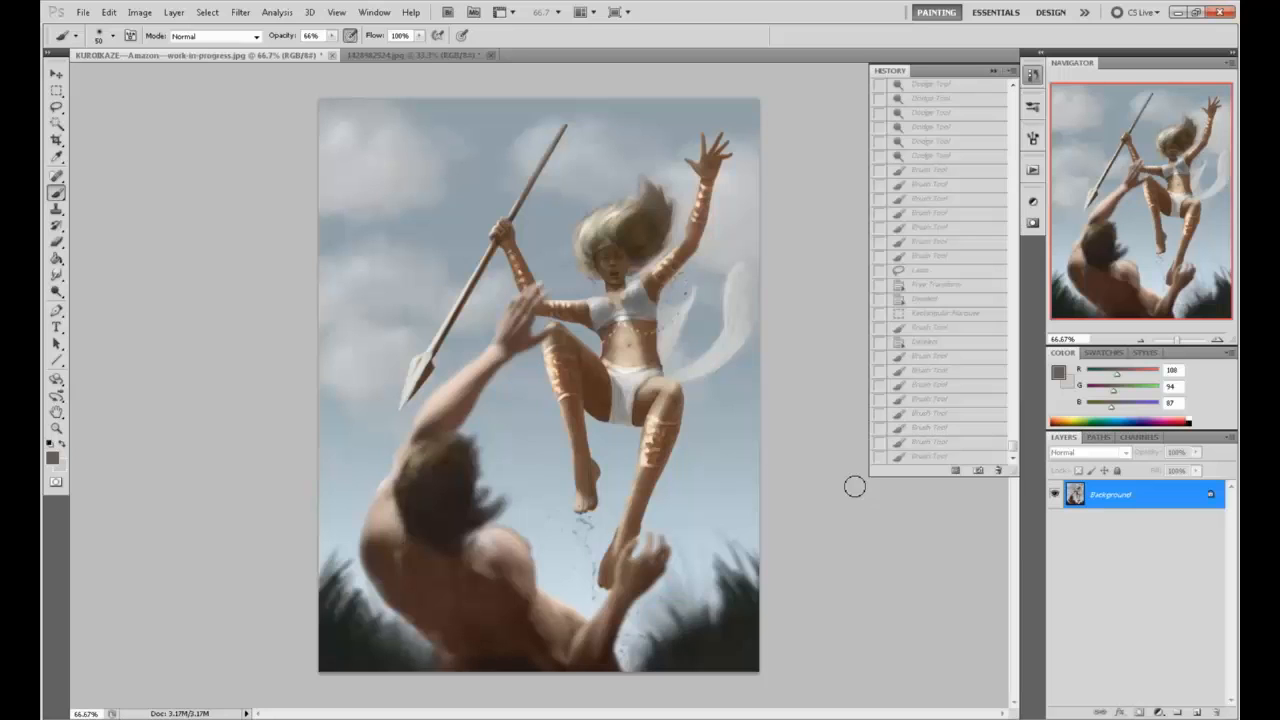
pyautogui.click(919, 457)
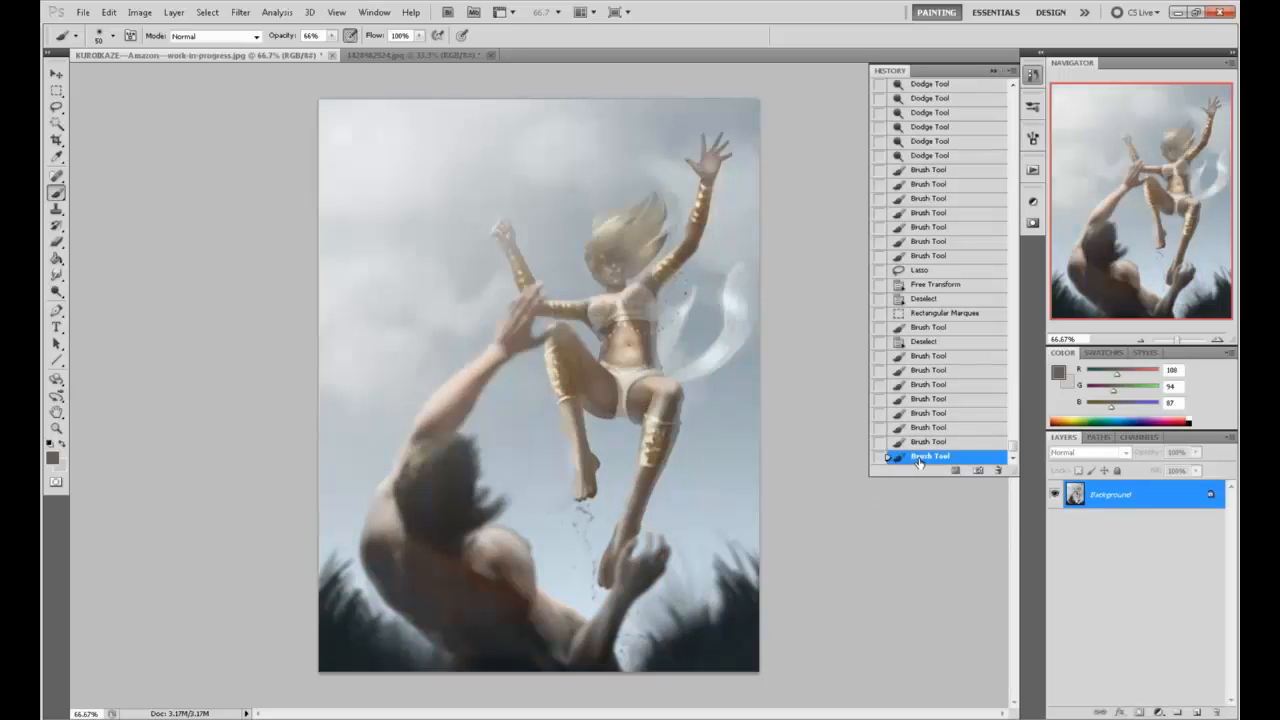
pyautogui.moveTo(1018, 457)
pyautogui.mouseDown()
pyautogui.moveTo(1016, 92)
pyautogui.moveTo(1054, 457)
pyautogui.mouseUp()
pyautogui.click(965, 91)
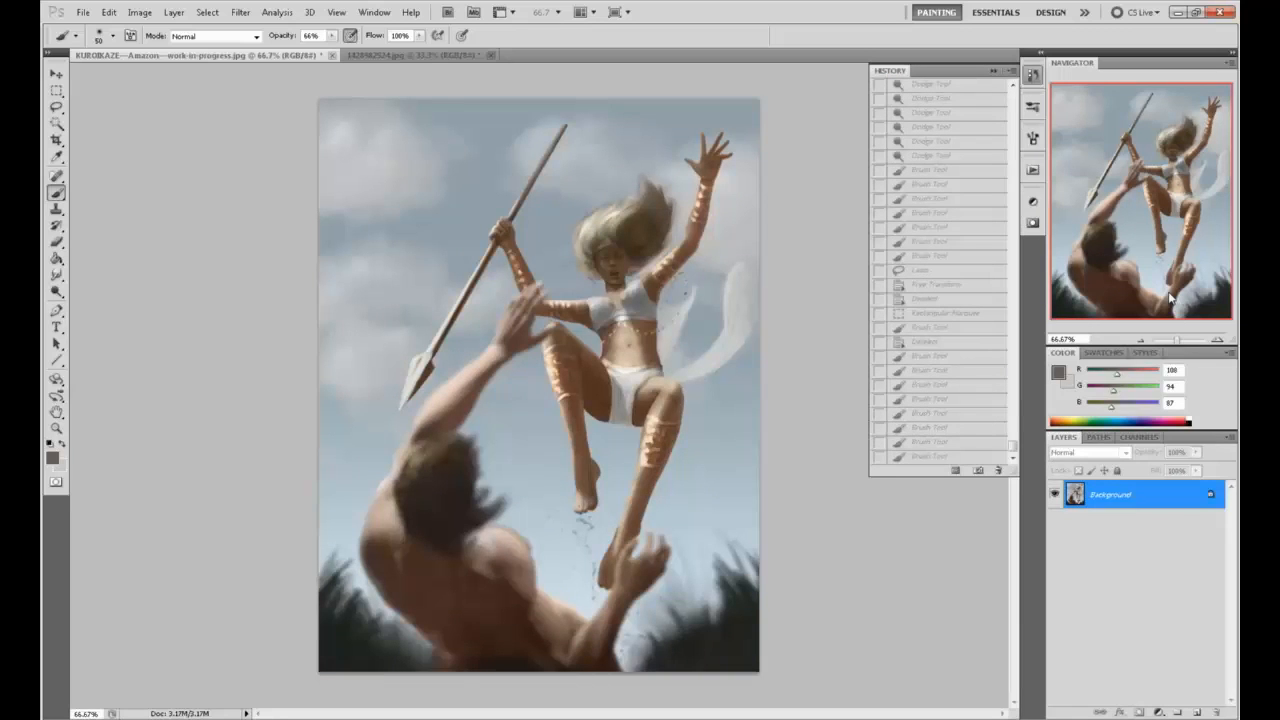
pyautogui.click(912, 457)
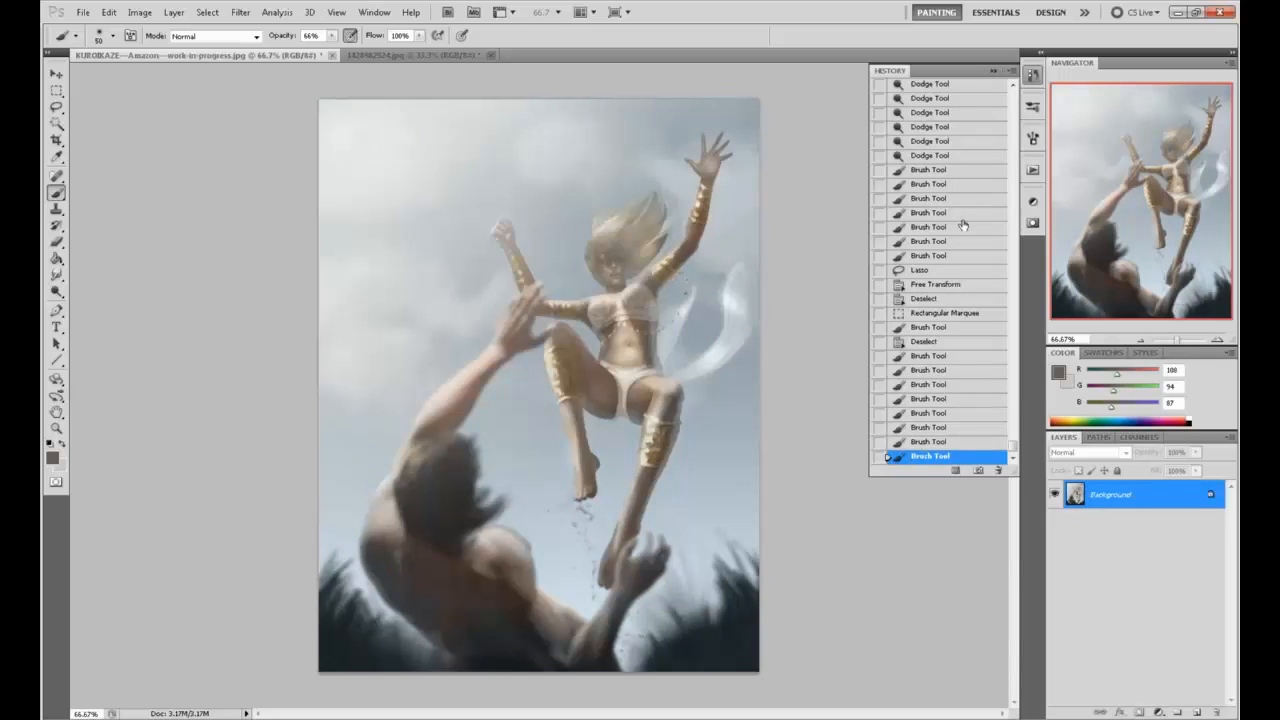
pyautogui.click(994, 71)
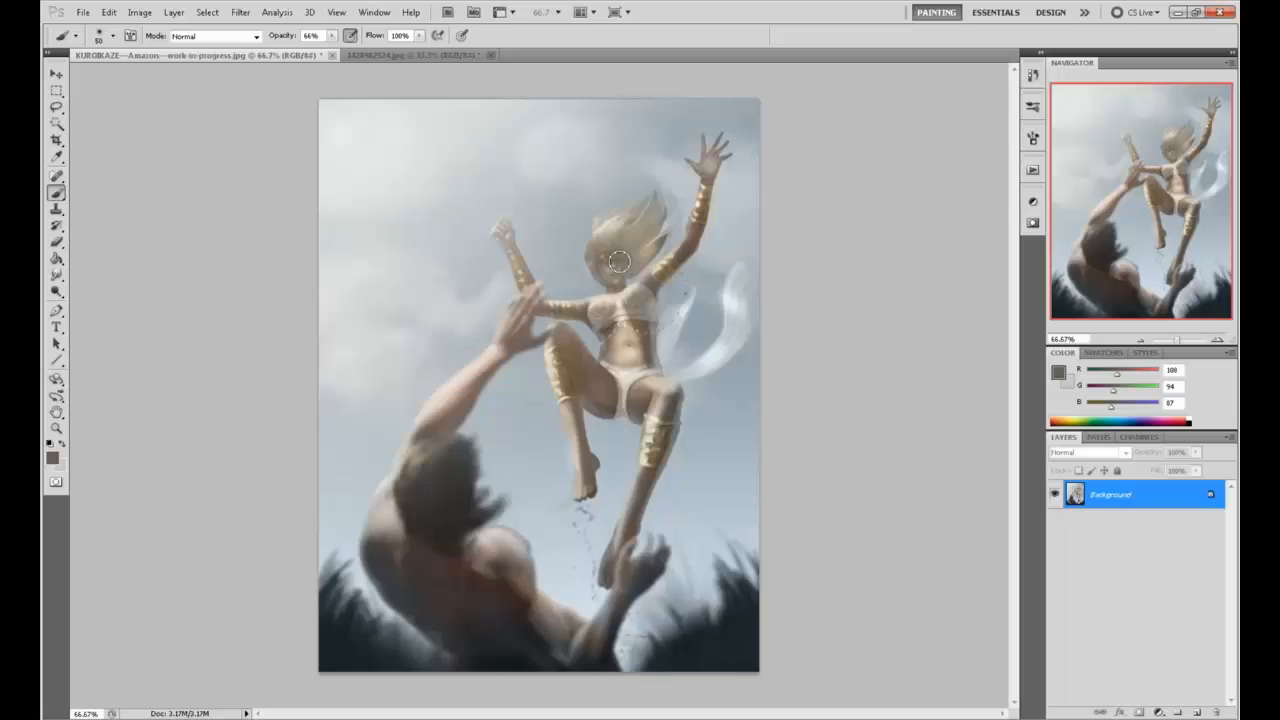
# Add a new layer above the background and set its blend mode to Color
pyautogui.click(1198, 712)
pyautogui.click(1078, 452)
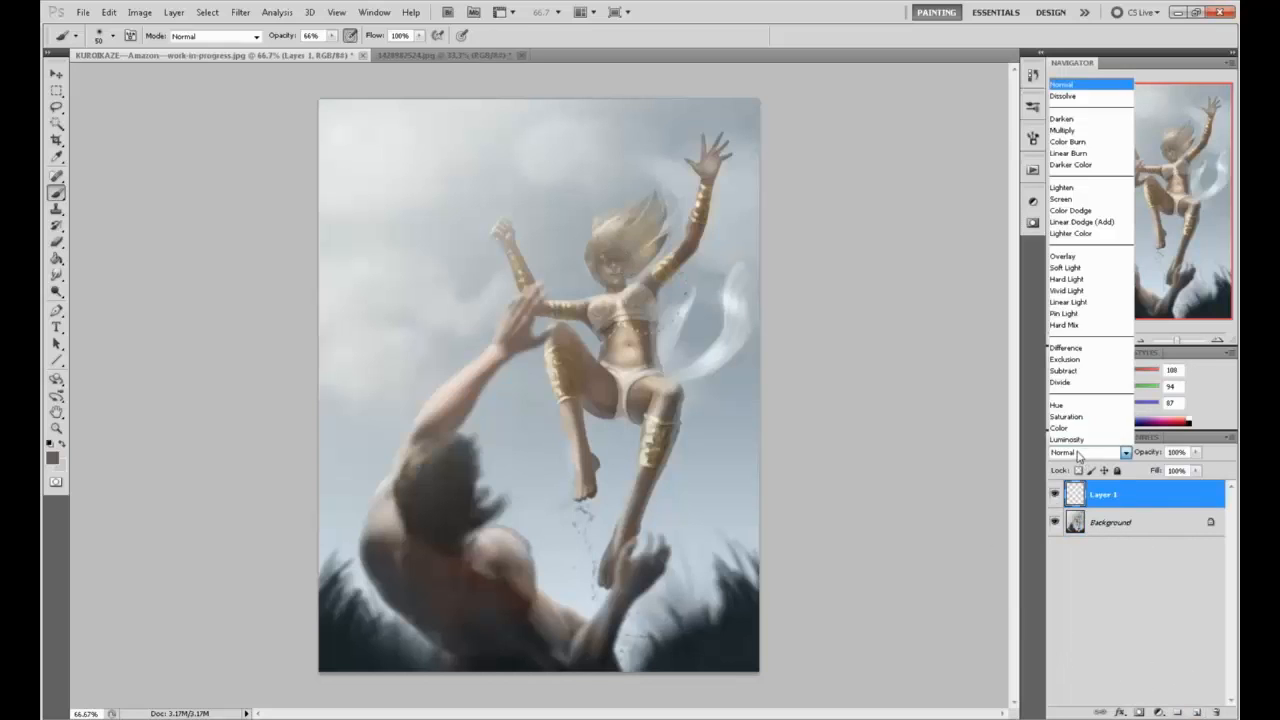
pyautogui.click(1073, 429)
# Set the foreground colour to a vivid red with RGB 230, 56, 48
pyautogui.click(1062, 374)
pyautogui.click(977, 316)
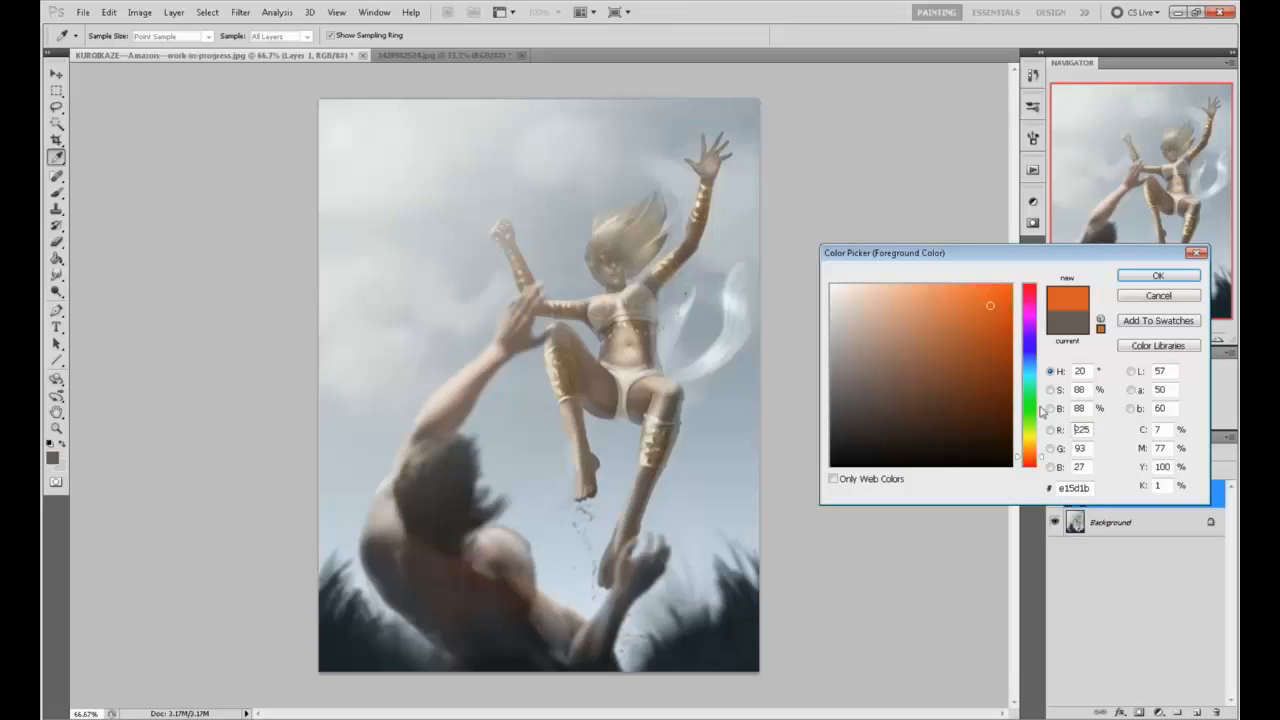
pyautogui.click(978, 288)
pyautogui.click(1040, 462)
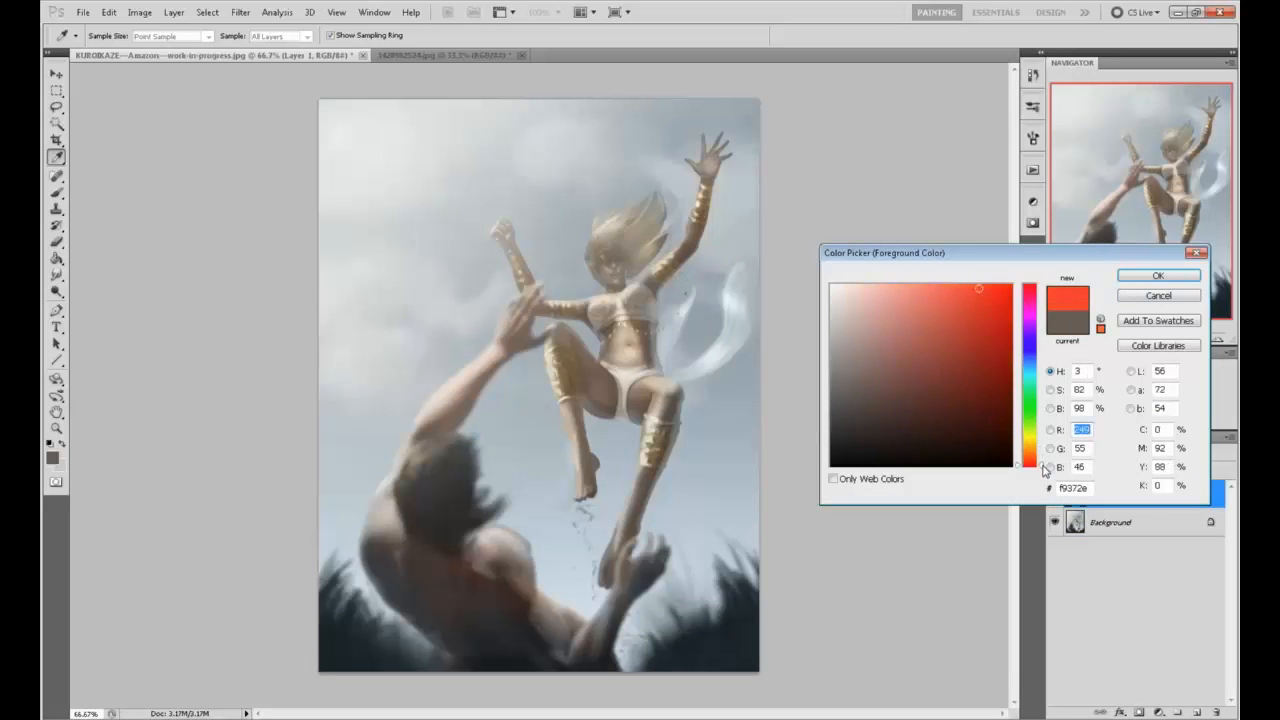
pyautogui.click(958, 327)
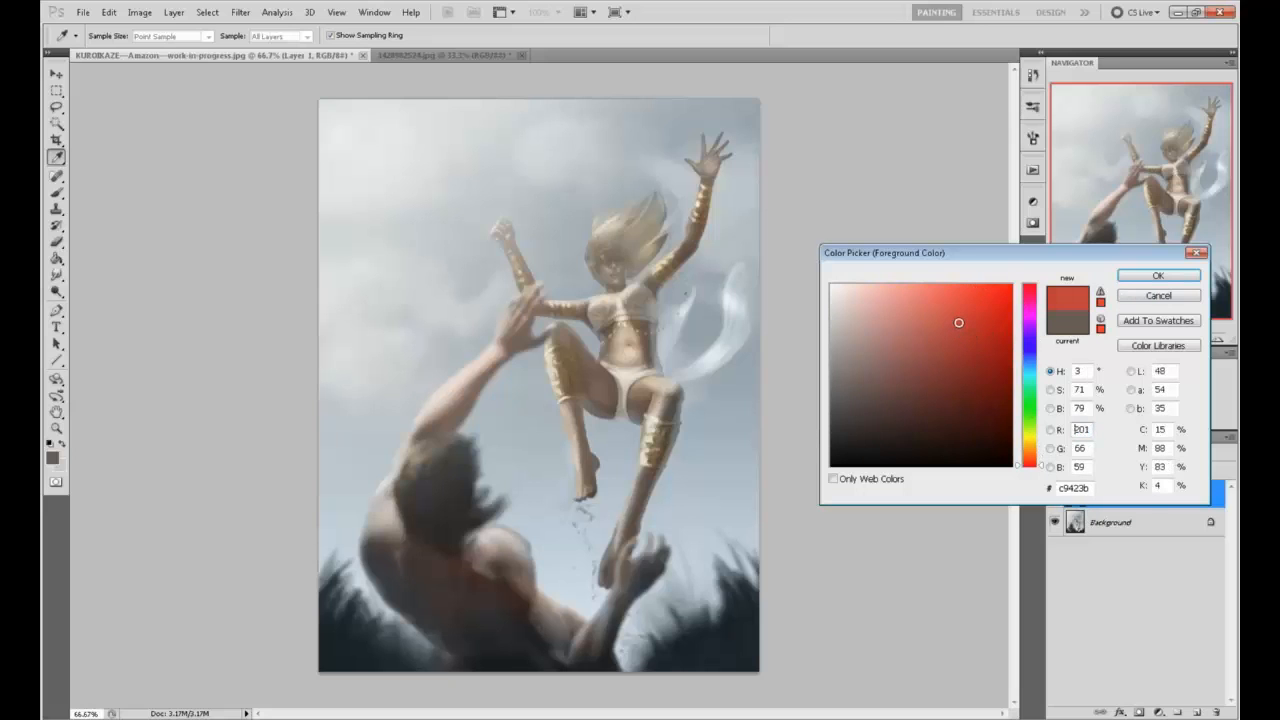
pyautogui.moveTo(958, 325); pyautogui.dragTo(974, 301)
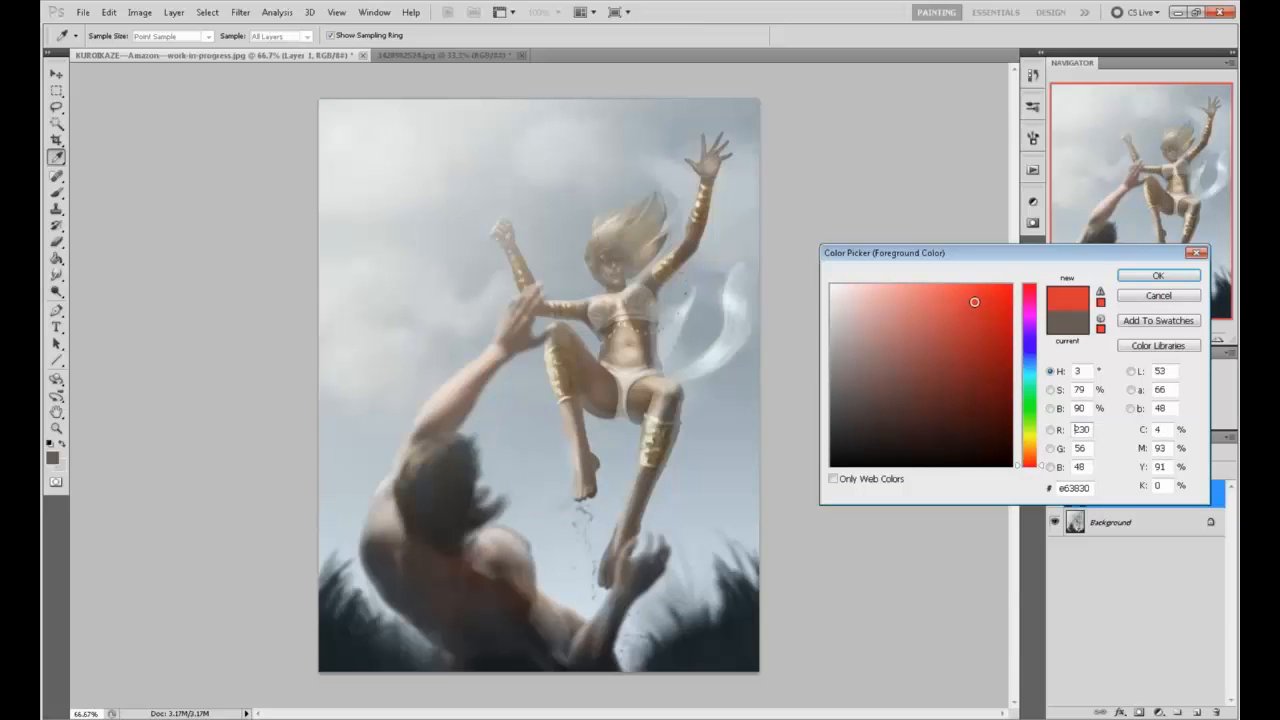
pyautogui.click(1157, 276)
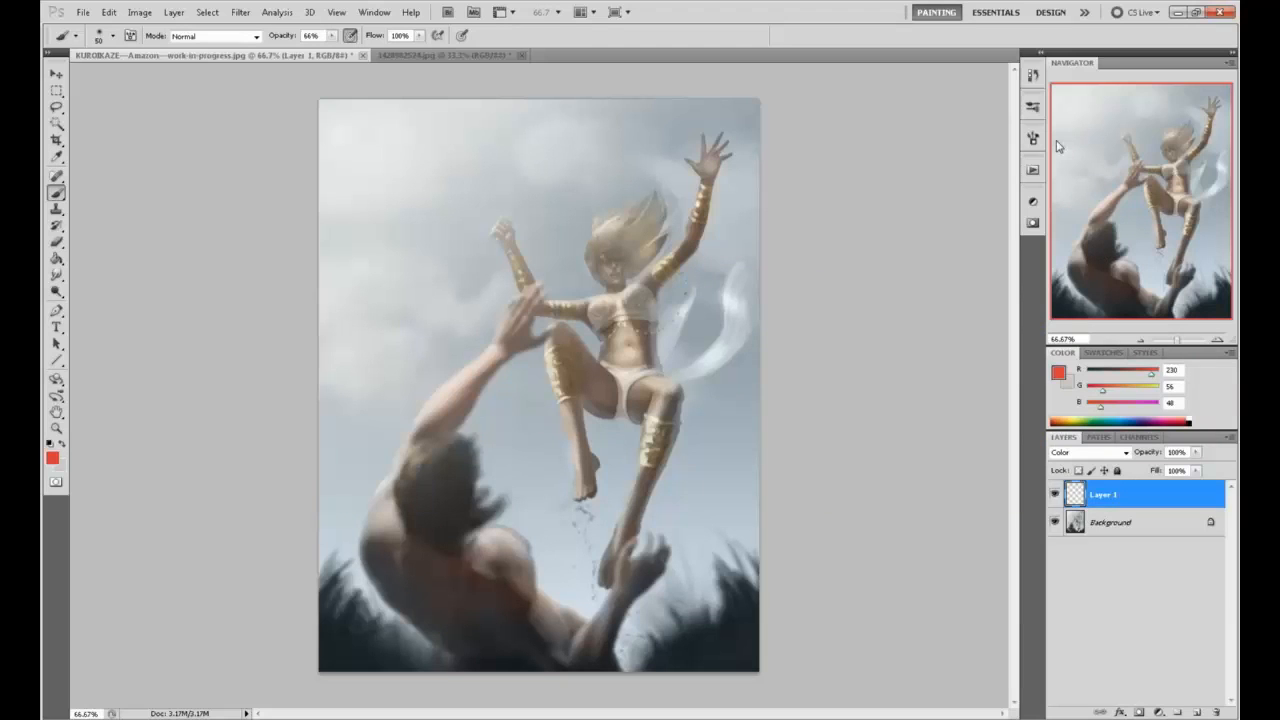
# Tint the Amazon's clenched fist red on the Color layer with a smaller brush, lowering its opacity to 26%
pyautogui.press('[')
pyautogui.moveTo(521, 249); pyautogui.dragTo(514, 237)
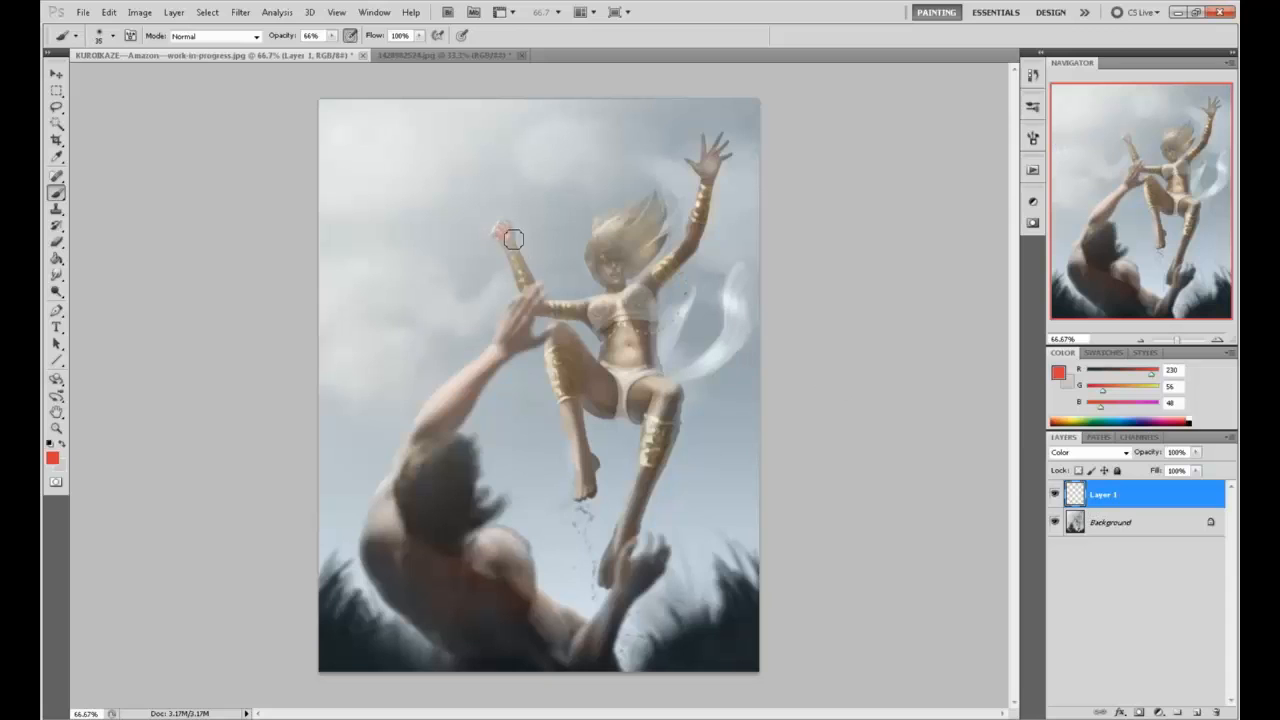
pyautogui.click(331, 36)
pyautogui.moveTo(313, 55); pyautogui.dragTo(305, 54)
pyautogui.click(493, 235)
pyautogui.hotkey('ctrl', 'z')
pyautogui.moveTo(507, 237); pyautogui.dragTo(500, 242)
# Adjust the tint layer to saturation +100 and hue about +24, and merge it into the background
pyautogui.hotkey('ctrl', 'u')
pyautogui.click(949, 300)
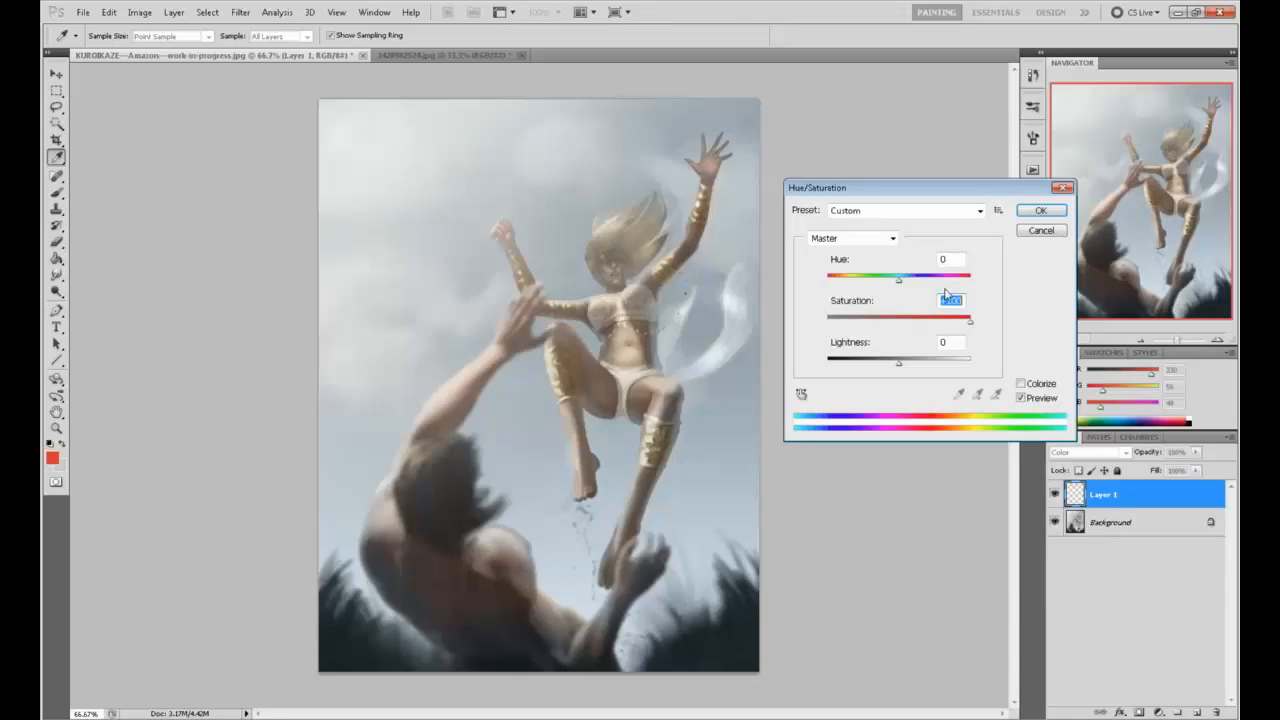
pyautogui.moveTo(899, 276)
pyautogui.mouseDown()
pyautogui.moveTo(870, 281)
pyautogui.moveTo(917, 287)
pyautogui.mouseUp()
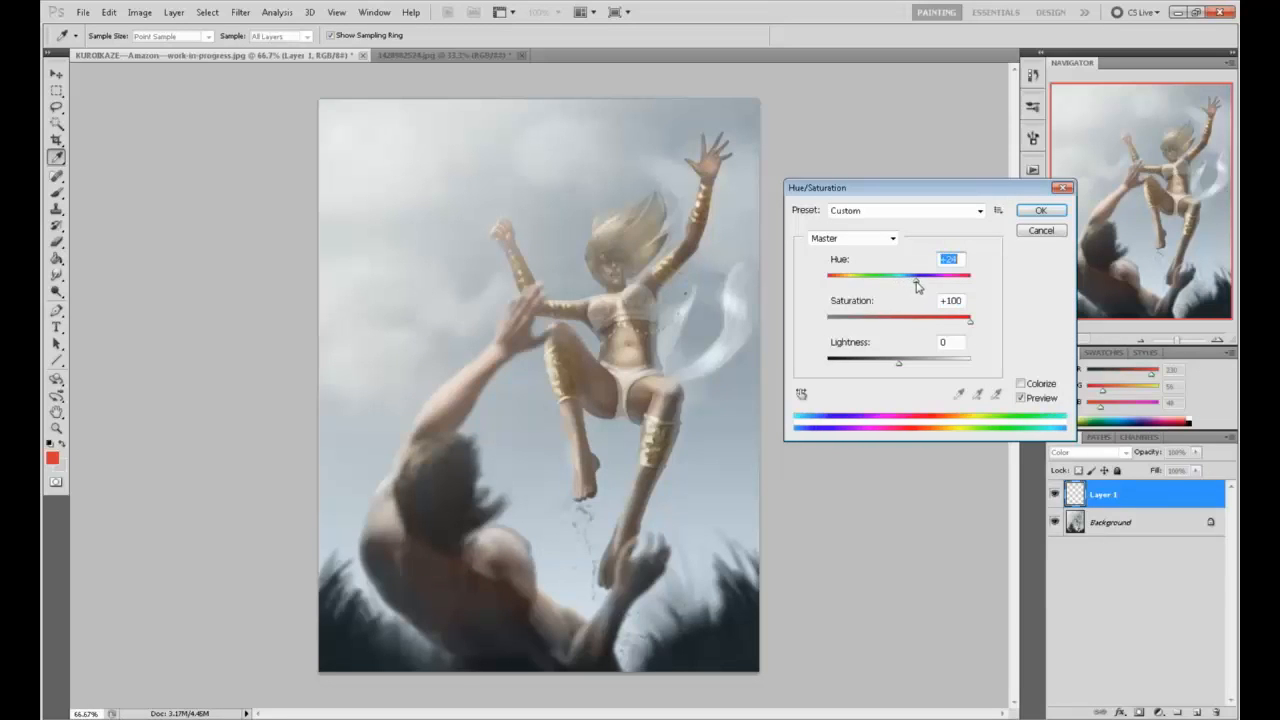
pyautogui.click(1040, 210)
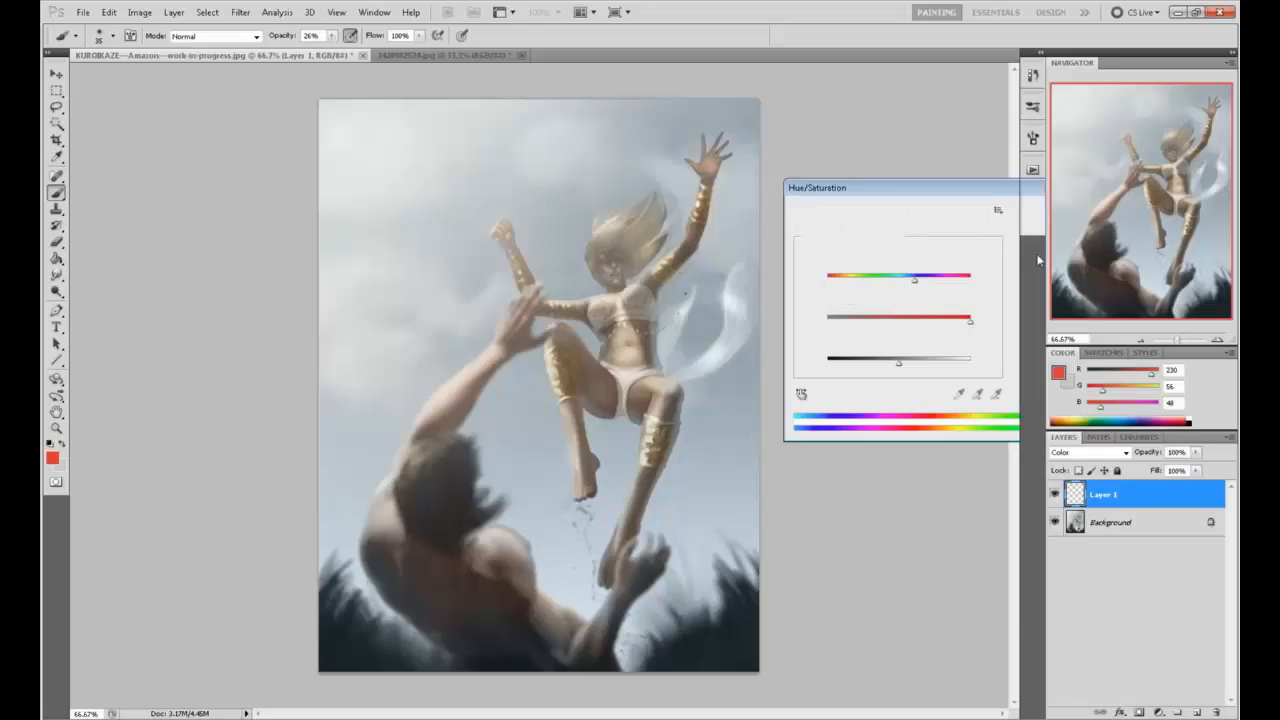
pyautogui.rightClick(1145, 506)
pyautogui.click(1160, 496)
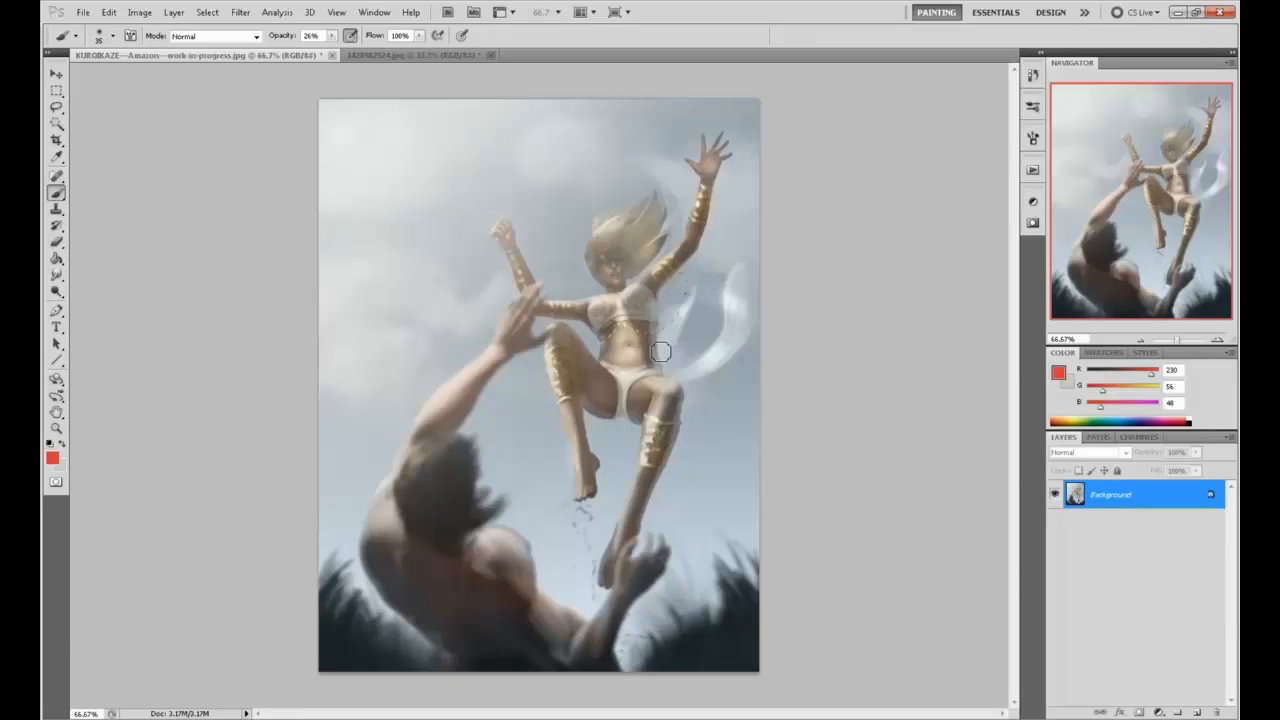
# Blend the shading across the Amazon's midriff with skin tones sampled from her stomach
pyautogui.keyDown('alt'); pyautogui.click(645, 318); pyautogui.keyUp('alt')
pyautogui.keyDown('alt'); pyautogui.click(648, 354); pyautogui.keyUp('alt')
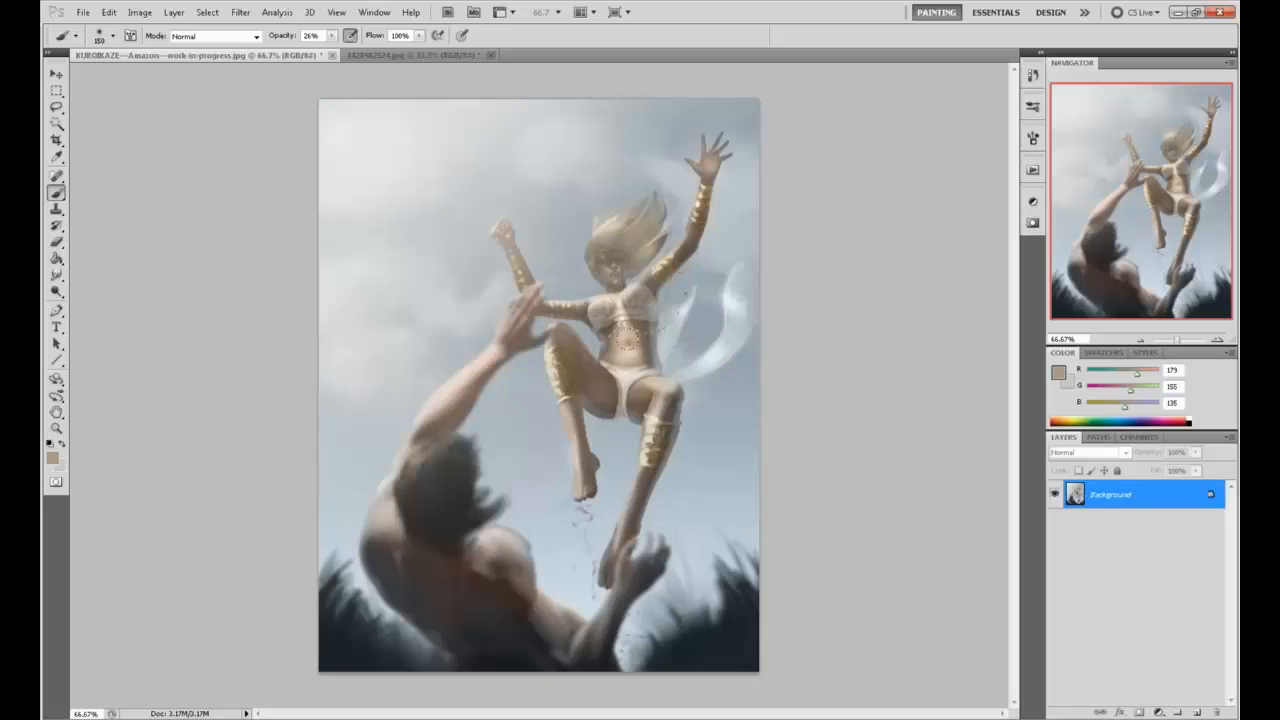
pyautogui.keyDown('alt'); pyautogui.click(640, 347); pyautogui.keyUp('alt')
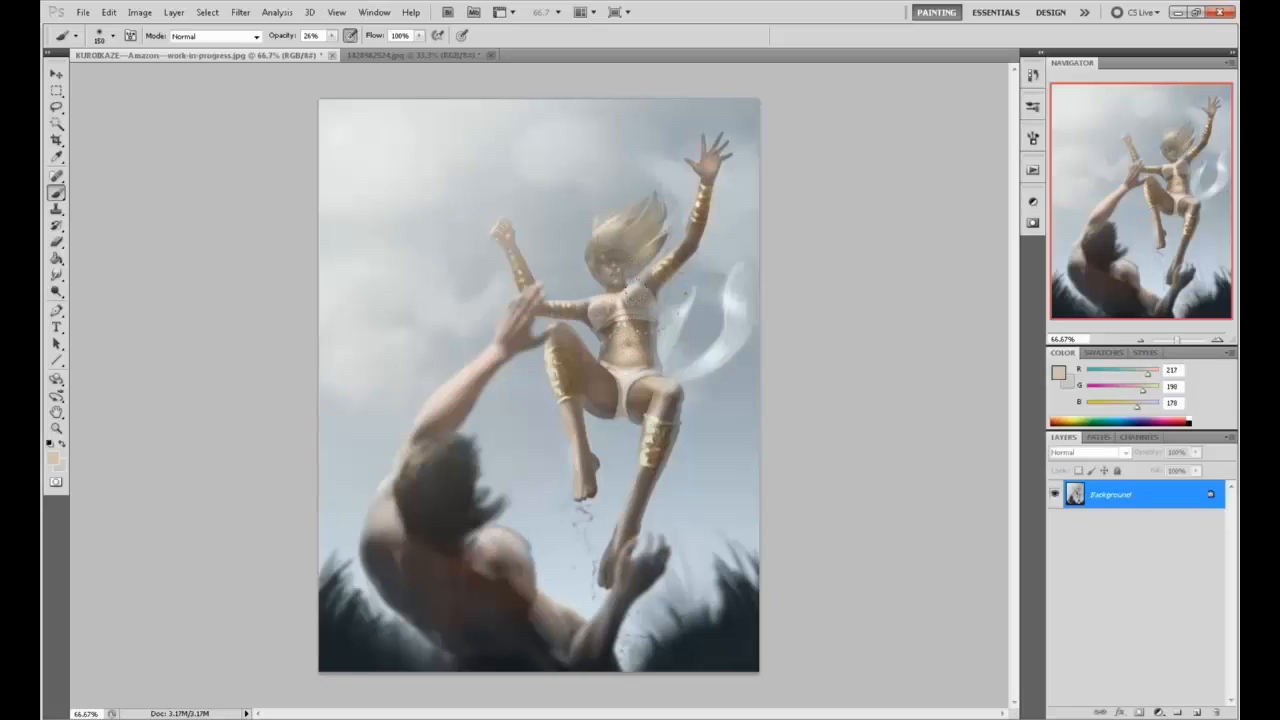
pyautogui.keyDown('alt'); pyautogui.click(618, 347); pyautogui.keyUp('alt')
pyautogui.keyDown('alt'); pyautogui.click(617, 328); pyautogui.keyUp('alt')
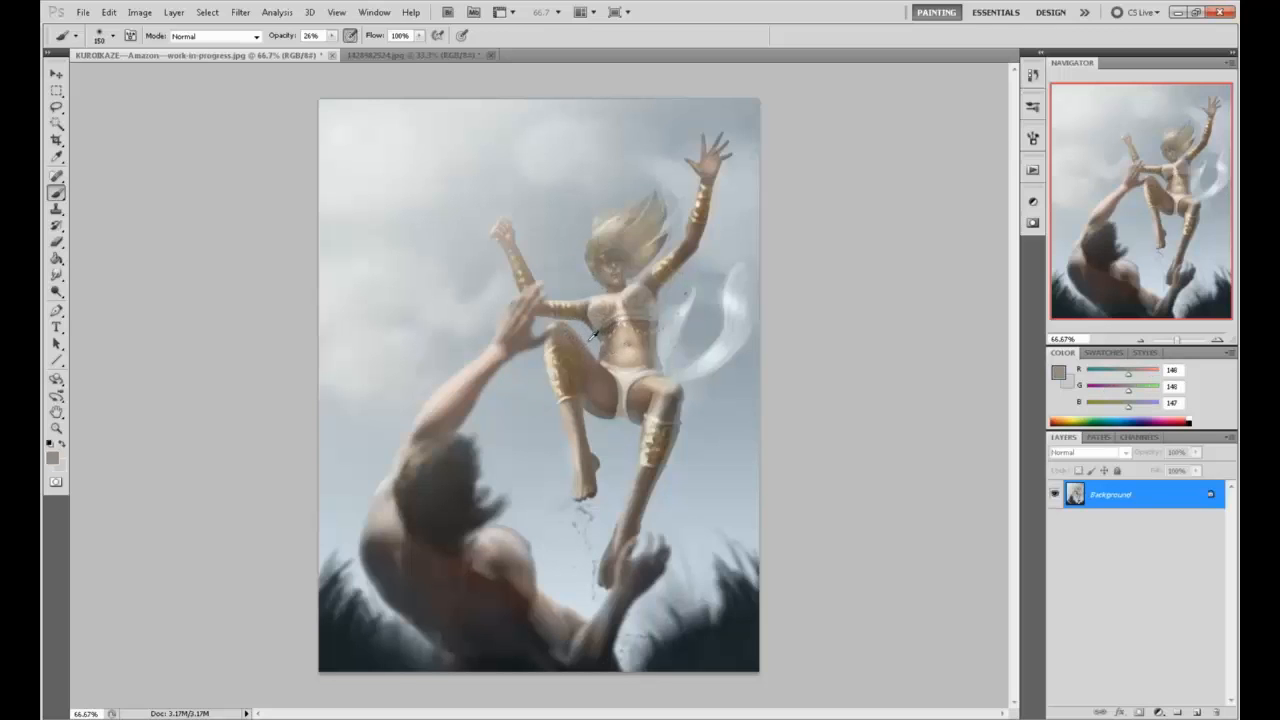
# Clean up the edge of the Amazon's waist with a smaller brush, using colours sampled from the sky and her skin
pyautogui.press('[')
pyautogui.press('[')
pyautogui.press('[')
pyautogui.press('[')
pyautogui.press('[')
pyautogui.press('[')
pyautogui.keyDown('alt'); pyautogui.click(697, 351); pyautogui.keyUp('alt')
pyautogui.moveTo(606, 344); pyautogui.dragTo(604, 366)
pyautogui.keyDown('alt'); pyautogui.click(613, 350); pyautogui.keyUp('alt')
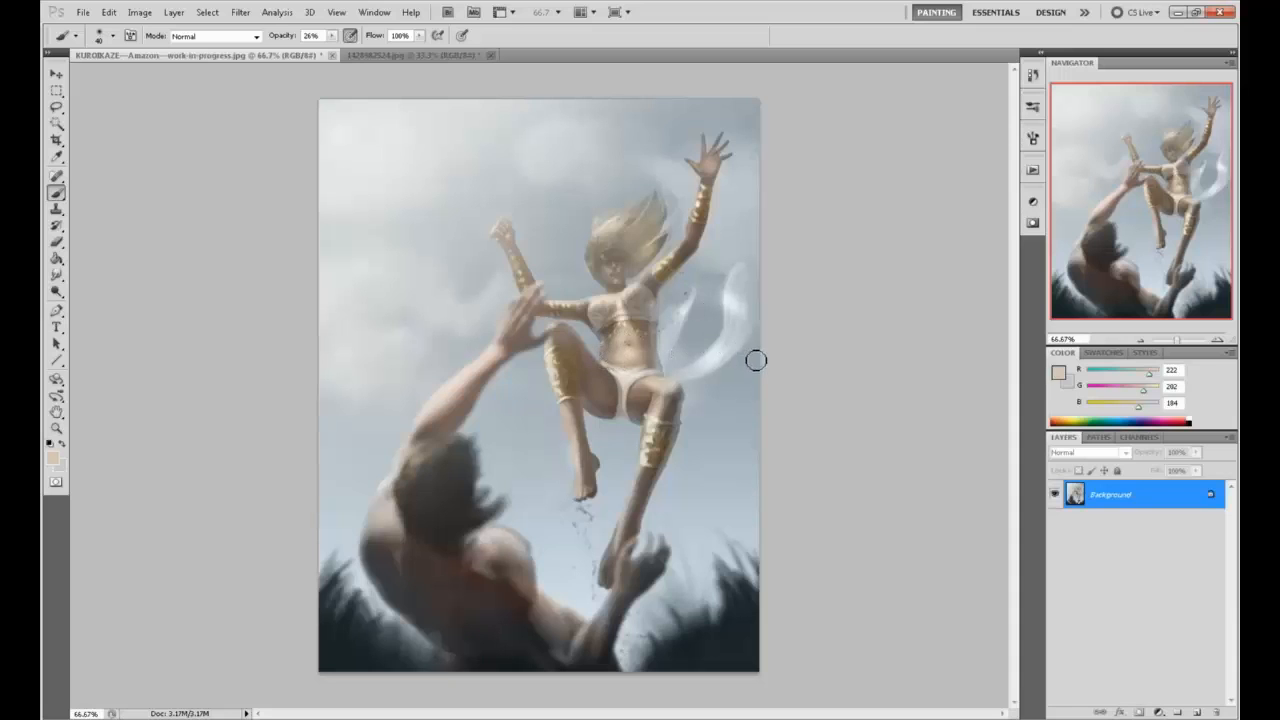
# Add a new layer in Color blend mode and set the foreground colour to dark red, RGB 91, 21, 21
pyautogui.click(1196, 713)
pyautogui.click(1062, 452)
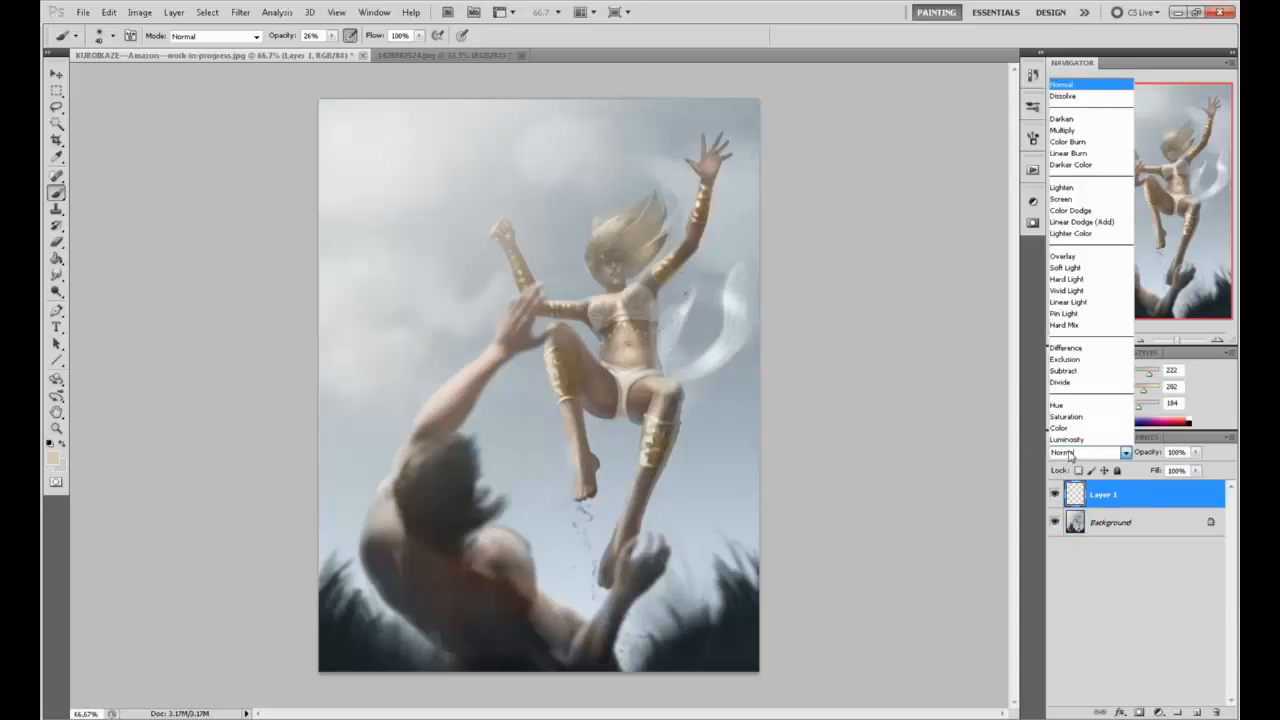
pyautogui.click(1072, 422)
pyautogui.click(1058, 373)
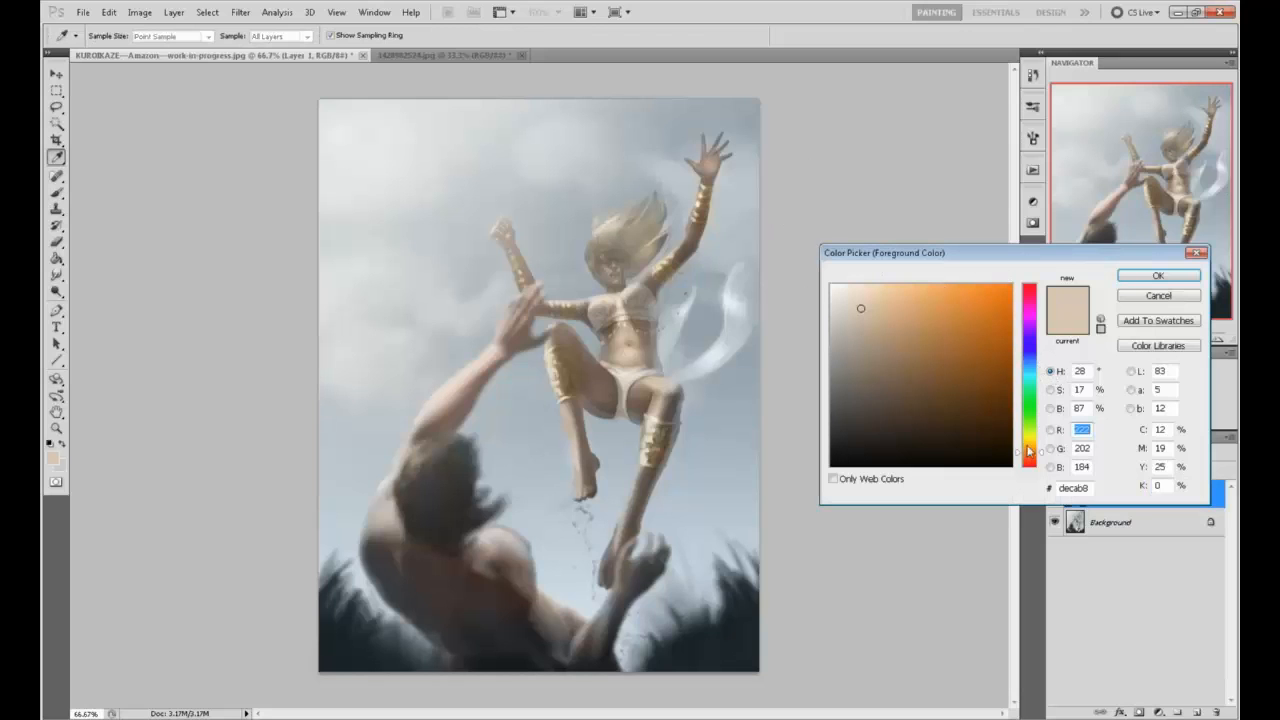
pyautogui.moveTo(1029, 460); pyautogui.dragTo(1029, 470)
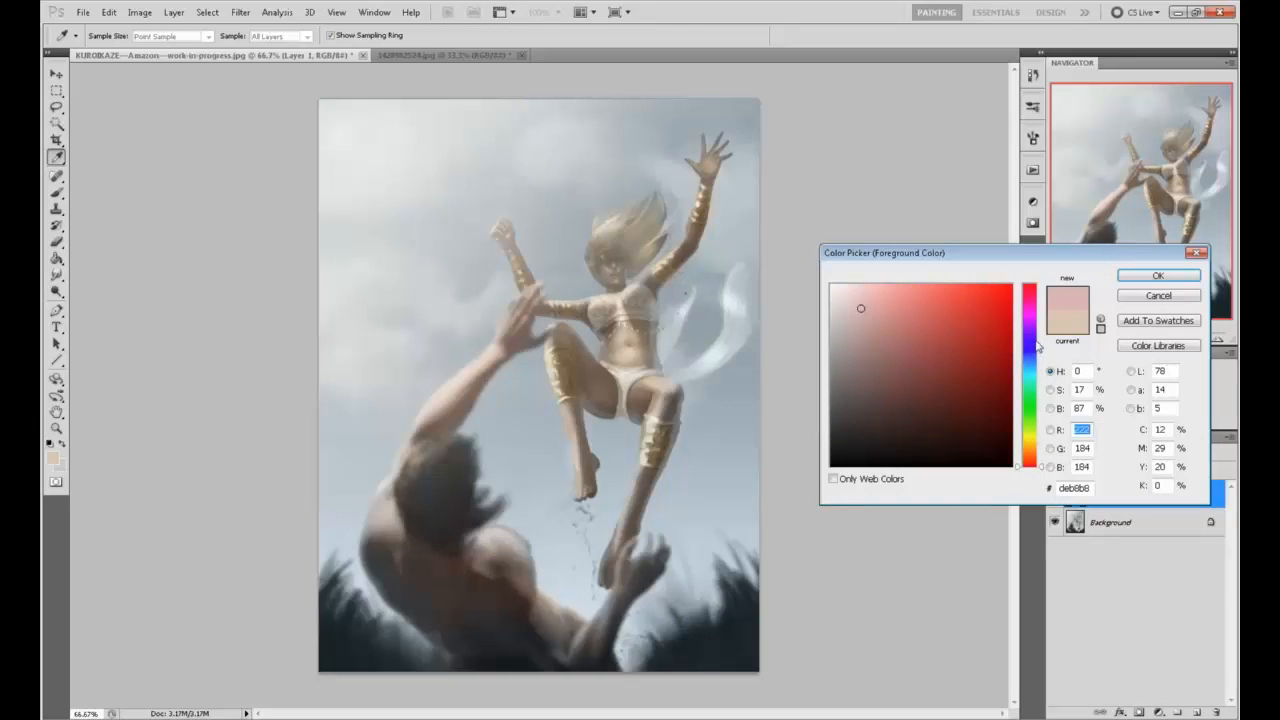
pyautogui.moveTo(970, 386)
pyautogui.mouseDown()
pyautogui.moveTo(955, 423)
pyautogui.moveTo(970, 401)
pyautogui.mouseUp()
pyautogui.click(1158, 275)
pyautogui.press('b')
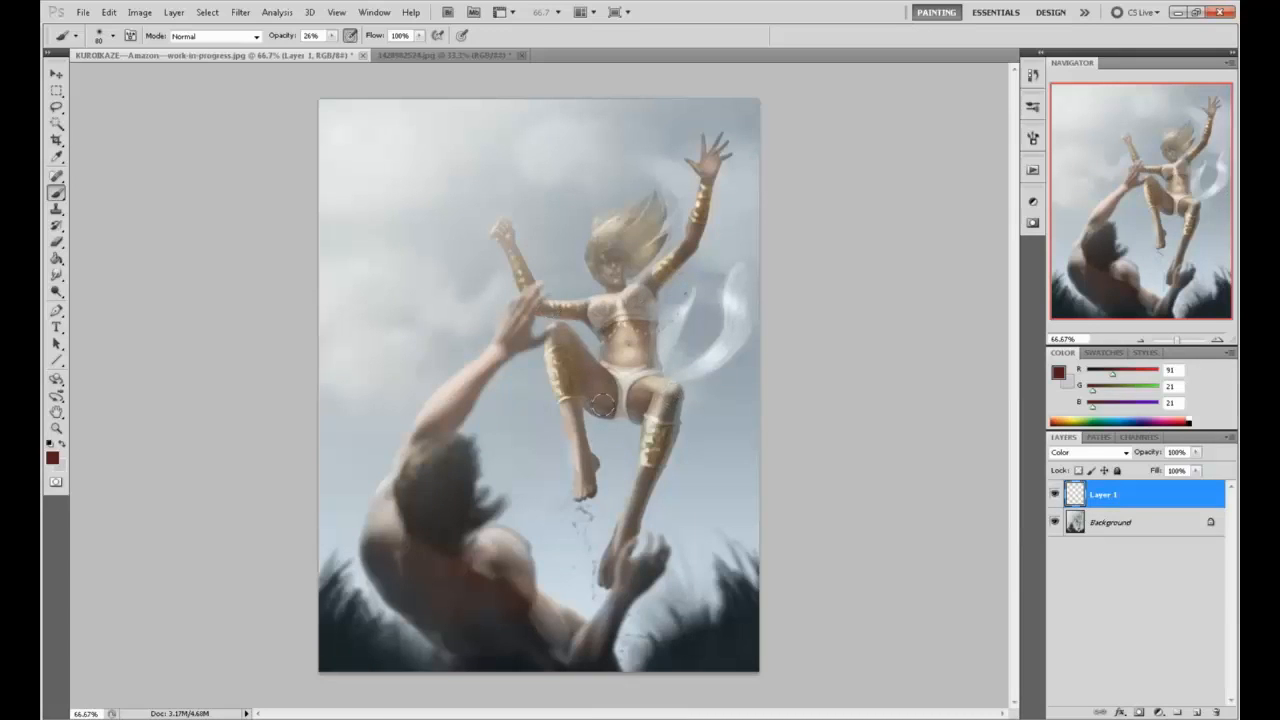
# Tint the Amazon's raised leg dark red on the Color layer and flatten the image
pyautogui.moveTo(575, 367); pyautogui.dragTo(567, 412)
pyautogui.keyDown('alt'); pyautogui.click(655, 376); pyautogui.keyUp('alt')
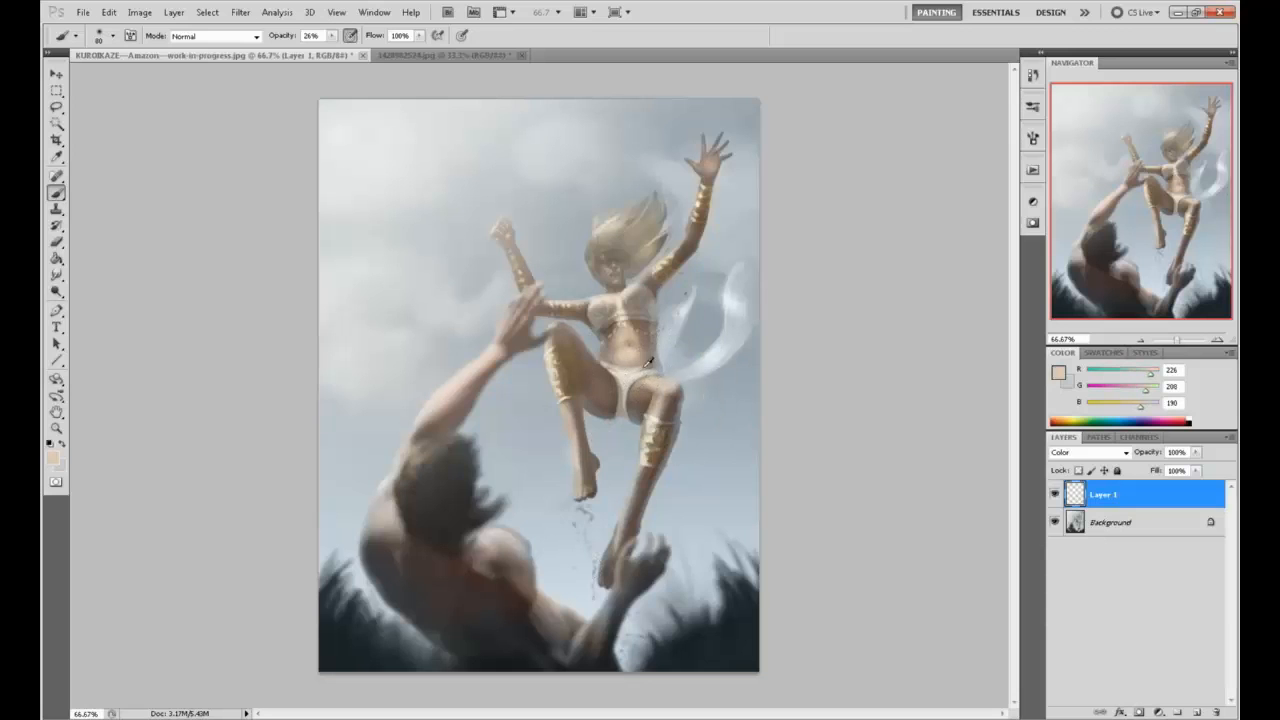
pyautogui.keyDown('alt'); pyautogui.click(654, 380); pyautogui.keyUp('alt')
pyautogui.keyDown('alt'); pyautogui.click(652, 379); pyautogui.keyUp('alt')
pyautogui.rightClick(1206, 519)
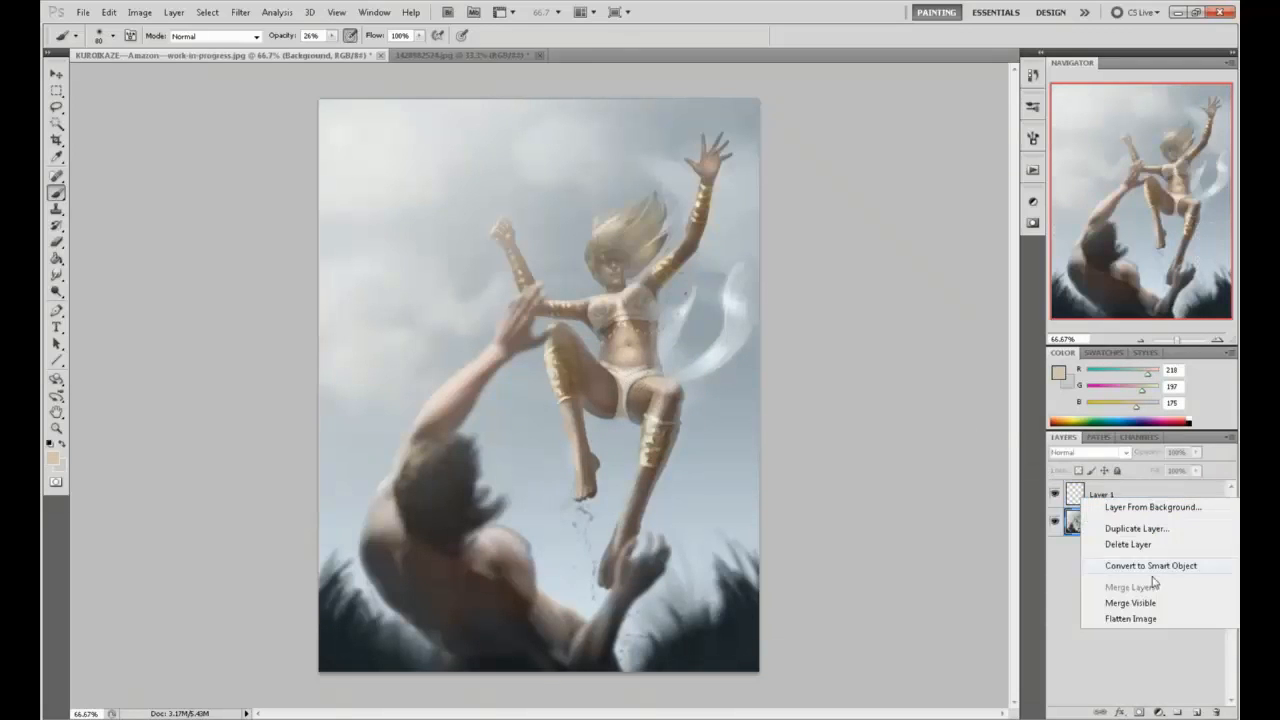
pyautogui.click(1140, 623)
# Touch up the Amazon's hips and raised thigh with sampled skin tones and a smaller brush
pyautogui.keyDown('alt'); pyautogui.click(655, 377); pyautogui.keyUp('alt')
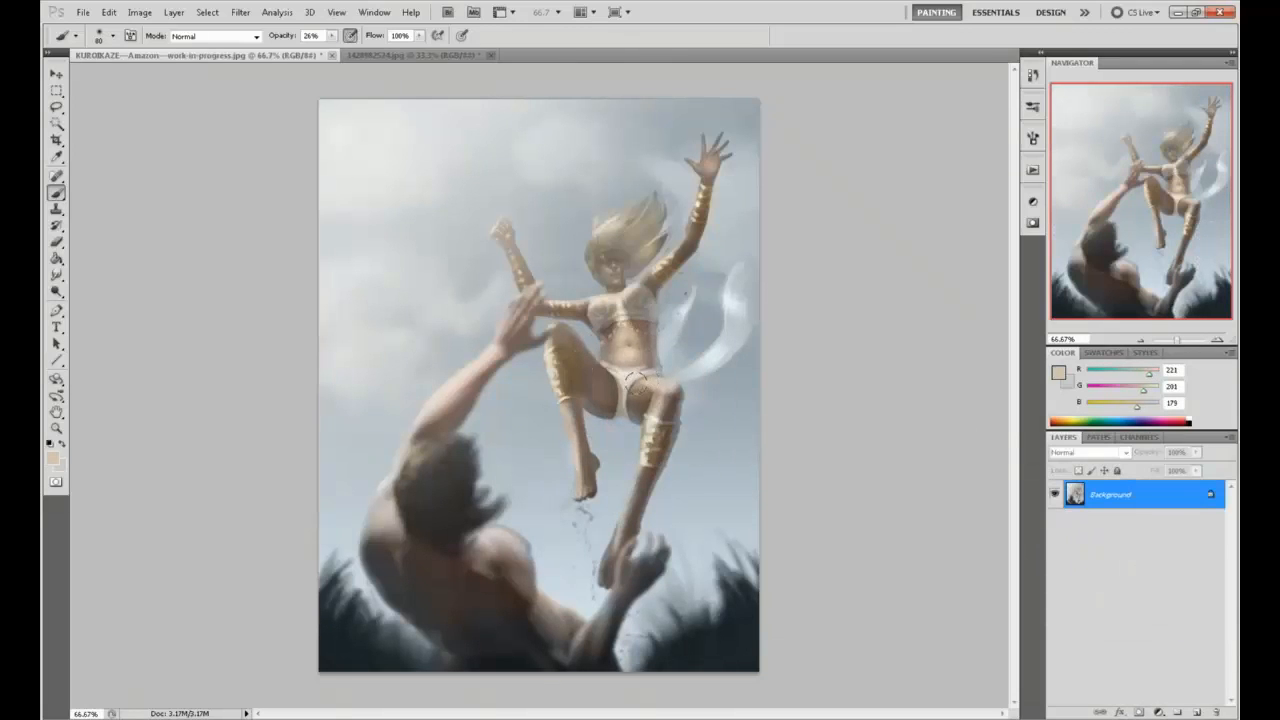
pyautogui.keyDown('alt'); pyautogui.click(570, 350); pyautogui.keyUp('alt')
pyautogui.press('[')
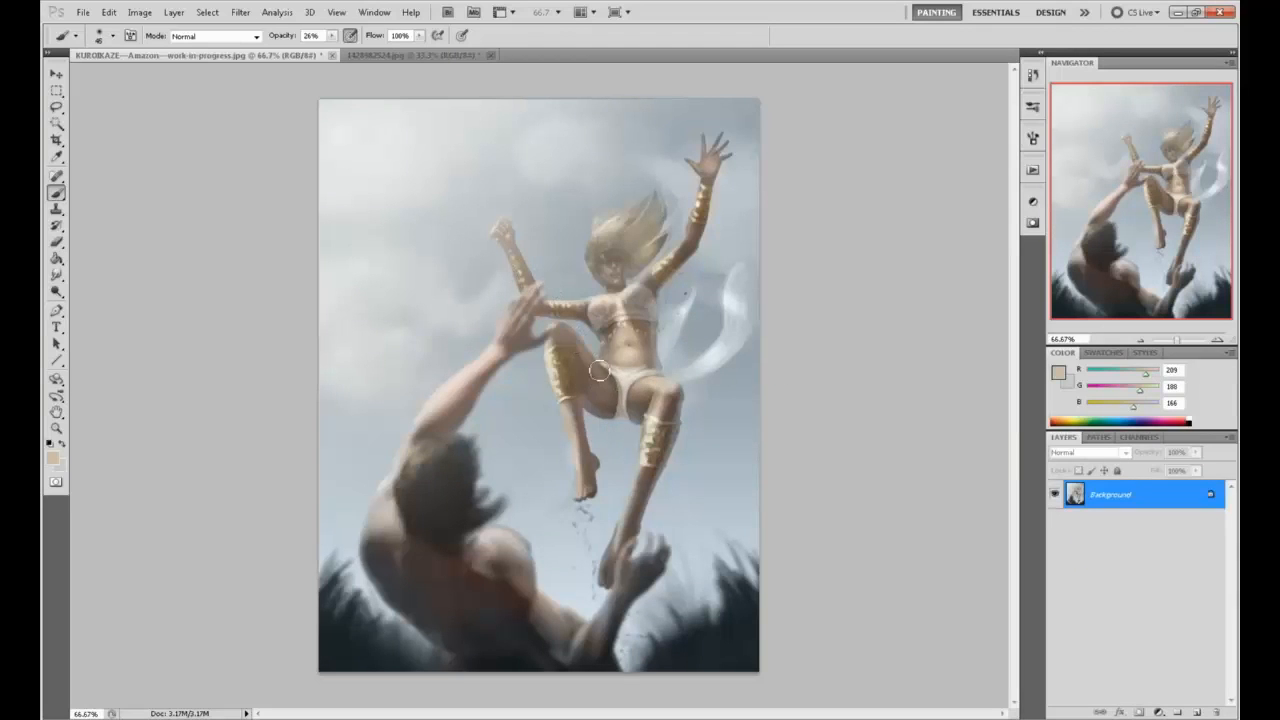
pyautogui.press('[')
pyautogui.press('[')
pyautogui.press('[')
pyautogui.keyDown('alt'); pyautogui.click(608, 352); pyautogui.keyUp('alt')
# Reshape the Amazon's waist and hip next to the raised thigh with the Liquify filter
pyautogui.hotkey('ctrl', '+')
pyautogui.hotkey('ctrl', '+')
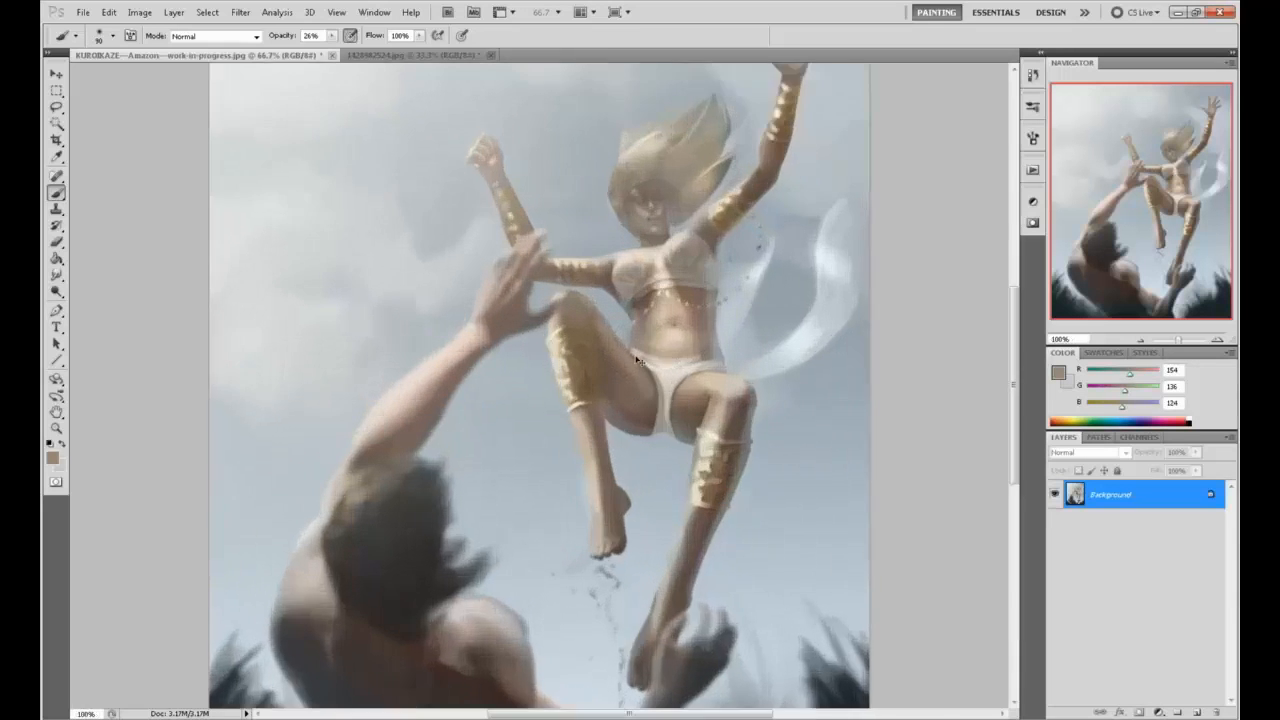
pyautogui.click(240, 12)
pyautogui.click(272, 88)
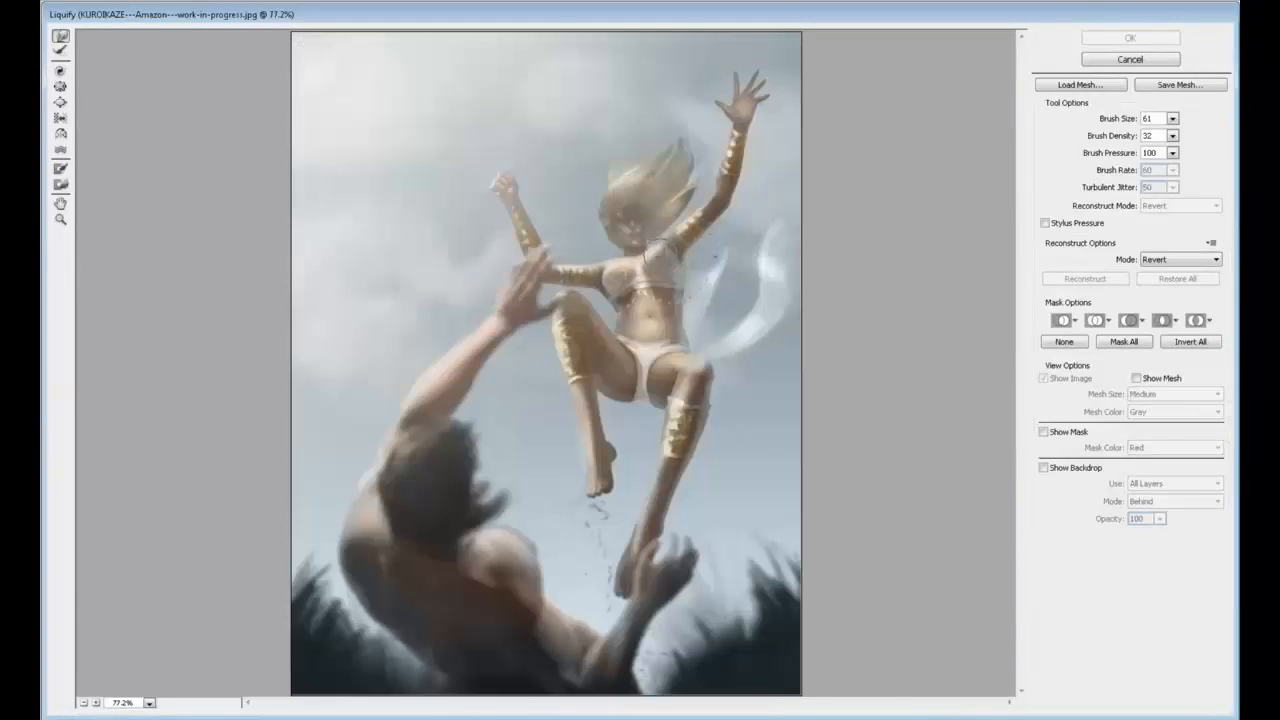
pyautogui.moveTo(625, 318); pyautogui.dragTo(620, 328)
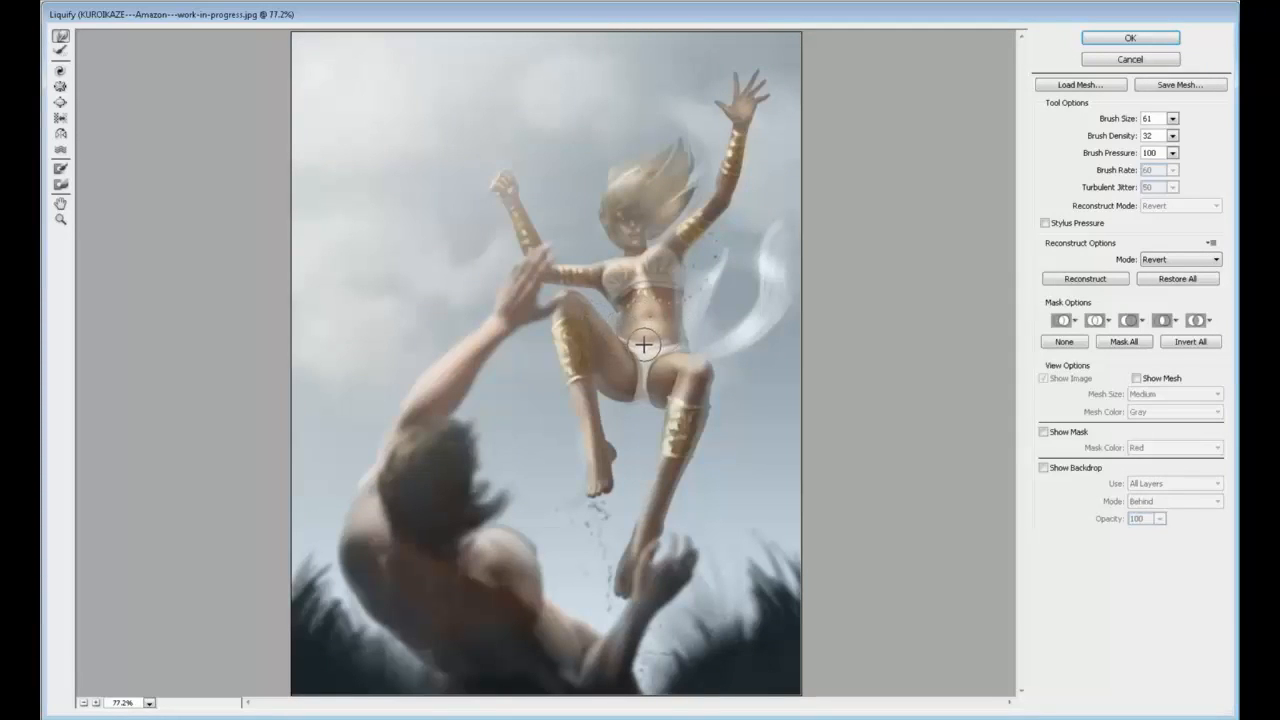
pyautogui.click(1100, 40)
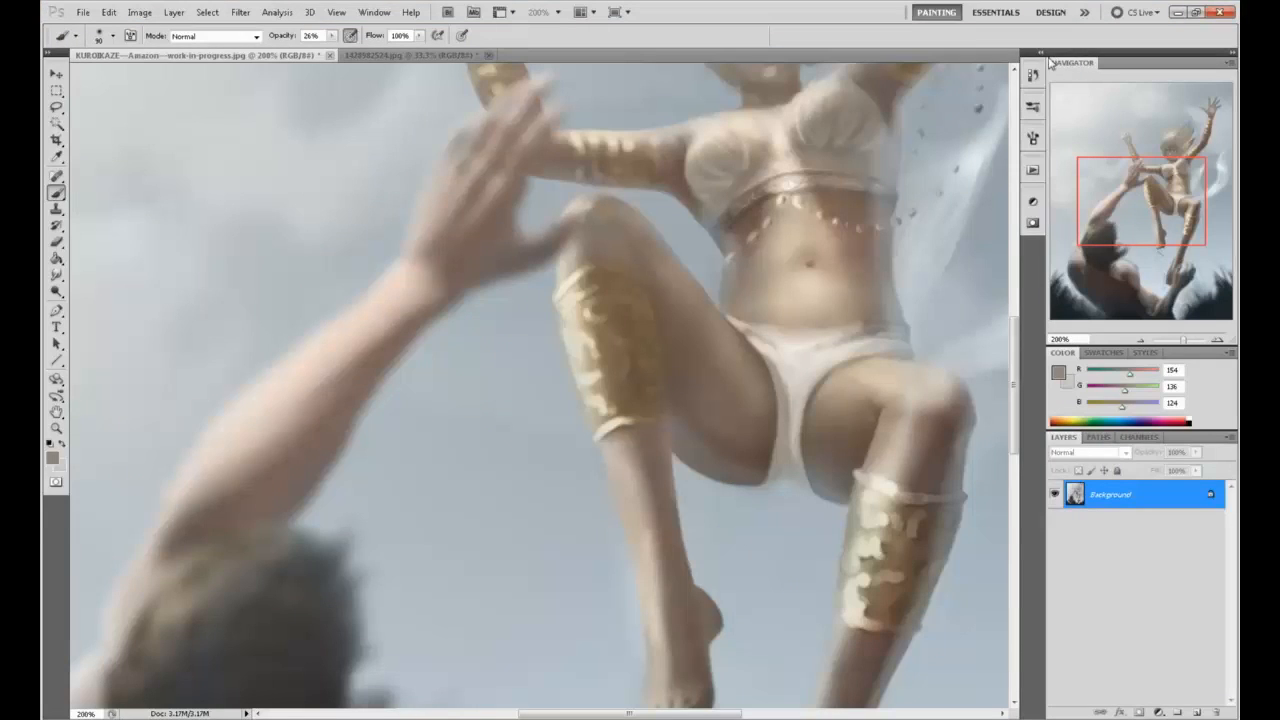
pyautogui.hotkey('ctrl', '-')
pyautogui.hotkey('ctrl', '-')
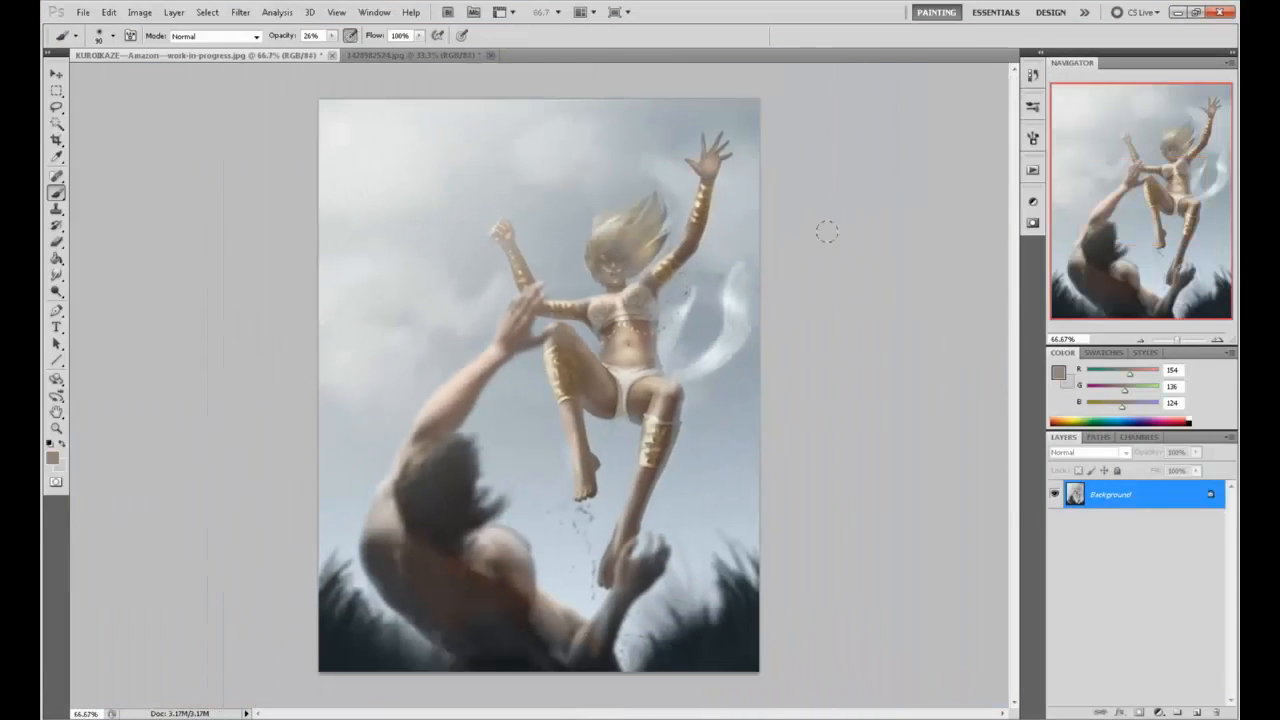
# Add a new layer in Color blend mode and set the foreground colour to light blue, RGB 120, 169, 201
pyautogui.press(']')
pyautogui.press(']')
pyautogui.press(']')
pyautogui.click(1200, 713)
pyautogui.click(1089, 453)
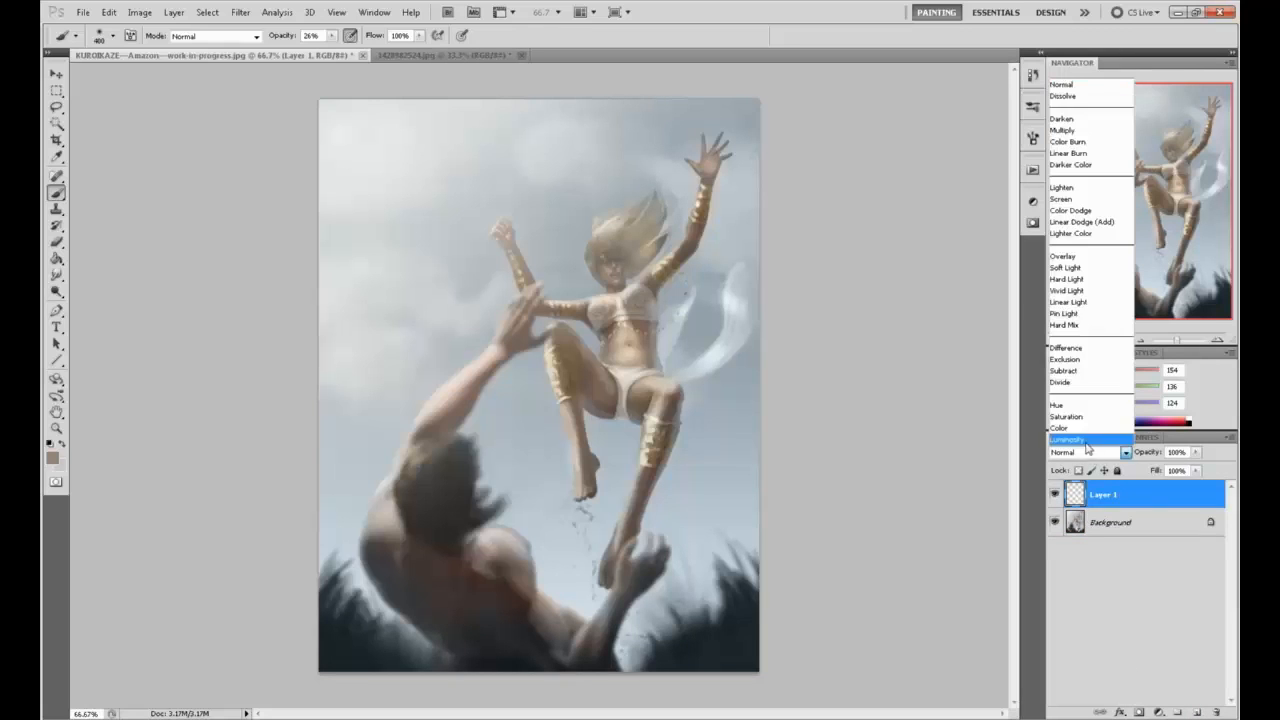
pyautogui.click(1088, 428)
pyautogui.click(1058, 373)
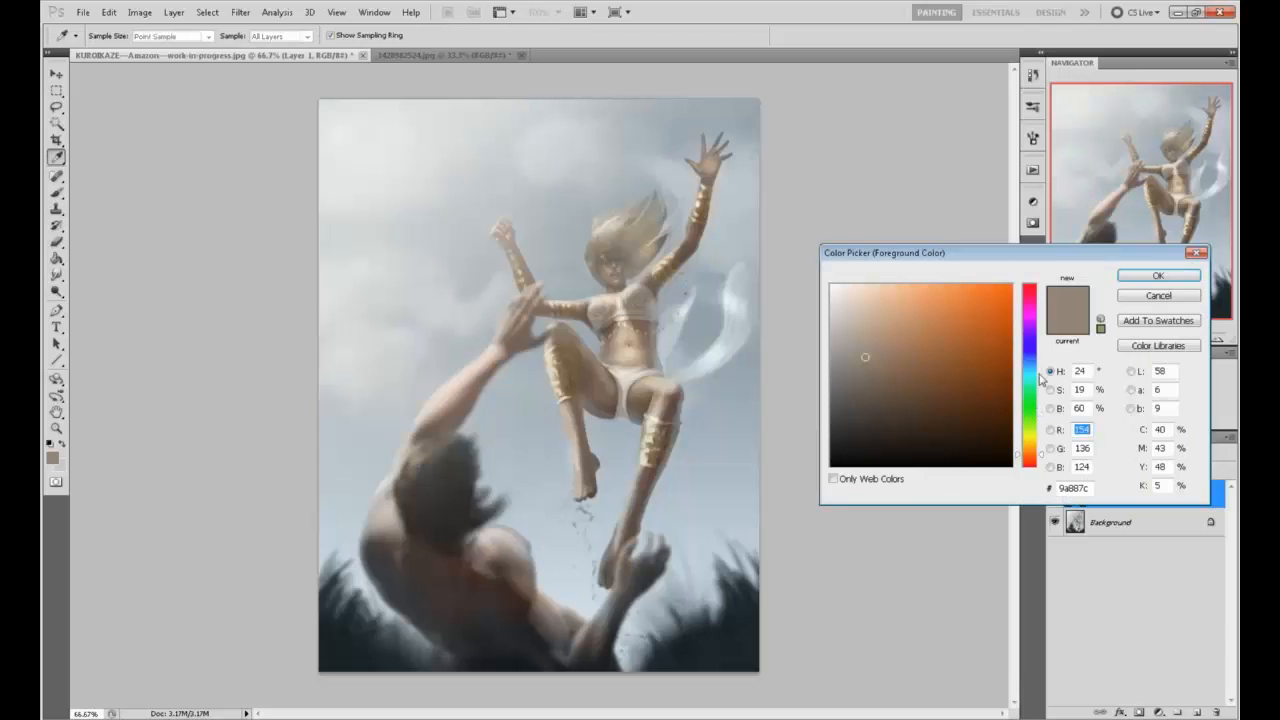
pyautogui.click(1030, 364)
pyautogui.click(903, 336)
pyautogui.click(1160, 275)
pyautogui.press('b')
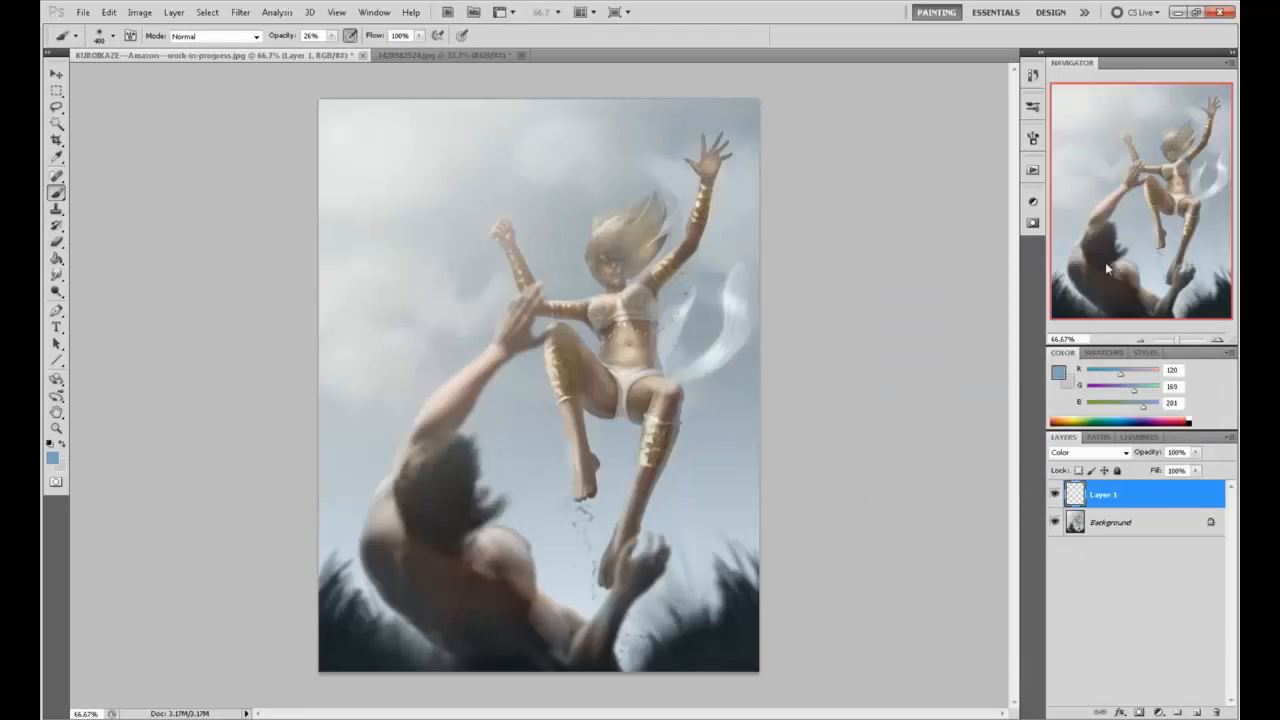
# Tint the Amazon's top and briefs light blue with a smaller brush at 68% opacity
pyautogui.press('[')
pyautogui.press('[')
pyautogui.press('[')
pyautogui.press('[')
pyautogui.press('[')
pyautogui.press('[')
pyautogui.moveTo(332, 36); pyautogui.dragTo(362, 48)
pyautogui.moveTo(600, 316)
pyautogui.mouseDown()
pyautogui.moveTo(596, 300)
pyautogui.moveTo(620, 312)
pyautogui.moveTo(636, 293)
pyautogui.mouseUp()
pyautogui.moveTo(630, 362)
pyautogui.mouseDown()
pyautogui.moveTo(640, 372)
pyautogui.moveTo(622, 394)
pyautogui.mouseUp()
pyautogui.moveTo(643, 314)
pyautogui.mouseDown()
pyautogui.moveTo(603, 311)
pyautogui.moveTo(636, 291)
pyautogui.moveTo(638, 302)
pyautogui.mouseUp()
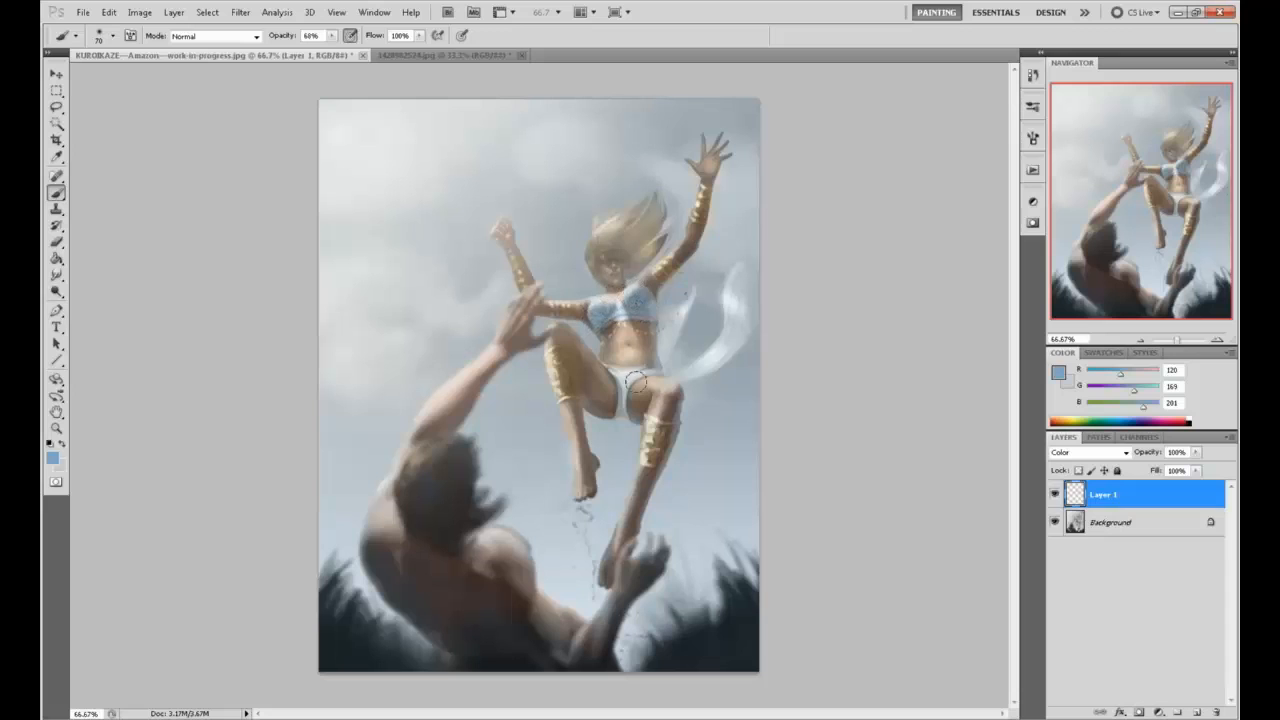
pyautogui.moveTo(636, 380)
pyautogui.mouseDown()
pyautogui.moveTo(605, 365)
pyautogui.moveTo(626, 373)
pyautogui.moveTo(620, 408)
pyautogui.mouseUp()
# Try orange, yellow, purple and pink variations of the costume tint with Hue/Saturation, and discard the adjustment
pyautogui.hotkey('ctrl', 'u')
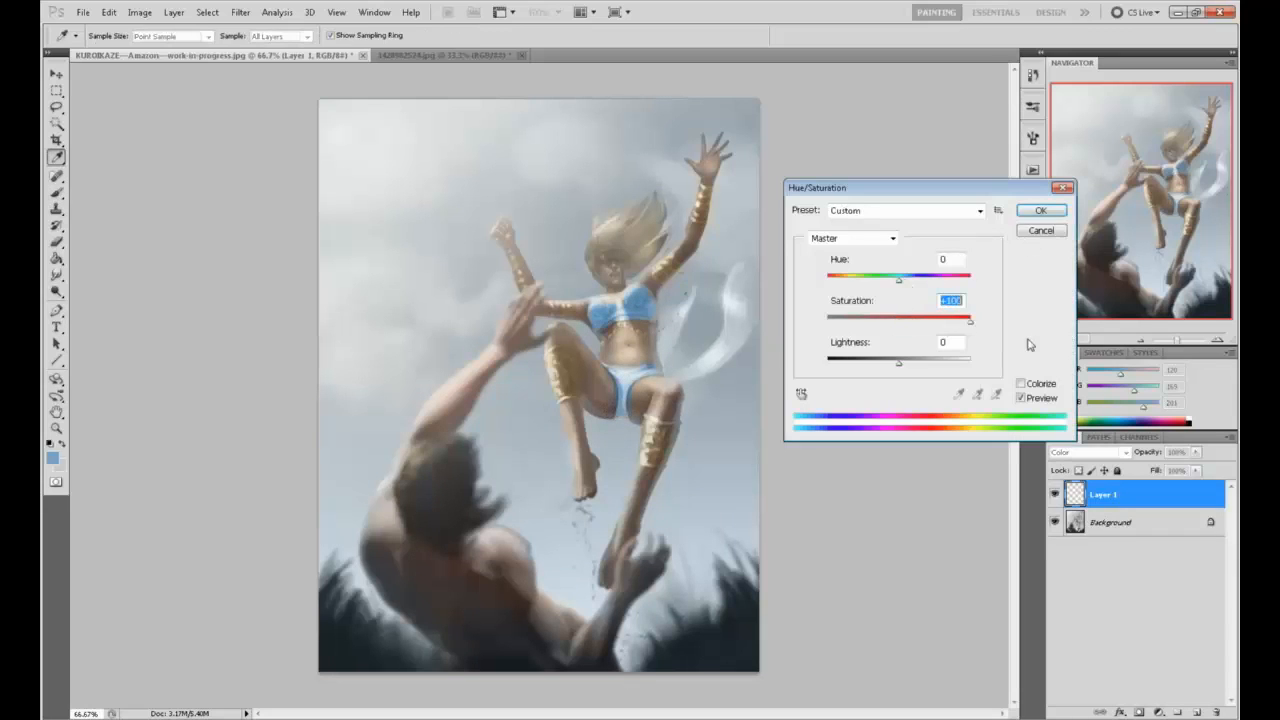
pyautogui.moveTo(898, 280); pyautogui.dragTo(966, 290)
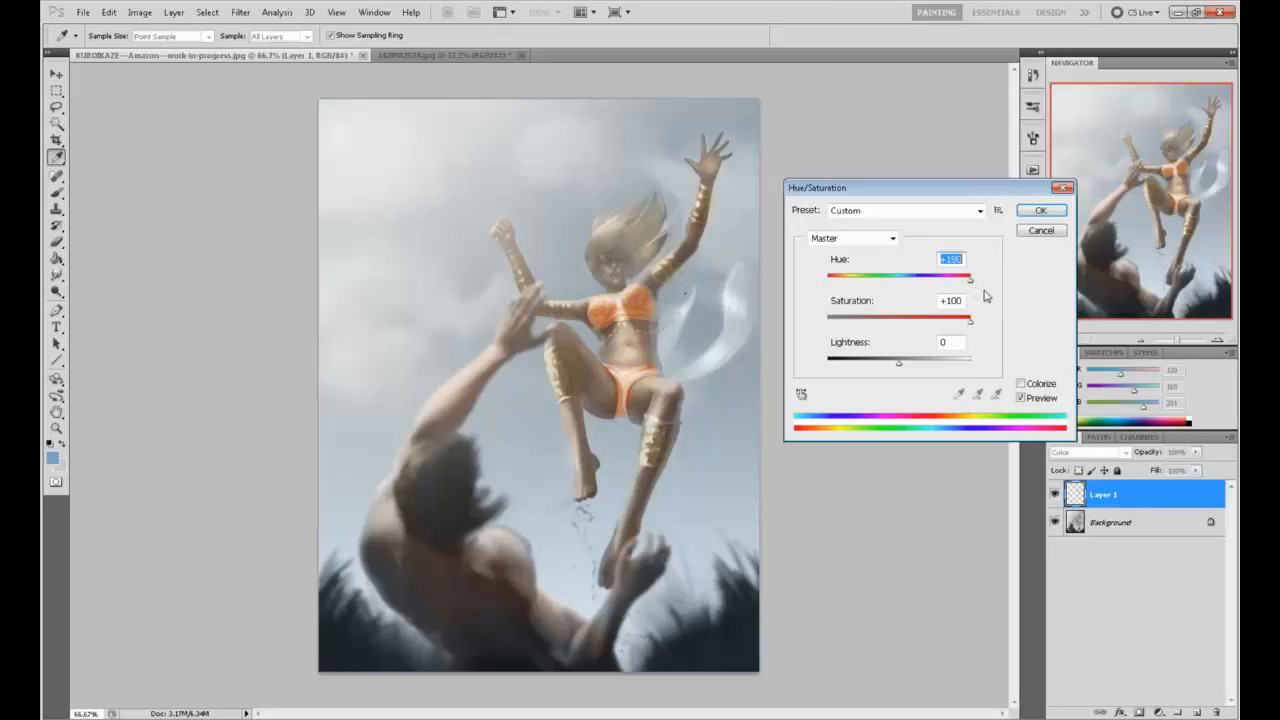
pyautogui.moveTo(969, 279); pyautogui.dragTo(836, 284)
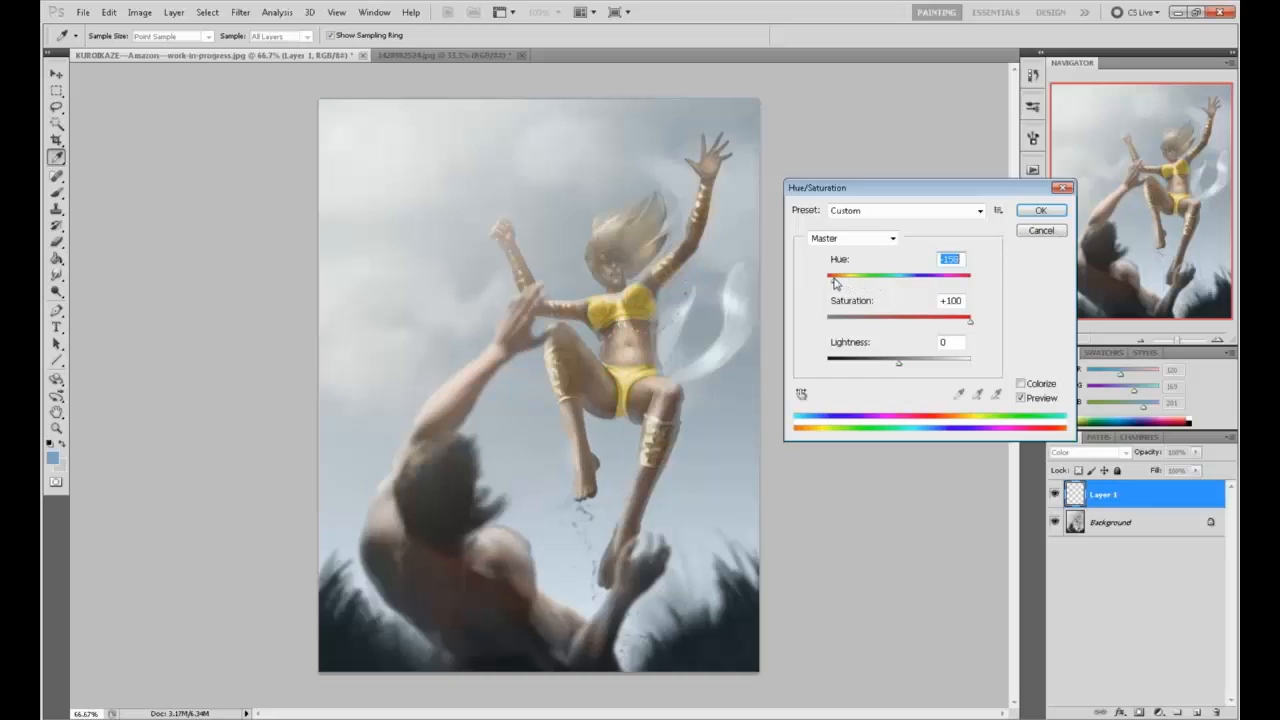
pyautogui.moveTo(970, 321)
pyautogui.mouseDown()
pyautogui.moveTo(884, 322)
pyautogui.moveTo(991, 330)
pyautogui.mouseUp()
pyautogui.click(837, 286)
pyautogui.moveTo(837, 286); pyautogui.dragTo(825, 289)
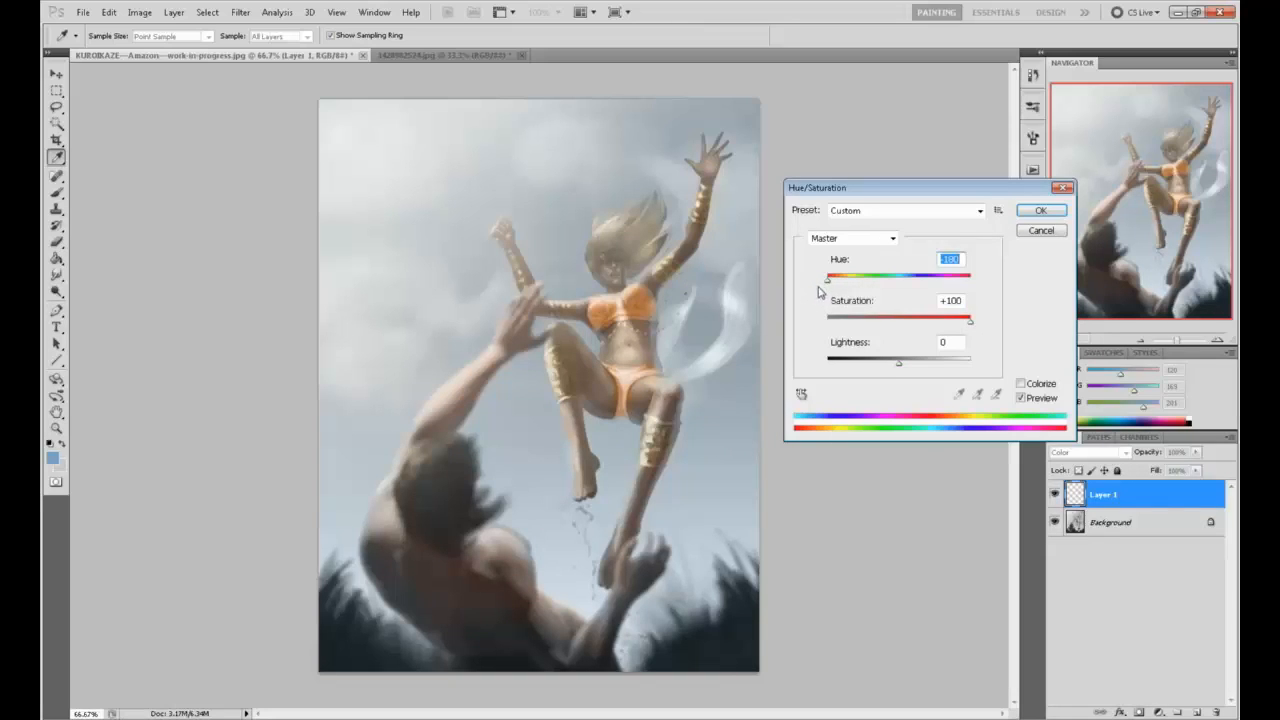
pyautogui.moveTo(970, 322); pyautogui.dragTo(910, 325)
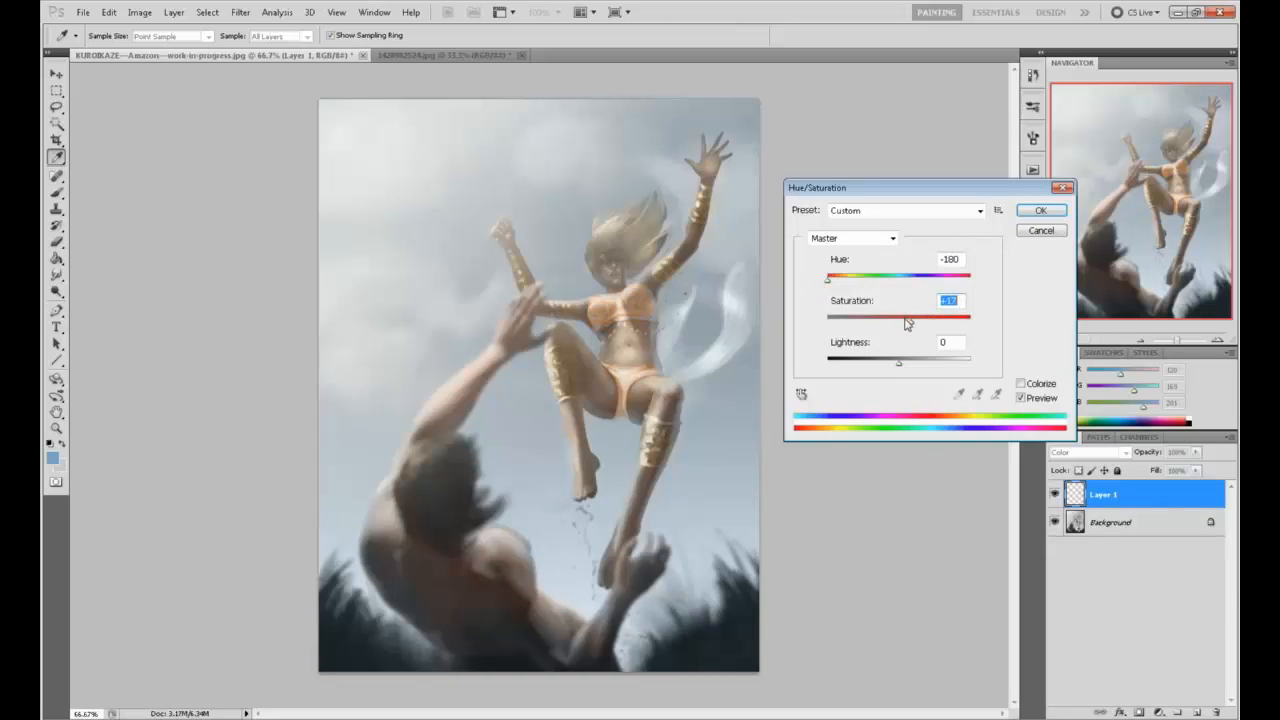
pyautogui.moveTo(841, 287); pyautogui.dragTo(928, 289)
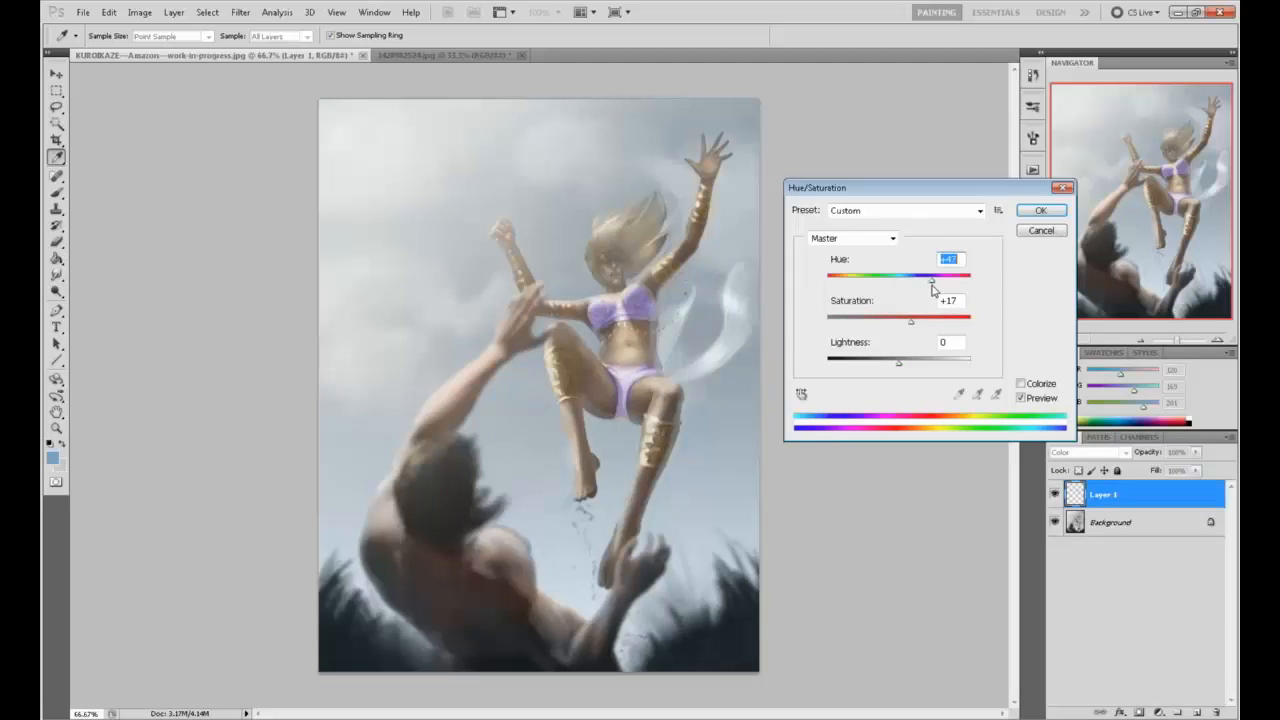
pyautogui.moveTo(933, 288); pyautogui.dragTo(877, 321)
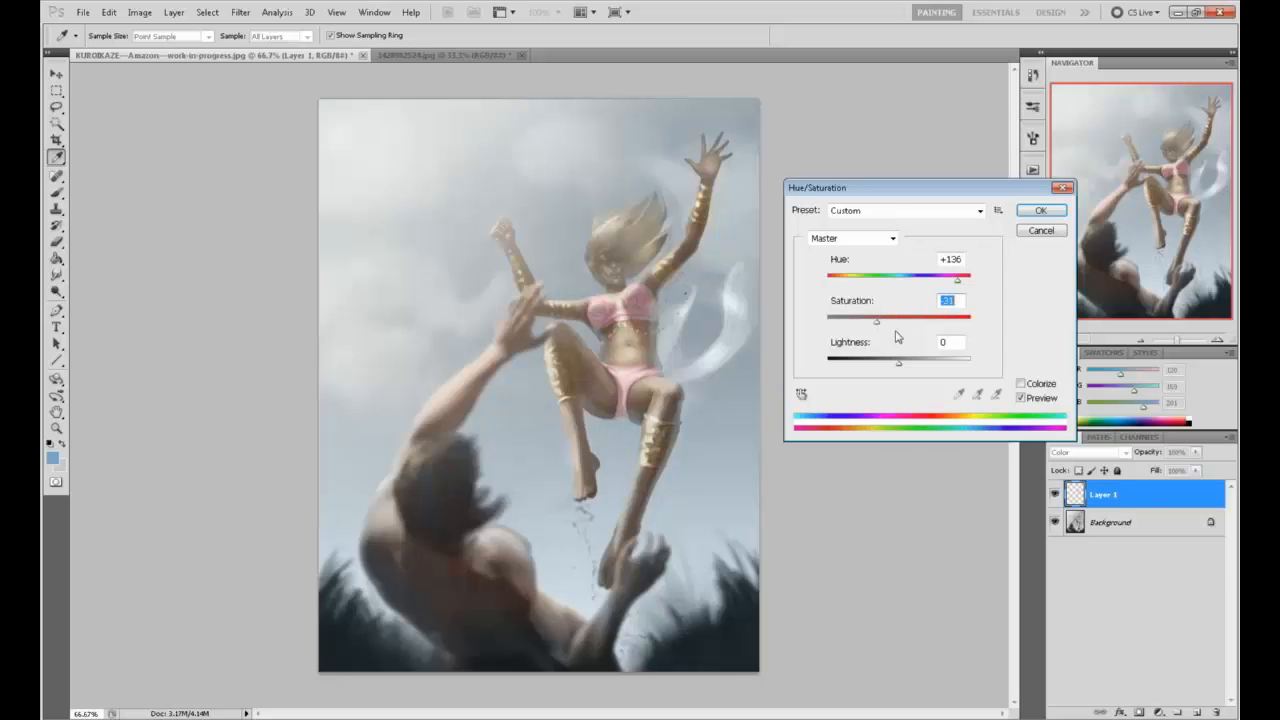
pyautogui.moveTo(899, 363); pyautogui.dragTo(946, 372)
pyautogui.click(1041, 230)
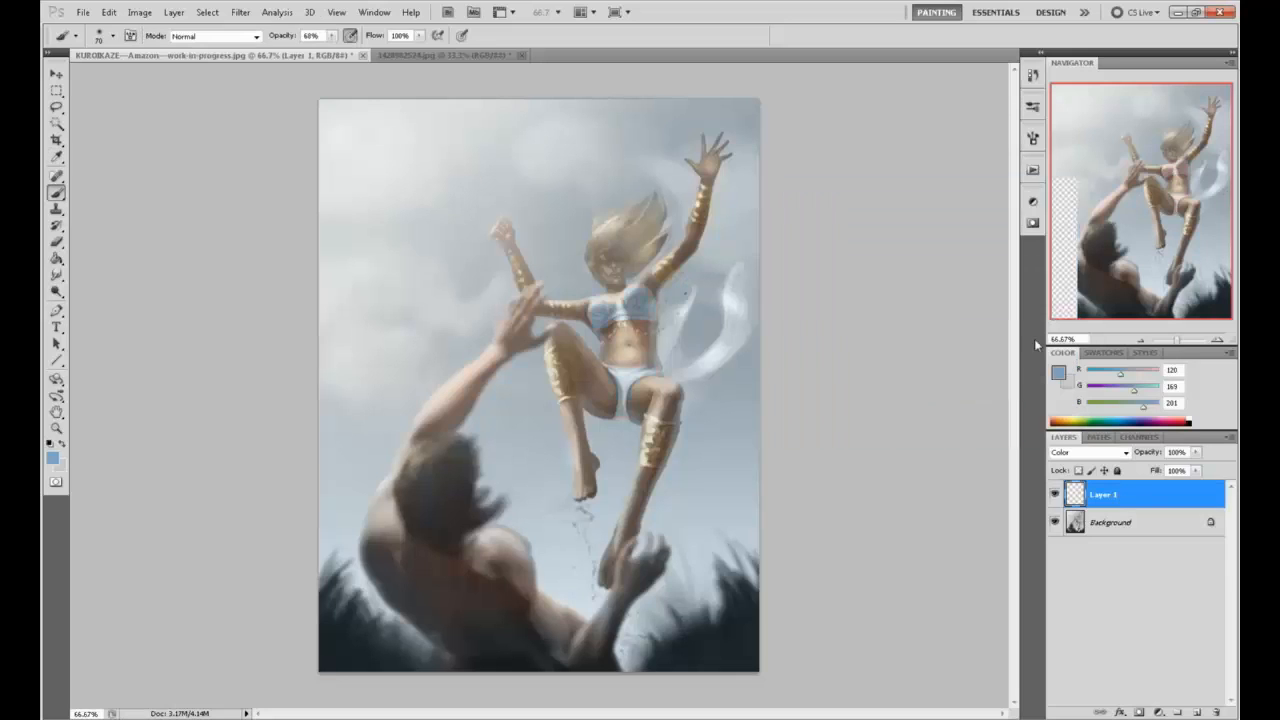
# Hide the blue costume tint layer and delete it
pyautogui.click(1054, 494)
pyautogui.click(1213, 705)
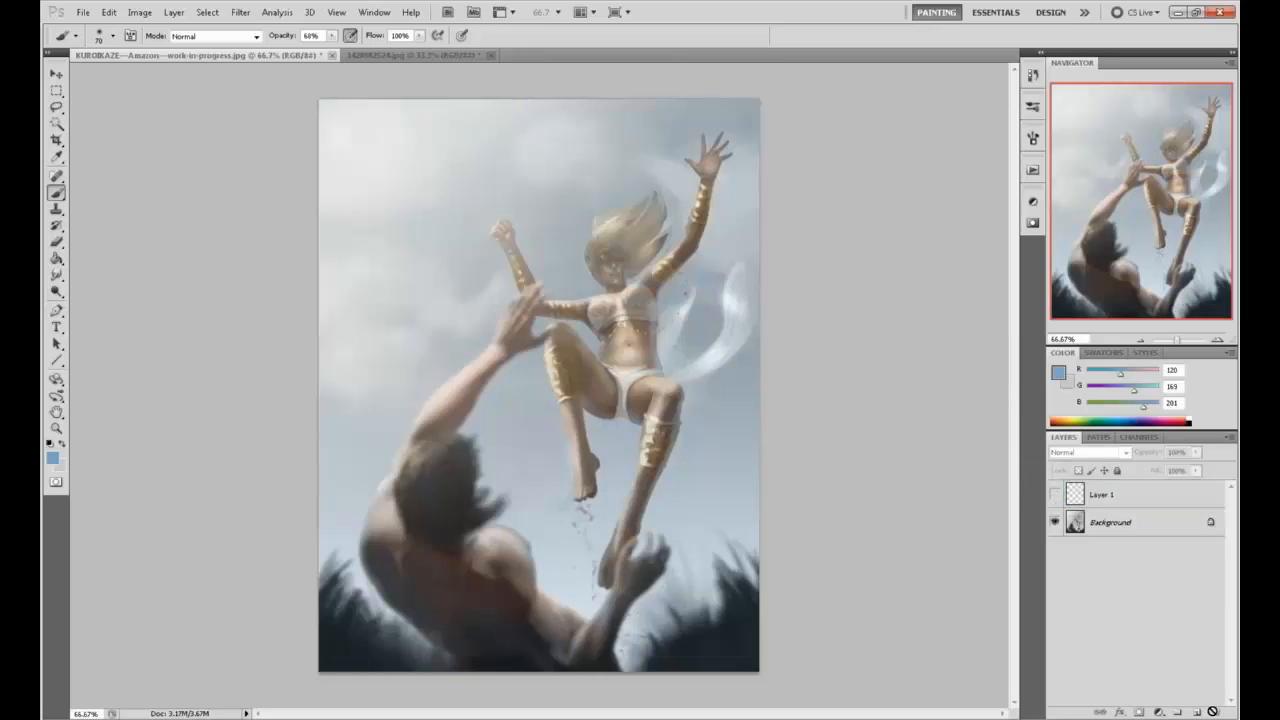
pyautogui.click(1143, 506)
pyautogui.click(1213, 711)
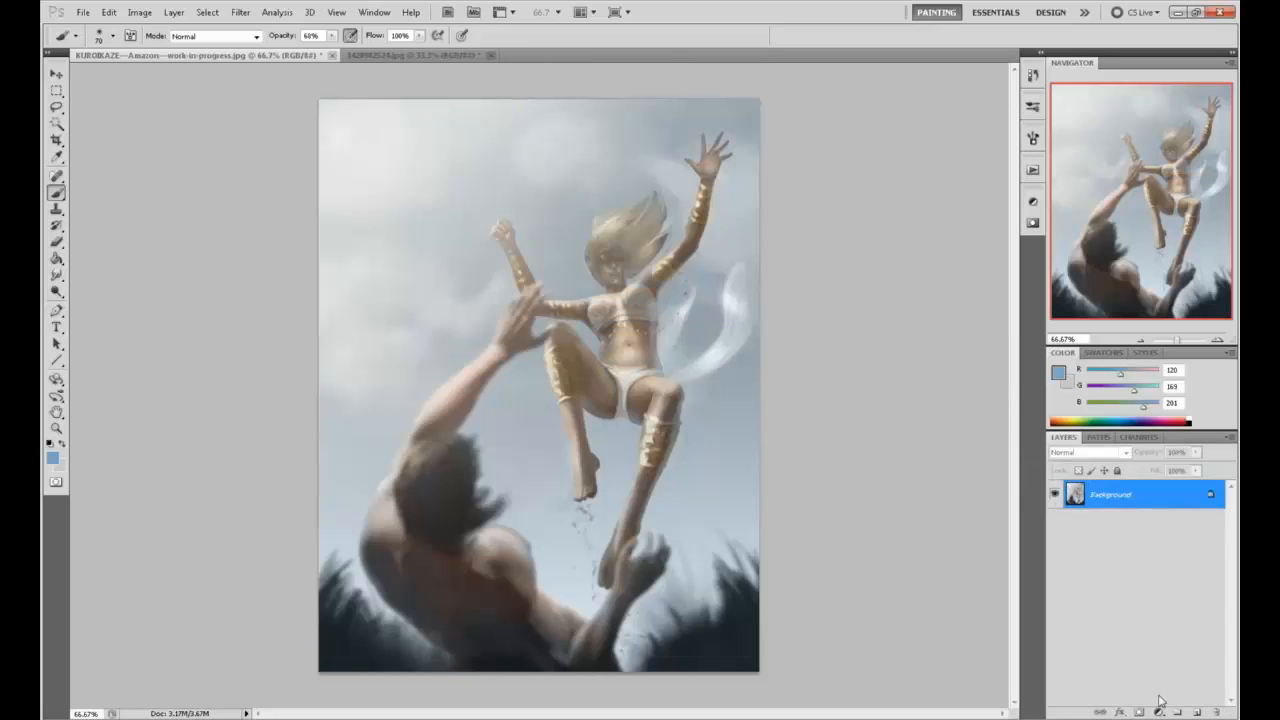
# Reshape the Amazon's briefs and hips with the Liquify filter, setting the brush size to 91
pyautogui.click(240, 12)
pyautogui.click(265, 96)
pyautogui.moveTo(660, 365)
pyautogui.mouseDown()
pyautogui.moveTo(669, 332)
pyautogui.moveTo(682, 335)
pyautogui.moveTo(624, 331)
pyautogui.moveTo(607, 348)
pyautogui.moveTo(621, 352)
pyautogui.moveTo(623, 332)
pyautogui.moveTo(611, 349)
pyautogui.moveTo(606, 336)
pyautogui.moveTo(615, 352)
pyautogui.moveTo(676, 341)
pyautogui.moveTo(634, 393)
pyautogui.moveTo(630, 365)
pyautogui.moveTo(632, 389)
pyautogui.moveTo(653, 397)
pyautogui.moveTo(651, 414)
pyautogui.moveTo(634, 409)
pyautogui.moveTo(649, 360)
pyautogui.mouseUp()
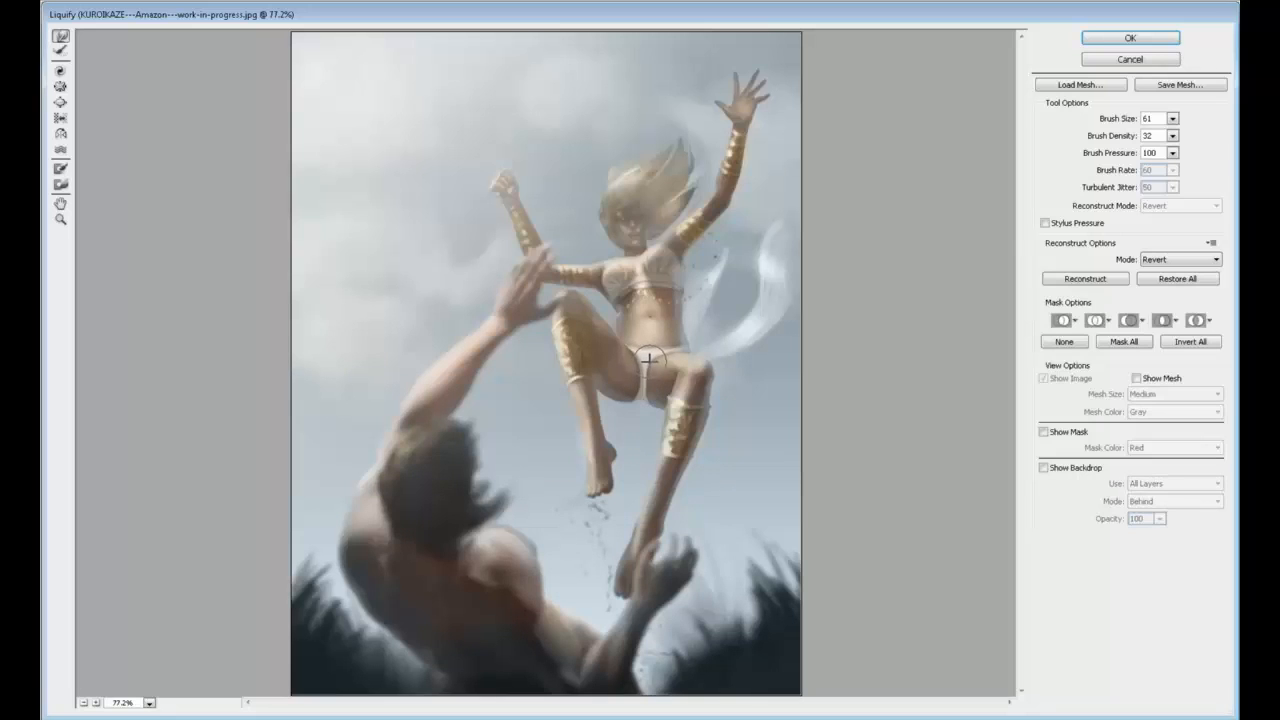
pyautogui.click(1172, 118)
pyautogui.moveTo(1104, 136); pyautogui.dragTo(1105, 136)
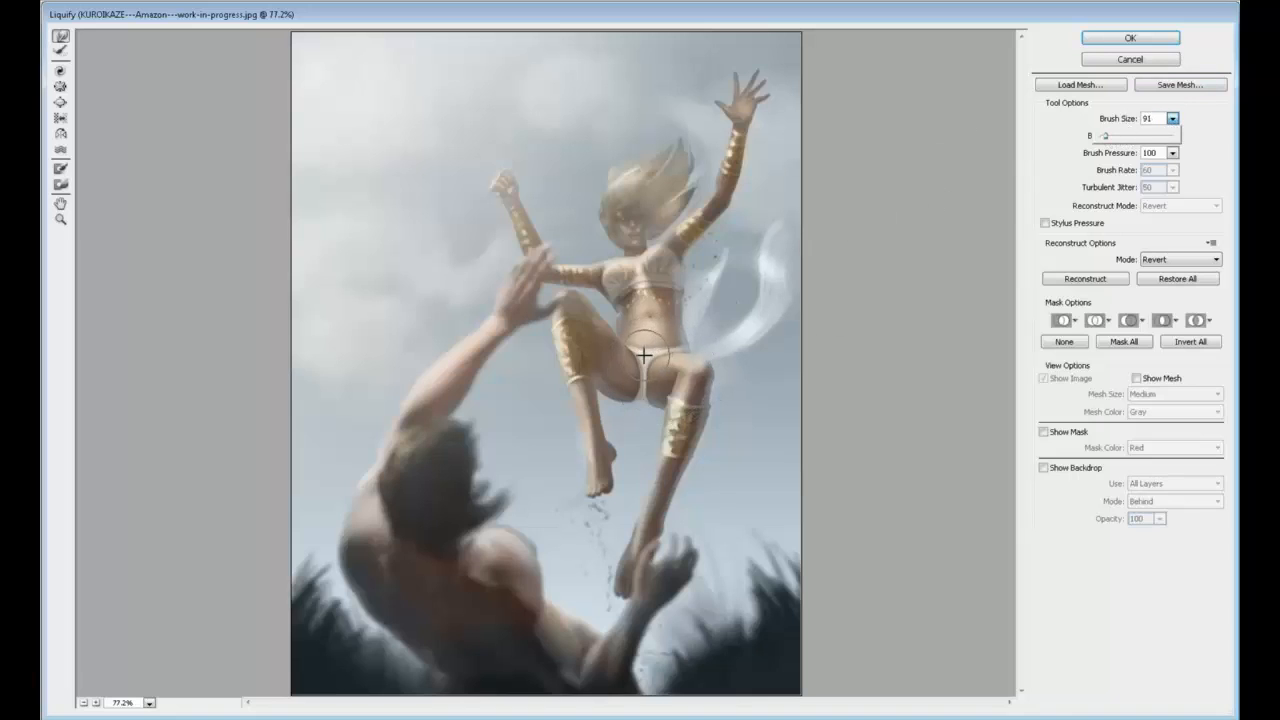
pyautogui.click(647, 361)
pyautogui.moveTo(647, 361)
pyautogui.mouseDown()
pyautogui.moveTo(634, 349)
pyautogui.moveTo(643, 358)
pyautogui.mouseUp()
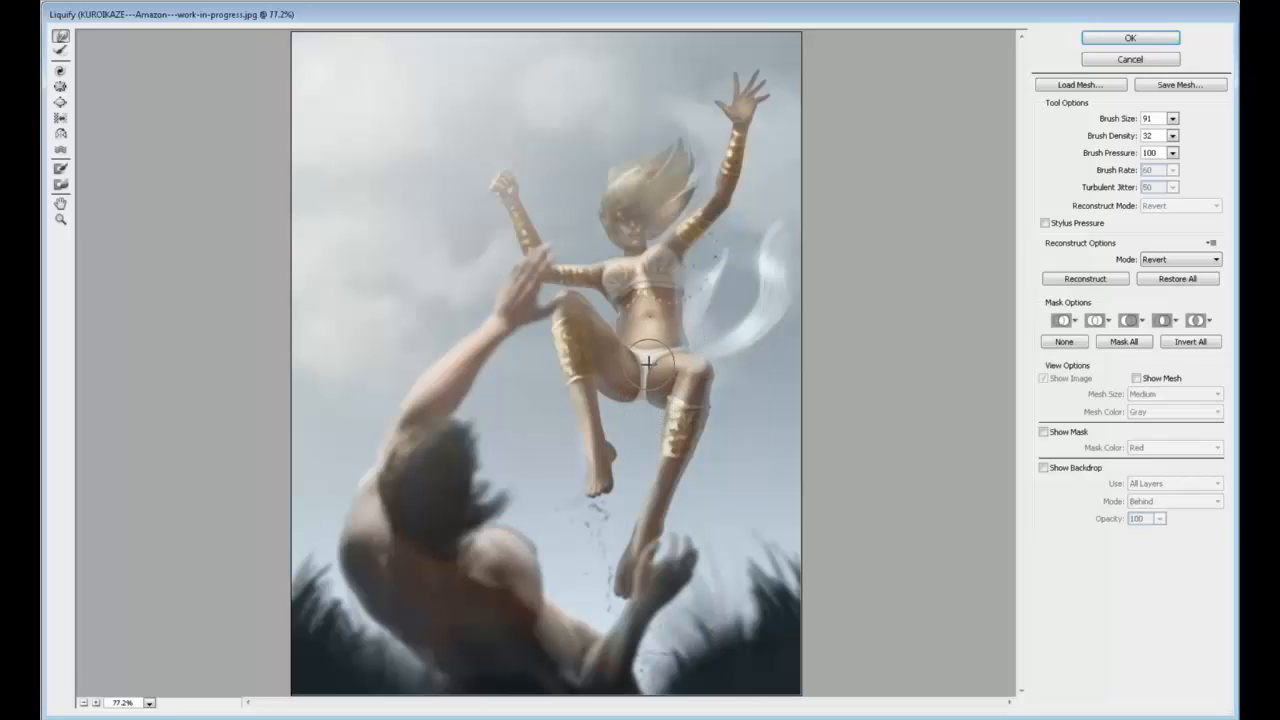
pyautogui.click(1098, 42)
pyautogui.keyDown('alt'); pyautogui.click(652, 348); pyautogui.keyUp('alt')
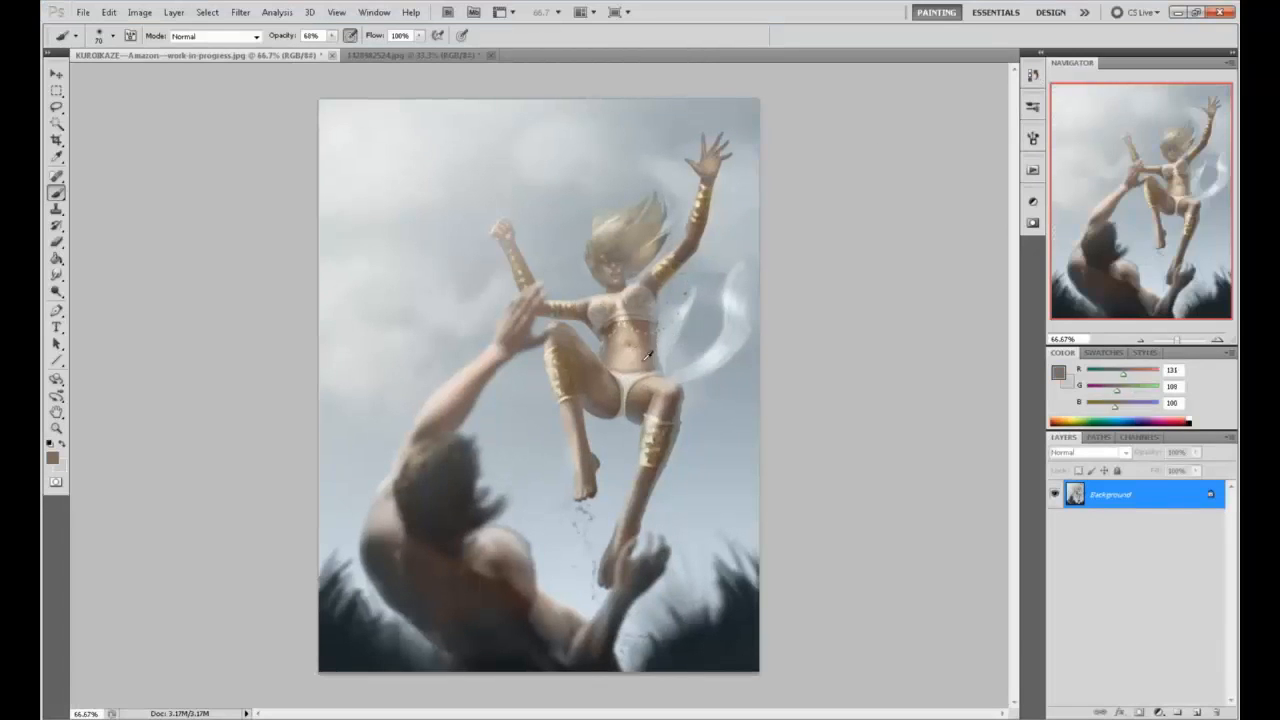
# Paint light skin highlights on the Amazon's belly and chest with sampled tones at 38% brush opacity
pyautogui.click(332, 35)
pyautogui.moveTo(334, 49); pyautogui.dragTo(310, 49)
pyautogui.click(631, 361)
pyautogui.keyDown('alt'); pyautogui.click(628, 343); pyautogui.keyUp('alt')
pyautogui.keyDown('alt'); pyautogui.click(630, 346); pyautogui.keyUp('alt')
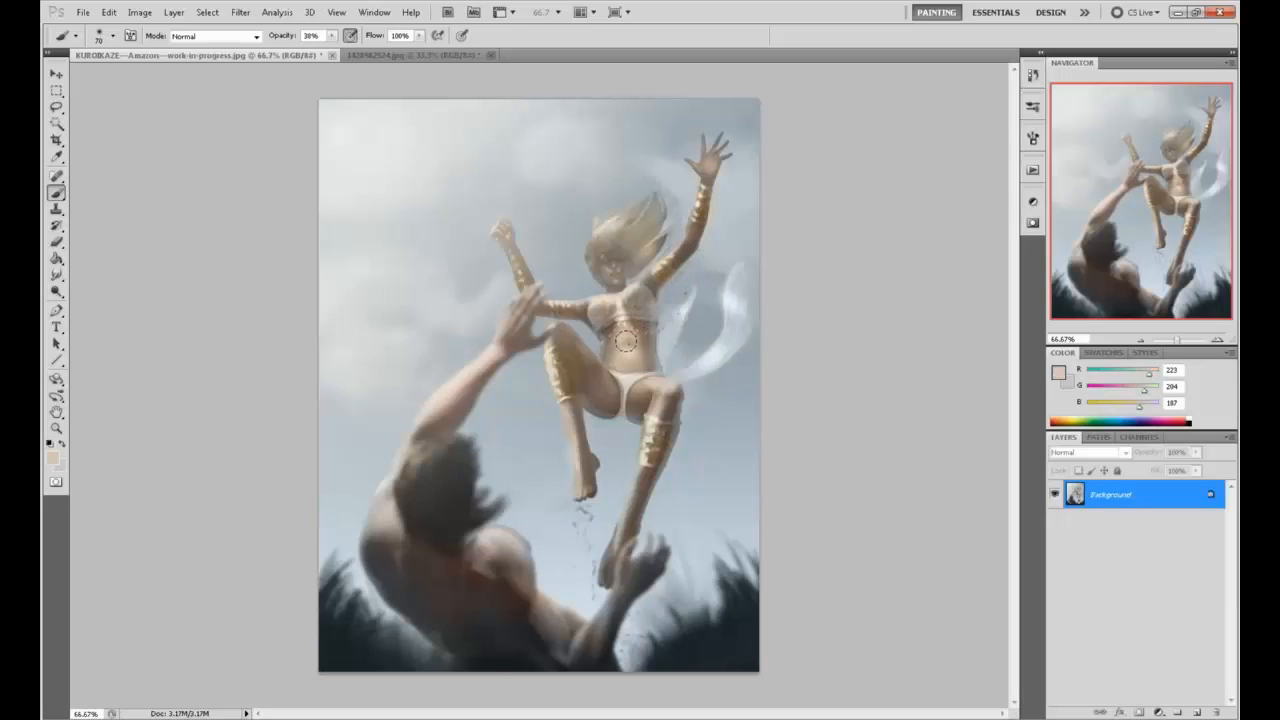
pyautogui.keyDown('alt'); pyautogui.click(634, 291); pyautogui.keyUp('alt')
pyautogui.keyDown('alt'); pyautogui.click(624, 296); pyautogui.keyUp('alt')
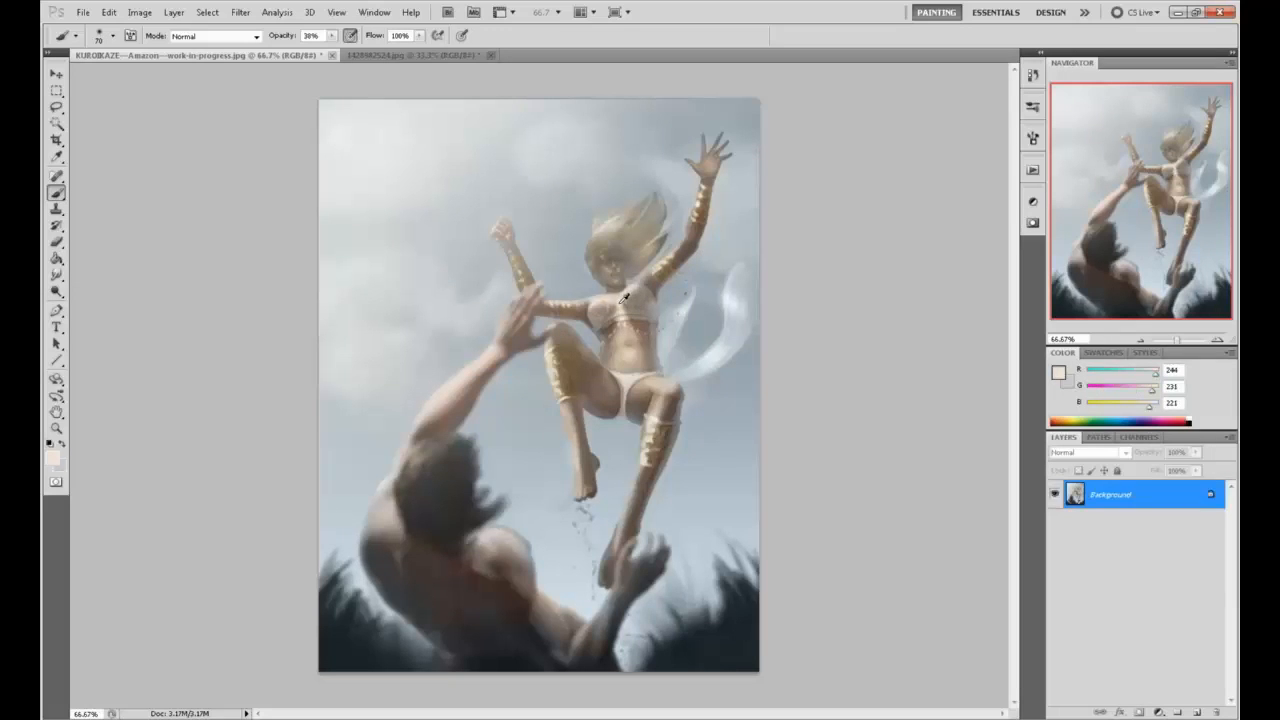
pyautogui.press('alt')
# Place the 30-orange-leopard-skin-texture-free-hi-res image into the painting and rasterize its layer
pyautogui.moveTo(1020, 172); pyautogui.dragTo(573, 240)
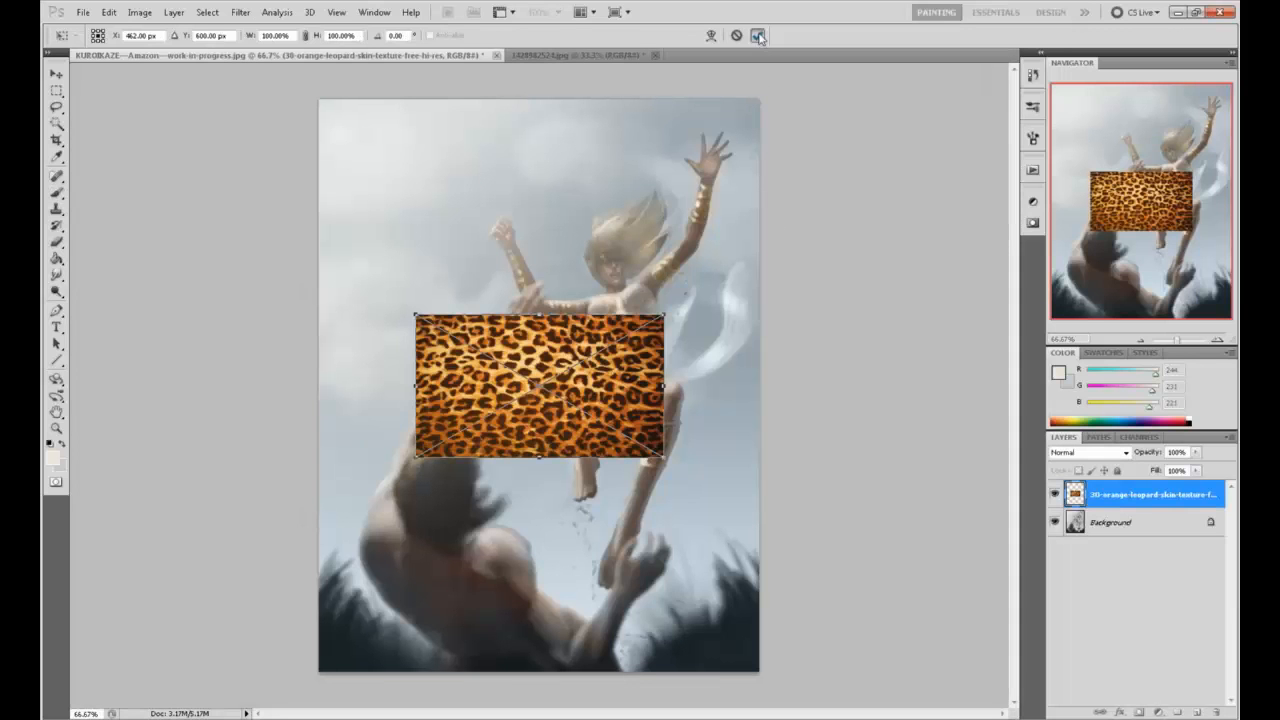
pyautogui.click(758, 36)
pyautogui.hotkey('ctrl', '+')
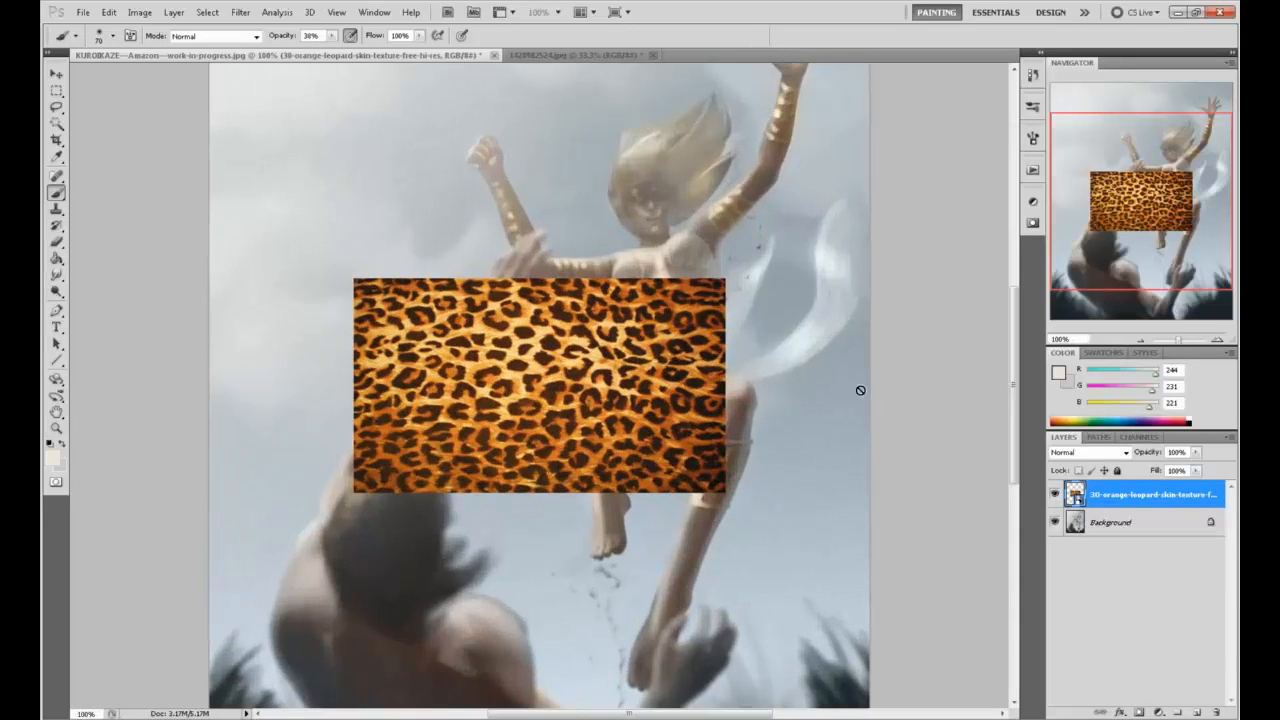
pyautogui.rightClick(1077, 485)
pyautogui.click(1105, 276)
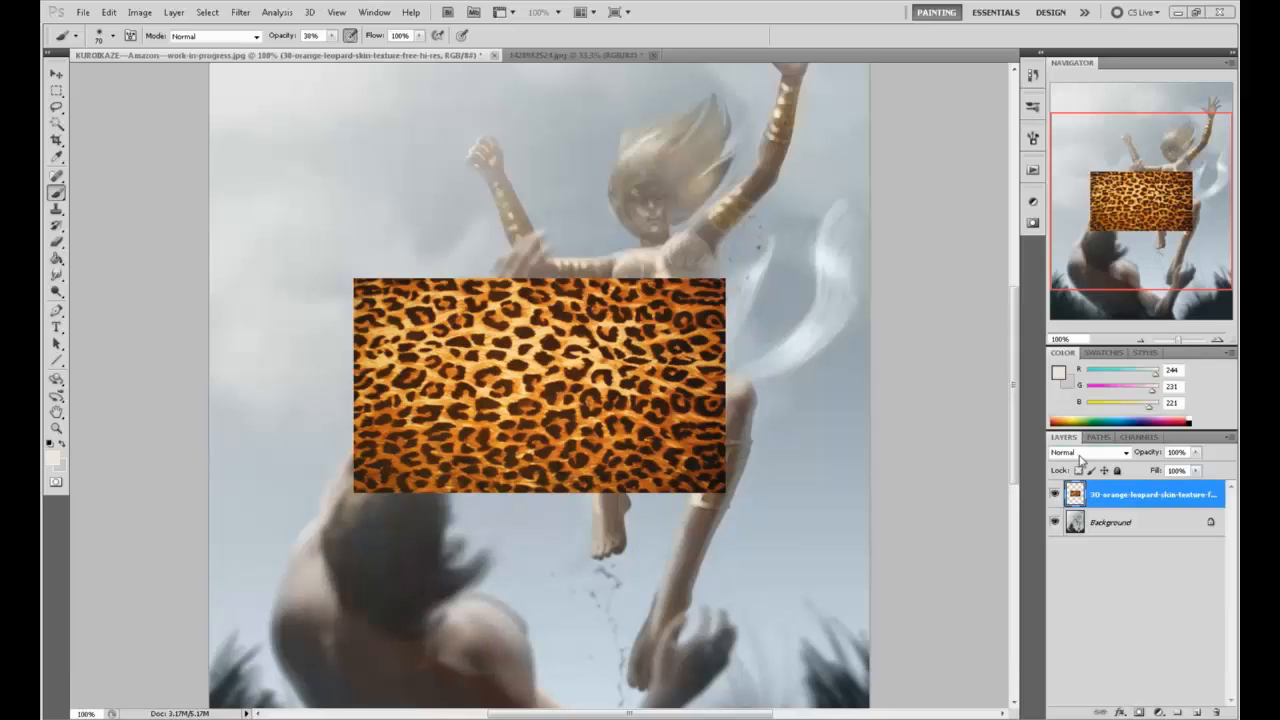
# Duplicate the leopard texture layer twice, hiding the two lower copies
pyautogui.rightClick(1117, 505)
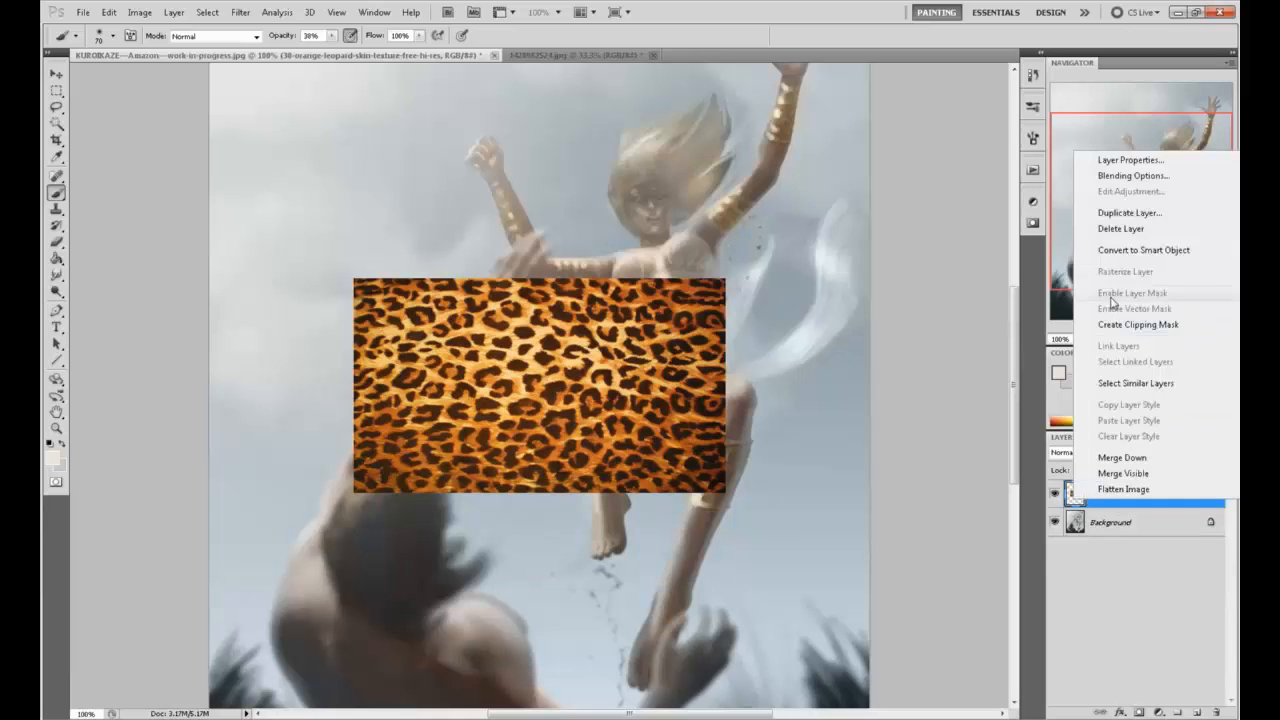
pyautogui.click(1129, 212)
pyautogui.press('Return')
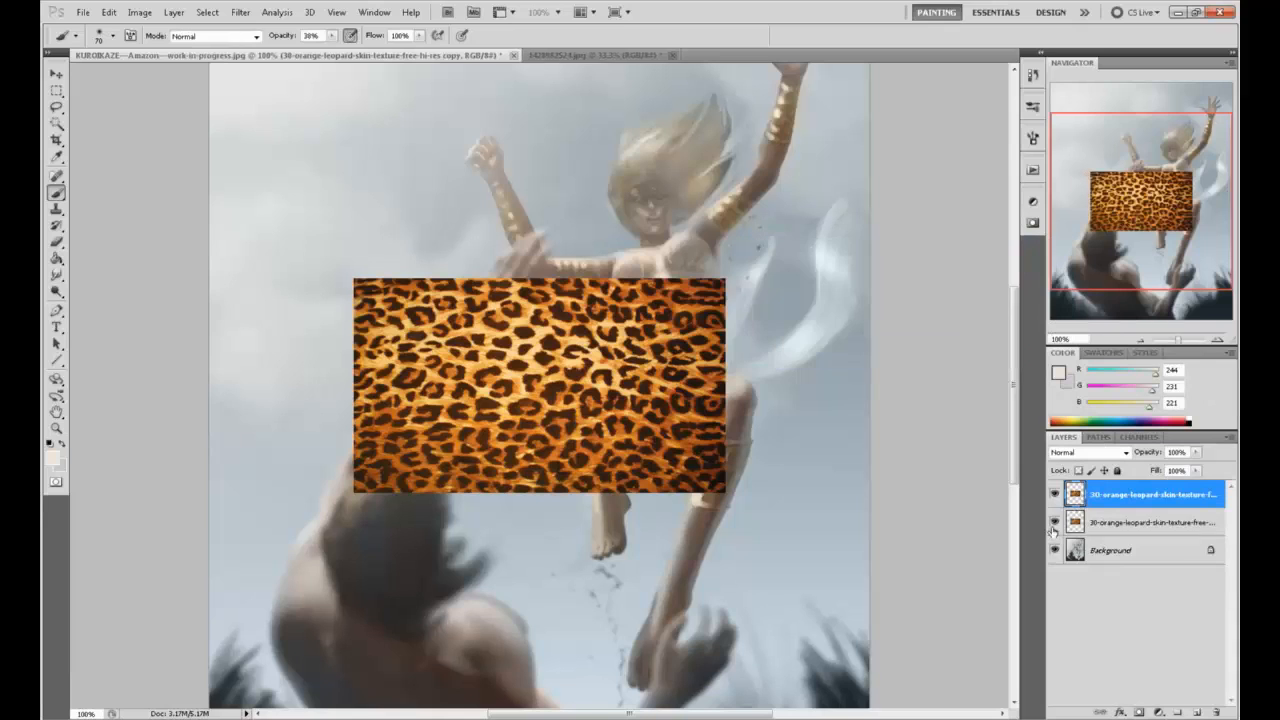
pyautogui.rightClick(1104, 498)
pyautogui.click(1129, 204)
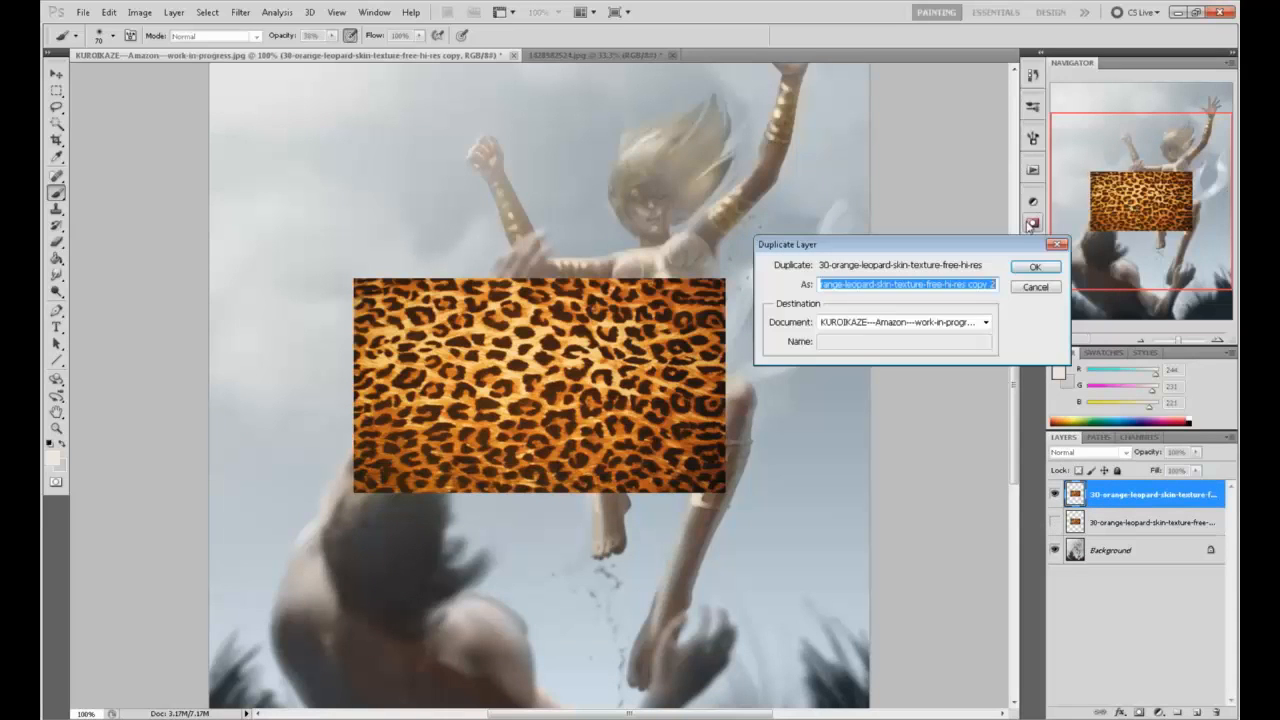
pyautogui.click(1029, 265)
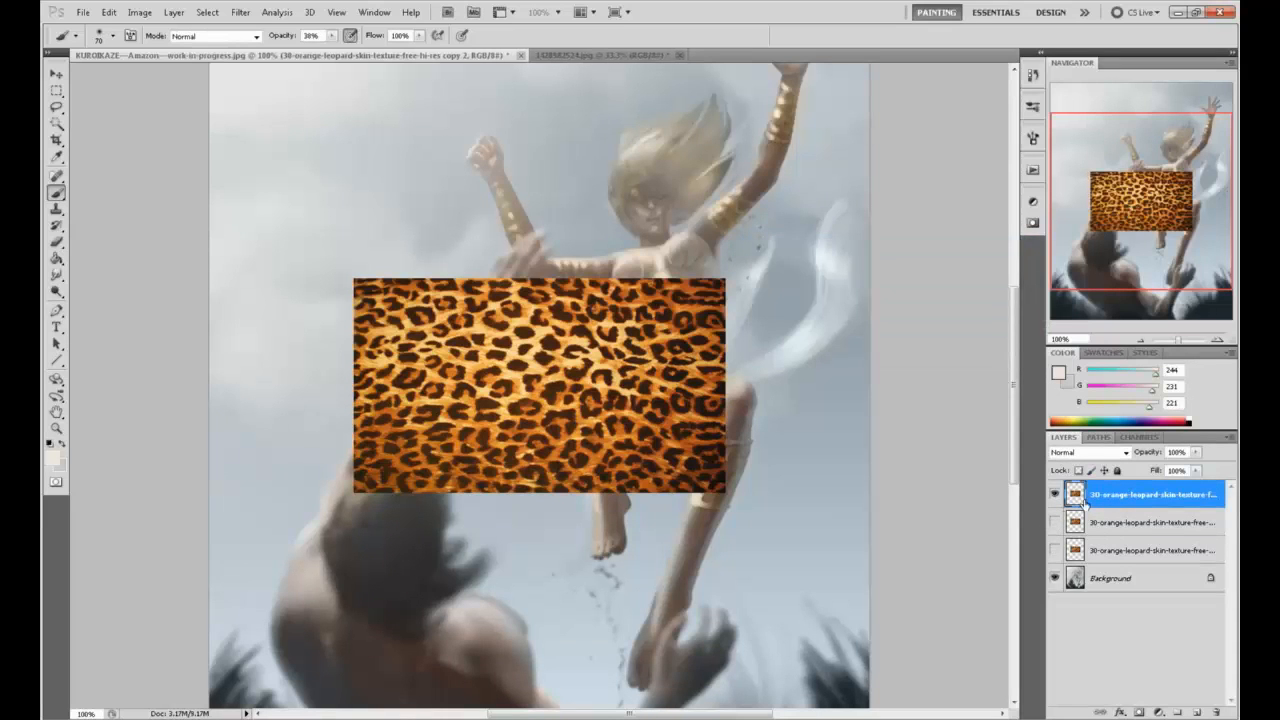
# Set the uppermost leopard copy to Soft Light, scale it to about 22% and place it over the right-hand cup of the Amazon's top
pyautogui.click(1100, 453)
pyautogui.click(1078, 267)
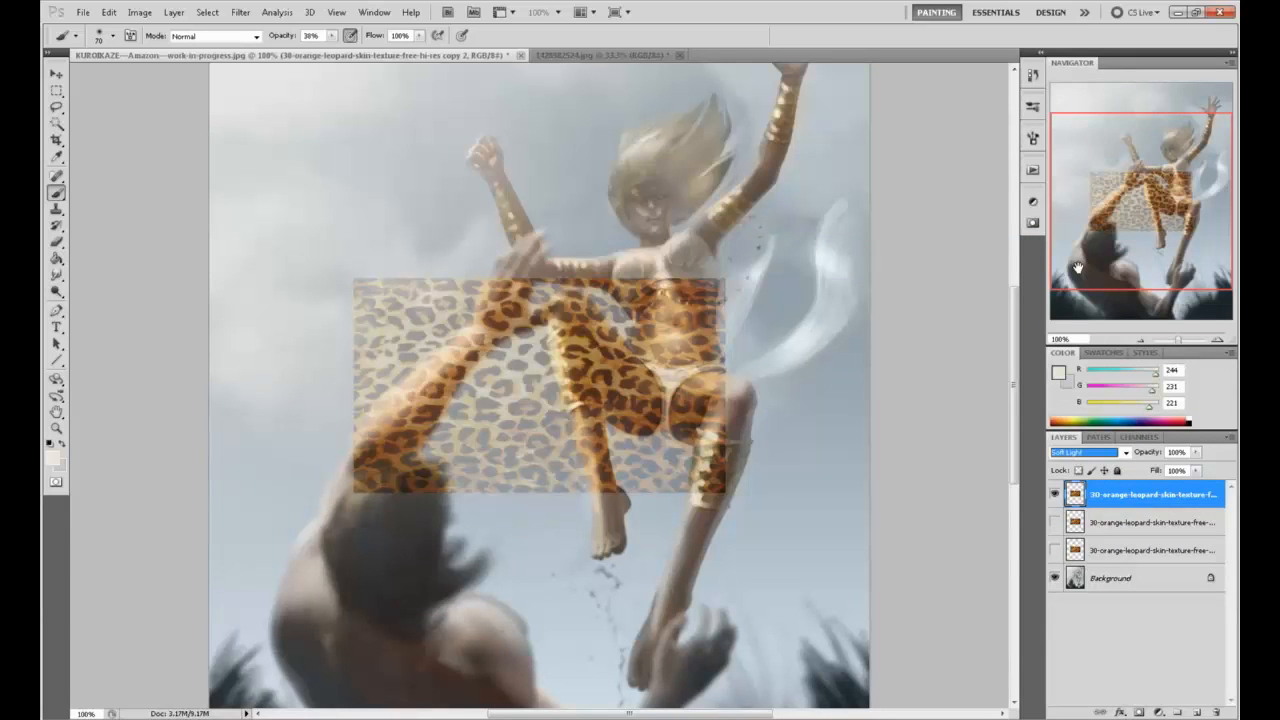
pyautogui.press('v')
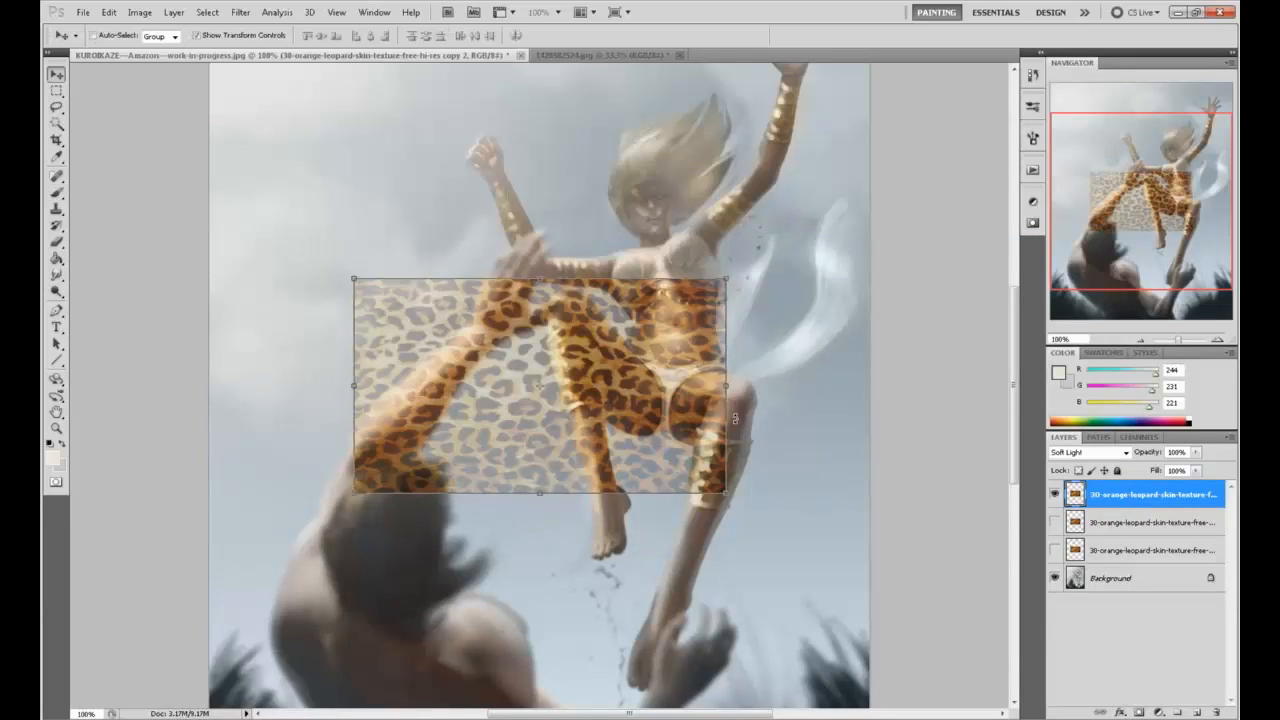
pyautogui.moveTo(354, 279); pyautogui.dragTo(623, 433)
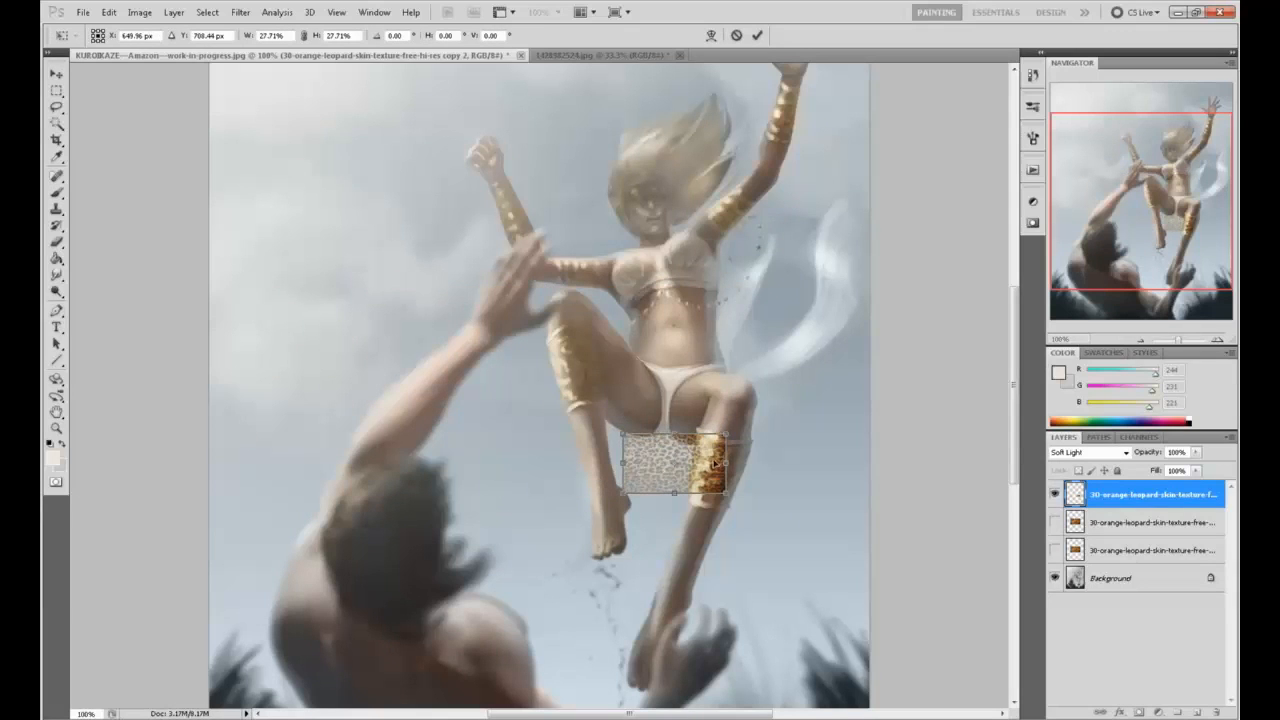
pyautogui.moveTo(718, 456); pyautogui.dragTo(708, 254)
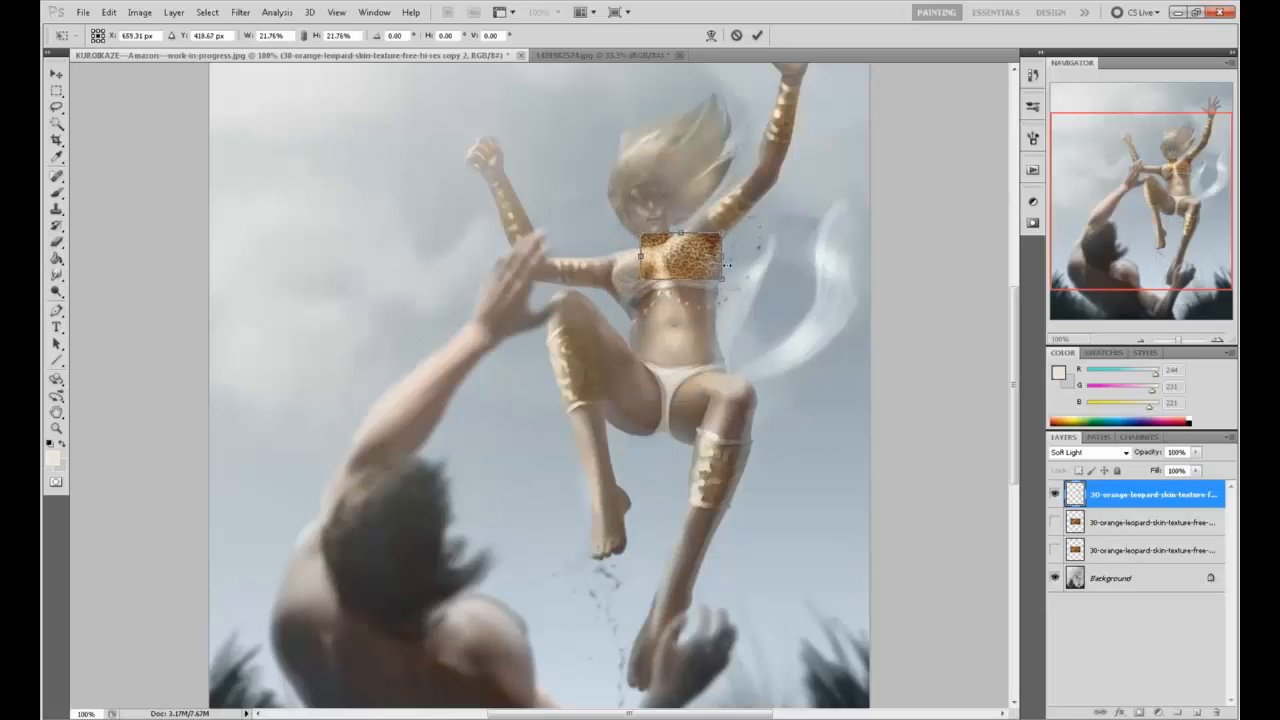
# Warp the leopard texture to follow the curve of the right-hand cup and apply the transform
pyautogui.hotkey('ctrl', '+')
pyautogui.hotkey('ctrl', '+')
pyautogui.moveTo(647, 296); pyautogui.dragTo(394, 583)
pyautogui.click(711, 35)
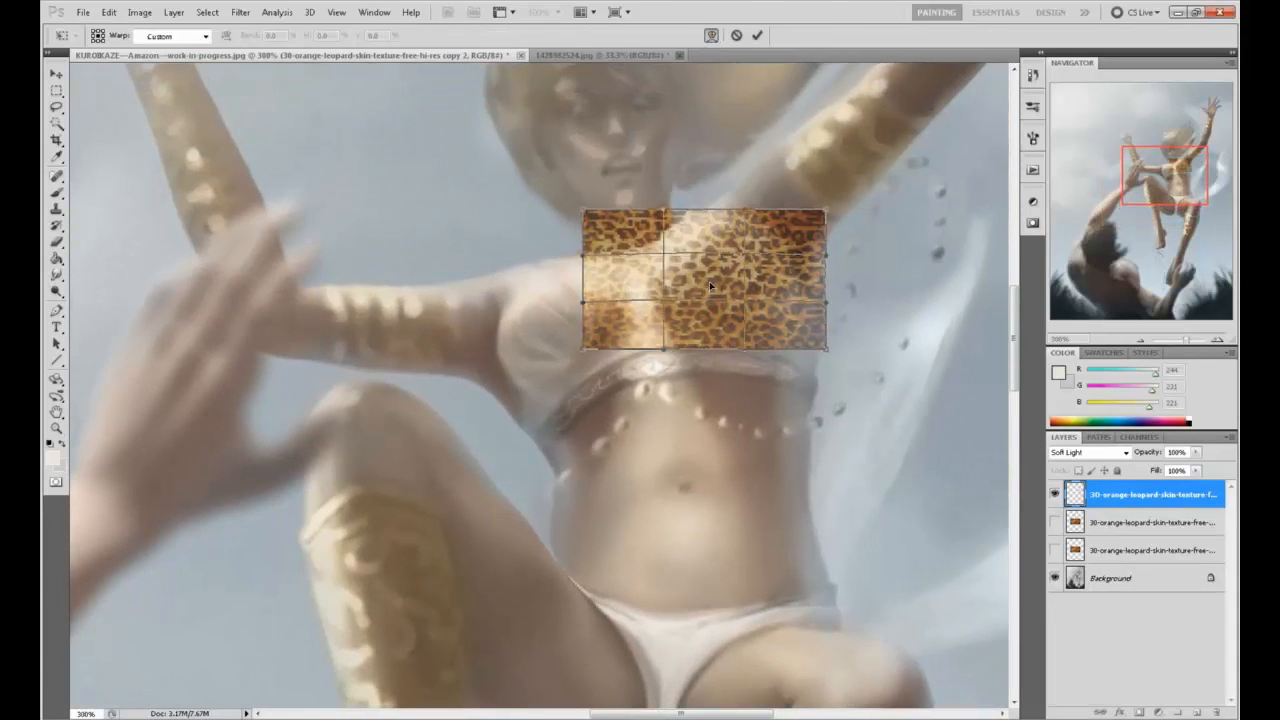
pyautogui.moveTo(709, 282); pyautogui.dragTo(708, 261)
pyautogui.moveTo(611, 276); pyautogui.dragTo(627, 301)
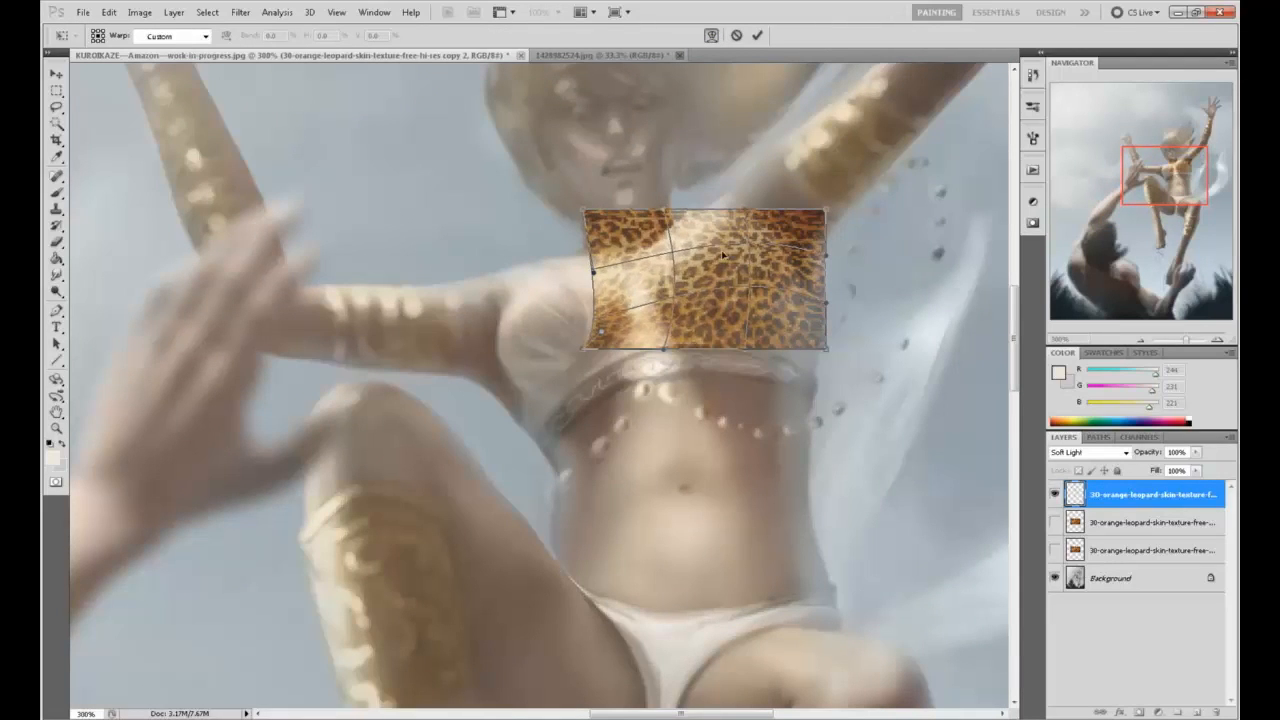
pyautogui.moveTo(744, 251)
pyautogui.mouseDown()
pyautogui.moveTo(711, 251)
pyautogui.moveTo(725, 248)
pyautogui.mouseUp()
pyautogui.moveTo(744, 322); pyautogui.dragTo(786, 312)
pyautogui.moveTo(737, 249); pyautogui.dragTo(745, 247)
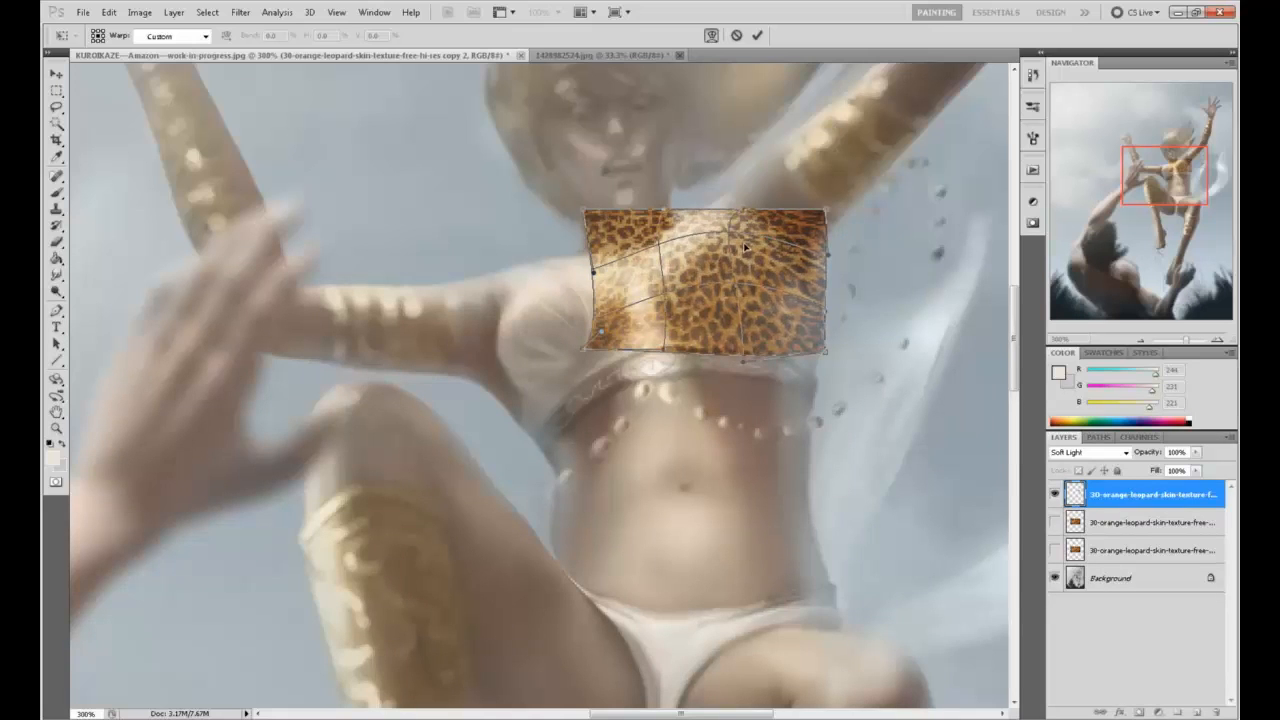
pyautogui.press('Return')
# Reduce the leopard texture's saturation to -52 with Hue/Saturation
pyautogui.hotkey('ctrl', 'u')
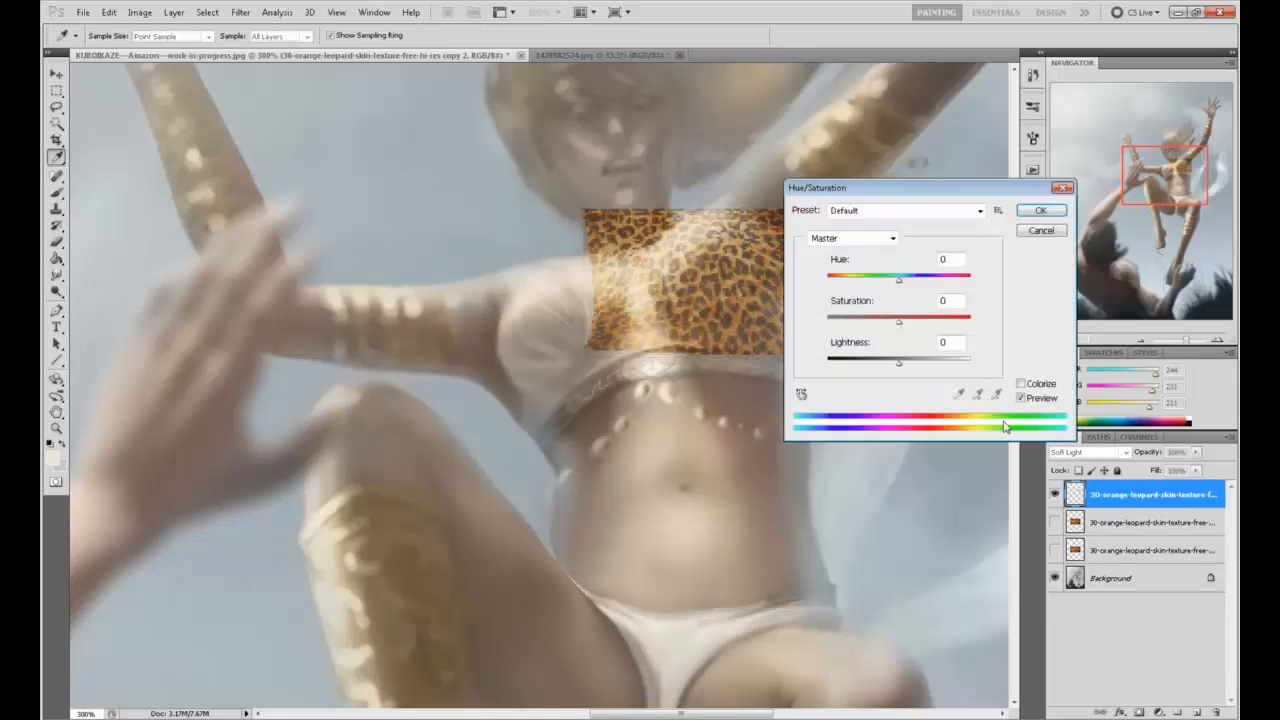
pyautogui.moveTo(906, 328); pyautogui.dragTo(865, 326)
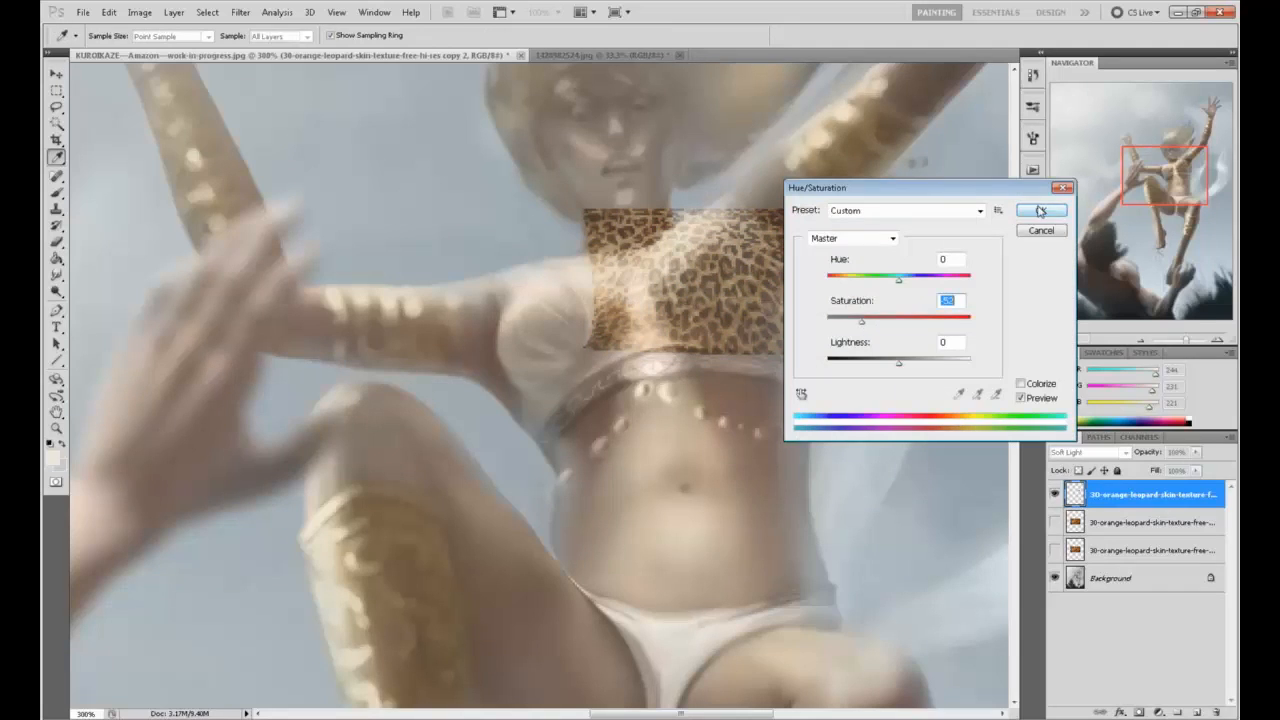
pyautogui.click(1040, 210)
# Reposition the leopard texture over the right-hand cup and warp its corners and interior to fit the top's lower band
pyautogui.moveTo(771, 295); pyautogui.dragTo(457, 190)
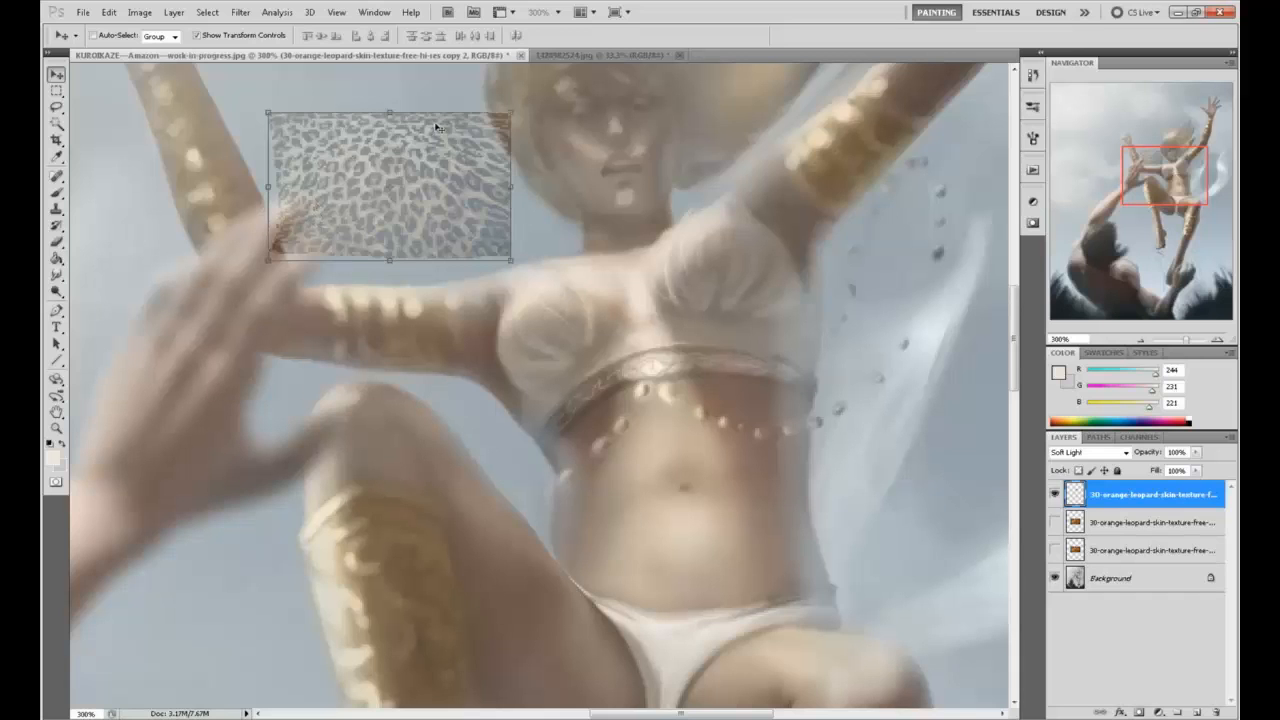
pyautogui.moveTo(441, 157); pyautogui.dragTo(711, 238)
pyautogui.hotkey('ctrl', 't')
pyautogui.click(711, 35)
pyautogui.moveTo(672, 200); pyautogui.dragTo(754, 206)
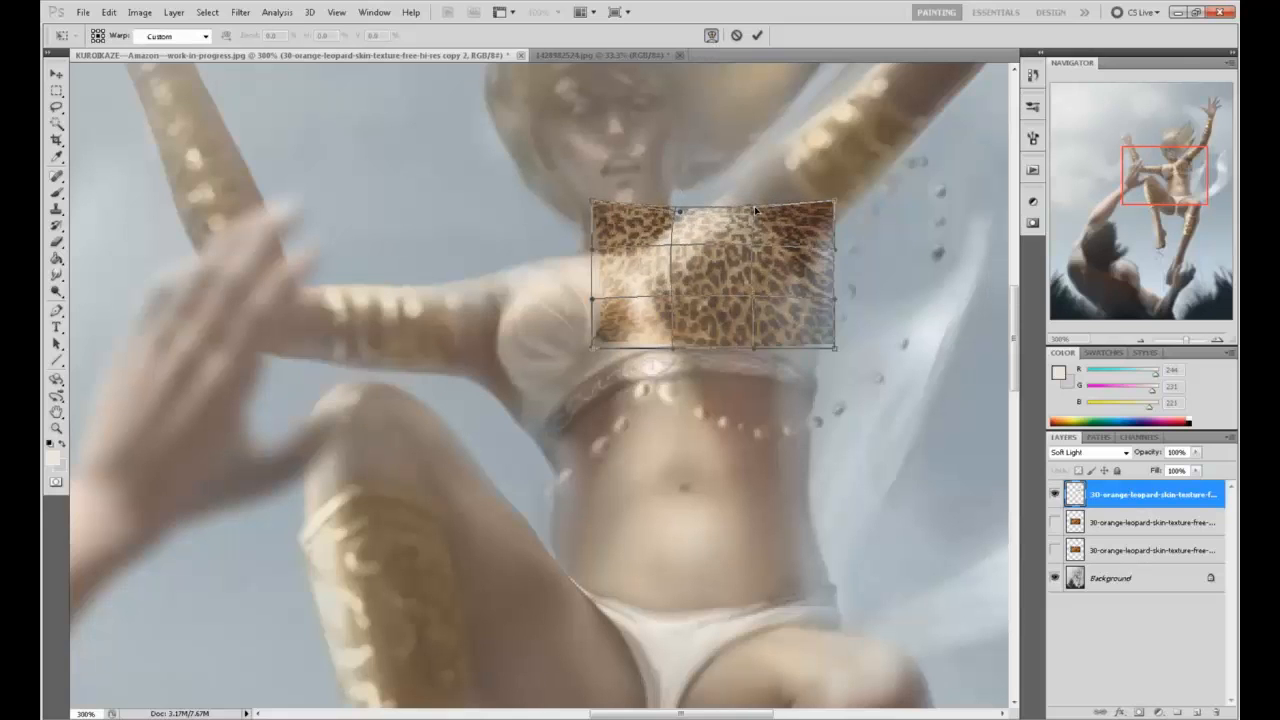
pyautogui.moveTo(808, 257); pyautogui.dragTo(809, 267)
pyautogui.moveTo(810, 275); pyautogui.dragTo(808, 272)
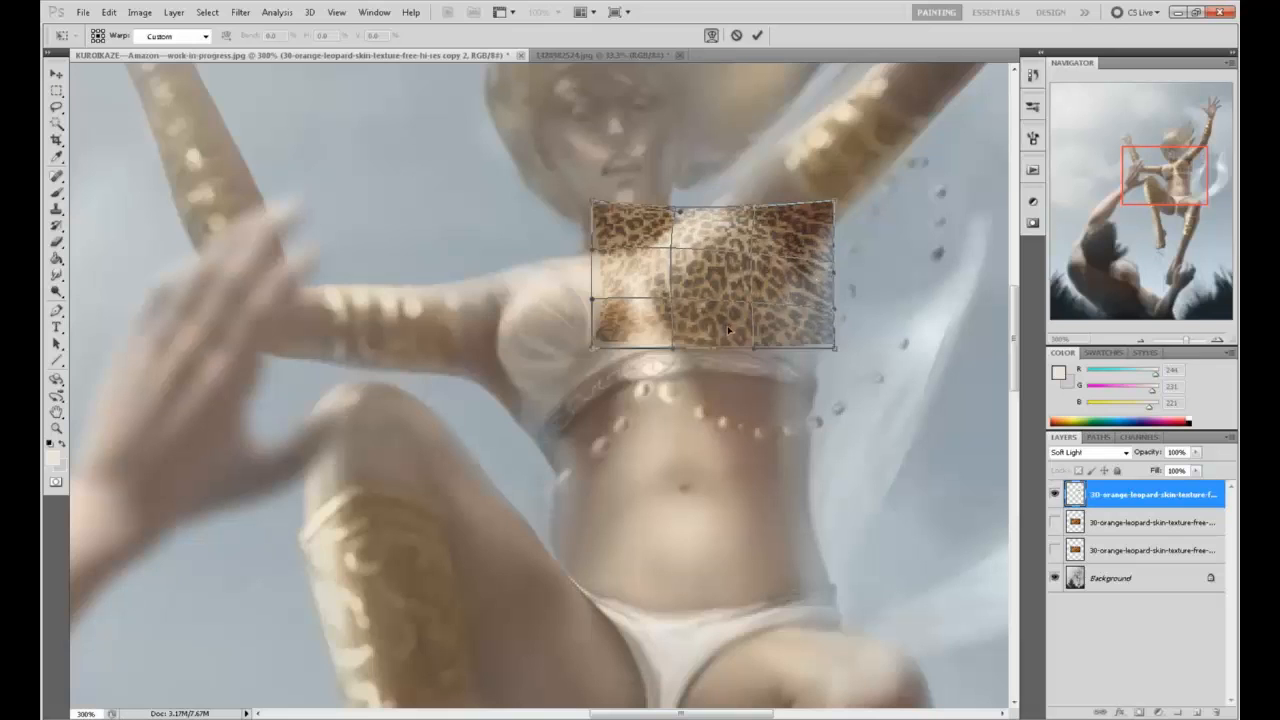
pyautogui.moveTo(834, 348); pyautogui.dragTo(820, 392)
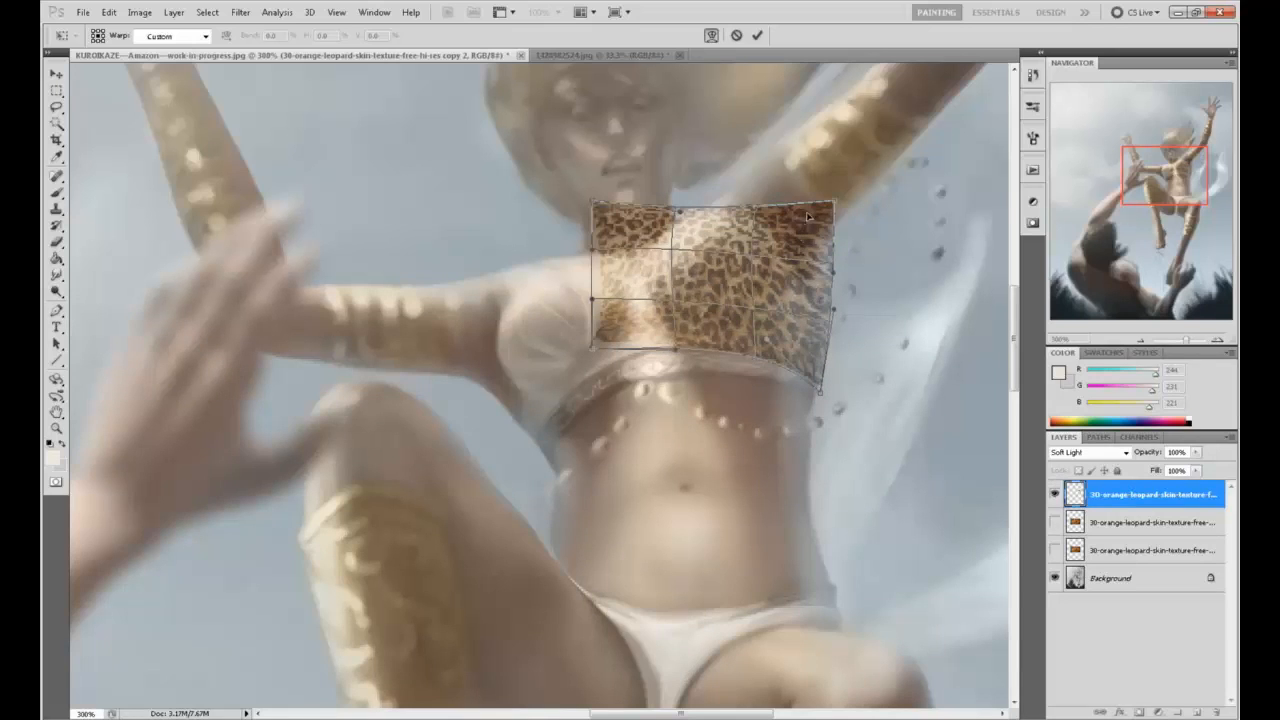
pyautogui.moveTo(656, 245); pyautogui.dragTo(711, 242)
pyautogui.moveTo(598, 209); pyautogui.dragTo(610, 220)
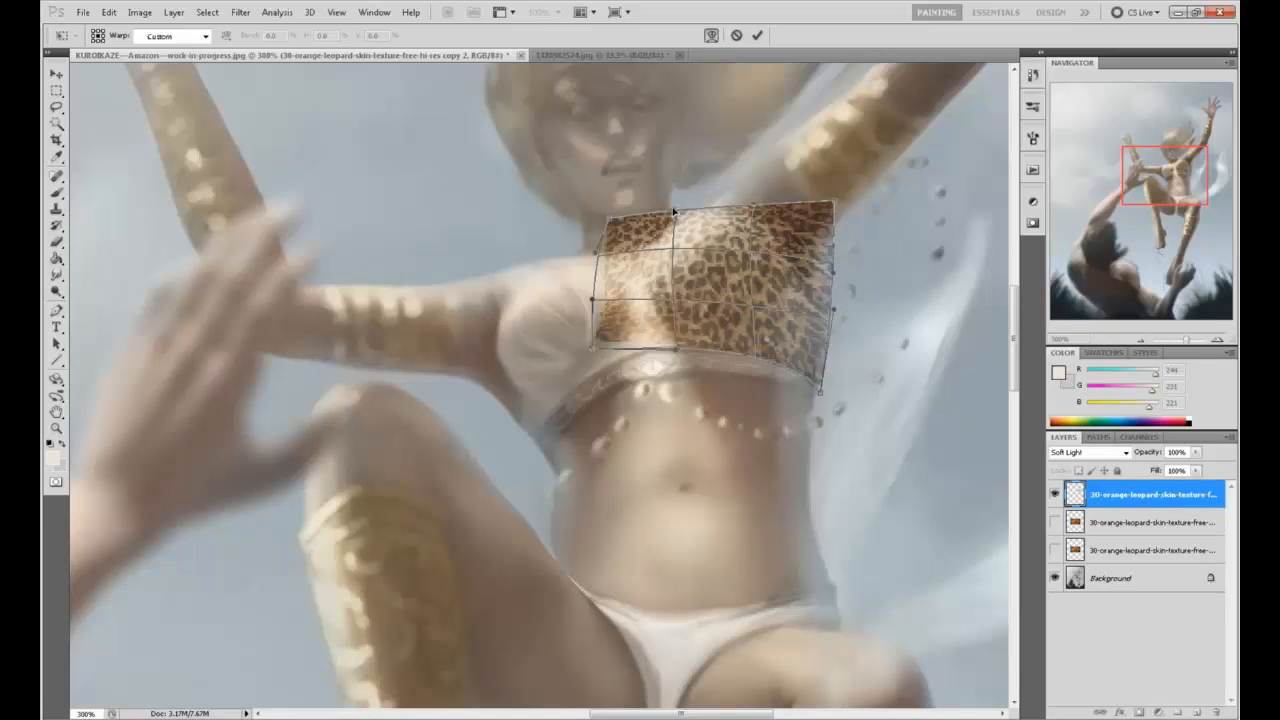
pyautogui.click(757, 35)
# Erase the leopard texture outside the right-hand cup with a small eraser at 100% opacity
pyautogui.press('[')
pyautogui.press('[')
pyautogui.press('[')
pyautogui.press('[')
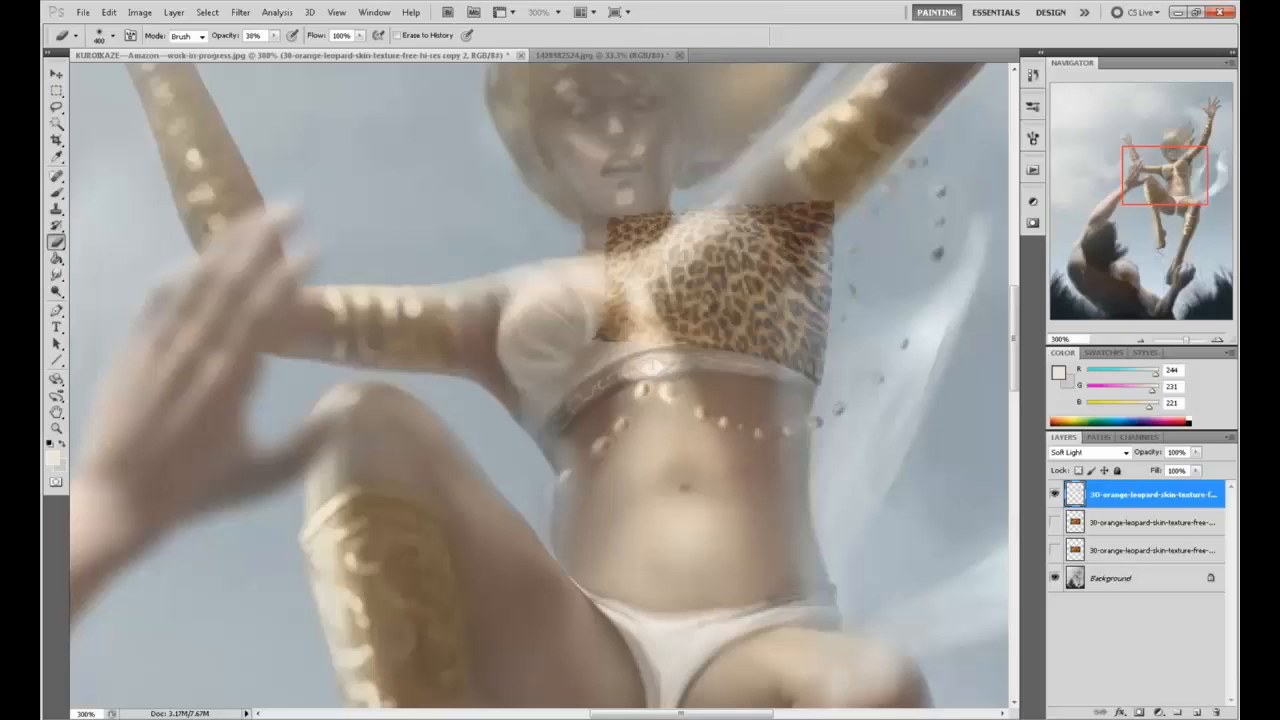
pyautogui.moveTo(274, 36)
pyautogui.mouseDown()
pyautogui.moveTo(284, 50)
pyautogui.moveTo(573, 42)
pyautogui.mouseUp()
pyautogui.moveTo(686, 200)
pyautogui.mouseDown()
pyautogui.moveTo(590, 273)
pyautogui.moveTo(604, 209)
pyautogui.moveTo(637, 220)
pyautogui.moveTo(619, 301)
pyautogui.mouseUp()
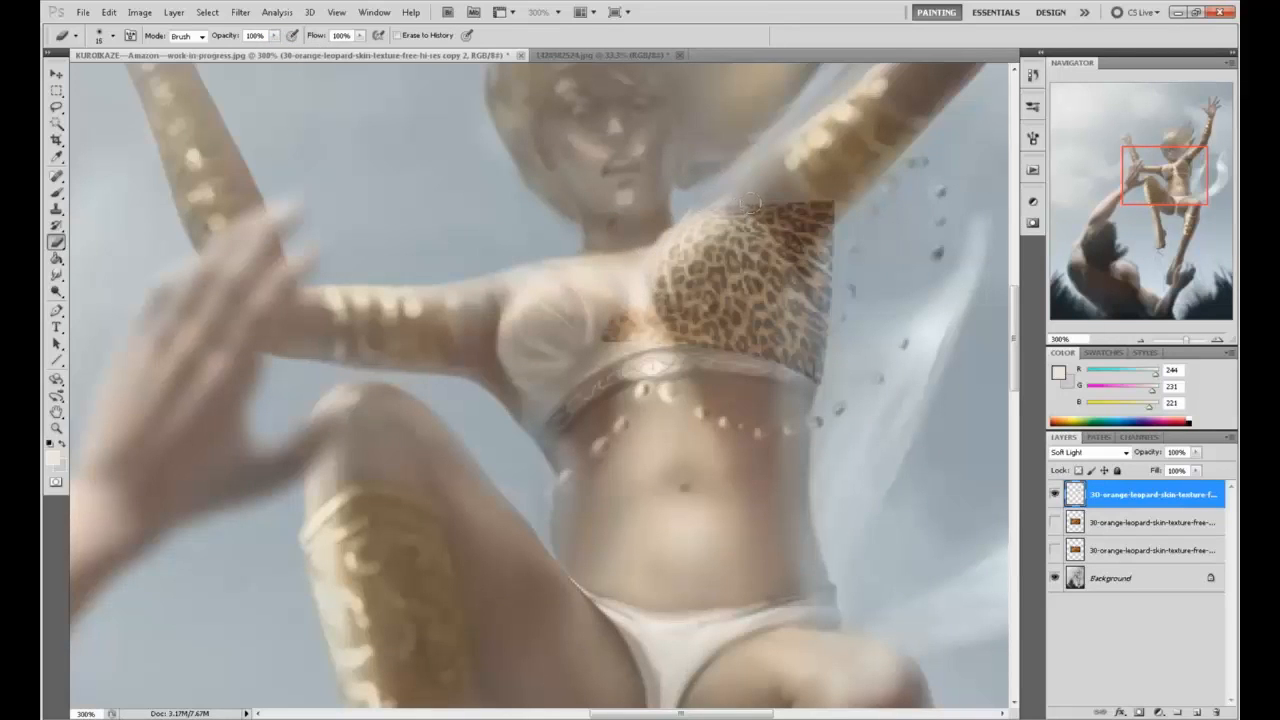
pyautogui.moveTo(740, 210)
pyautogui.mouseDown()
pyautogui.moveTo(795, 235)
pyautogui.moveTo(816, 262)
pyautogui.mouseUp()
pyautogui.moveTo(794, 208); pyautogui.dragTo(829, 230)
pyautogui.moveTo(829, 365); pyautogui.dragTo(835, 211)
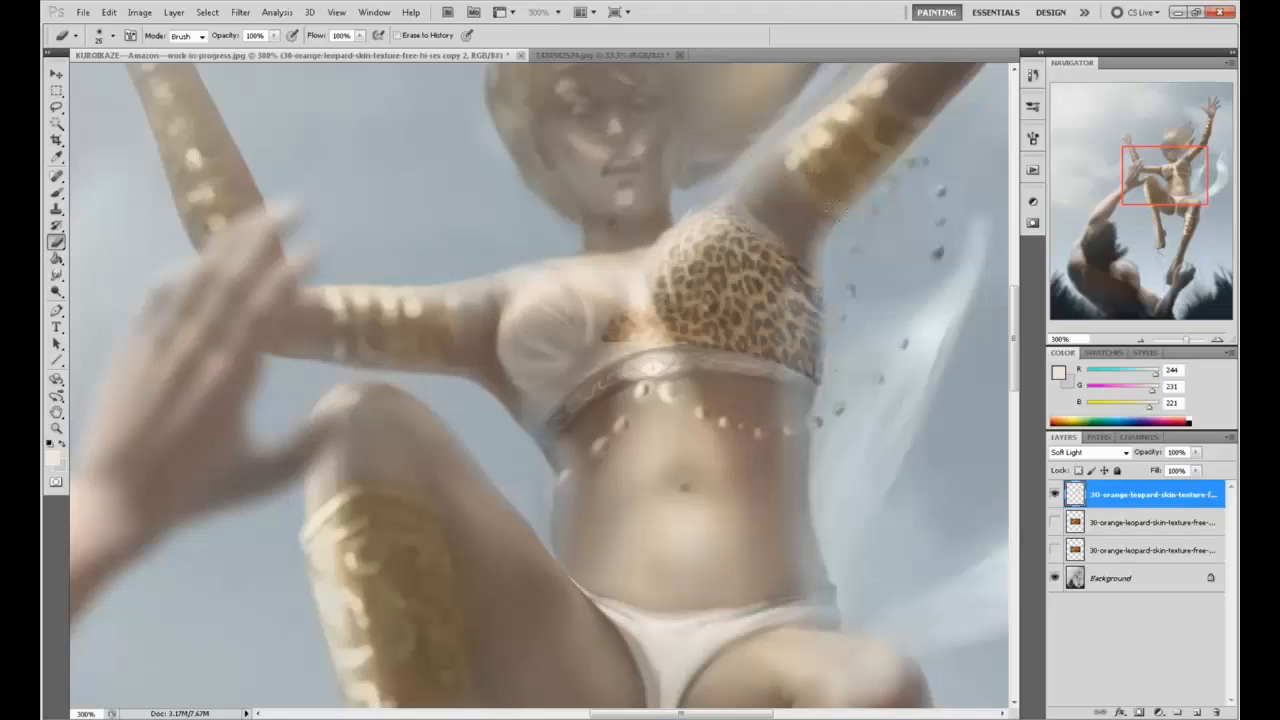
pyautogui.moveTo(808, 273)
pyautogui.mouseDown()
pyautogui.moveTo(823, 370)
pyautogui.moveTo(782, 376)
pyautogui.mouseUp()
pyautogui.moveTo(614, 298); pyautogui.dragTo(604, 302)
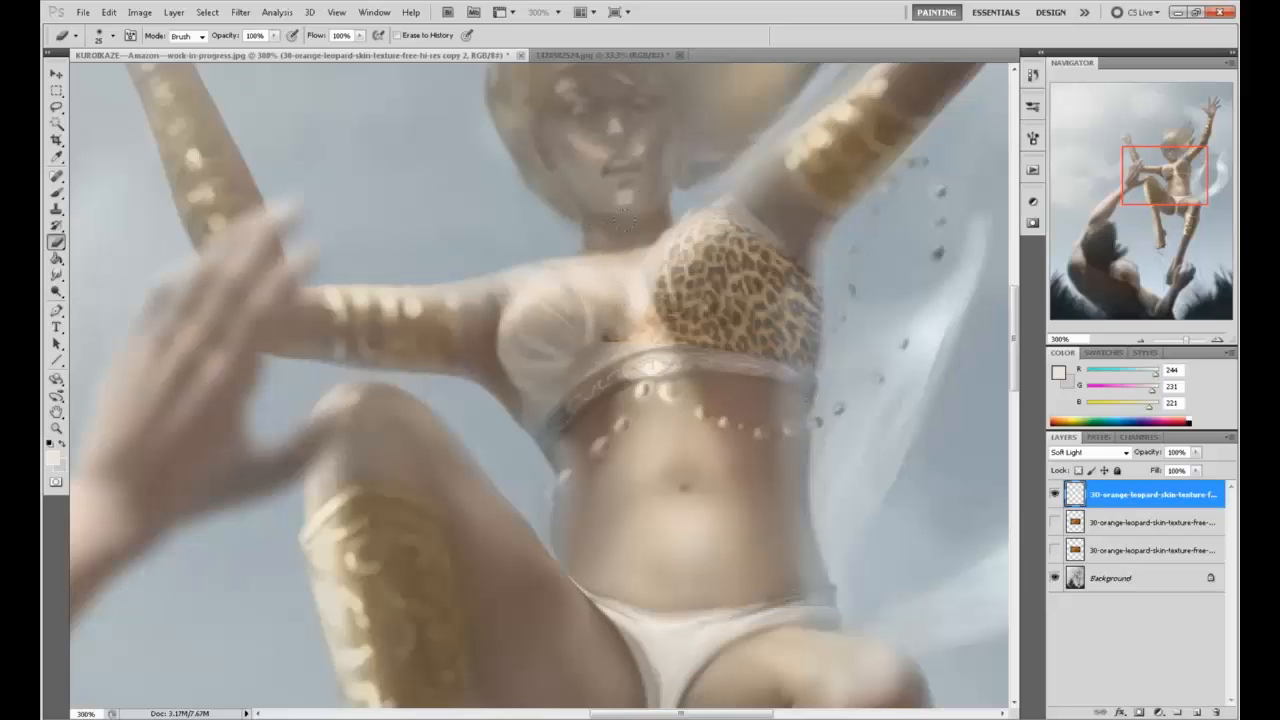
# Copy the trimmed leopard cup to a new layer, mirror it, and rotate and fit it over the left-hand cup
pyautogui.scroll(-5, 690, 280)
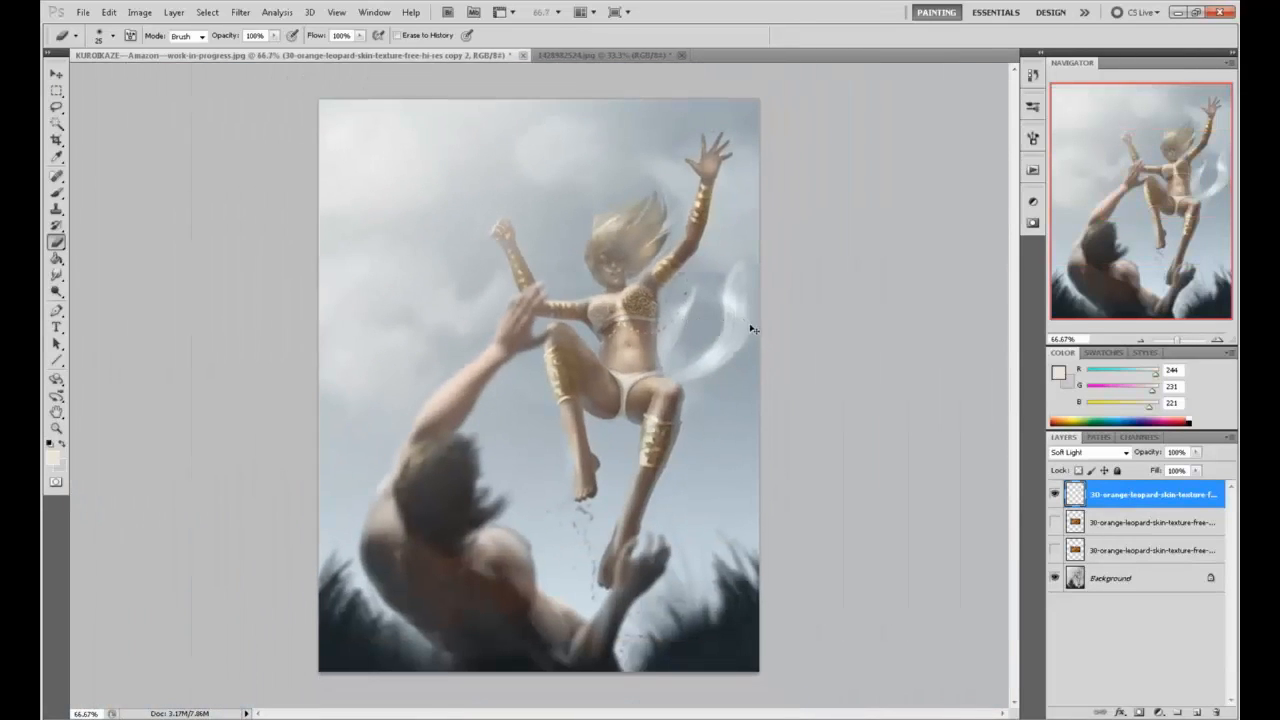
pyautogui.scroll(1, 709, 306)
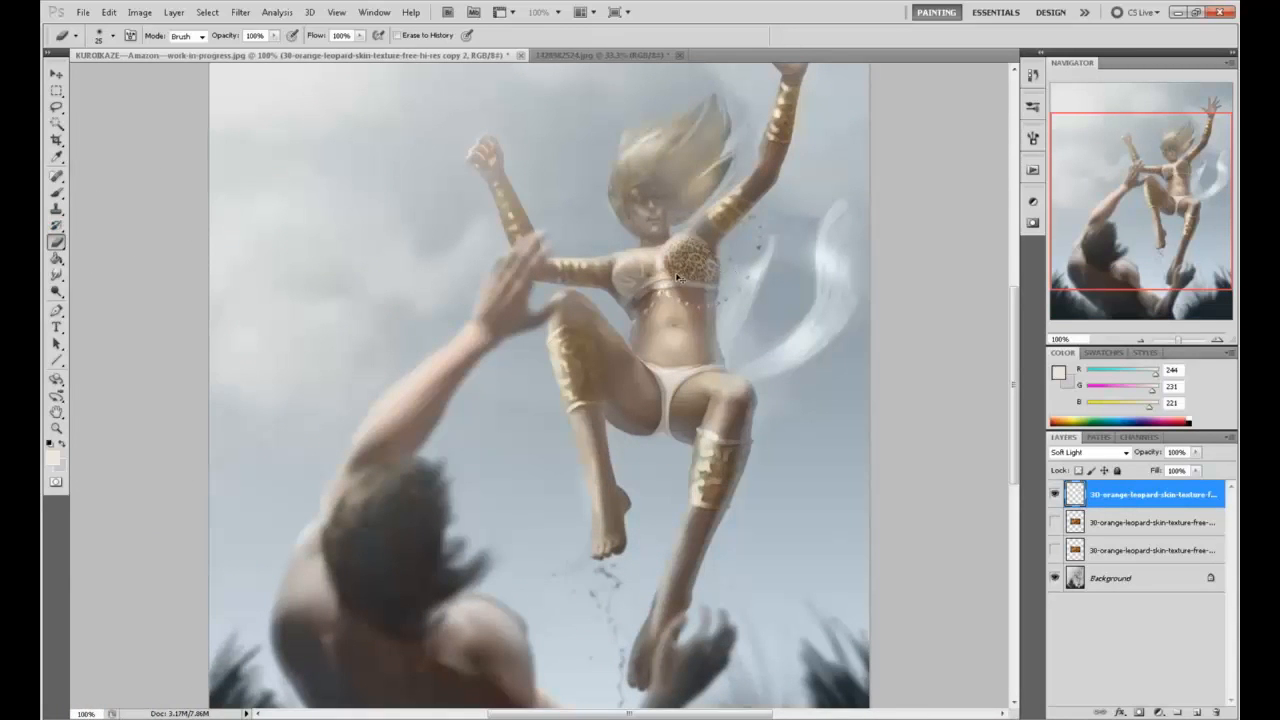
pyautogui.hotkey('ctrl', 'a')
pyautogui.hotkey('ctrl', 'j')
pyautogui.hotkey('ctrl', 't')
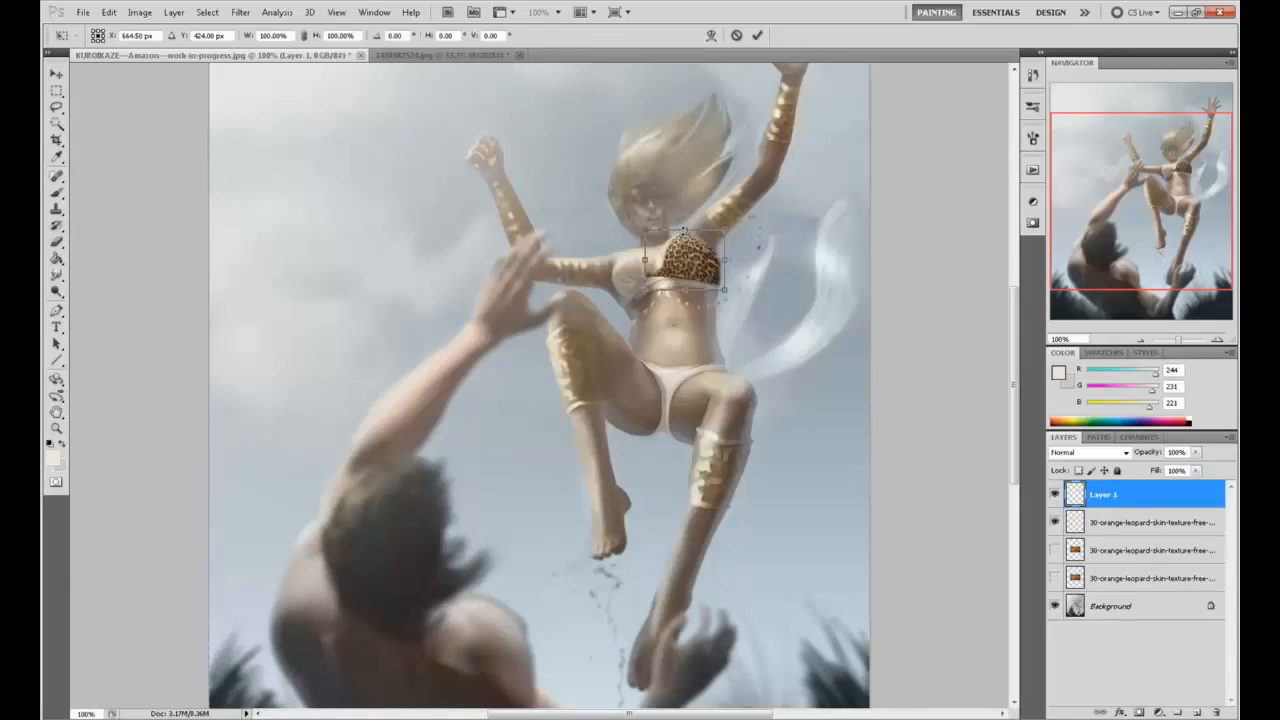
pyautogui.rightClick(703, 259)
pyautogui.click(790, 458)
pyautogui.moveTo(682, 262); pyautogui.dragTo(620, 237)
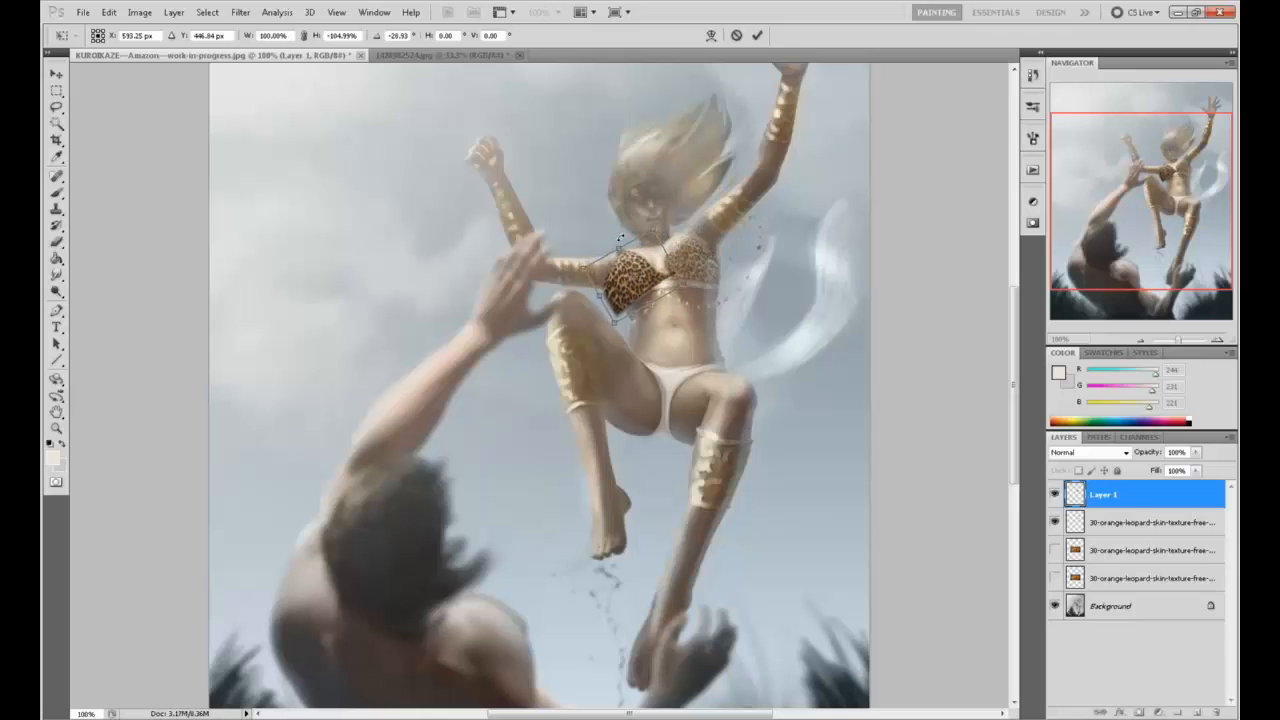
pyautogui.click(757, 36)
# Set the mirrored leopard cup layer to Soft Light and merge it down into the first cup's layer
pyautogui.click(1088, 452)
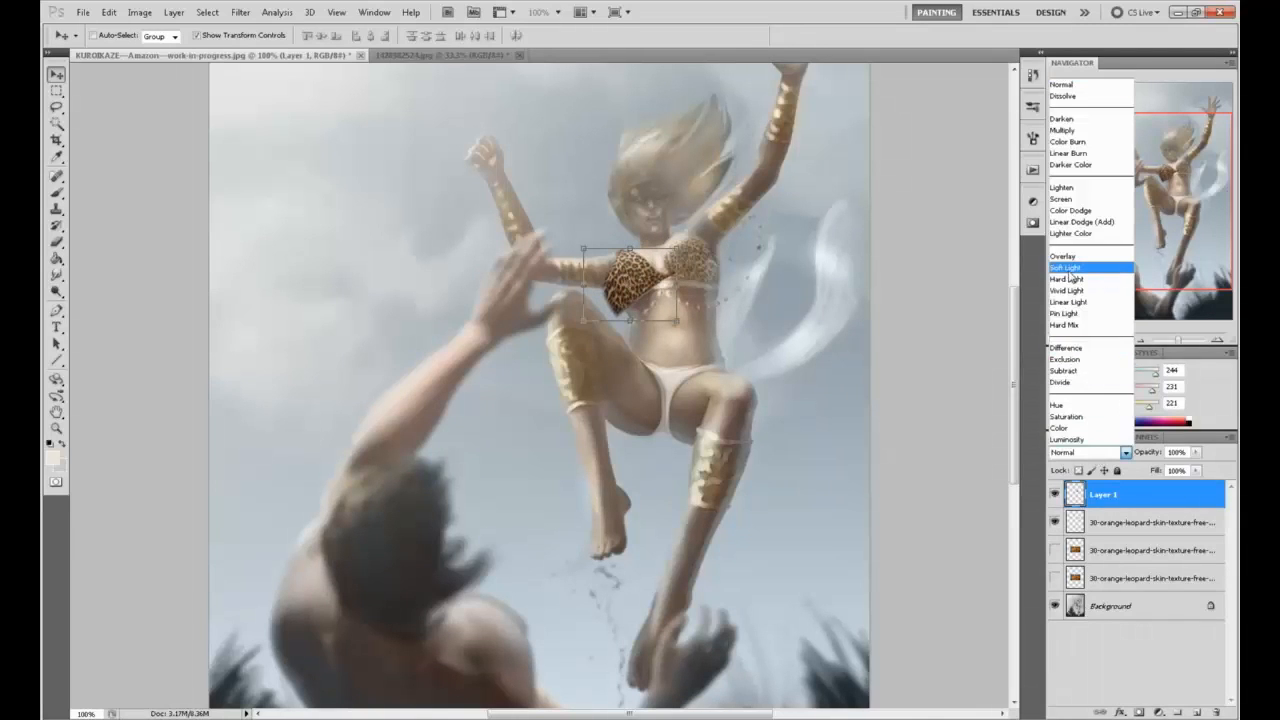
pyautogui.click(1085, 268)
pyautogui.click(1120, 522)
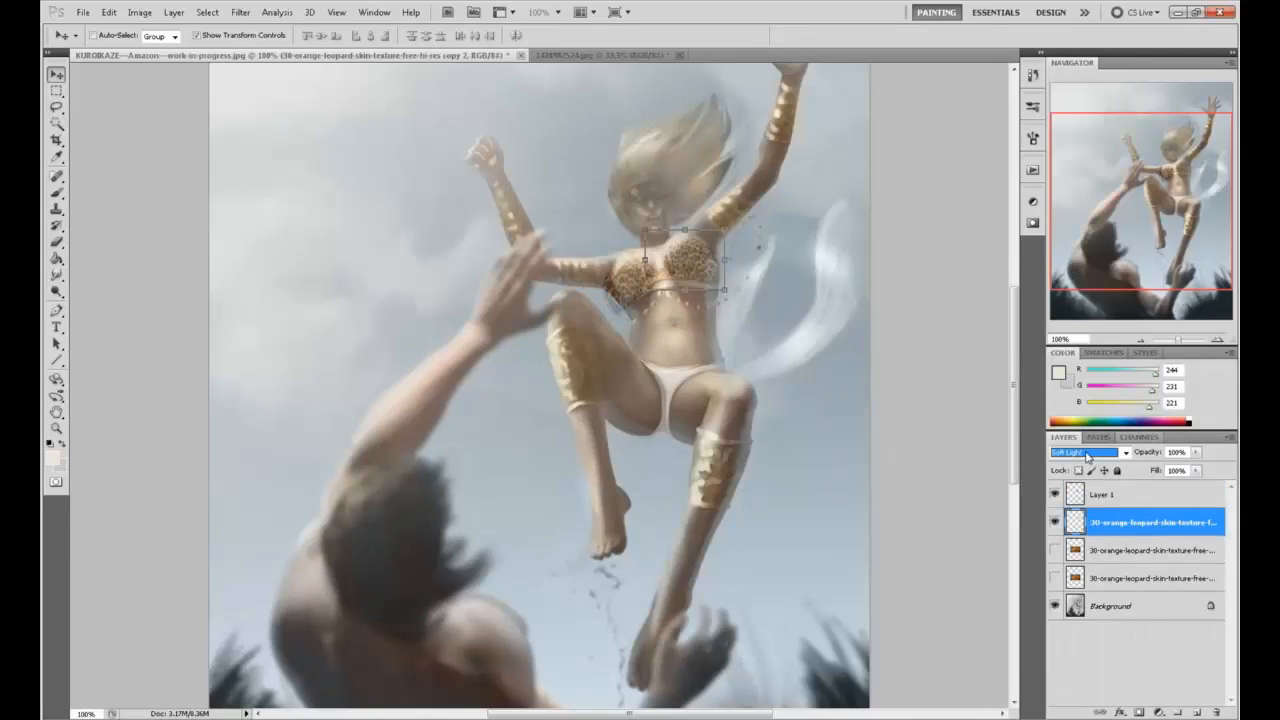
pyautogui.click(1088, 452)
pyautogui.click(1131, 489)
pyautogui.rightClick(1162, 495)
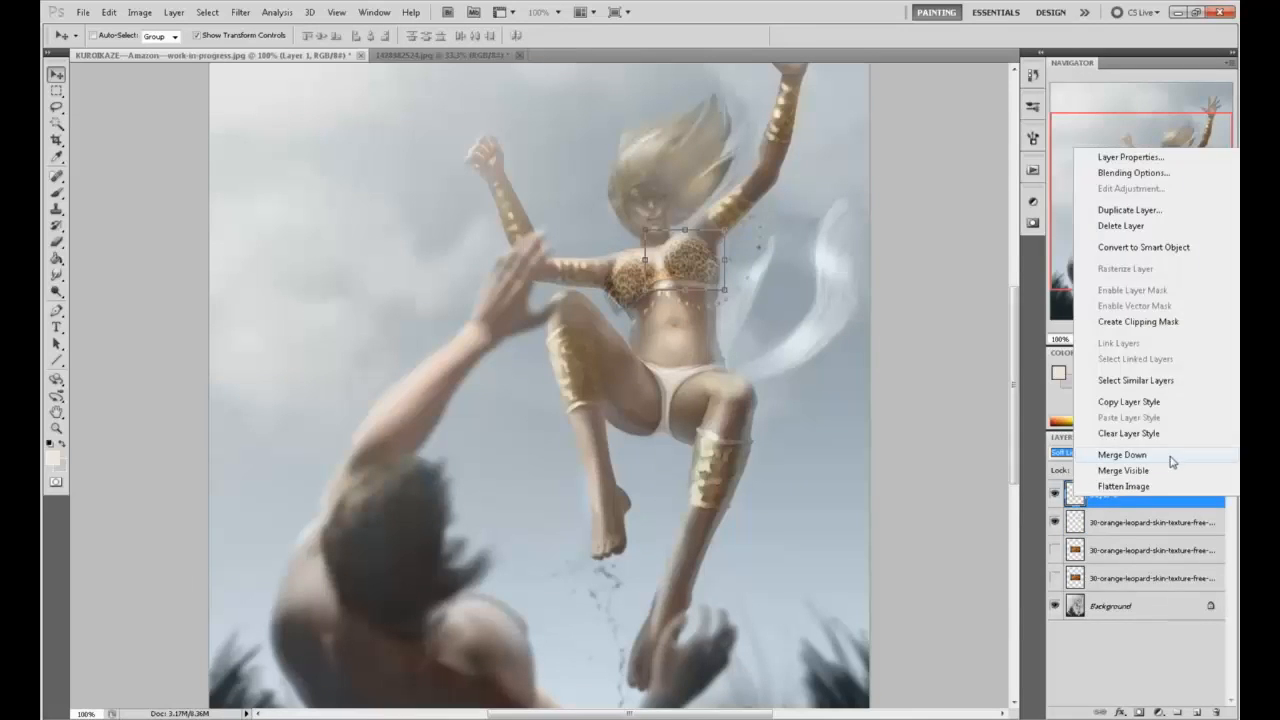
pyautogui.click(1171, 456)
pyautogui.press('b')
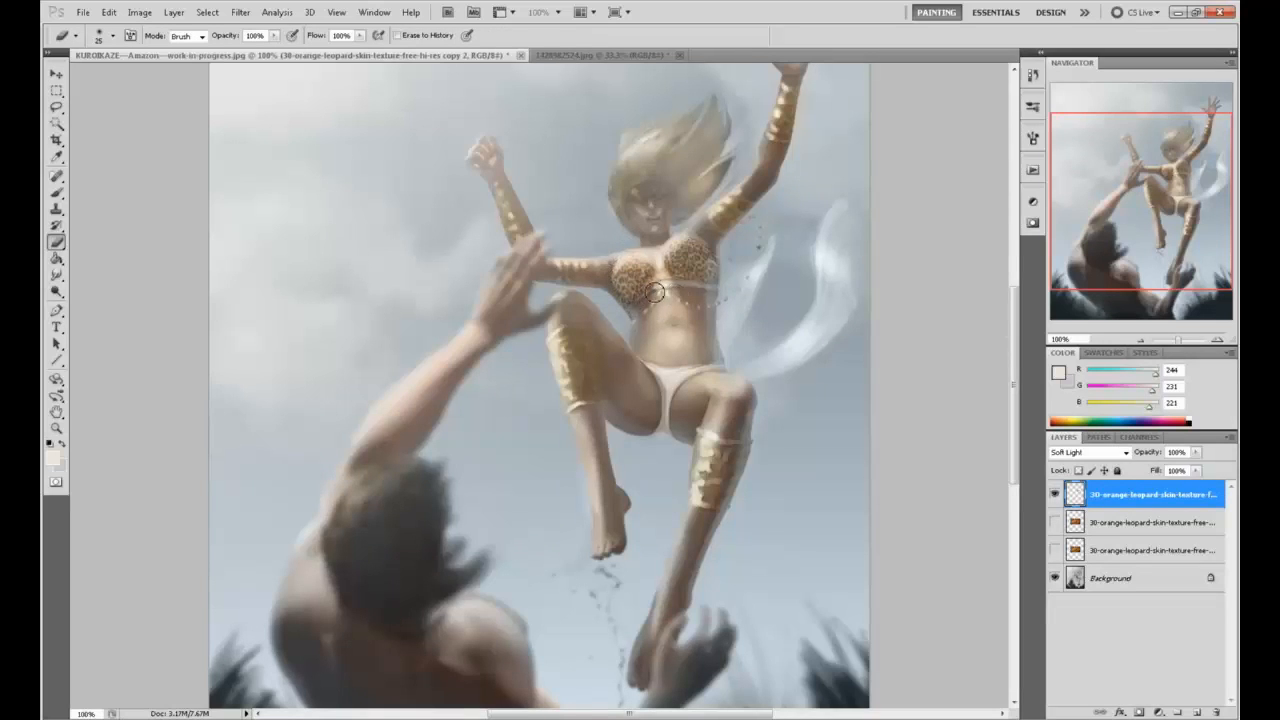
# Fade the leopard texture on both cups of the top with a larger eraser at reduced opacity
pyautogui.press(']')
pyautogui.moveTo(274, 36); pyautogui.dragTo(247, 49)
pyautogui.press(']')
pyautogui.press(']')
pyautogui.press(']')
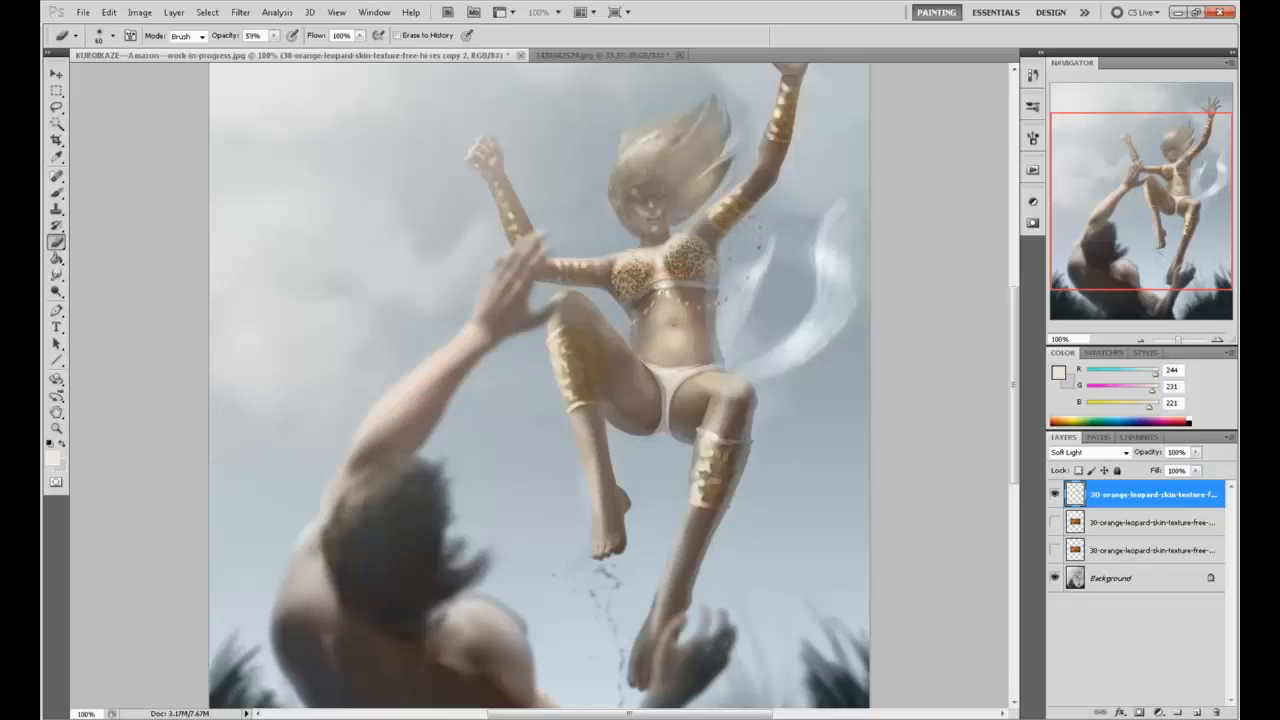
pyautogui.click(273, 35)
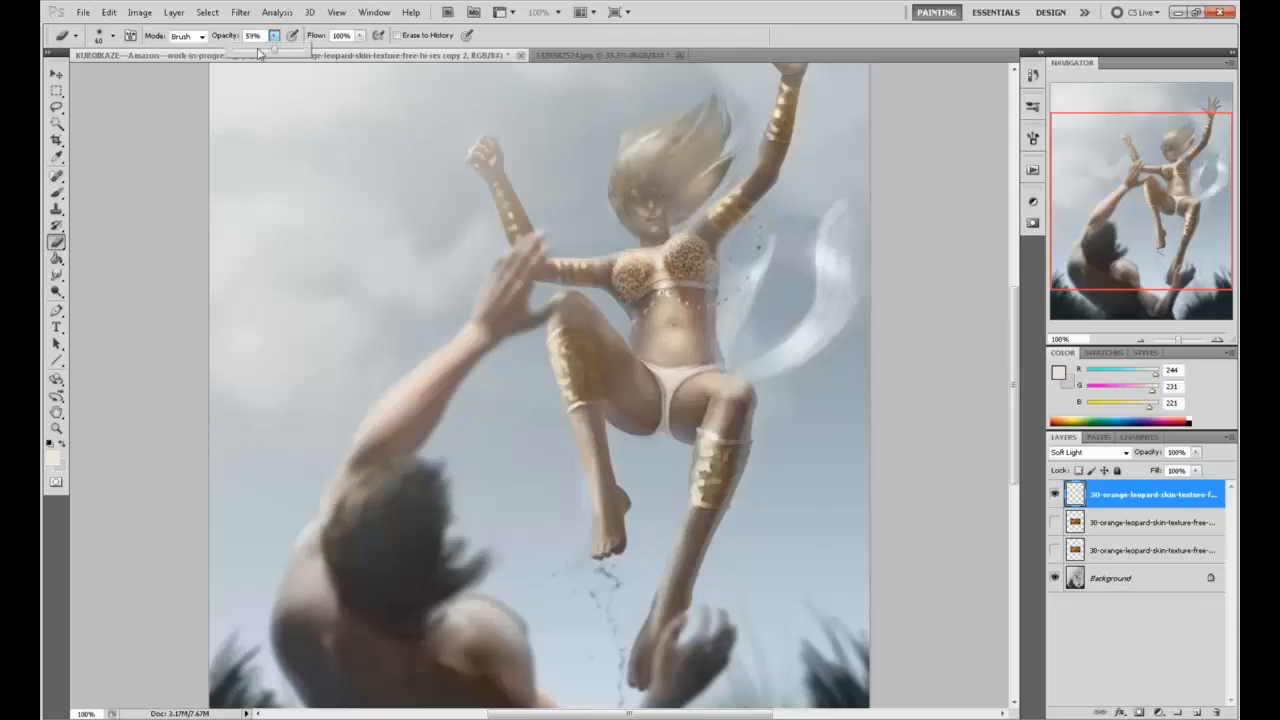
pyautogui.moveTo(258, 52); pyautogui.dragTo(231, 50)
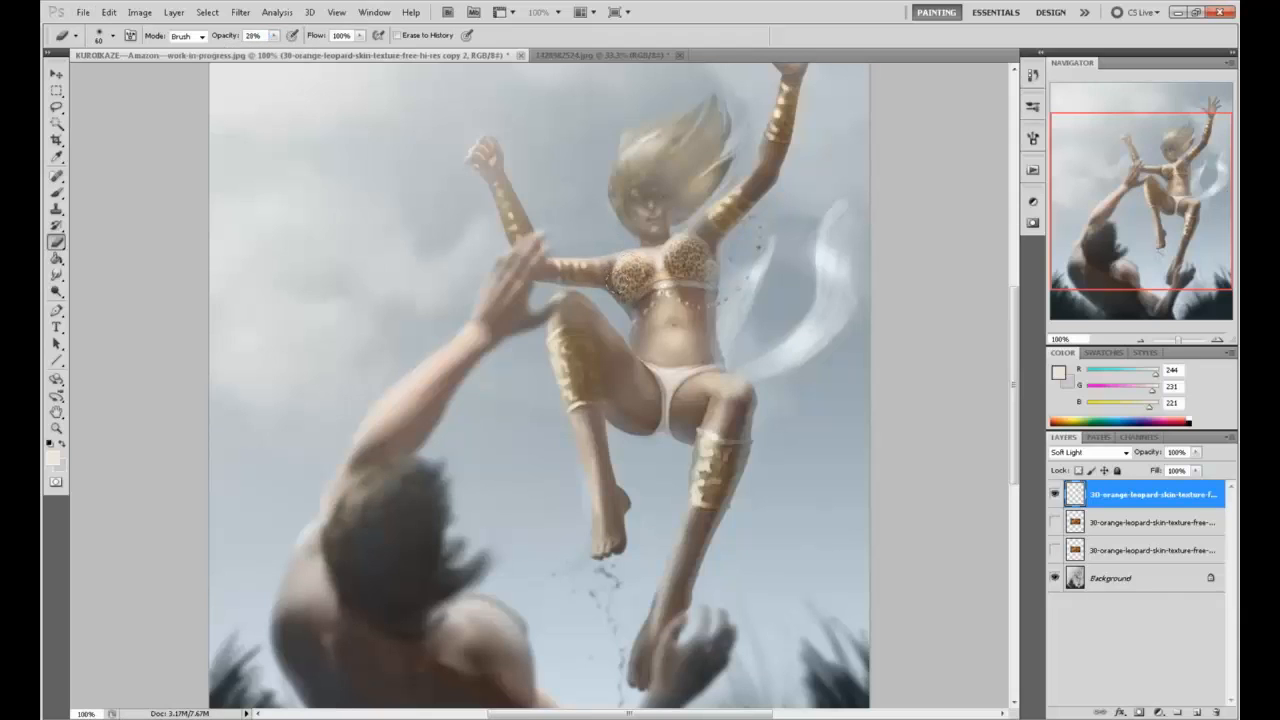
pyautogui.moveTo(610, 284); pyautogui.dragTo(627, 302)
pyautogui.moveTo(788, 325); pyautogui.dragTo(765, 338)
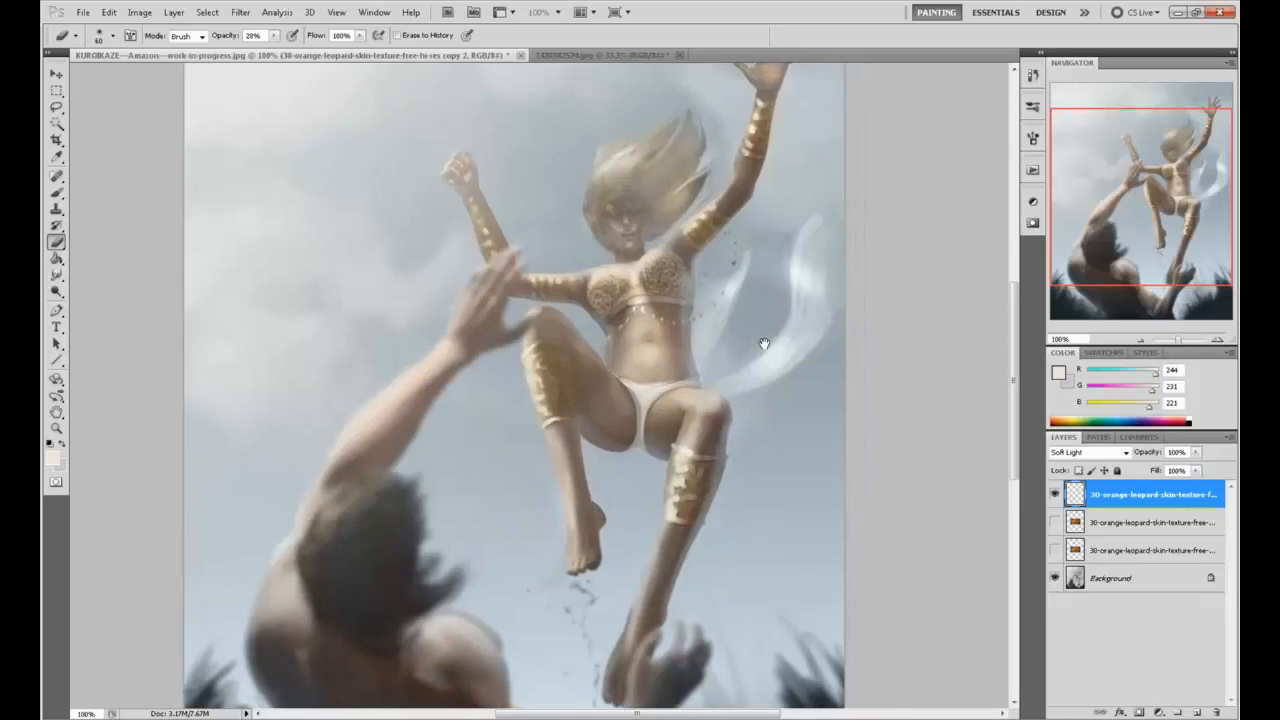
# Show the spare leopard texture copy, set it to Soft Light, and scale, rotate and place it over the bikini bottom
pyautogui.click(1055, 521)
pyautogui.click(1150, 522)
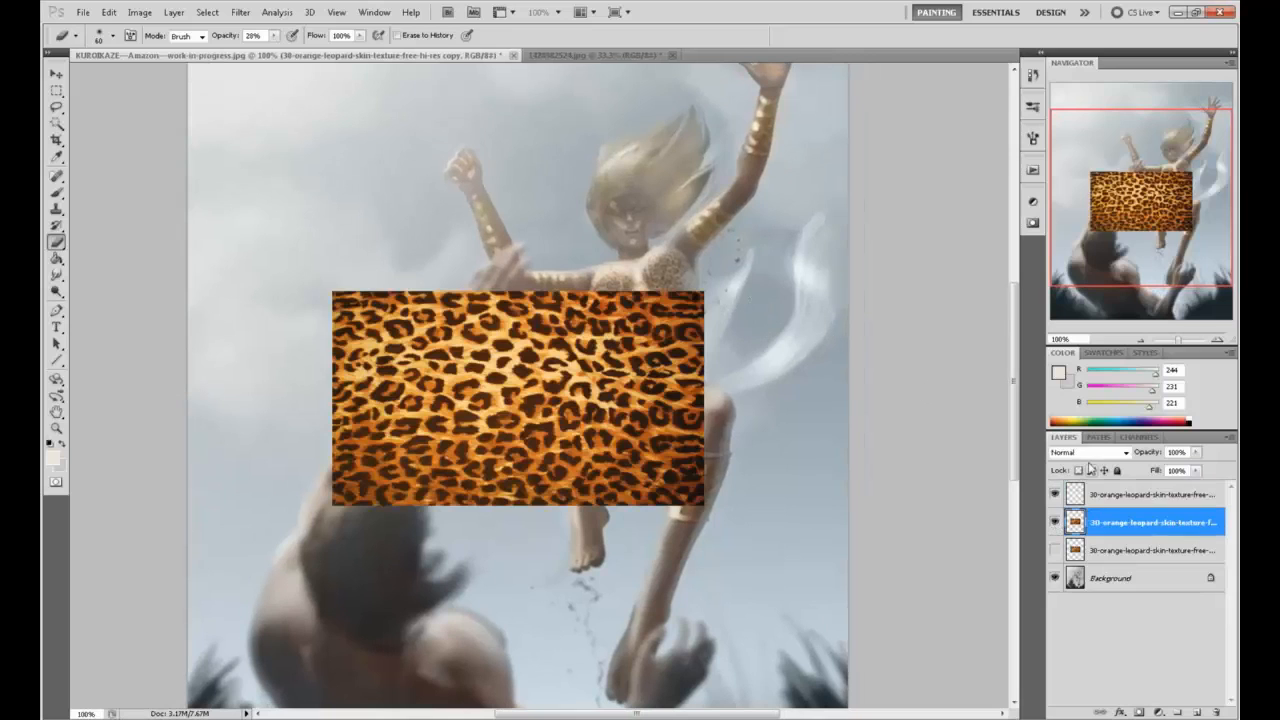
pyautogui.click(1088, 452)
pyautogui.click(1068, 268)
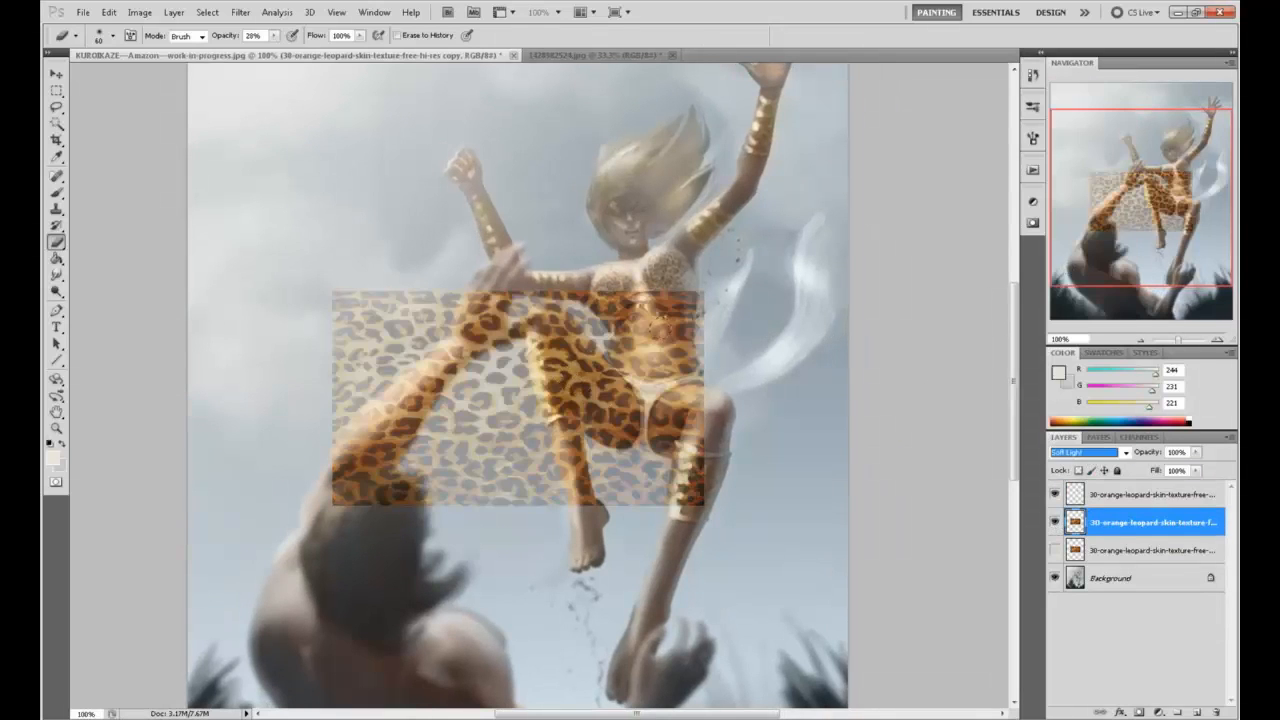
pyautogui.press('v')
pyautogui.moveTo(705, 290); pyautogui.dragTo(636, 421)
pyautogui.moveTo(631, 348); pyautogui.dragTo(634, 390)
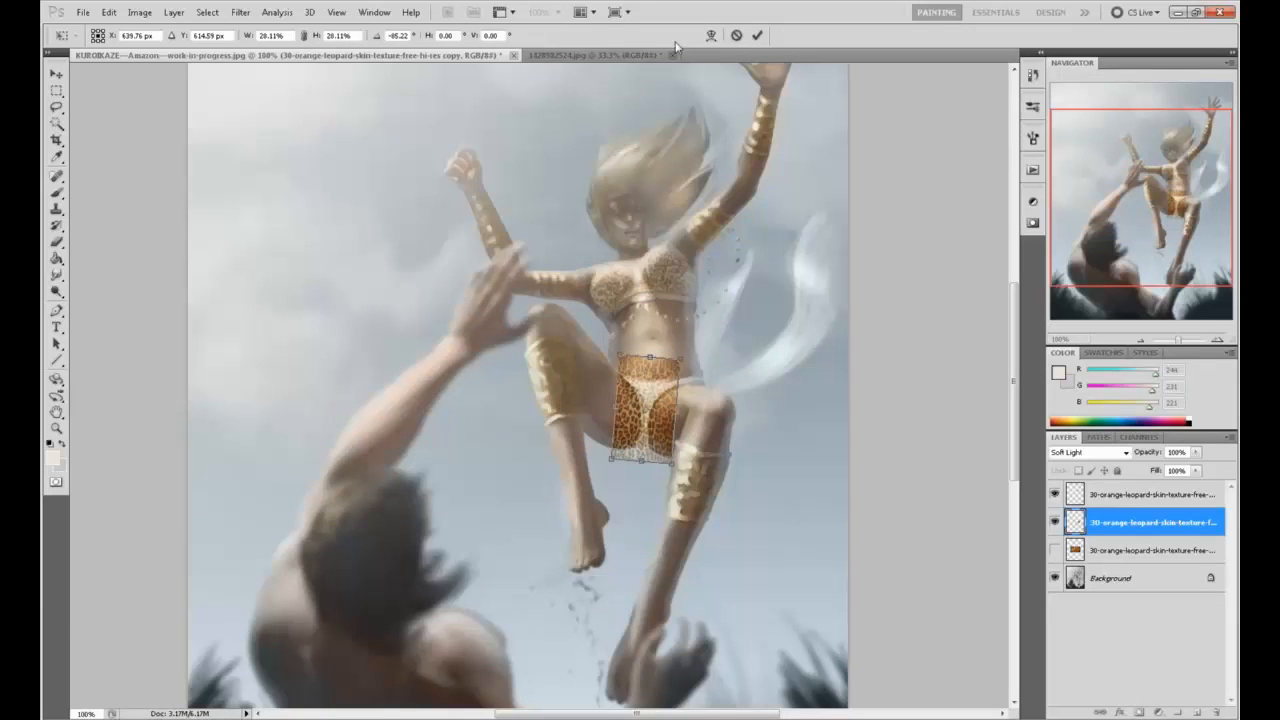
# Warp the leopard texture to follow the bikini bottom, widening it at the hips and narrowing it between the legs
pyautogui.click(711, 35)
pyautogui.hotkey('ctrl', '+')
pyautogui.hotkey('ctrl', '+')
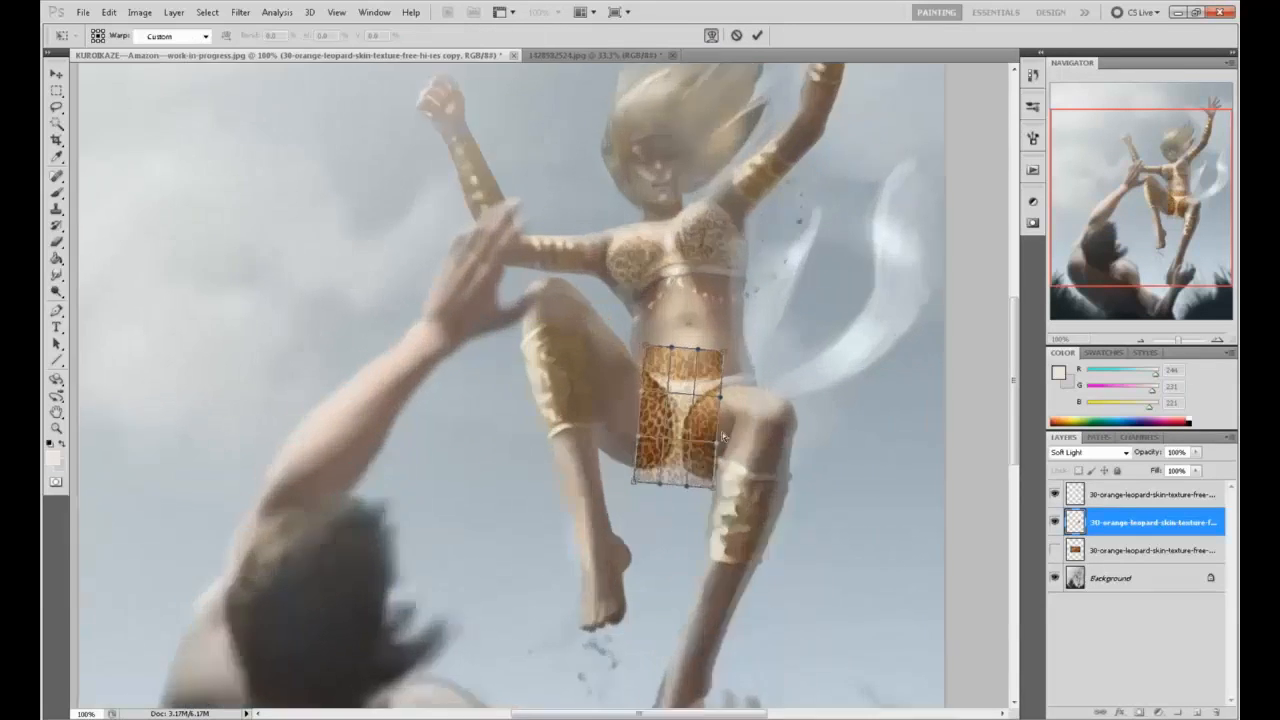
pyautogui.moveTo(960, 460); pyautogui.dragTo(746, 437)
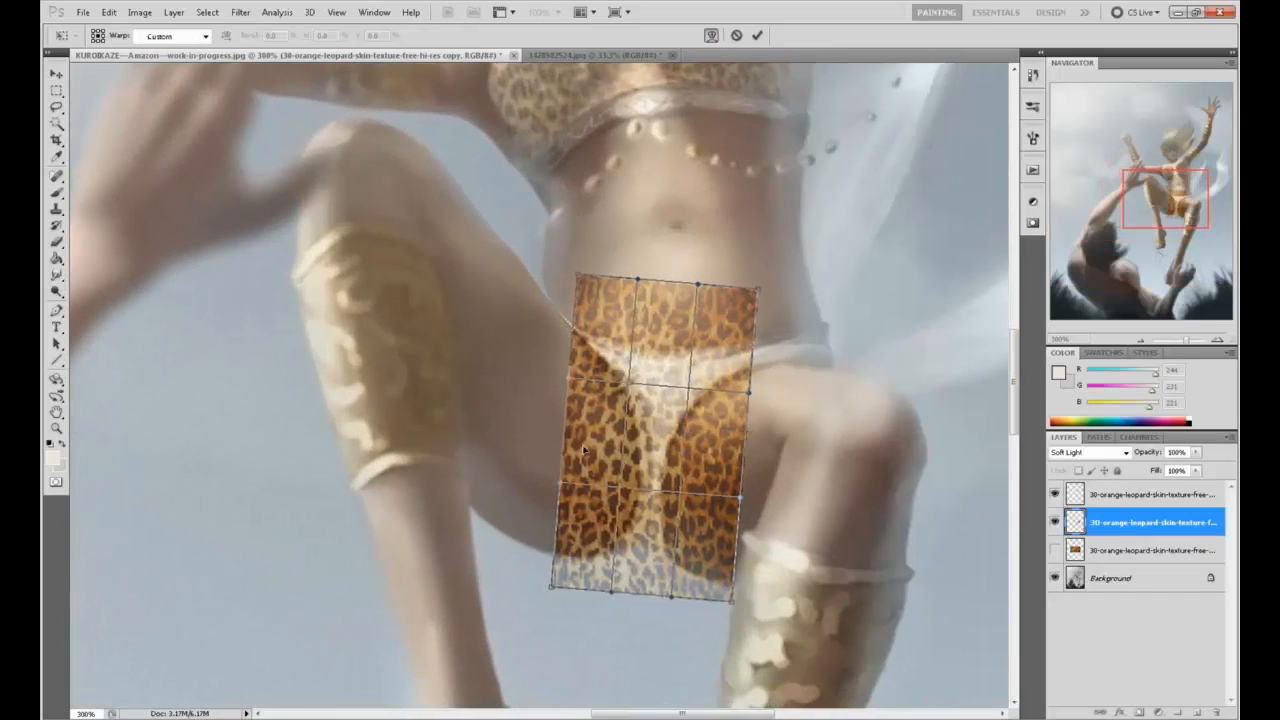
pyautogui.moveTo(577, 436); pyautogui.dragTo(611, 443)
pyautogui.moveTo(744, 451); pyautogui.dragTo(619, 455)
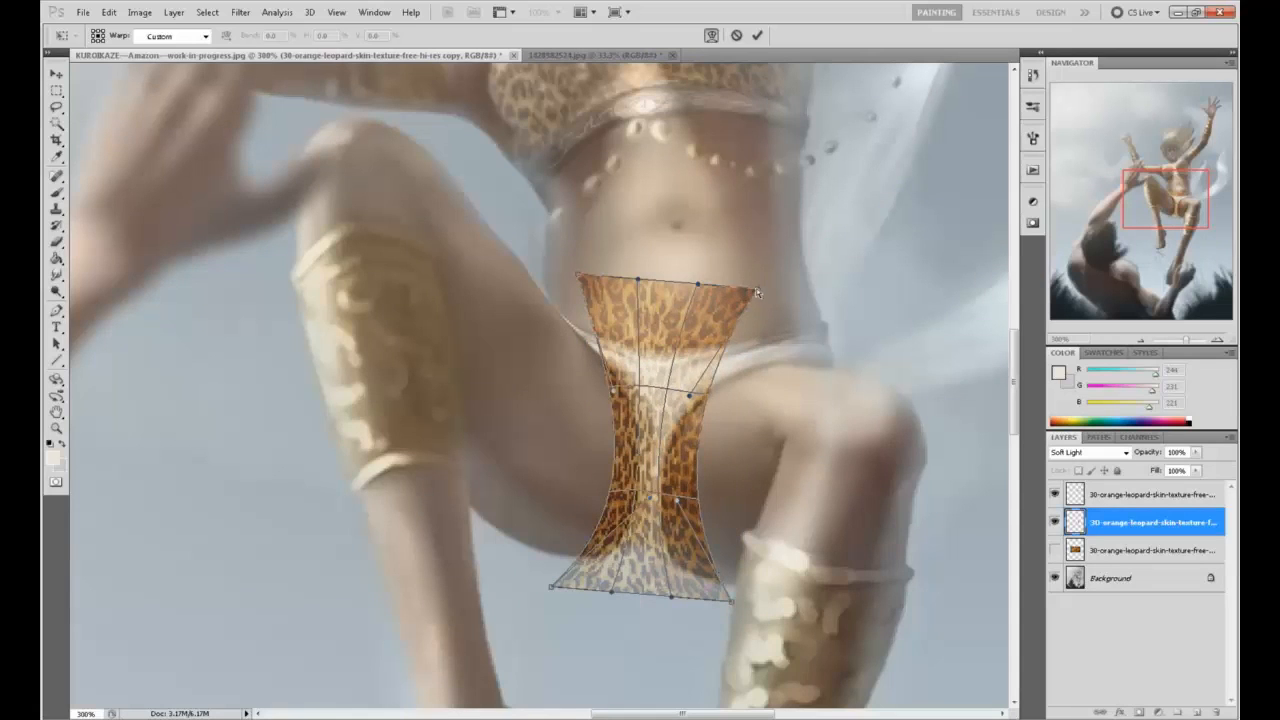
pyautogui.moveTo(757, 290); pyautogui.dragTo(822, 348)
pyautogui.moveTo(578, 288); pyautogui.dragTo(548, 308)
pyautogui.moveTo(630, 444); pyautogui.dragTo(626, 439)
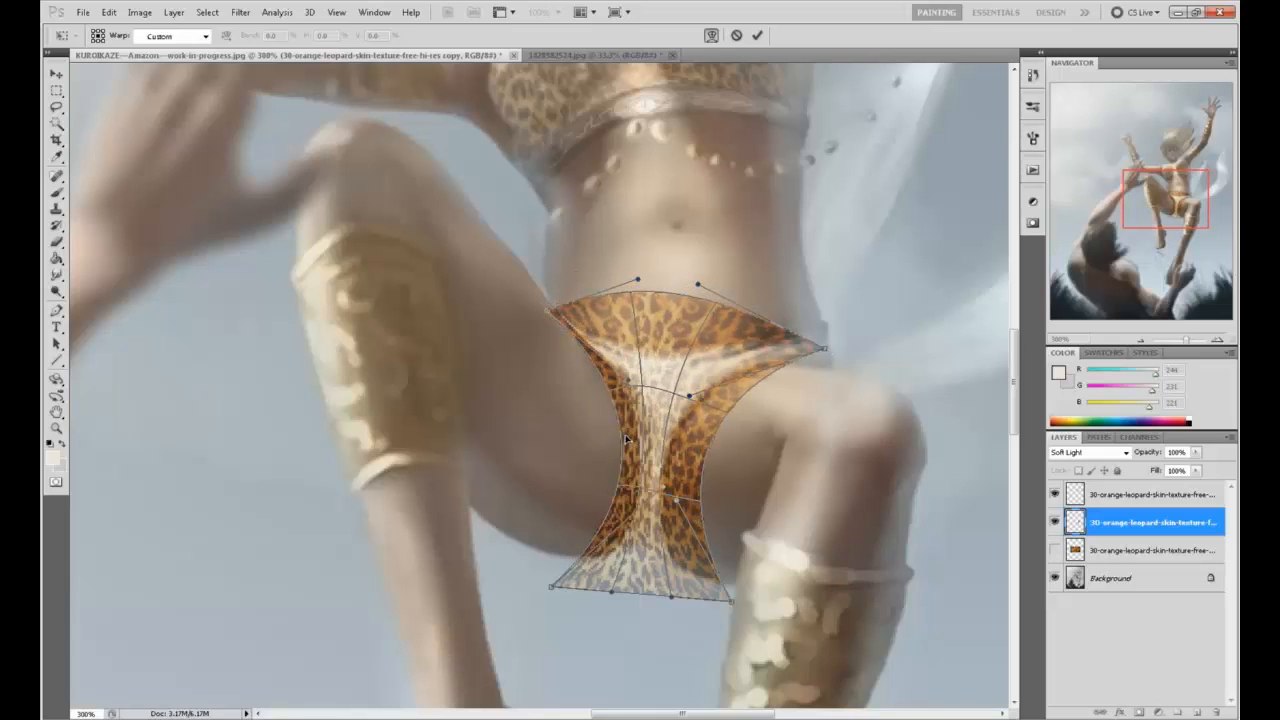
pyautogui.moveTo(622, 588); pyautogui.dragTo(622, 580)
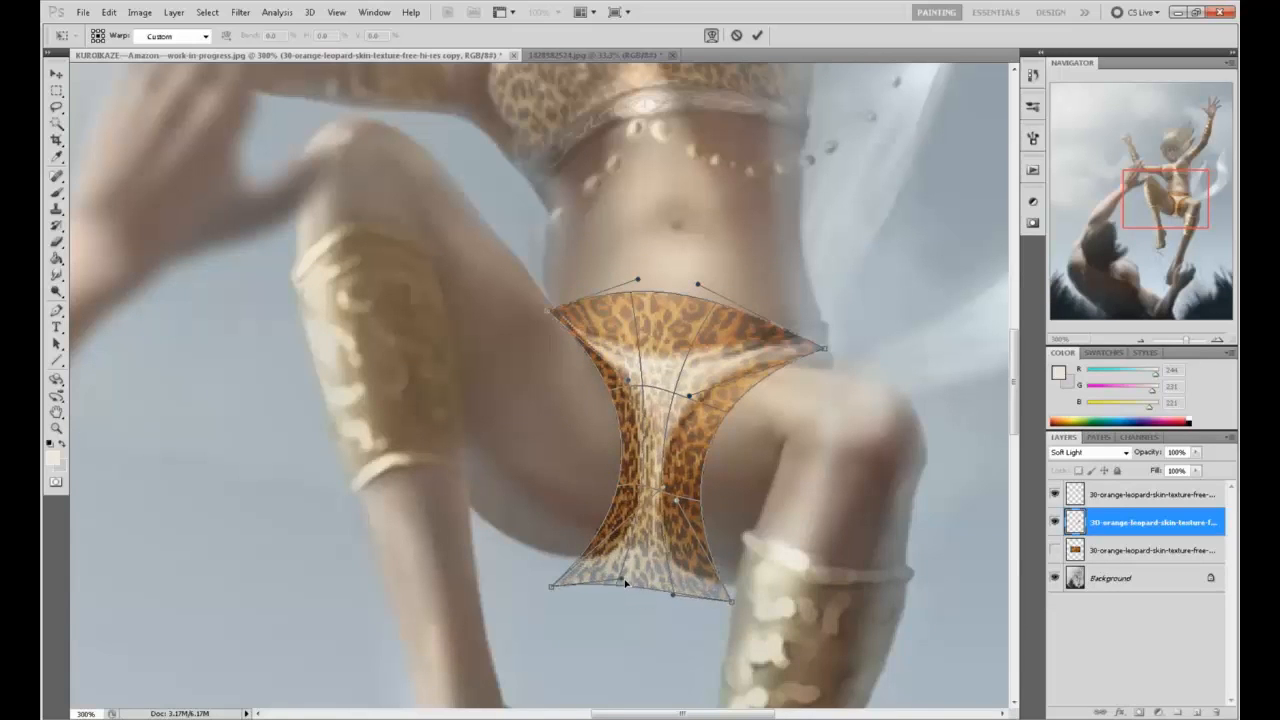
pyautogui.click(757, 35)
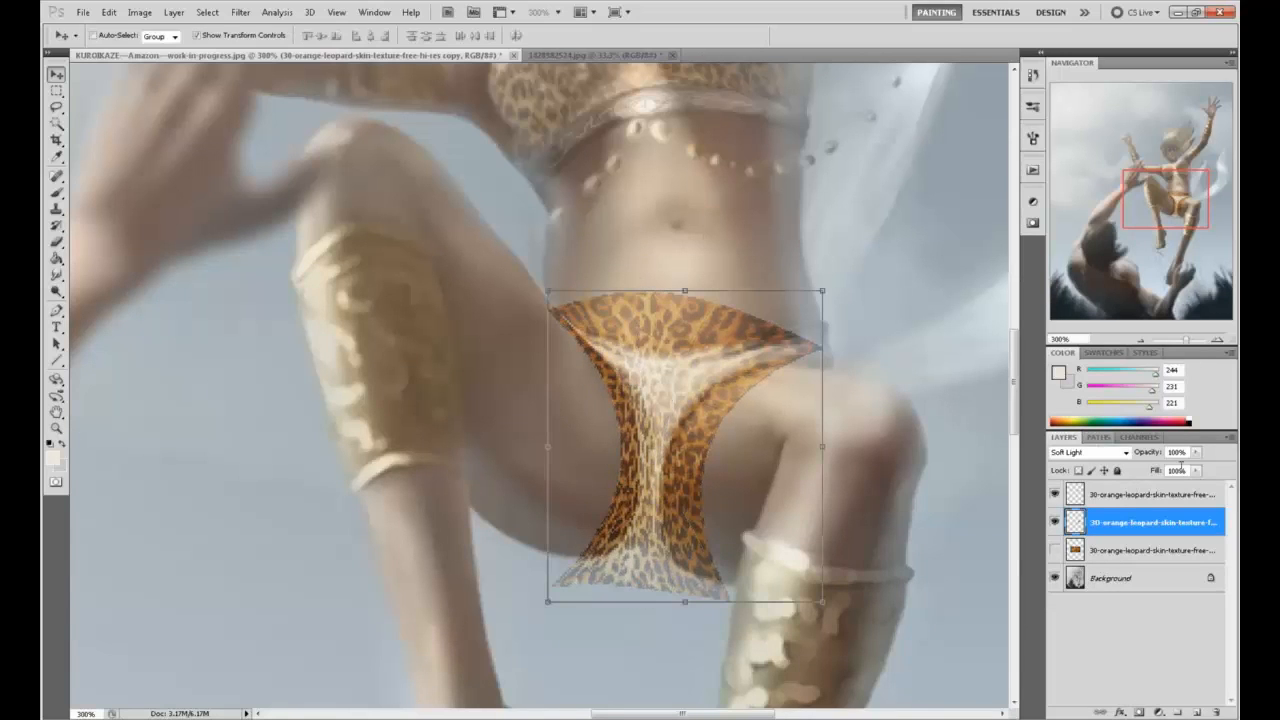
# Set the bikini bottom's leopard layer to 67% fill and erase the excess texture with a small eraser at 100% opacity
pyautogui.moveTo(1196, 471); pyautogui.dragTo(1172, 485)
pyautogui.press('e')
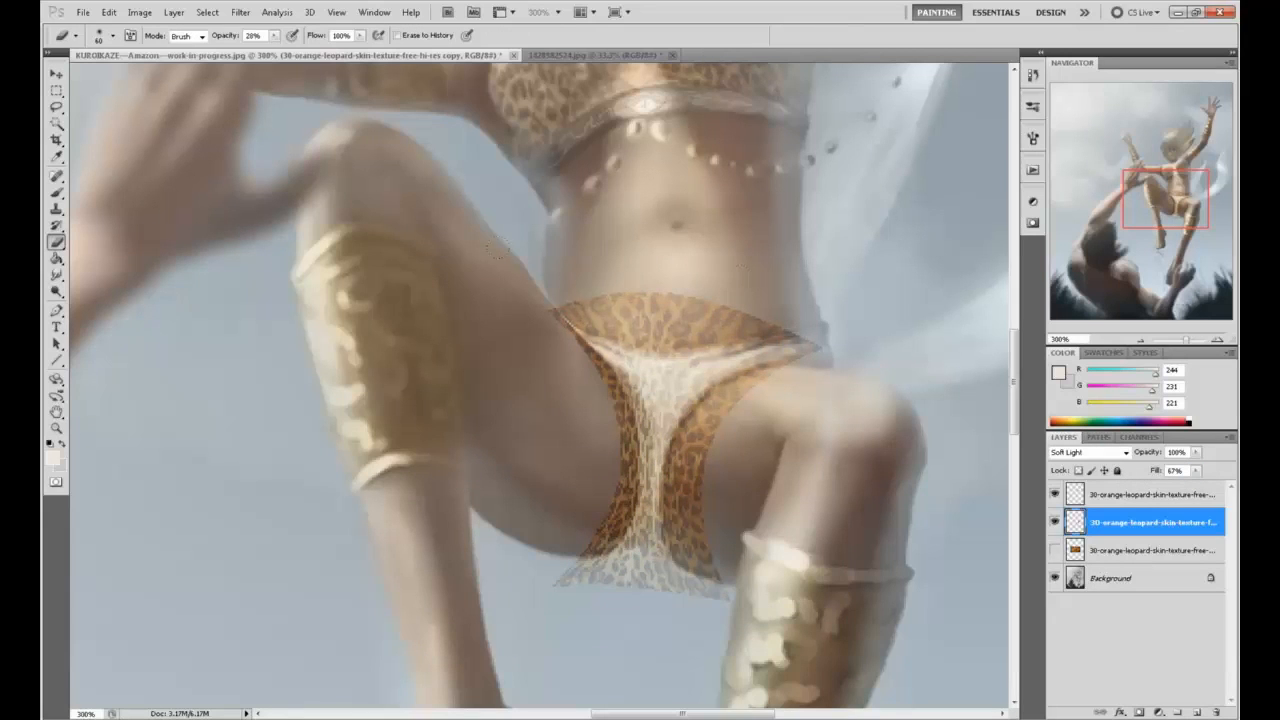
pyautogui.click(274, 36)
pyautogui.moveTo(274, 36); pyautogui.dragTo(328, 50)
pyautogui.press('[')
pyautogui.press('[')
pyautogui.press('[')
pyautogui.moveTo(767, 340); pyautogui.dragTo(560, 328)
pyautogui.press(']')
pyautogui.moveTo(760, 308); pyautogui.dragTo(685, 287)
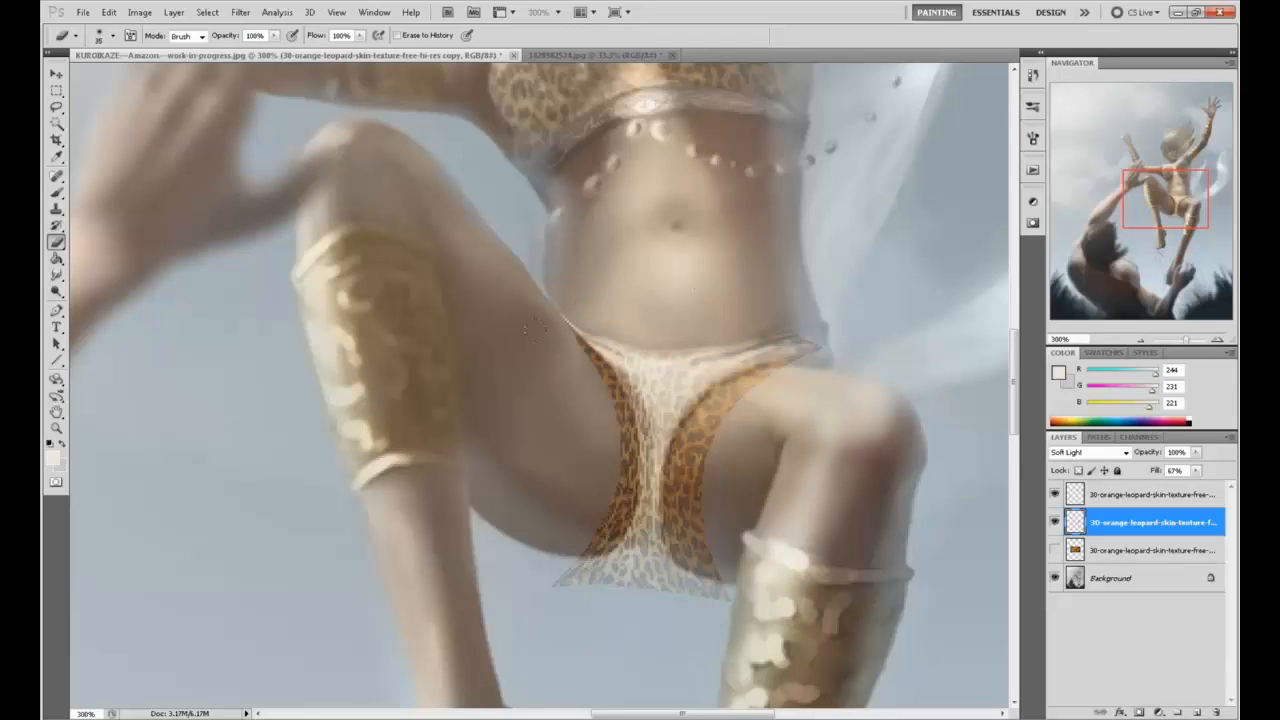
pyautogui.moveTo(566, 345)
pyautogui.mouseDown()
pyautogui.moveTo(604, 490)
pyautogui.moveTo(590, 582)
pyautogui.moveTo(663, 588)
pyautogui.moveTo(704, 588)
pyautogui.moveTo(686, 486)
pyautogui.moveTo(768, 366)
pyautogui.moveTo(815, 345)
pyautogui.mouseUp()
pyautogui.press('[')
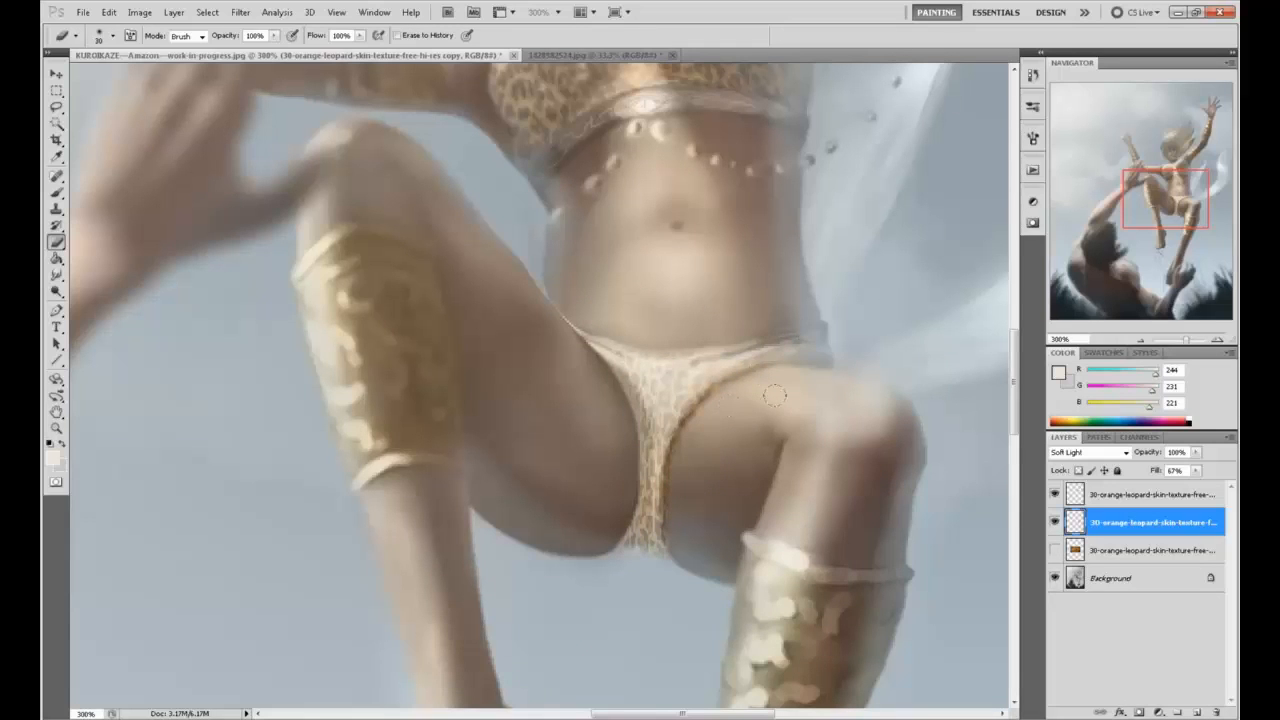
# Raise the bikini bottom's leopard fill to 90%, clean its thigh edge with the eraser, and merge the two leopard costume layers
pyautogui.moveTo(1196, 470); pyautogui.dragTo(1214, 487)
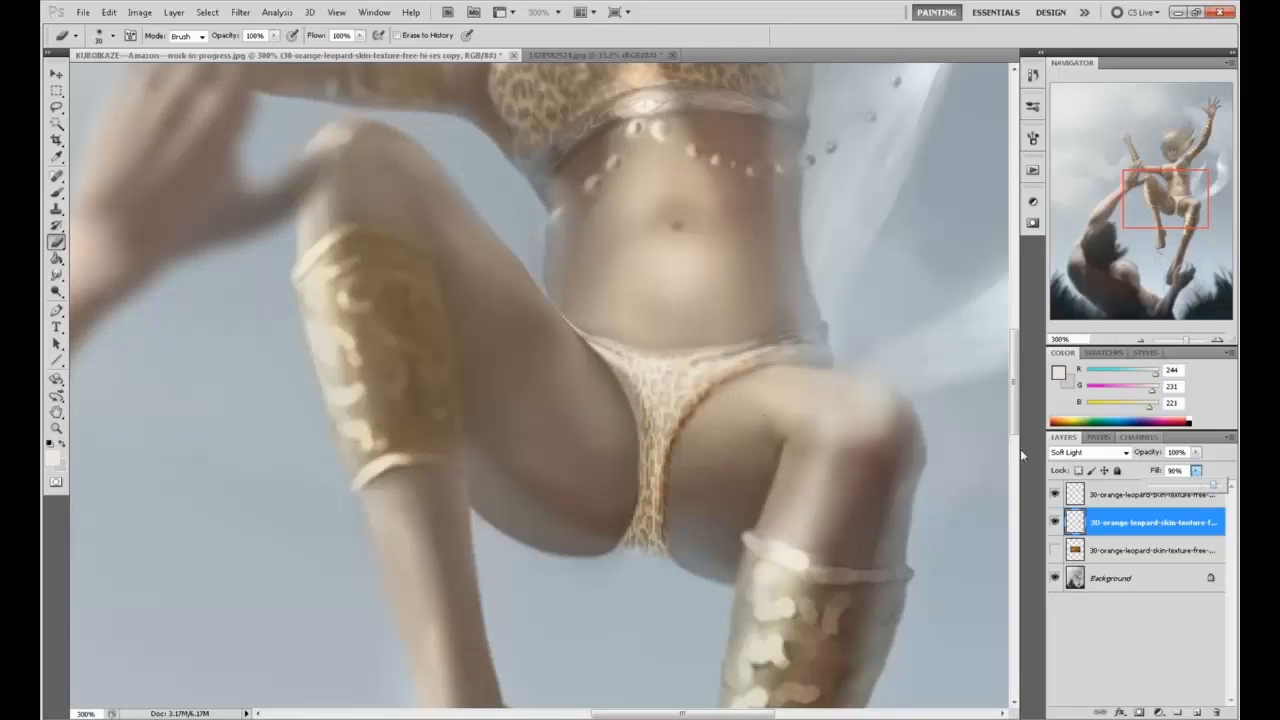
pyautogui.click(690, 530)
pyautogui.moveTo(672, 540); pyautogui.dragTo(749, 368)
pyautogui.scroll(-3, 690, 508)
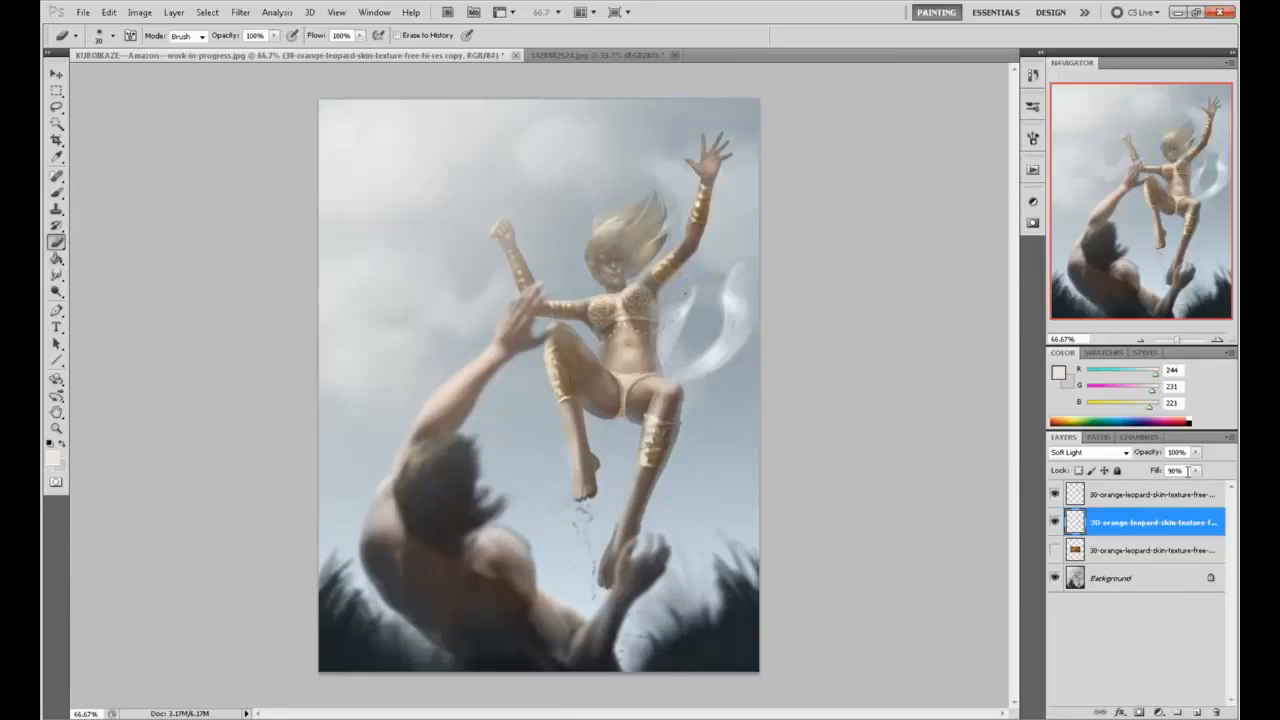
pyautogui.rightClick(1141, 528)
pyautogui.click(1069, 466)
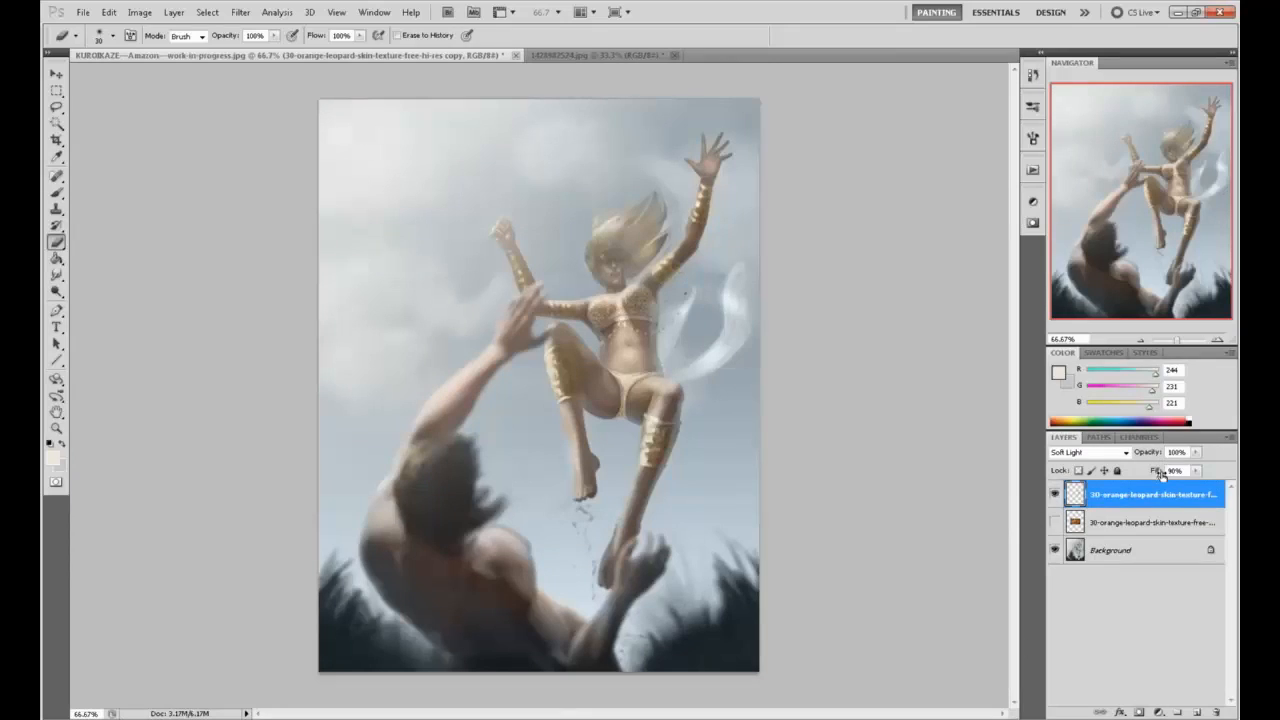
# Slightly lower the merged leopard layer's saturation with Hue/Saturation and strongly raise its contrast with Brightness/Contrast
pyautogui.hotkey('ctrl', 'u')
pyautogui.moveTo(898, 321)
pyautogui.mouseDown()
pyautogui.moveTo(787, 344)
pyautogui.moveTo(892, 322)
pyautogui.mouseUp()
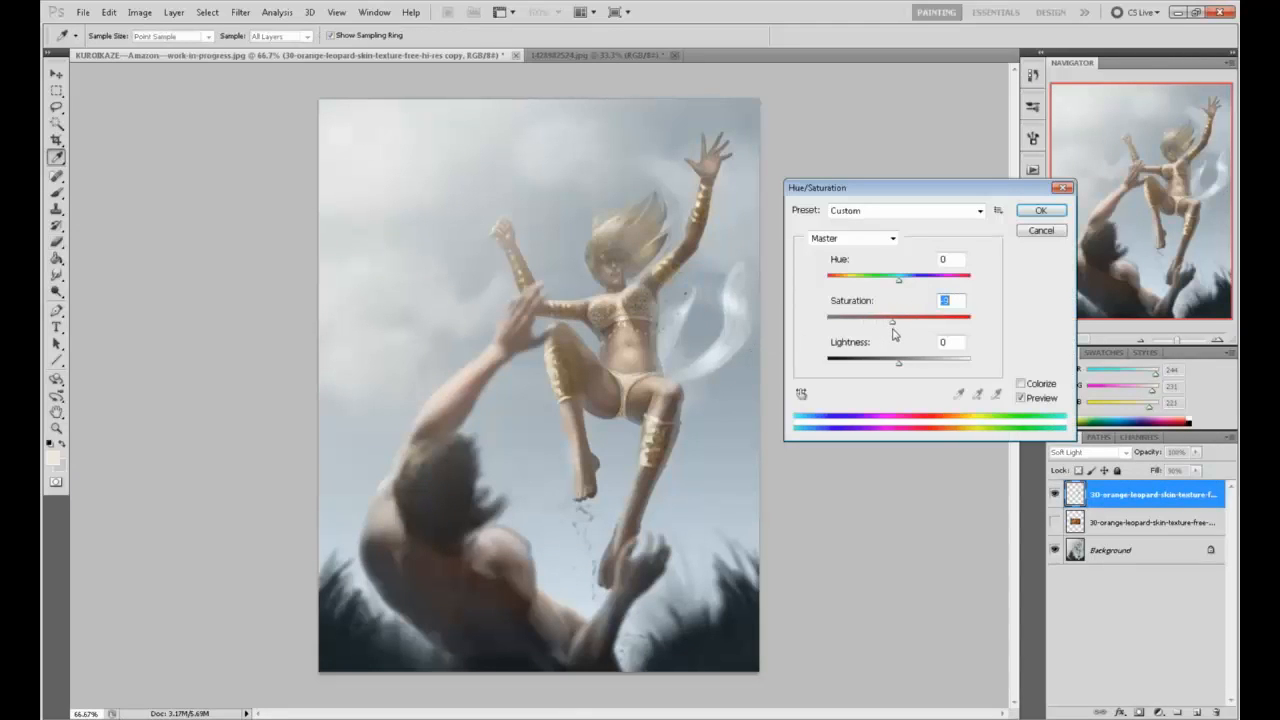
pyautogui.click(1045, 210)
pyautogui.click(146, 13)
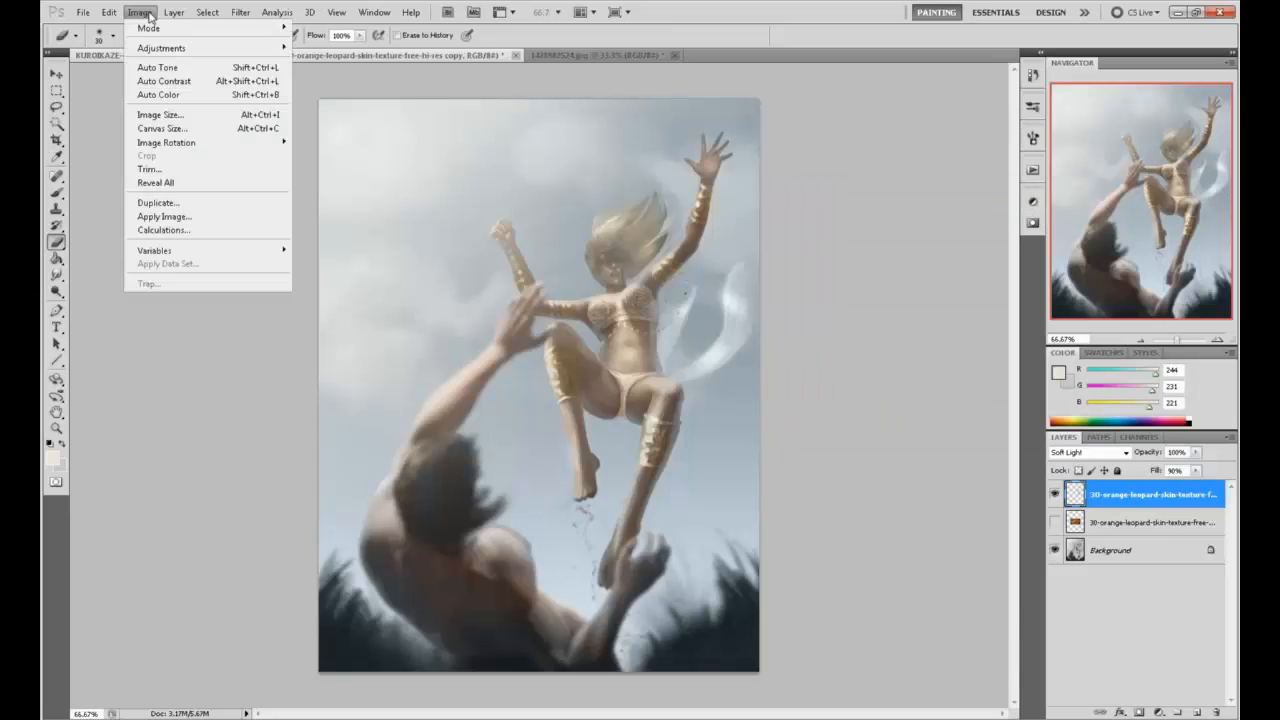
pyautogui.click(330, 49)
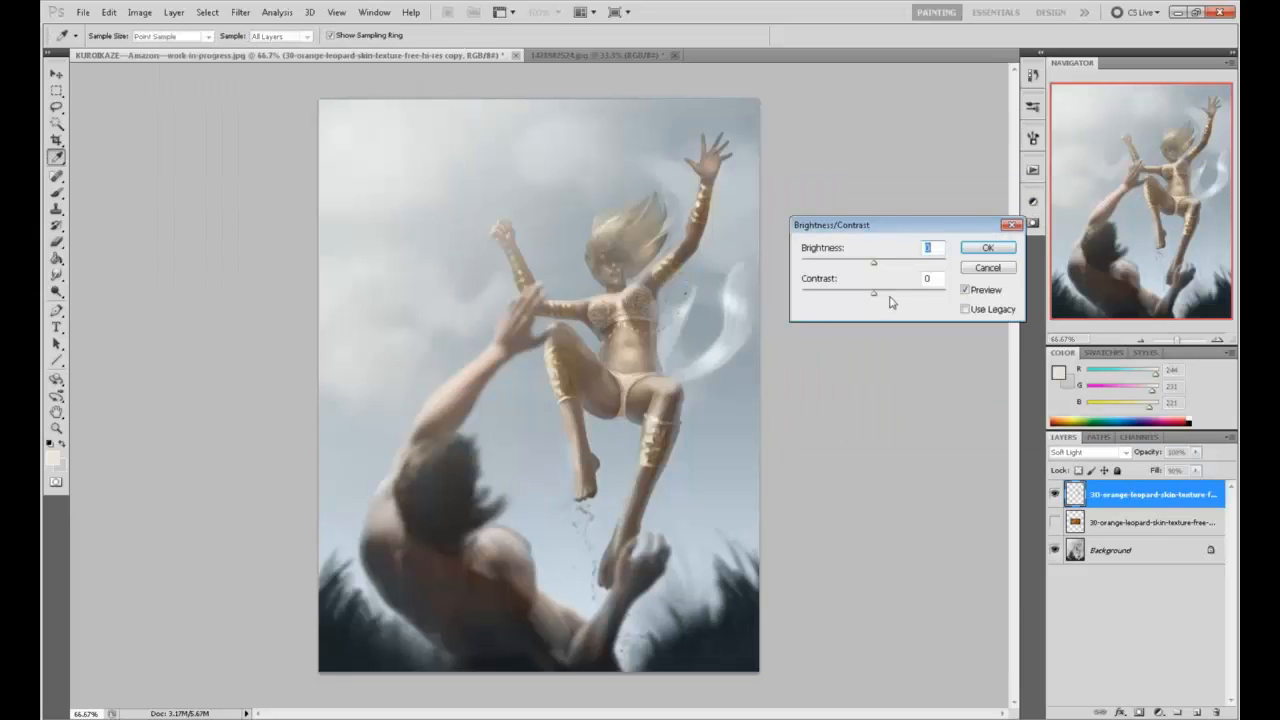
pyautogui.moveTo(874, 292); pyautogui.dragTo(948, 301)
pyautogui.click(982, 248)
pyautogui.press('b')
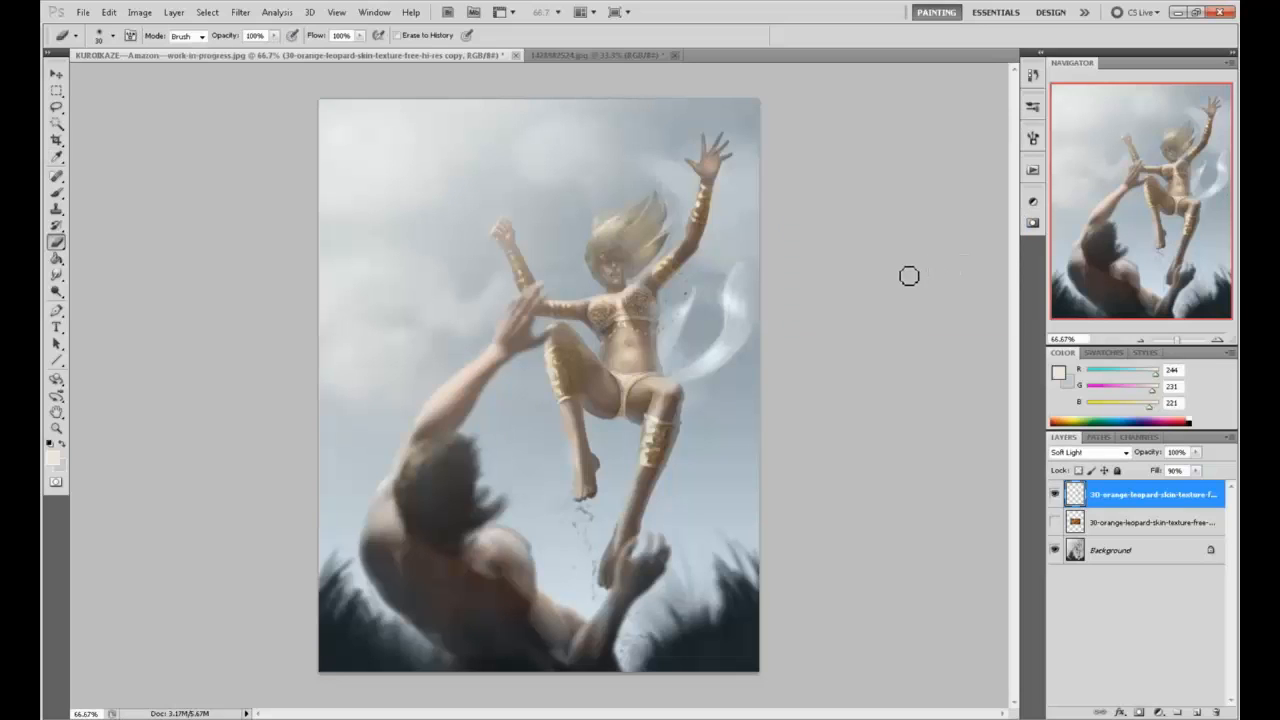
# Compare the costume with and without the leopard layer, and leave the layer hidden
pyautogui.click(1055, 495)
pyautogui.click(1055, 495)
pyautogui.click(1055, 495)
pyautogui.click(1055, 495)
pyautogui.click(1055, 497)
# Compare the painting's early history state with the latest Brightness/Contrast state
pyautogui.click(1032, 76)
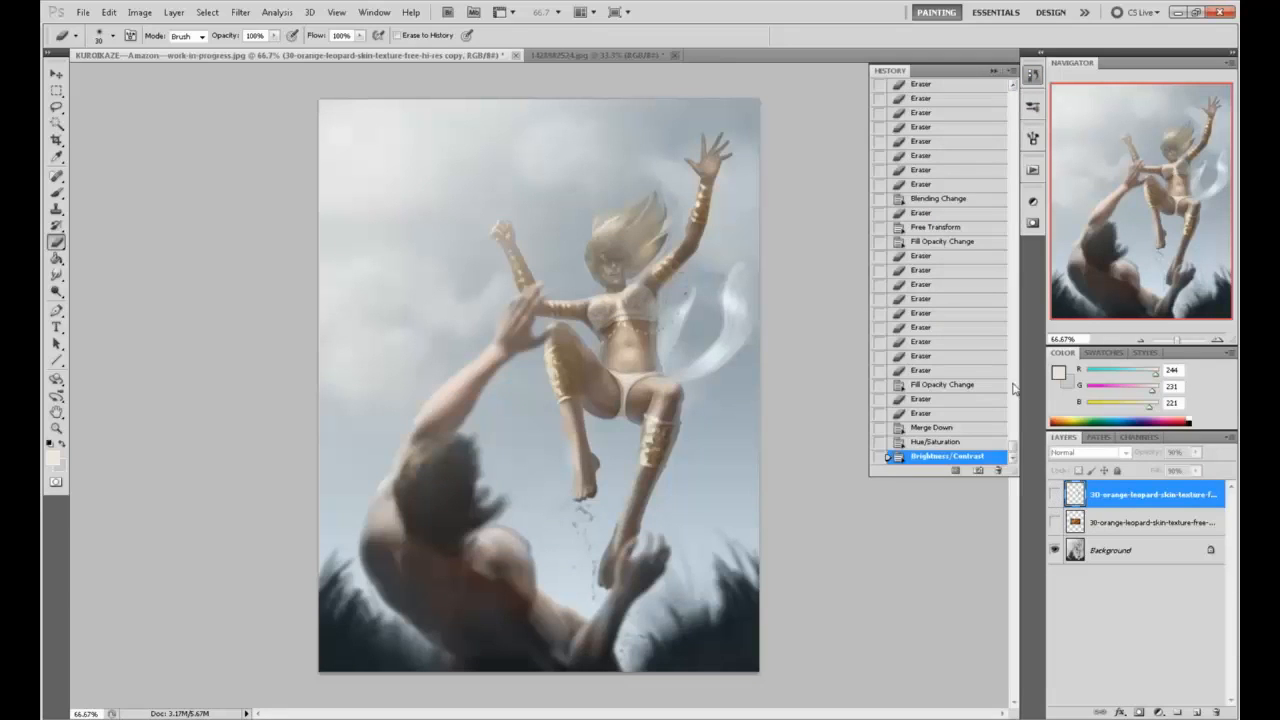
pyautogui.moveTo(1013, 449)
pyautogui.mouseDown()
pyautogui.moveTo(1034, 94)
pyautogui.moveTo(991, 460)
pyautogui.mouseUp()
pyautogui.click(977, 95)
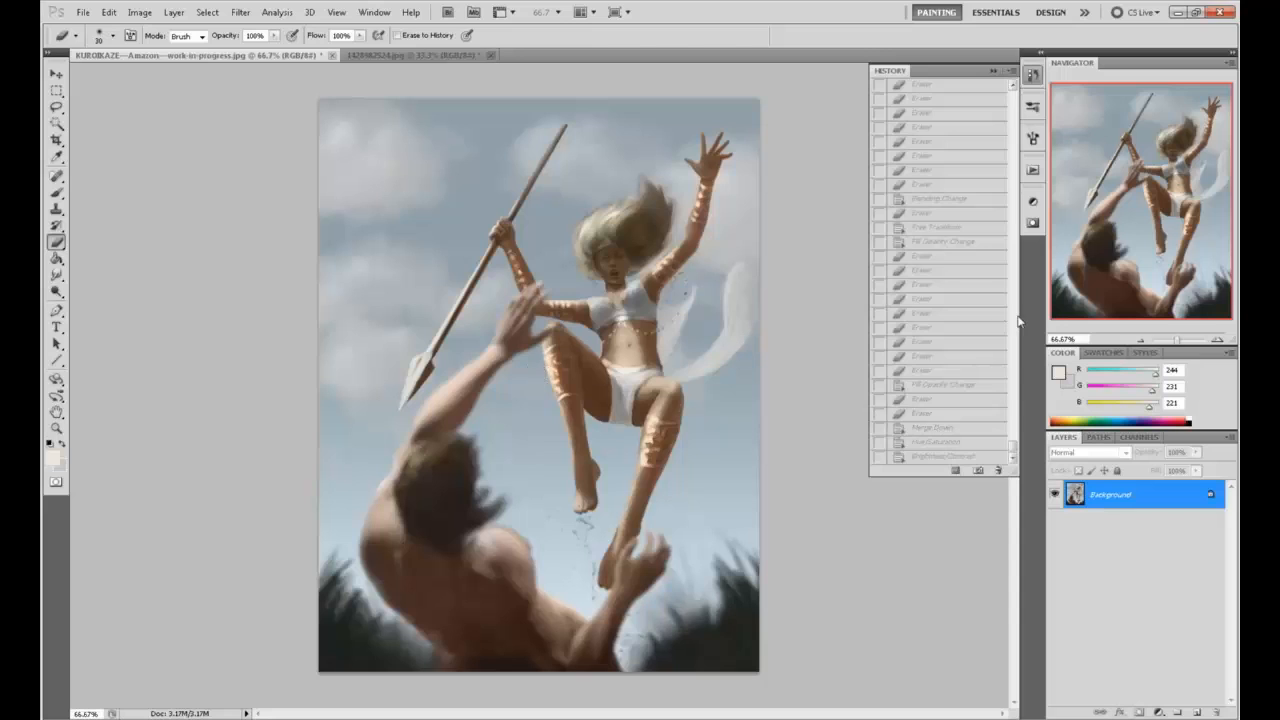
pyautogui.click(948, 456)
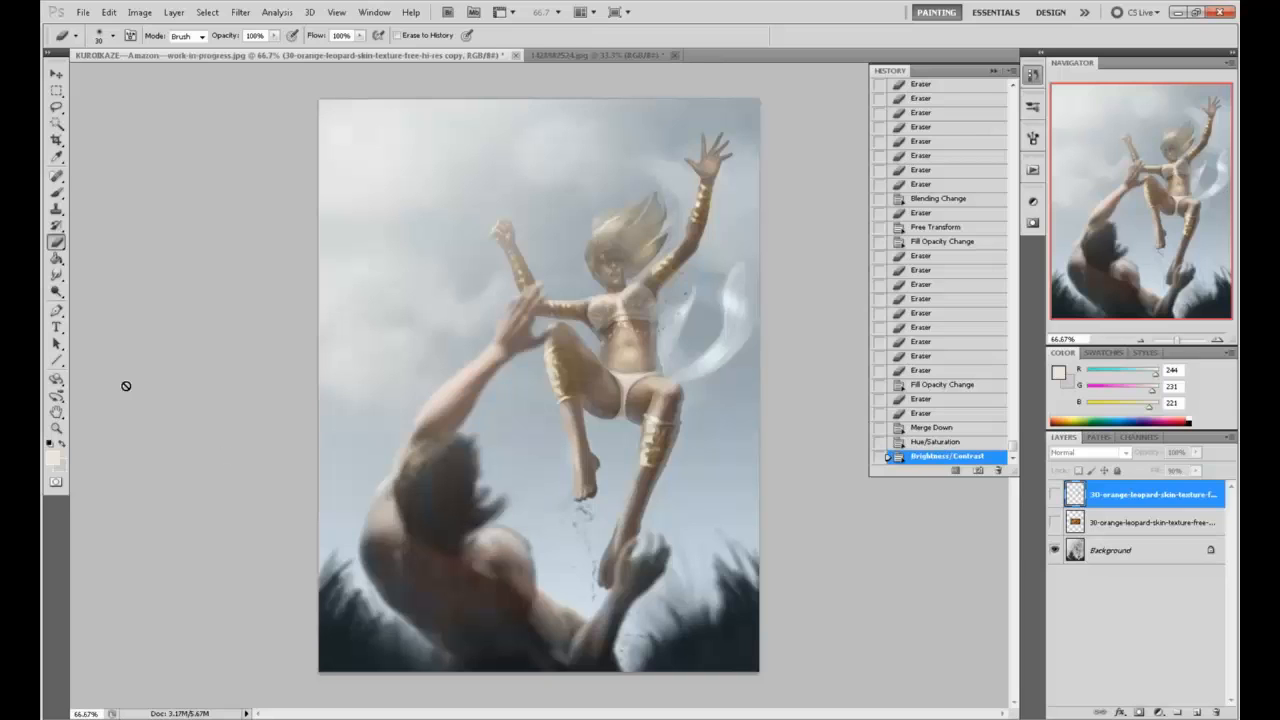
# Choose the Burn tool and flatten the image, discarding the hidden leopard layers
pyautogui.click(56, 291)
pyautogui.click(150, 291)
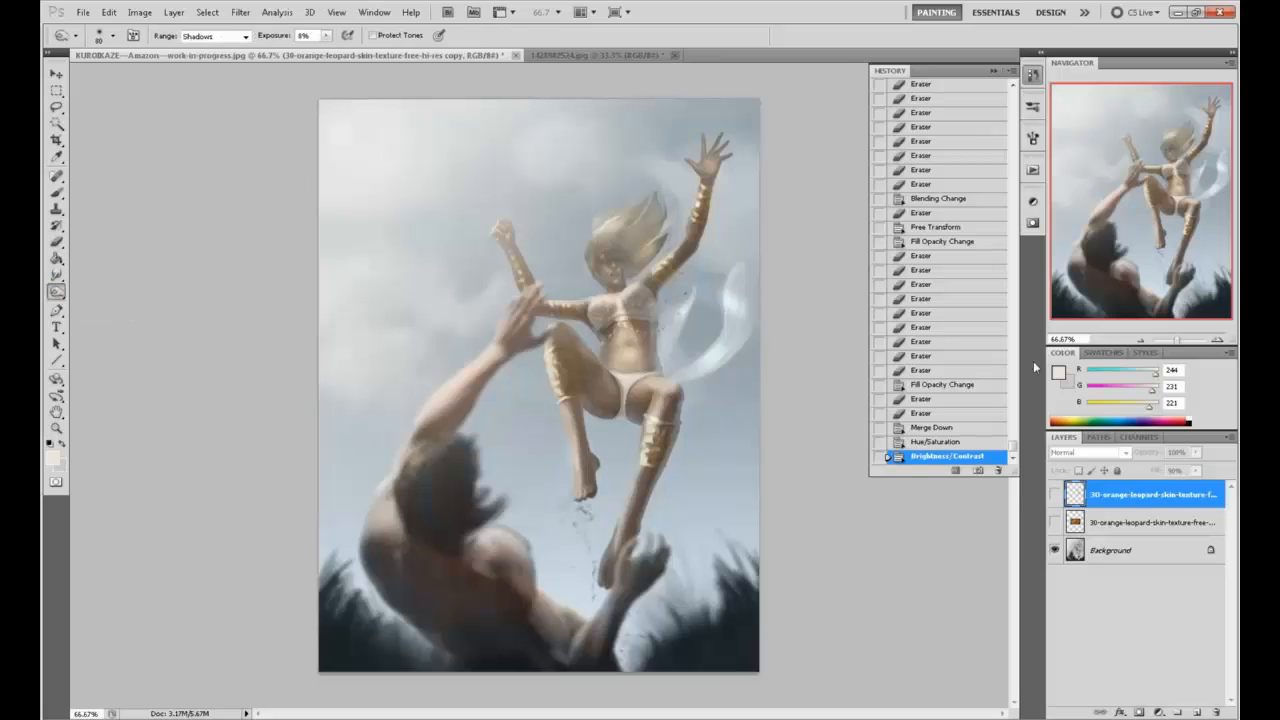
pyautogui.rightClick(1145, 553)
pyautogui.click(1140, 673)
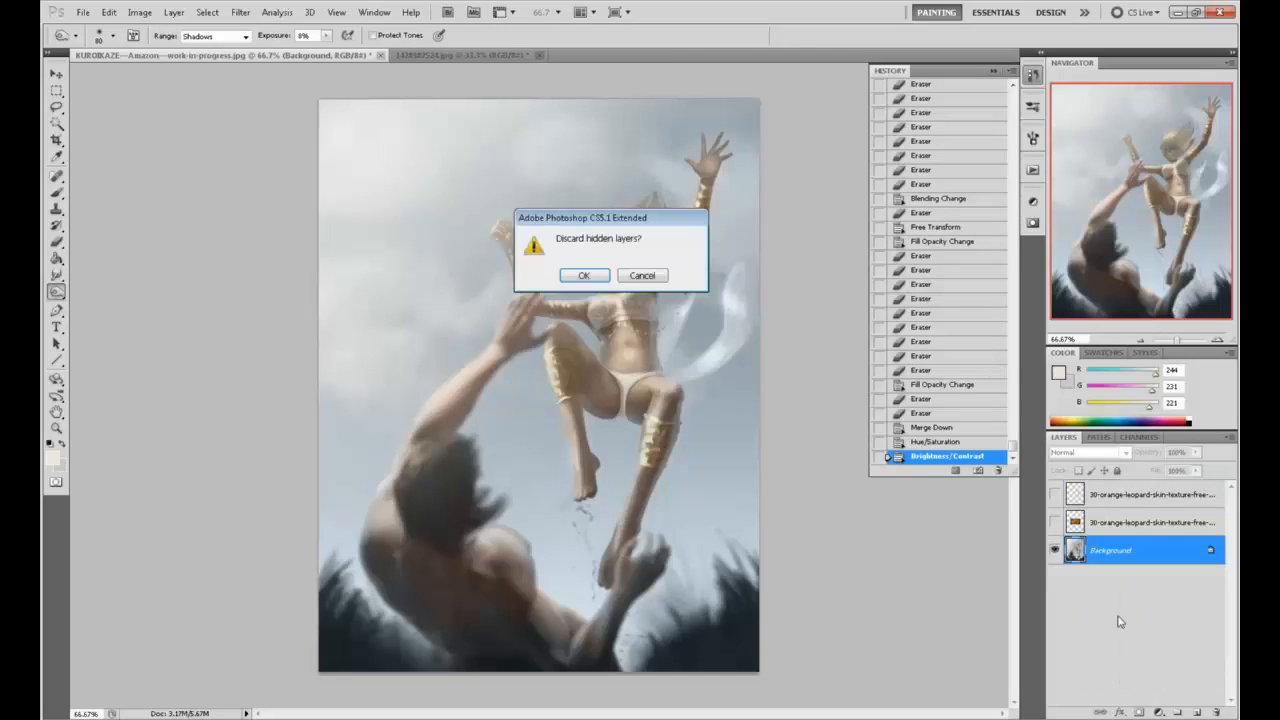
pyautogui.click(582, 276)
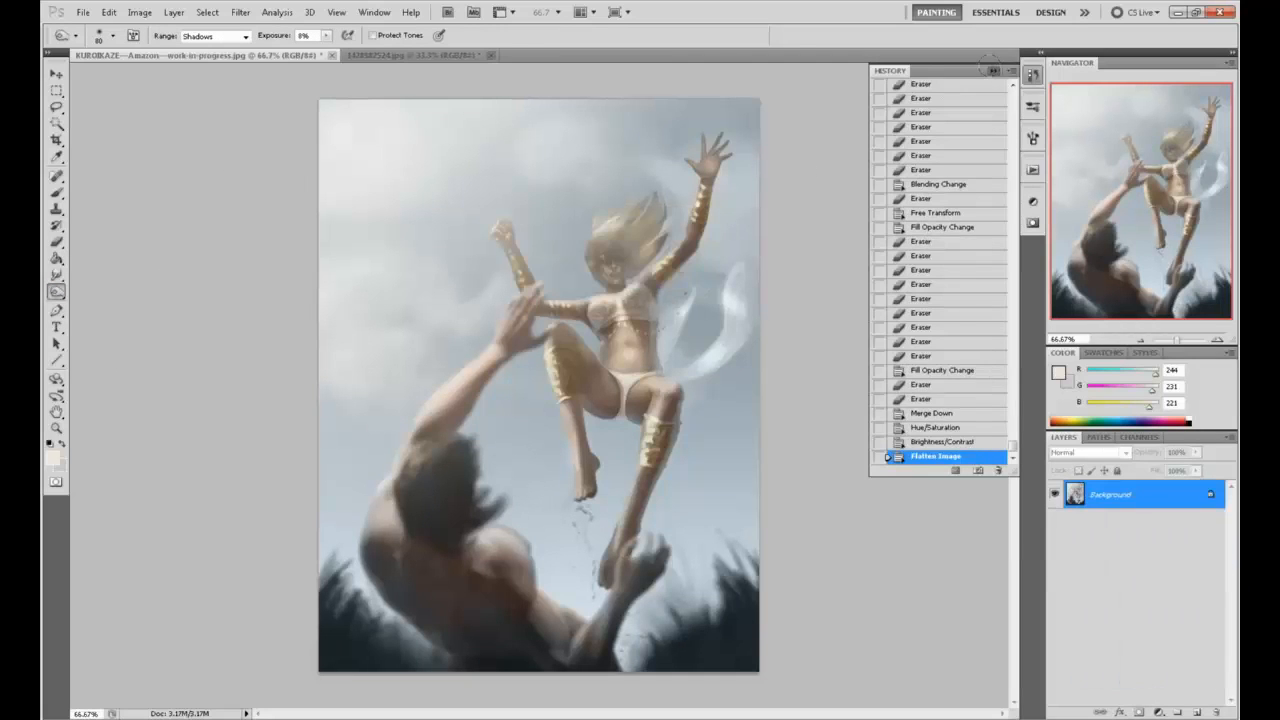
pyautogui.click(993, 70)
# Burn the shadows on the man's lower arm, back and the foreground grass, enlarging the brush to 500, and undo the last stroke
pyautogui.moveTo(626, 550)
pyautogui.mouseDown()
pyautogui.moveTo(602, 645)
pyautogui.moveTo(638, 580)
pyautogui.mouseUp()
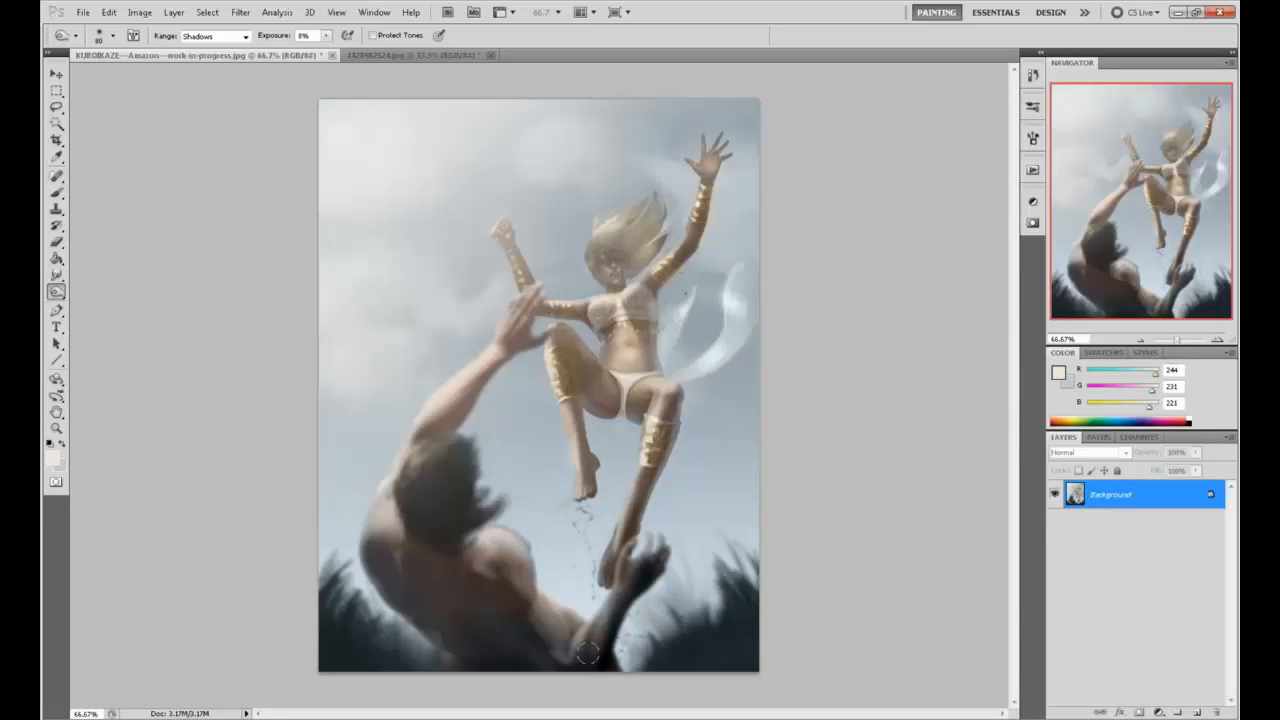
pyautogui.moveTo(736, 608)
pyautogui.mouseDown()
pyautogui.moveTo(656, 658)
pyautogui.moveTo(746, 625)
pyautogui.mouseUp()
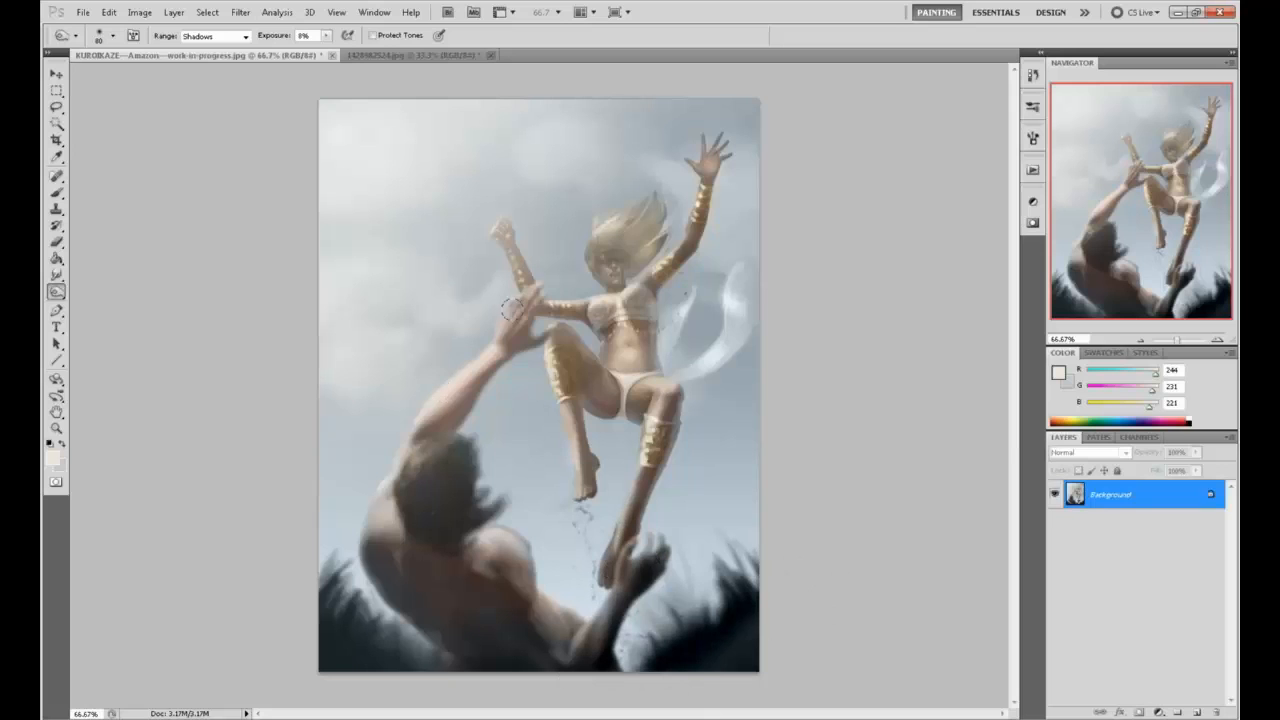
pyautogui.press(']')
pyautogui.press(']')
pyautogui.press(']')
pyautogui.press(']')
pyautogui.press(']')
pyautogui.press(']')
pyautogui.press(']')
pyautogui.press(']')
pyautogui.press(']')
pyautogui.press(']')
pyautogui.moveTo(385, 635)
pyautogui.mouseDown()
pyautogui.moveTo(436, 640)
pyautogui.moveTo(468, 603)
pyautogui.moveTo(445, 577)
pyautogui.moveTo(545, 640)
pyautogui.mouseUp()
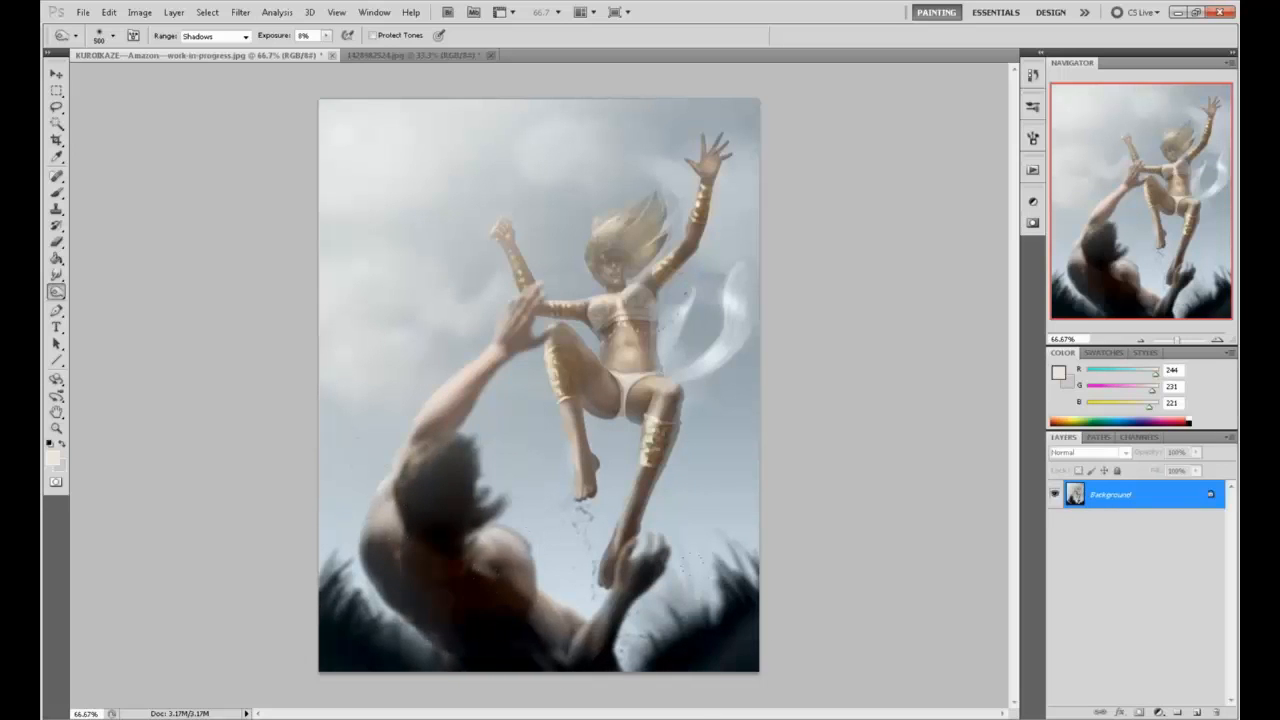
pyautogui.hotkey('ctrl', 'z')
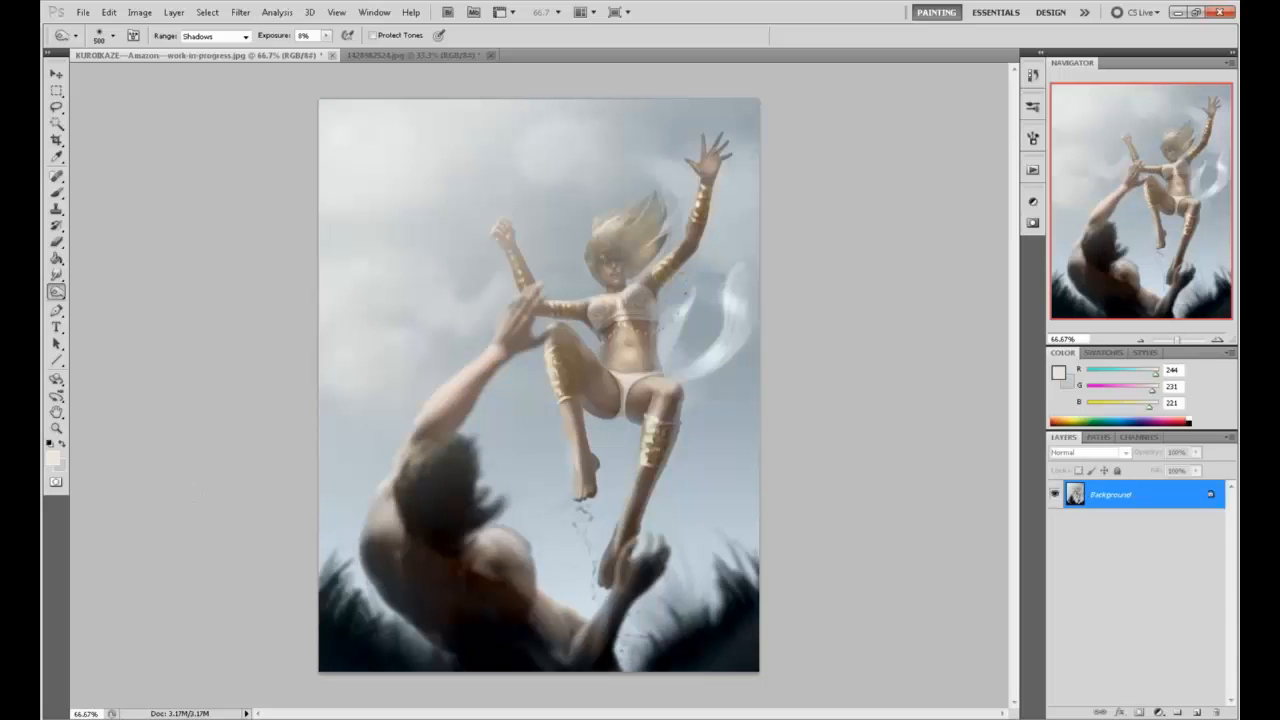
# Dodge the highlights on the man's hair and shoulder at 13% exposure, and undo the last stroke
pyautogui.rightClick(57, 292)
pyautogui.click(112, 289)
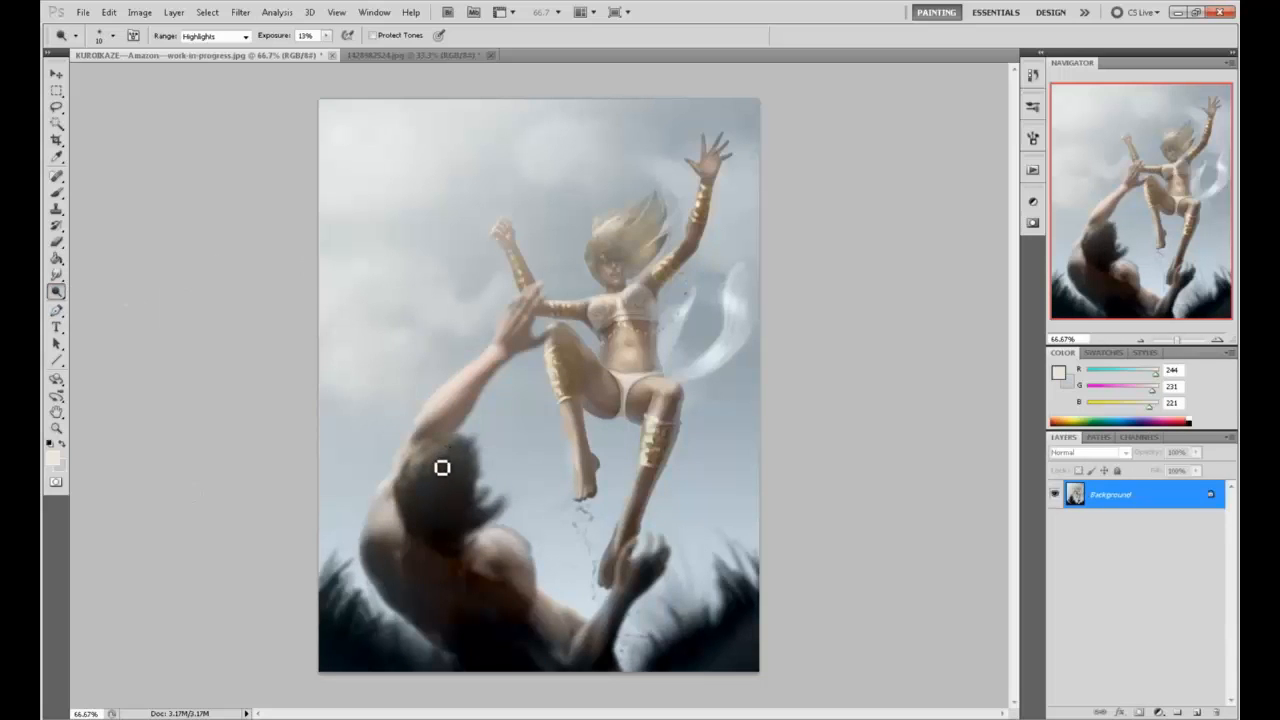
pyautogui.moveTo(430, 455)
pyautogui.mouseDown()
pyautogui.moveTo(404, 470)
pyautogui.moveTo(420, 458)
pyautogui.moveTo(408, 456)
pyautogui.moveTo(382, 516)
pyautogui.mouseUp()
pyautogui.hotkey('ctrl', 'z')
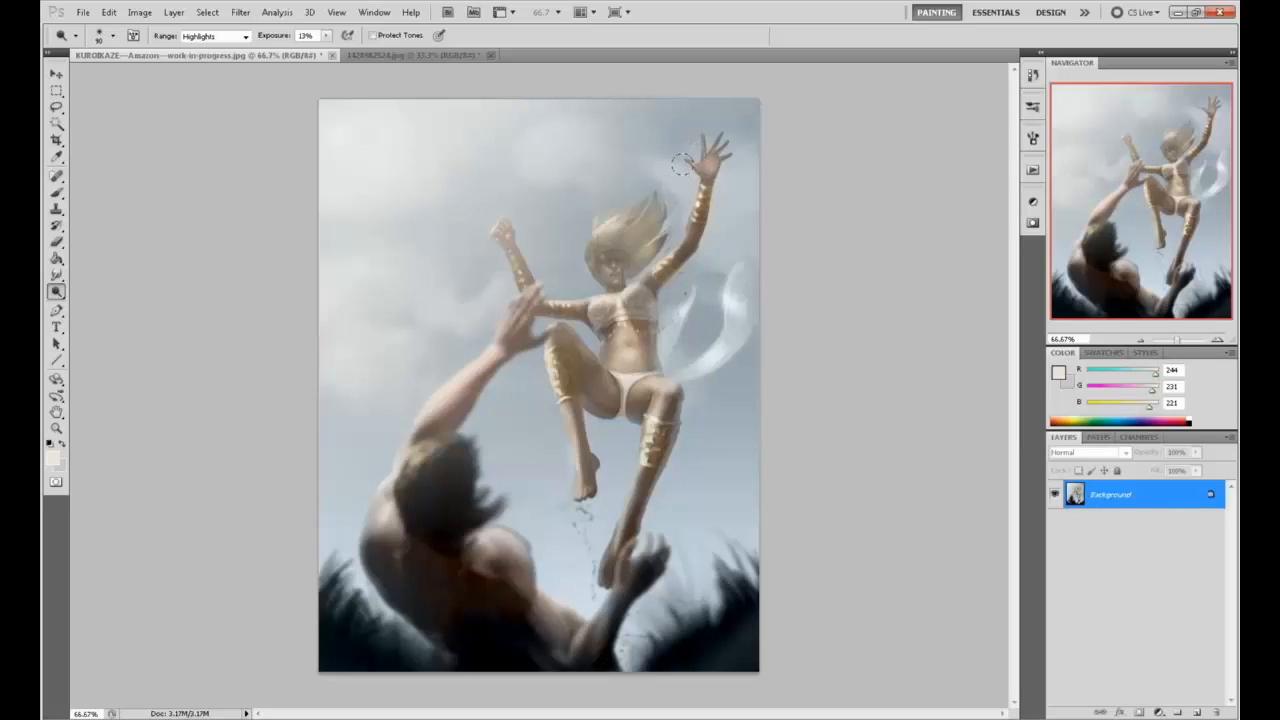
# Switch from dodging to the Burn tool for shadows at 8% exposure and reduce its brush size
pyautogui.rightClick(57, 291)
pyautogui.click(105, 309)
pyautogui.press('[')
pyautogui.press('[')
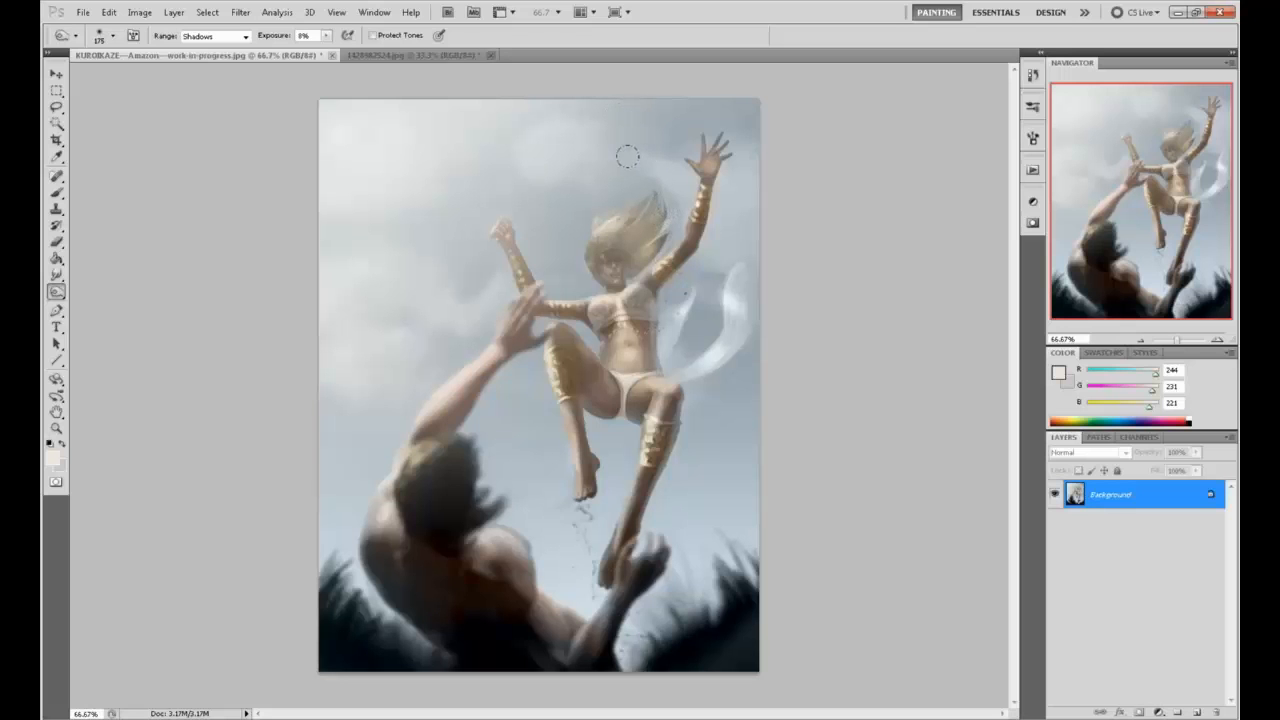
# Refine the woman's eyes with a small brush at 87% opacity, using dark brown and lighter skin tones sampled from her face
pyautogui.press('z')
pyautogui.click(656, 299)
pyautogui.moveTo(551, 190); pyautogui.dragTo(684, 279)
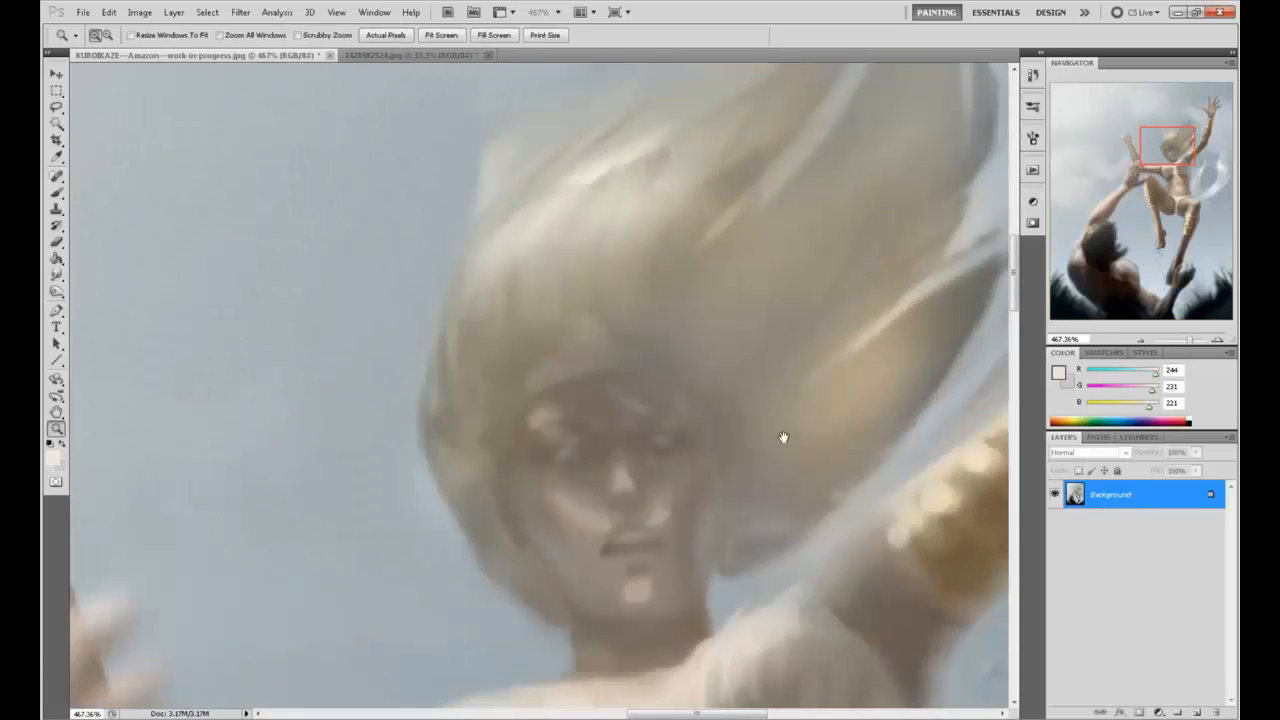
pyautogui.moveTo(783, 437); pyautogui.dragTo(684, 266)
pyautogui.press('b')
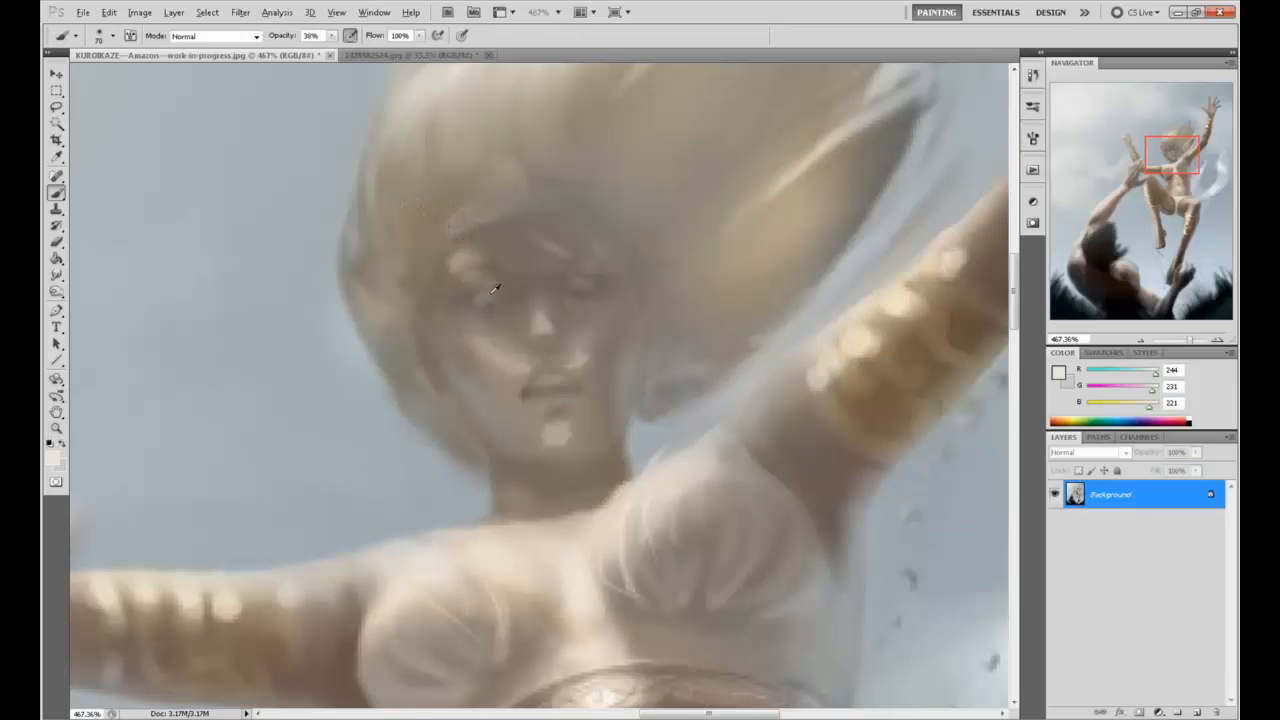
pyautogui.keyDown('alt'); pyautogui.click(492, 298); pyautogui.keyUp('alt')
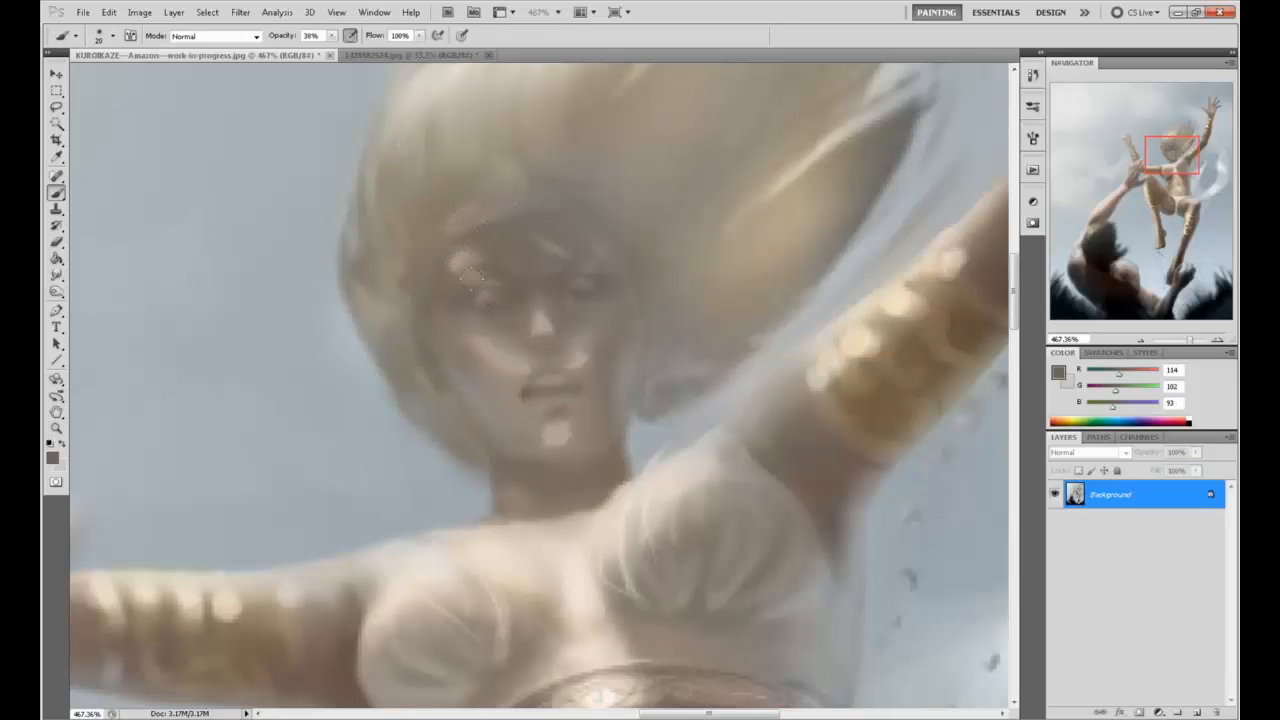
pyautogui.press('8')
pyautogui.press('7')
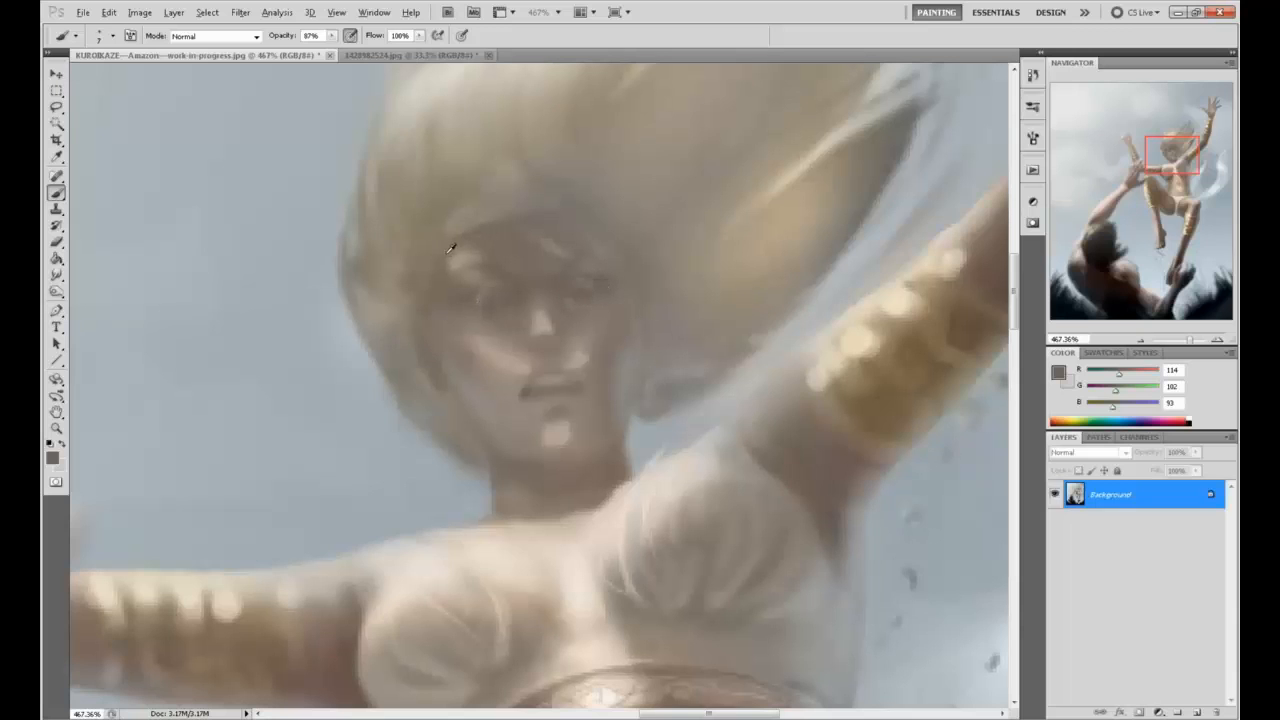
pyautogui.keyDown('alt'); pyautogui.click(457, 256); pyautogui.keyUp('alt')
pyautogui.moveTo(487, 298); pyautogui.dragTo(497, 294)
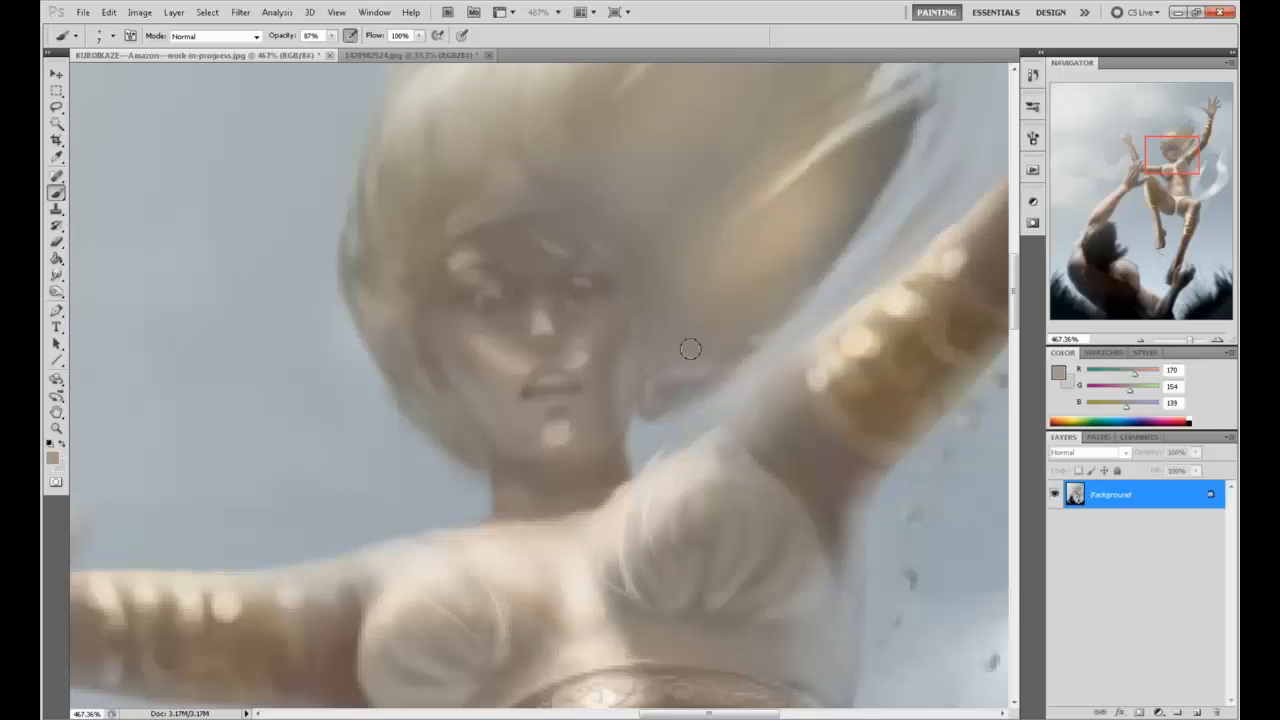
# Compare the whole painting's early history state showing the spear with the latest brush stroke state, ending on the latest
pyautogui.scroll(-4, 680, 355)
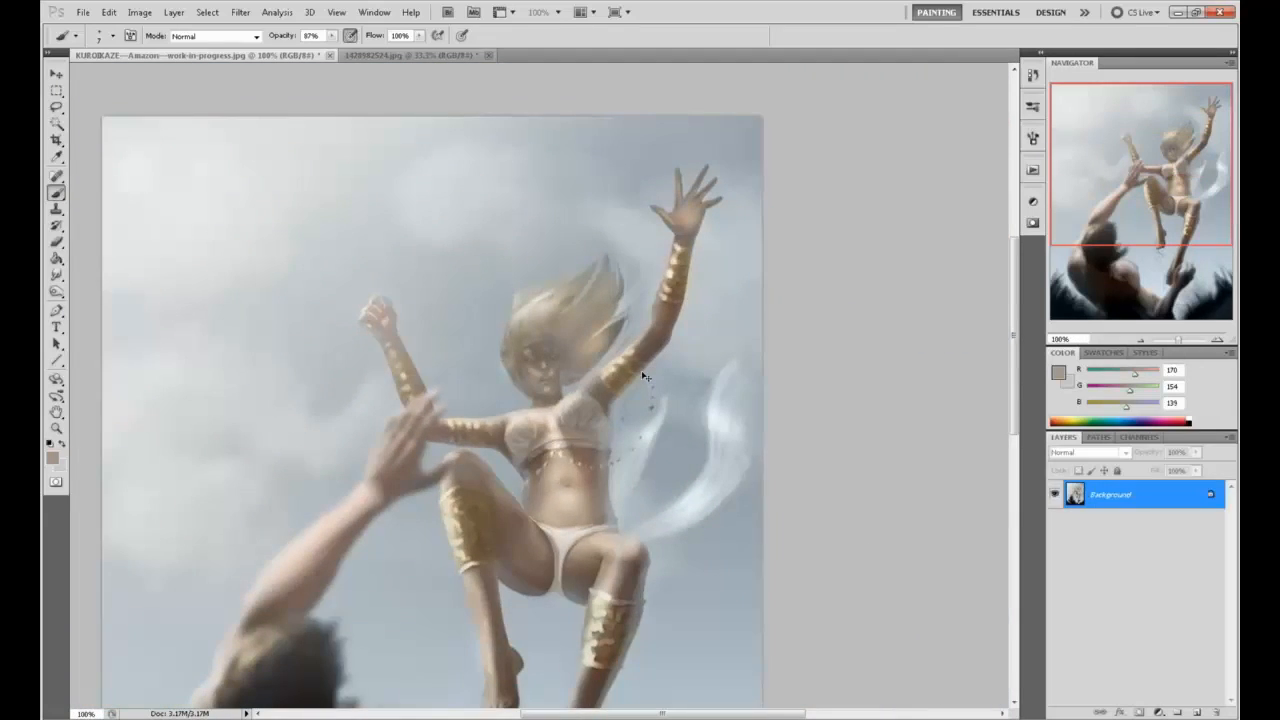
pyautogui.scroll(-1, 643, 376)
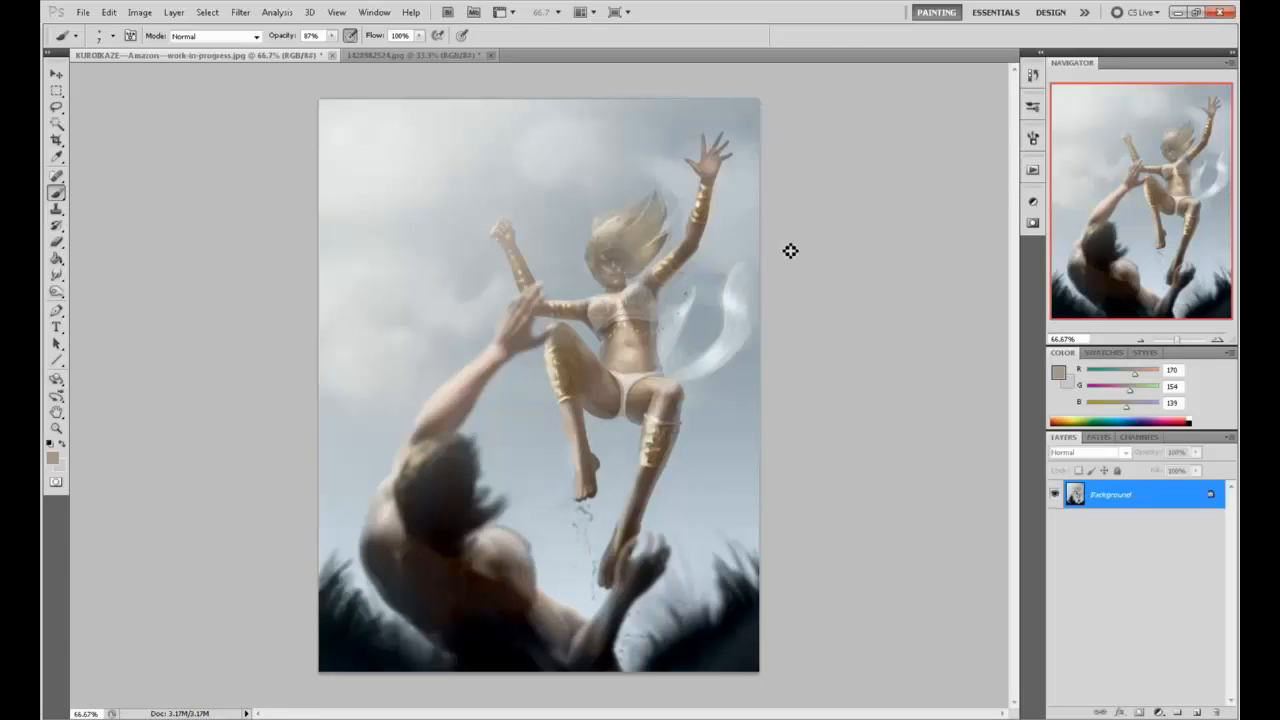
pyautogui.click(1033, 74)
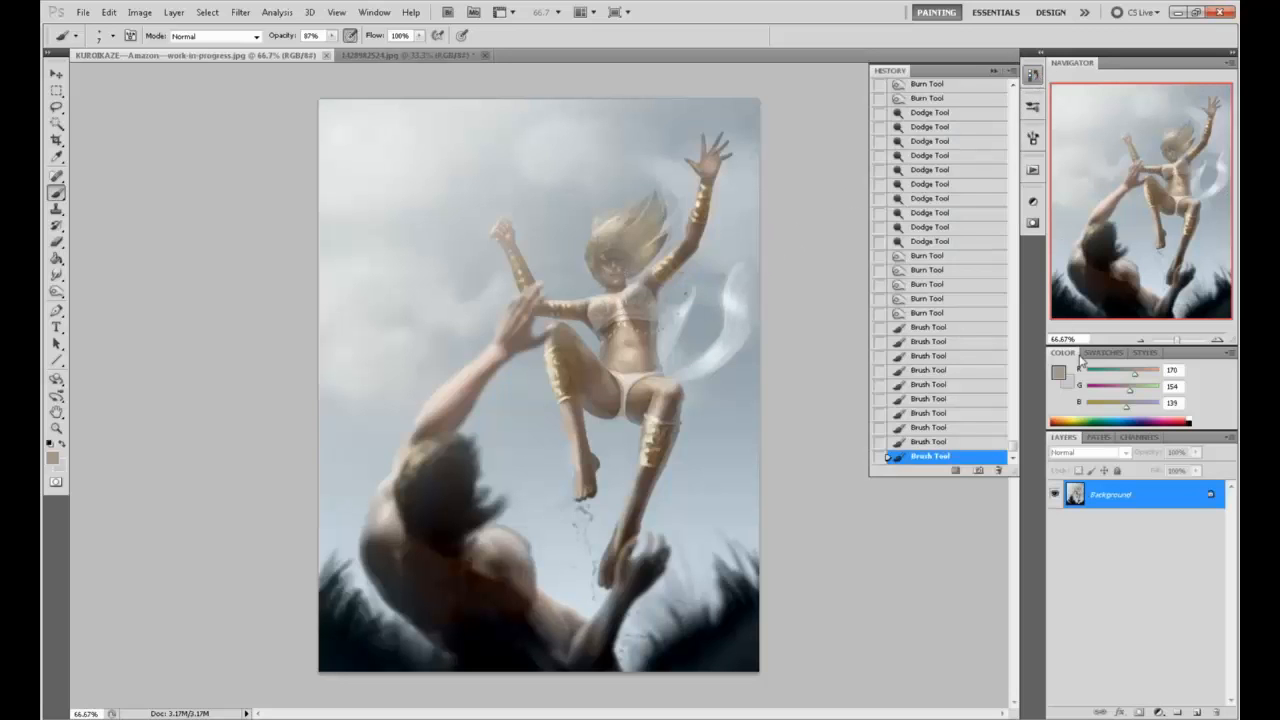
pyautogui.moveTo(1013, 448)
pyautogui.mouseDown()
pyautogui.moveTo(981, 323)
pyautogui.moveTo(991, 136)
pyautogui.moveTo(1009, 92)
pyautogui.moveTo(1023, 459)
pyautogui.mouseUp()
pyautogui.click(969, 98)
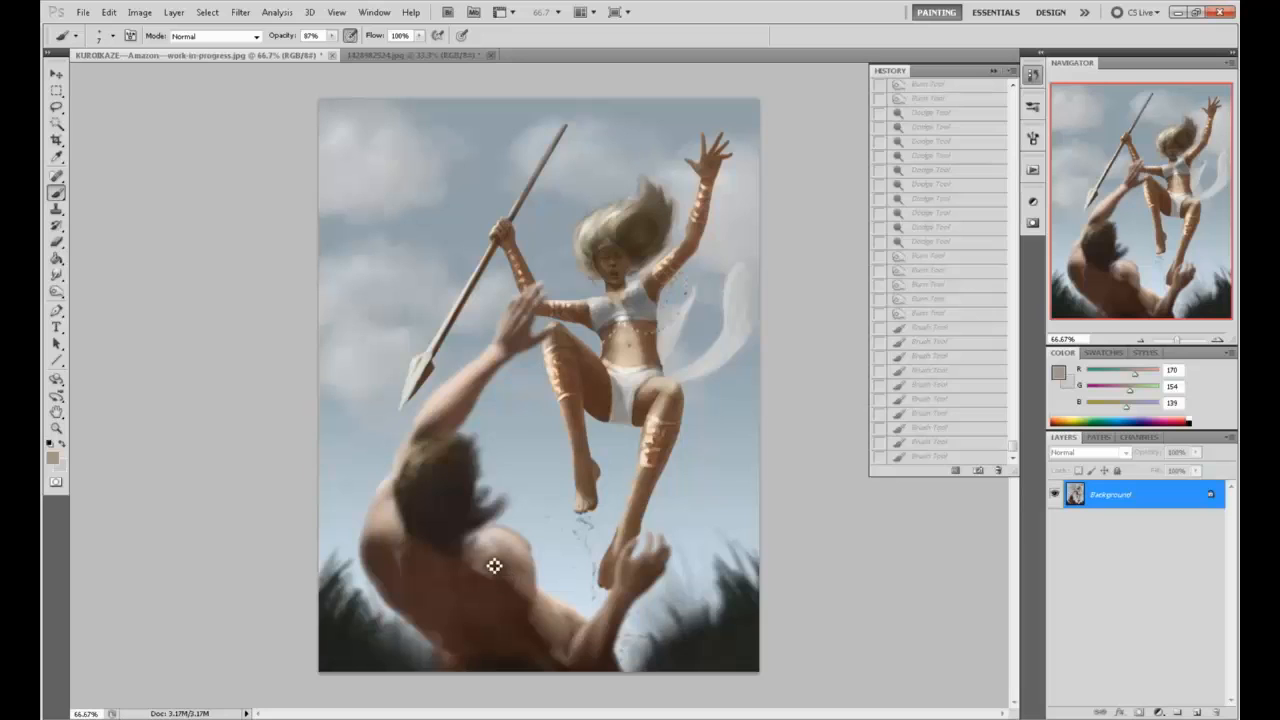
pyautogui.click(940, 460)
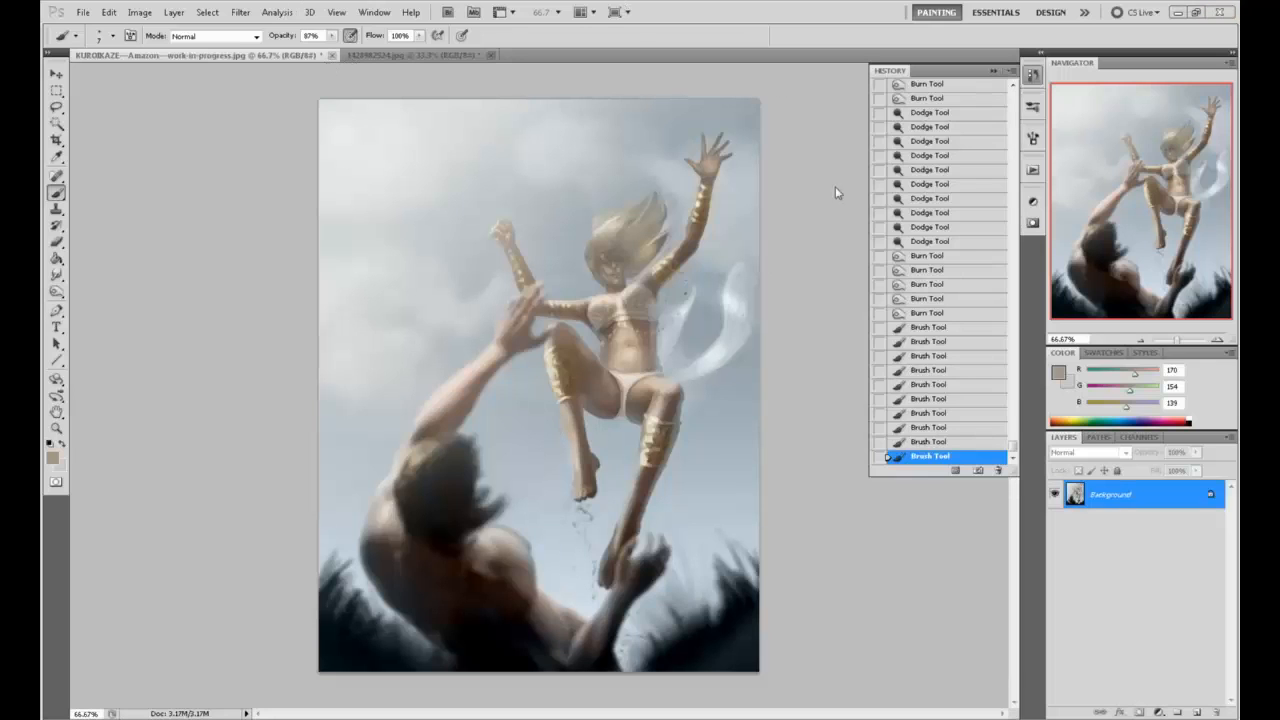
pyautogui.click(993, 71)
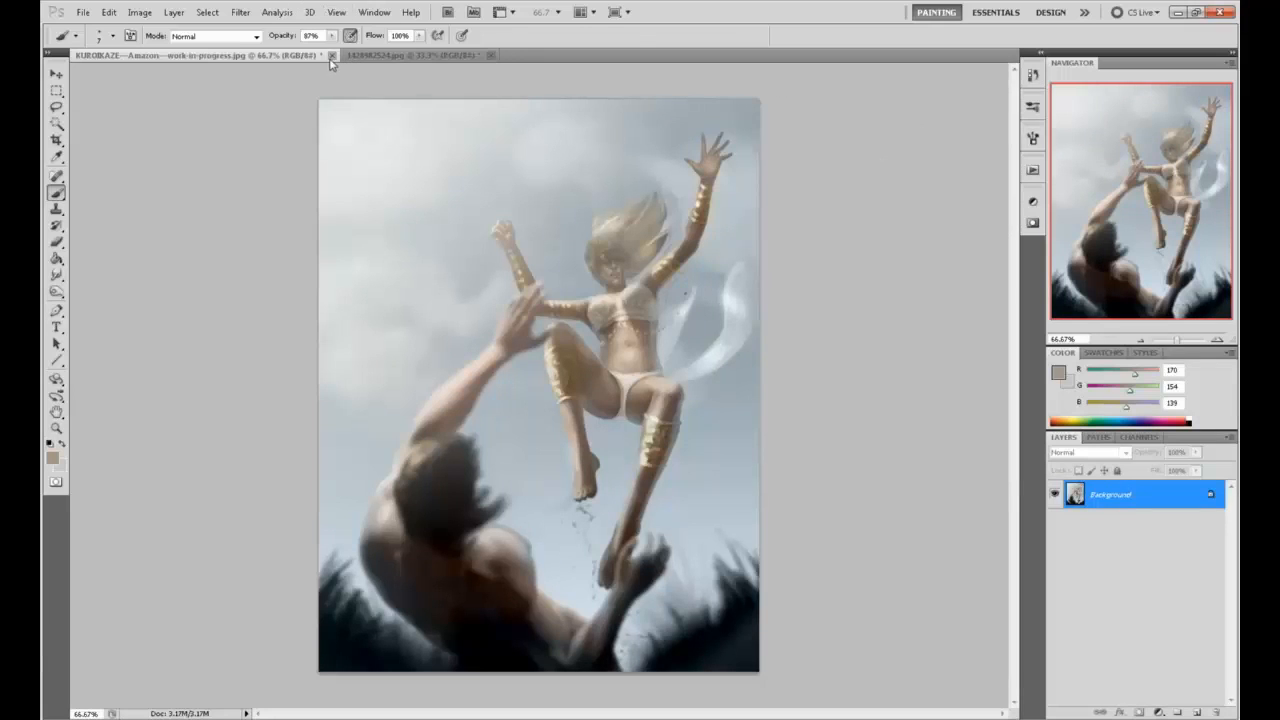